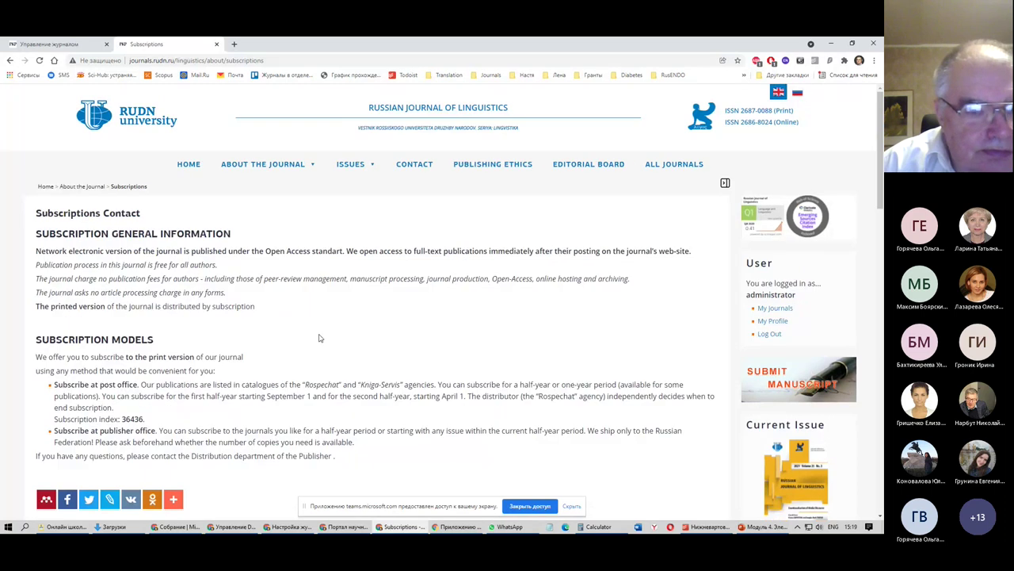
Examine the post office subscription option under Subscription Models, highlighting its Rospechat catalogue mention and full paragraph
{"action": "left_click", "coordinate": [55, 366]}
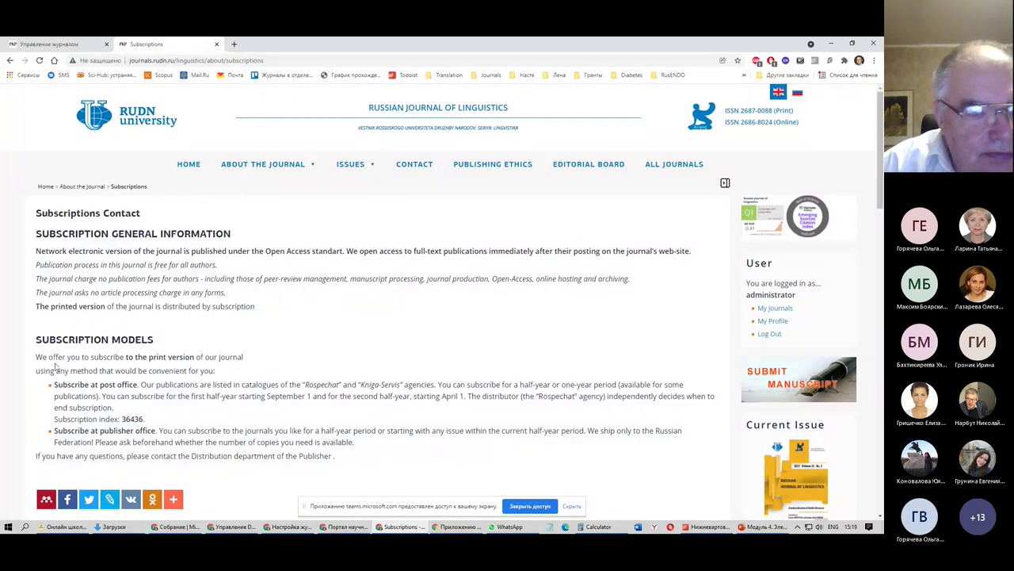
{"action": "left_click_drag", "start_coordinate": [56, 364], "coordinate": [116, 385]}
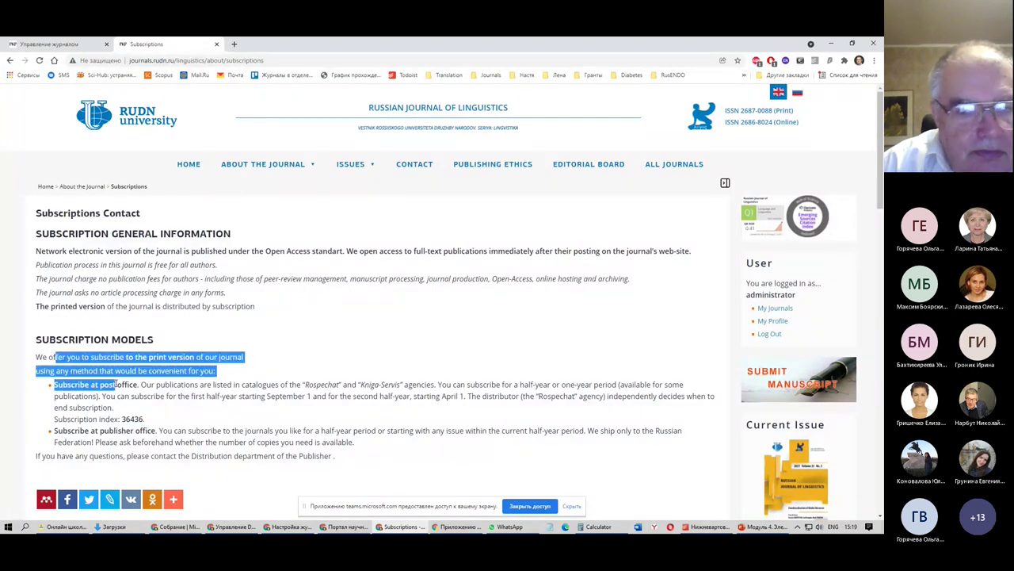
{"action": "left_click", "coordinate": [319, 383]}
{"action": "double_click", "coordinate": [318, 384]}
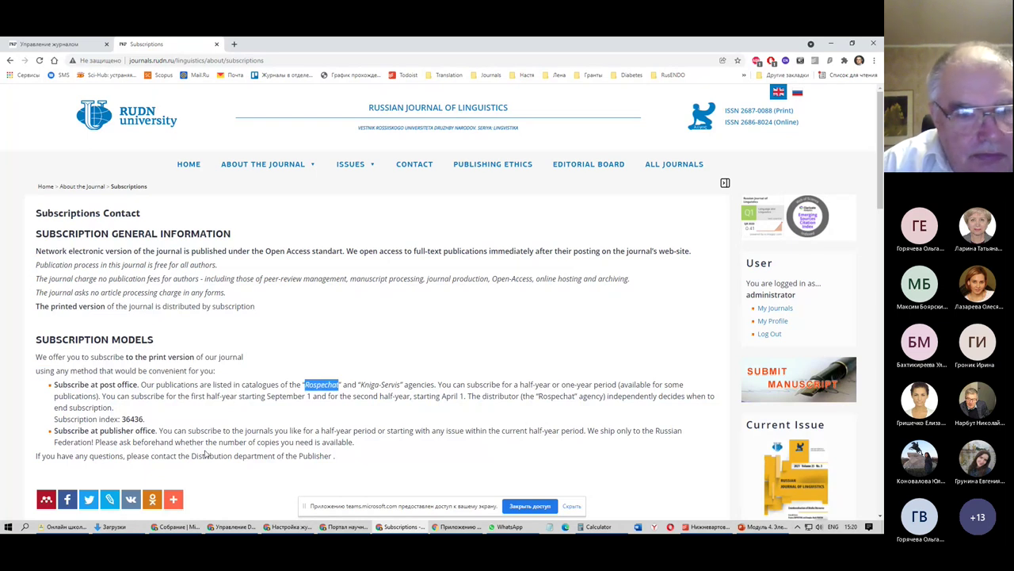
{"action": "left_click", "coordinate": [74, 384]}
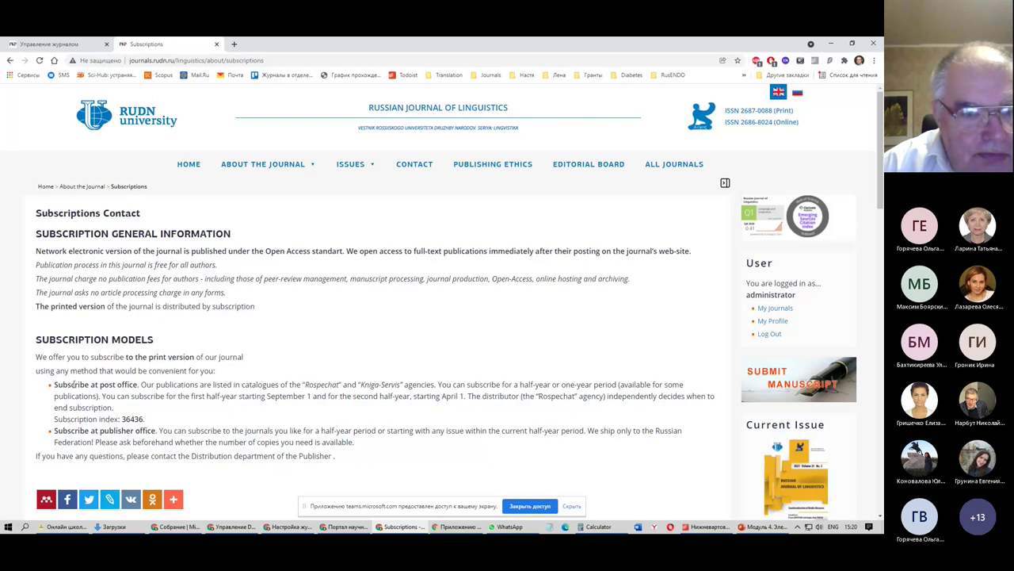
{"action": "left_click_drag", "start_coordinate": [142, 385], "coordinate": [292, 385]}
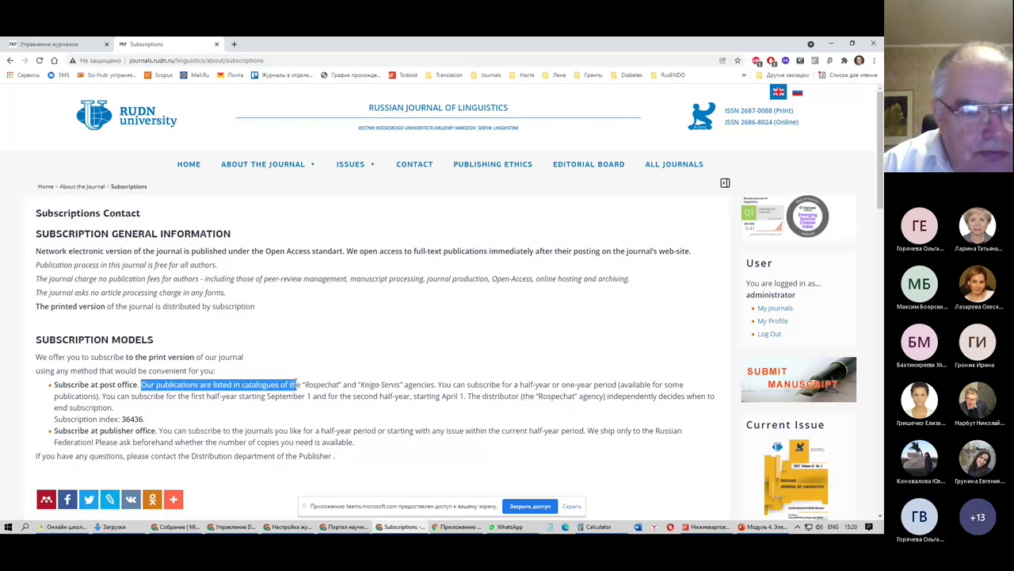
{"action": "left_click", "coordinate": [312, 386]}
{"action": "double_click", "coordinate": [312, 385]}
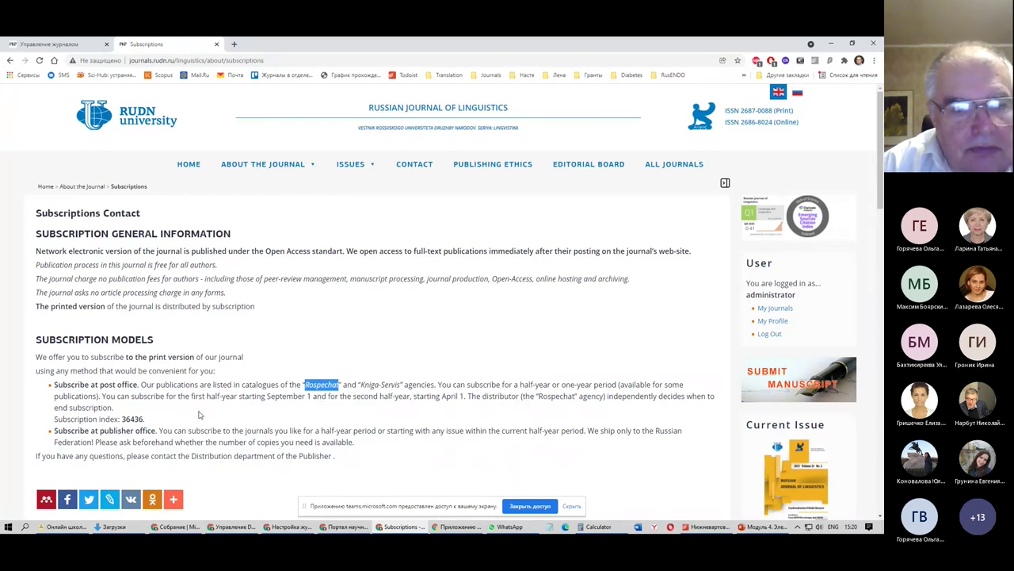
{"action": "left_click_drag", "start_coordinate": [54, 384], "coordinate": [145, 418]}
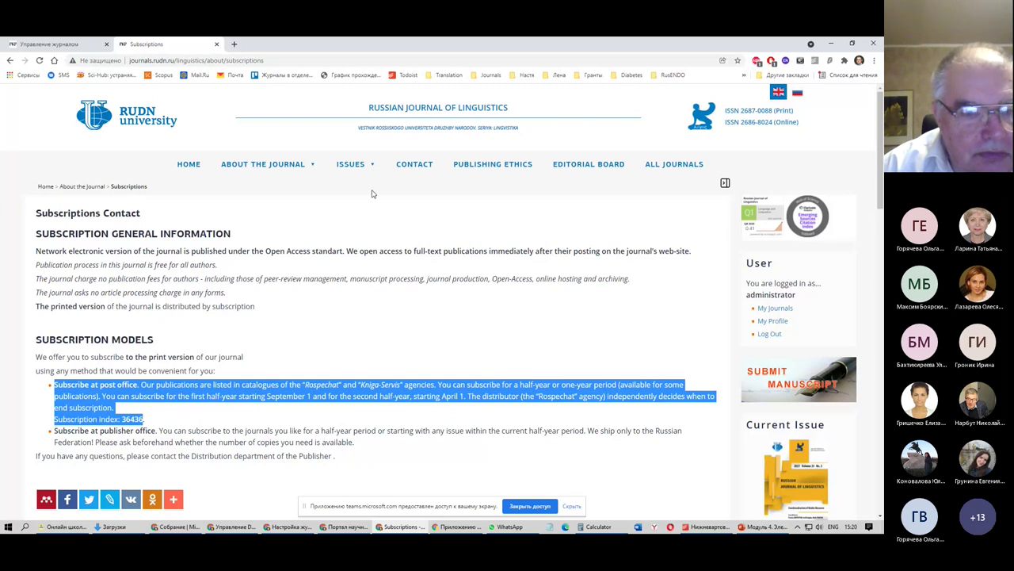
Return to the journal management page and open the list of users with the "Менеджеры Подписки" role
{"action": "left_click", "coordinate": [49, 44]}
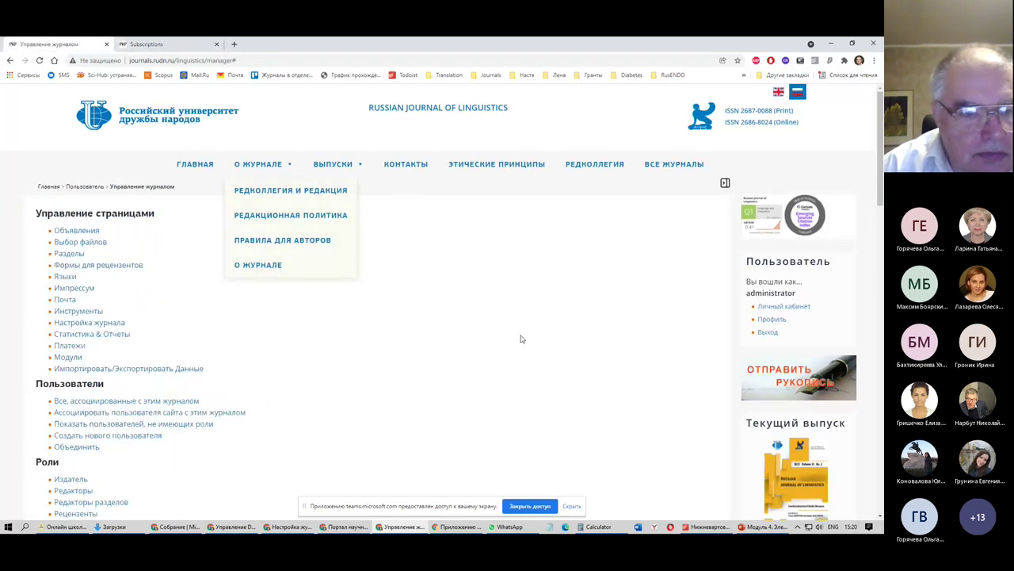
{"action": "scroll", "coordinate": [345, 357], "scroll_direction": "down", "scroll_amount": 1}
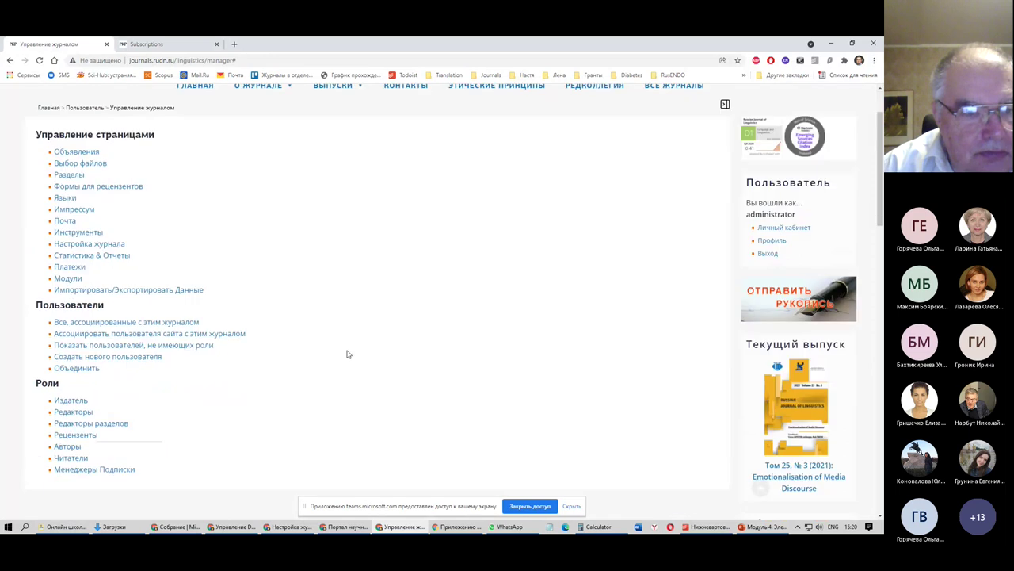
{"action": "scroll", "coordinate": [346, 353], "scroll_direction": "down", "scroll_amount": 1}
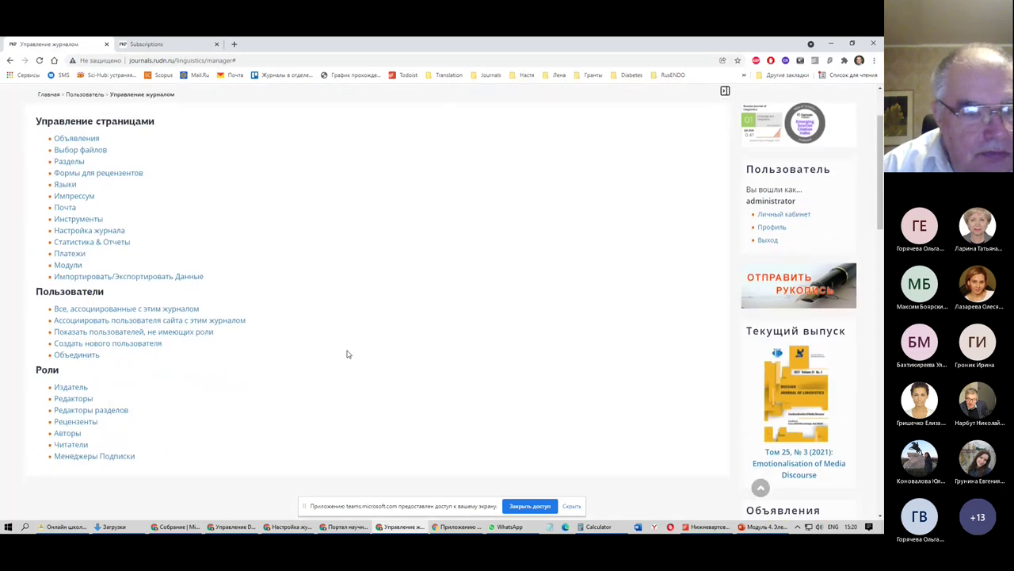
{"action": "left_click_drag", "start_coordinate": [164, 470], "coordinate": [114, 467]}
{"action": "left_click", "coordinate": [176, 455]}
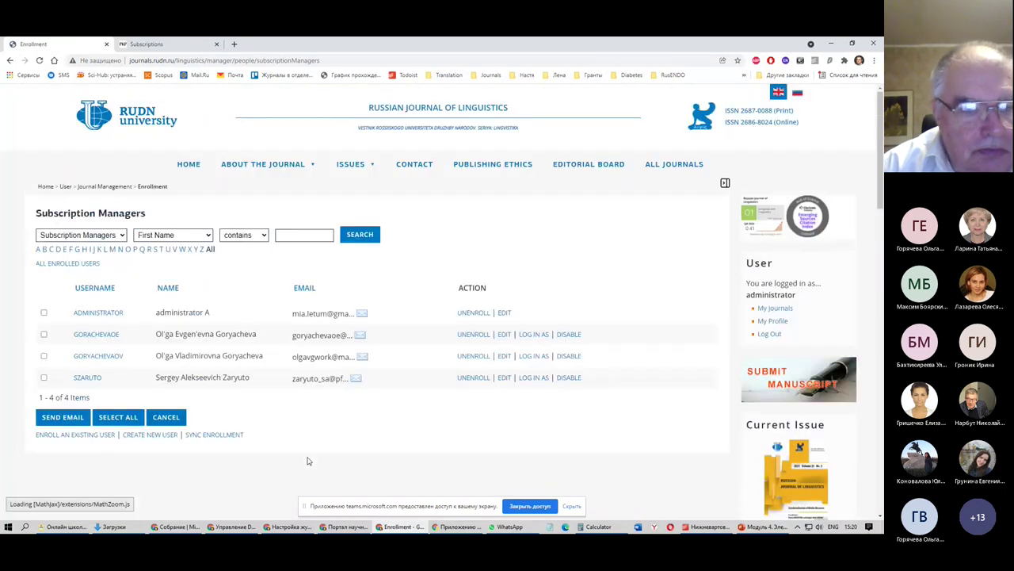
Review the names of the users enrolled as subscription managers, highlighting each one in turn
{"action": "left_click_drag", "start_coordinate": [159, 312], "coordinate": [220, 314]}
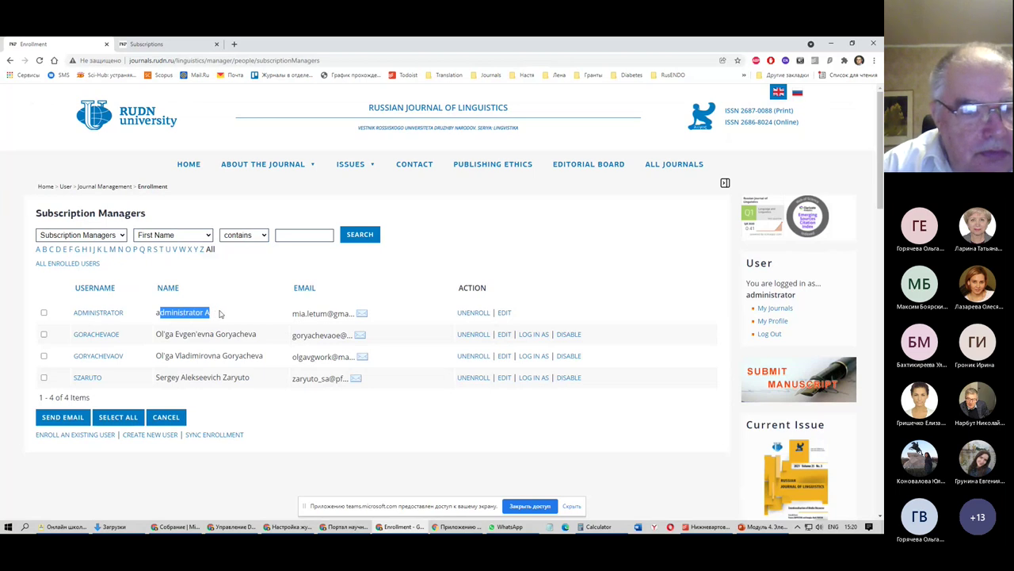
{"action": "triple_click", "coordinate": [180, 333]}
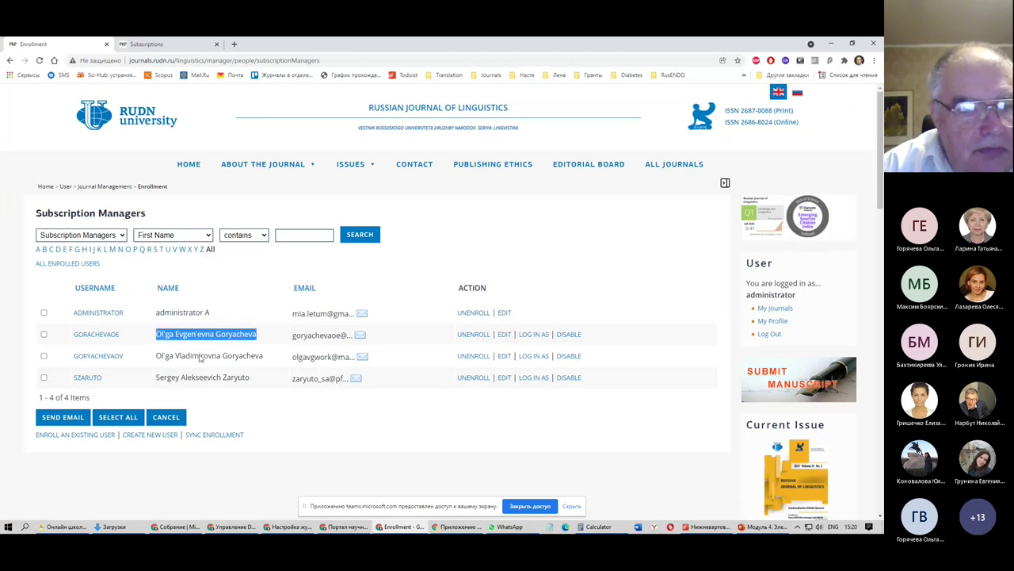
{"action": "triple_click", "coordinate": [193, 357]}
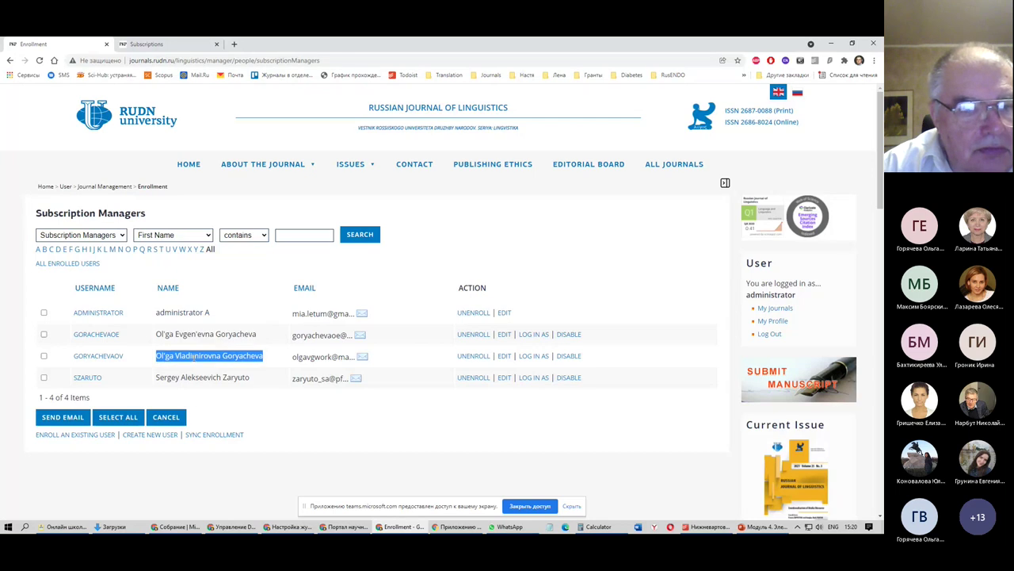
{"action": "left_click", "coordinate": [192, 379]}
{"action": "triple_click", "coordinate": [192, 379]}
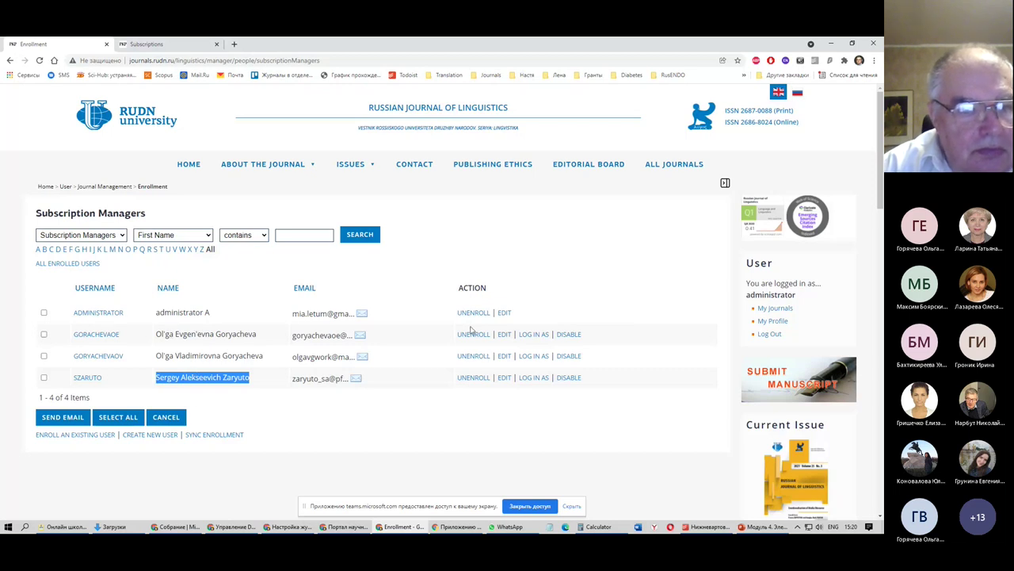
From My Journals, open the Subscription Manager section of the Russian Journal of Linguistics with the interface in Russian
{"action": "left_click", "coordinate": [773, 308]}
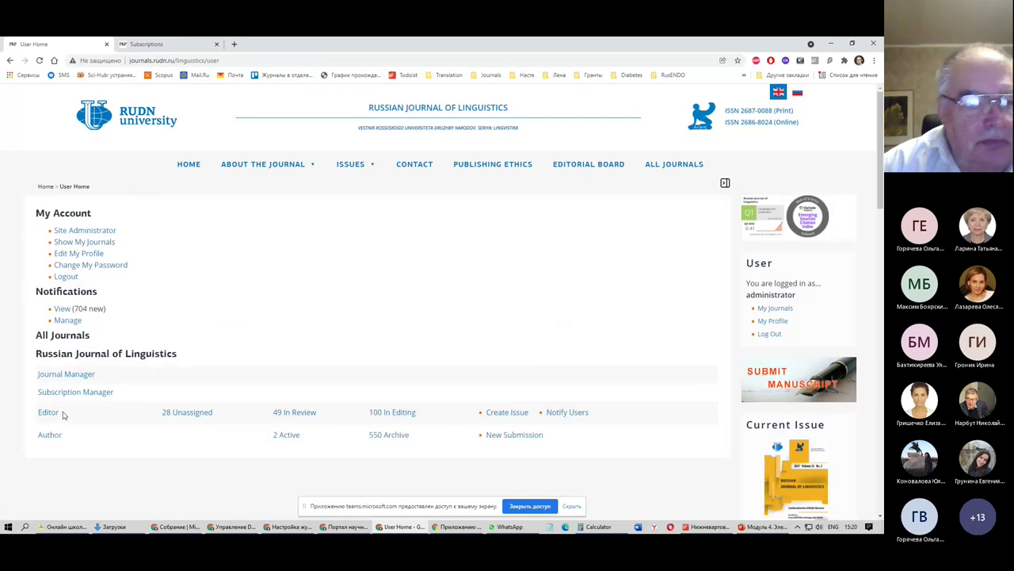
{"action": "left_click_drag", "start_coordinate": [124, 398], "coordinate": [46, 392]}
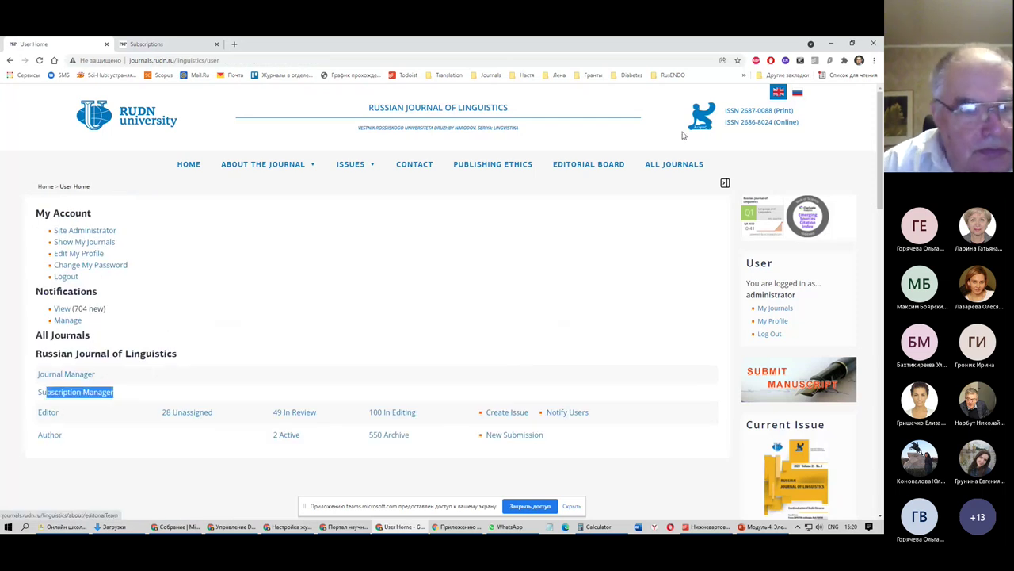
{"action": "left_click", "coordinate": [113, 394]}
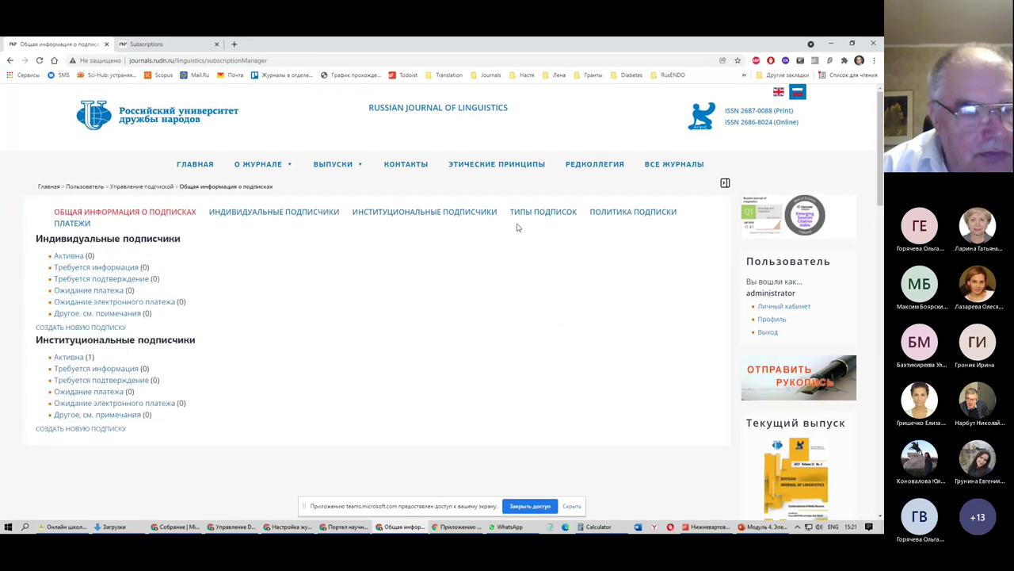
Open the subscription policy ("Политика подписки") and review the Russian text under "Информация о подписке"
{"action": "left_click", "coordinate": [627, 212]}
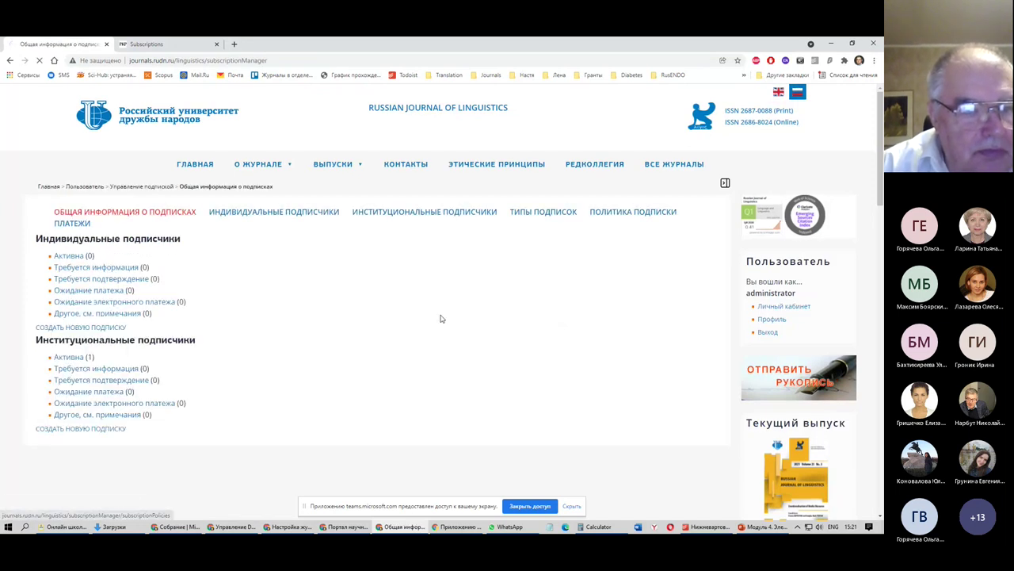
{"action": "scroll", "coordinate": [435, 319], "scroll_direction": "down", "scroll_amount": 3}
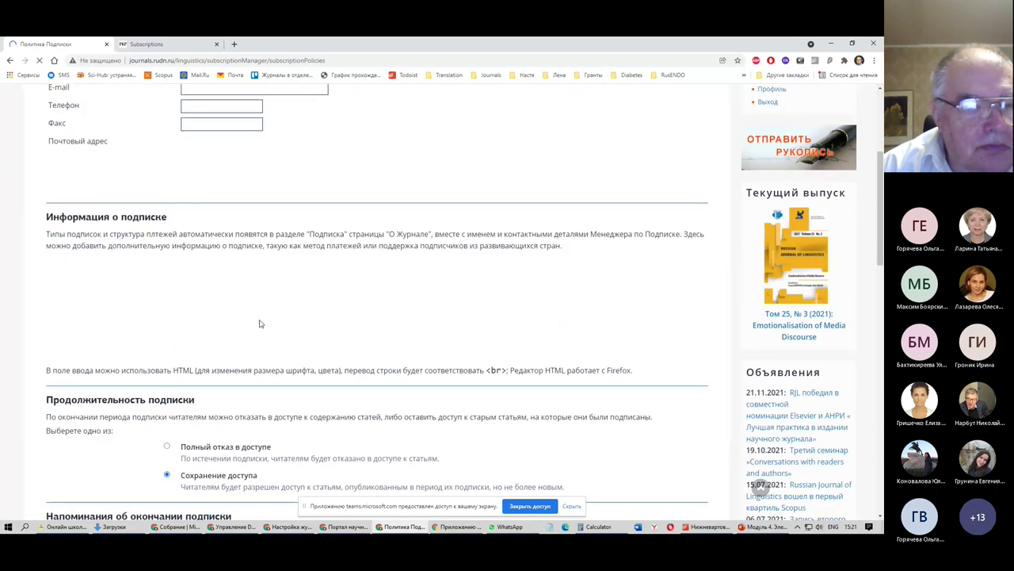
{"action": "scroll", "coordinate": [152, 296], "scroll_direction": "down", "scroll_amount": 2}
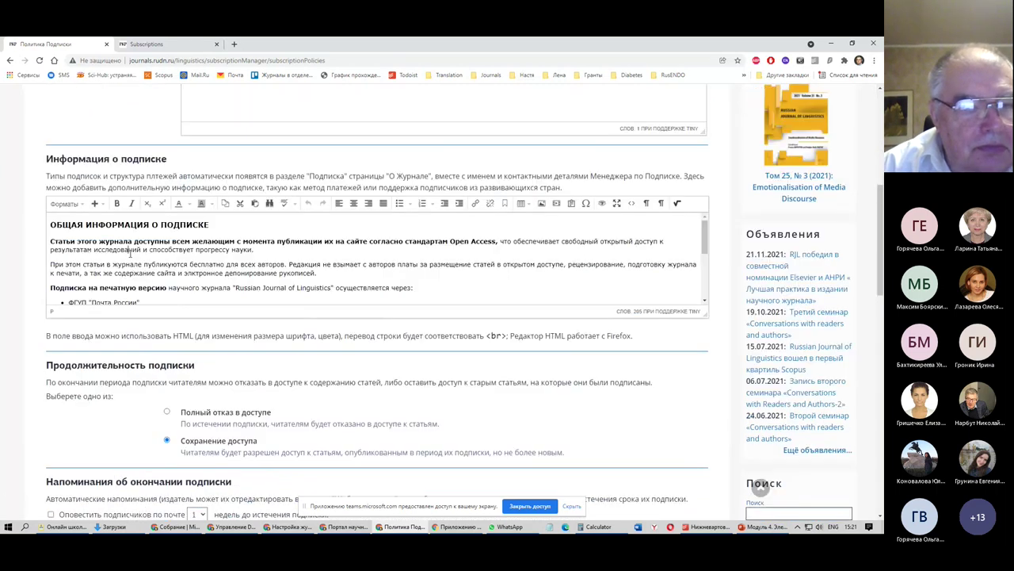
{"action": "scroll", "coordinate": [130, 255], "scroll_direction": "down", "scroll_amount": 5}
{"action": "scroll", "coordinate": [141, 262], "scroll_direction": "up", "scroll_amount": 10}
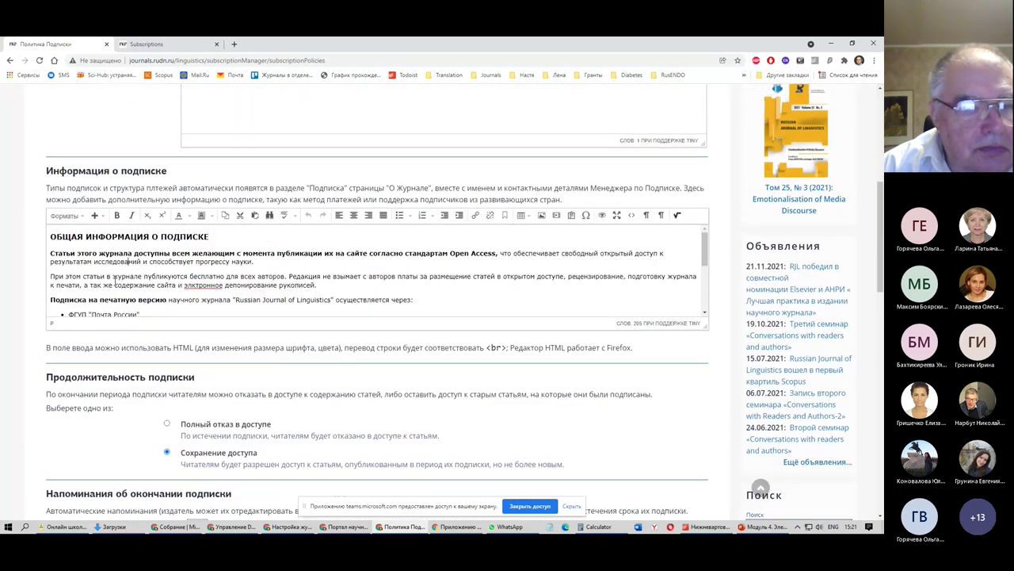
Show the policy form's English data and review its subscription information, duration, reminder and payment notification sections
{"action": "key", "text": "F5"}
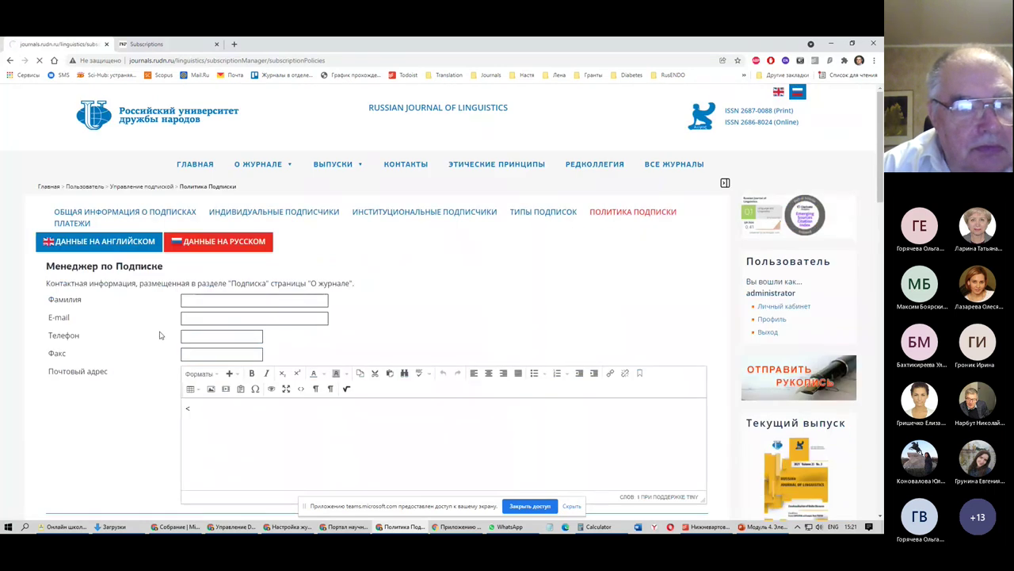
{"action": "scroll", "coordinate": [127, 357], "scroll_direction": "down", "scroll_amount": 3}
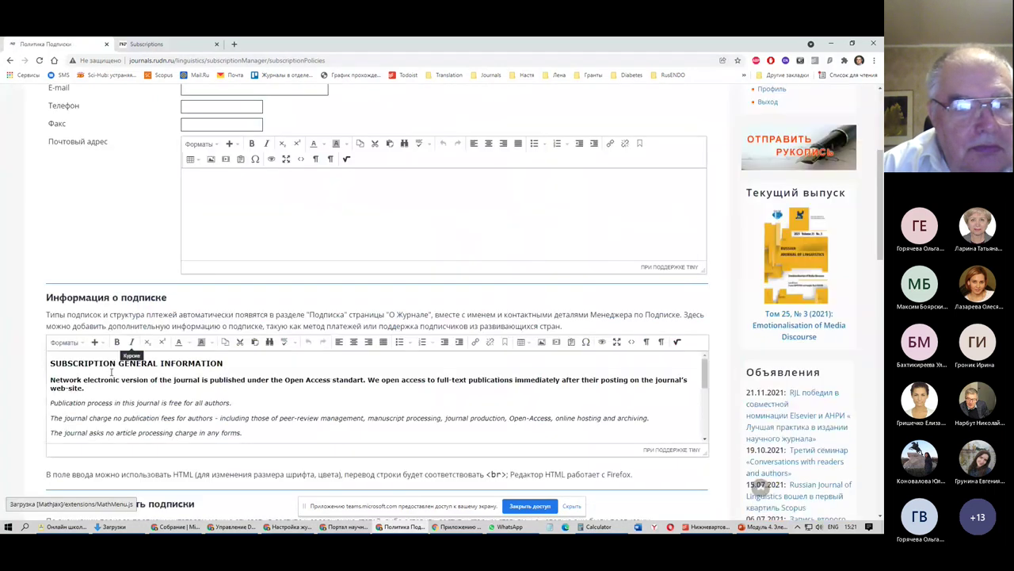
{"action": "scroll", "coordinate": [172, 394], "scroll_direction": "down", "scroll_amount": 10}
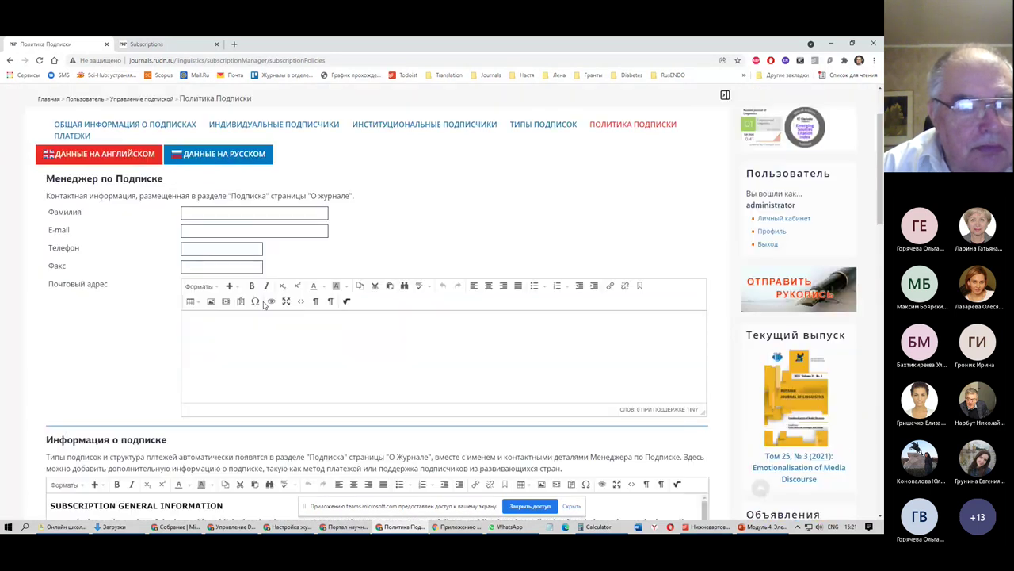
{"action": "scroll", "coordinate": [308, 358], "scroll_direction": "down", "scroll_amount": 2}
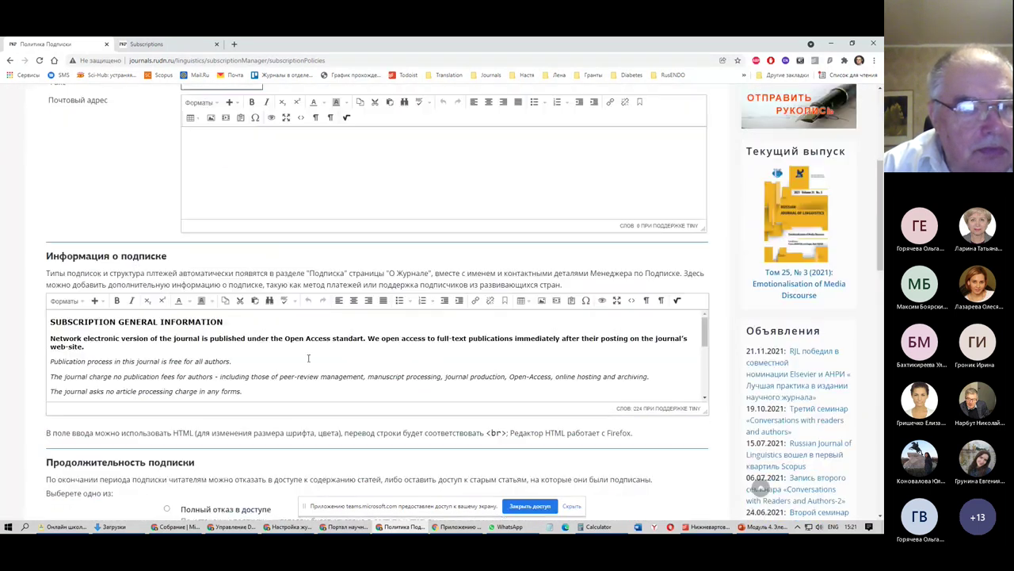
{"action": "scroll", "coordinate": [308, 358], "scroll_direction": "down", "scroll_amount": 3}
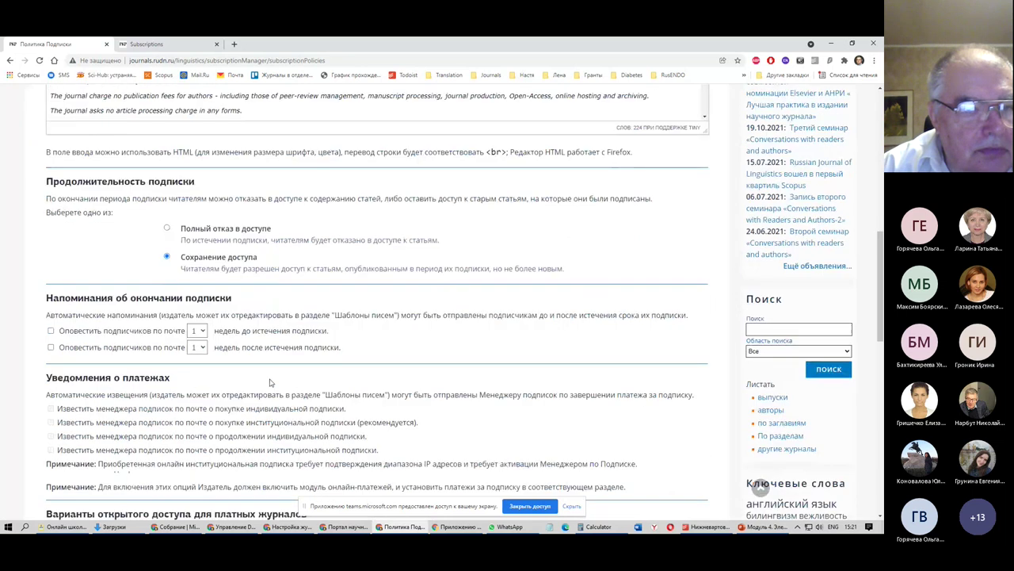
Return from the policy form to the section navigation and open the subscription types list ("Типы подписок")
{"action": "scroll", "coordinate": [269, 383], "scroll_direction": "up", "scroll_amount": 3}
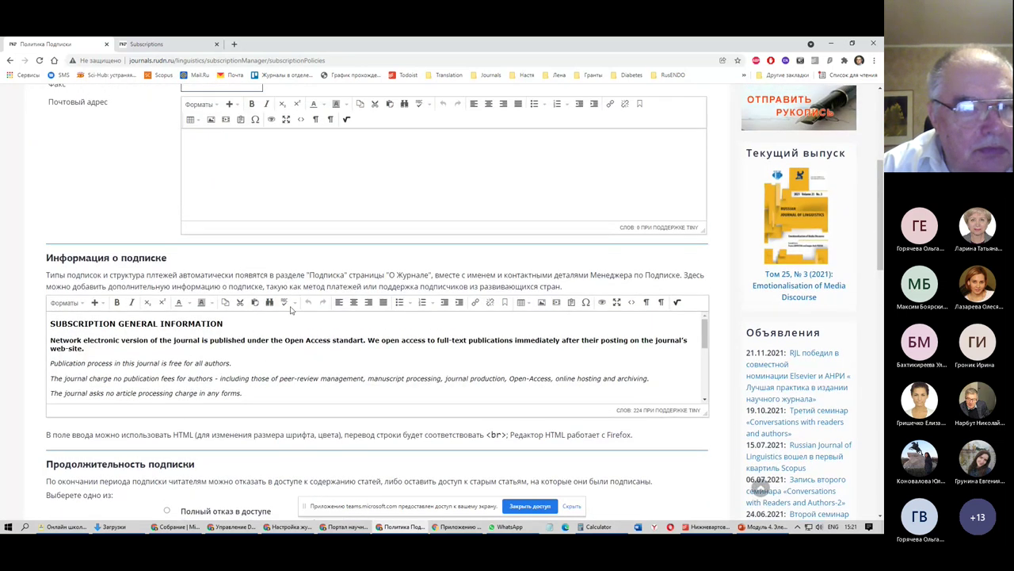
{"action": "scroll", "coordinate": [290, 310], "scroll_direction": "up", "scroll_amount": 3}
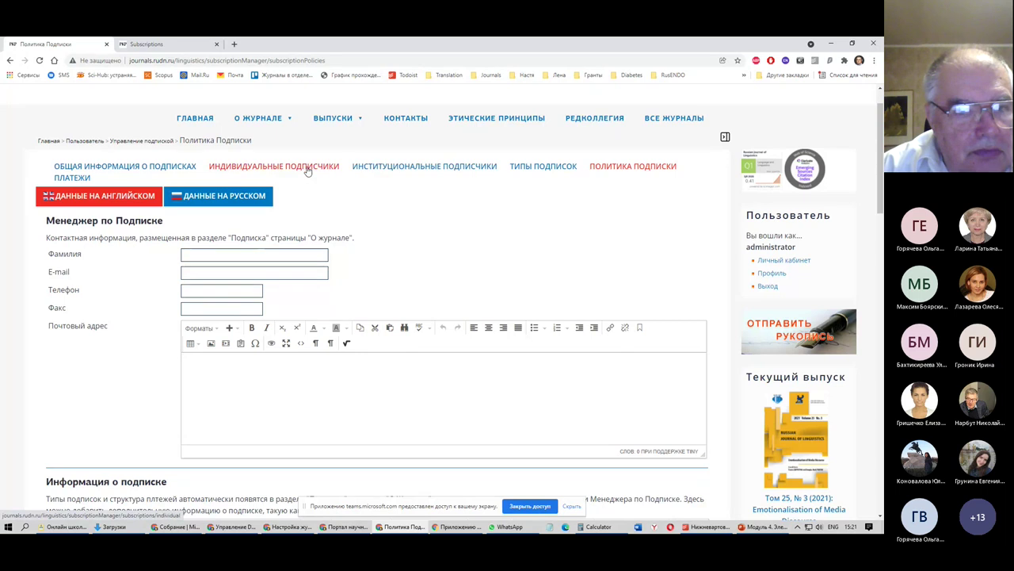
{"action": "left_click", "coordinate": [551, 170]}
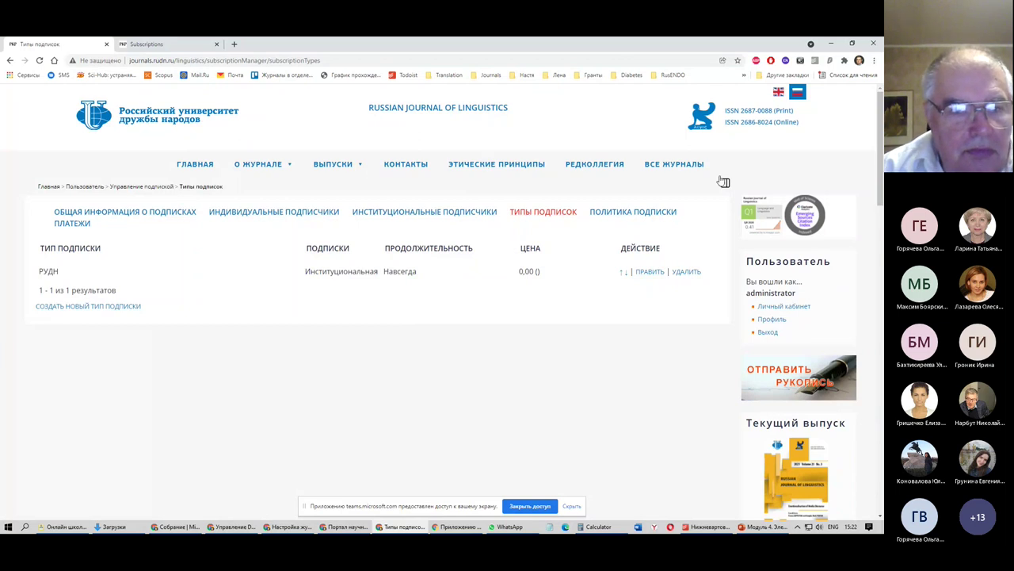
Return to journal management through the personal account and highlight the "Читатели" role in the roles list
{"action": "left_click", "coordinate": [790, 306]}
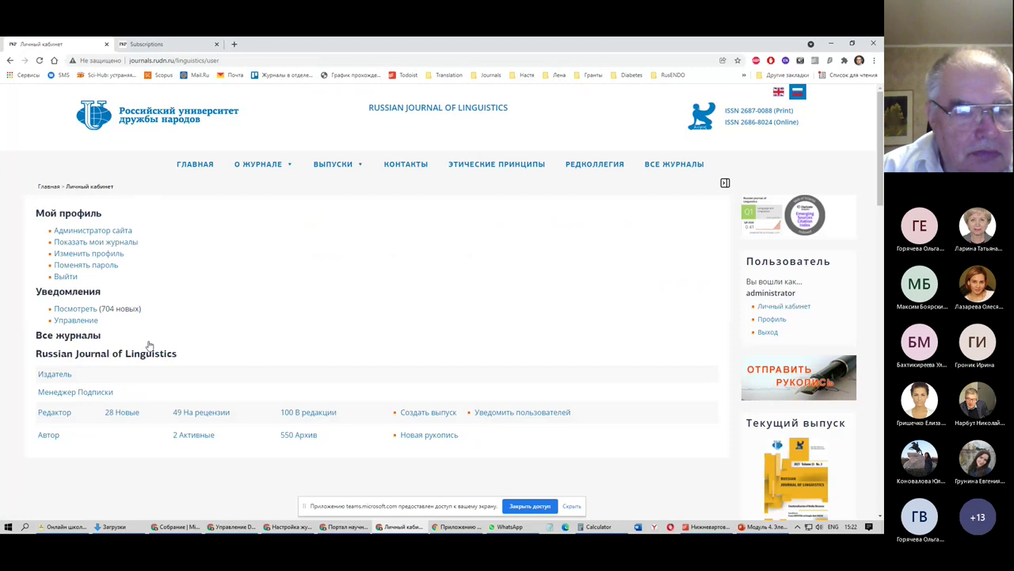
{"action": "left_click", "coordinate": [71, 388]}
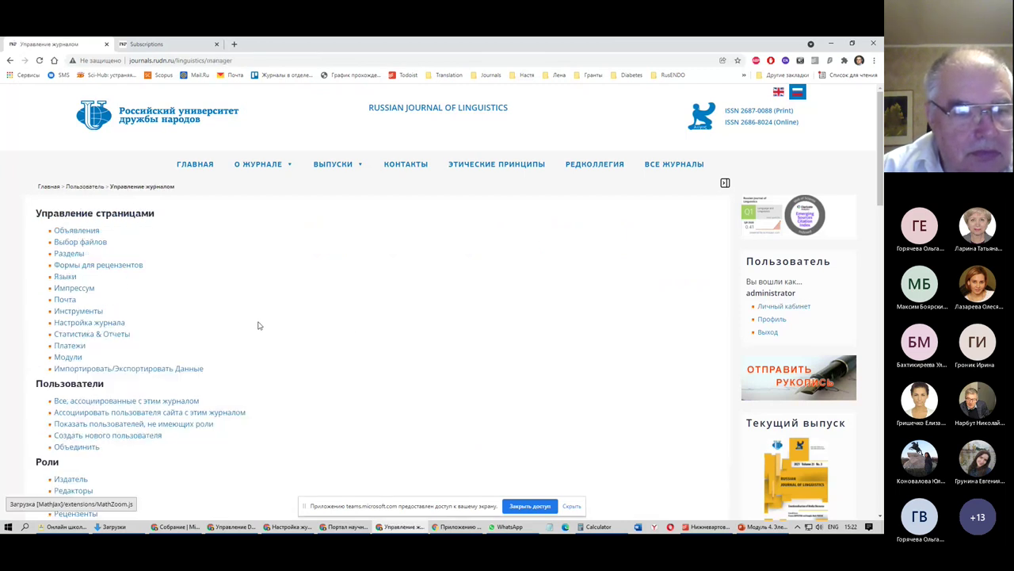
{"action": "scroll", "coordinate": [415, 283], "scroll_direction": "down", "scroll_amount": 2}
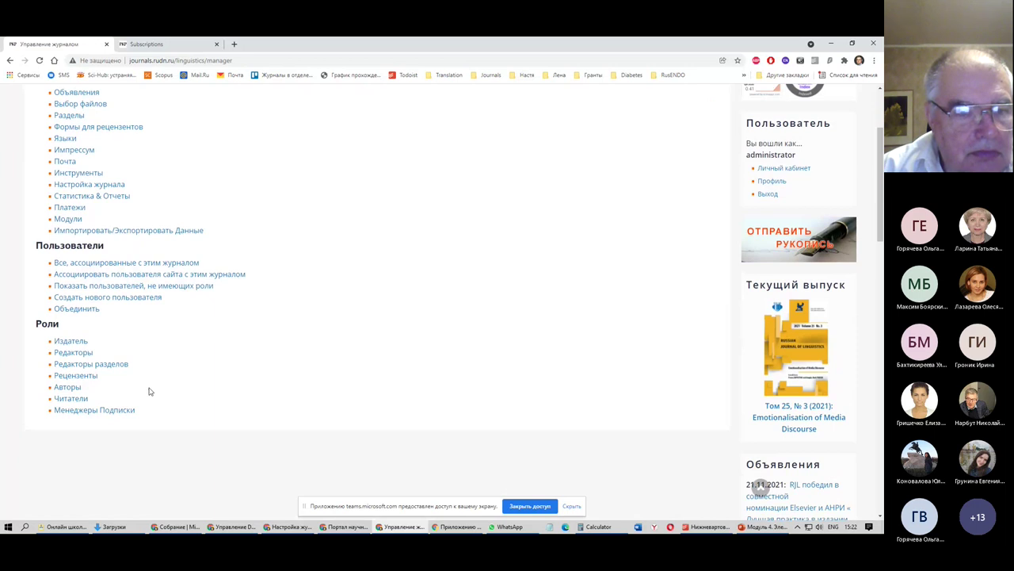
{"action": "double_click", "coordinate": [94, 399]}
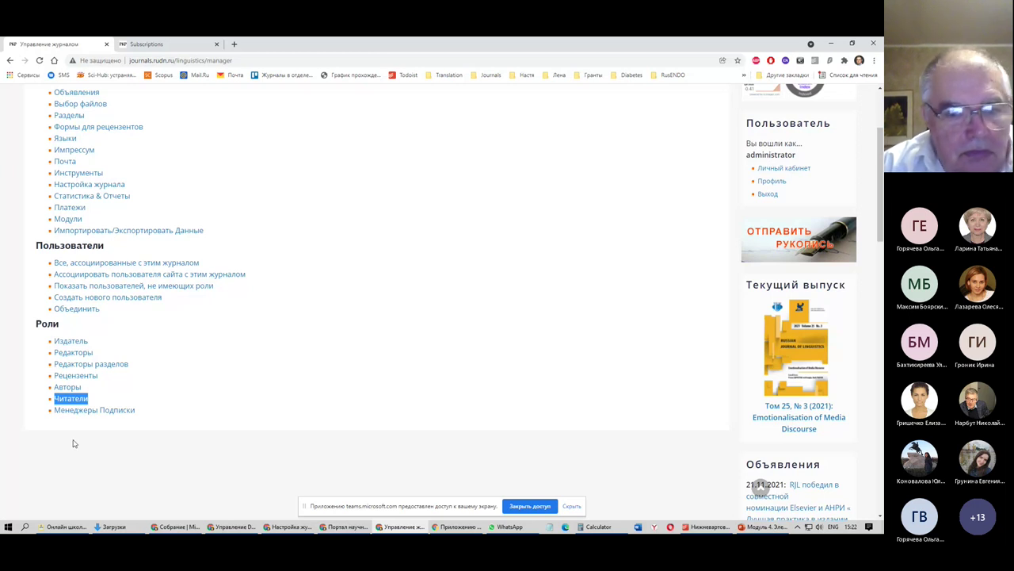
{"action": "left_click_drag", "start_coordinate": [101, 400], "coordinate": [52, 399]}
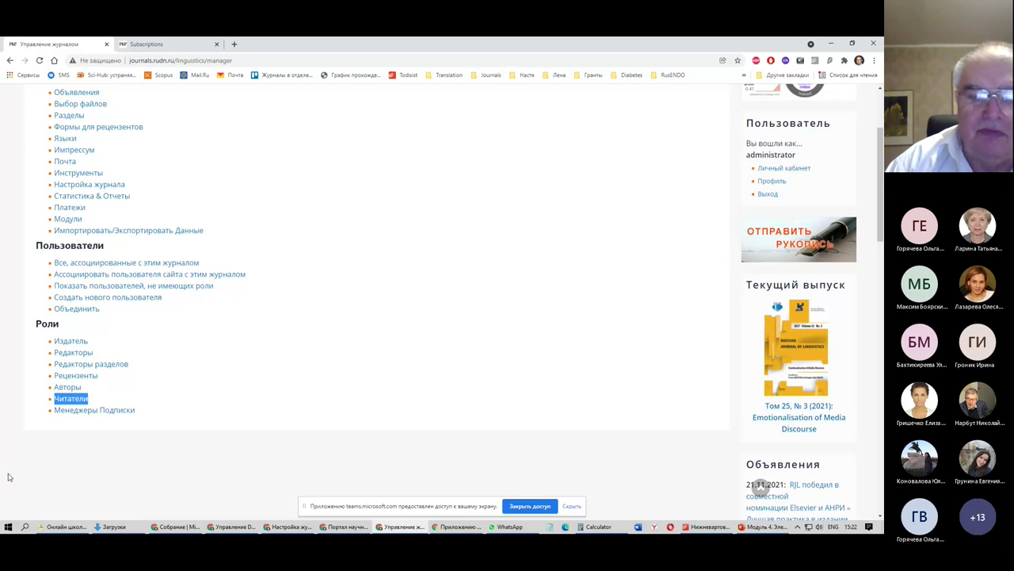
Go to the personal account ("Личный кабинет") and open the "Редактор" page of Russian Journal of Linguistics
{"action": "scroll", "coordinate": [412, 389], "scroll_direction": "up", "scroll_amount": 2}
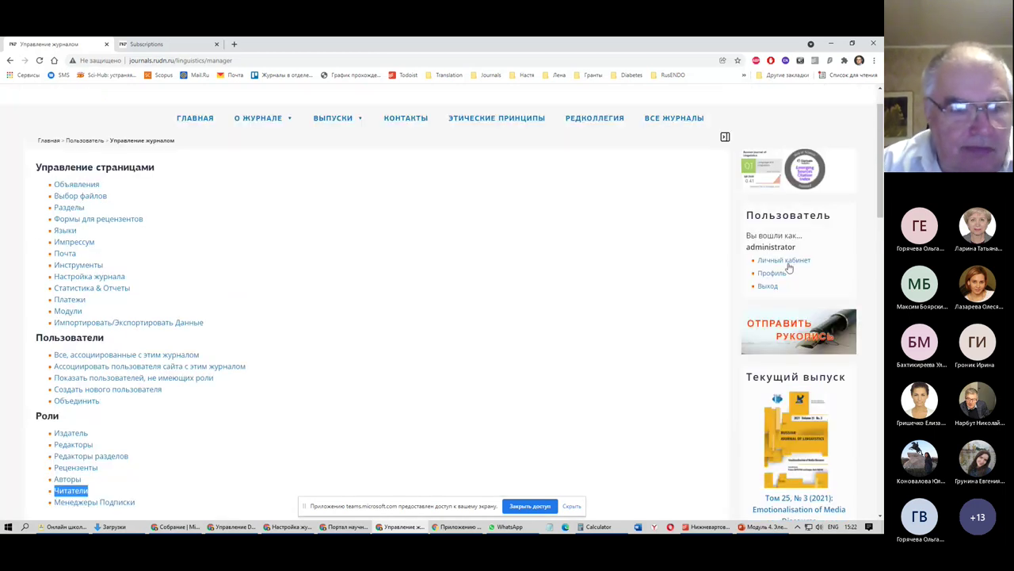
{"action": "left_click", "coordinate": [788, 265]}
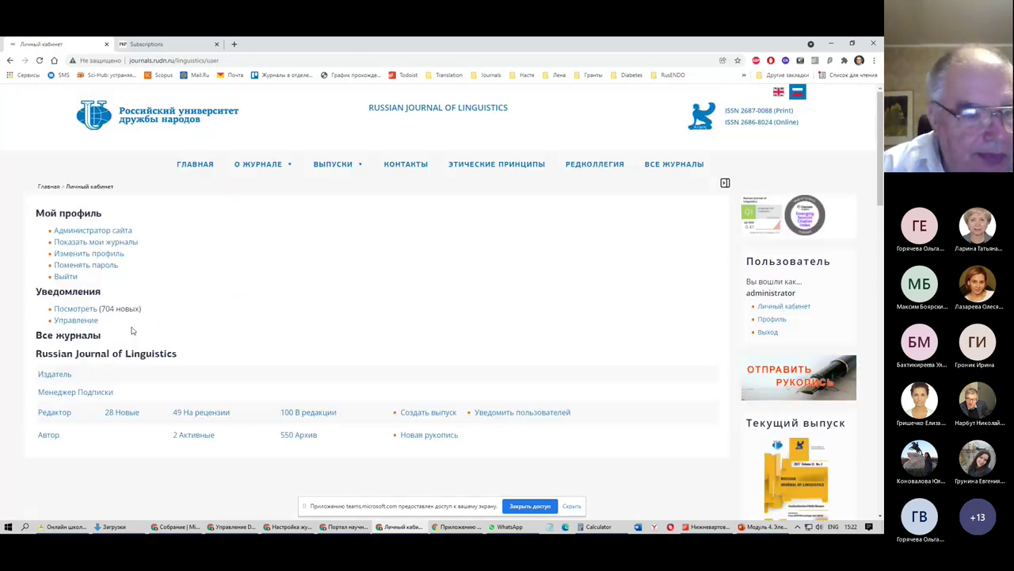
{"action": "scroll", "coordinate": [50, 374], "scroll_direction": "down", "scroll_amount": 1}
{"action": "left_click", "coordinate": [54, 320]}
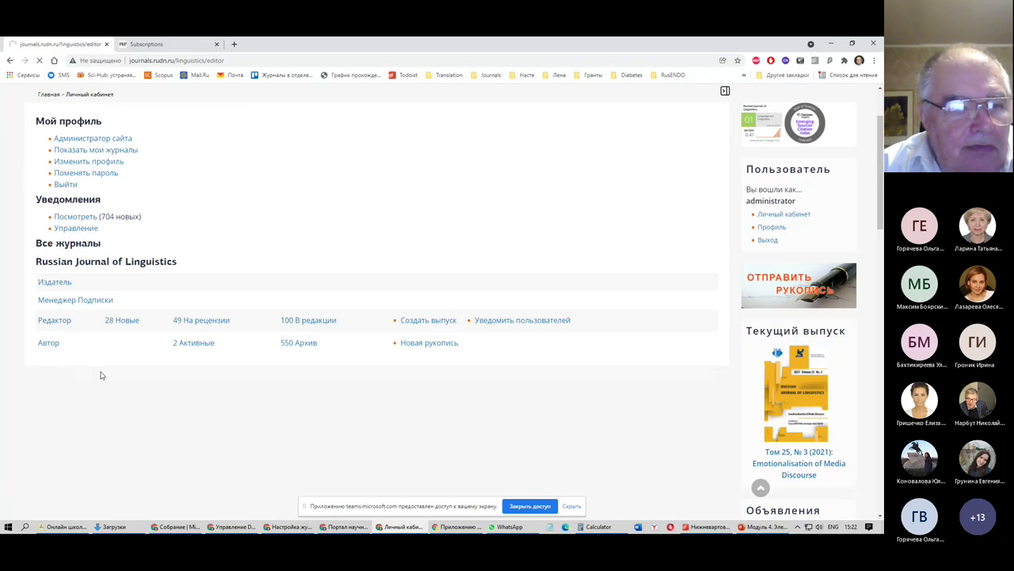
{"action": "scroll", "coordinate": [103, 339], "scroll_direction": "down", "scroll_amount": 1}
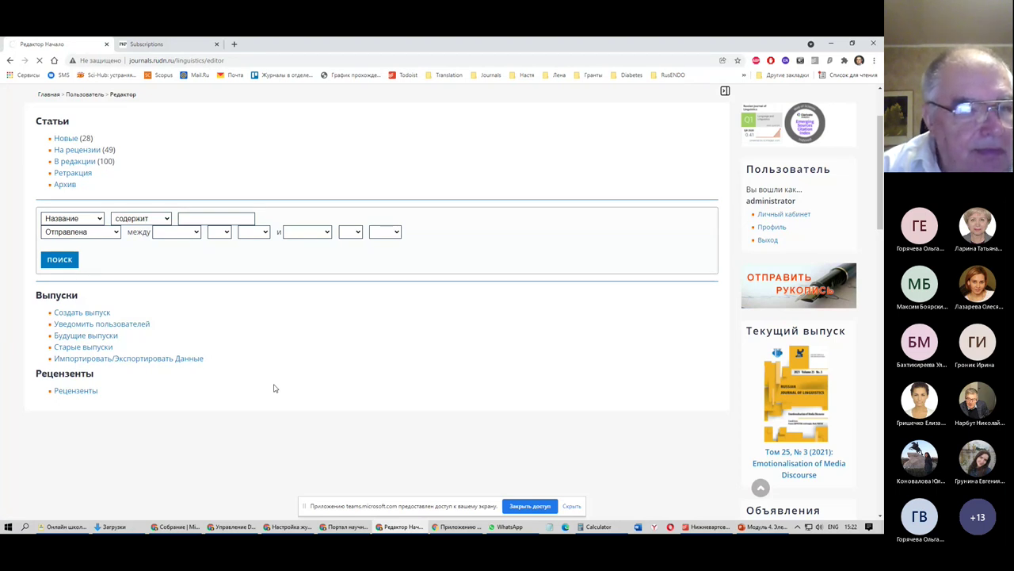
Open the user notification form ("Уведомить пользователей") and review its recipient options, issue selection and message text
{"action": "left_click_drag", "start_coordinate": [149, 324], "coordinate": [57, 324]}
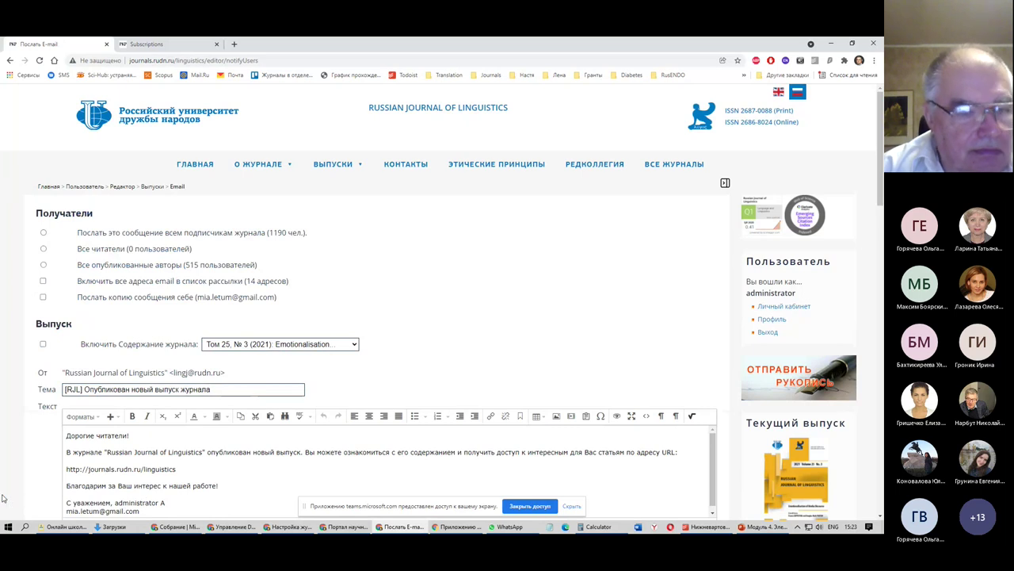
{"action": "scroll", "coordinate": [377, 448], "scroll_direction": "down", "scroll_amount": 1}
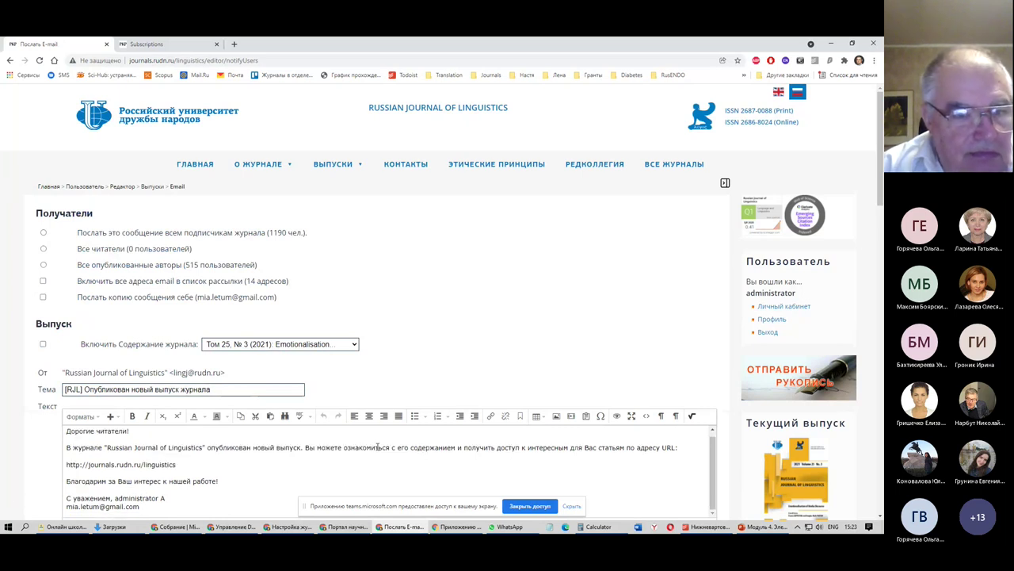
{"action": "scroll", "coordinate": [377, 447], "scroll_direction": "down", "scroll_amount": 3}
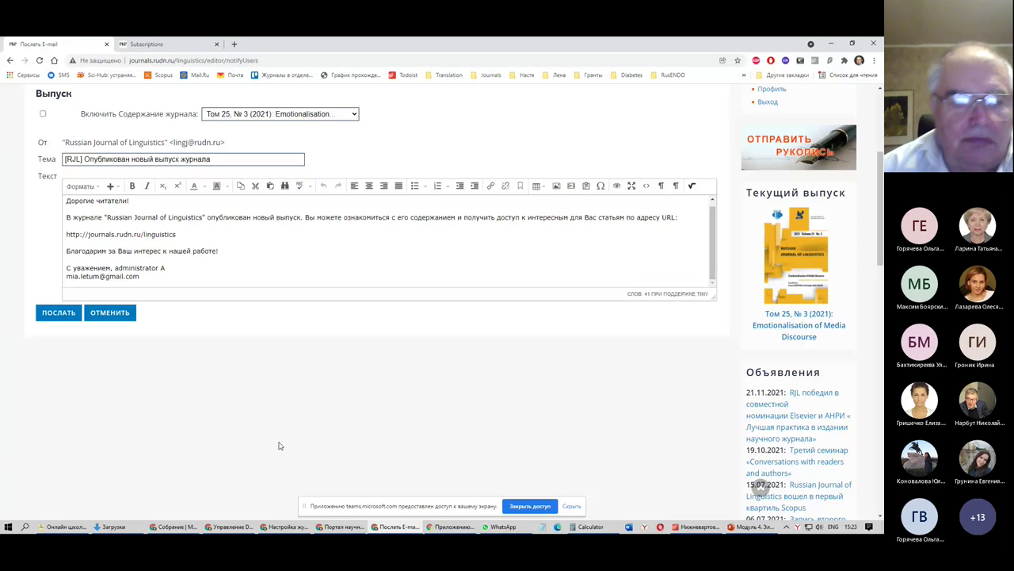
{"action": "scroll", "coordinate": [275, 449], "scroll_direction": "up", "scroll_amount": 1}
{"action": "scroll", "coordinate": [275, 448], "scroll_direction": "up", "scroll_amount": 2}
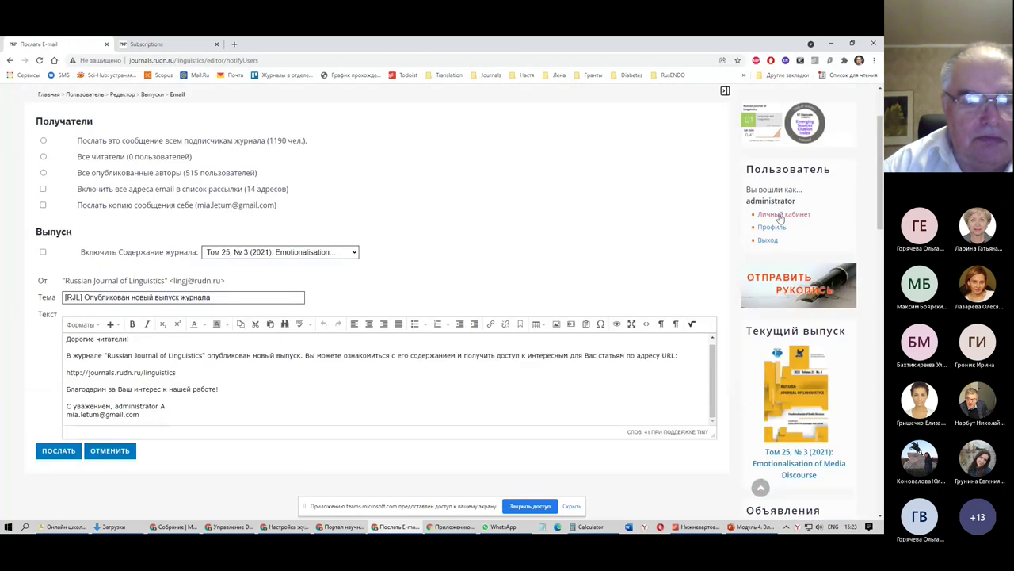
Return to journal management through the personal account and highlight the "Рецензенты" role in the roles list
{"action": "left_click", "coordinate": [781, 216]}
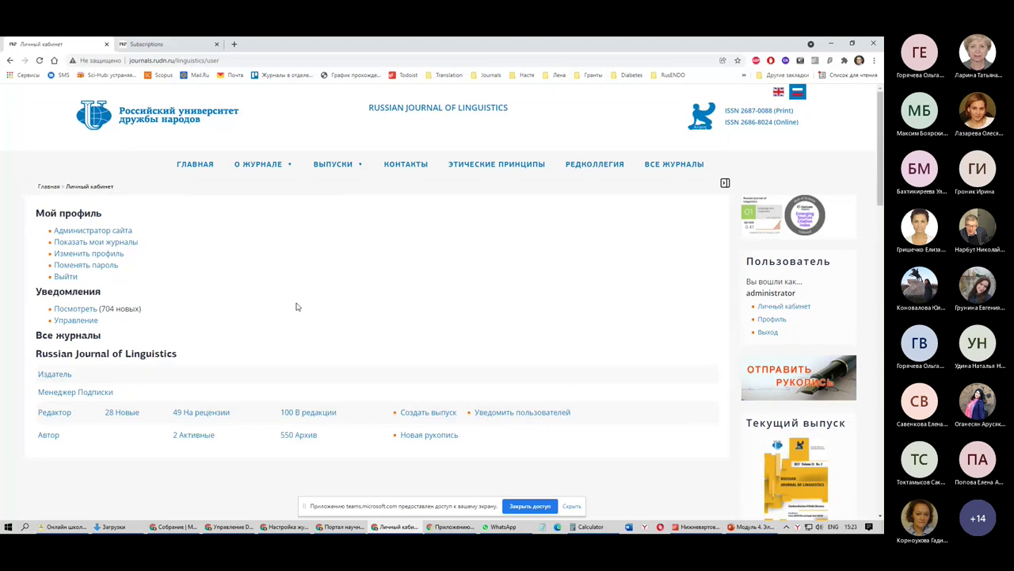
{"action": "scroll", "coordinate": [298, 306], "scroll_direction": "down", "scroll_amount": 1}
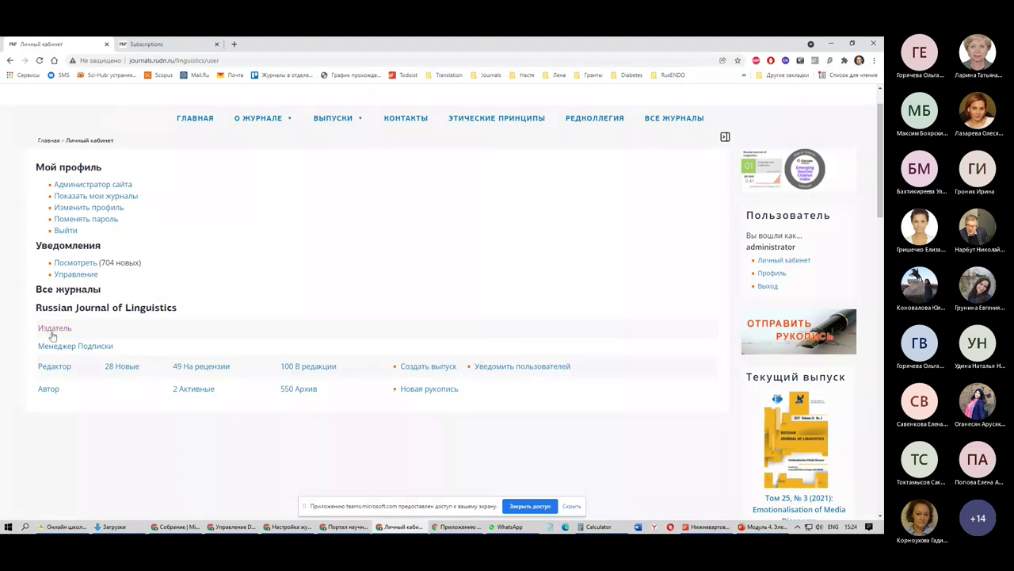
{"action": "left_click", "coordinate": [49, 388]}
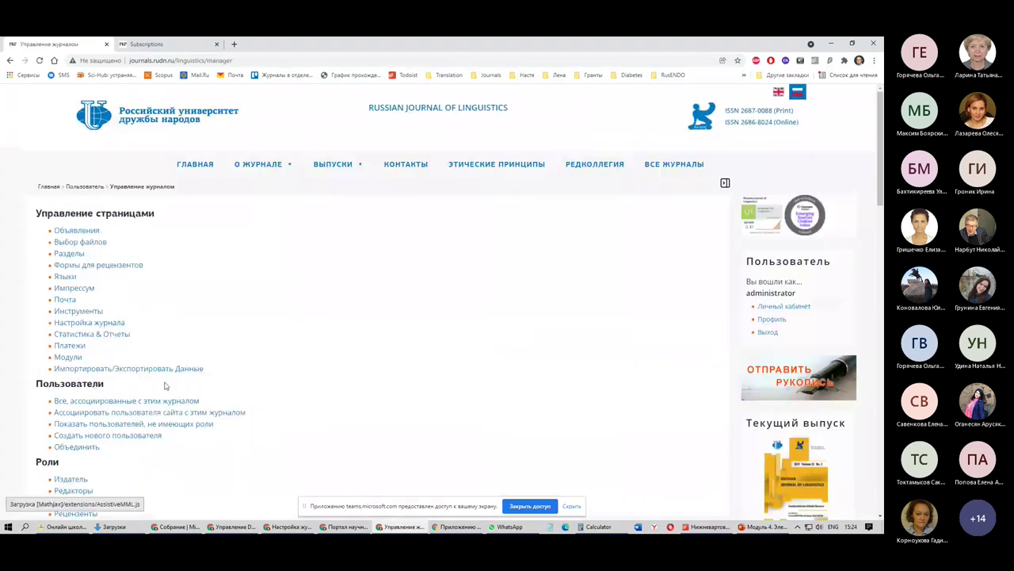
{"action": "scroll", "coordinate": [165, 386], "scroll_direction": "down", "scroll_amount": 4}
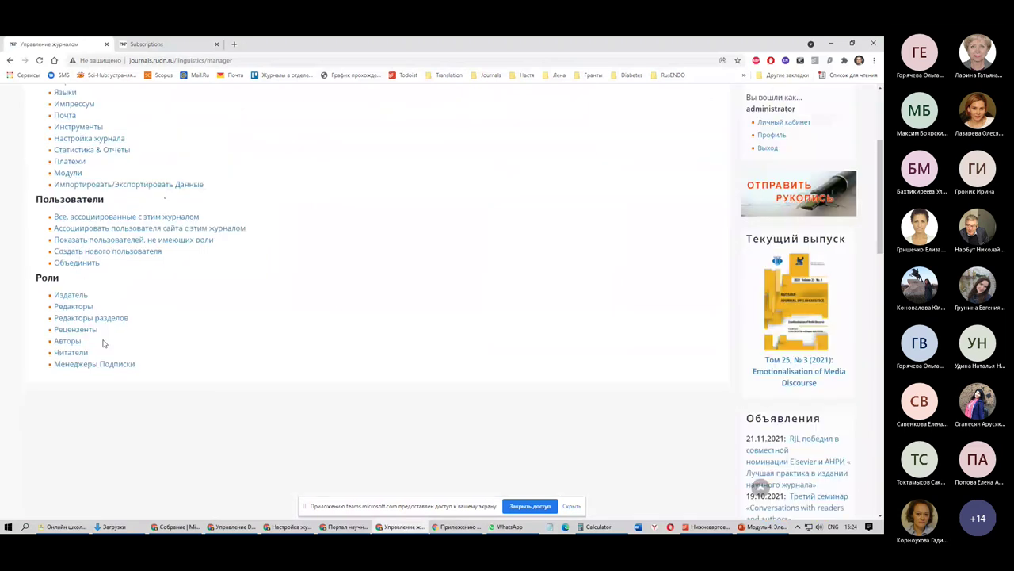
{"action": "left_click", "coordinate": [57, 341]}
{"action": "left_click", "coordinate": [721, 229]}
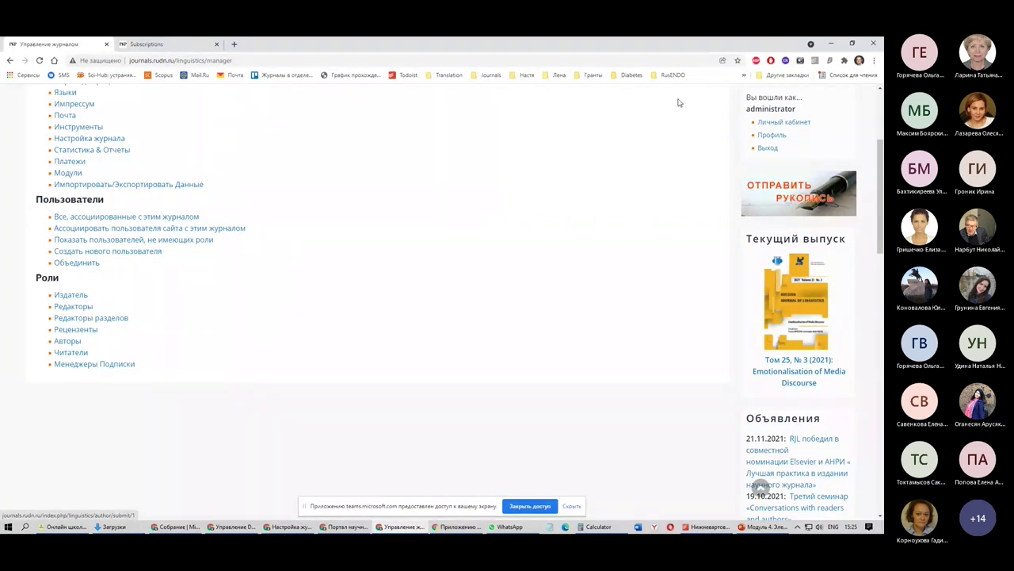
{"action": "double_click", "coordinate": [101, 335]}
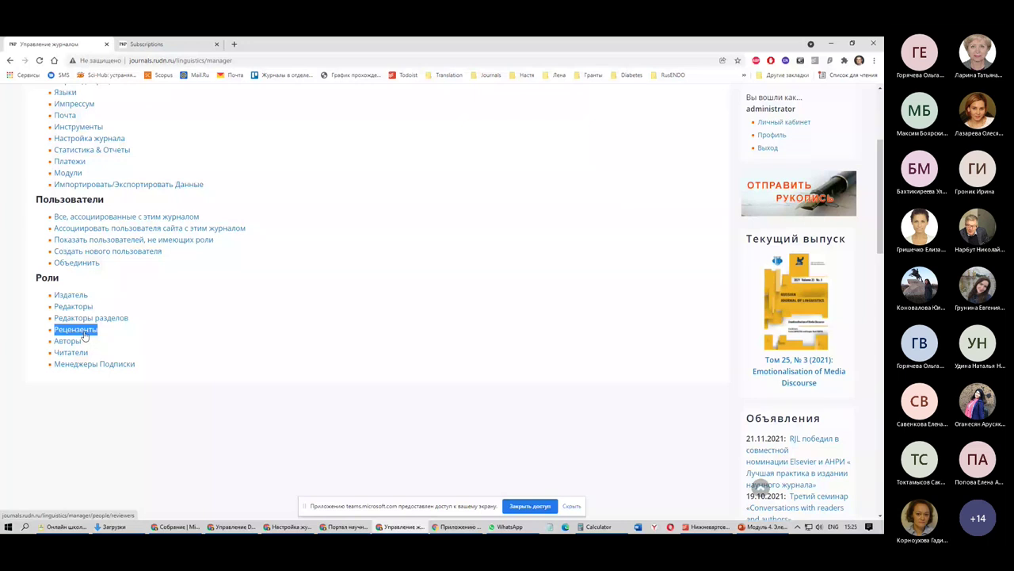
Open the journal setup in a new tab, go to step 4 "Управление" and highlight the reviewer option under "Регистрация пользователей"
{"action": "middle_click", "coordinate": [116, 157]}
{"action": "left_click", "coordinate": [277, 44]}
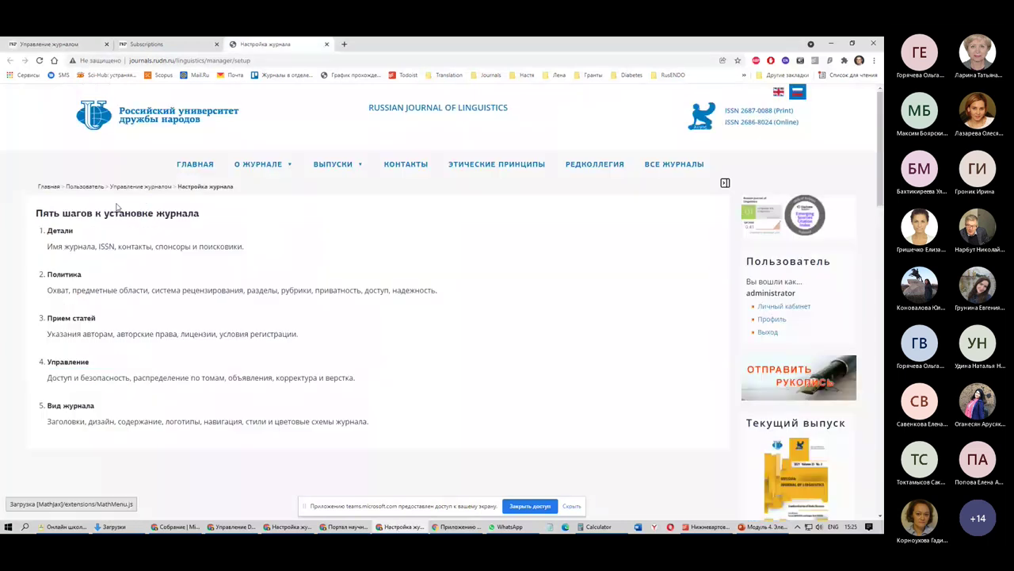
{"action": "left_click", "coordinate": [76, 364]}
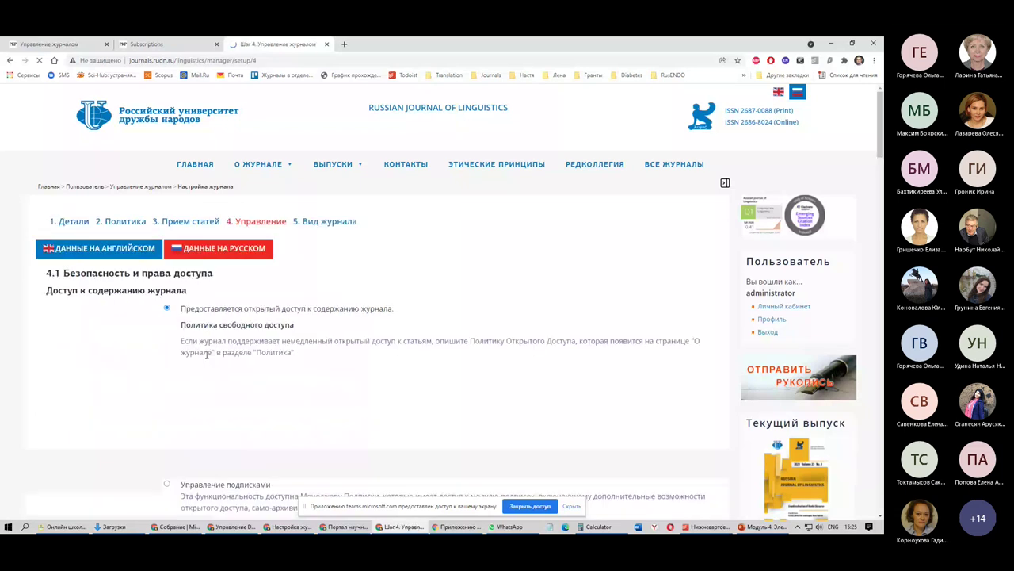
{"action": "scroll", "coordinate": [208, 355], "scroll_direction": "down", "scroll_amount": 5}
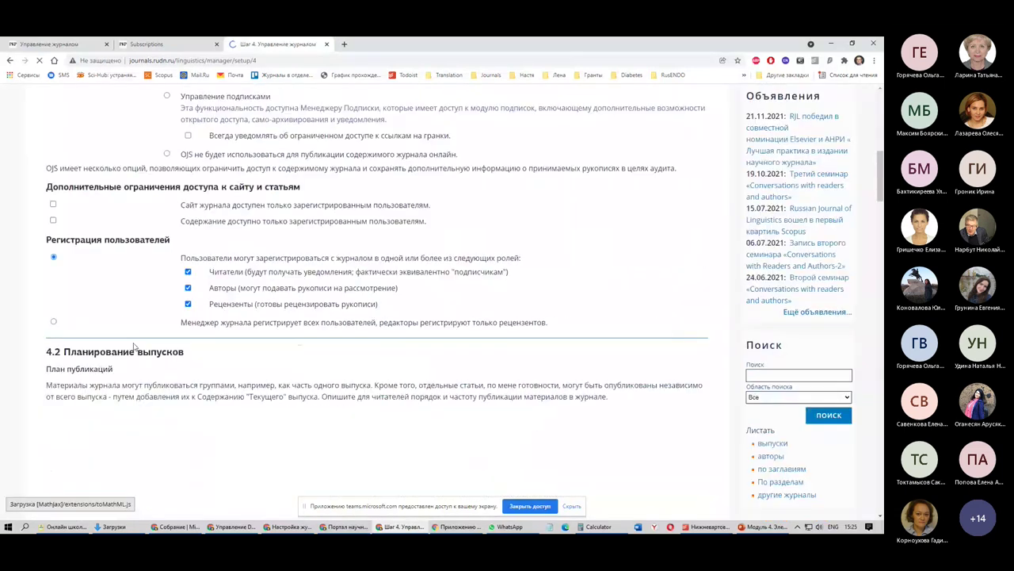
{"action": "mouse_move", "coordinate": [211, 265]}
{"action": "left_mouse_down"}
{"action": "mouse_move", "coordinate": [314, 254]}
{"action": "mouse_move", "coordinate": [220, 265]}
{"action": "left_mouse_up"}
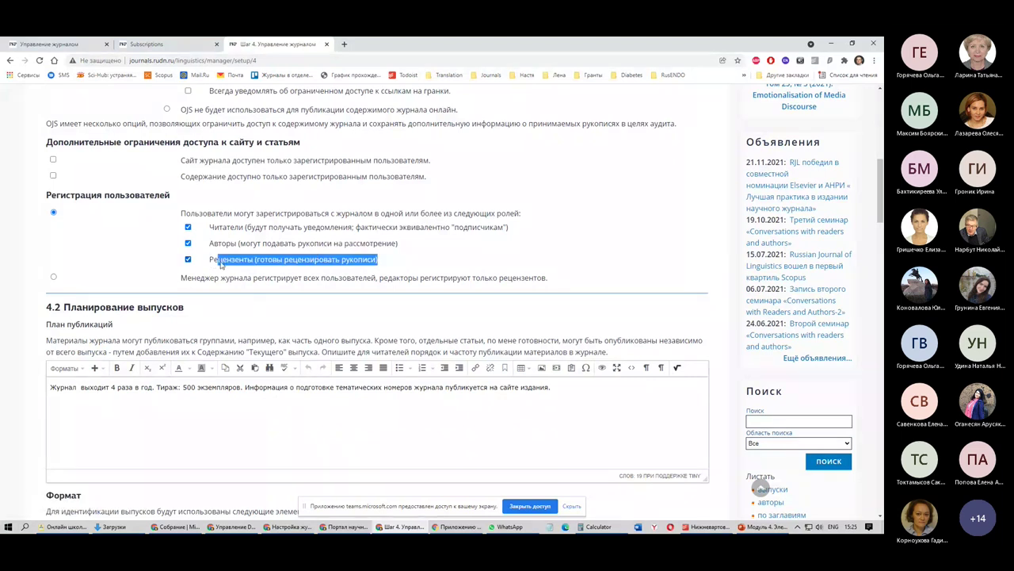
Return to the journal management page and open the "Рецензенты" list in a new tab
{"action": "left_click", "coordinate": [198, 44]}
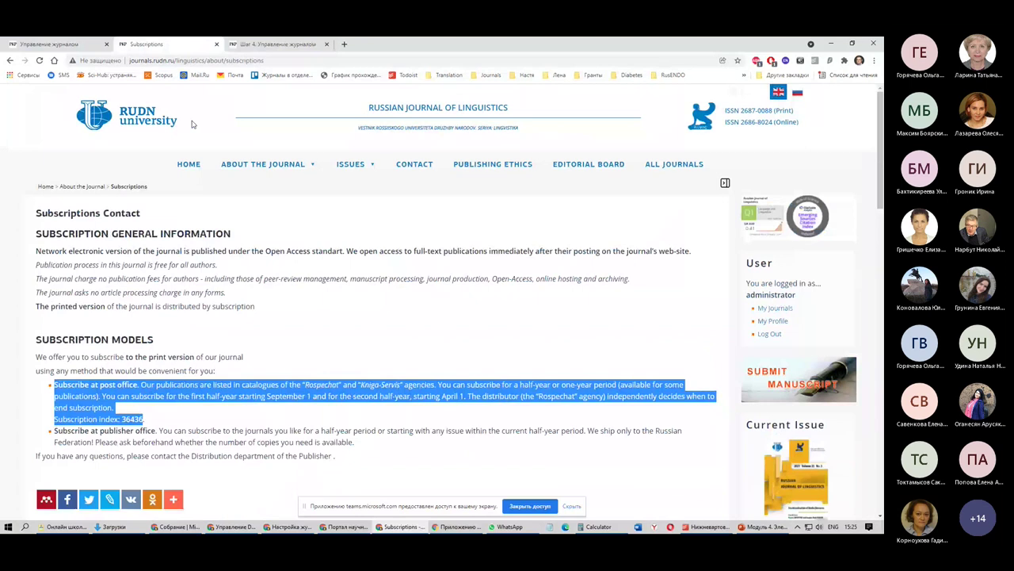
{"action": "key", "text": "ctrl+shift+Tab"}
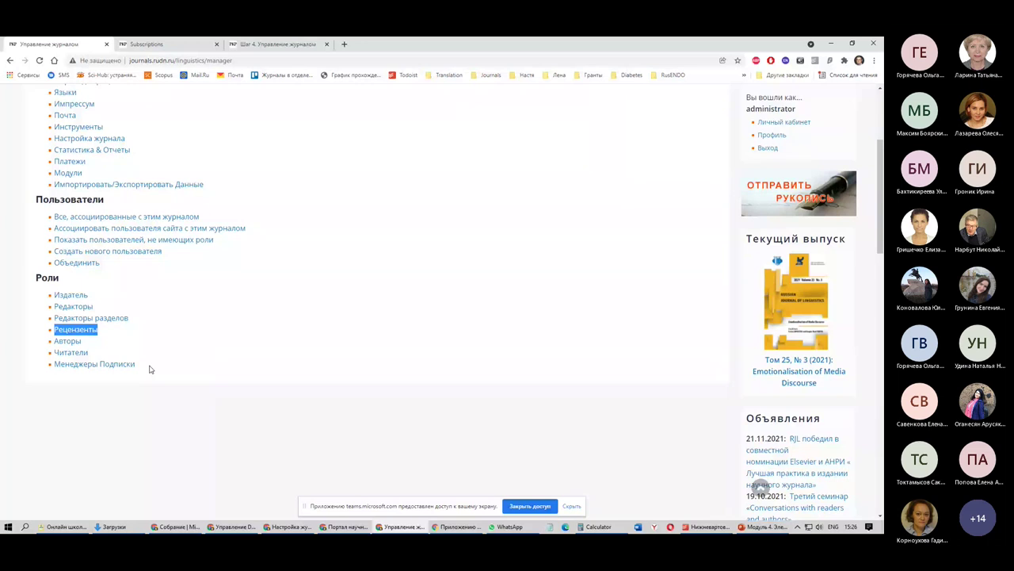
{"action": "middle_click", "coordinate": [87, 333]}
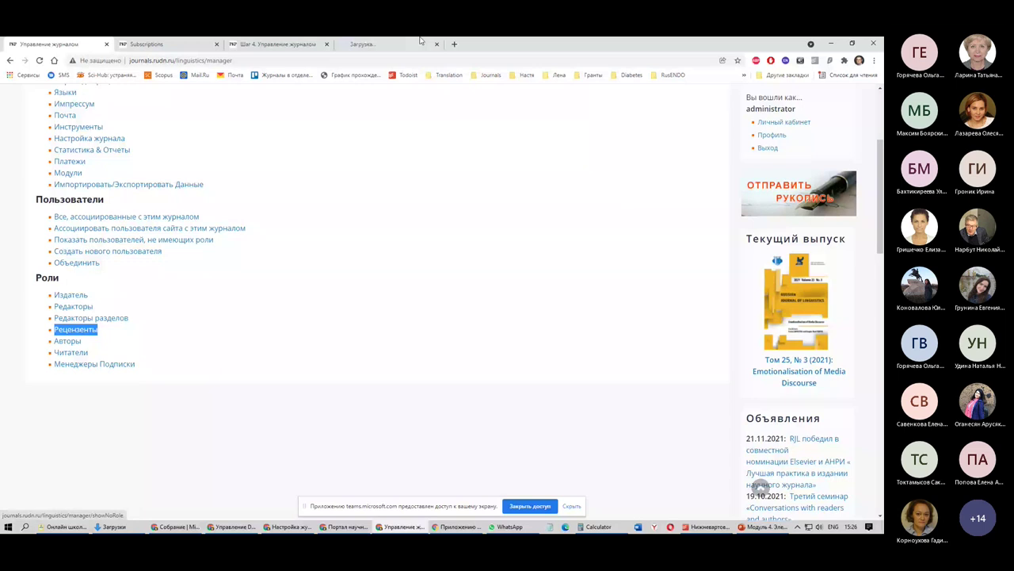
{"action": "left_click", "coordinate": [420, 40]}
Examine the reviewers list for dubious registrations, highlighting several entries in the surname column and one account's e-mail
{"action": "scroll", "coordinate": [219, 393], "scroll_direction": "down", "scroll_amount": 5}
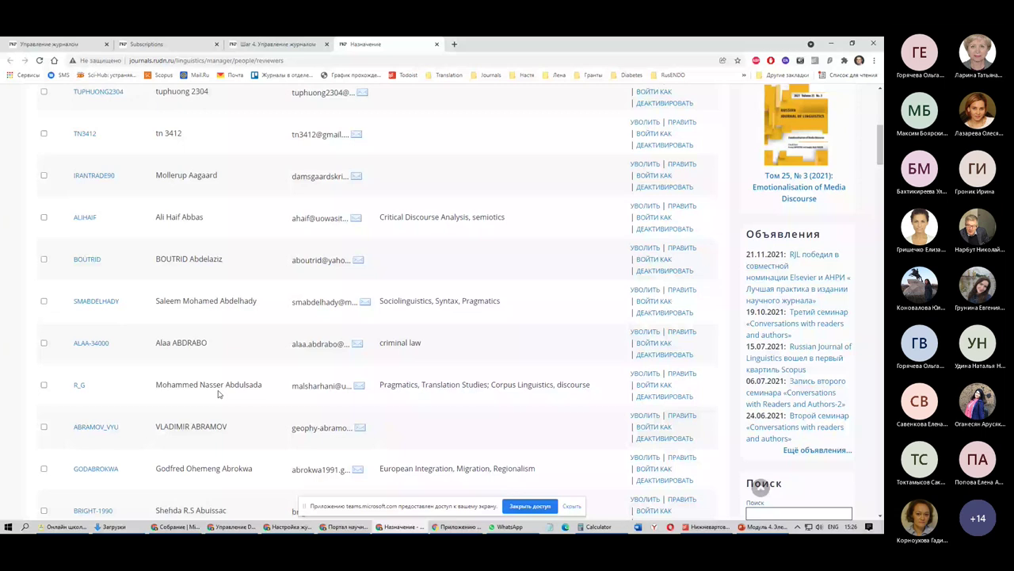
{"action": "scroll", "coordinate": [219, 394], "scroll_direction": "up", "scroll_amount": 3}
{"action": "left_click_drag", "start_coordinate": [216, 192], "coordinate": [157, 198]}
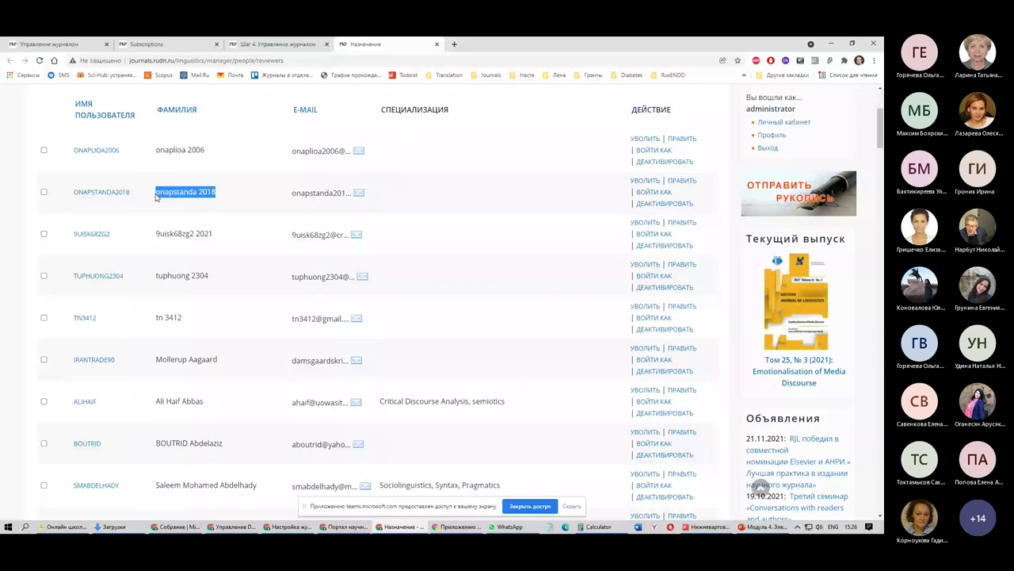
{"action": "triple_click", "coordinate": [182, 234]}
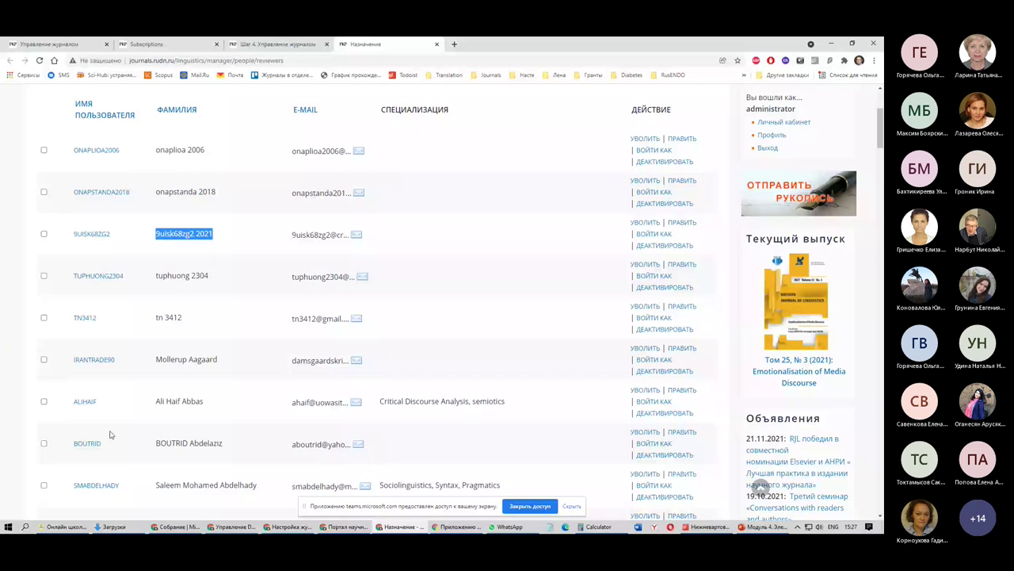
{"action": "double_click", "coordinate": [294, 235]}
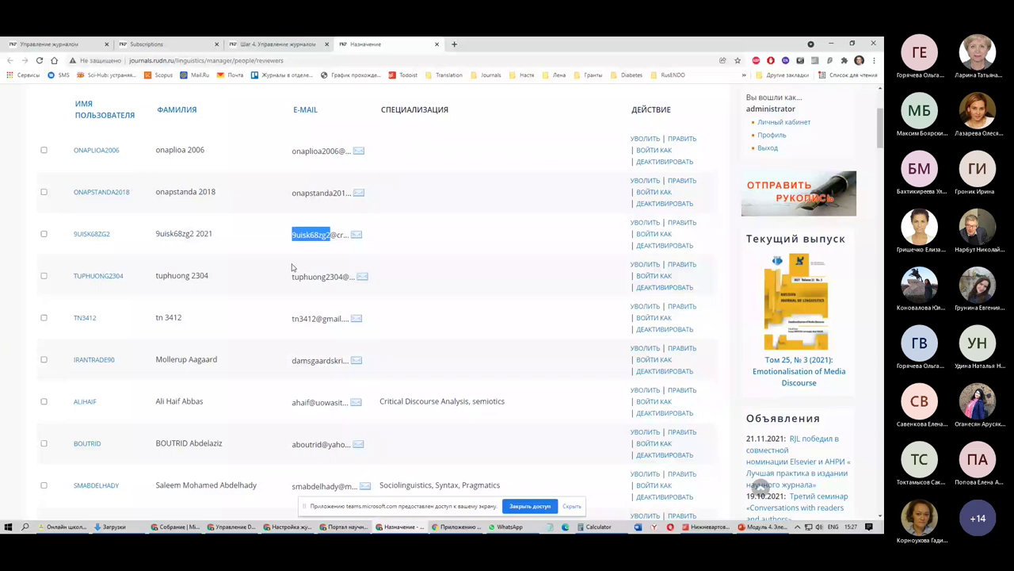
{"action": "triple_click", "coordinate": [184, 234]}
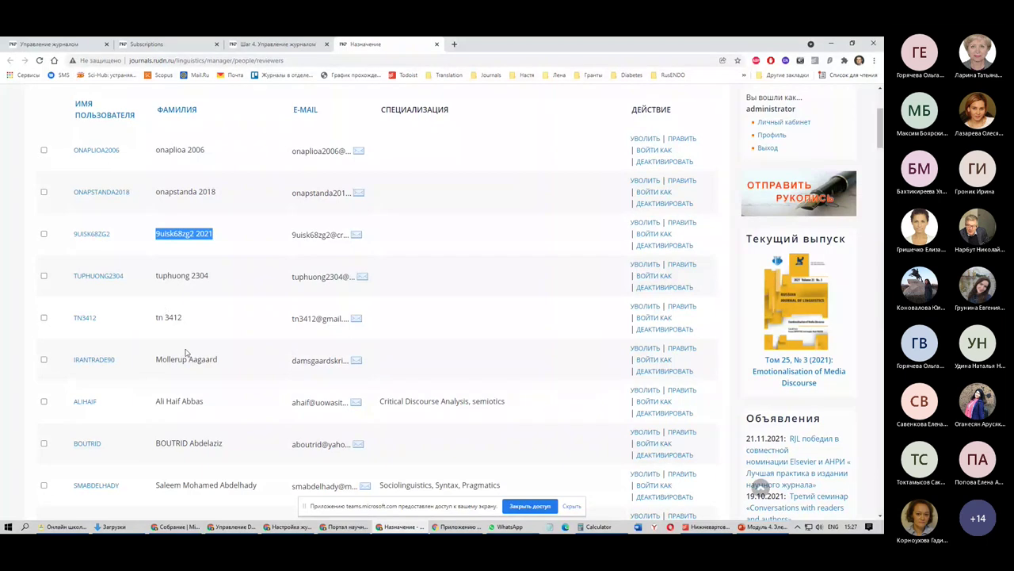
{"action": "scroll", "coordinate": [186, 353], "scroll_direction": "down", "scroll_amount": 2}
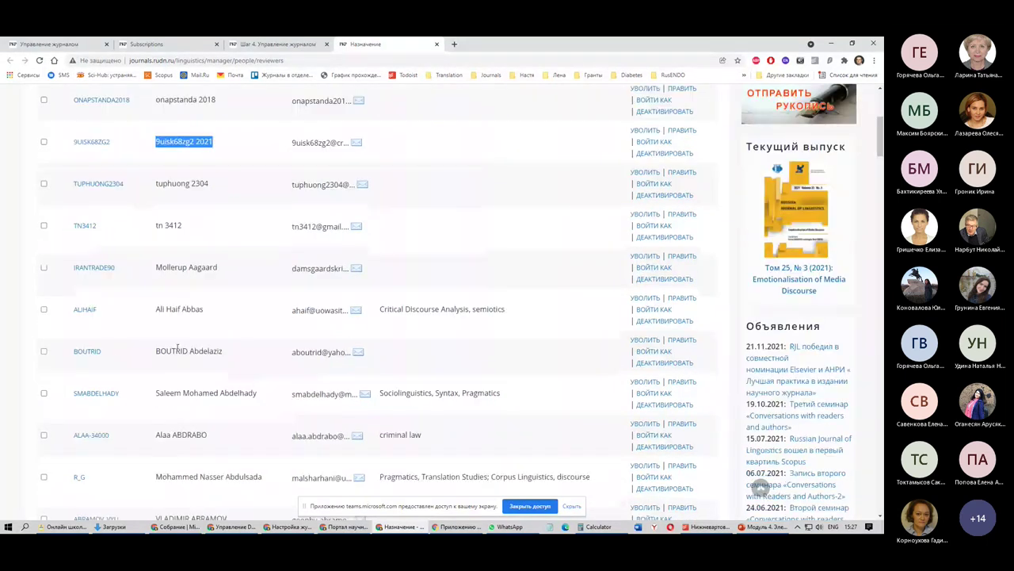
{"action": "triple_click", "coordinate": [186, 267]}
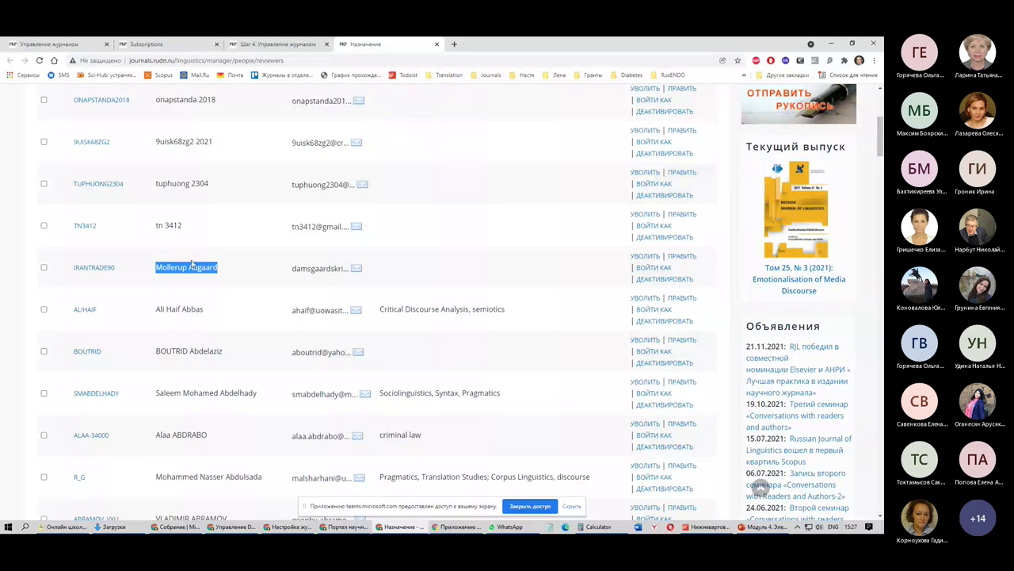
Return to journal management, dismiss the WhatsApp notification and highlight the "Редакторы" and "Редакторы разделов" roles
{"action": "key", "text": "ctrl+1"}
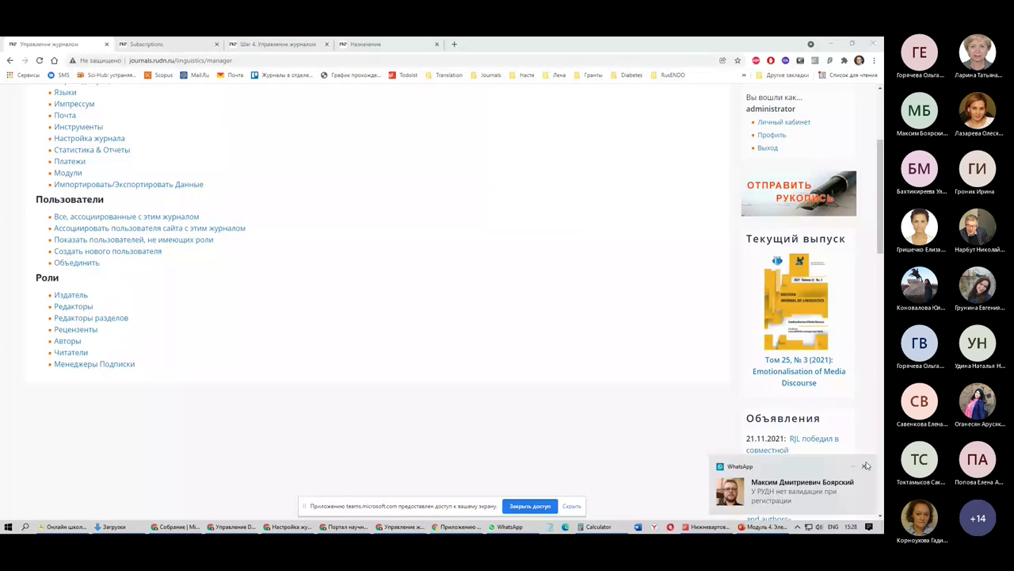
{"action": "left_click", "coordinate": [867, 465]}
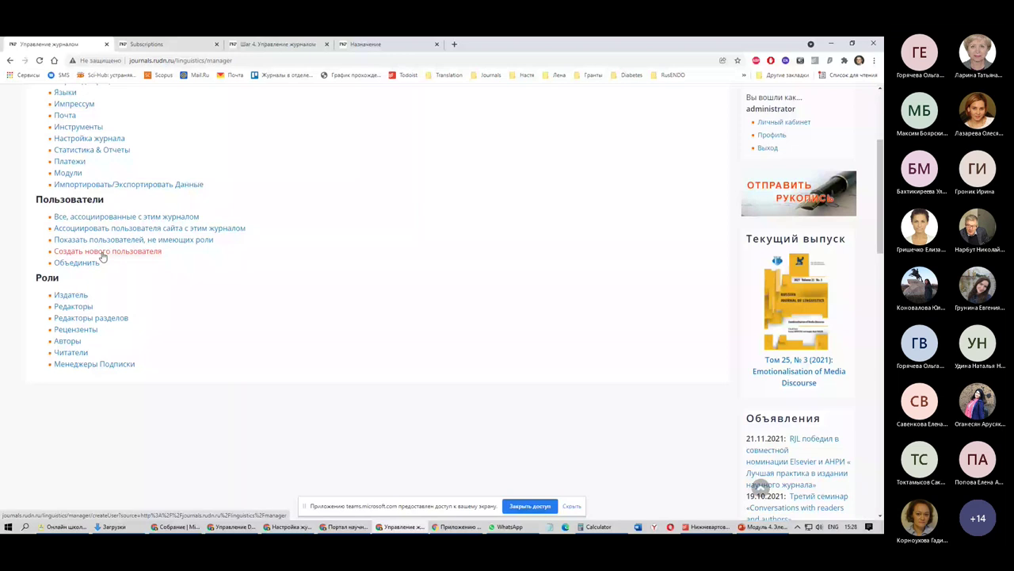
{"action": "left_click_drag", "start_coordinate": [53, 306], "coordinate": [3, 390]}
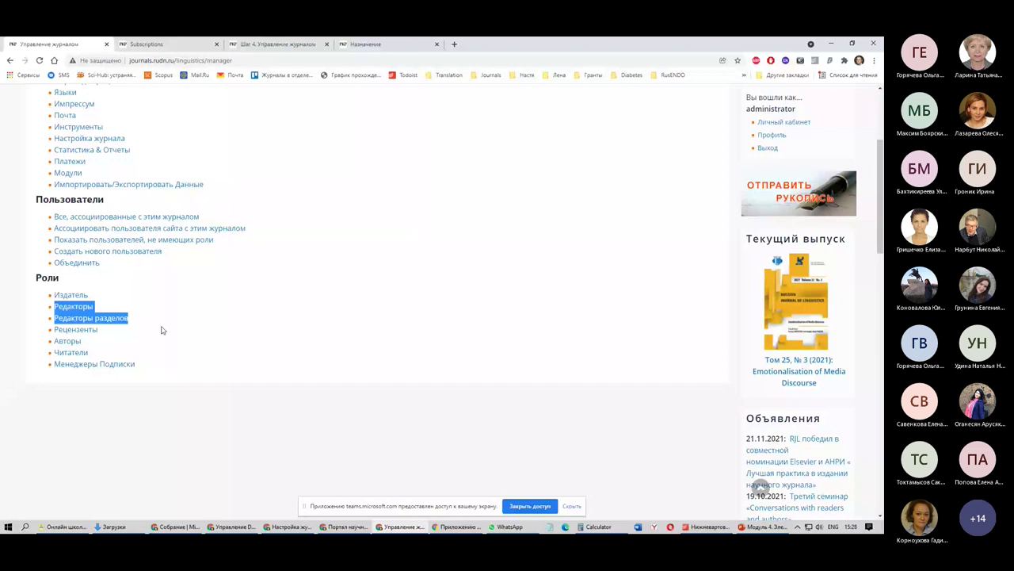
{"action": "left_click_drag", "start_coordinate": [162, 330], "coordinate": [154, 418]}
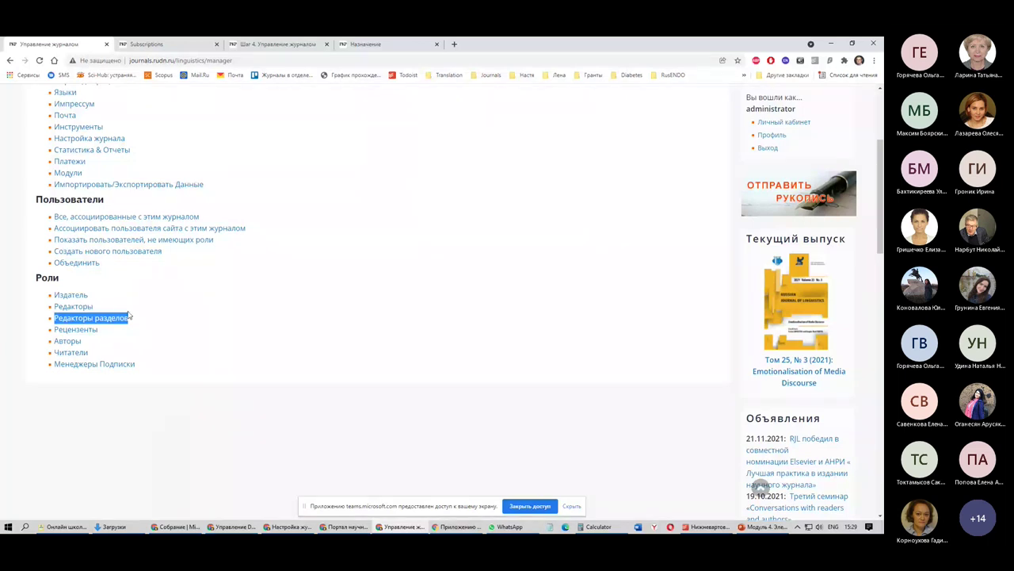
{"action": "left_click", "coordinate": [95, 308]}
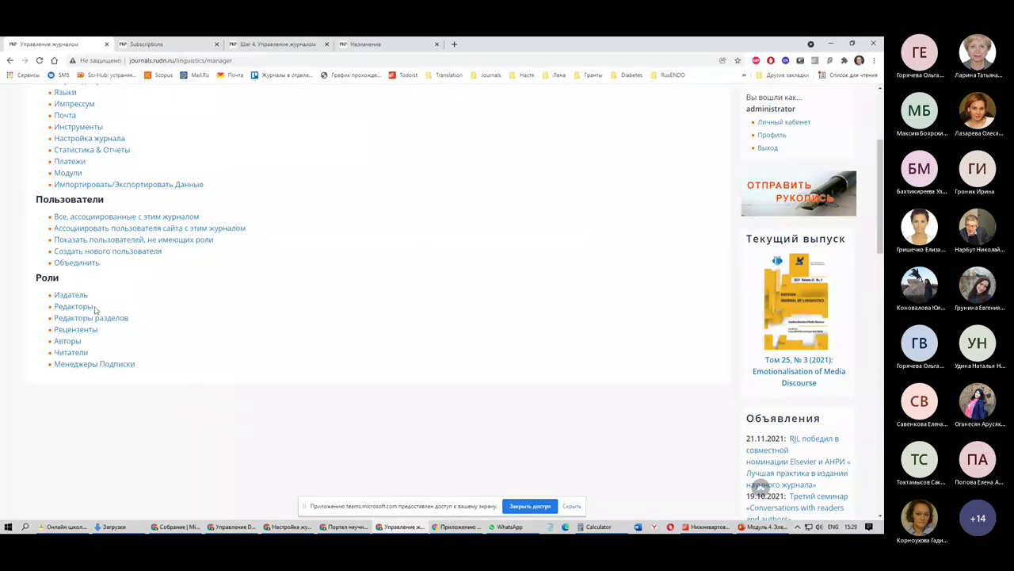
{"action": "left_click_drag", "start_coordinate": [95, 309], "coordinate": [53, 307]}
{"action": "left_click", "coordinate": [48, 325]}
{"action": "left_click_drag", "start_coordinate": [49, 308], "coordinate": [145, 321]}
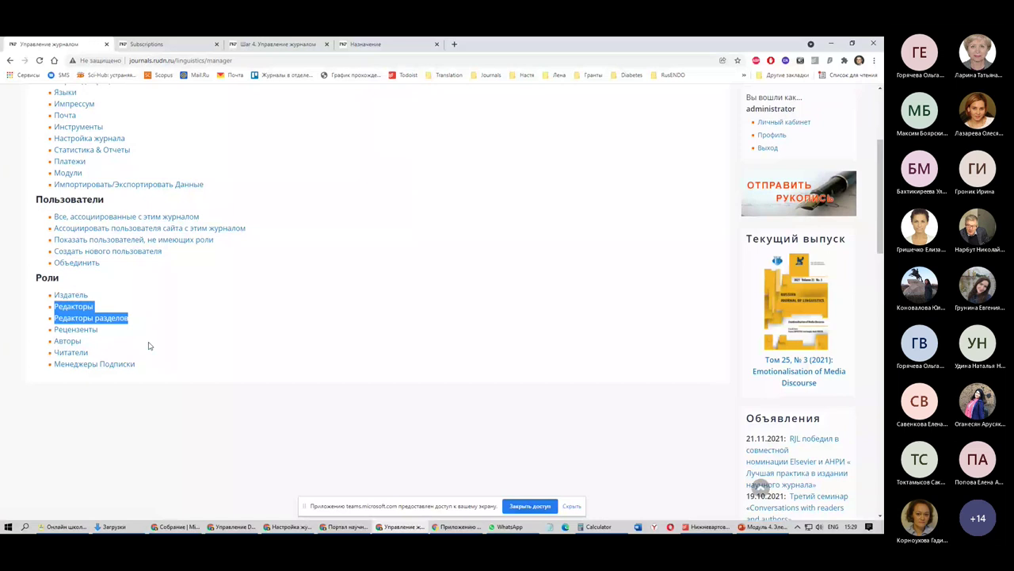
{"action": "left_click", "coordinate": [147, 322]}
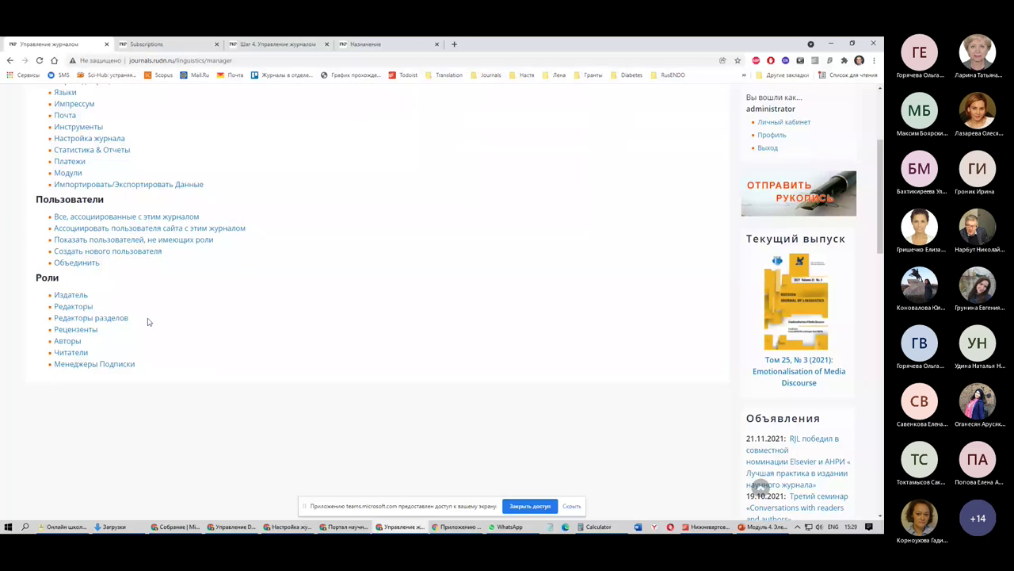
Highlight the "Редакторы разделов", "Редакторы" and "Издатель" roles one after another in the "Роли" list
{"action": "left_click_drag", "start_coordinate": [147, 322], "coordinate": [53, 318]}
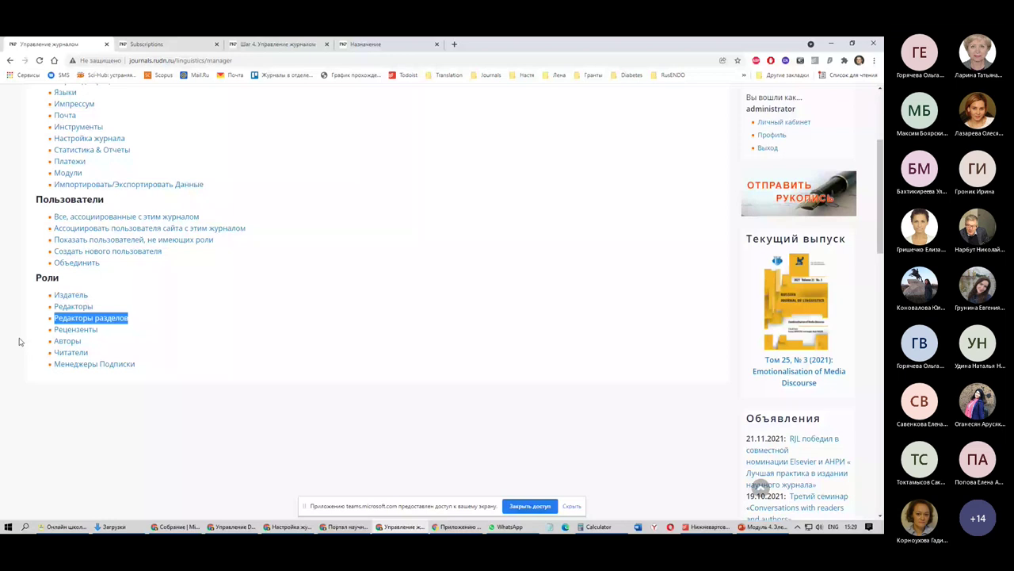
{"action": "double_click", "coordinate": [73, 306]}
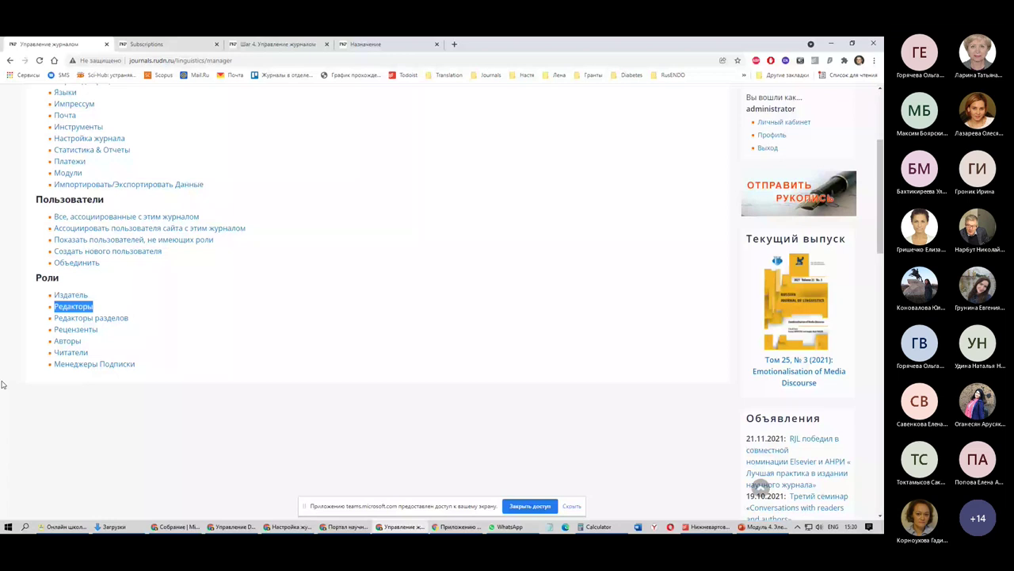
{"action": "double_click", "coordinate": [44, 300]}
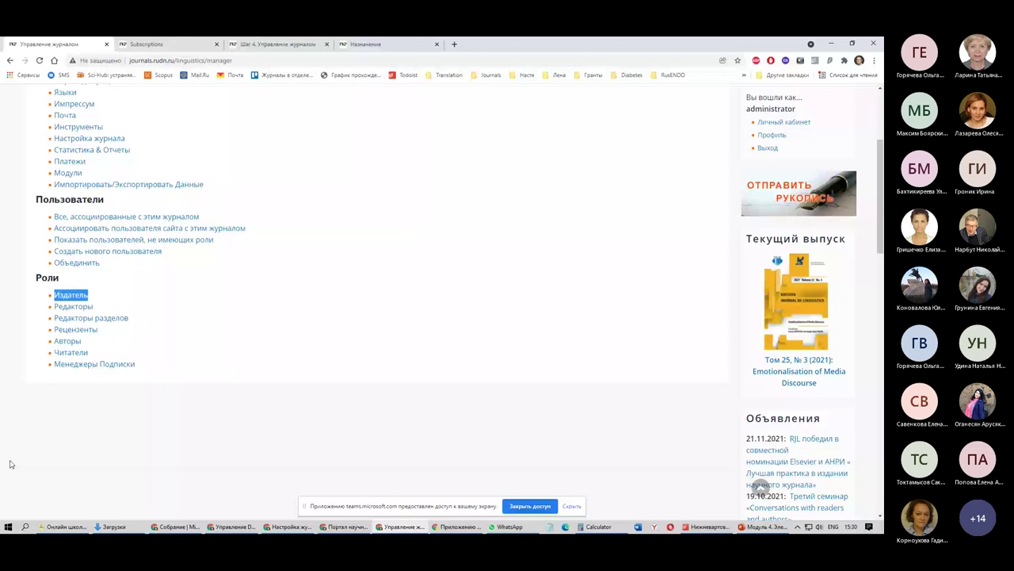
{"action": "scroll", "coordinate": [229, 376], "scroll_direction": "up", "scroll_amount": 1}
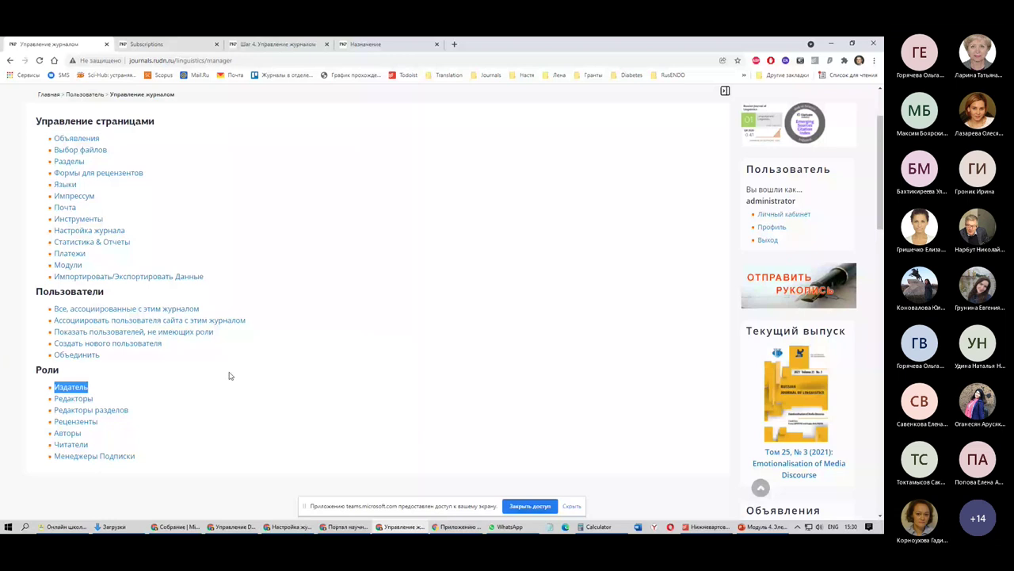
{"action": "scroll", "coordinate": [254, 361], "scroll_direction": "up", "scroll_amount": 1}
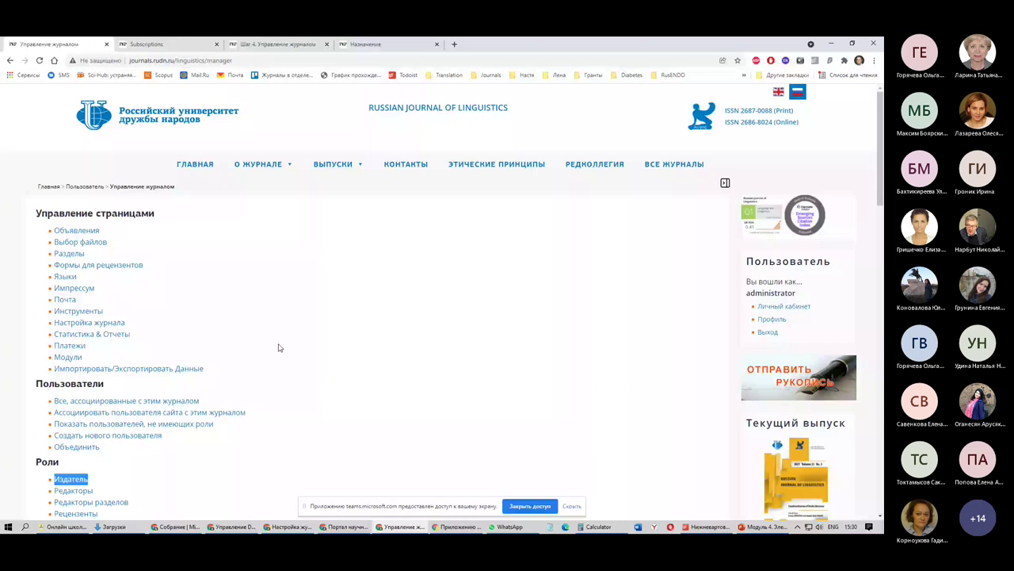
{"action": "scroll", "coordinate": [238, 365], "scroll_direction": "down", "scroll_amount": 2}
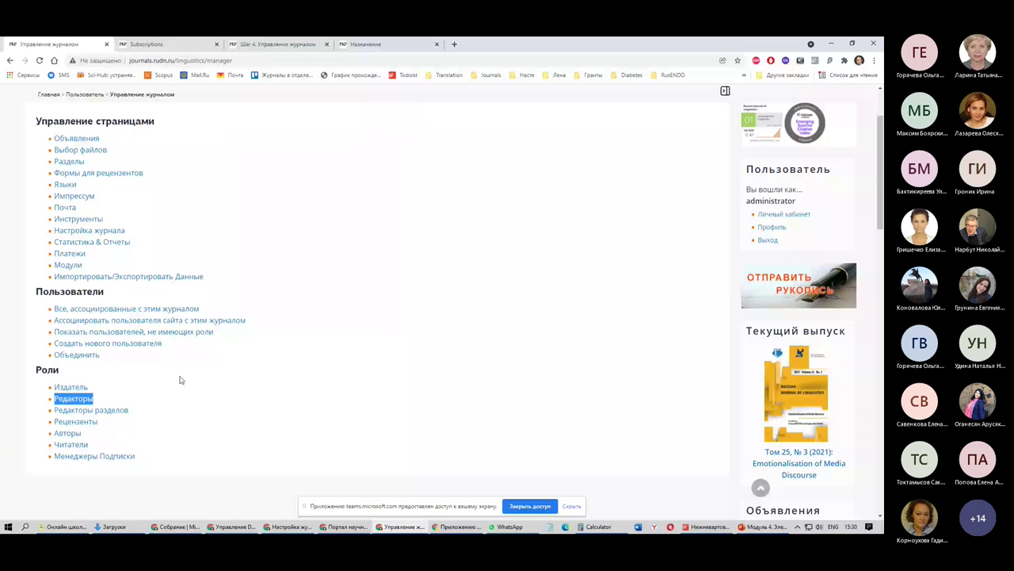
{"action": "scroll", "coordinate": [116, 436], "scroll_direction": "up", "scroll_amount": 1}
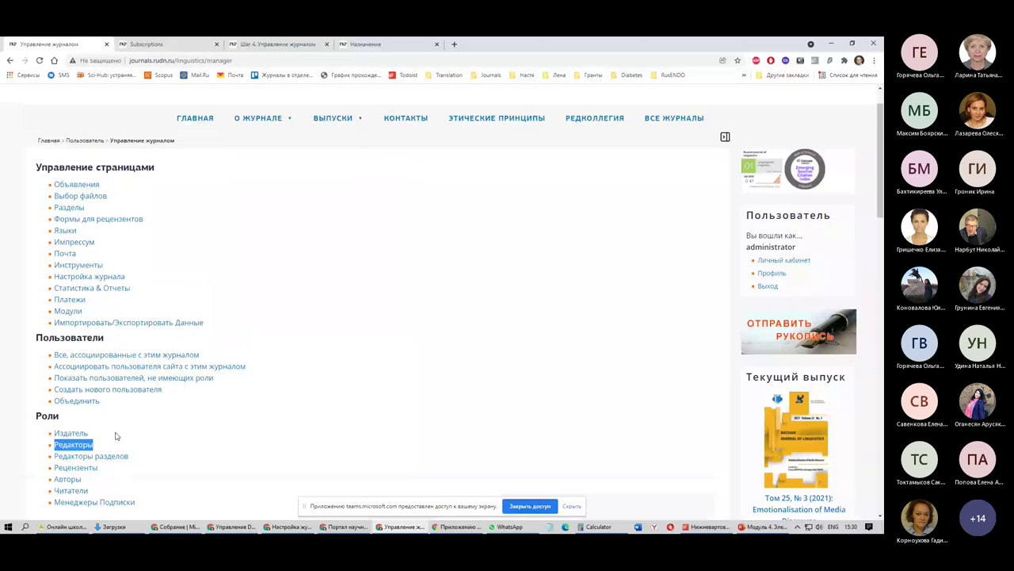
{"action": "key", "text": "shift+Tab"}
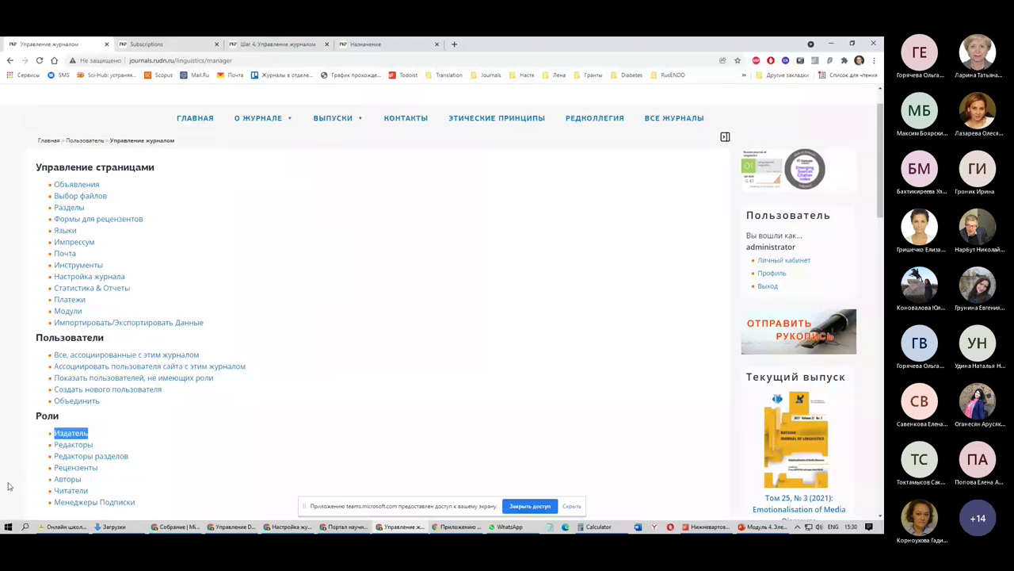
{"action": "scroll", "coordinate": [142, 454], "scroll_direction": "down", "scroll_amount": 1}
View the available roles in the personal account, return to journal management and mark the "Роли" heading
{"action": "left_click_drag", "start_coordinate": [142, 455], "coordinate": [54, 386]}
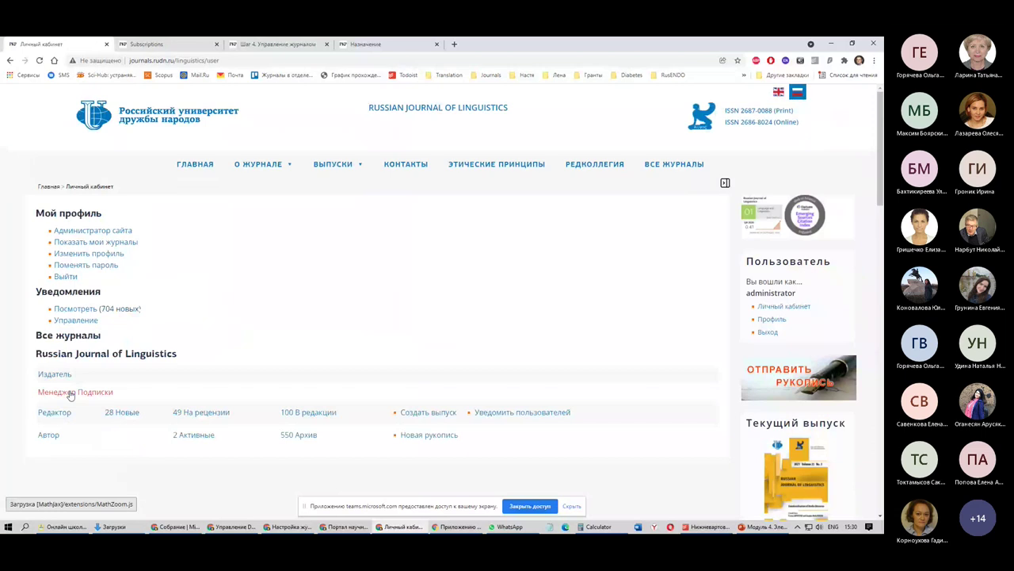
{"action": "left_click", "coordinate": [70, 393]}
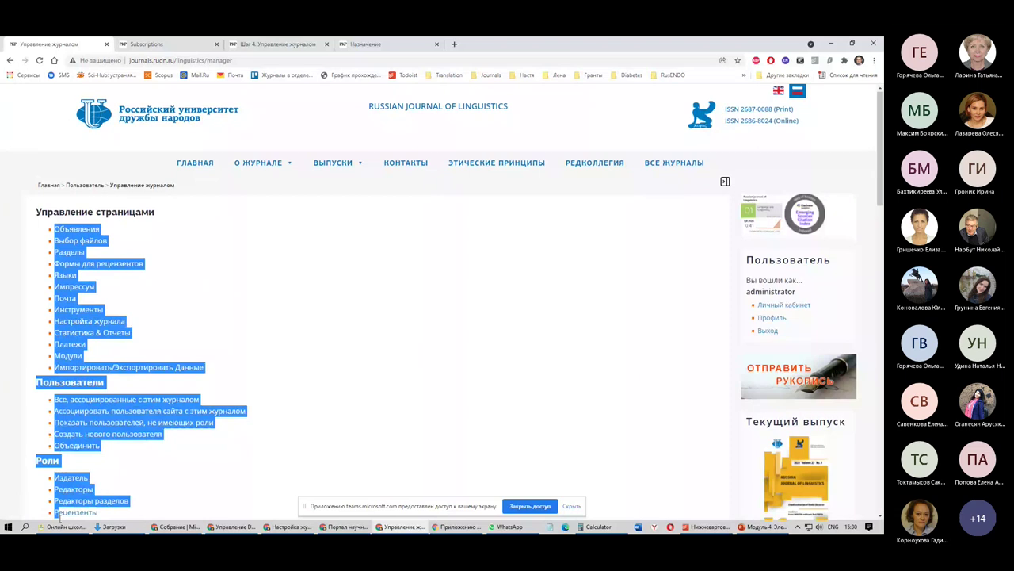
{"action": "left_click", "coordinate": [58, 515]}
{"action": "scroll", "coordinate": [135, 188], "scroll_direction": "down", "scroll_amount": 1}
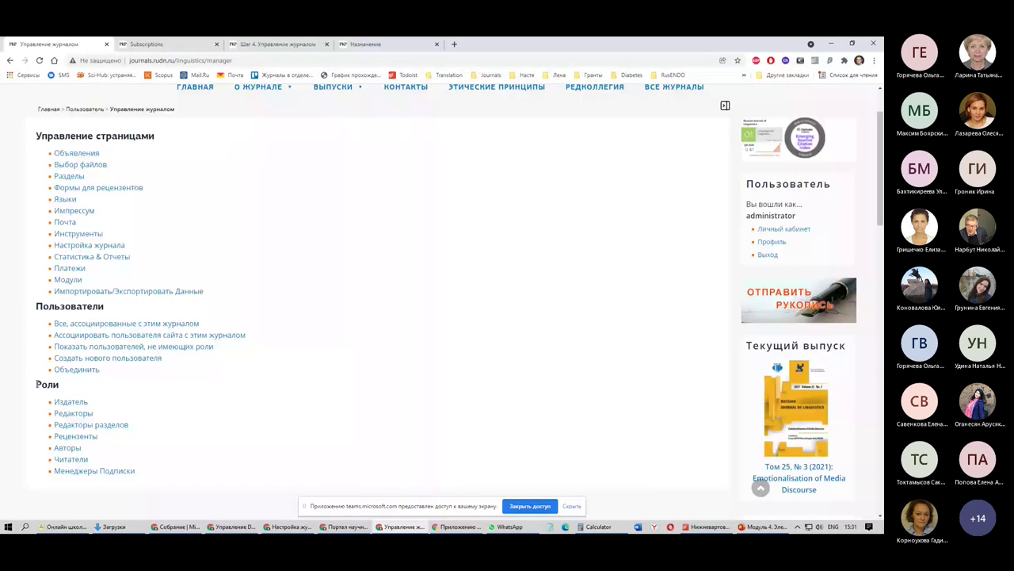
{"action": "left_click_drag", "start_coordinate": [36, 383], "coordinate": [46, 390]}
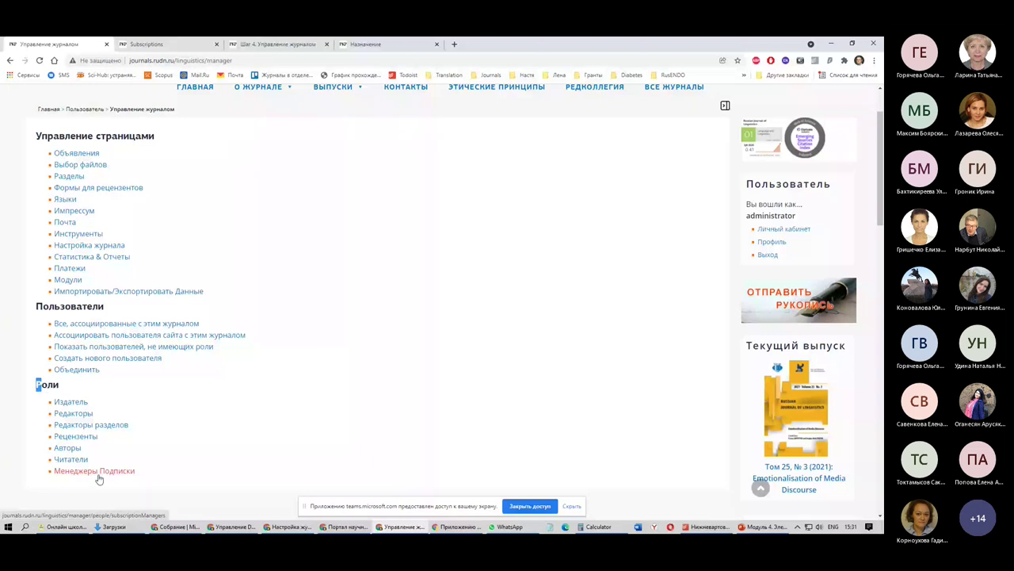
Highlight the "Пользователи" section, then its "Создать нового пользователя" and "Все, ассоциированные с этим журналом" links
{"action": "left_click_drag", "start_coordinate": [36, 306], "coordinate": [136, 375]}
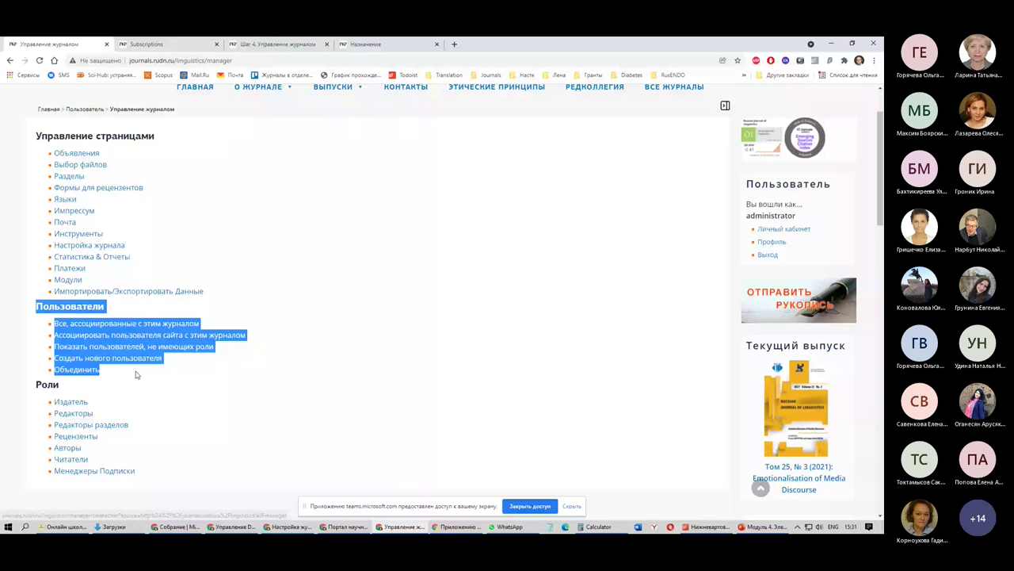
{"action": "left_click", "coordinate": [101, 311]}
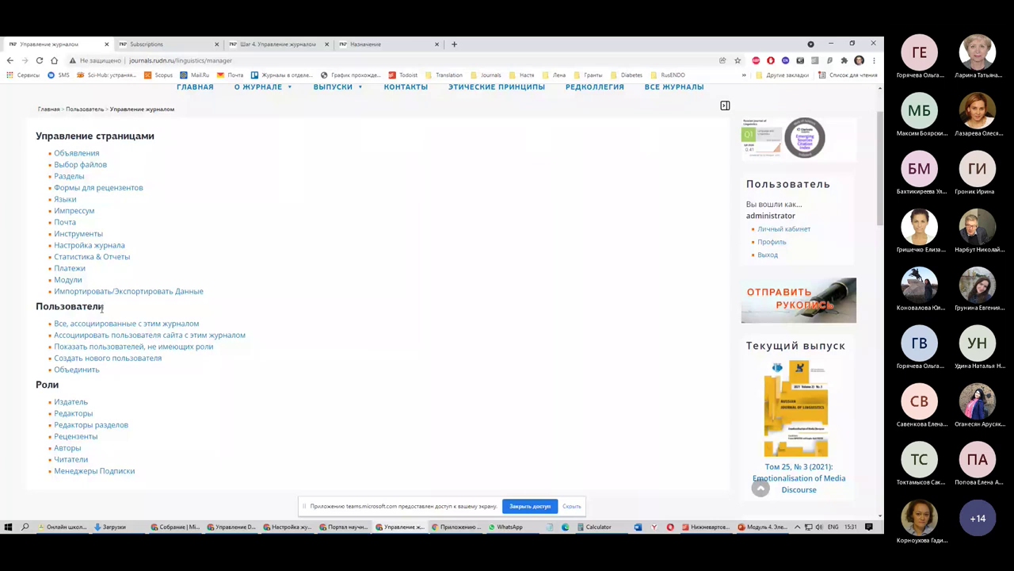
{"action": "left_click_drag", "start_coordinate": [51, 358], "coordinate": [164, 359]}
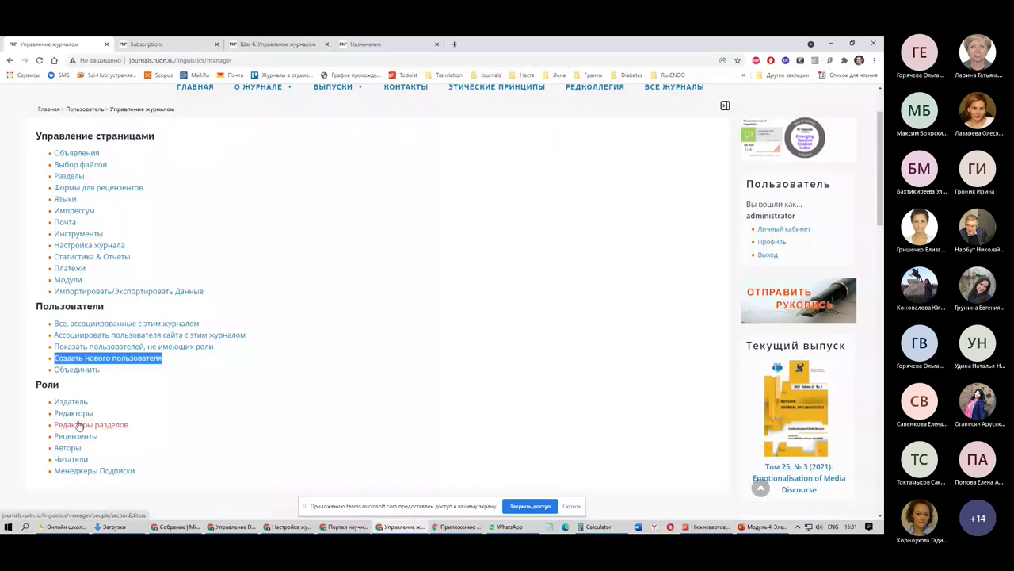
{"action": "left_click", "coordinate": [263, 336]}
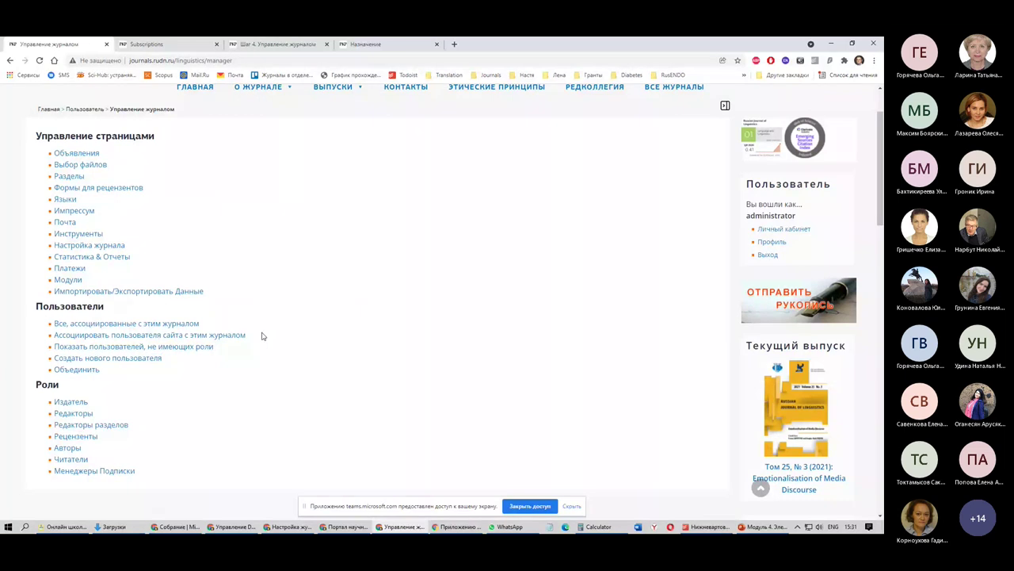
{"action": "left_click_drag", "start_coordinate": [217, 326], "coordinate": [52, 324]}
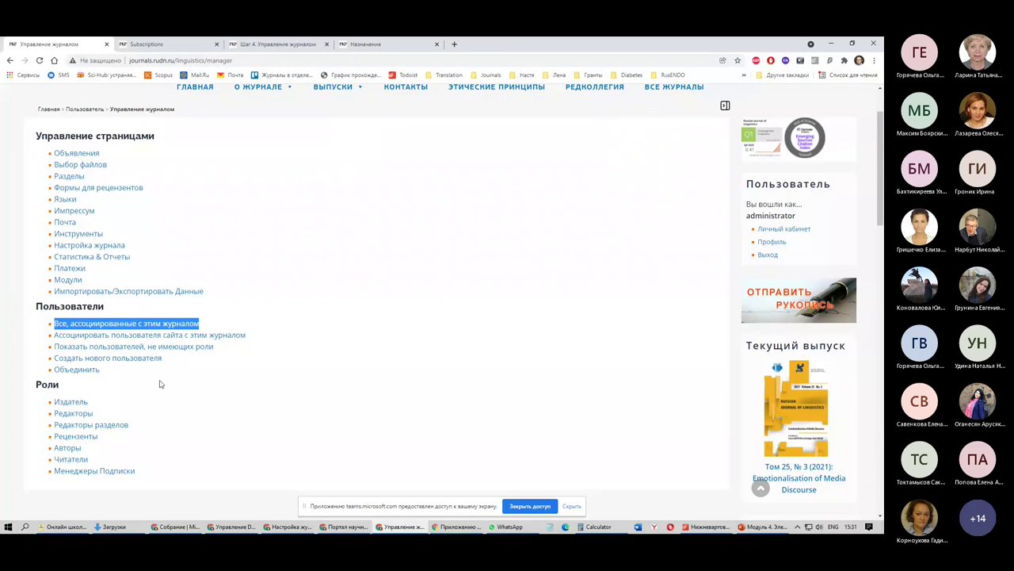
{"action": "left_click", "coordinate": [228, 404]}
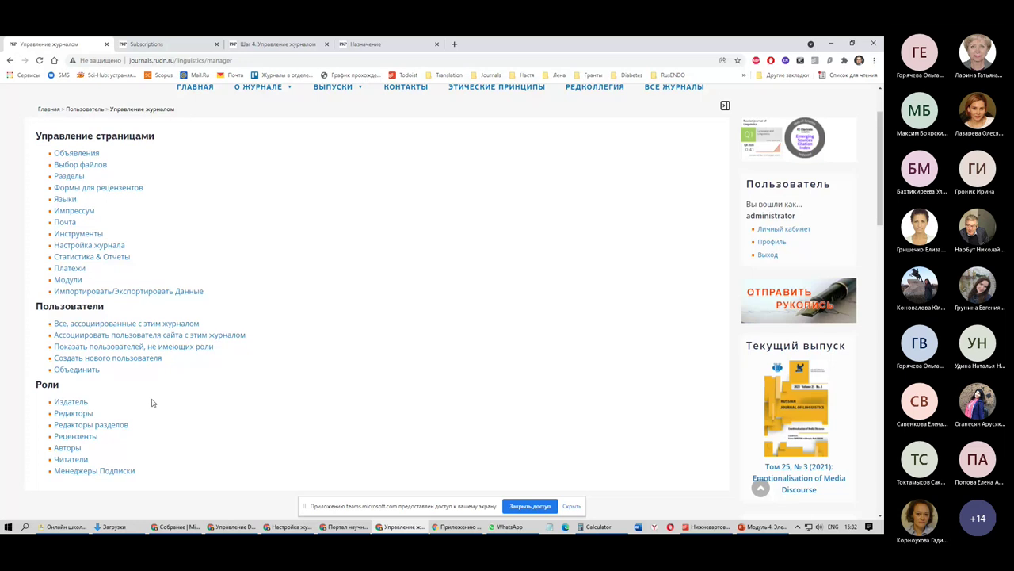
Highlight the "Пользователи" and "Управление страницами" headings, then all roles from "Издатель" to "Менеджеры Подписки"
{"action": "left_click_drag", "start_coordinate": [48, 306], "coordinate": [86, 306]}
{"action": "scroll", "coordinate": [103, 339], "scroll_direction": "up", "scroll_amount": 1}
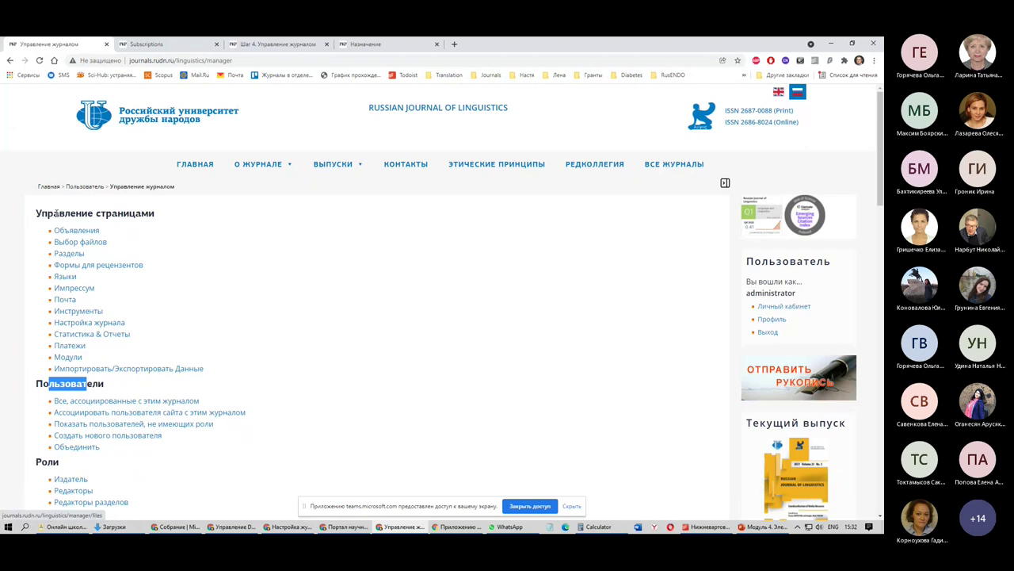
{"action": "mouse_move", "coordinate": [53, 230]}
{"action": "left_mouse_down"}
{"action": "mouse_move", "coordinate": [103, 275]}
{"action": "mouse_move", "coordinate": [272, 375]}
{"action": "mouse_move", "coordinate": [32, 212]}
{"action": "mouse_move", "coordinate": [48, 213]}
{"action": "left_mouse_up"}
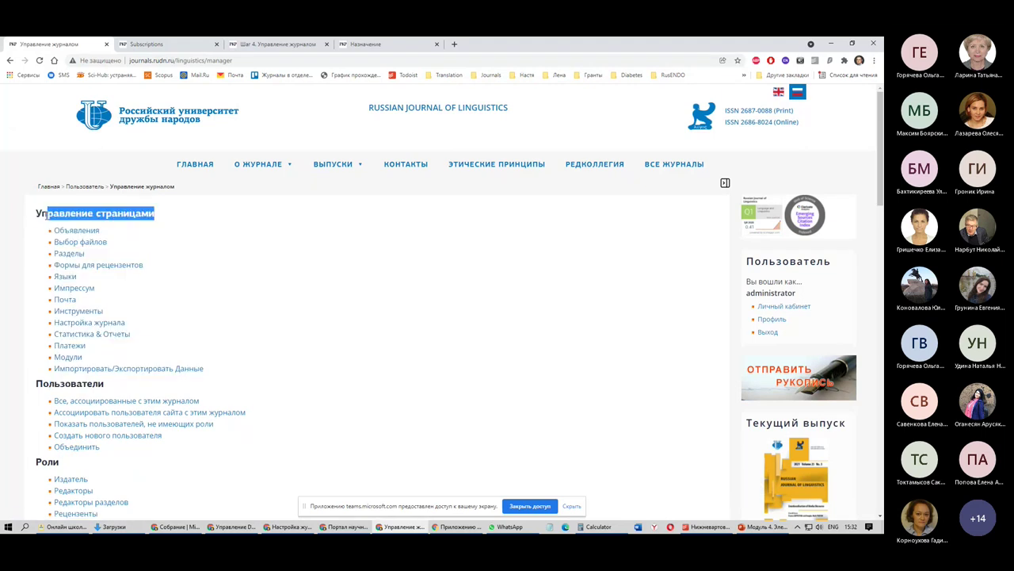
{"action": "left_click", "coordinate": [25, 263]}
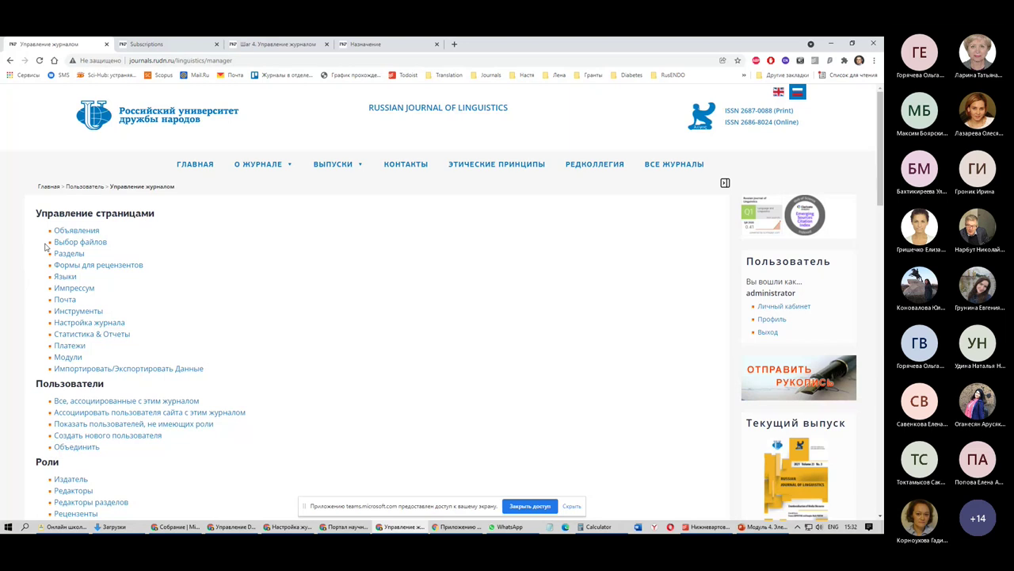
{"action": "scroll", "coordinate": [46, 248], "scroll_direction": "down", "scroll_amount": 3}
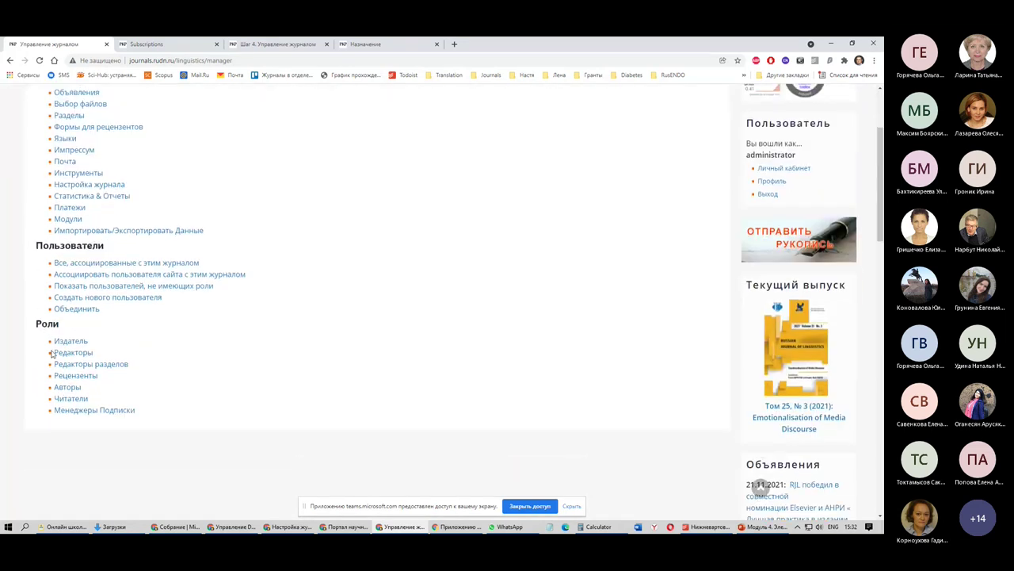
{"action": "scroll", "coordinate": [100, 233], "scroll_direction": "up", "scroll_amount": 1}
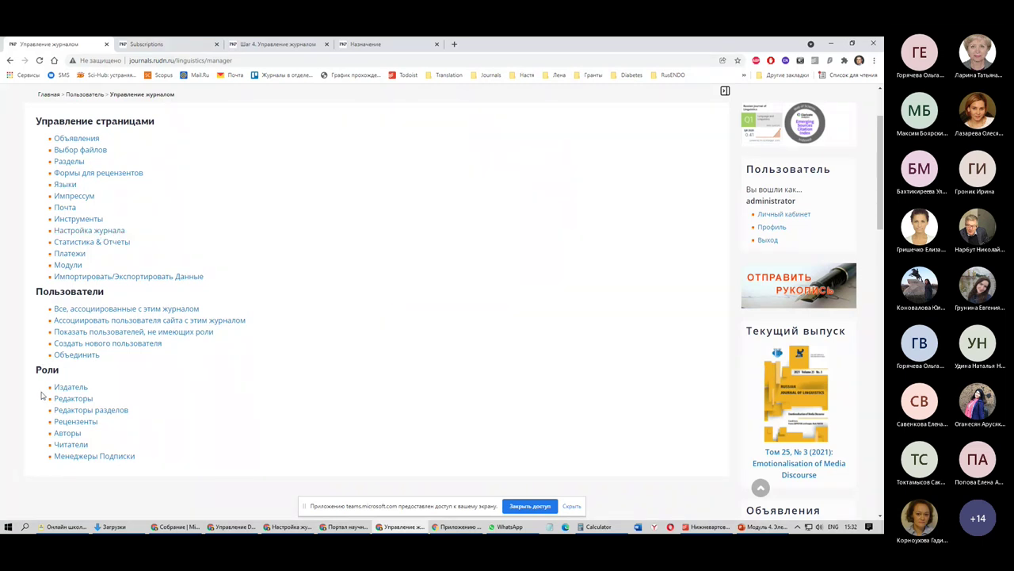
{"action": "left_click_drag", "start_coordinate": [40, 391], "coordinate": [151, 457]}
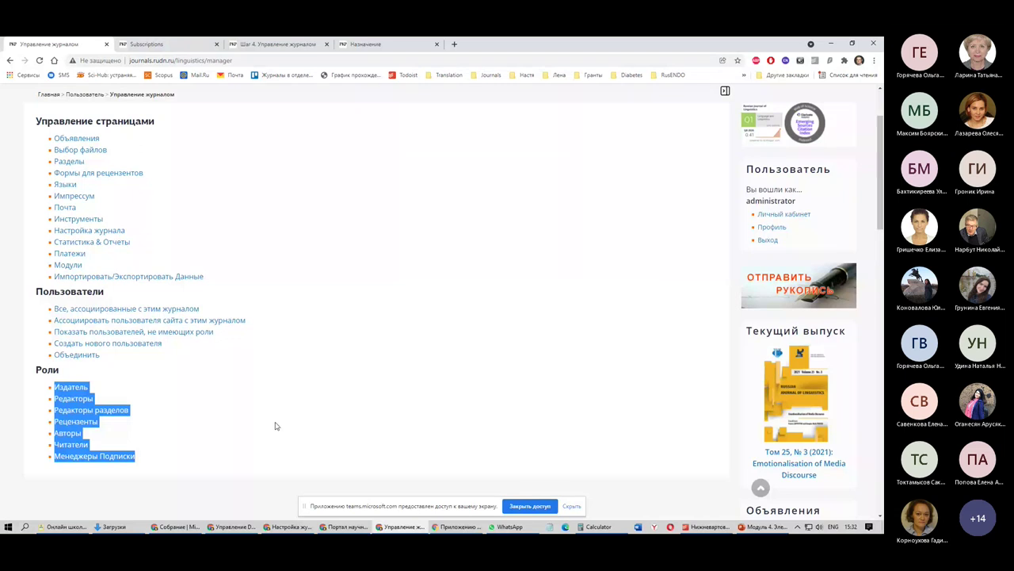
Open step 4 "Управление" of the journal setup and highlight the heading "4.5 Литературные редакторы"
{"action": "left_click", "coordinate": [119, 230]}
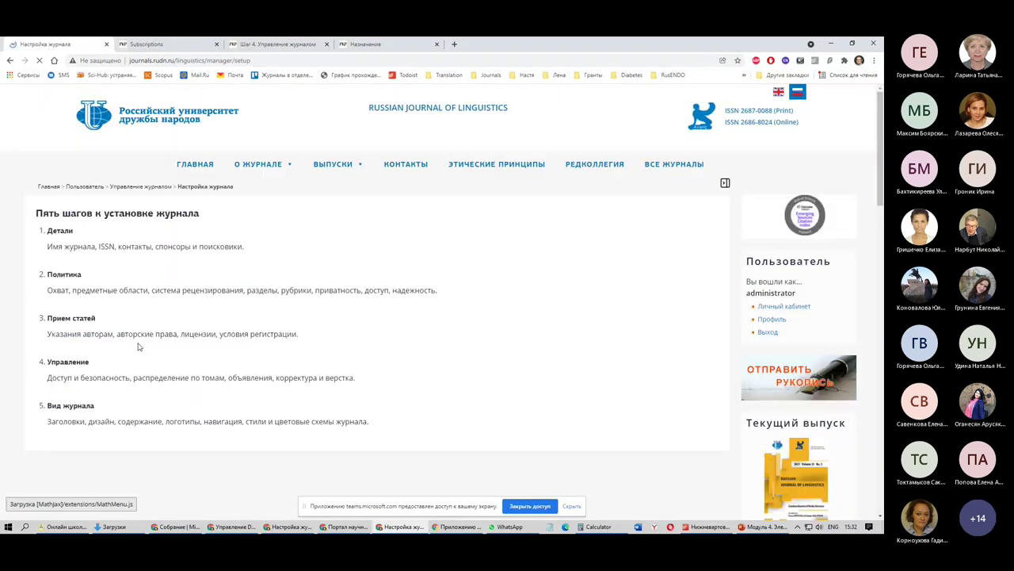
{"action": "left_click", "coordinate": [70, 363]}
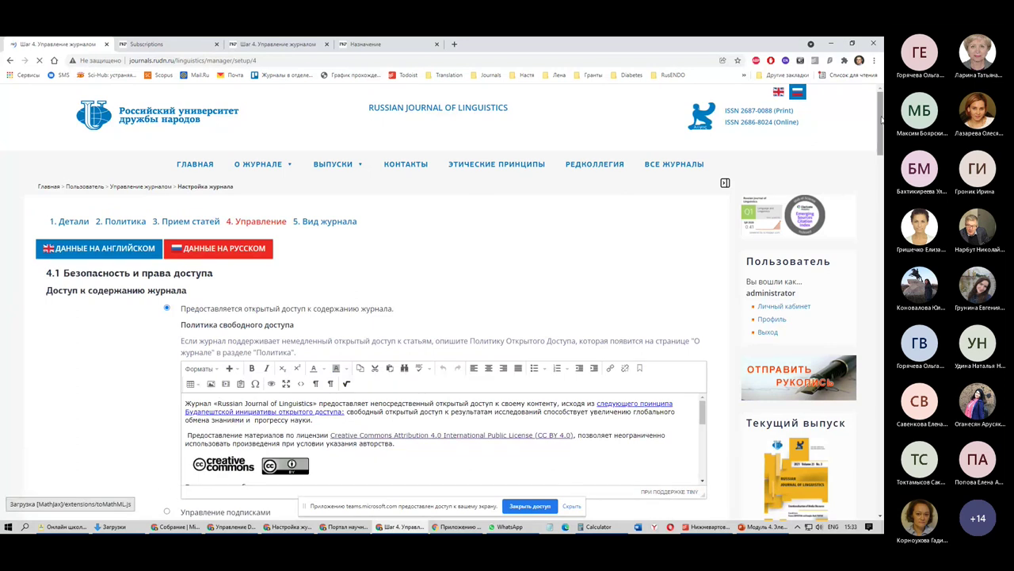
{"action": "left_click_drag", "start_coordinate": [881, 117], "coordinate": [881, 486]}
{"action": "scroll", "coordinate": [104, 205], "scroll_direction": "up", "scroll_amount": 15}
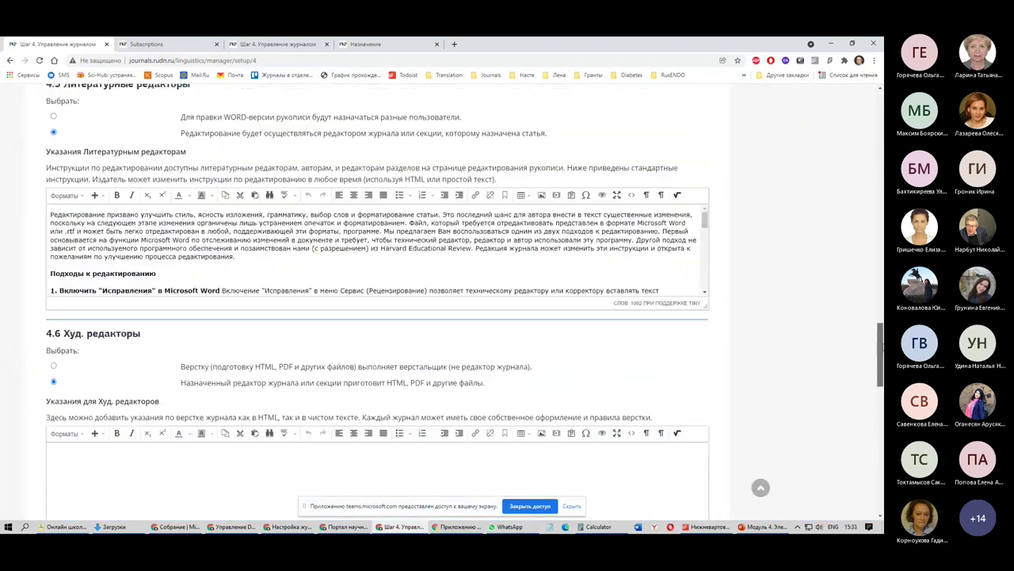
{"action": "triple_click", "coordinate": [105, 204]}
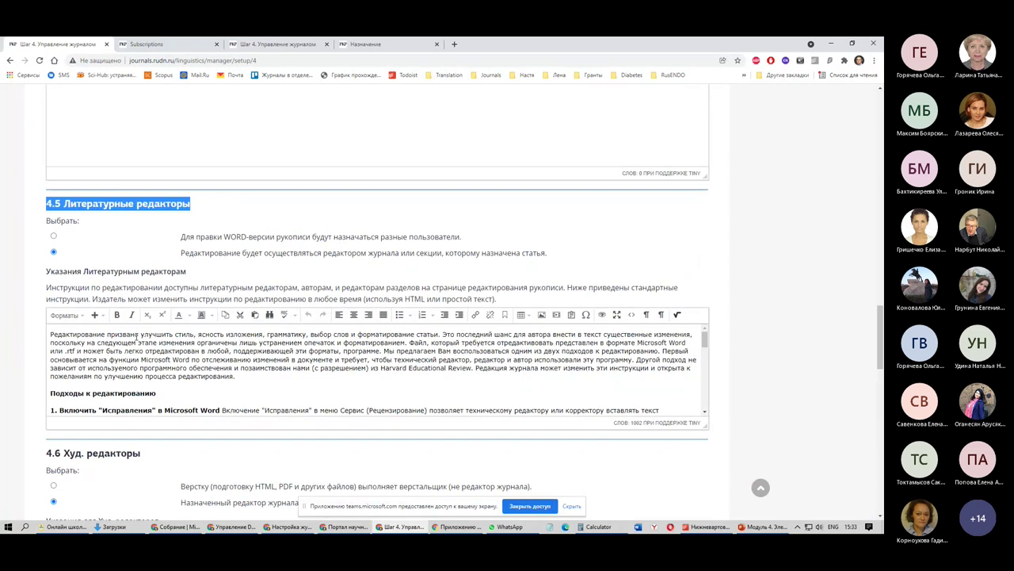
Look through the editing and layout instructions, highlighting "4.6 Худ. редакторы" and "Корректоры" in heading 4.7
{"action": "scroll", "coordinate": [136, 336], "scroll_direction": "down", "scroll_amount": 1}
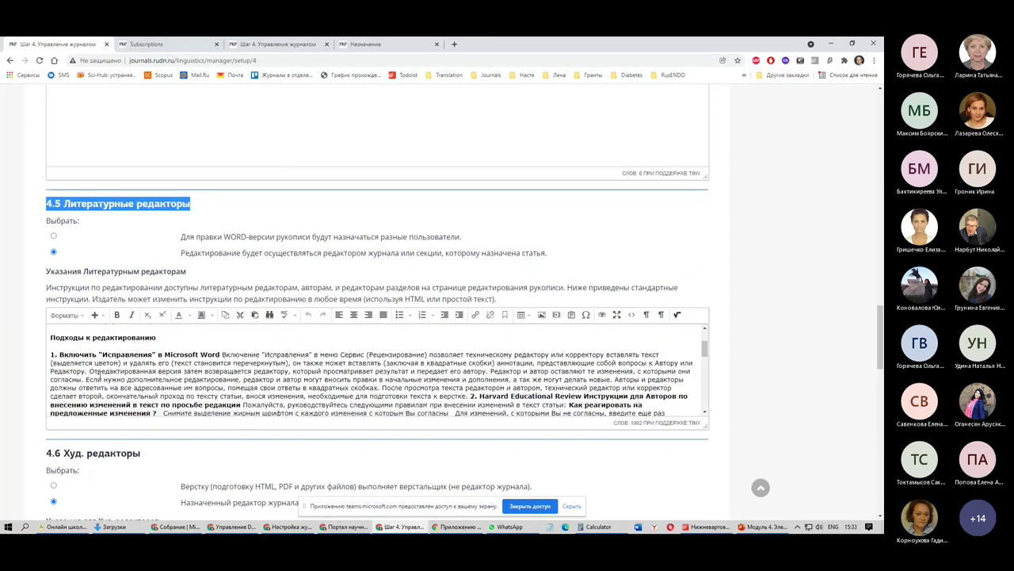
{"action": "scroll", "coordinate": [92, 264], "scroll_direction": "down", "scroll_amount": 3}
{"action": "triple_click", "coordinate": [93, 268]}
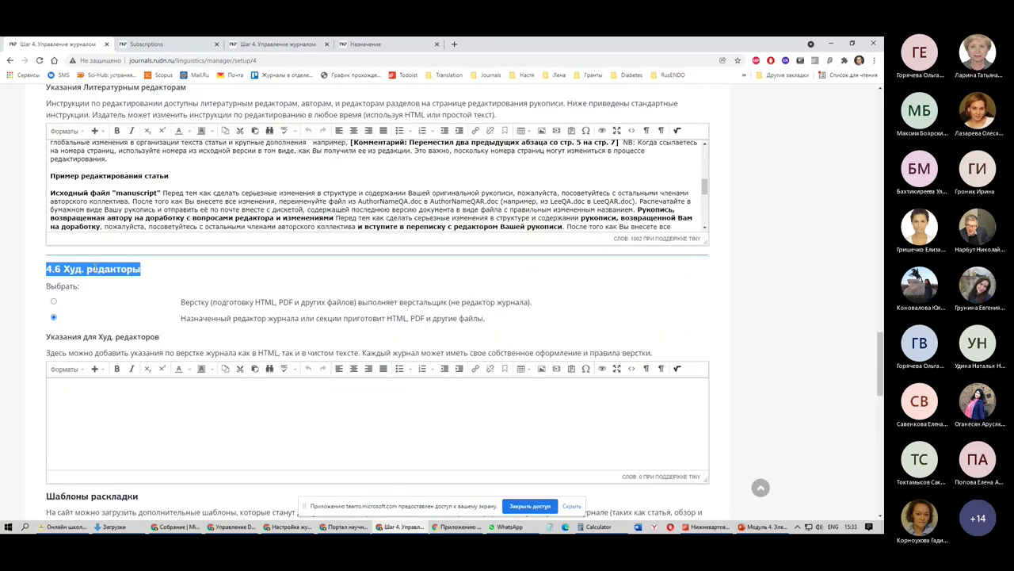
{"action": "scroll", "coordinate": [94, 268], "scroll_direction": "down", "scroll_amount": 3}
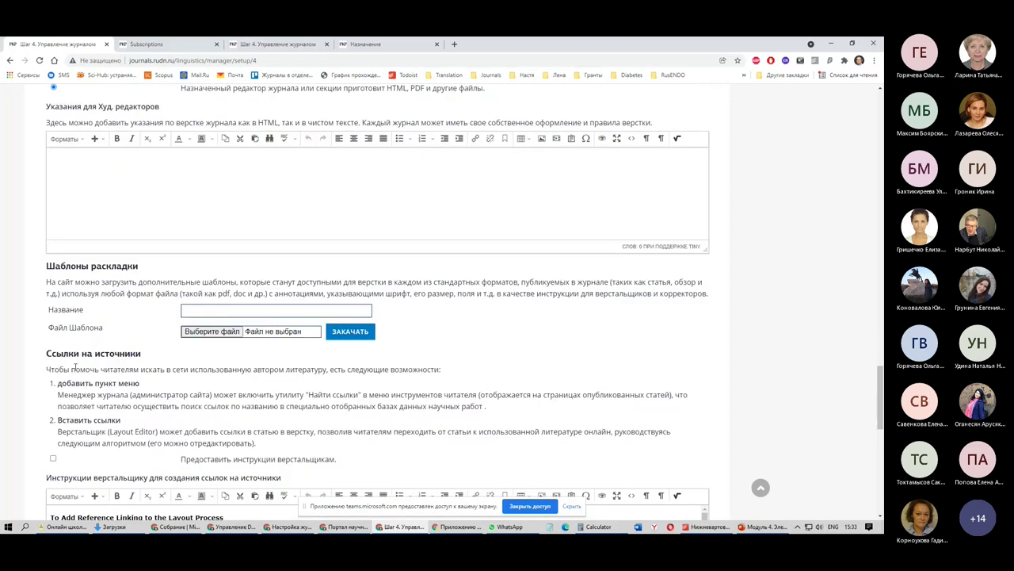
{"action": "scroll", "coordinate": [75, 365], "scroll_direction": "down", "scroll_amount": 2}
{"action": "double_click", "coordinate": [93, 492]}
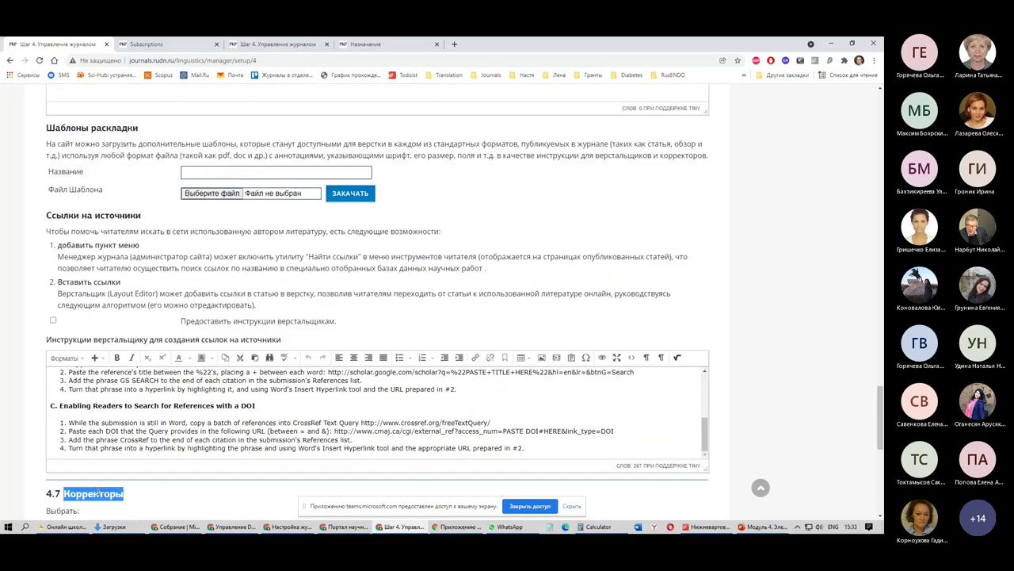
Go back to section 4.5 and highlight its "Литературные редакторы" heading again
{"action": "scroll", "coordinate": [44, 421], "scroll_direction": "up", "scroll_amount": 2}
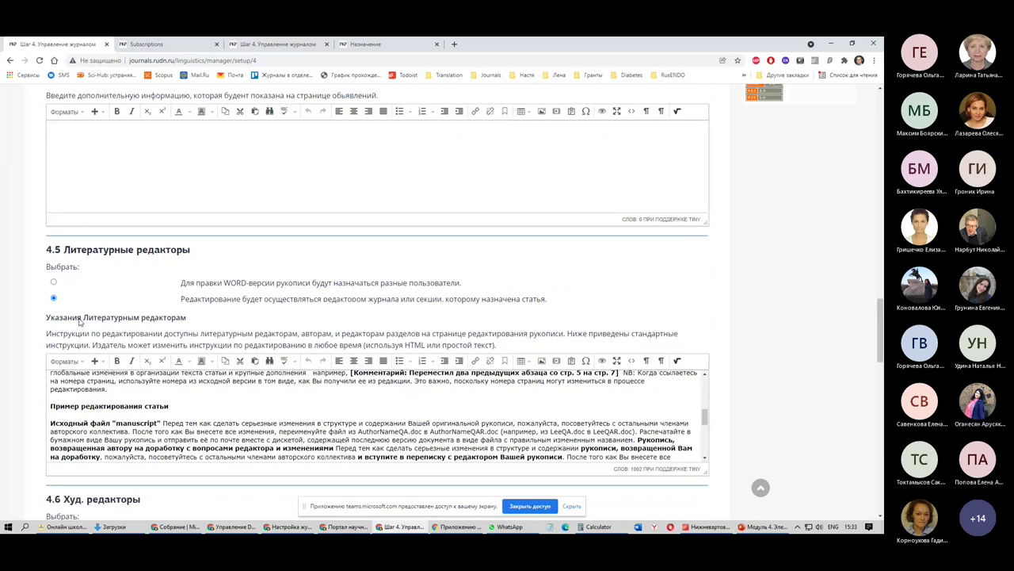
{"action": "double_click", "coordinate": [112, 250]}
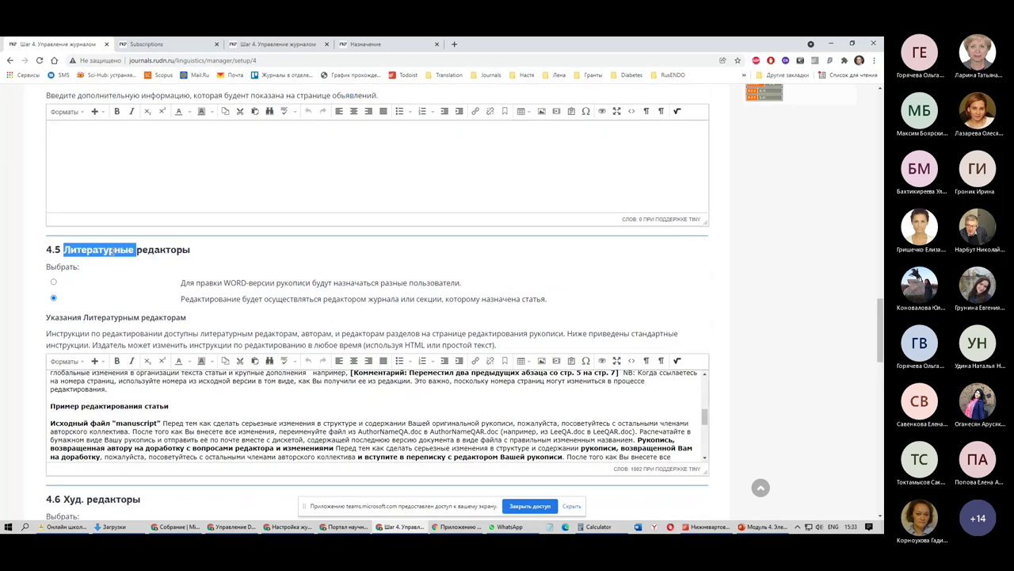
{"action": "triple_click", "coordinate": [112, 250]}
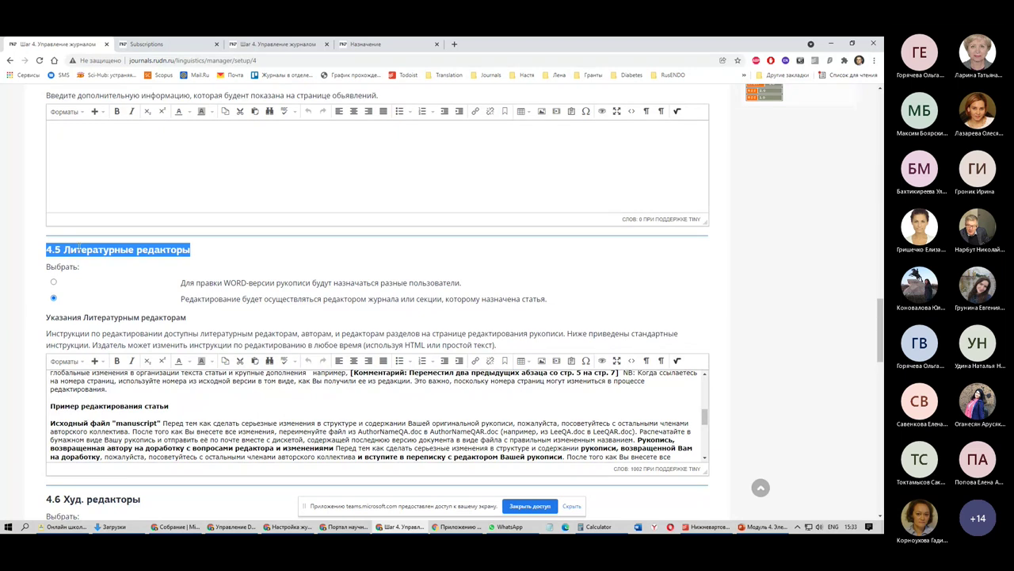
Highlight the heading "4.5 Литературные редакторы" and "WORD-версии" in its first option, dismissing the incoming message notification
{"action": "left_click_drag", "start_coordinate": [43, 251], "coordinate": [192, 251]}
{"action": "left_click_drag", "start_coordinate": [224, 283], "coordinate": [277, 291]}
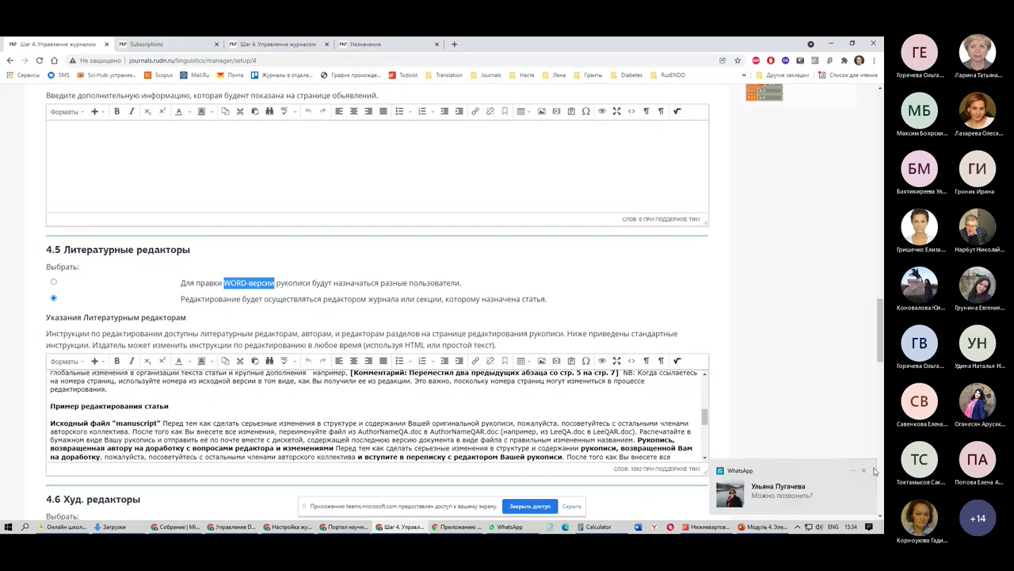
{"action": "left_click", "coordinate": [864, 470]}
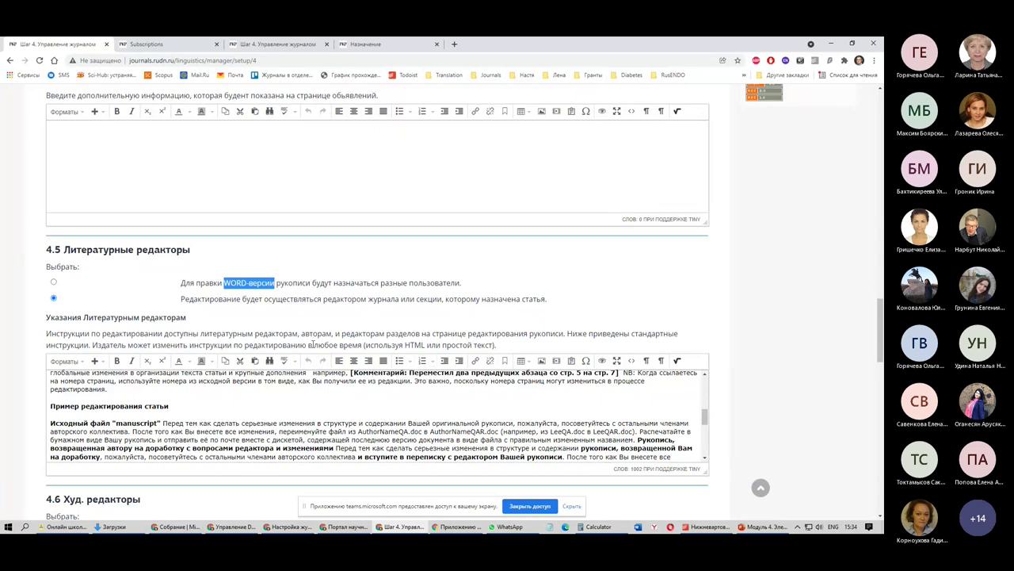
Highlight "Худ. редакторы" in heading 4.6, "WORD-версии" in the first 4.5 option, and "Худ. редакторы" again
{"action": "scroll", "coordinate": [311, 344], "scroll_direction": "down", "scroll_amount": 2}
{"action": "left_click_drag", "start_coordinate": [63, 314], "coordinate": [132, 343]}
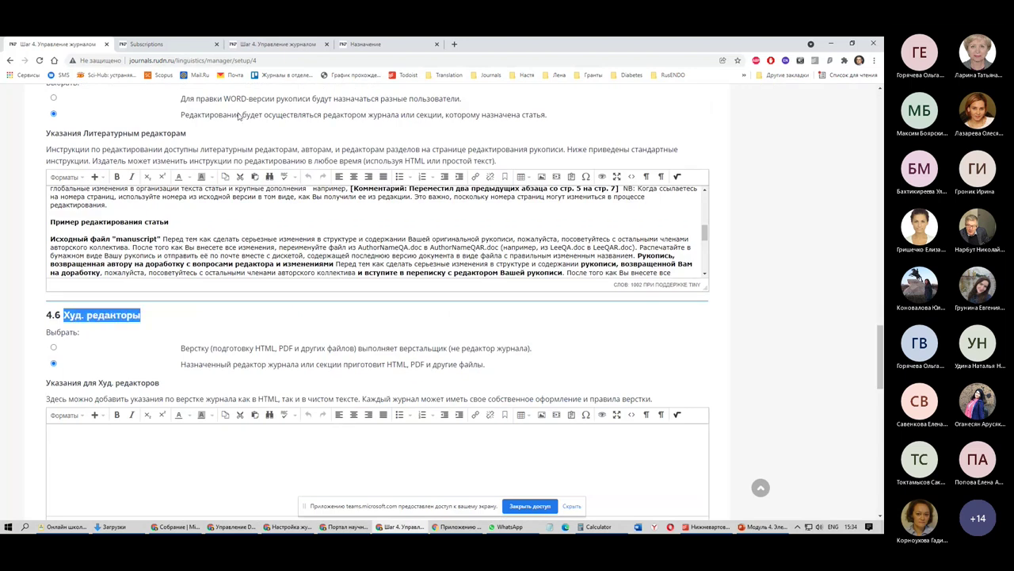
{"action": "left_click_drag", "start_coordinate": [231, 98], "coordinate": [274, 98]}
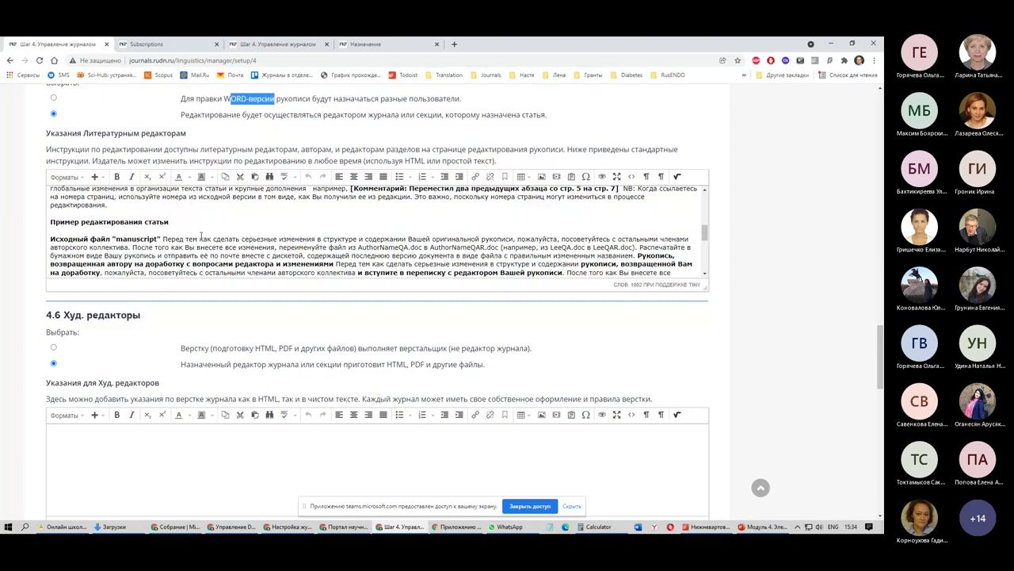
{"action": "left_click", "coordinate": [63, 315]}
{"action": "left_click_drag", "start_coordinate": [64, 315], "coordinate": [151, 324]}
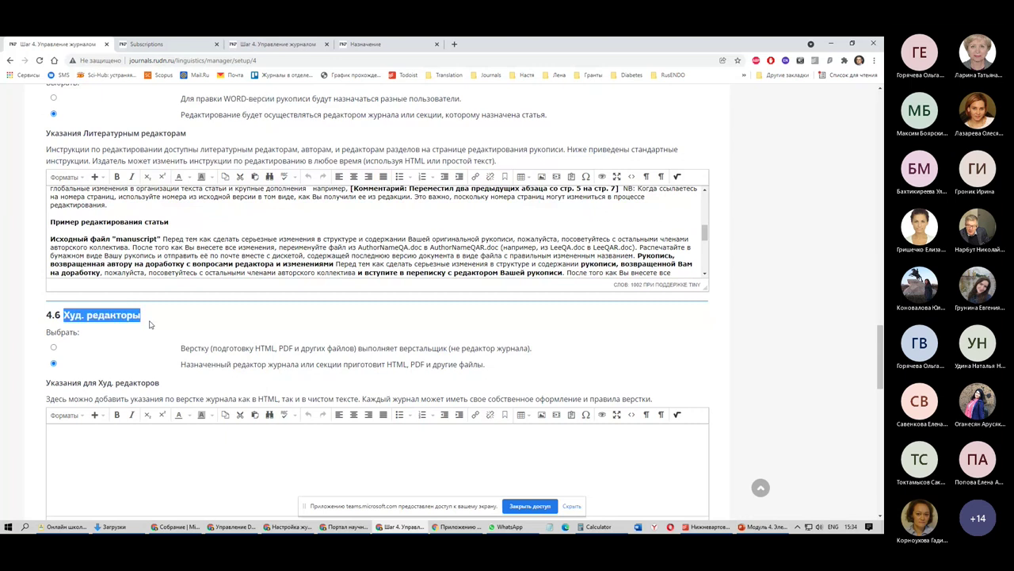
Highlight "Корректоры" in heading 4.7 and look over the layout and proofreading instructions around it
{"action": "scroll", "coordinate": [141, 381], "scroll_direction": "down", "scroll_amount": 1}
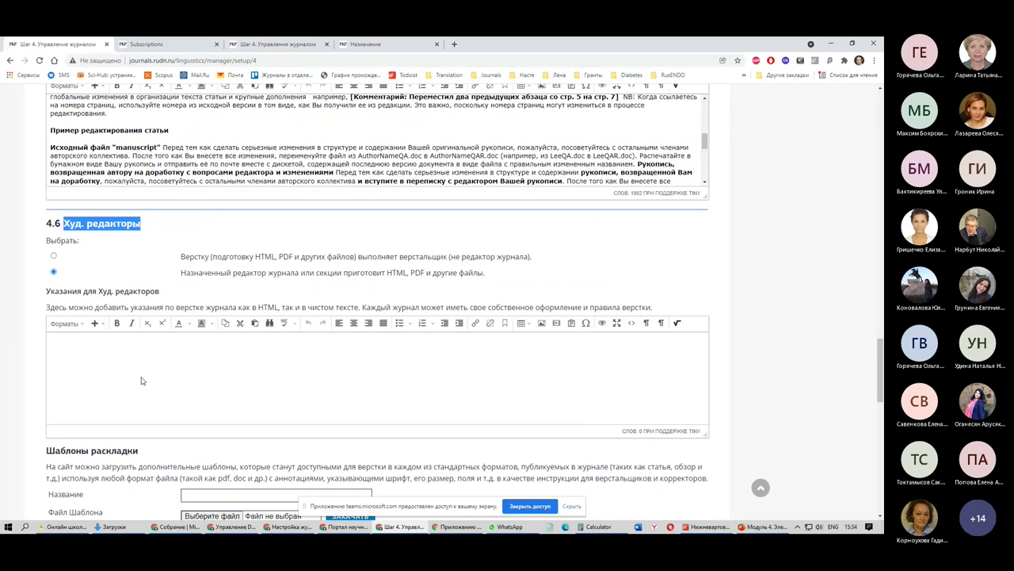
{"action": "scroll", "coordinate": [141, 380], "scroll_direction": "down", "scroll_amount": 8}
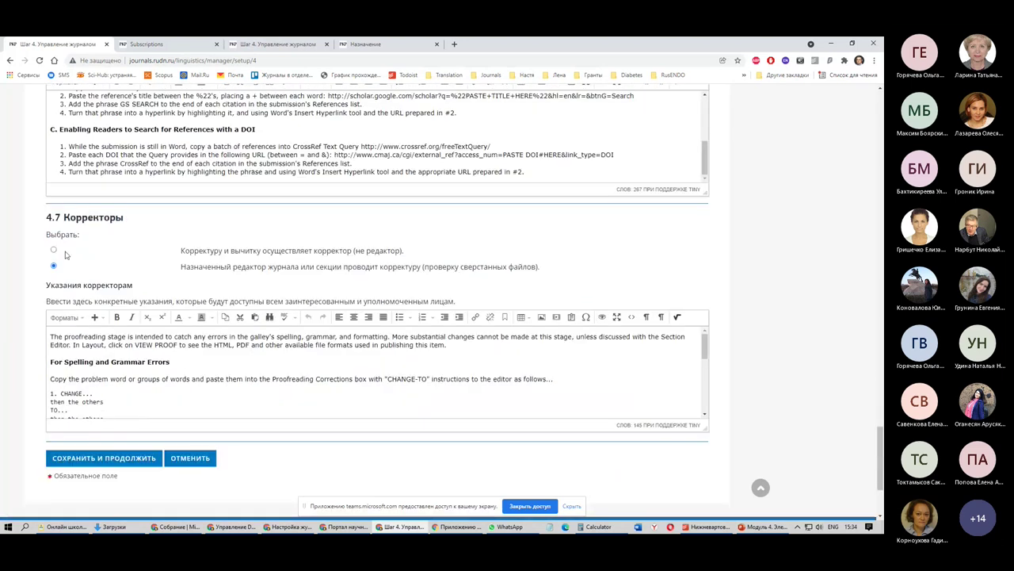
{"action": "left_click_drag", "start_coordinate": [63, 217], "coordinate": [123, 218]}
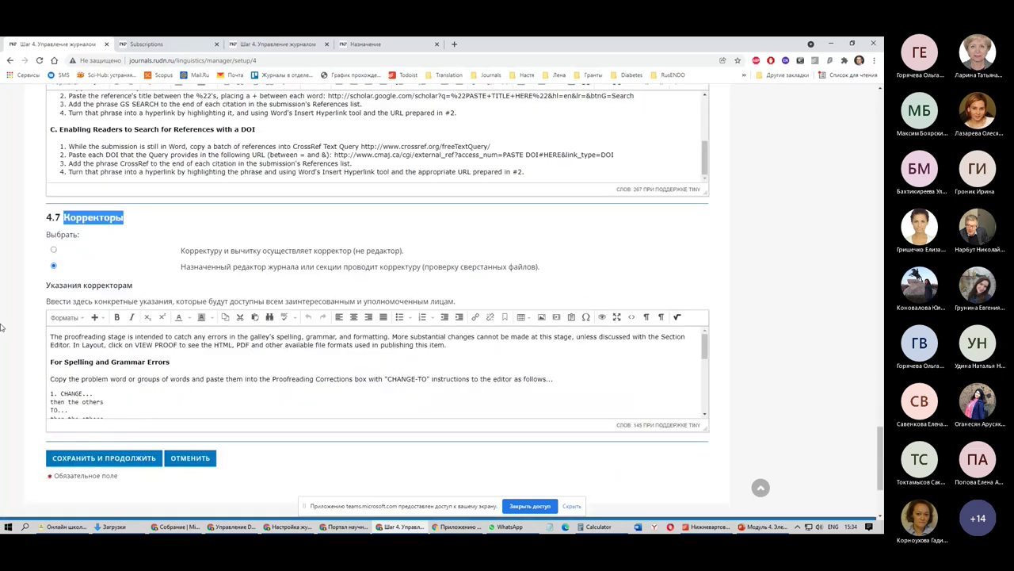
{"action": "scroll", "coordinate": [2, 364], "scroll_direction": "up", "scroll_amount": 2}
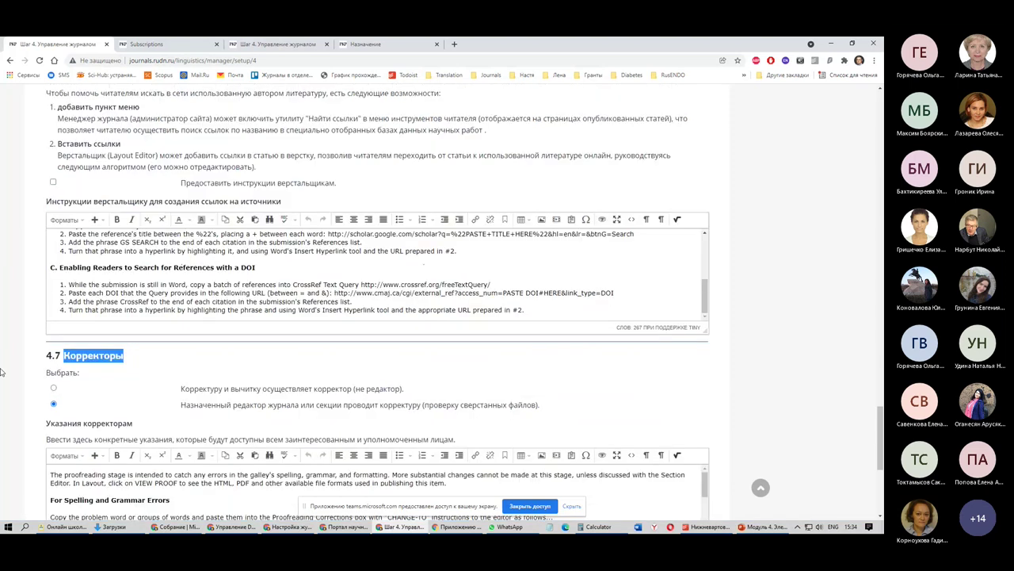
{"action": "scroll", "coordinate": [1, 371], "scroll_direction": "up", "scroll_amount": 3}
{"action": "scroll", "coordinate": [19, 352], "scroll_direction": "down", "scroll_amount": 4}
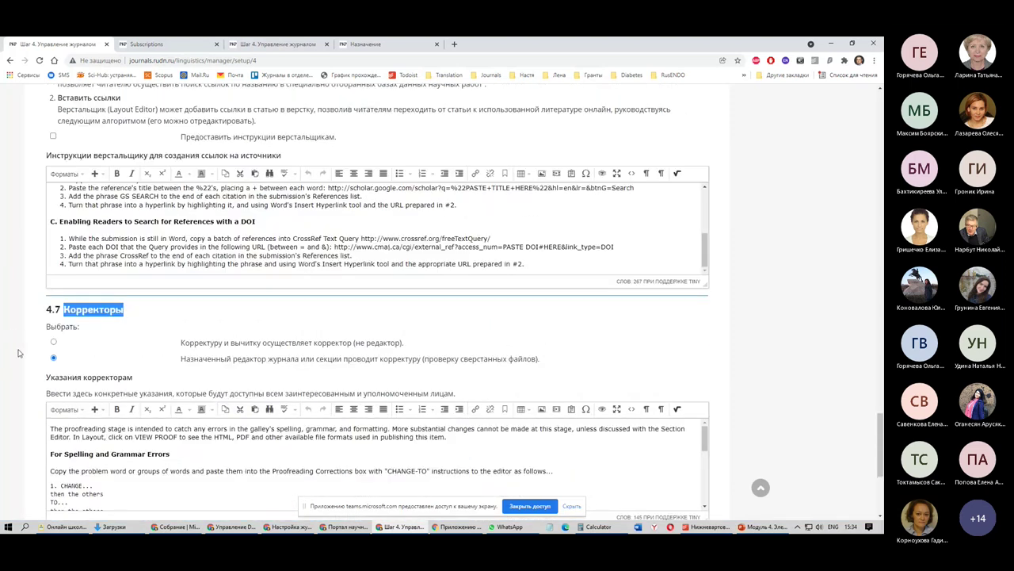
Return to section 4.5 and highlight "Литературные редакторы", then the whole heading with its number
{"action": "scroll", "coordinate": [23, 346], "scroll_direction": "up", "scroll_amount": 4}
{"action": "scroll", "coordinate": [28, 339], "scroll_direction": "up", "scroll_amount": 10}
{"action": "left_click_drag", "start_coordinate": [64, 203], "coordinate": [224, 212]}
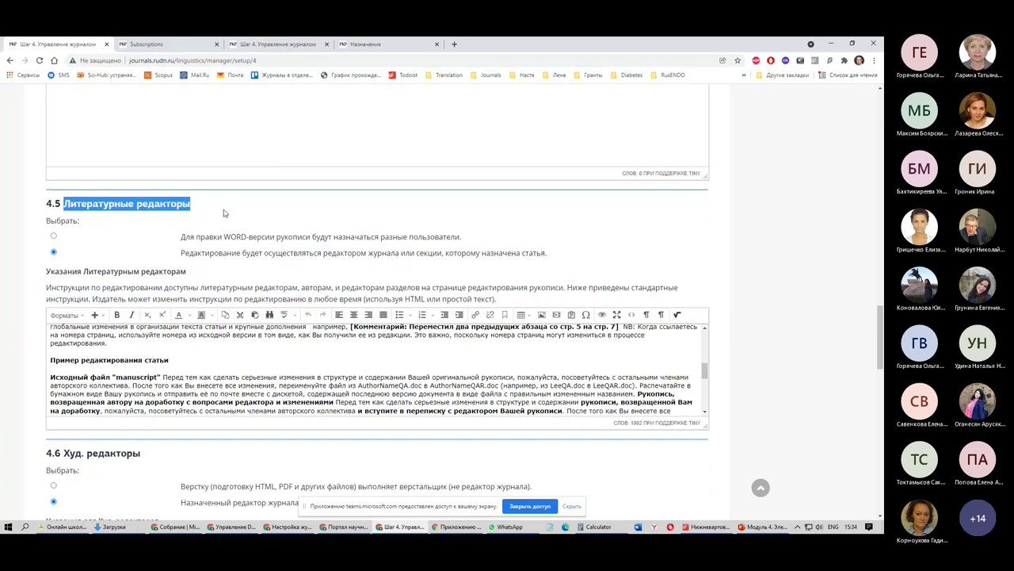
{"action": "left_click", "coordinate": [173, 206]}
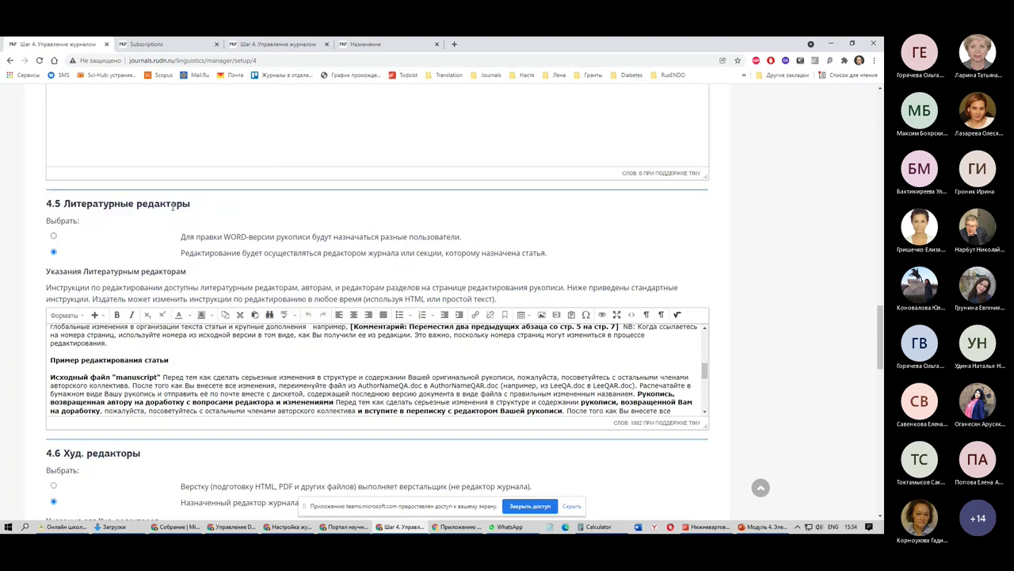
{"action": "triple_click", "coordinate": [172, 206]}
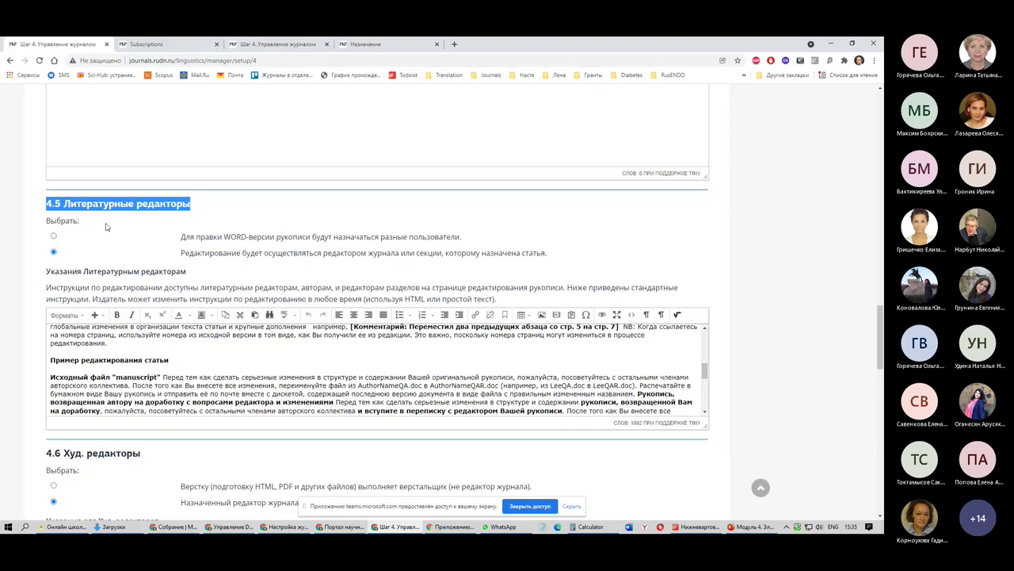
Highlight the whole heading "4.6 Худ. редакторы" and dismiss the incoming message notification
{"action": "scroll", "coordinate": [50, 223], "scroll_direction": "down", "scroll_amount": 3}
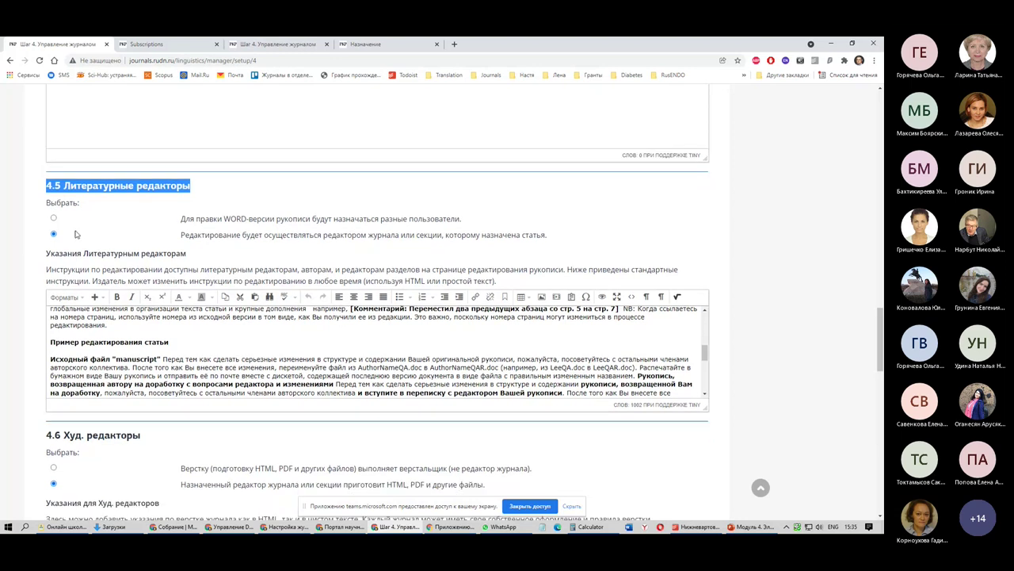
{"action": "left_click_drag", "start_coordinate": [64, 177], "coordinate": [141, 177]}
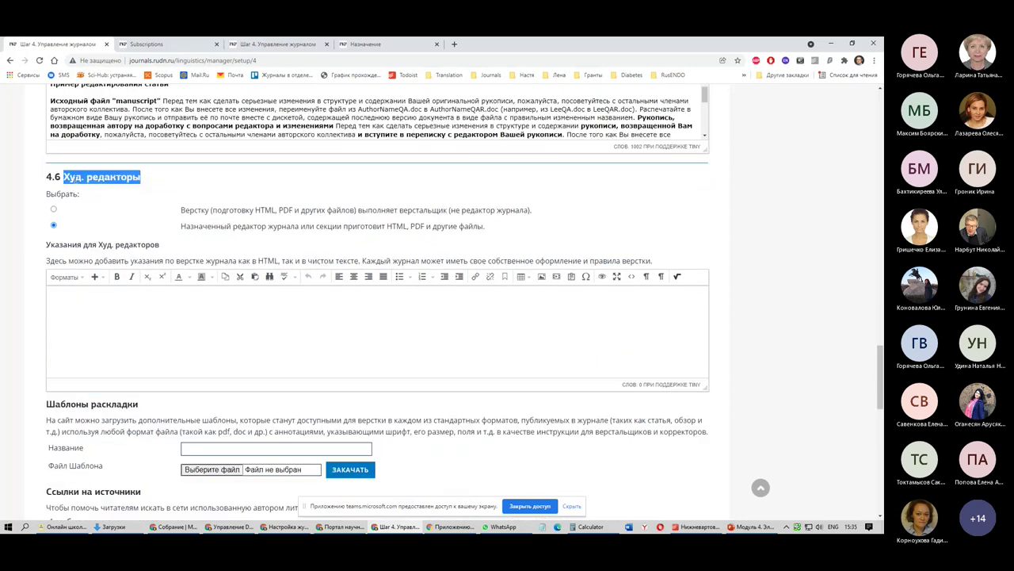
{"action": "triple_click", "coordinate": [95, 177]}
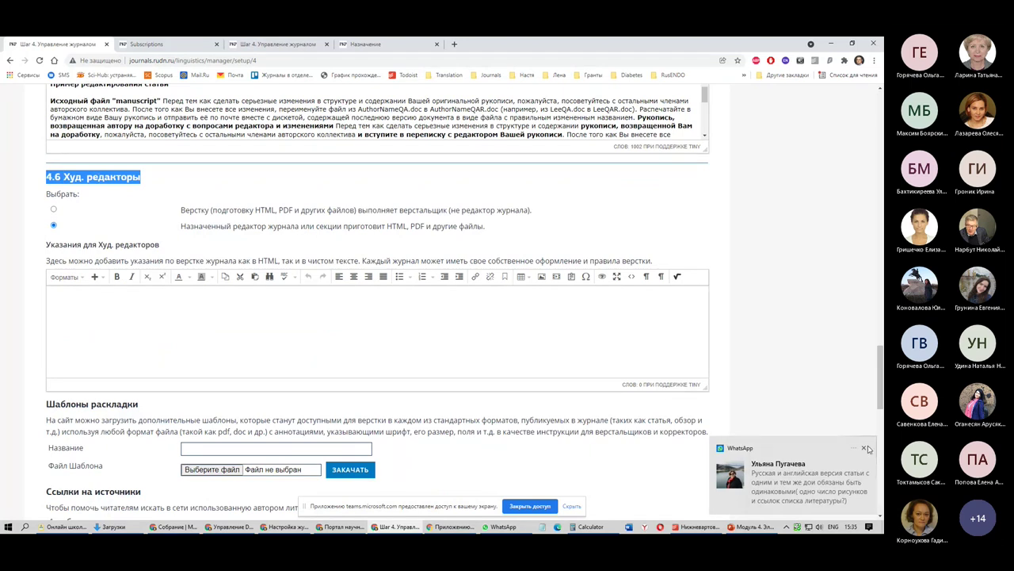
{"action": "left_click", "coordinate": [865, 450]}
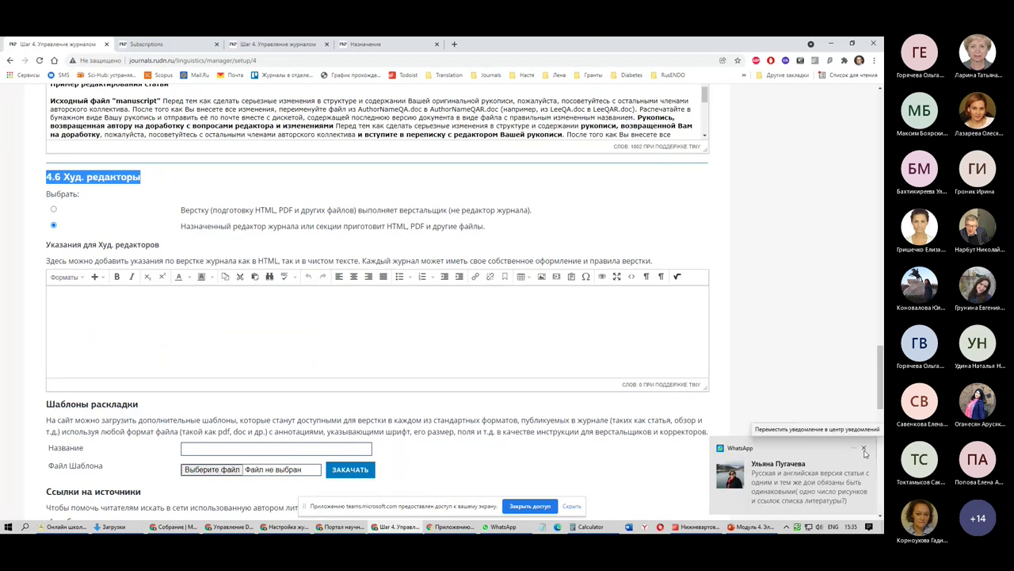
Highlight the whole heading "4.7 Корректоры"
{"action": "scroll", "coordinate": [186, 252], "scroll_direction": "down", "scroll_amount": 2}
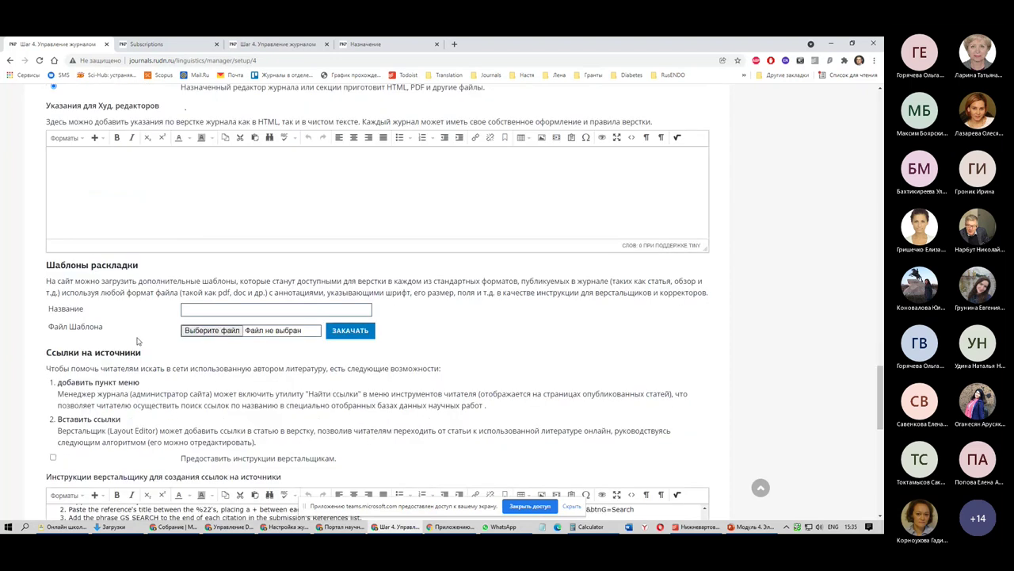
{"action": "scroll", "coordinate": [137, 341], "scroll_direction": "down", "scroll_amount": 6}
{"action": "triple_click", "coordinate": [83, 217]}
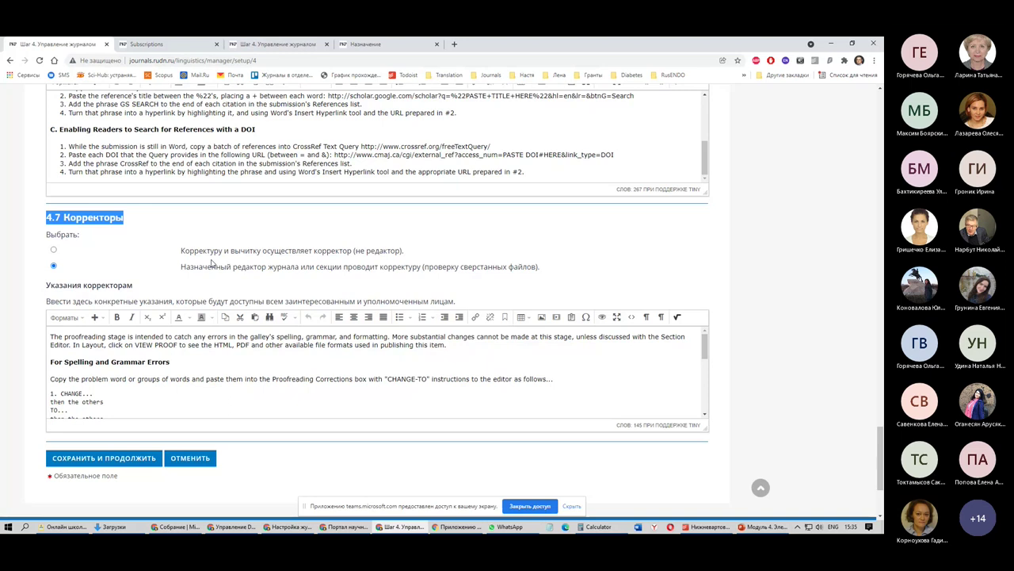
Assign proofreading in 4.7 to a corrector and layout in 4.6 to a layout editor instead of the journal editor, and save the setup step
{"action": "left_click", "coordinate": [53, 250]}
{"action": "scroll", "coordinate": [98, 228], "scroll_direction": "up", "scroll_amount": 3}
{"action": "scroll", "coordinate": [98, 228], "scroll_direction": "up", "scroll_amount": 2}
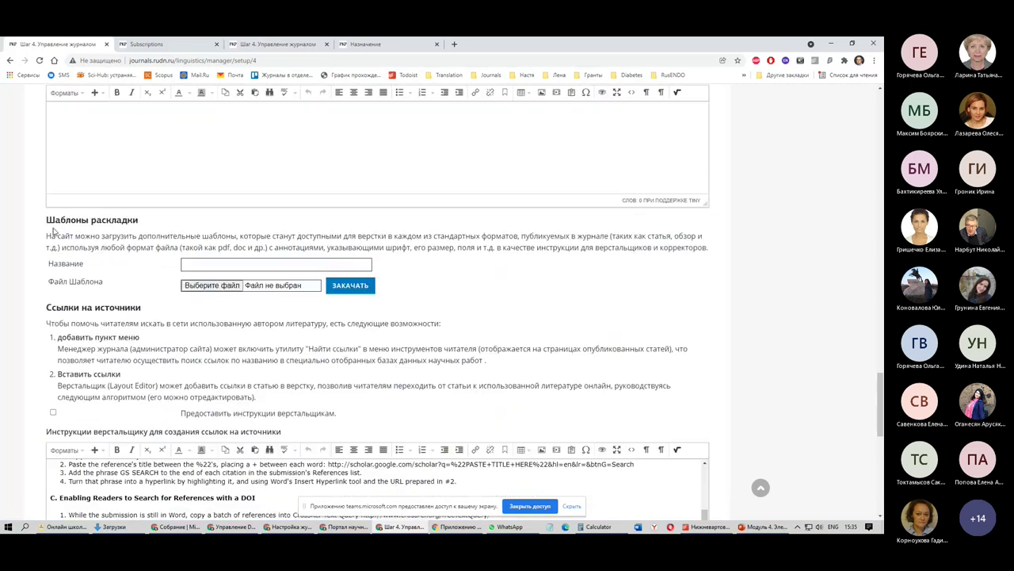
{"action": "scroll", "coordinate": [54, 230], "scroll_direction": "up", "scroll_amount": 2}
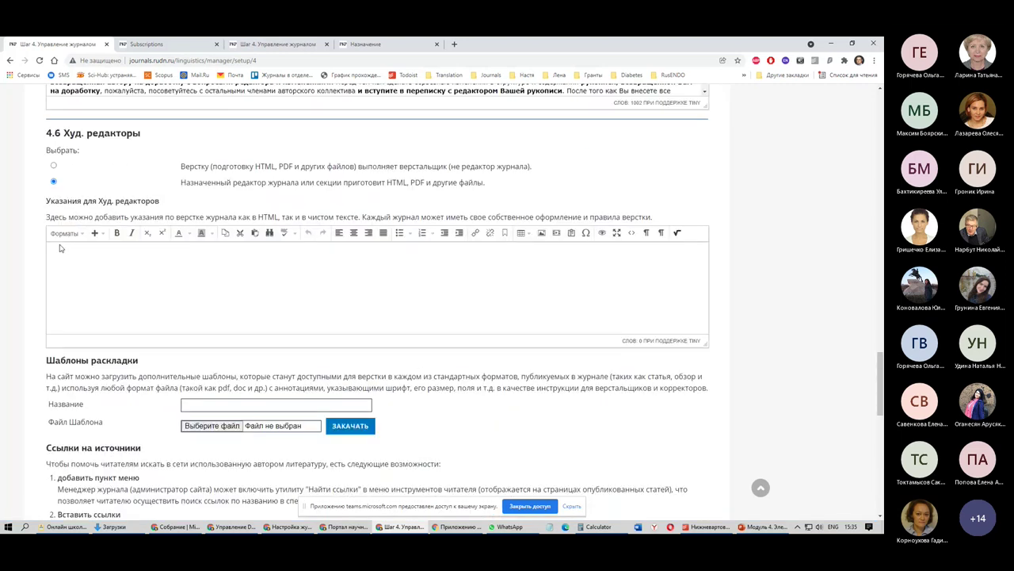
{"action": "scroll", "coordinate": [59, 248], "scroll_direction": "up", "scroll_amount": 1}
{"action": "left_click", "coordinate": [53, 210]}
{"action": "scroll", "coordinate": [54, 206], "scroll_direction": "up", "scroll_amount": 3}
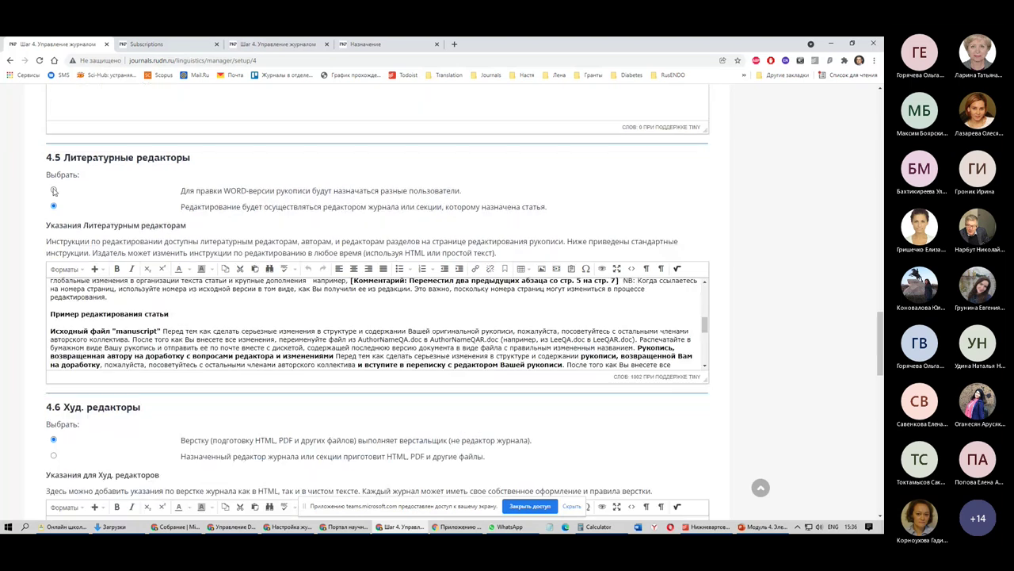
{"action": "scroll", "coordinate": [52, 412], "scroll_direction": "down", "scroll_amount": 5}
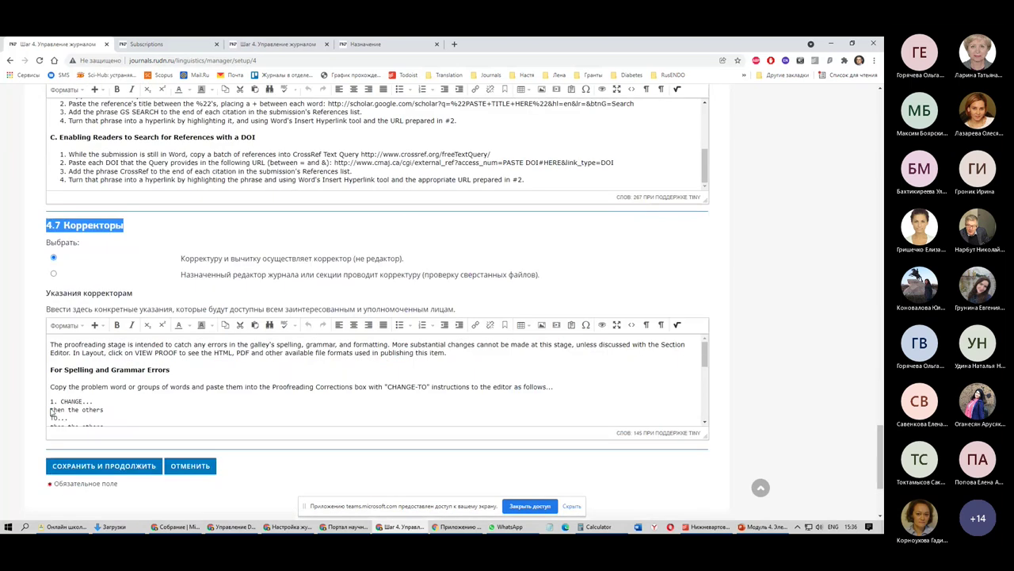
{"action": "left_click", "coordinate": [154, 466]}
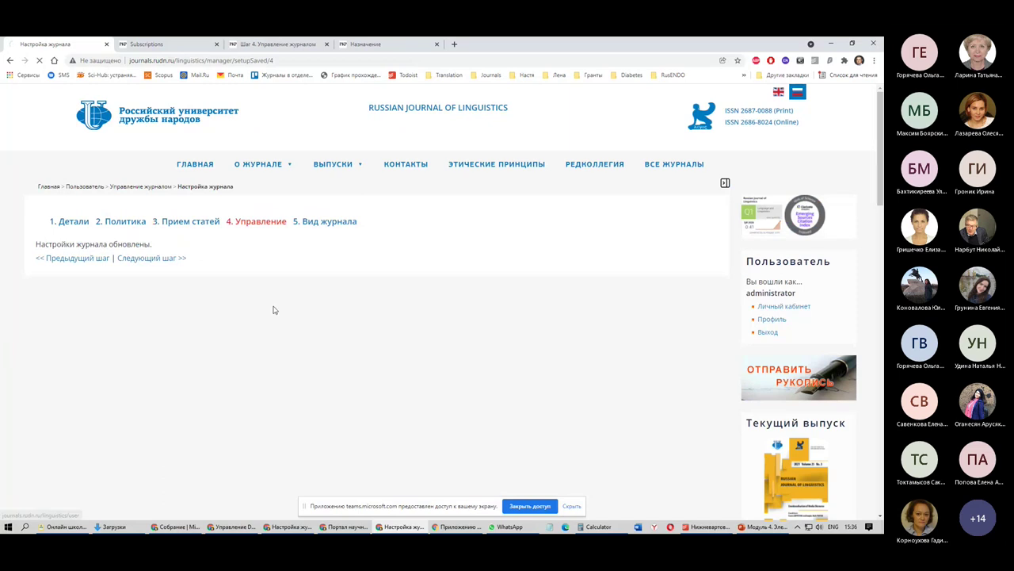
Open the Издатель management page of Russian Journal of Linguistics and highlight the roles "Худ. редакторы" through "Корректоры"
{"action": "scroll", "coordinate": [110, 263], "scroll_direction": "down", "scroll_amount": 2}
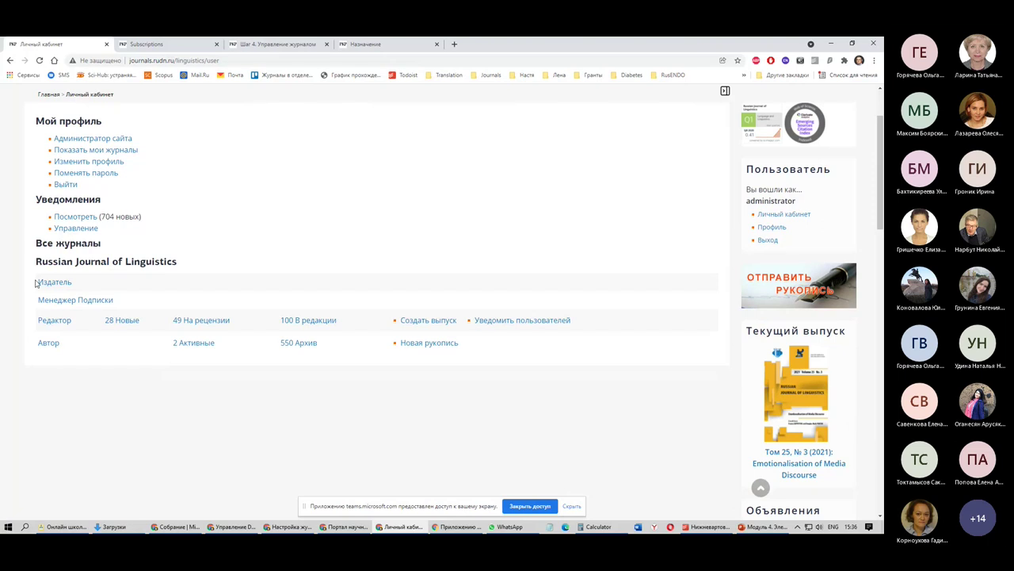
{"action": "left_click", "coordinate": [70, 283]}
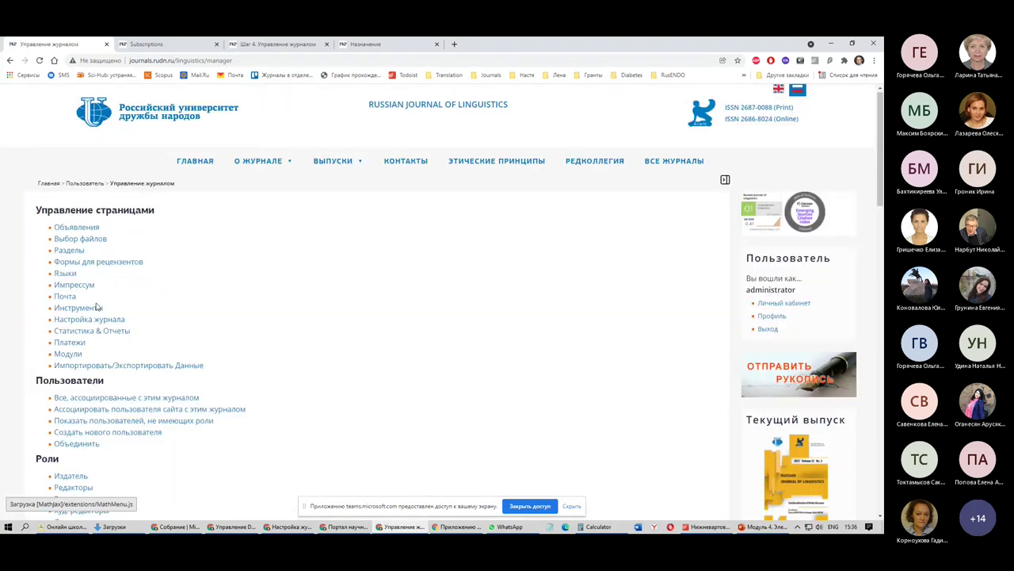
{"action": "scroll", "coordinate": [34, 254], "scroll_direction": "down", "scroll_amount": 4}
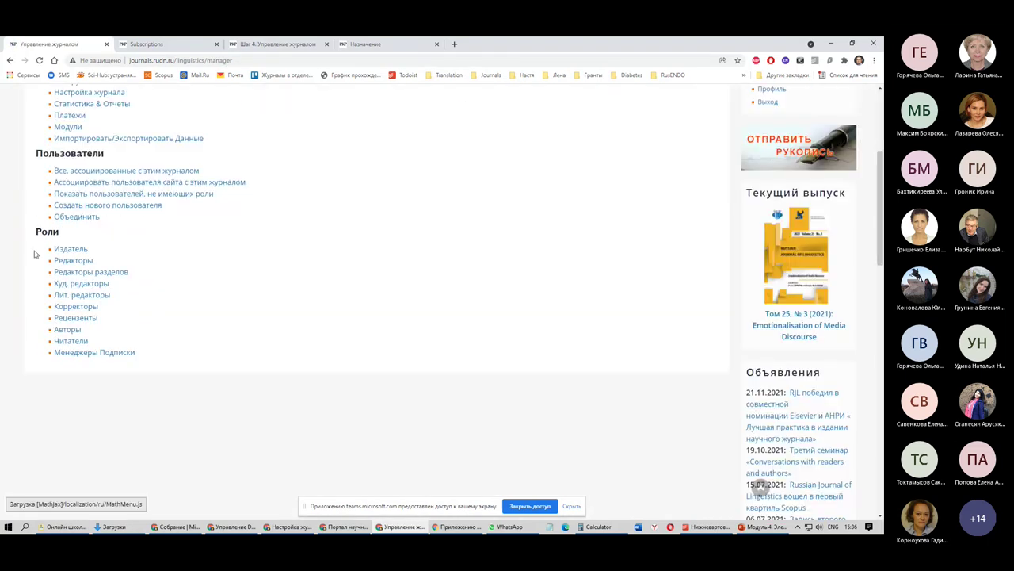
{"action": "left_click_drag", "start_coordinate": [109, 310], "coordinate": [47, 304]}
{"action": "left_click", "coordinate": [125, 307]}
{"action": "left_click_drag", "start_coordinate": [125, 312], "coordinate": [33, 291]}
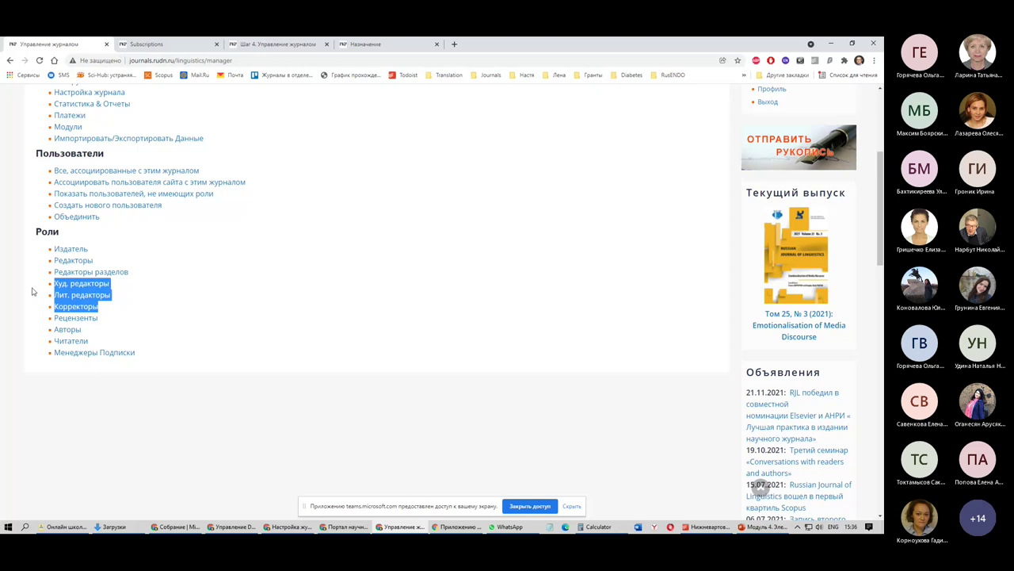
{"action": "left_click", "coordinate": [32, 291]}
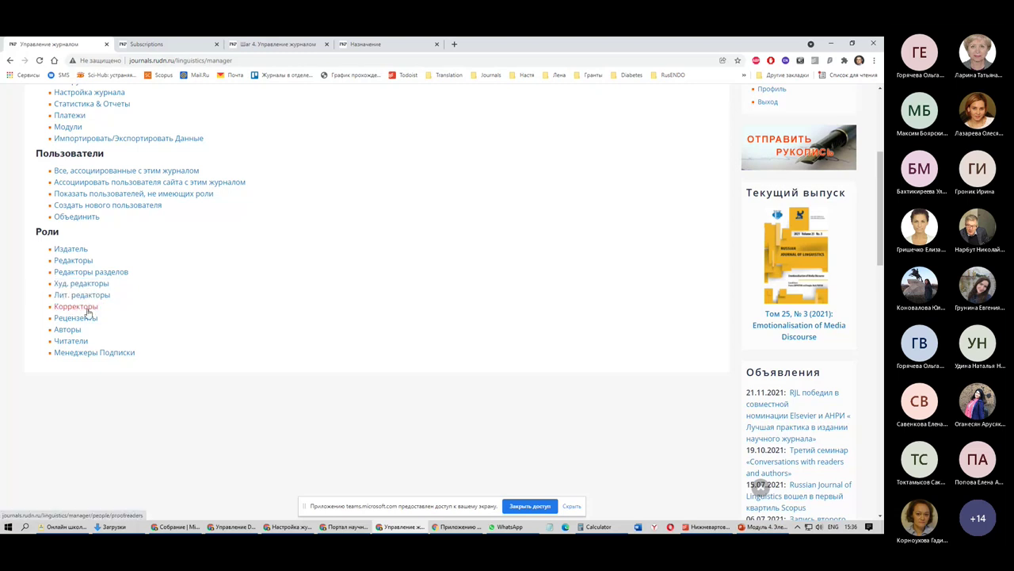
Open the "Лит. редакторы" role page, dismiss the message notification, and open the list for associating an existing user
{"action": "left_click", "coordinate": [84, 295]}
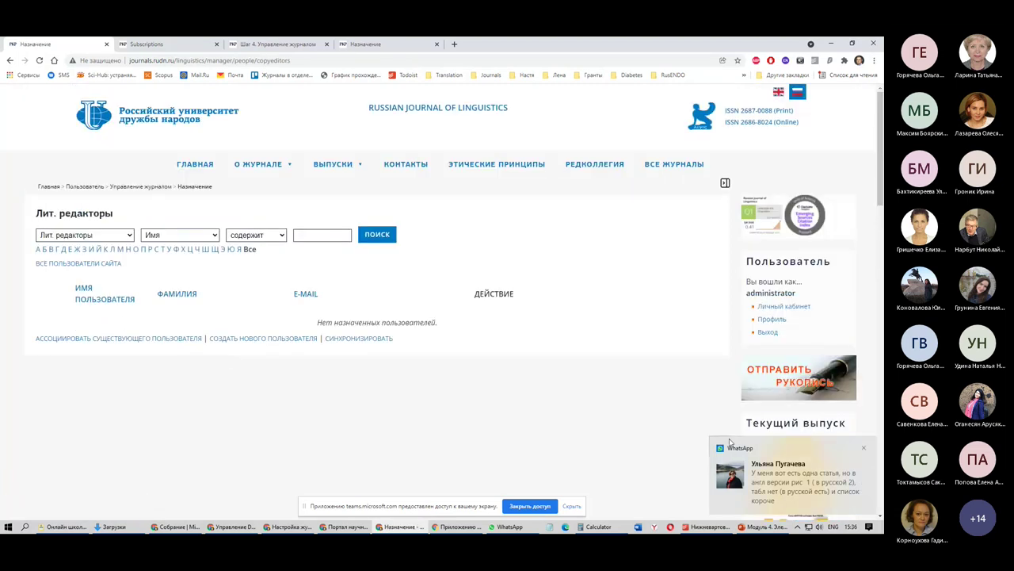
{"action": "left_click", "coordinate": [863, 447]}
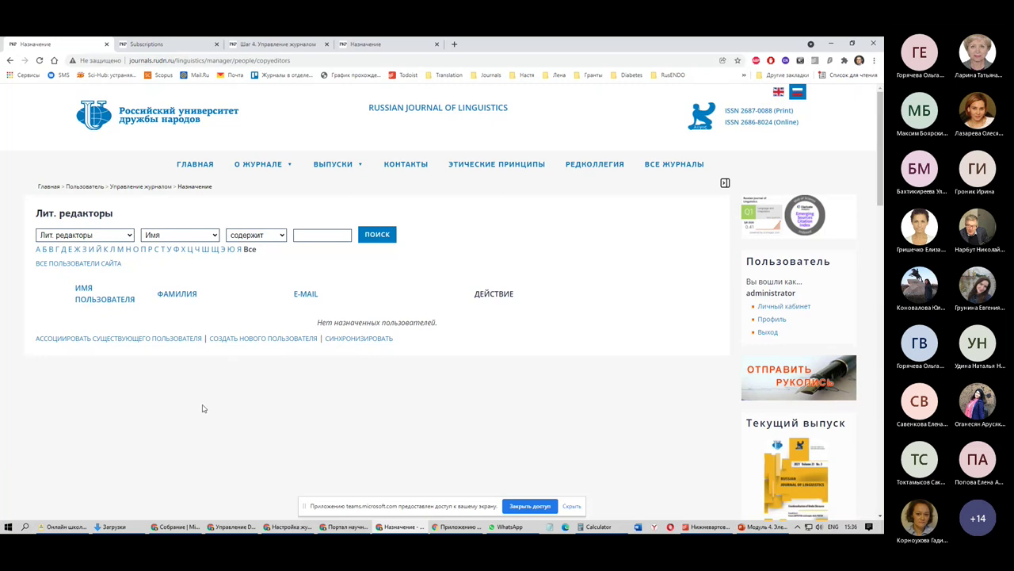
{"action": "left_click", "coordinate": [115, 341]}
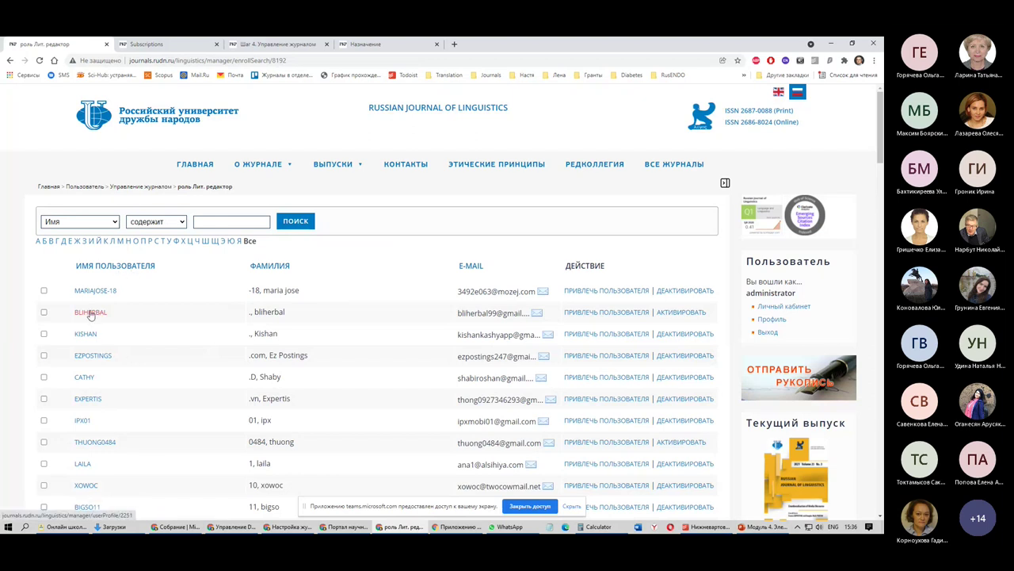
Return to the personal account page and highlight "Издатель" under Russian Journal of Linguistics
{"action": "left_click", "coordinate": [11, 61]}
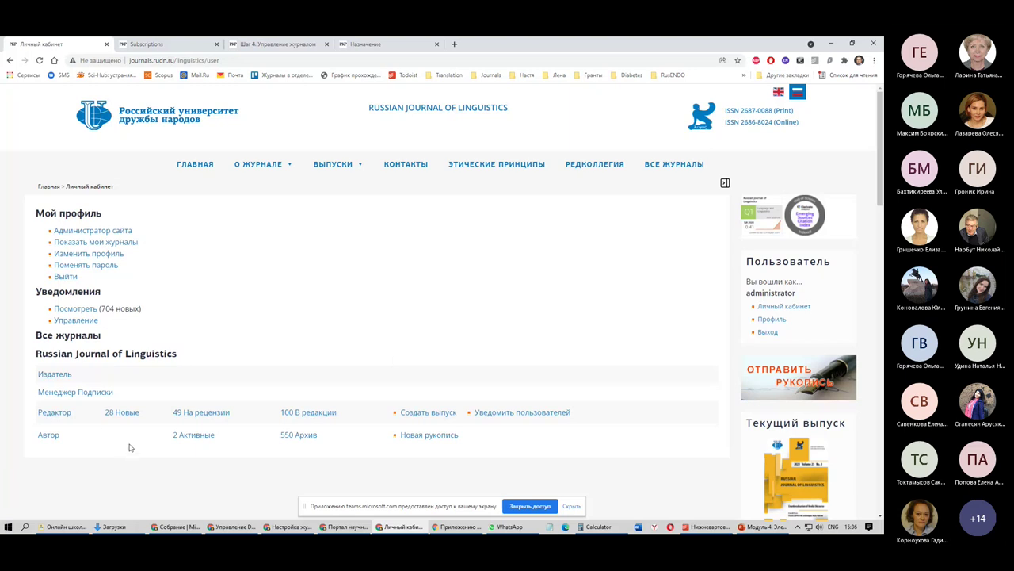
{"action": "scroll", "coordinate": [107, 333], "scroll_direction": "down", "scroll_amount": 1}
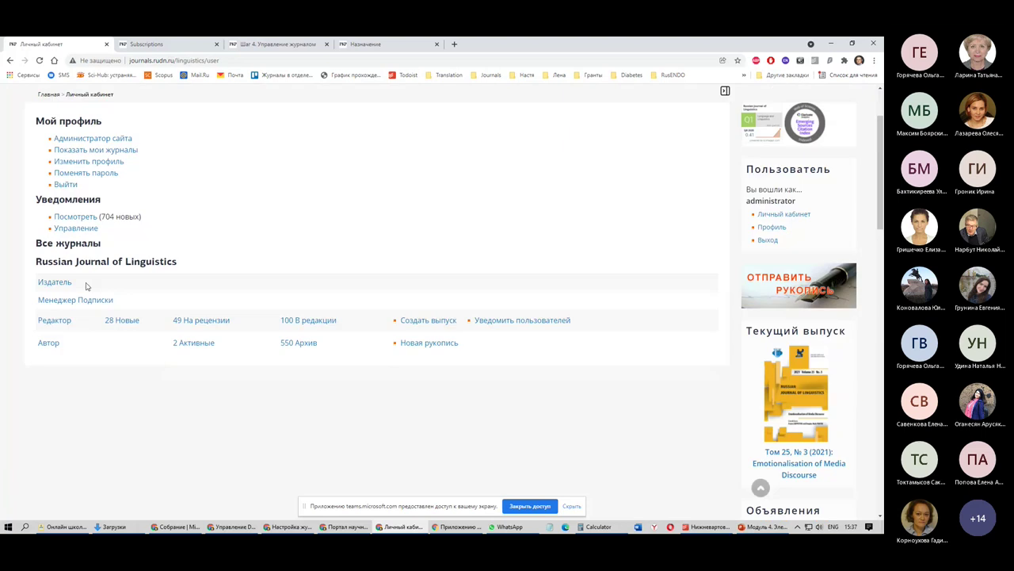
{"action": "double_click", "coordinate": [87, 287]}
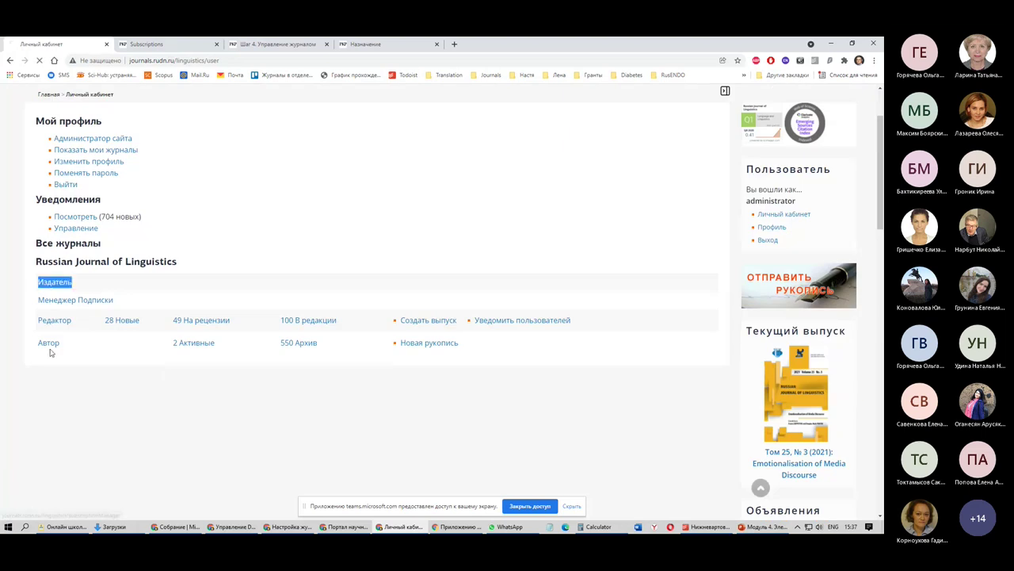
From the Издатель management page, highlight "Роли", open the "Худ. редакторы" role page, and bring up the list for associating an existing user
{"action": "scroll", "coordinate": [216, 345], "scroll_direction": "down", "scroll_amount": 2}
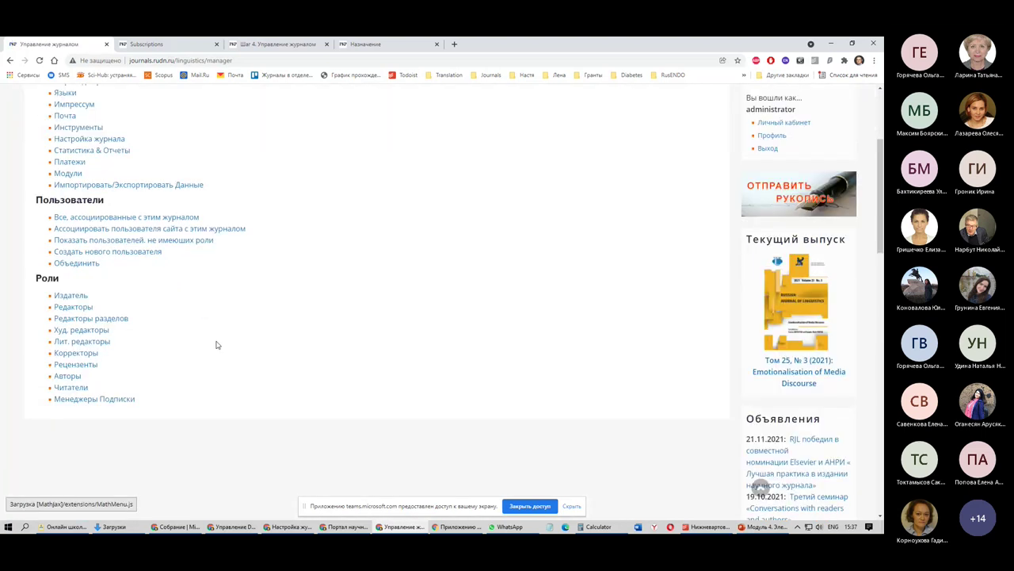
{"action": "double_click", "coordinate": [48, 277]}
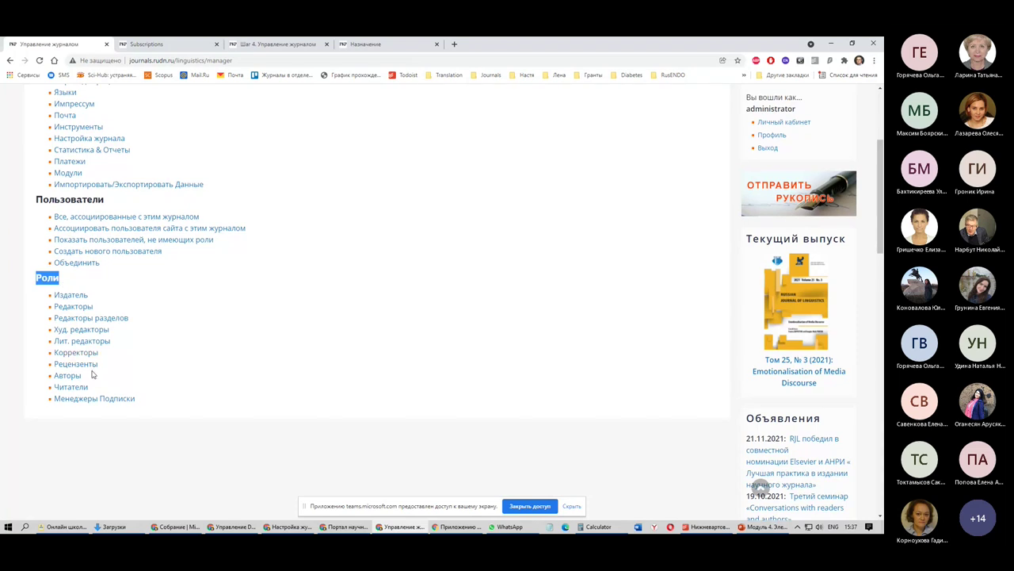
{"action": "left_click", "coordinate": [89, 398]}
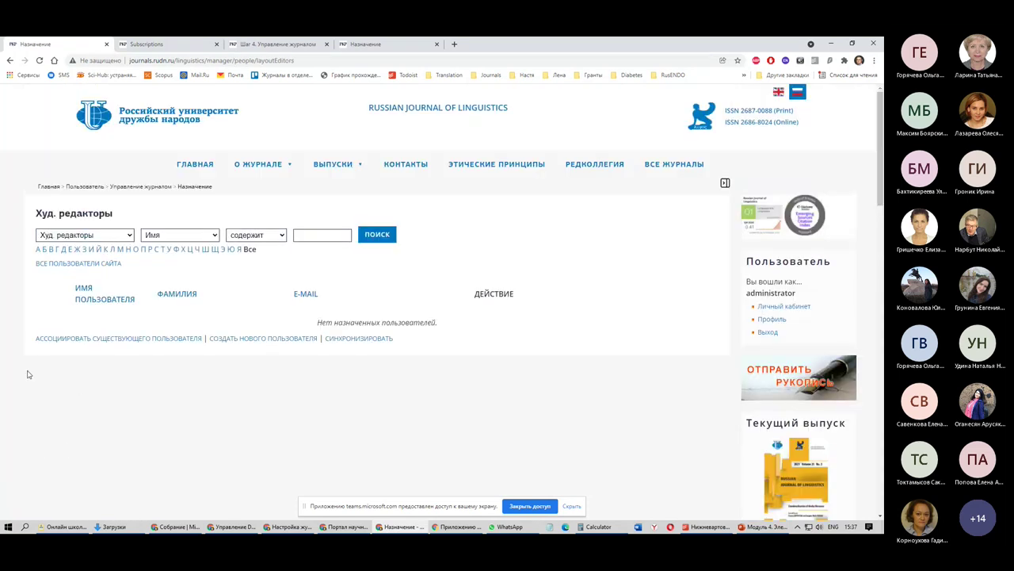
{"action": "left_click_drag", "start_coordinate": [38, 342], "coordinate": [204, 347]}
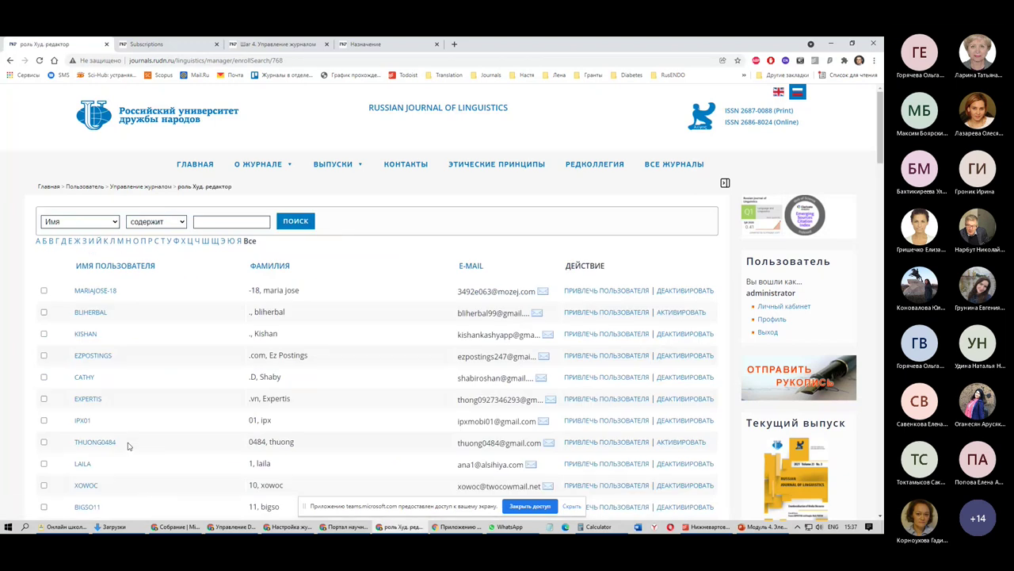
Search the users by part of the administrator's e-mail and assign the administrator account to the "Худ. редактор" role
{"action": "left_click", "coordinate": [79, 221]}
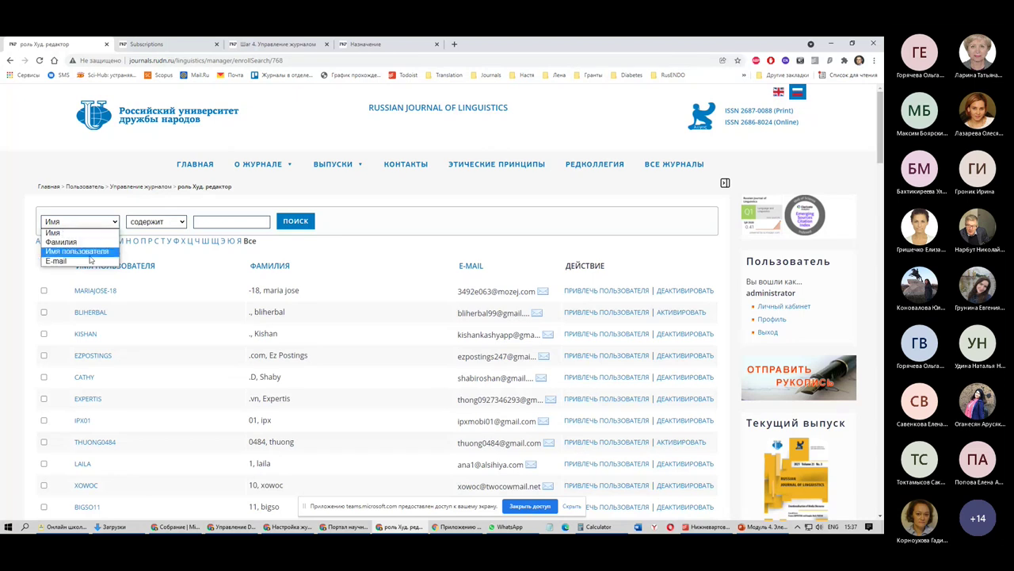
{"action": "left_click", "coordinate": [93, 262]}
{"action": "left_click", "coordinate": [236, 225]}
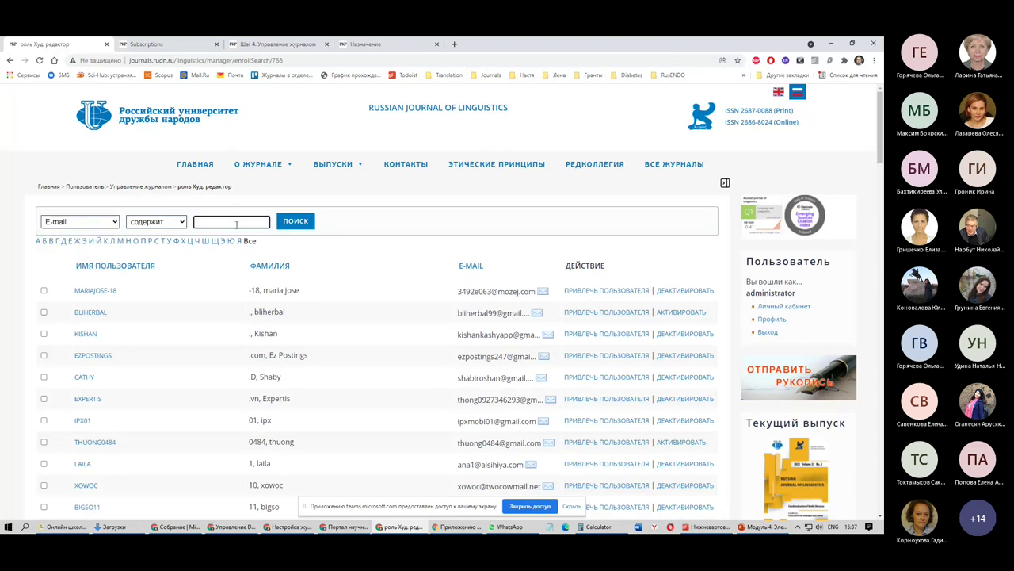
{"action": "type", "text": "mia"}
{"action": "left_click", "coordinate": [295, 222]}
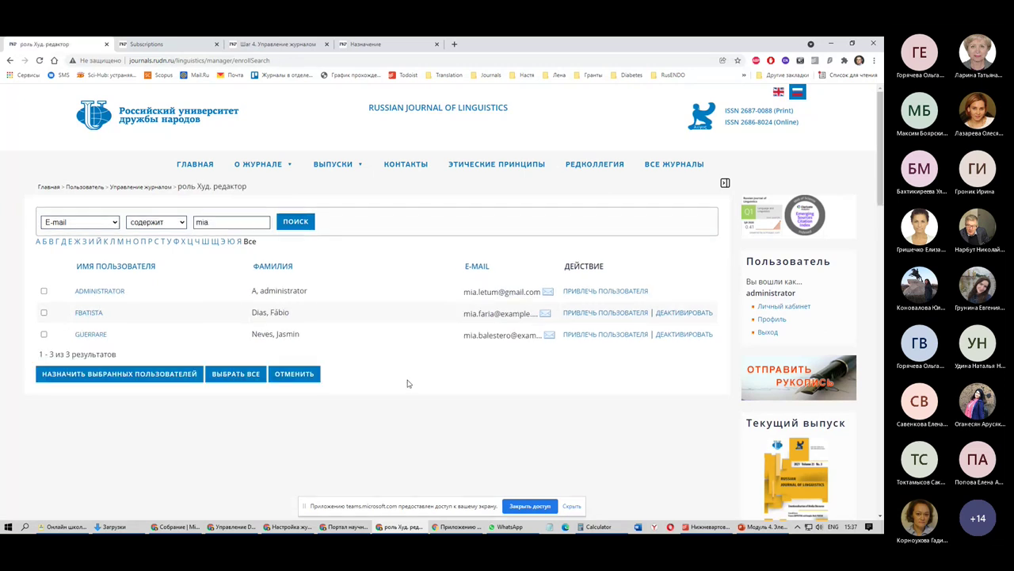
{"action": "left_click", "coordinate": [112, 226]}
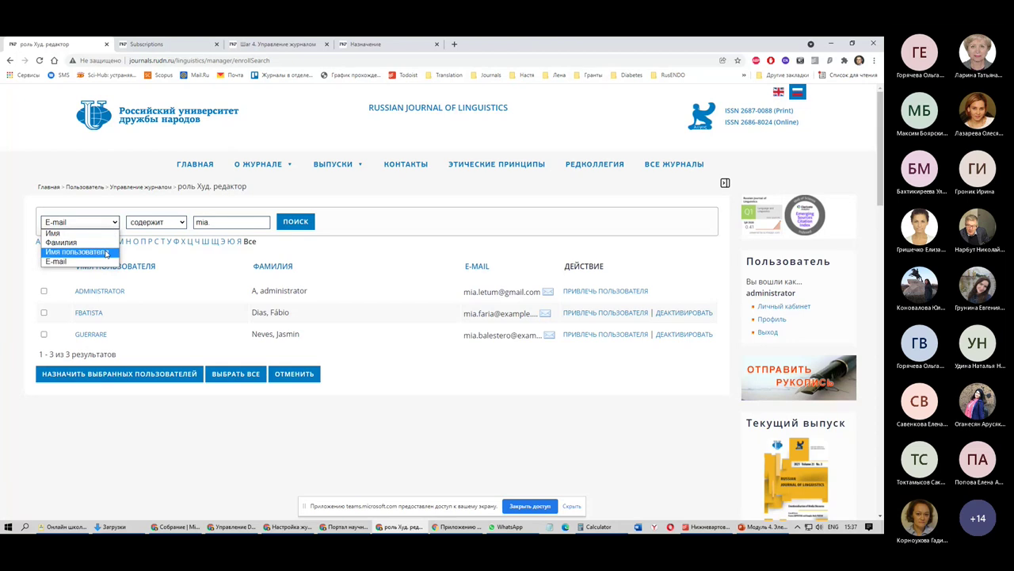
{"action": "left_click", "coordinate": [225, 225]}
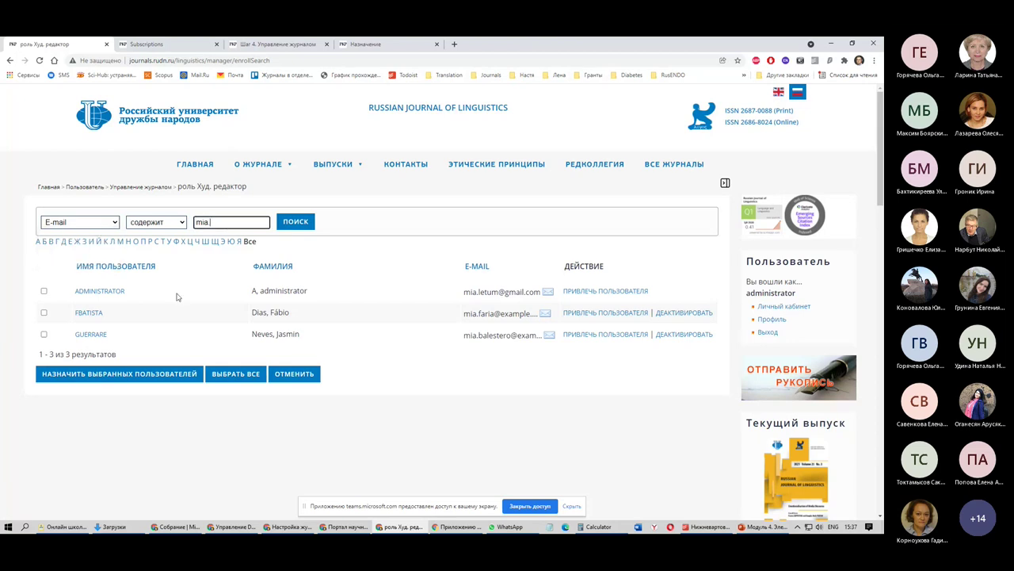
{"action": "left_click", "coordinate": [594, 291]}
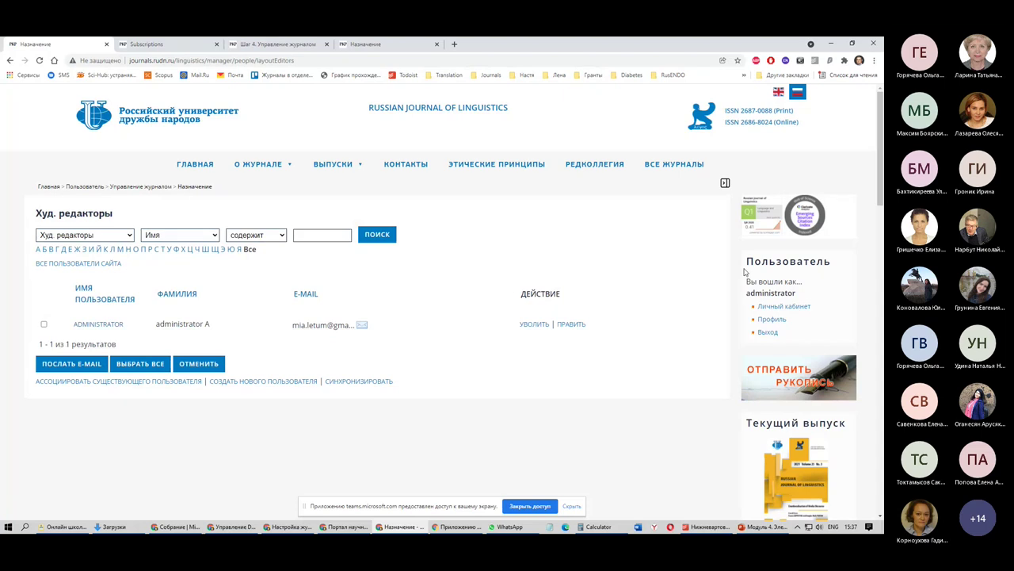
Return to the personal account page and highlight the roles through "Худ. редактор" and that role's "В редакции" entry
{"action": "left_click", "coordinate": [771, 309]}
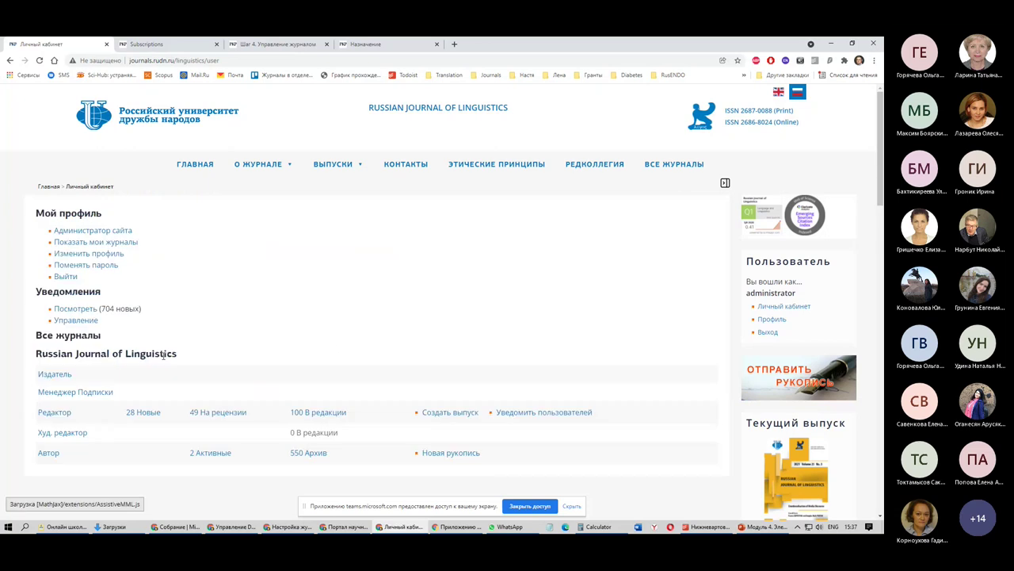
{"action": "scroll", "coordinate": [84, 296], "scroll_direction": "down", "scroll_amount": 2}
{"action": "left_click_drag", "start_coordinate": [87, 294], "coordinate": [9, 369]}
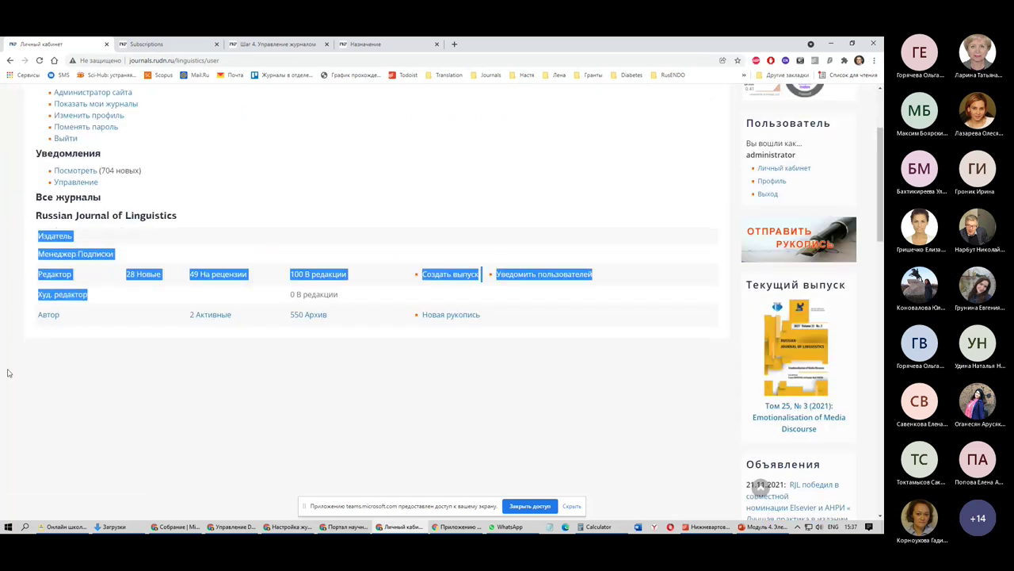
{"action": "left_click", "coordinate": [132, 385]}
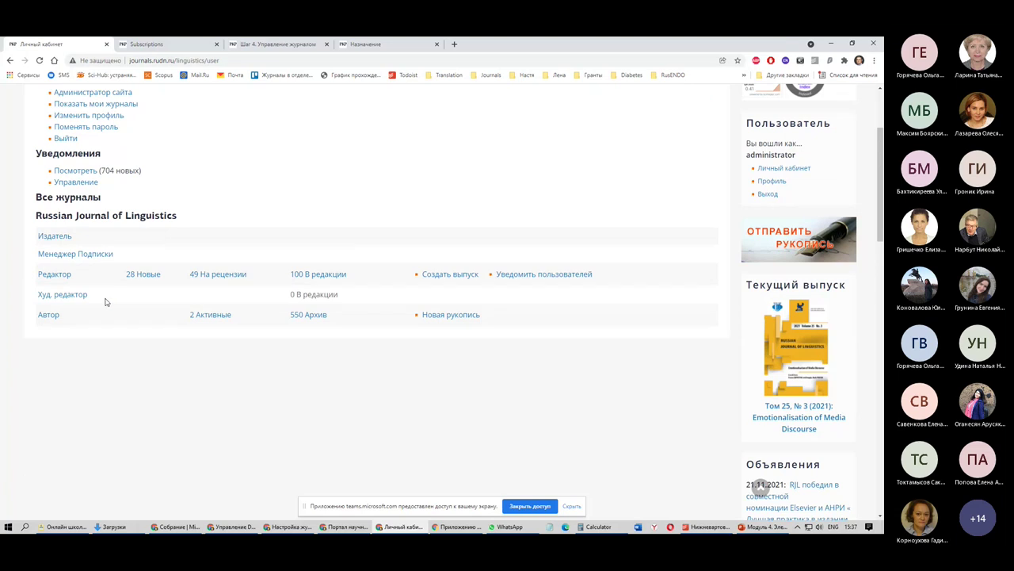
{"action": "left_click_drag", "start_coordinate": [291, 294], "coordinate": [342, 298]}
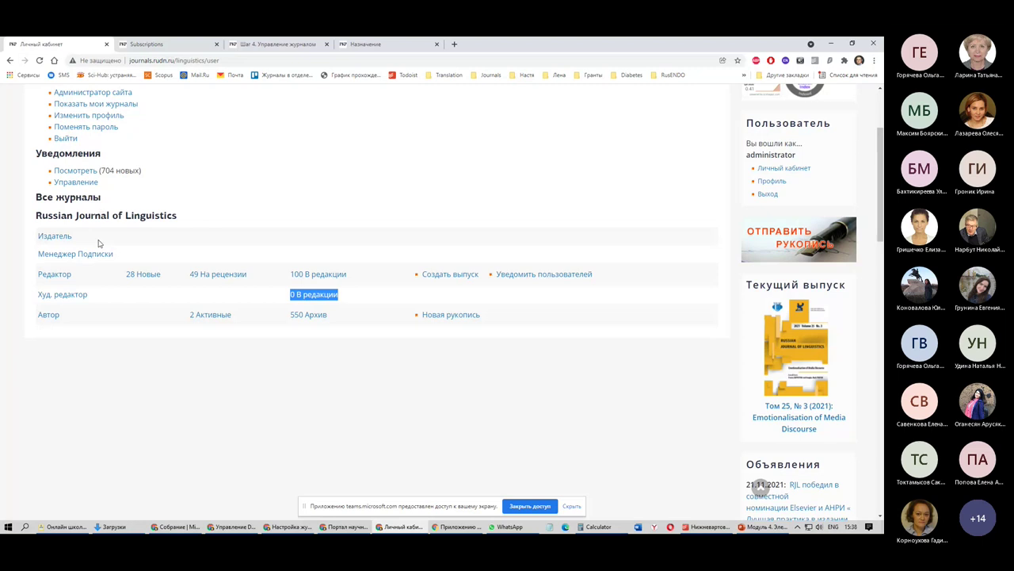
Open the Издатель management page, review its sections, and go to setup step 4, "Управление"
{"action": "left_click", "coordinate": [52, 238]}
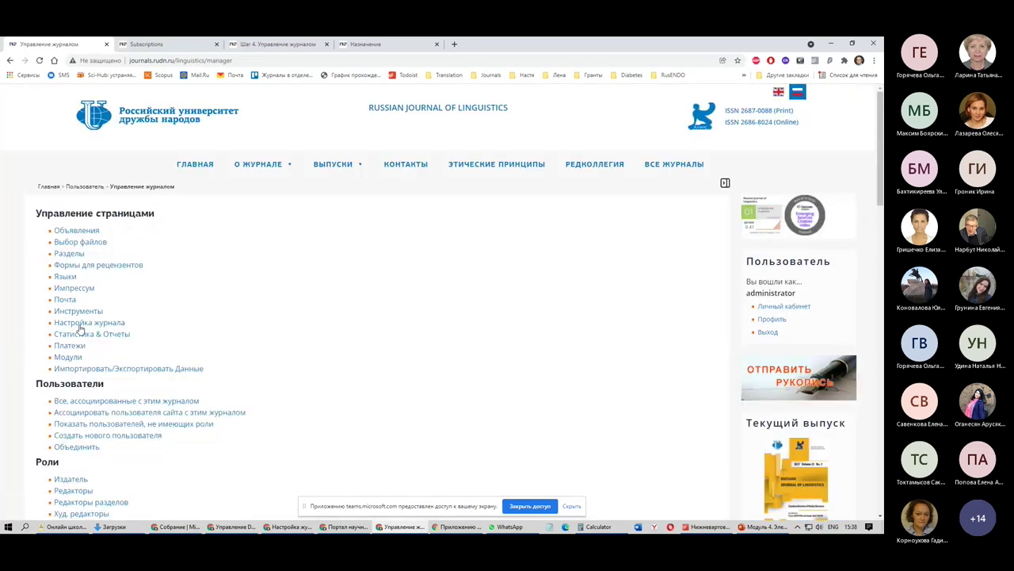
{"action": "scroll", "coordinate": [234, 333], "scroll_direction": "down", "scroll_amount": 2}
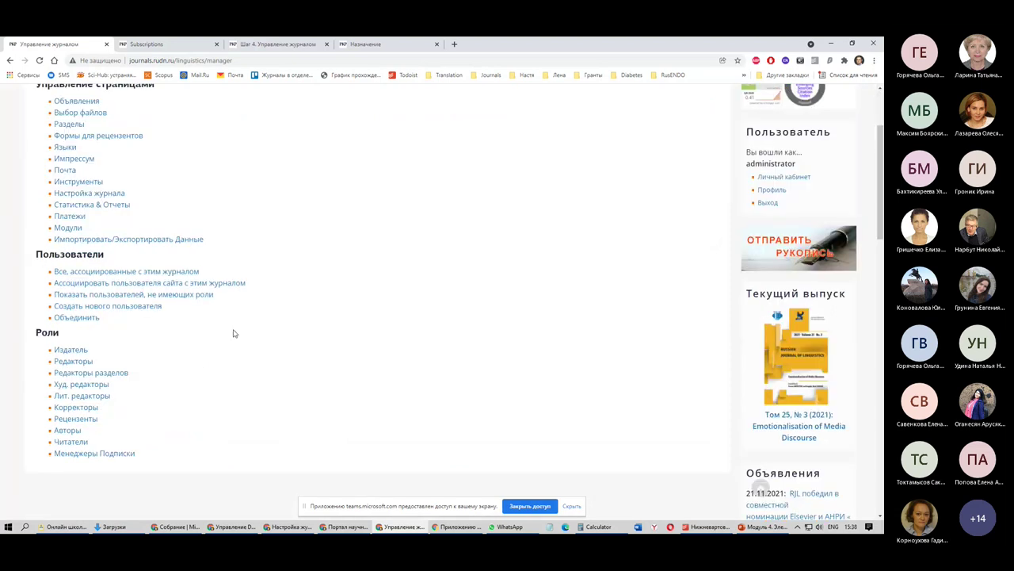
{"action": "scroll", "coordinate": [227, 330], "scroll_direction": "down", "scroll_amount": 1}
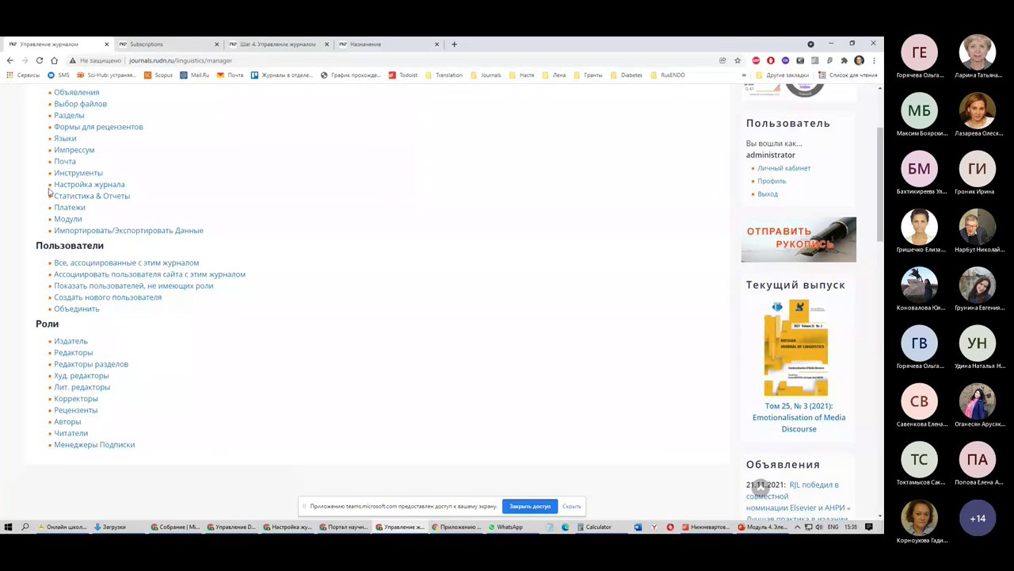
{"action": "scroll", "coordinate": [140, 238], "scroll_direction": "up", "scroll_amount": 1}
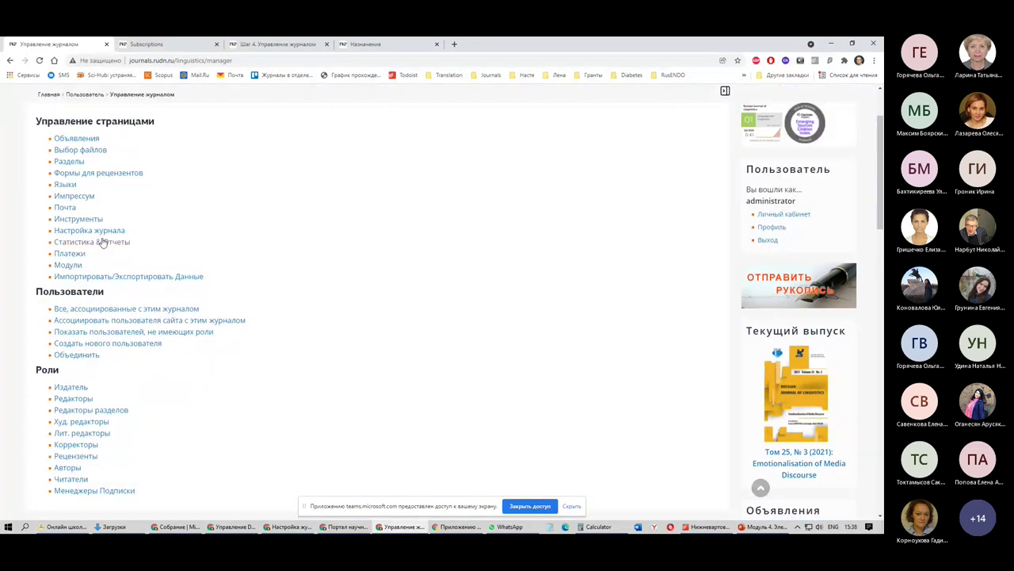
{"action": "left_click", "coordinate": [72, 314]}
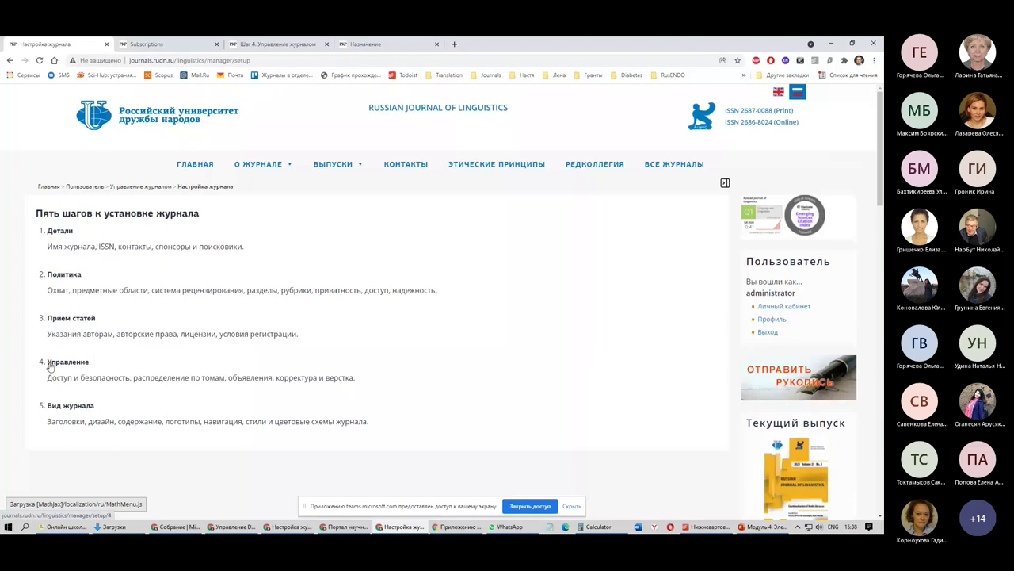
{"action": "left_click", "coordinate": [55, 366]}
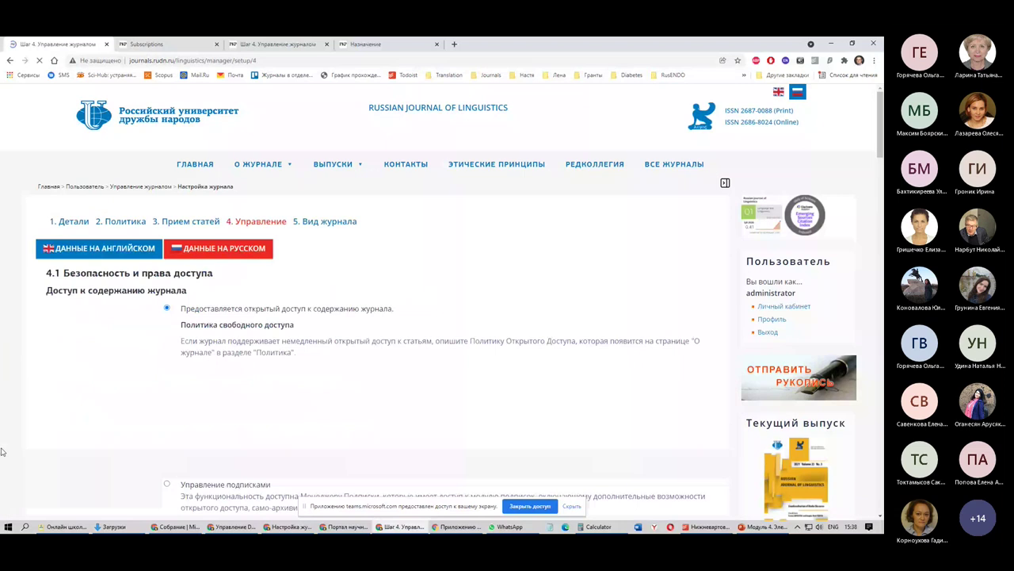
Assign layout in 4.6 and copyediting in 4.5 to the journal or section editor, and highlight the selected 4.5 option
{"action": "scroll", "coordinate": [134, 348], "scroll_direction": "down", "scroll_amount": 15}
{"action": "scroll", "coordinate": [61, 353], "scroll_direction": "up", "scroll_amount": 1}
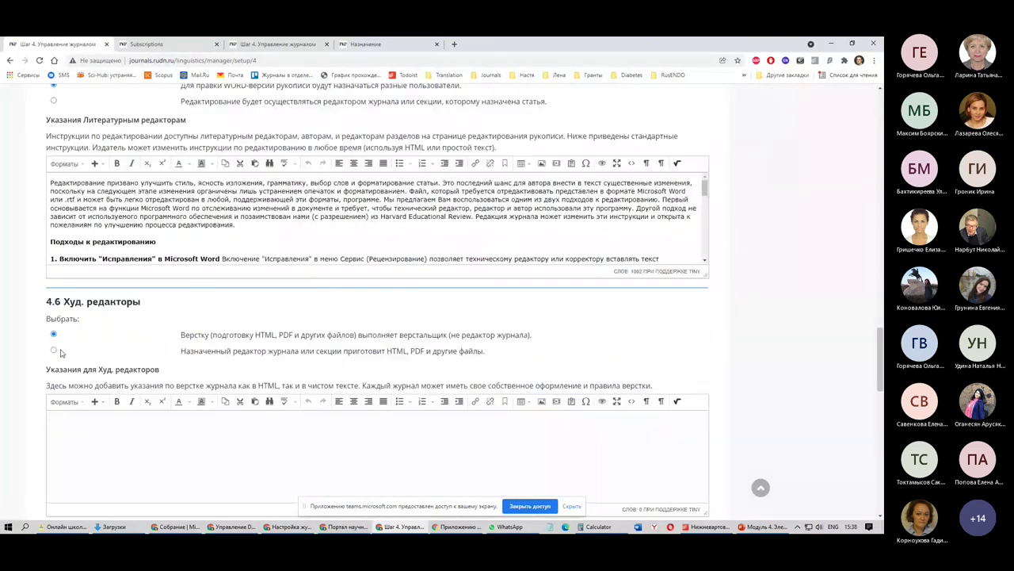
{"action": "left_click", "coordinate": [54, 350]}
{"action": "scroll", "coordinate": [75, 228], "scroll_direction": "up", "scroll_amount": 1}
{"action": "left_click", "coordinate": [53, 192]}
{"action": "left_click_drag", "start_coordinate": [182, 192], "coordinate": [374, 192]}
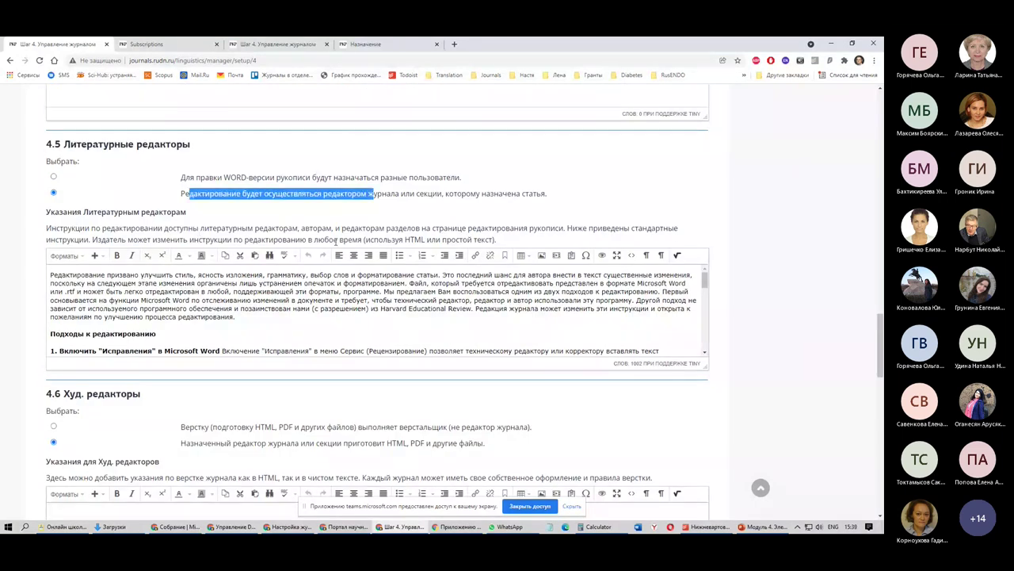
Leave the setup step unsaved for the personal account page, look into the Издатель page, and return to the personal account
{"action": "scroll", "coordinate": [235, 317], "scroll_direction": "up", "scroll_amount": 15}
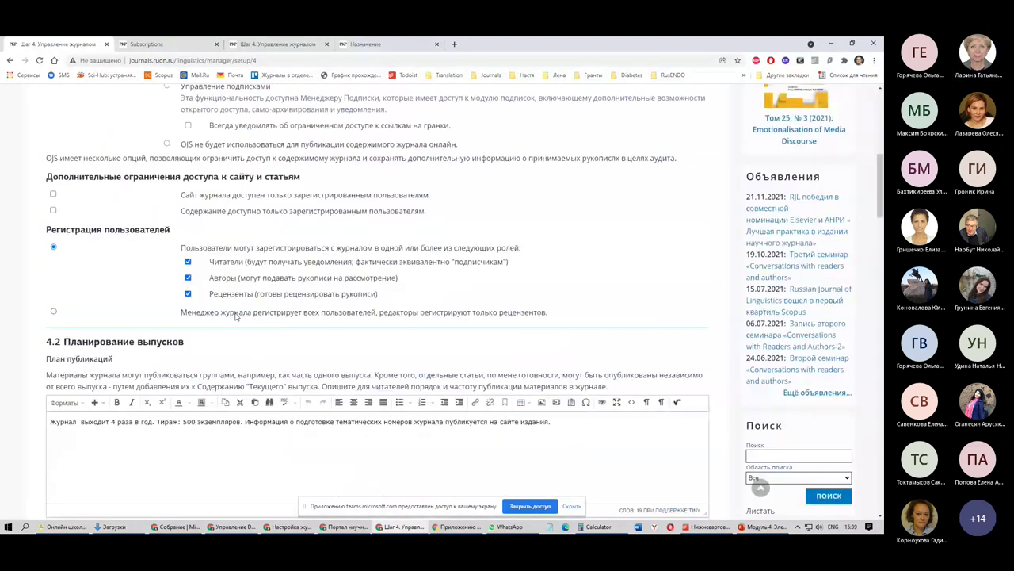
{"action": "scroll", "coordinate": [236, 317], "scroll_direction": "up", "scroll_amount": 5}
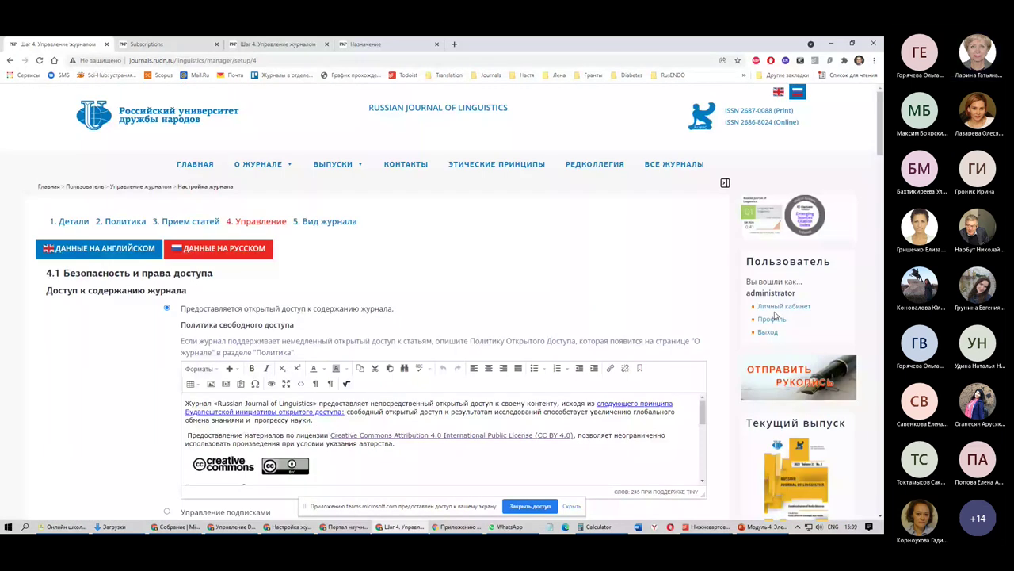
{"action": "left_click", "coordinate": [778, 307]}
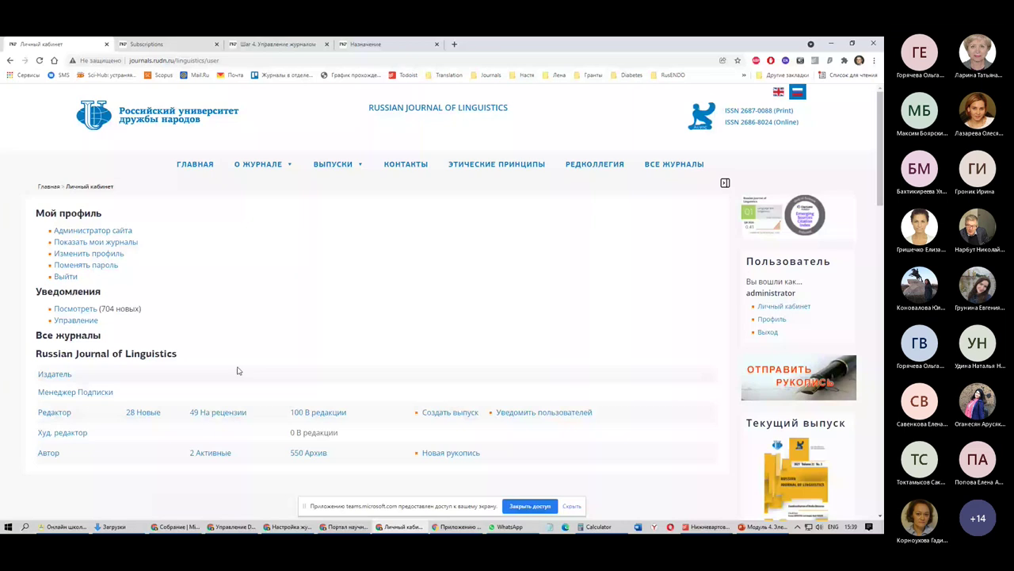
{"action": "left_click", "coordinate": [60, 374]}
{"action": "left_click", "coordinate": [10, 61]}
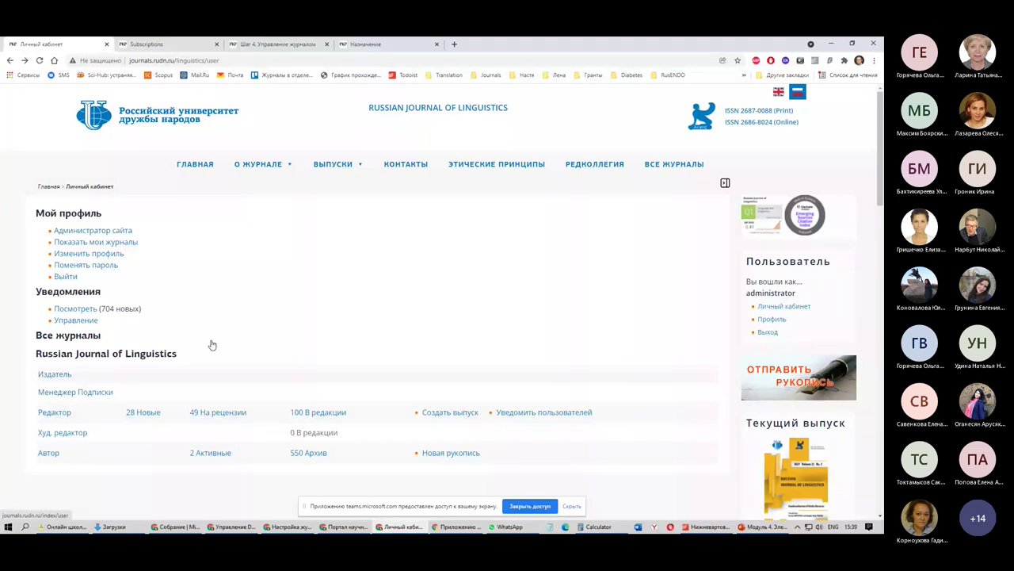
{"action": "left_click", "coordinate": [775, 308]}
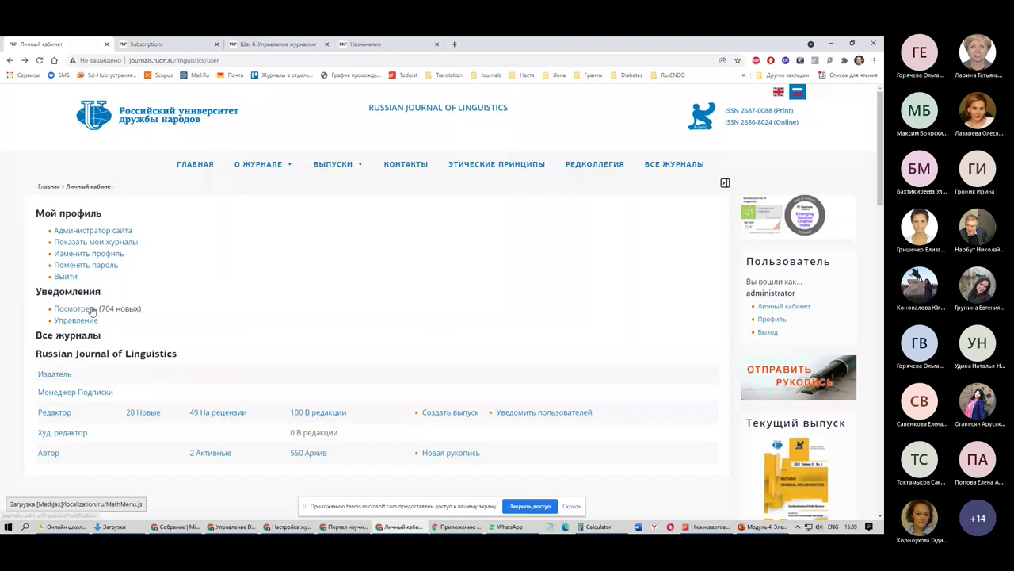
Highlight the "Уведомления" heading, its "Посмотреть" line and "Управление", and open the notification list in a separate tab
{"action": "double_click", "coordinate": [118, 291]}
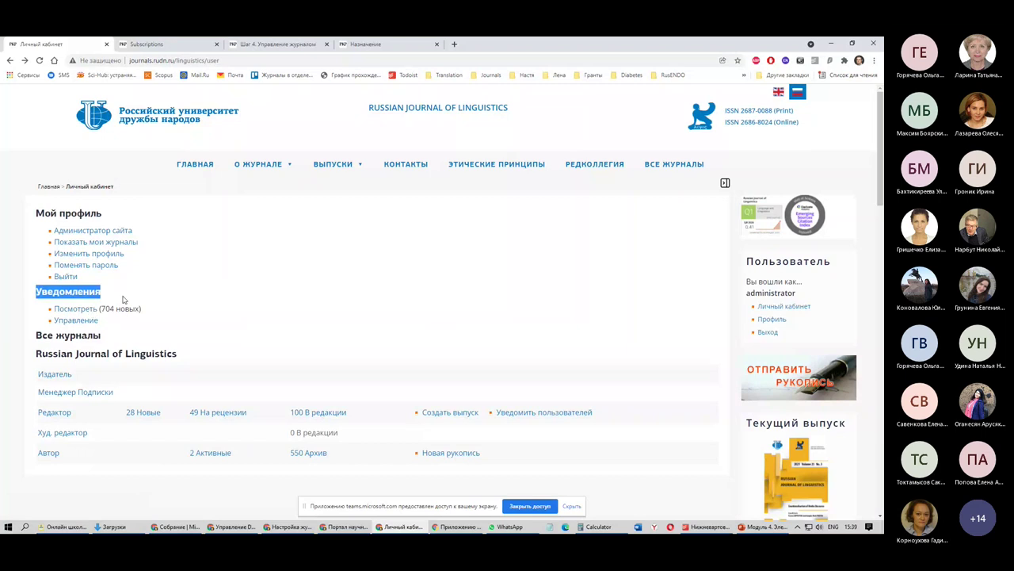
{"action": "left_click_drag", "start_coordinate": [123, 300], "coordinate": [135, 308]}
{"action": "mouse_move", "coordinate": [23, 294]}
{"action": "left_mouse_down"}
{"action": "mouse_move", "coordinate": [125, 306]}
{"action": "mouse_move", "coordinate": [20, 310]}
{"action": "left_mouse_up"}
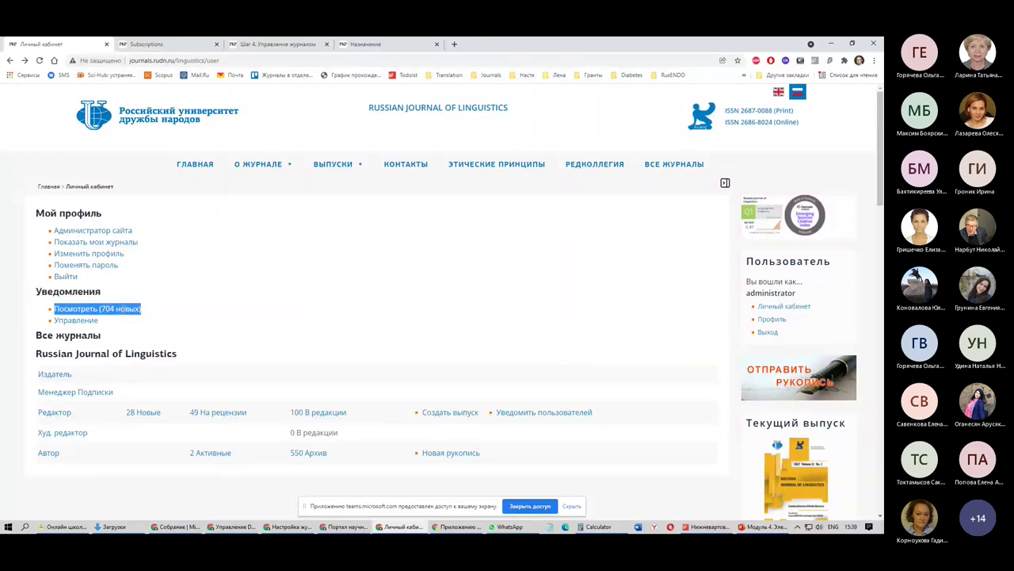
{"action": "left_click", "coordinate": [168, 337]}
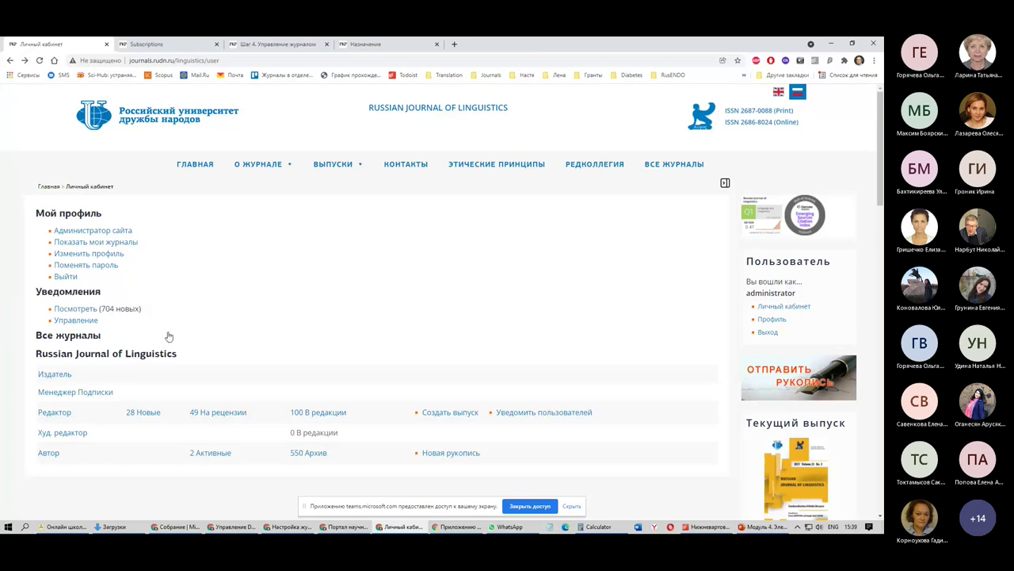
{"action": "double_click", "coordinate": [73, 321]}
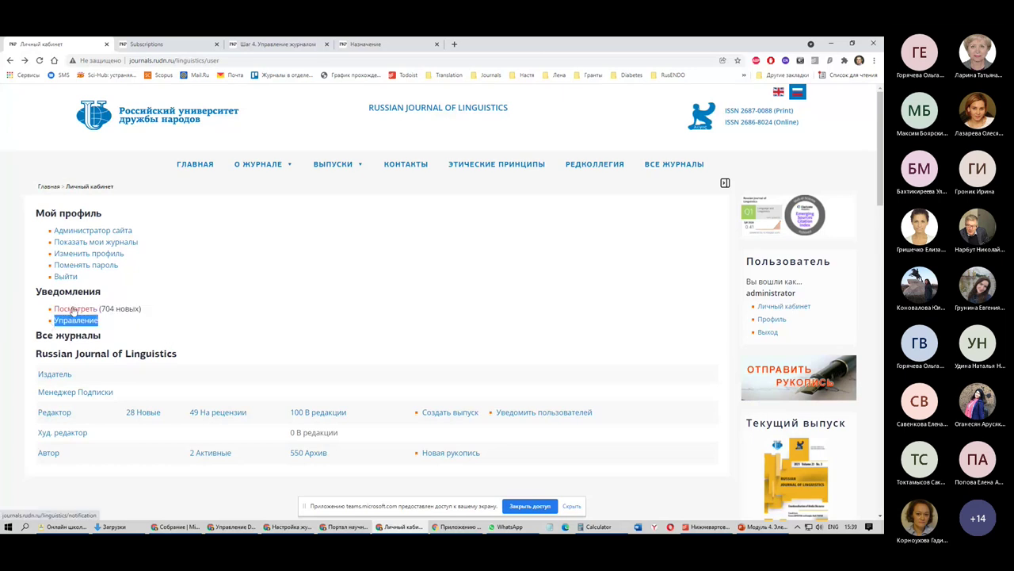
{"action": "left_click", "coordinate": [73, 311]}
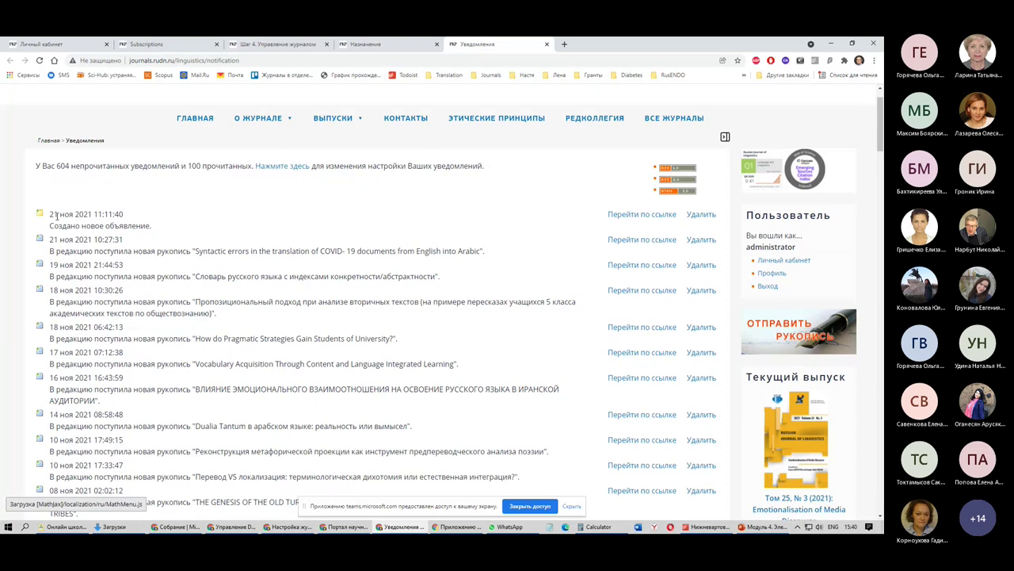
Highlight the announcement notification and the two newest manuscript submission notices in the notification list
{"action": "double_click", "coordinate": [92, 225]}
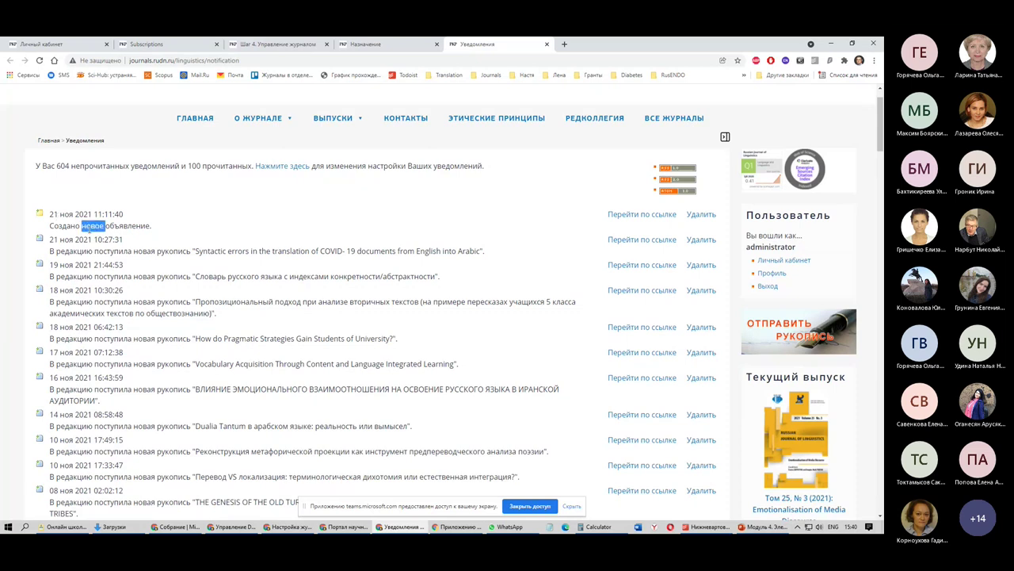
{"action": "triple_click", "coordinate": [90, 227]}
{"action": "left_click_drag", "start_coordinate": [156, 252], "coordinate": [50, 251]}
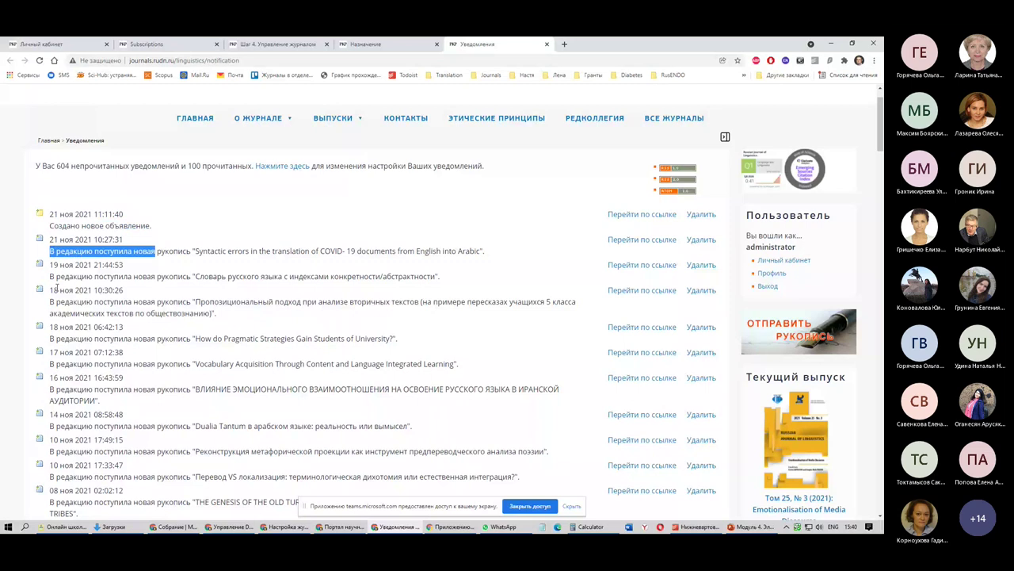
{"action": "left_click_drag", "start_coordinate": [50, 276], "coordinate": [167, 276]}
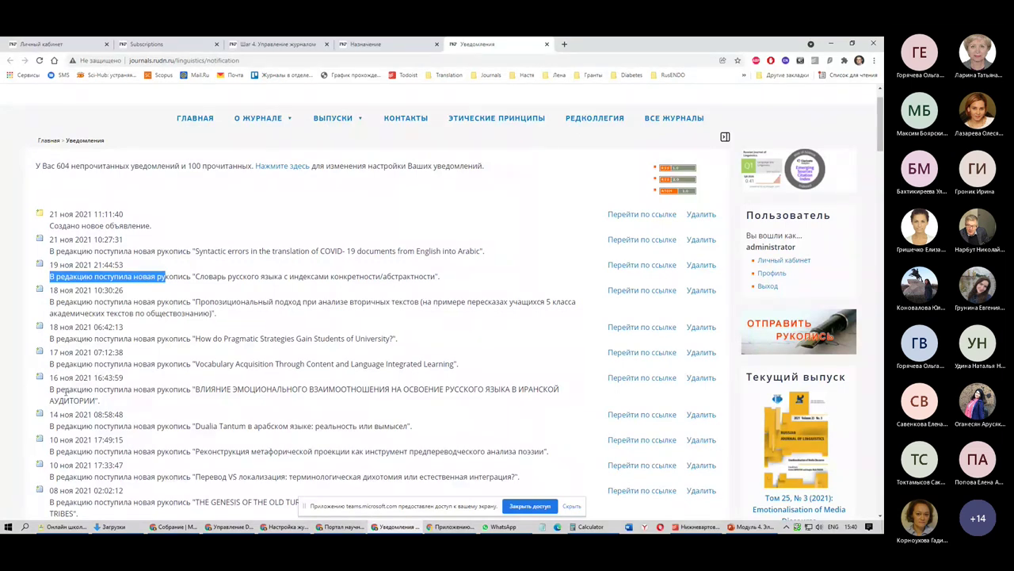
Highlight the submission notices dated 16 to 18 November 2021 and the newest "Создано новое объявление" entry, then clear the selection
{"action": "left_click_drag", "start_coordinate": [77, 302], "coordinate": [144, 402]}
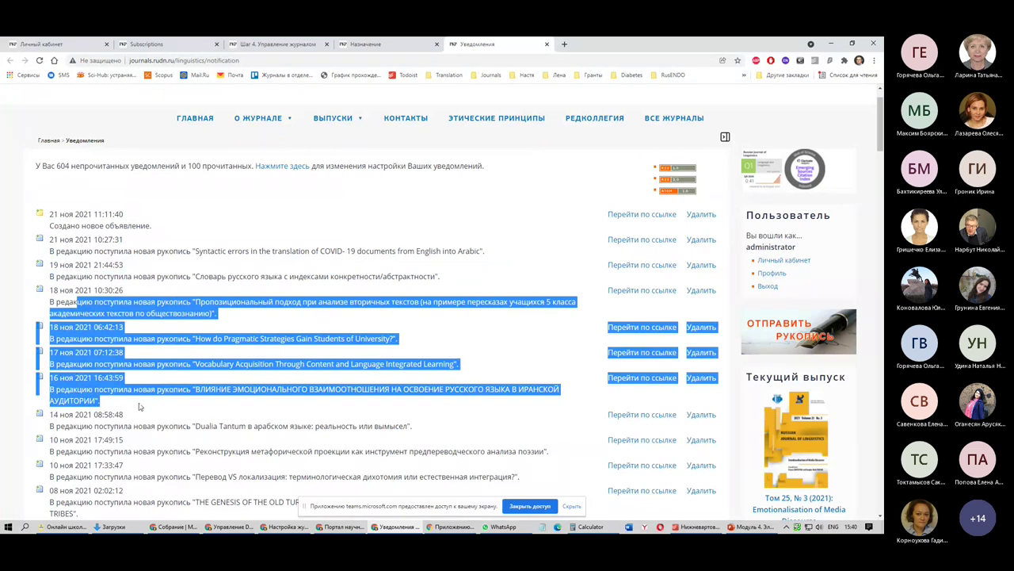
{"action": "left_click", "coordinate": [161, 230]}
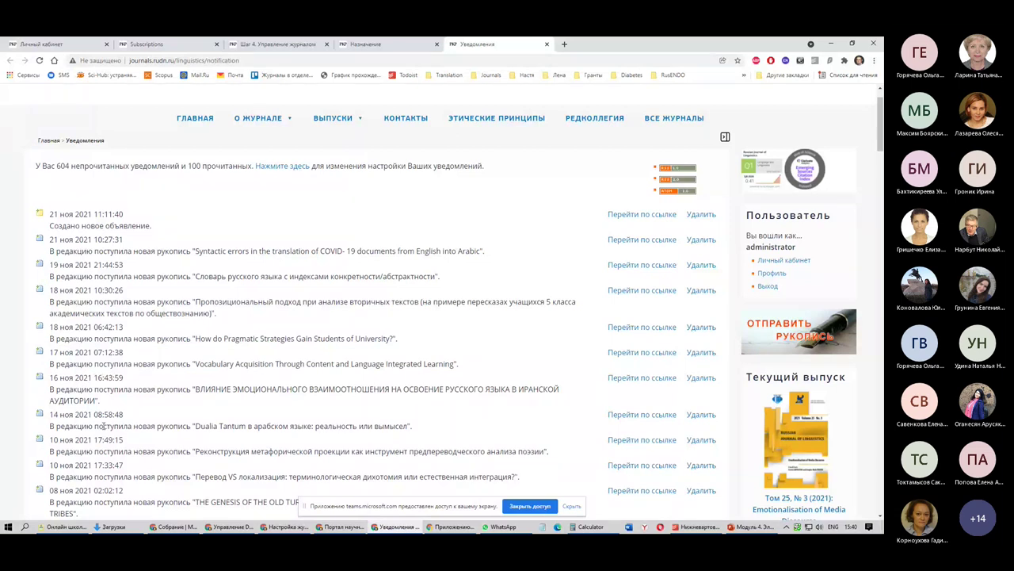
{"action": "scroll", "coordinate": [104, 426], "scroll_direction": "down", "scroll_amount": 3}
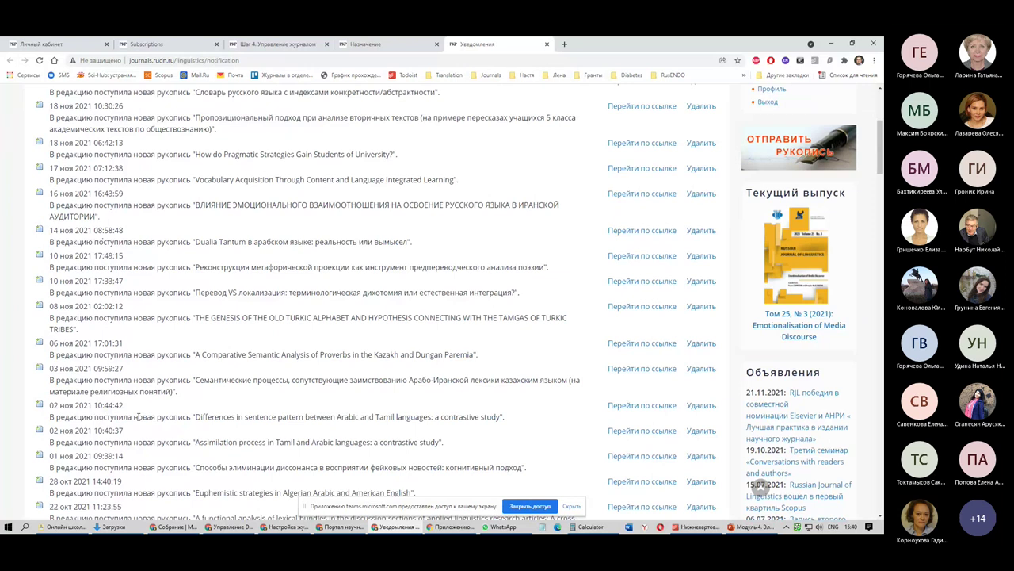
{"action": "scroll", "coordinate": [137, 416], "scroll_direction": "up", "scroll_amount": 4}
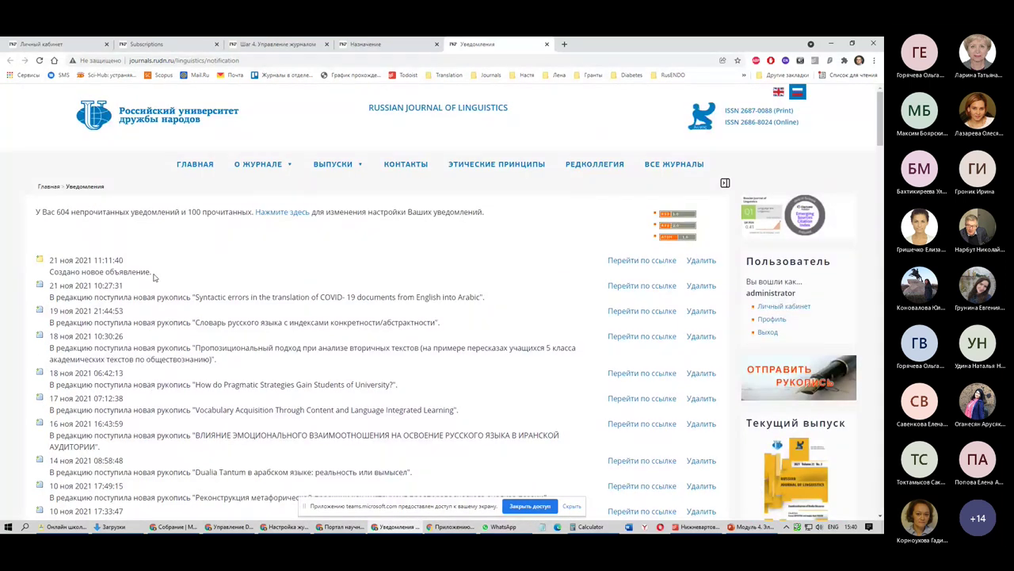
{"action": "left_click_drag", "start_coordinate": [154, 276], "coordinate": [51, 264]}
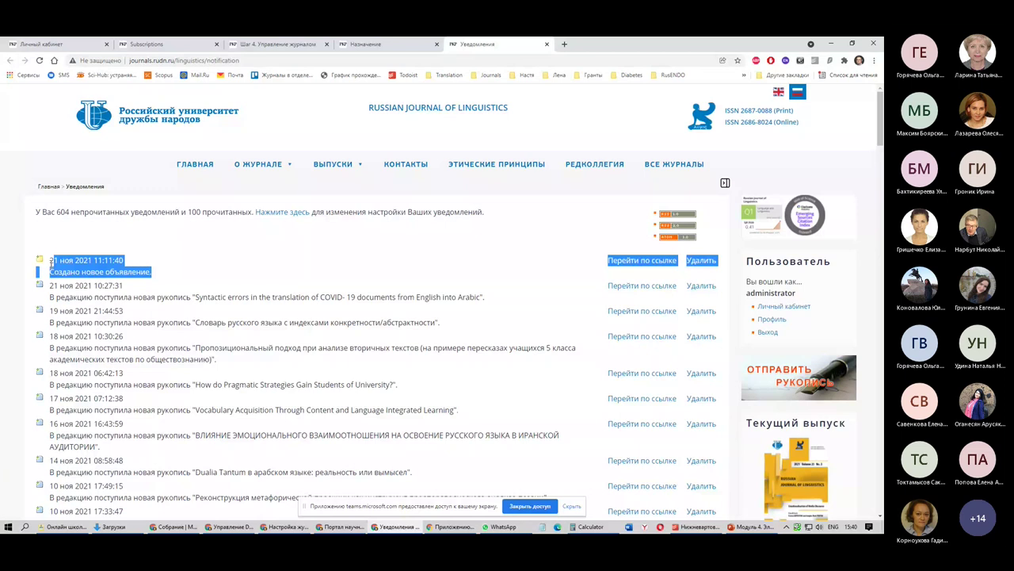
{"action": "left_click", "coordinate": [77, 400]}
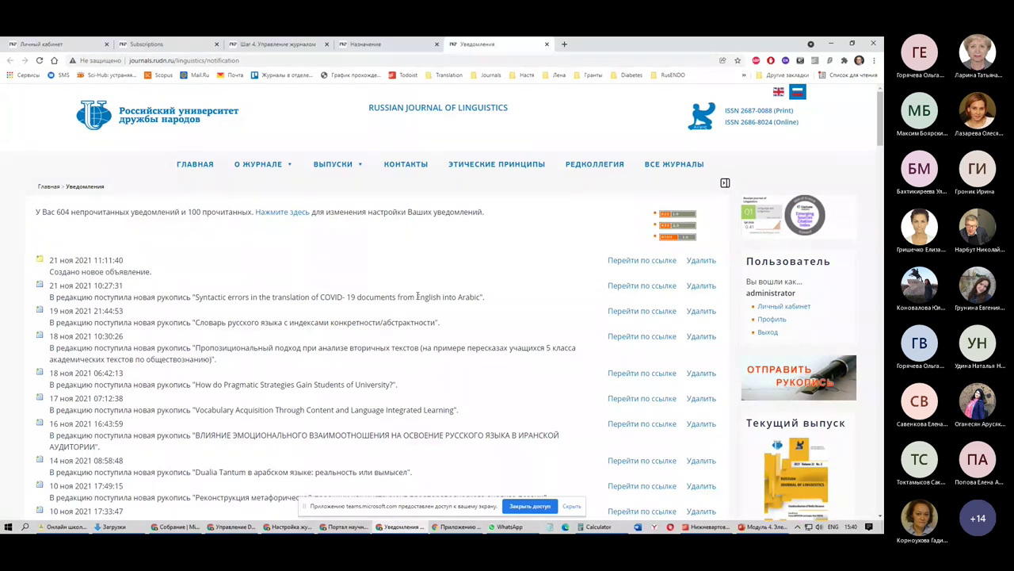
Follow the link of the 18 November 2021 10:30:26 notification, look through the manuscript's description page and return to the notification list
{"action": "left_click", "coordinate": [630, 339]}
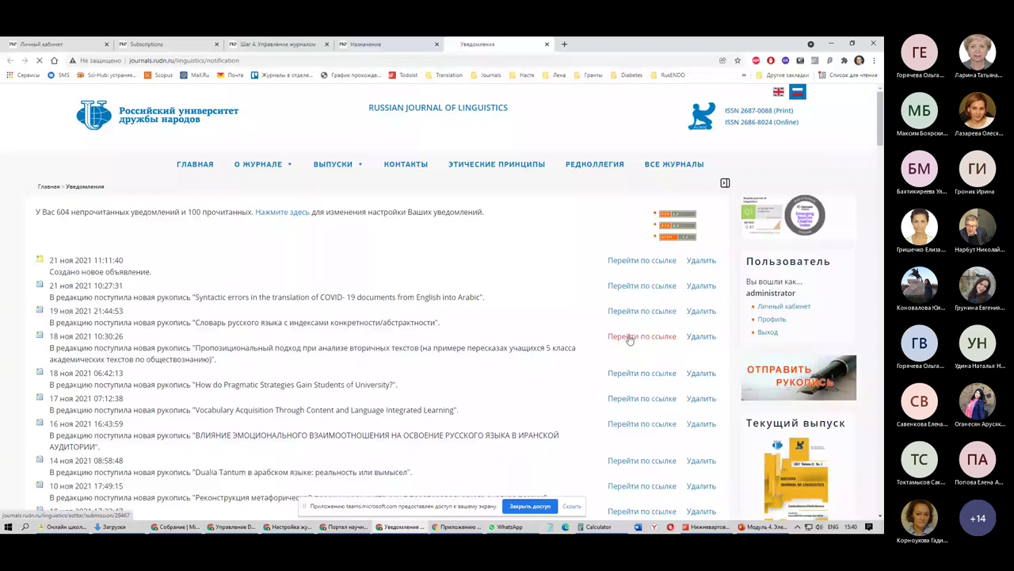
{"action": "scroll", "coordinate": [231, 338], "scroll_direction": "down", "scroll_amount": 5}
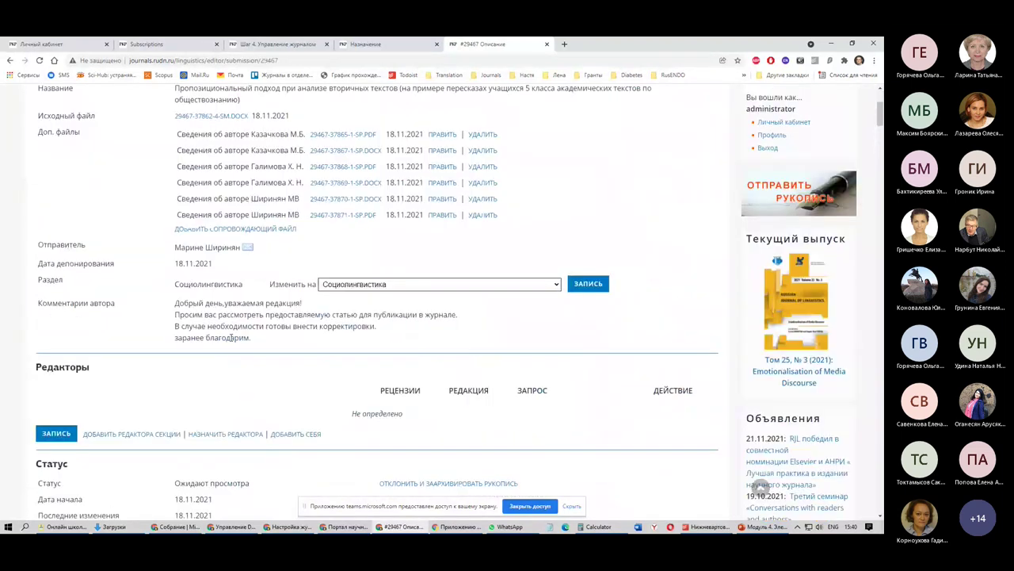
{"action": "scroll", "coordinate": [121, 218], "scroll_direction": "up", "scroll_amount": 4}
{"action": "scroll", "coordinate": [143, 216], "scroll_direction": "down", "scroll_amount": 1}
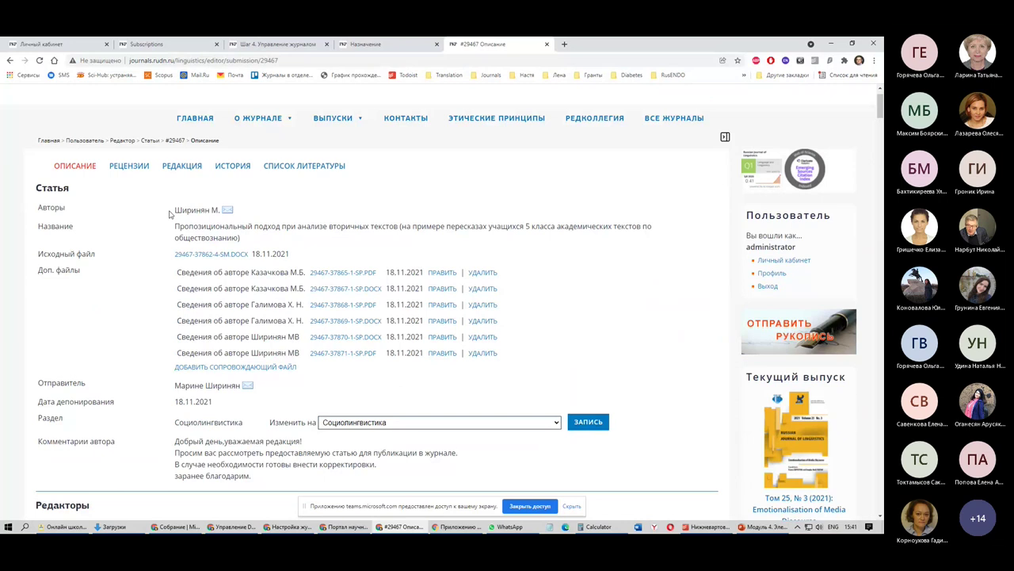
{"action": "scroll", "coordinate": [202, 317], "scroll_direction": "down", "scroll_amount": 5}
{"action": "scroll", "coordinate": [202, 317], "scroll_direction": "down", "scroll_amount": 5}
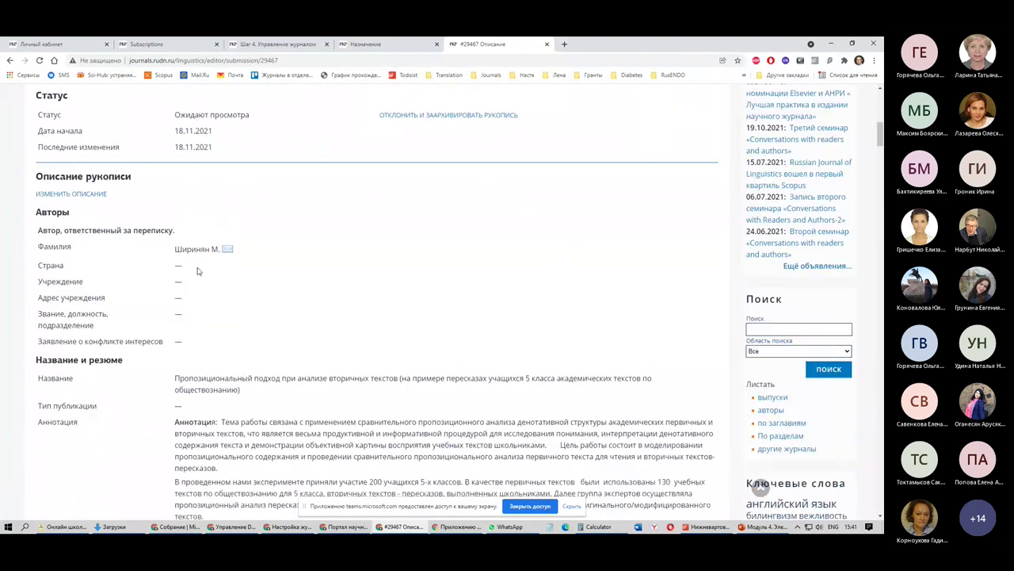
{"action": "key", "text": "alt+Left"}
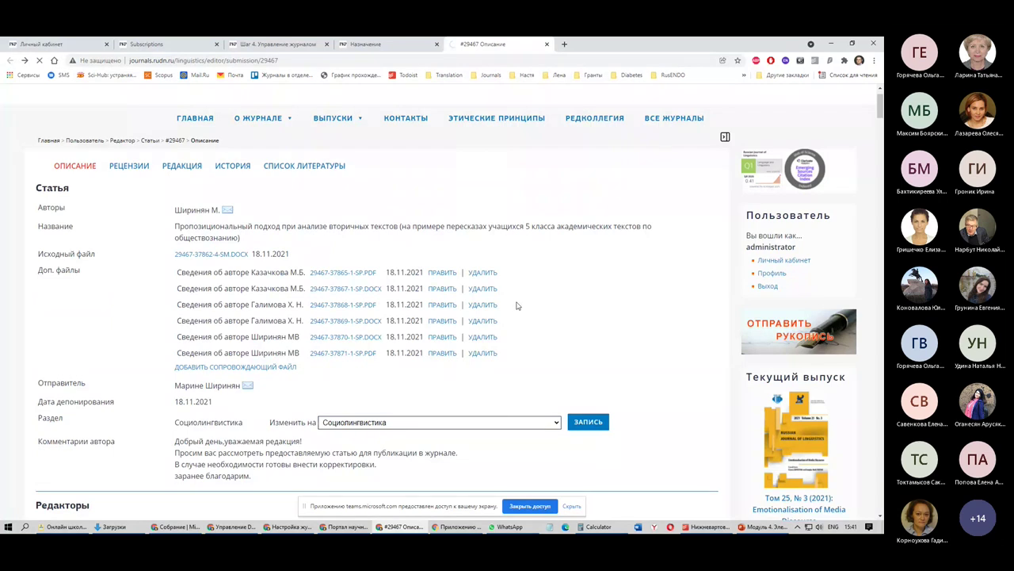
{"action": "key", "text": "alt+Left"}
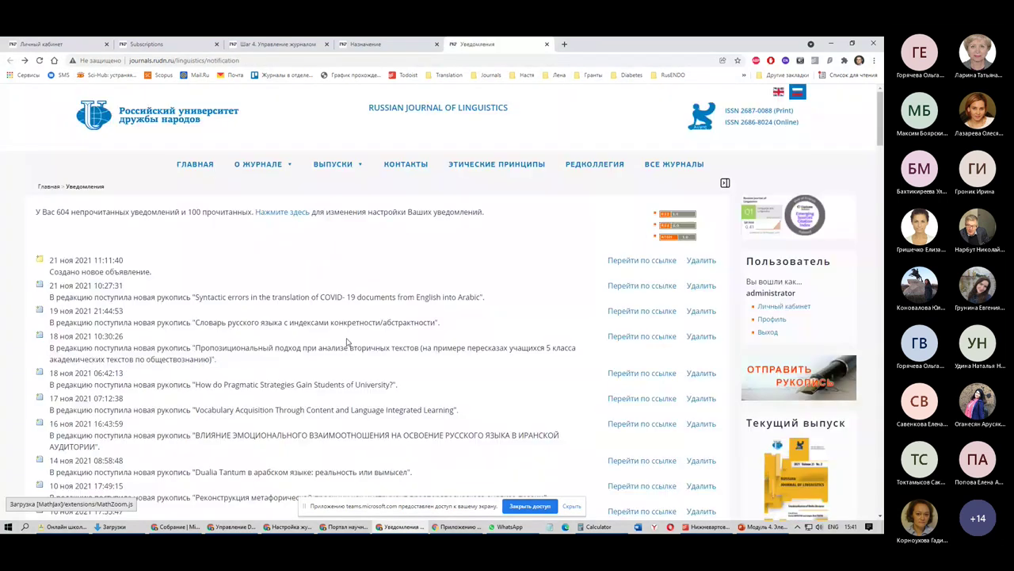
View the 21.11.2021 announcement about RJL and the Elsevier and АНРИ nomination, highlight its text and return to the notification list
{"action": "scroll", "coordinate": [347, 342], "scroll_direction": "down", "scroll_amount": 3}
{"action": "left_click", "coordinate": [759, 485]}
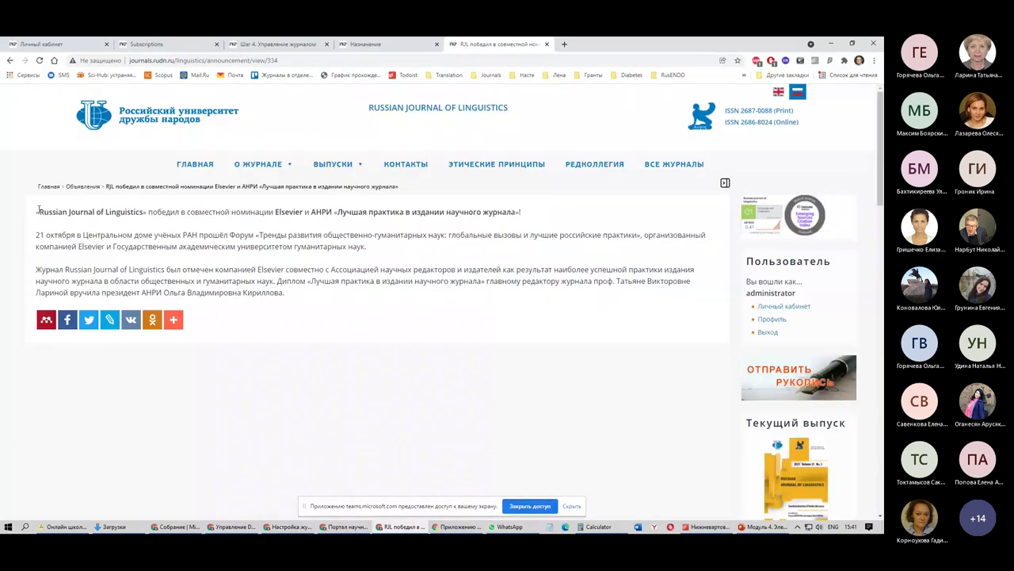
{"action": "left_click_drag", "start_coordinate": [38, 209], "coordinate": [371, 279]}
{"action": "left_click", "coordinate": [9, 61]}
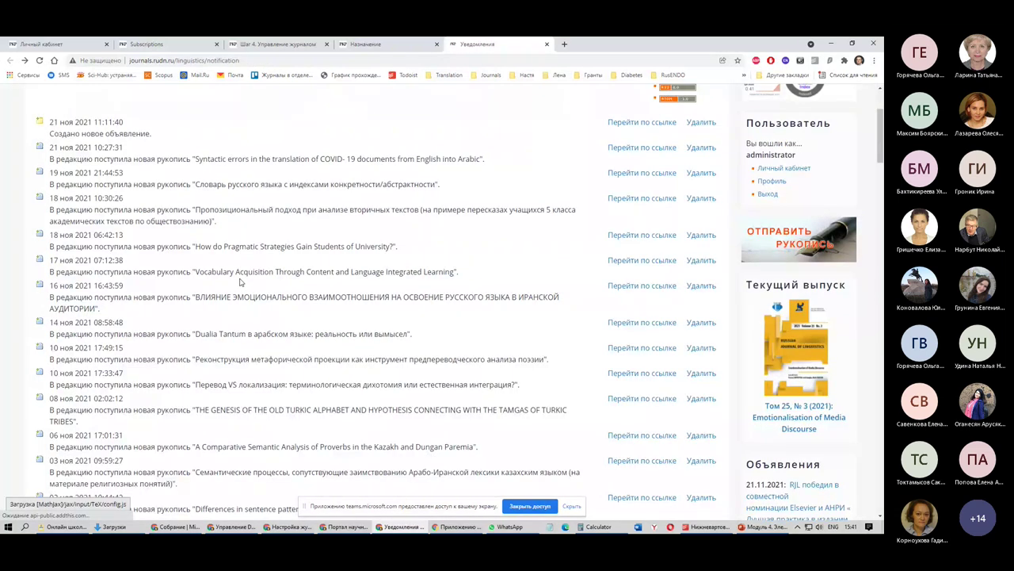
Examine the older manuscript submission and announcement notifications in the list and return to its beginning
{"action": "scroll", "coordinate": [147, 400], "scroll_direction": "down", "scroll_amount": 2}
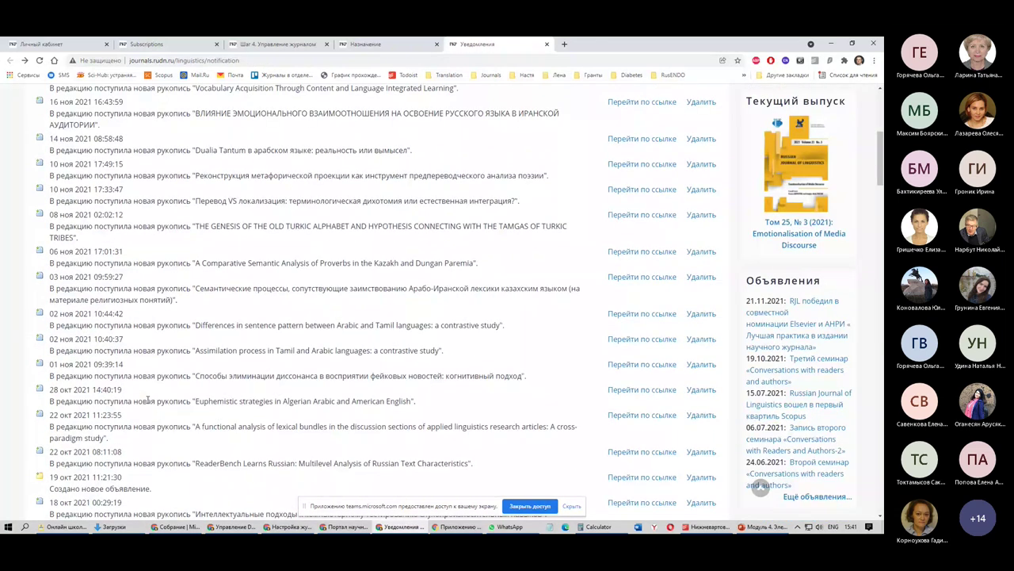
{"action": "scroll", "coordinate": [147, 400], "scroll_direction": "down", "scroll_amount": 3}
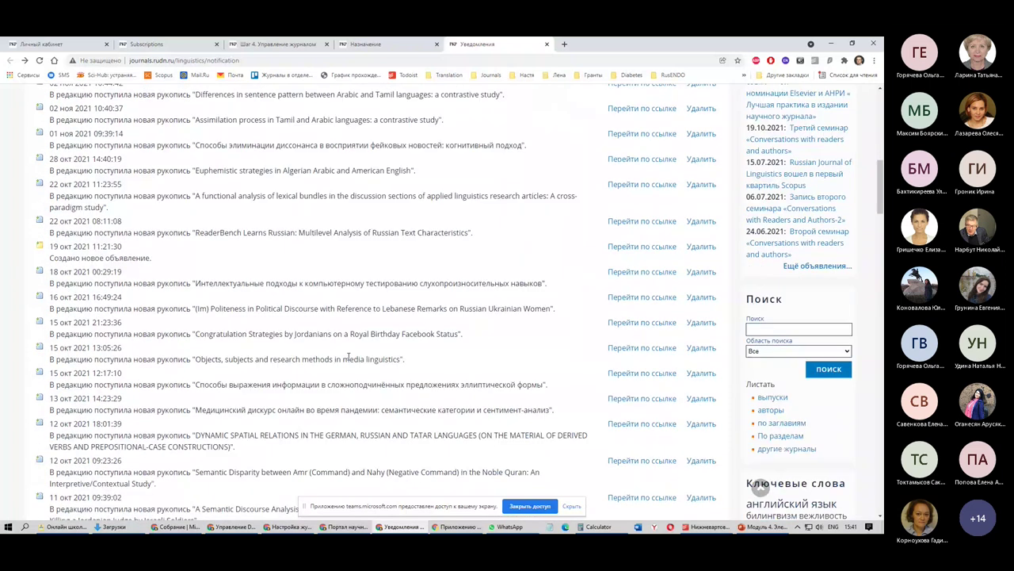
{"action": "scroll", "coordinate": [348, 358], "scroll_direction": "up", "scroll_amount": 1}
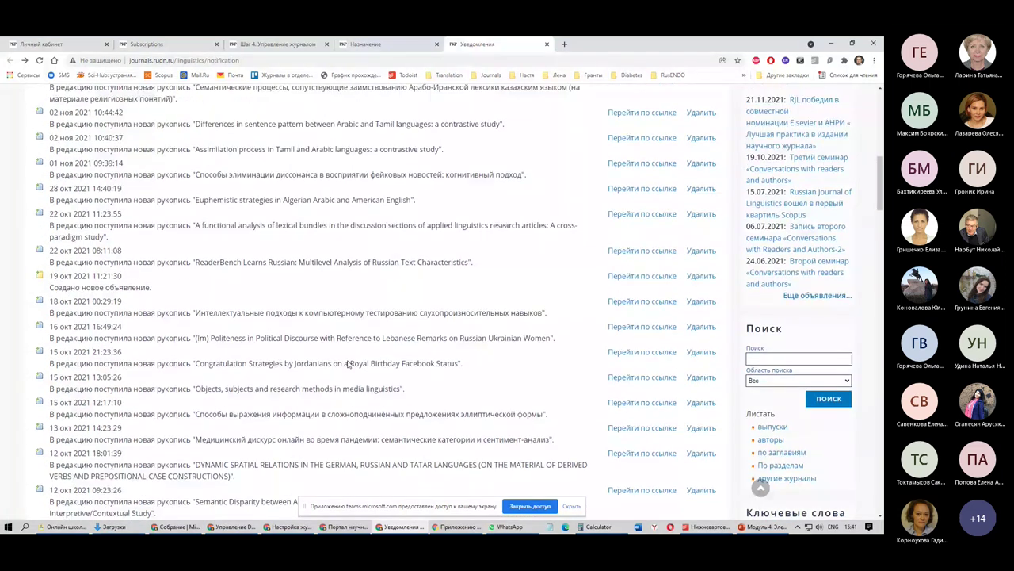
{"action": "scroll", "coordinate": [348, 363], "scroll_direction": "up", "scroll_amount": 2}
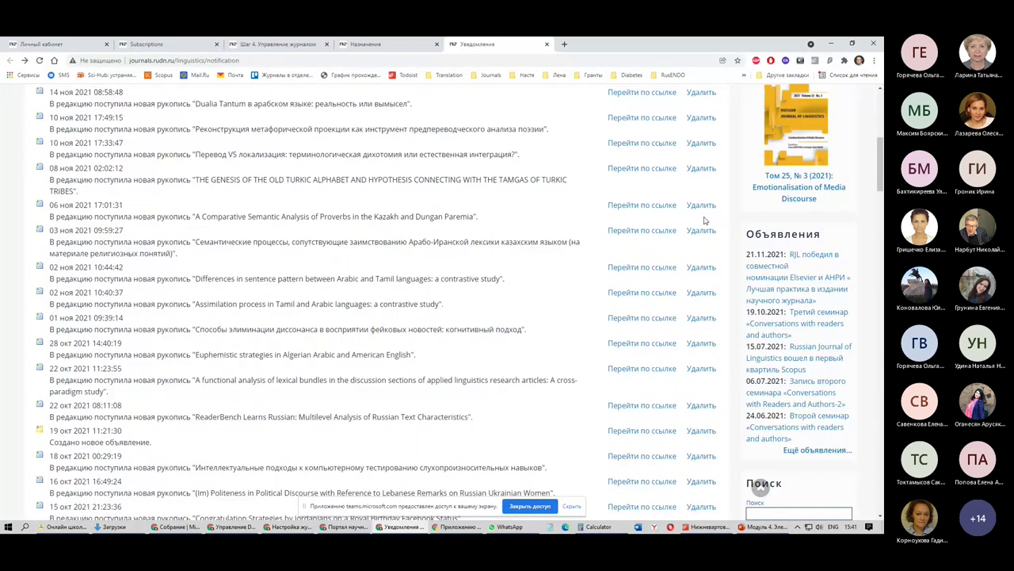
{"action": "scroll", "coordinate": [575, 336], "scroll_direction": "down", "scroll_amount": 5}
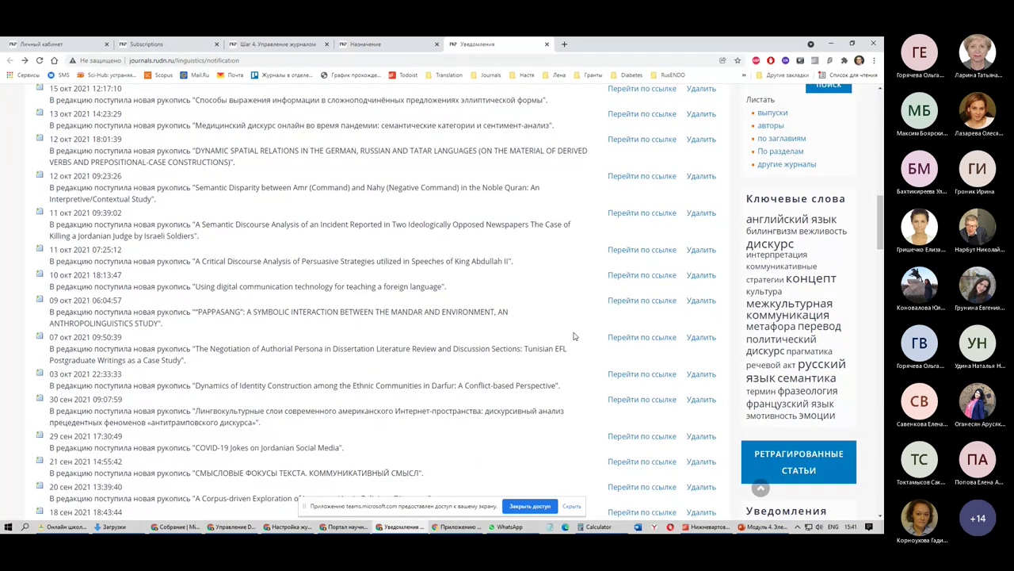
{"action": "scroll", "coordinate": [59, 276], "scroll_direction": "up", "scroll_amount": 10}
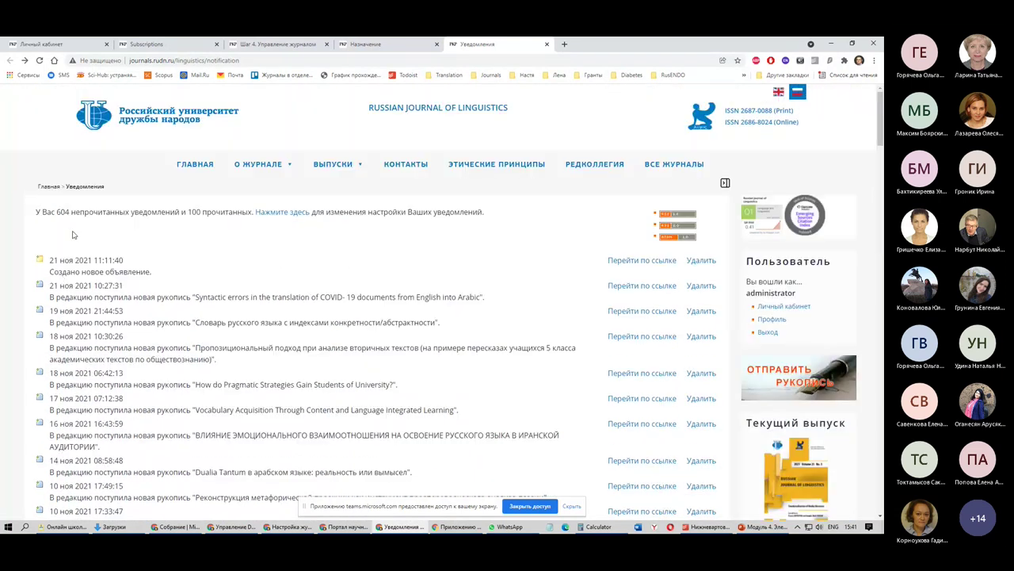
Highlight the number of unread notifications and open page 2 of the notification list
{"action": "double_click", "coordinate": [58, 212]}
{"action": "scroll", "coordinate": [260, 378], "scroll_direction": "down", "scroll_amount": 10}
{"action": "scroll", "coordinate": [260, 378], "scroll_direction": "down", "scroll_amount": 15}
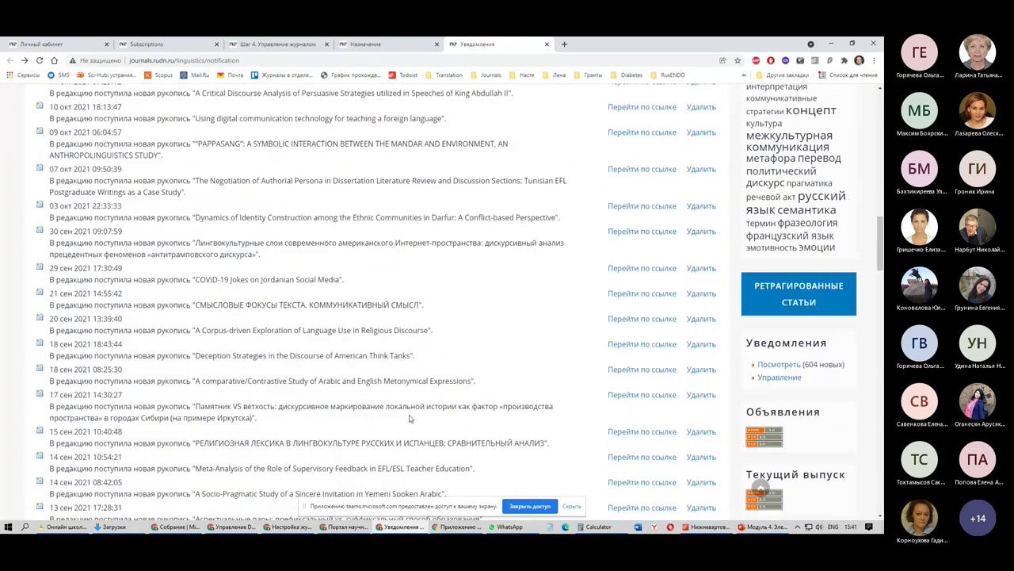
{"action": "scroll", "coordinate": [175, 409], "scroll_direction": "down", "scroll_amount": 5}
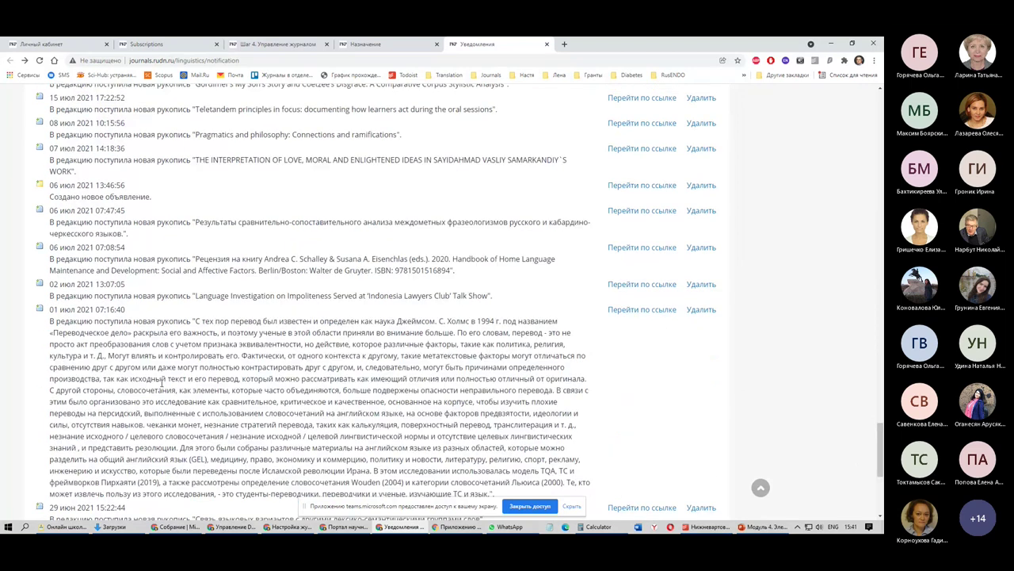
{"action": "scroll", "coordinate": [162, 384], "scroll_direction": "down", "scroll_amount": 4}
{"action": "left_click", "coordinate": [140, 335]}
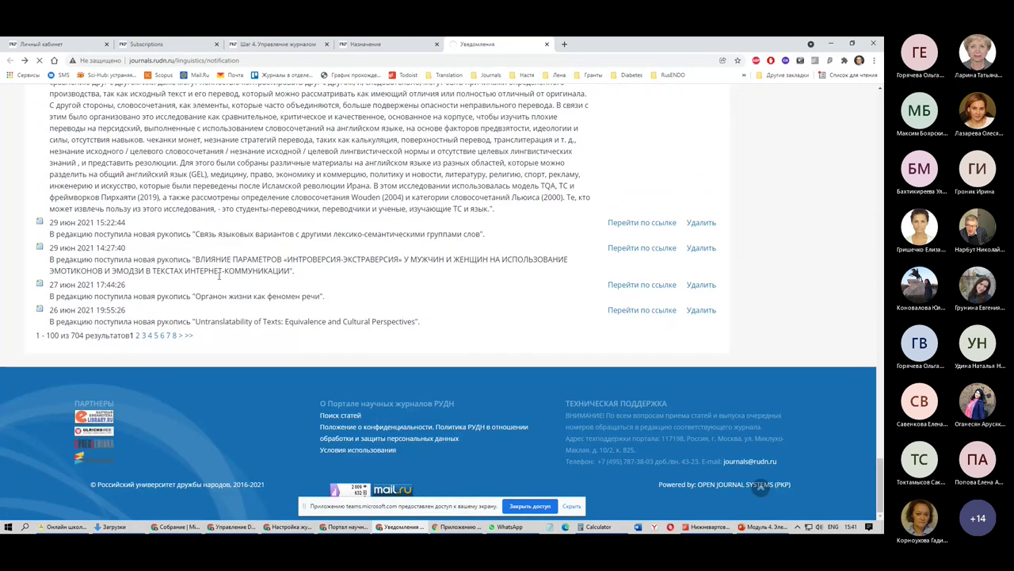
Highlight the number of read notifications on the second page and look through that page's older entries
{"action": "scroll", "coordinate": [203, 271], "scroll_direction": "up", "scroll_amount": 1}
{"action": "scroll", "coordinate": [204, 271], "scroll_direction": "up", "scroll_amount": 2}
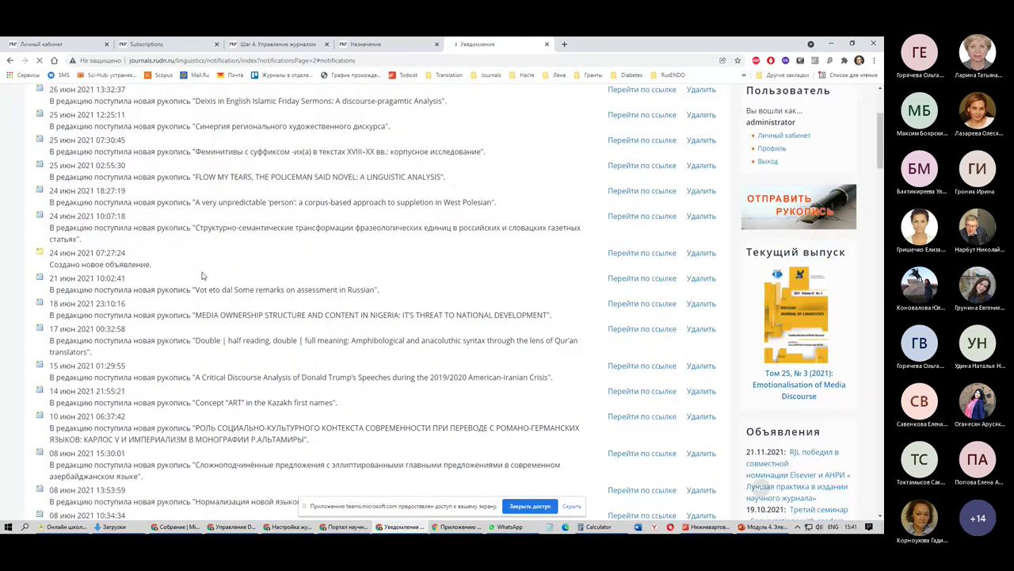
{"action": "scroll", "coordinate": [202, 275], "scroll_direction": "up", "scroll_amount": 4}
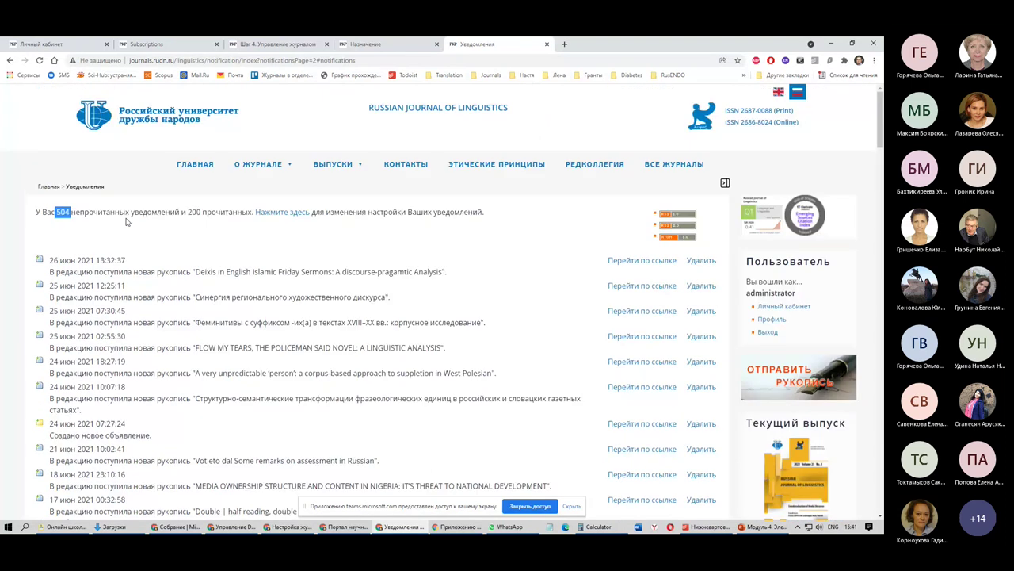
{"action": "left_click_drag", "start_coordinate": [187, 212], "coordinate": [248, 212]}
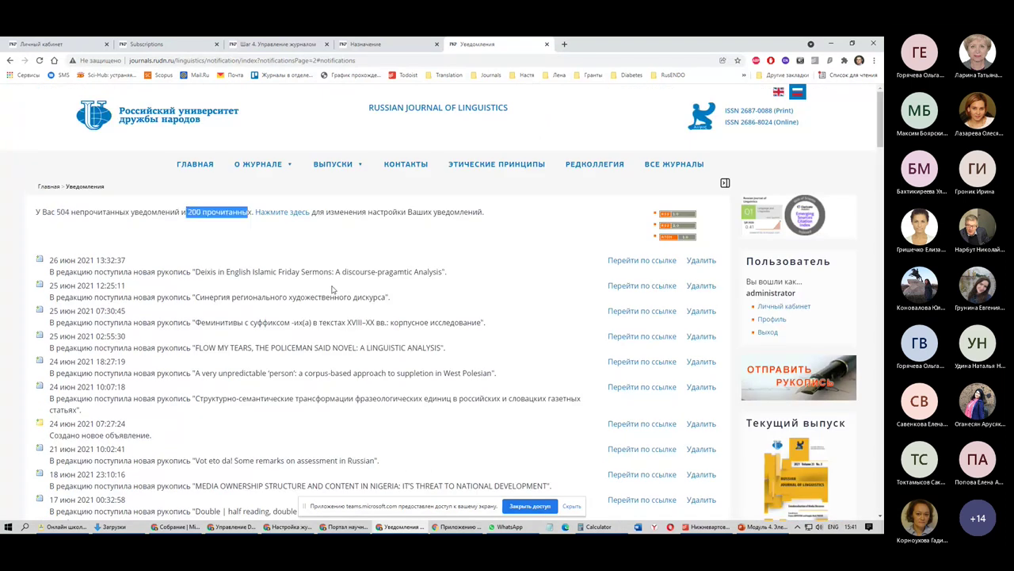
{"action": "scroll", "coordinate": [332, 289], "scroll_direction": "down", "scroll_amount": 5}
{"action": "scroll", "coordinate": [363, 385], "scroll_direction": "down", "scroll_amount": 2}
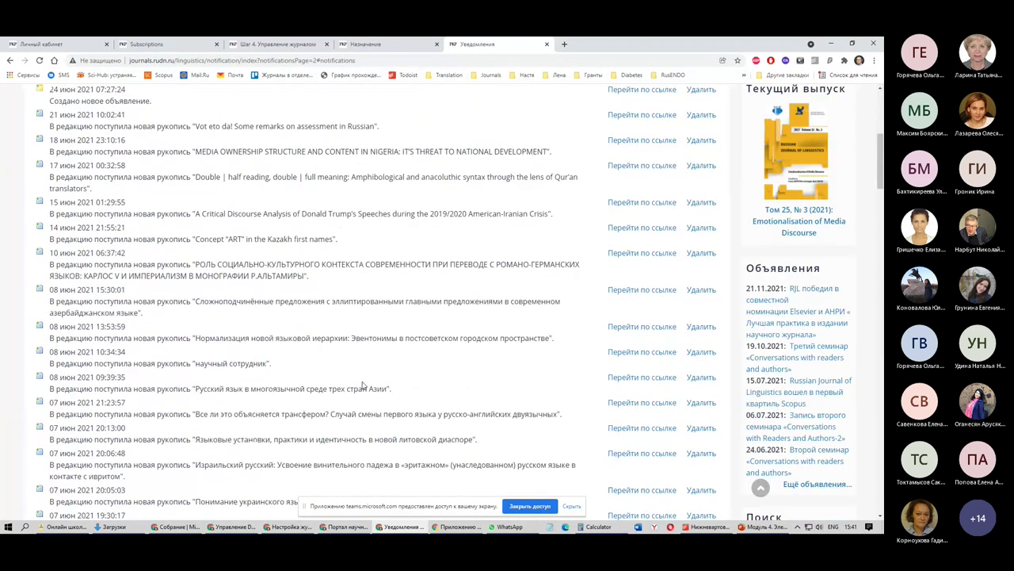
{"action": "scroll", "coordinate": [363, 385], "scroll_direction": "down", "scroll_amount": 15}
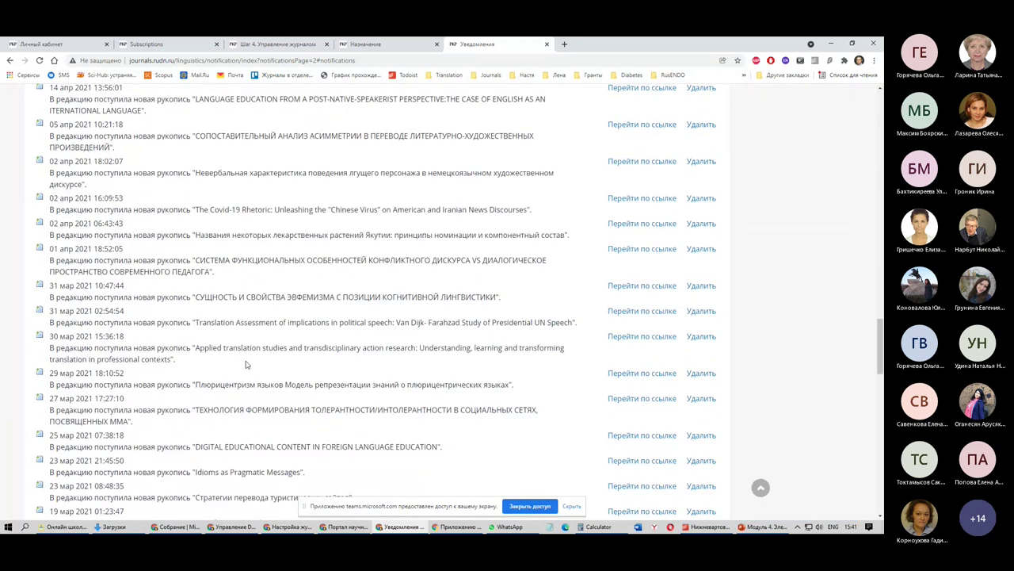
{"action": "scroll", "coordinate": [245, 364], "scroll_direction": "up", "scroll_amount": 15}
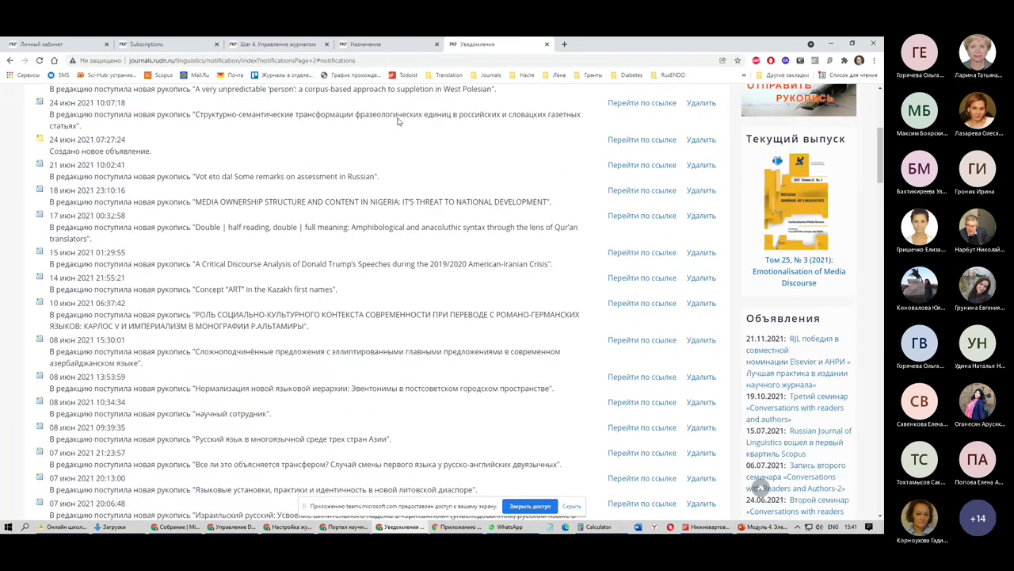
{"action": "scroll", "coordinate": [398, 120], "scroll_direction": "up", "scroll_amount": 5}
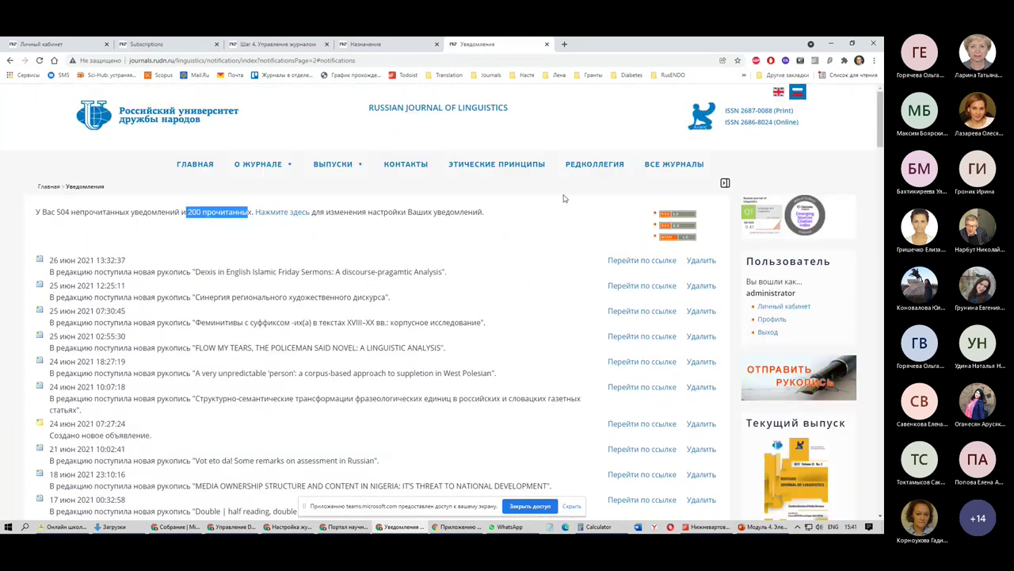
Highlight the first two feed badges beside the notification summary, then clear the selection
{"action": "double_click", "coordinate": [674, 214]}
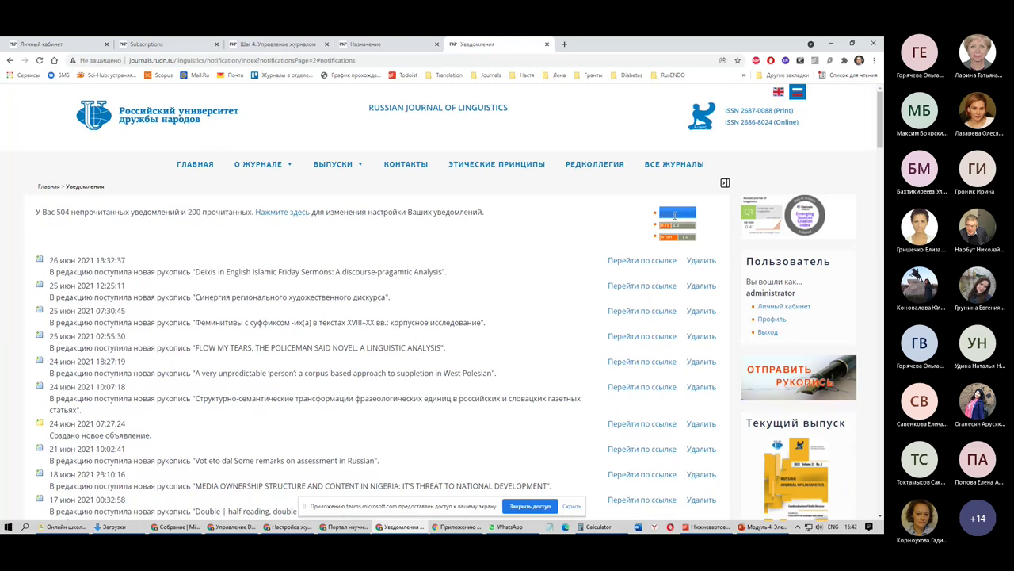
{"action": "left_click", "coordinate": [711, 229]}
{"action": "mouse_move", "coordinate": [711, 229]}
{"action": "left_mouse_down"}
{"action": "mouse_move", "coordinate": [661, 225]}
{"action": "mouse_move", "coordinate": [702, 220]}
{"action": "left_mouse_up"}
{"action": "left_click", "coordinate": [707, 225]}
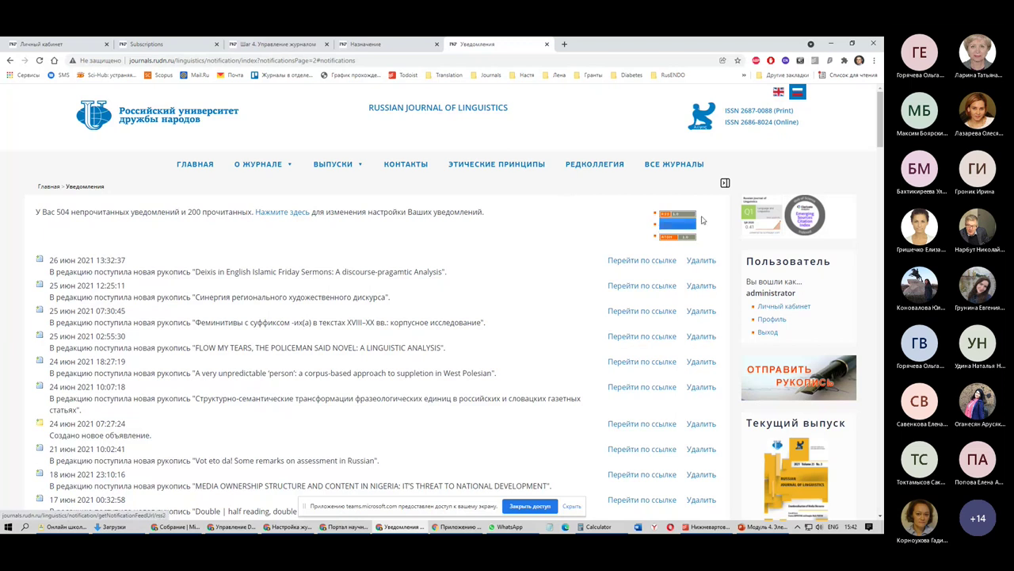
{"action": "left_click", "coordinate": [704, 220]}
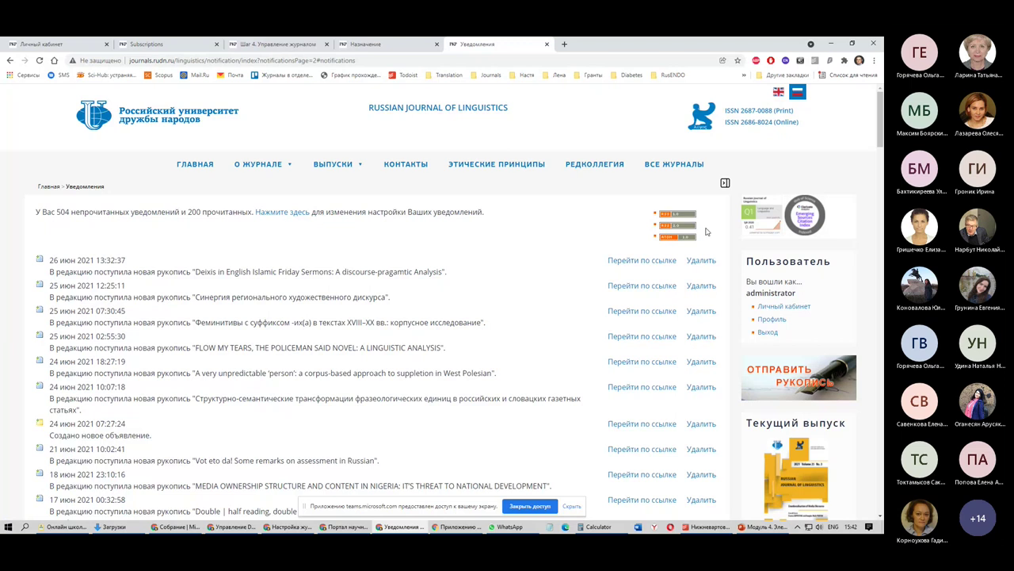
Close the notification list tab and open the notification settings ("Управление") from the personal account
{"action": "left_click", "coordinate": [547, 44]}
{"action": "right_click", "coordinate": [513, 41]}
{"action": "left_click", "coordinate": [115, 42]}
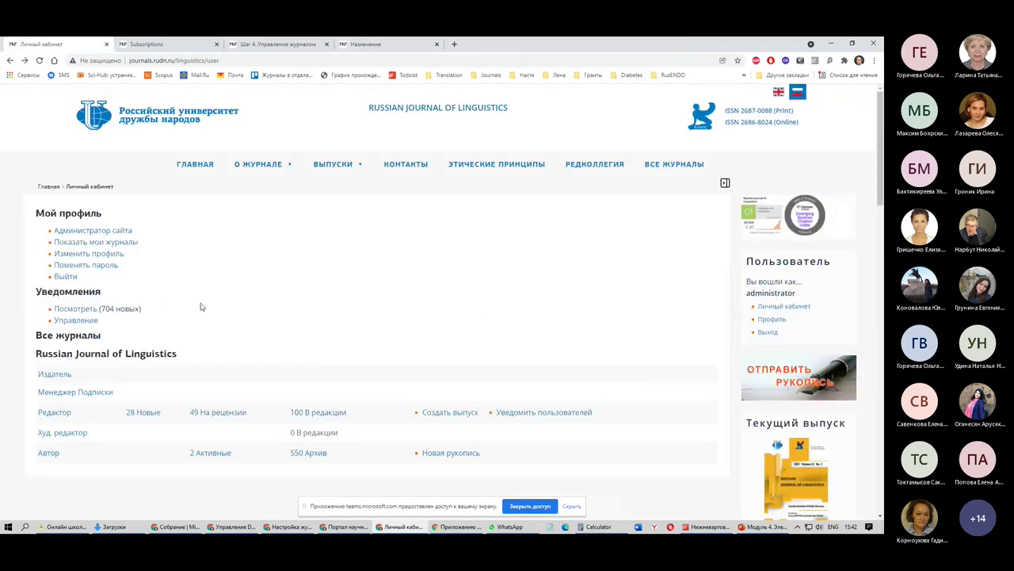
{"action": "left_click", "coordinate": [67, 321]}
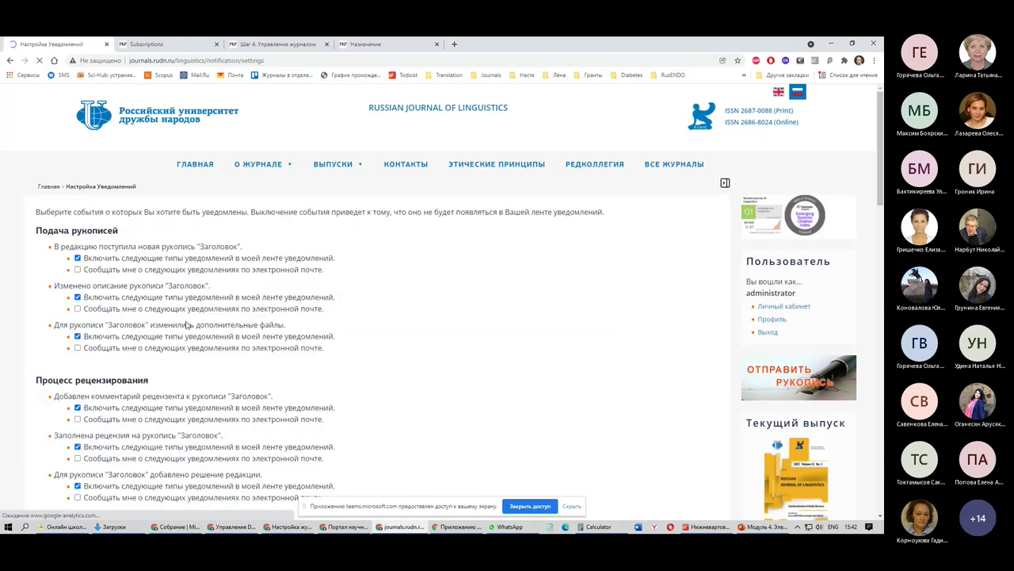
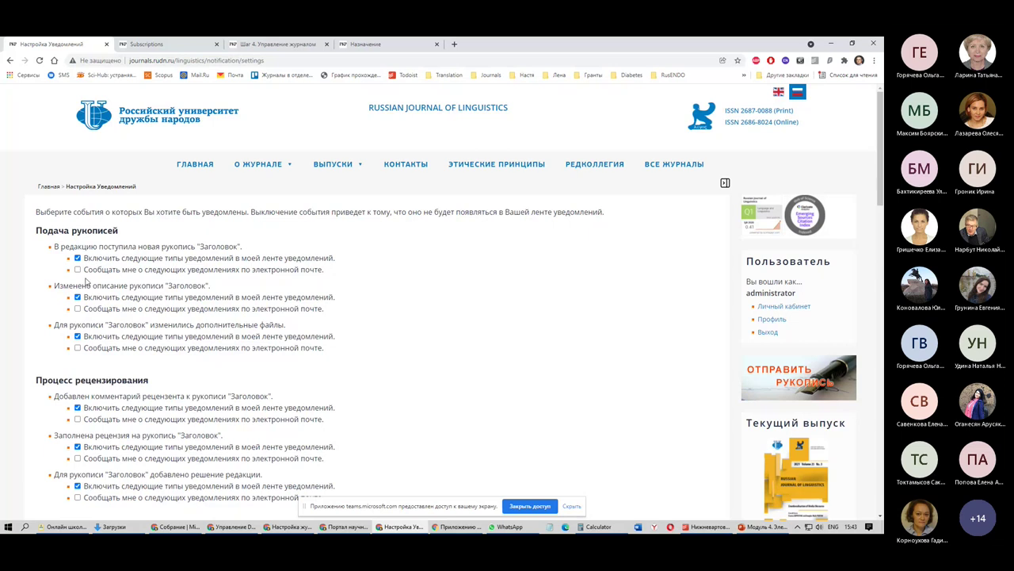
Enable e-mail notifications for all three events under "Подача рукописей" and highlight the first event's e-mail option text
{"action": "scroll", "coordinate": [30, 255], "scroll_direction": "down", "scroll_amount": 1}
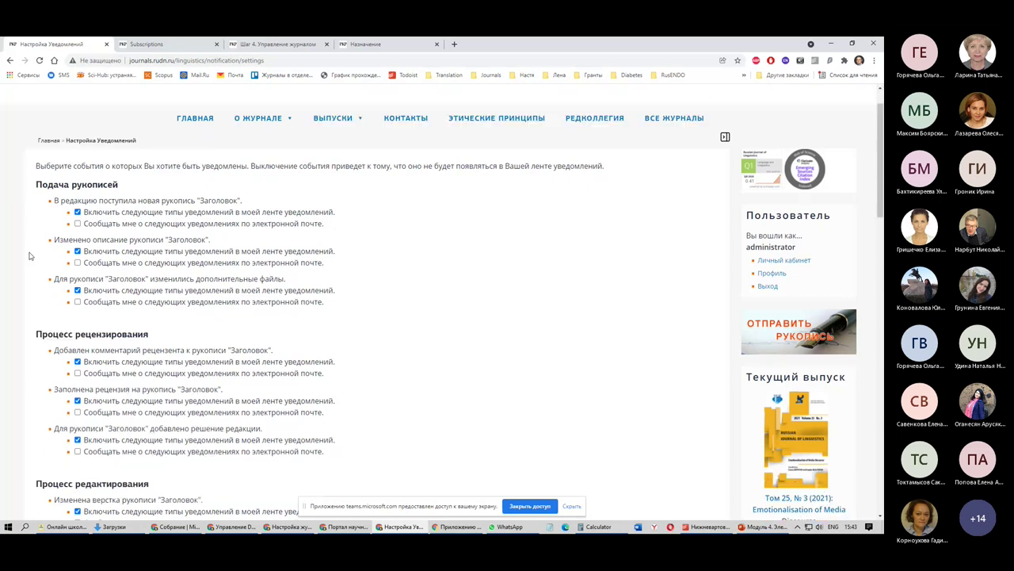
{"action": "mouse_move", "coordinate": [43, 196]}
{"action": "left_mouse_down"}
{"action": "mouse_move", "coordinate": [210, 240]}
{"action": "mouse_move", "coordinate": [320, 308]}
{"action": "mouse_move", "coordinate": [118, 239]}
{"action": "mouse_move", "coordinate": [220, 224]}
{"action": "mouse_move", "coordinate": [60, 184]}
{"action": "left_mouse_up"}
{"action": "left_click", "coordinate": [78, 224]}
{"action": "left_click", "coordinate": [78, 263]}
{"action": "left_click", "coordinate": [77, 302]}
{"action": "left_click", "coordinate": [69, 226]}
{"action": "left_click_drag", "start_coordinate": [69, 226], "coordinate": [237, 229]}
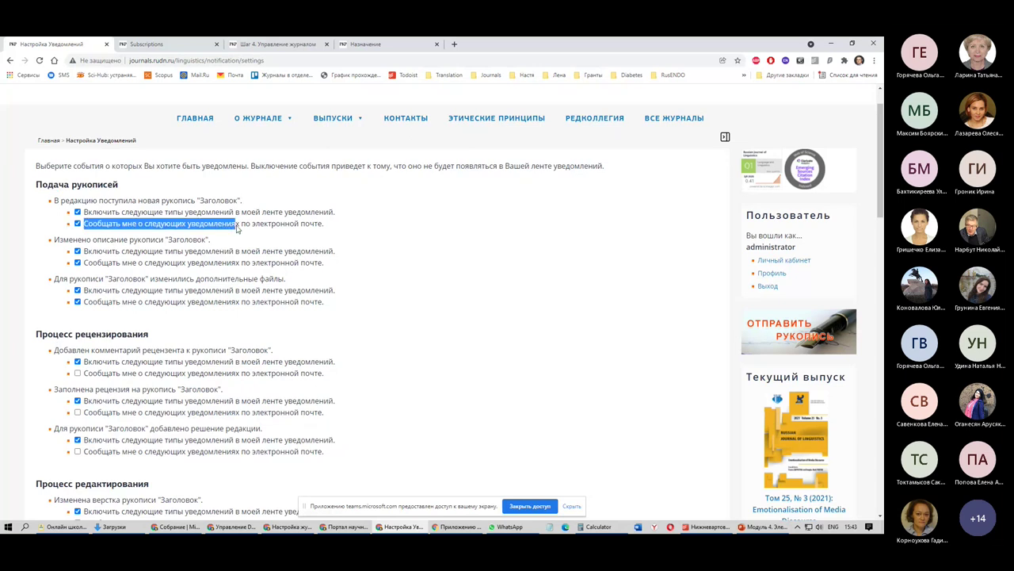
Toggle the new-manuscript e-mail notification off and on, and disable e-mail notifications for changed manuscript descriptions and changed supplementary files
{"action": "left_click", "coordinate": [79, 225]}
{"action": "left_click", "coordinate": [79, 225]}
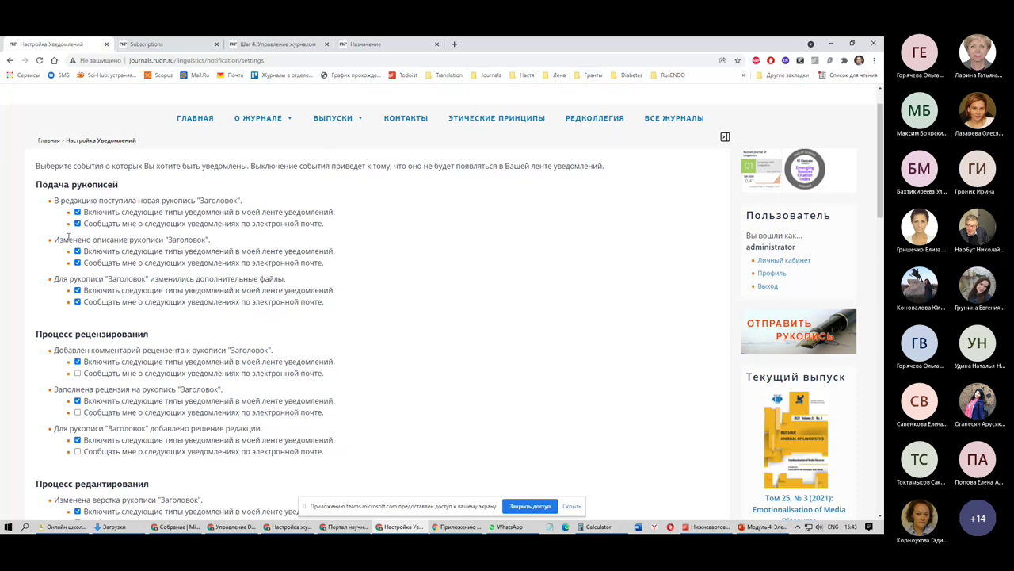
{"action": "left_click", "coordinate": [76, 263]}
{"action": "left_click", "coordinate": [78, 302]}
Enable e-mail notifications for all three events under "Процесс рецензирования" and highlight that section
{"action": "scroll", "coordinate": [153, 295], "scroll_direction": "down", "scroll_amount": 3}
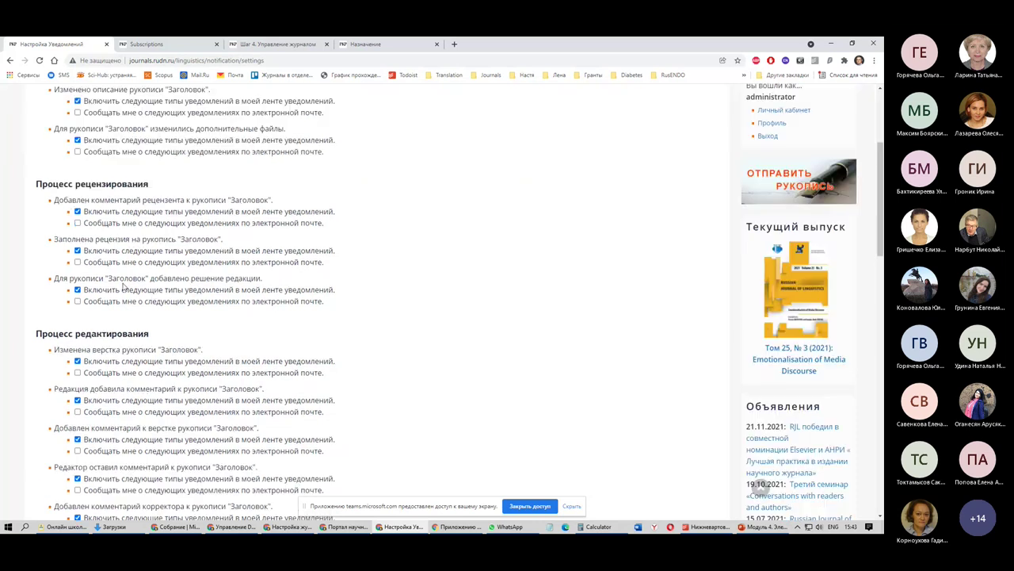
{"action": "left_click", "coordinate": [77, 189]}
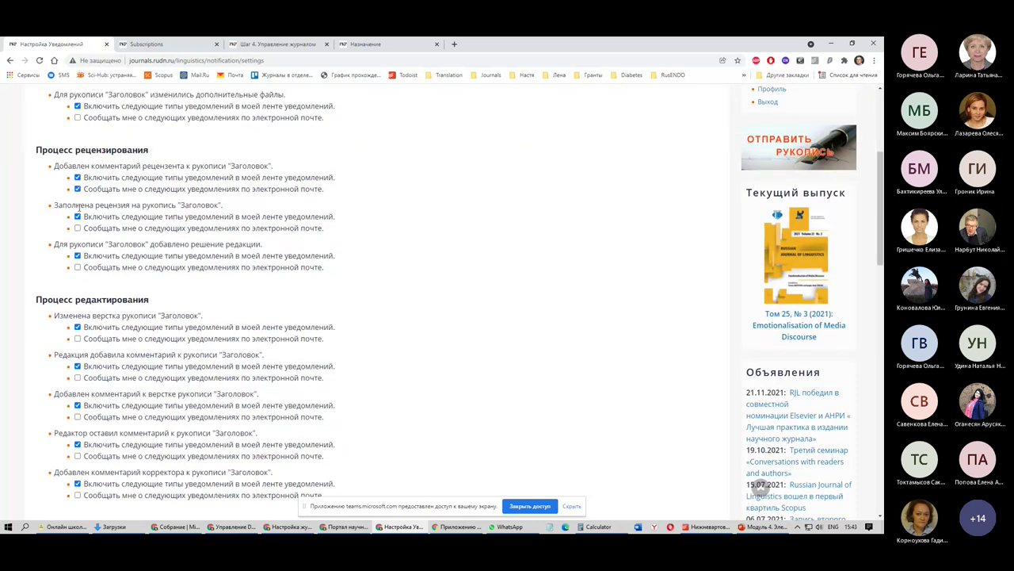
{"action": "left_click", "coordinate": [77, 228]}
{"action": "left_click", "coordinate": [77, 267]}
{"action": "left_click_drag", "start_coordinate": [35, 149], "coordinate": [139, 278]}
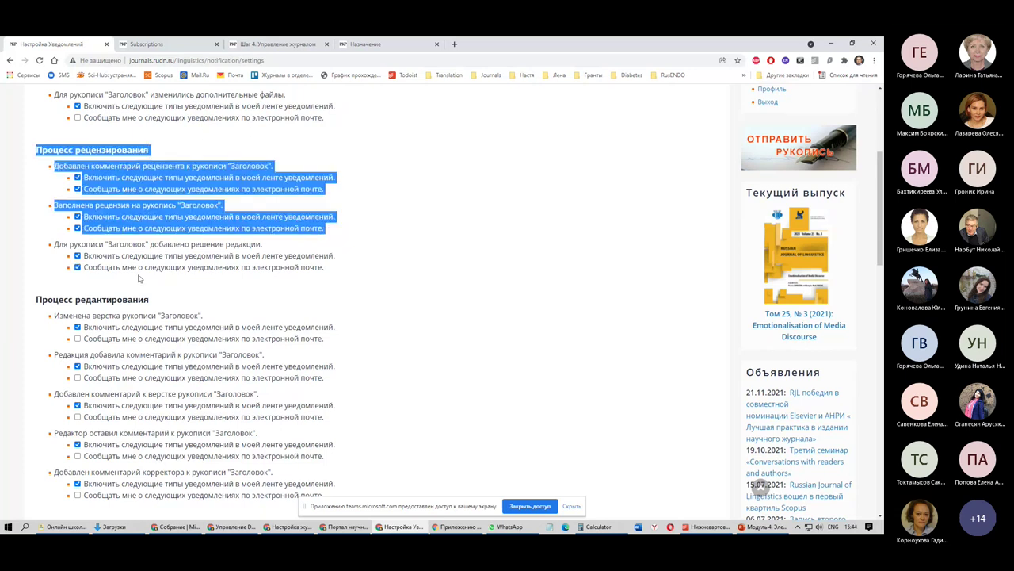
Enable the e-mail notification for a changed manuscript layout under "Процесс редактирования" and highlight the editorial comment event
{"action": "scroll", "coordinate": [139, 277], "scroll_direction": "down", "scroll_amount": 3}
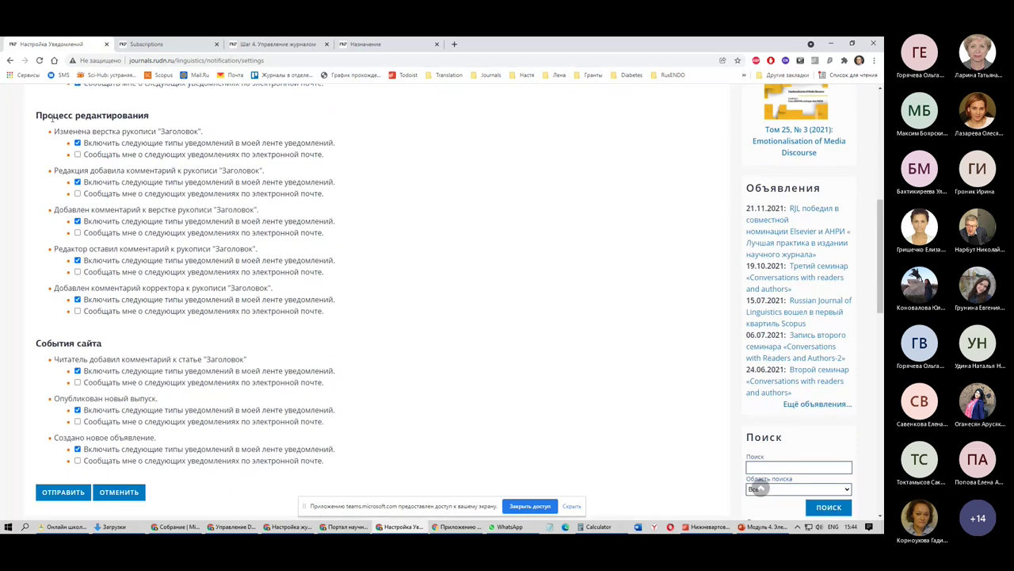
{"action": "left_click", "coordinate": [78, 156]}
{"action": "left_click_drag", "start_coordinate": [54, 177], "coordinate": [264, 172]}
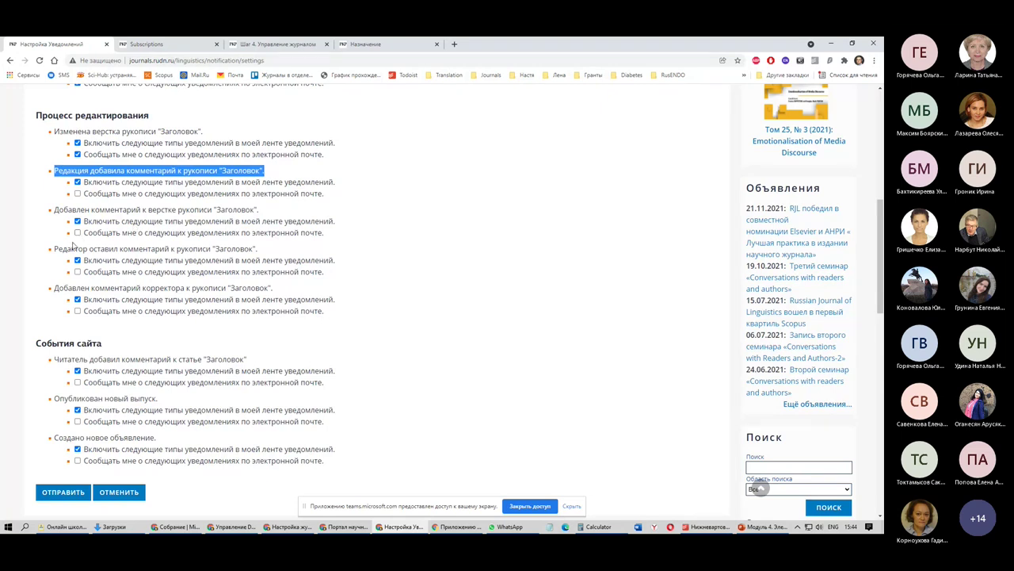
Enable e-mail notifications for a published issue and a new announcement under "События сайта", and submit the notification settings
{"action": "scroll", "coordinate": [63, 321], "scroll_direction": "down", "scroll_amount": 1}
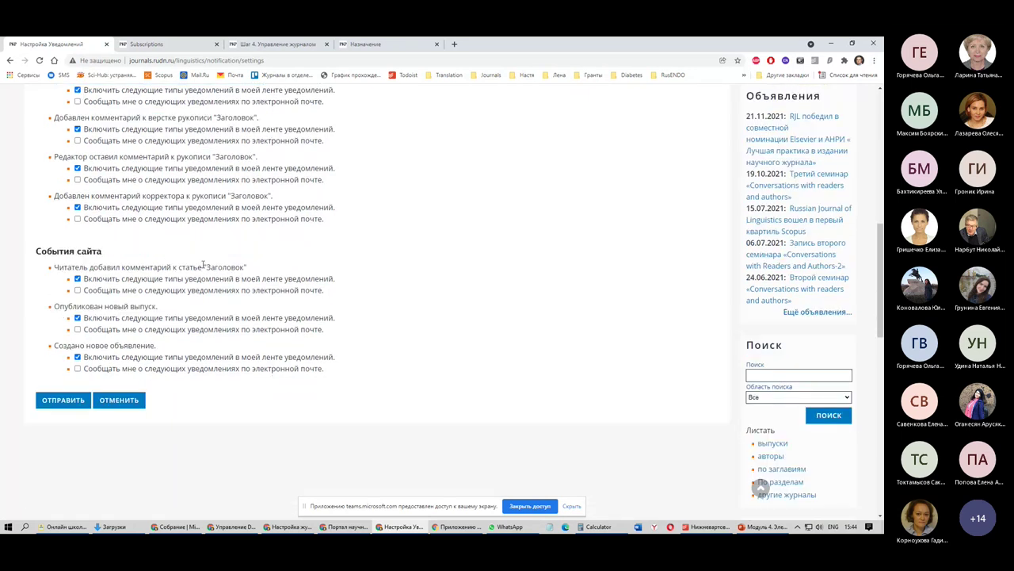
{"action": "left_click", "coordinate": [145, 290]}
{"action": "left_click", "coordinate": [77, 329]}
{"action": "left_click", "coordinate": [77, 369]}
{"action": "left_click", "coordinate": [81, 405]}
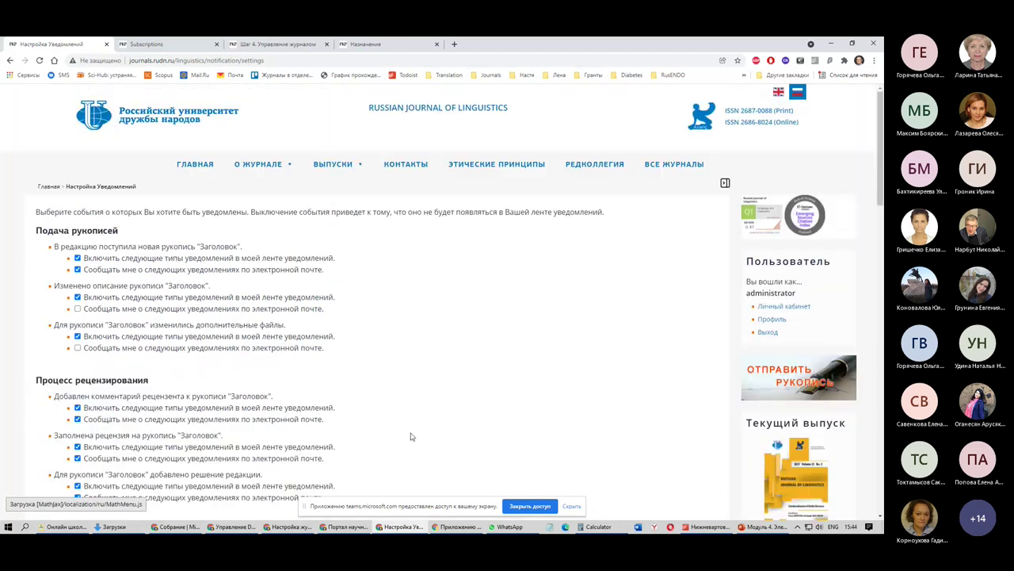
Review the submitted notification settings and highlight the e-mail option of the new-manuscript event
{"action": "scroll", "coordinate": [140, 347], "scroll_direction": "down", "scroll_amount": 3}
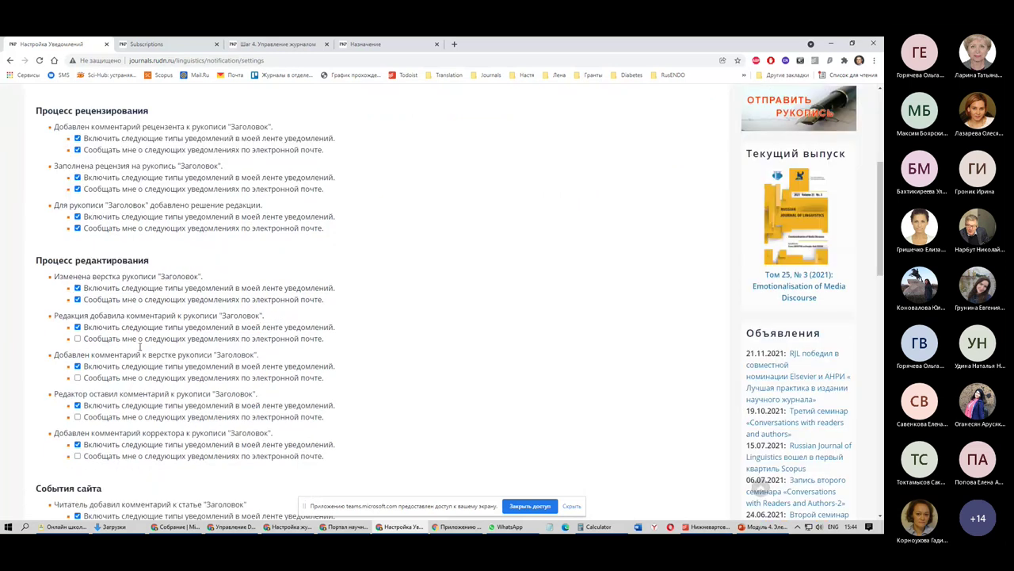
{"action": "scroll", "coordinate": [140, 346], "scroll_direction": "up", "scroll_amount": 2}
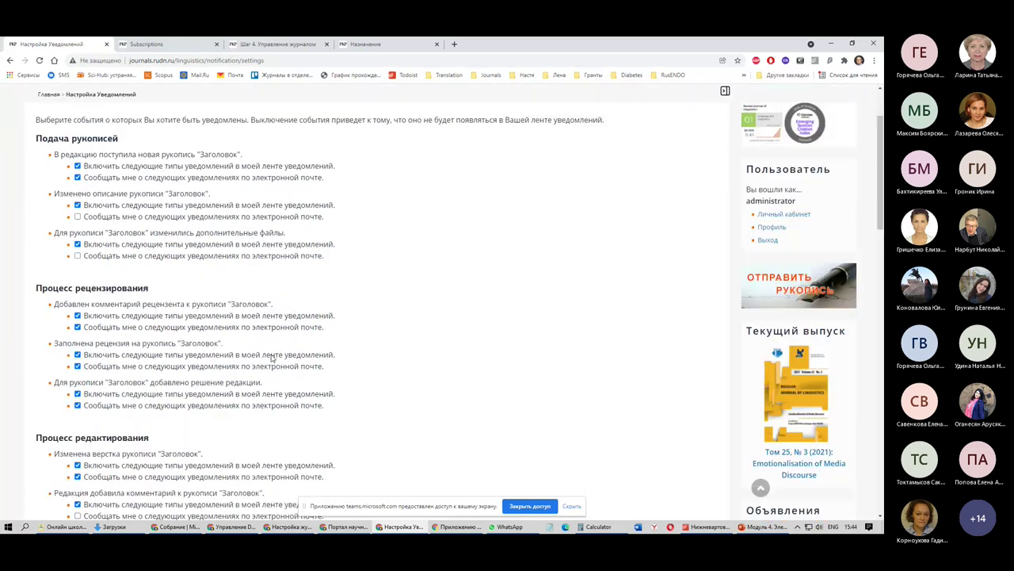
{"action": "scroll", "coordinate": [230, 349], "scroll_direction": "up", "scroll_amount": 1}
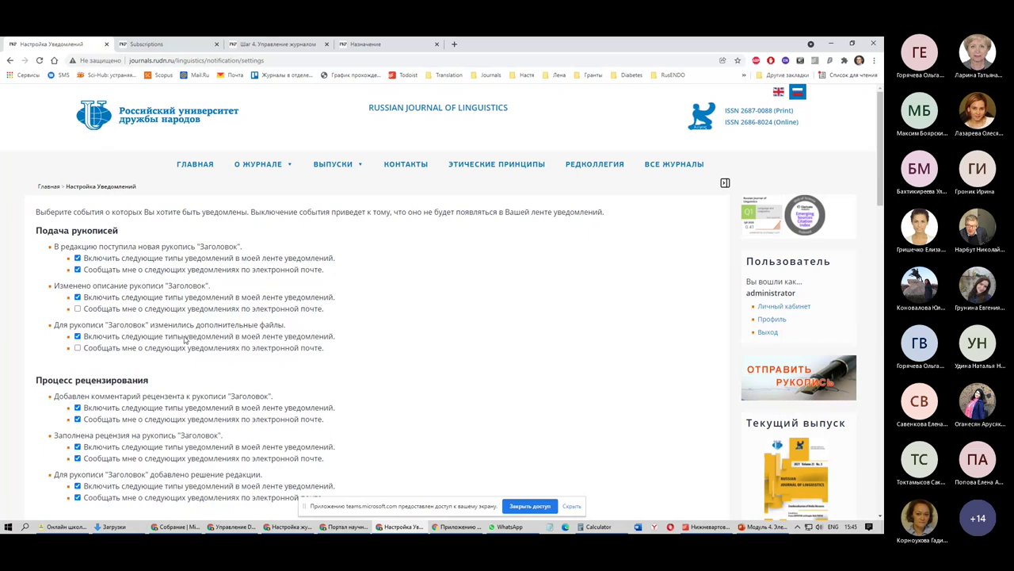
{"action": "left_click_drag", "start_coordinate": [325, 270], "coordinate": [118, 273]}
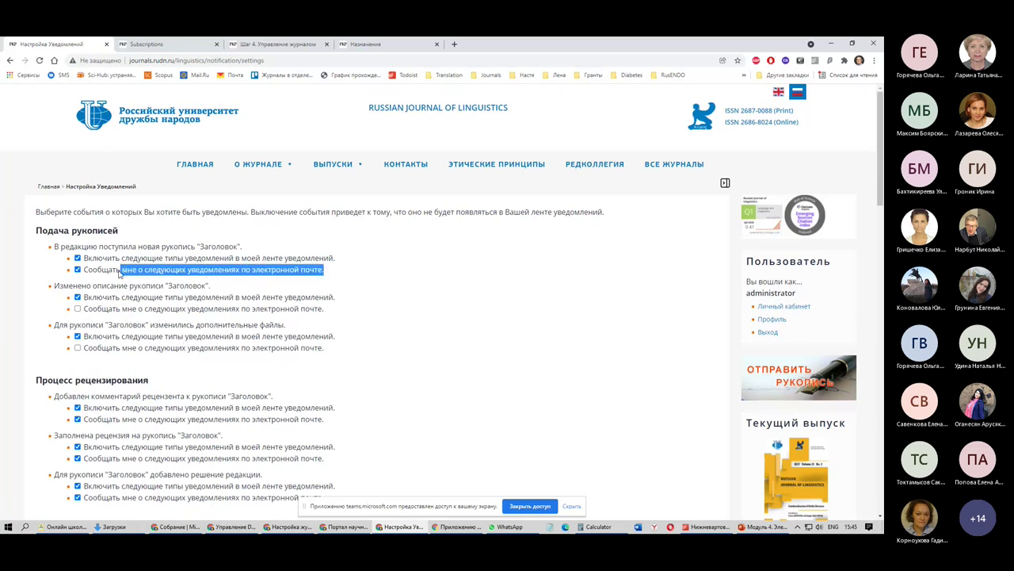
{"action": "left_click_drag", "start_coordinate": [118, 273], "coordinate": [87, 270]}
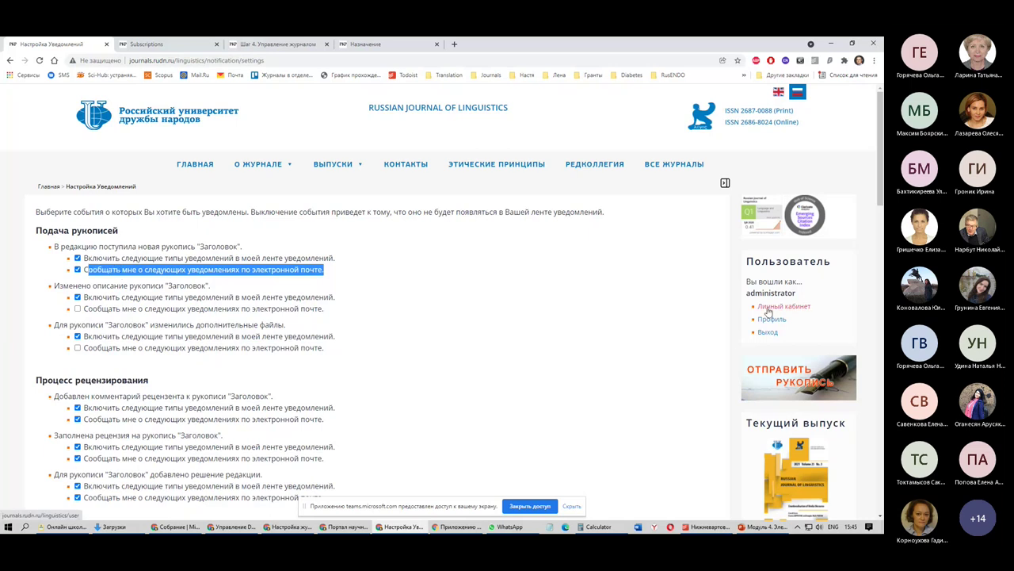
Open the personal account and highlight the links under "Мой профиль", including "Изменить профиль"
{"action": "left_click", "coordinate": [767, 311]}
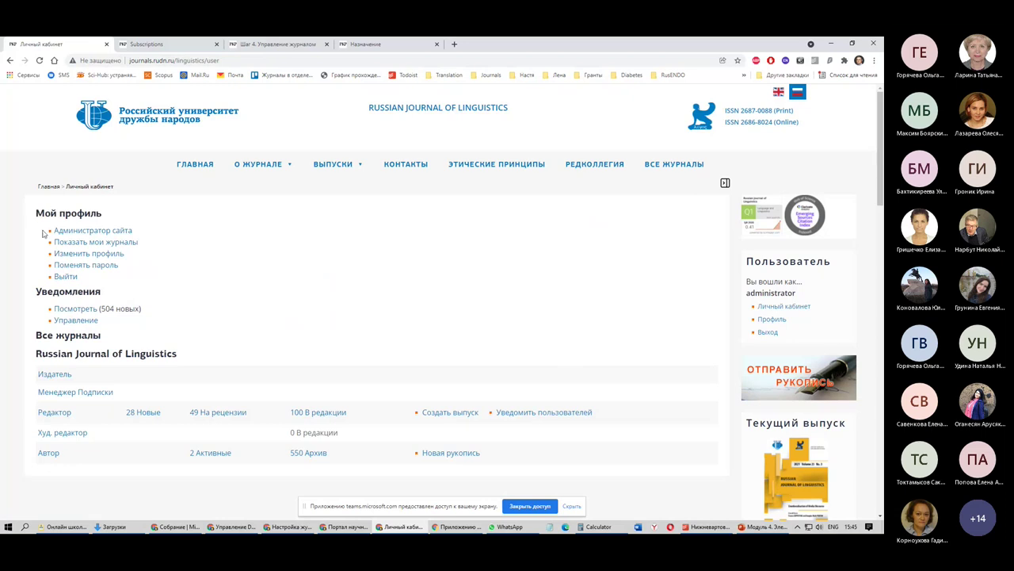
{"action": "left_click_drag", "start_coordinate": [44, 232], "coordinate": [143, 282]}
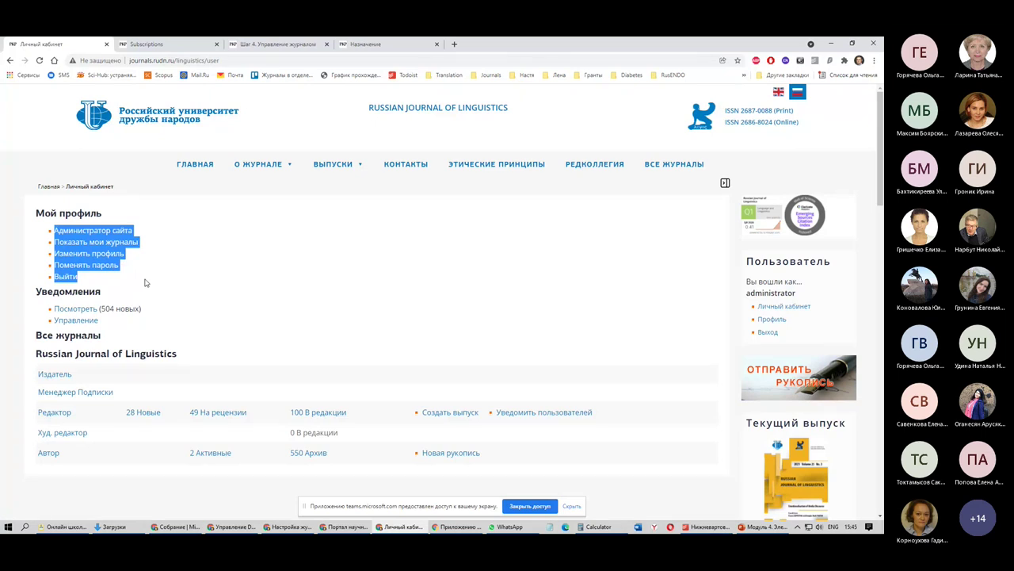
{"action": "left_click", "coordinate": [167, 255]}
{"action": "left_click_drag", "start_coordinate": [139, 241], "coordinate": [129, 236]}
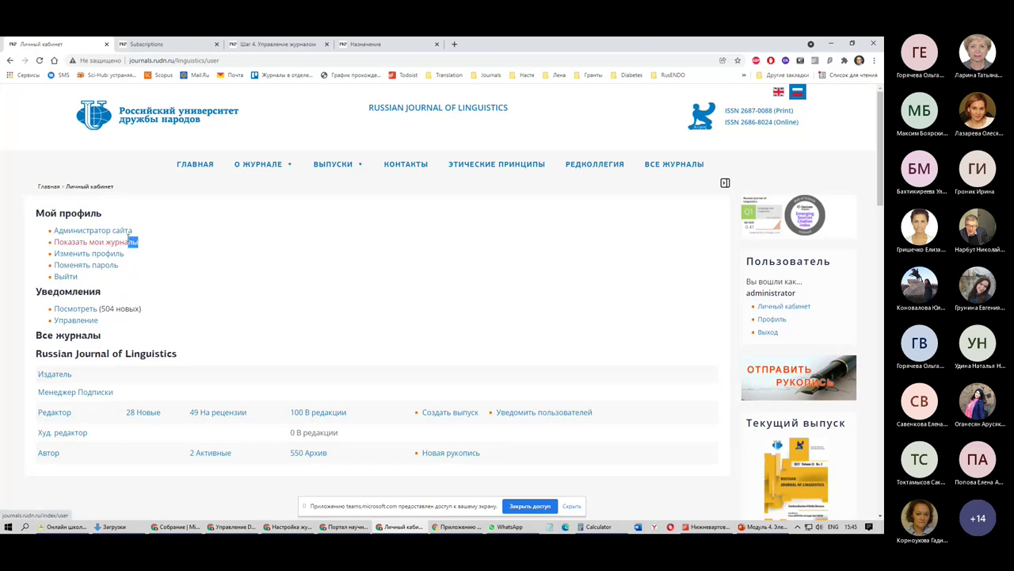
{"action": "left_click", "coordinate": [175, 253]}
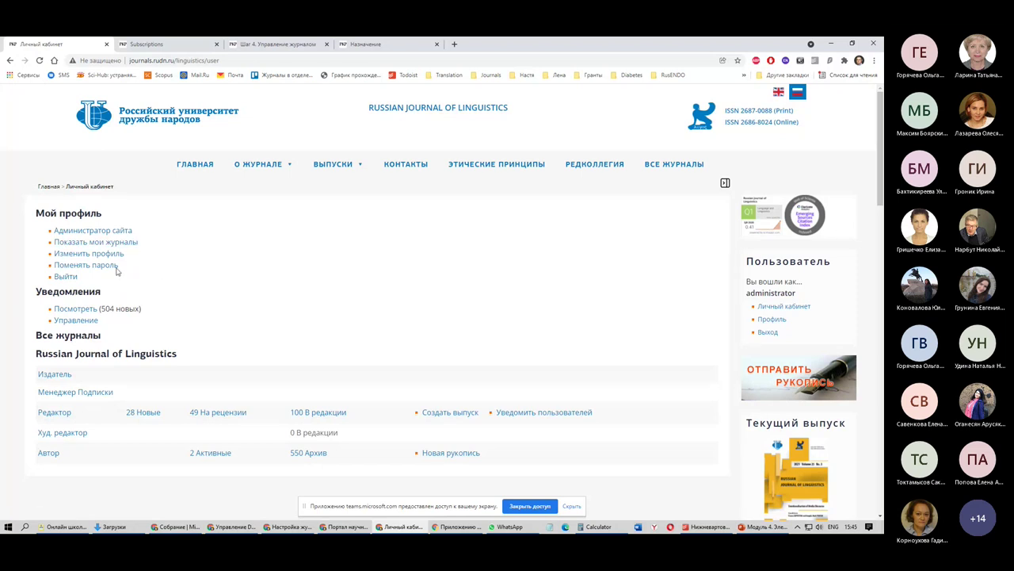
{"action": "left_click_drag", "start_coordinate": [46, 255], "coordinate": [135, 259]}
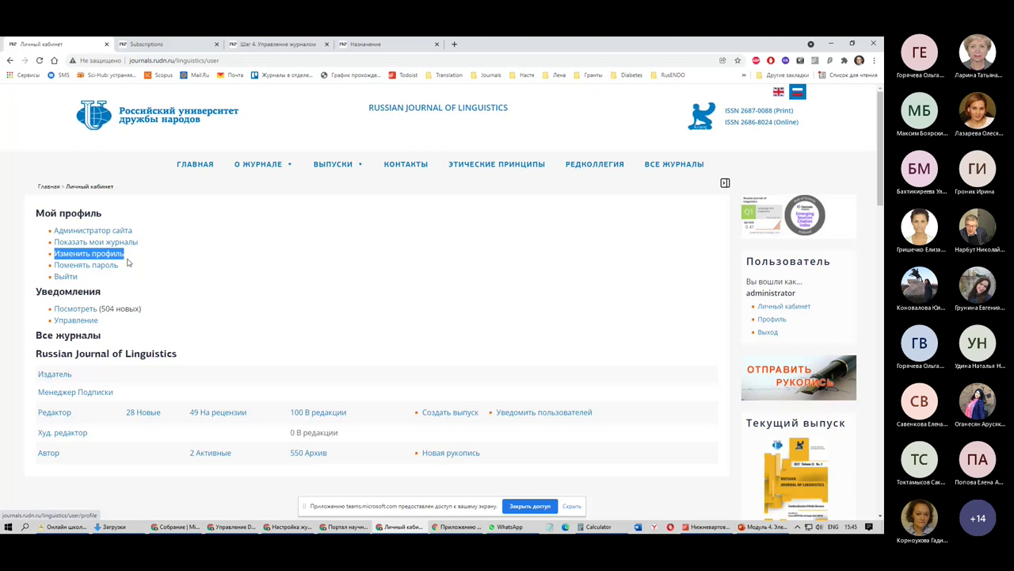
{"action": "left_click", "coordinate": [125, 262]}
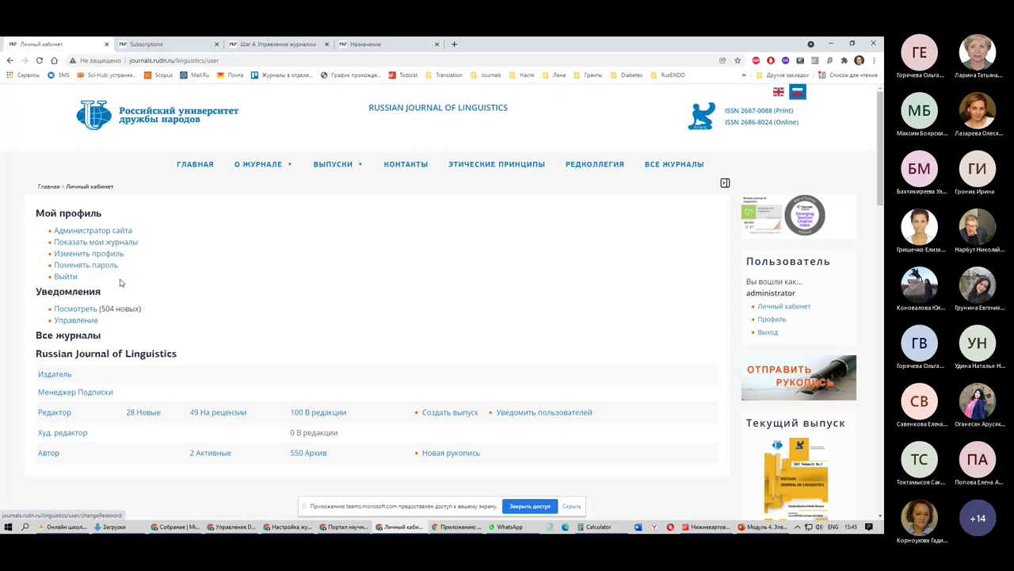
{"action": "left_click_drag", "start_coordinate": [120, 282], "coordinate": [46, 275]}
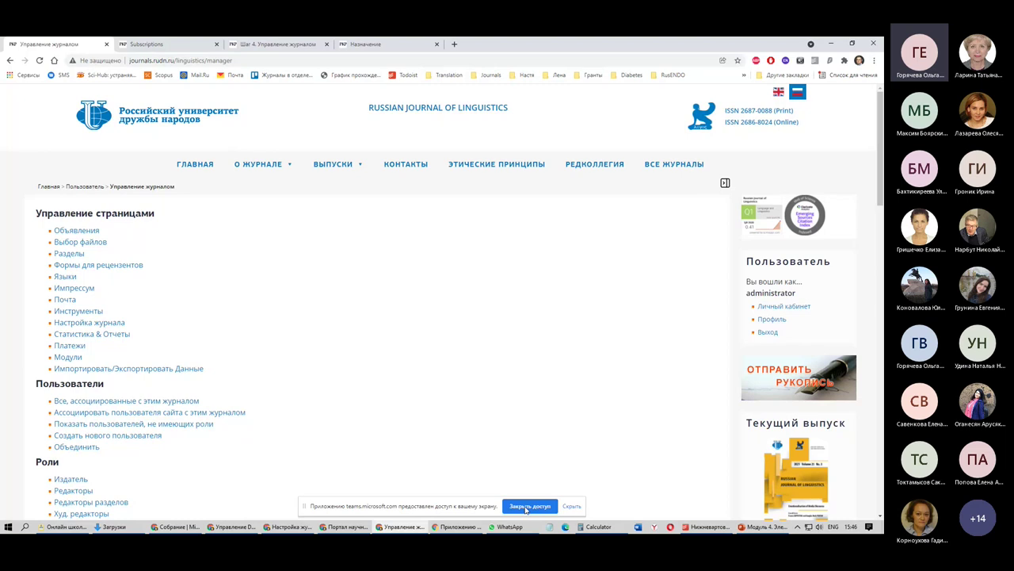
Return to the personal account and open the "Редактор" role page of the Russian Journal of Linguistics
{"action": "left_click", "coordinate": [528, 506]}
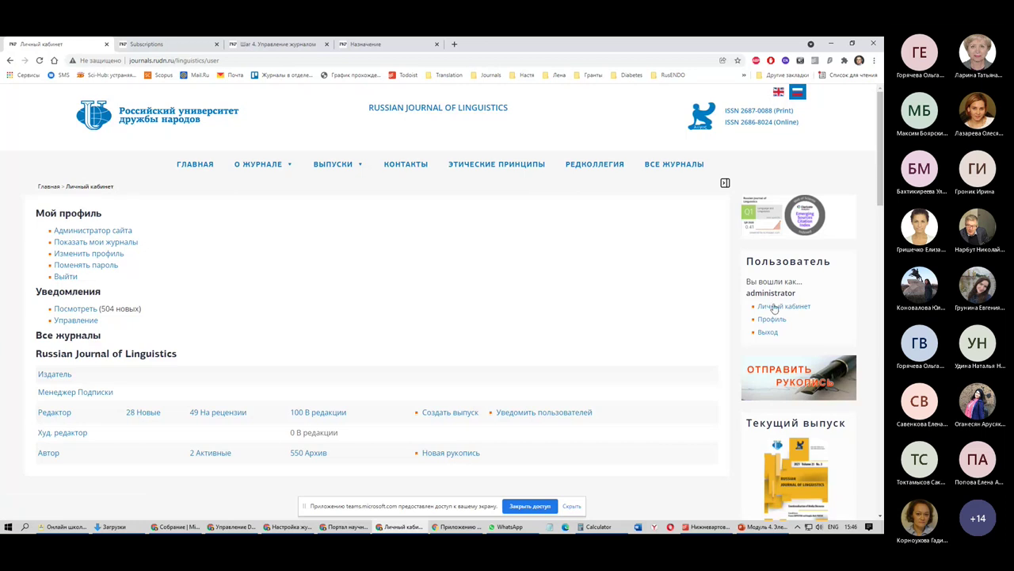
{"action": "scroll", "coordinate": [276, 326], "scroll_direction": "down", "scroll_amount": 1}
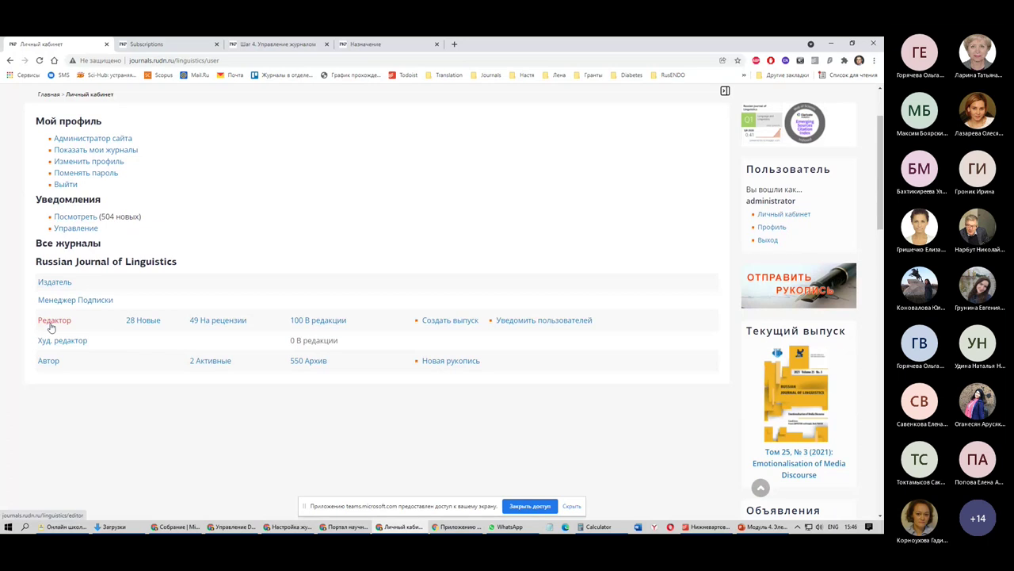
{"action": "left_click", "coordinate": [51, 322]}
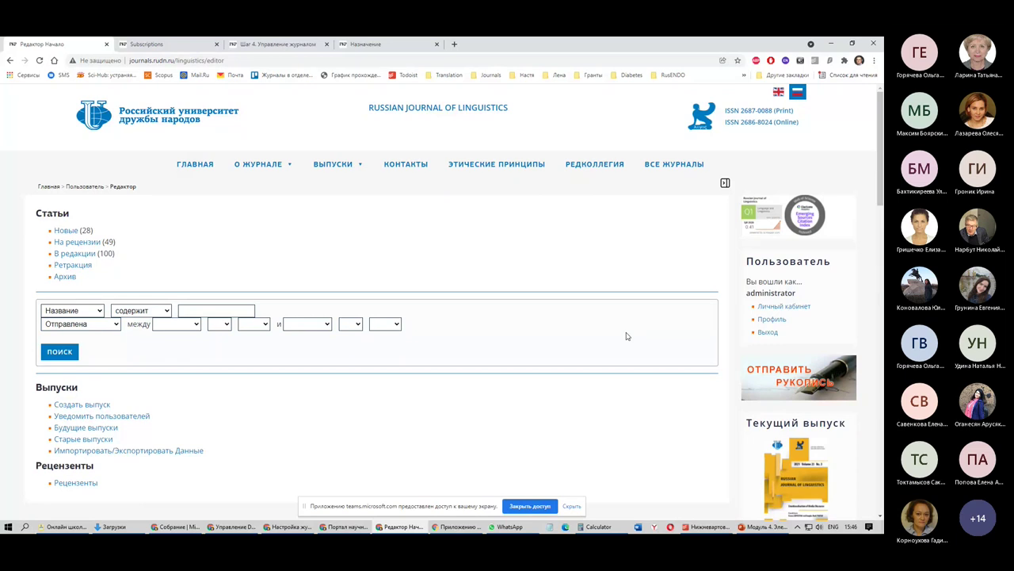
Highlight the "Выпуски" heading and its "Уведомить пользователей" link on the editor page
{"action": "scroll", "coordinate": [396, 406], "scroll_direction": "down", "scroll_amount": 1}
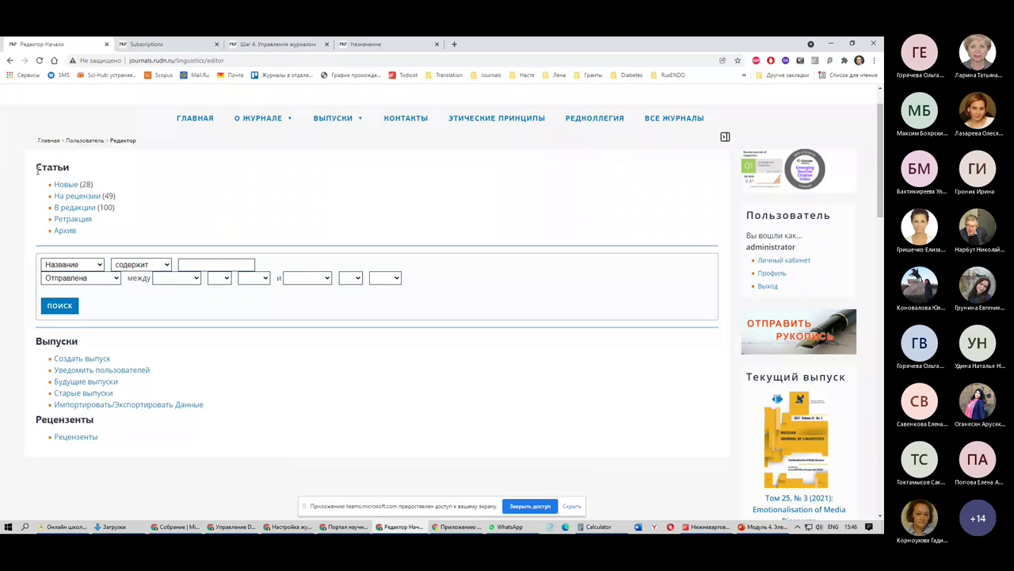
{"action": "left_click_drag", "start_coordinate": [36, 342], "coordinate": [75, 341]}
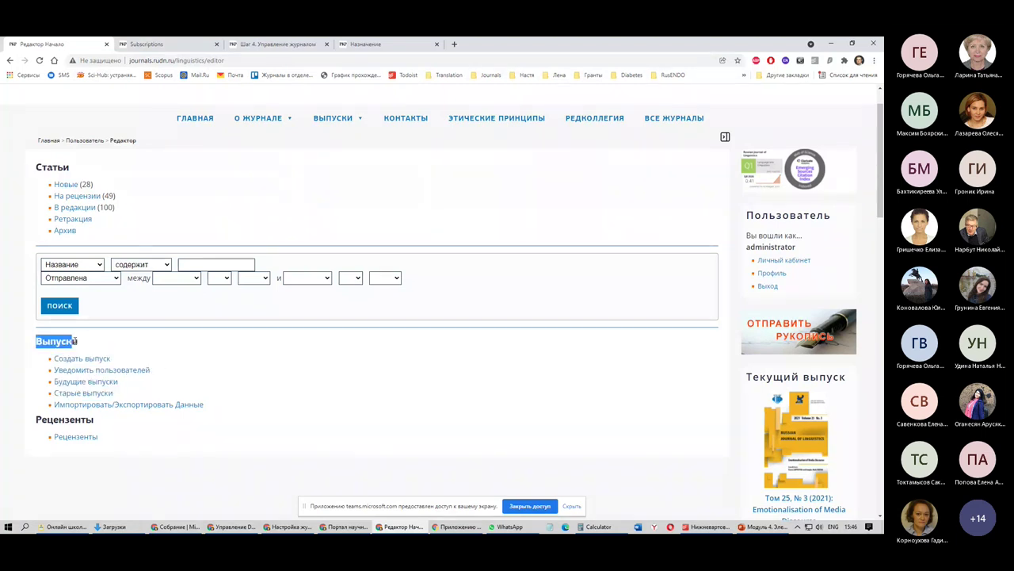
{"action": "left_click", "coordinate": [173, 370]}
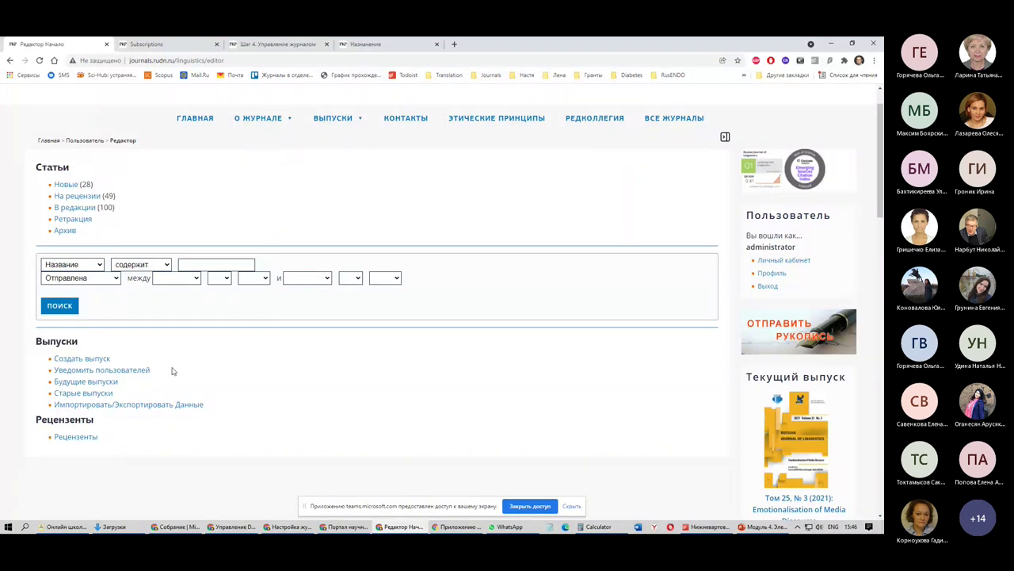
{"action": "triple_click", "coordinate": [172, 370]}
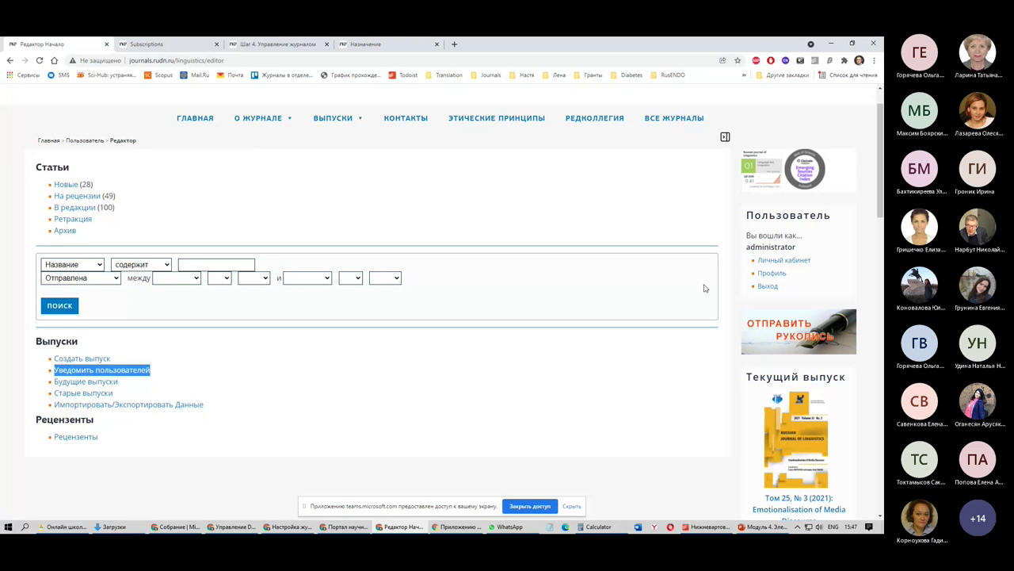
Open the "Редакторы" role list from the publisher page ("Издатель") and select all the listed users
{"action": "left_click", "coordinate": [763, 262]}
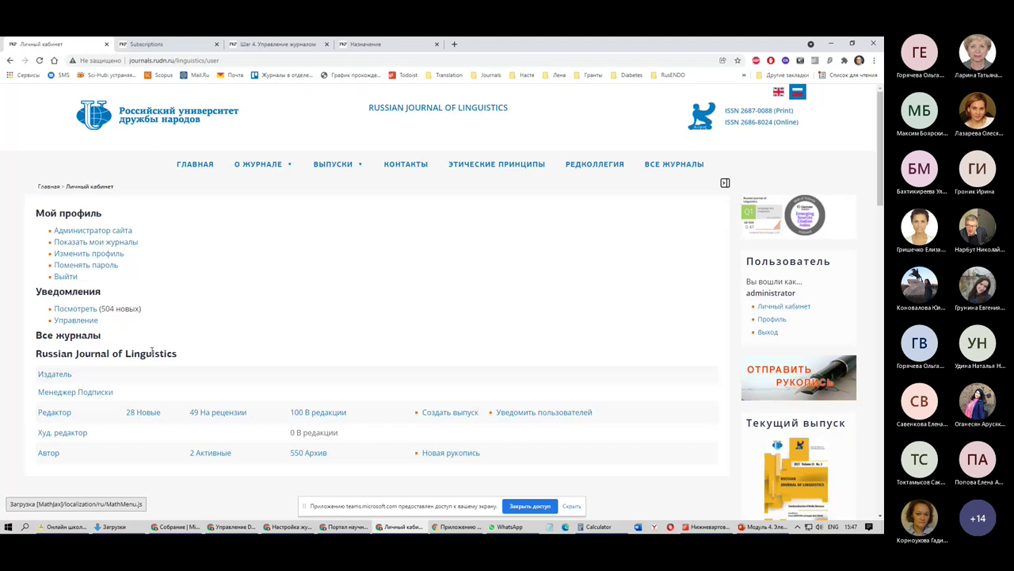
{"action": "left_click", "coordinate": [50, 378]}
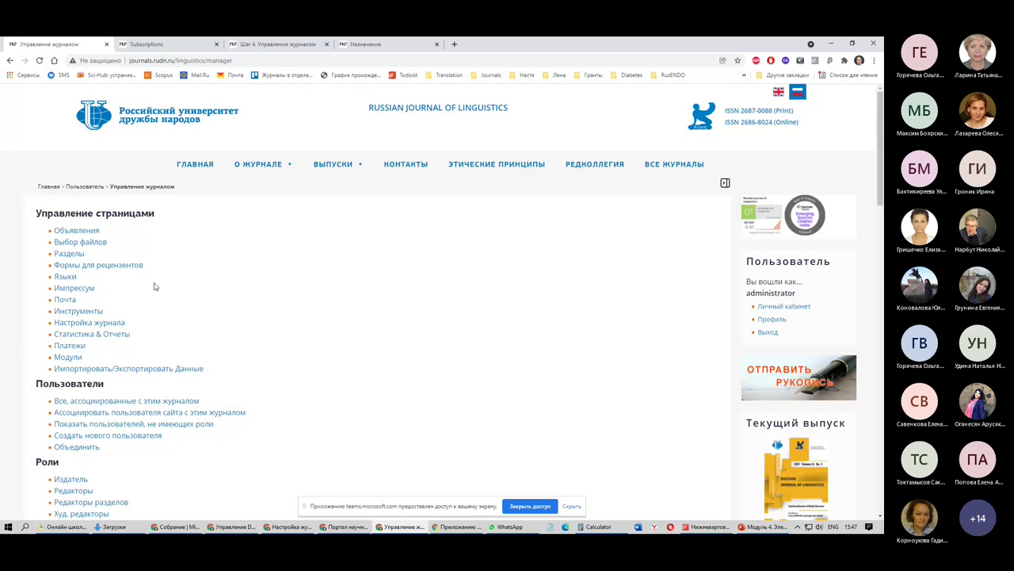
{"action": "scroll", "coordinate": [324, 378], "scroll_direction": "down", "scroll_amount": 2}
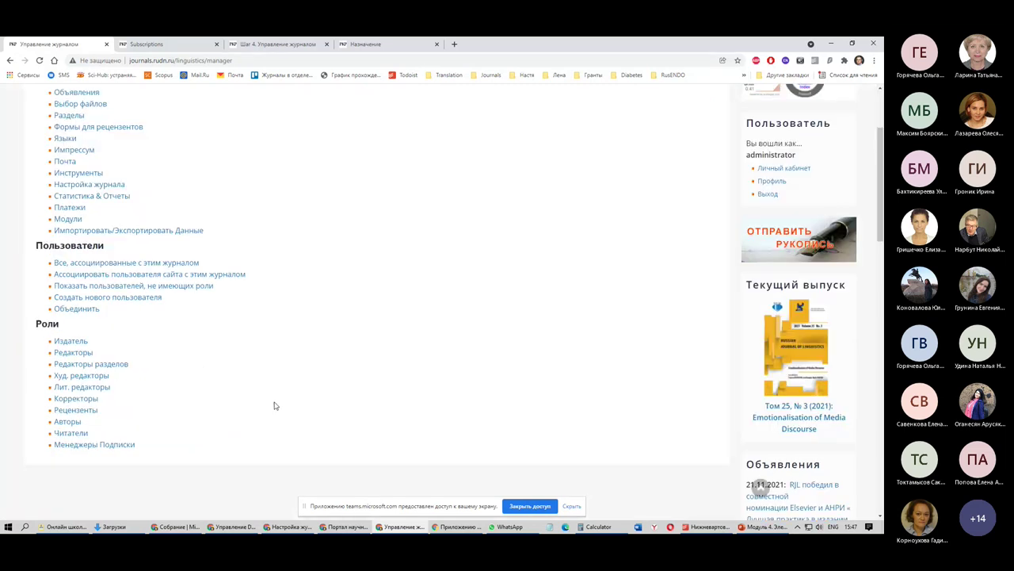
{"action": "left_click", "coordinate": [71, 354]}
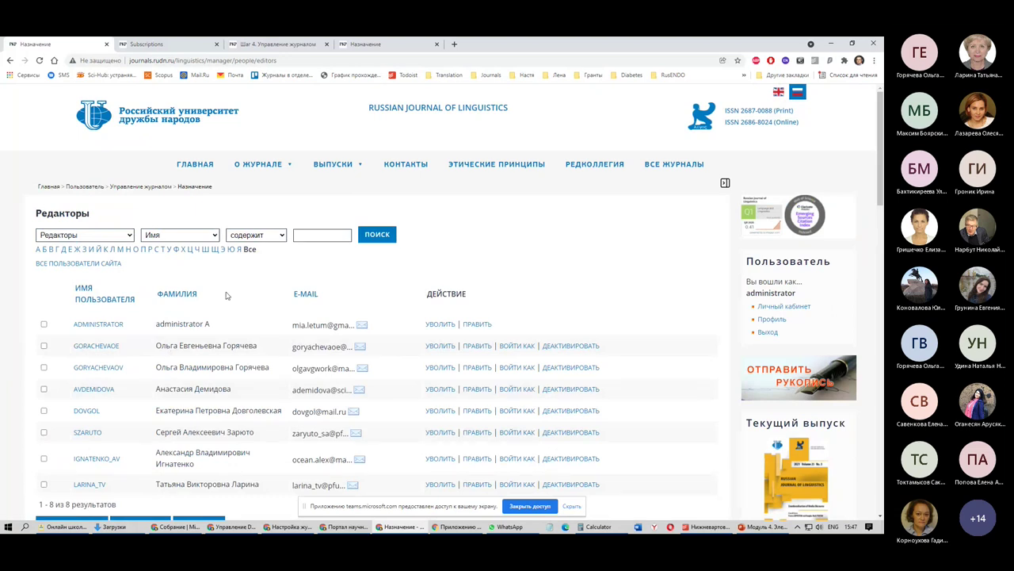
{"action": "scroll", "coordinate": [119, 364], "scroll_direction": "down", "scroll_amount": 2}
{"action": "left_click", "coordinate": [143, 386]}
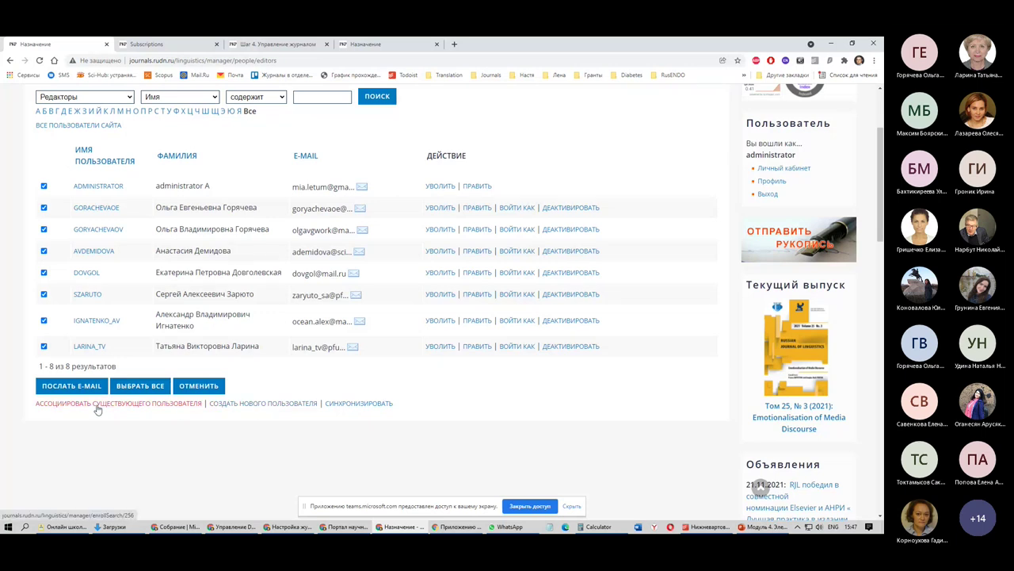
Start an e-mail to the selected editors and examine its blind-copy recipients and the message body
{"action": "left_click", "coordinate": [79, 386]}
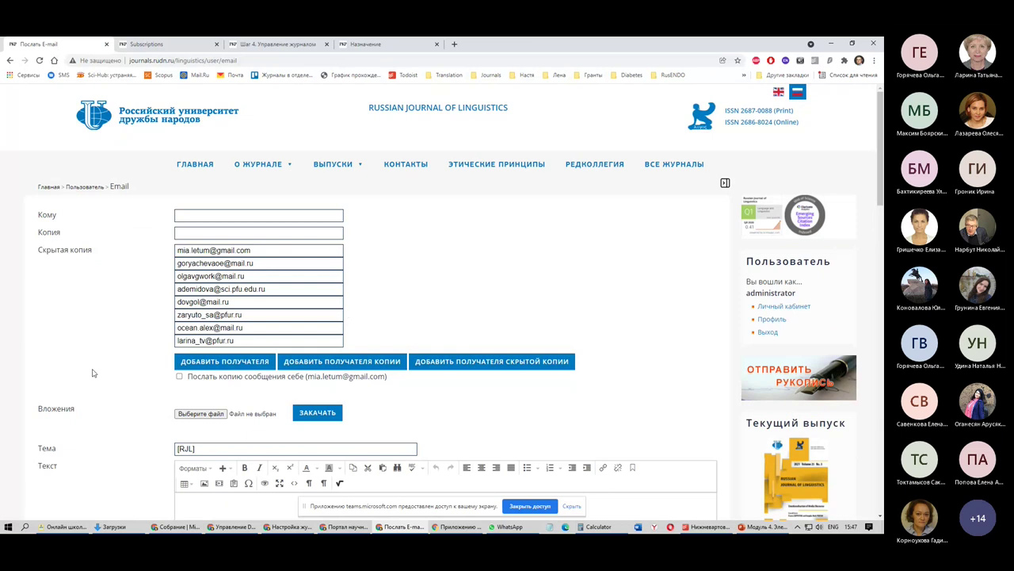
{"action": "scroll", "coordinate": [92, 373], "scroll_direction": "down", "scroll_amount": 1}
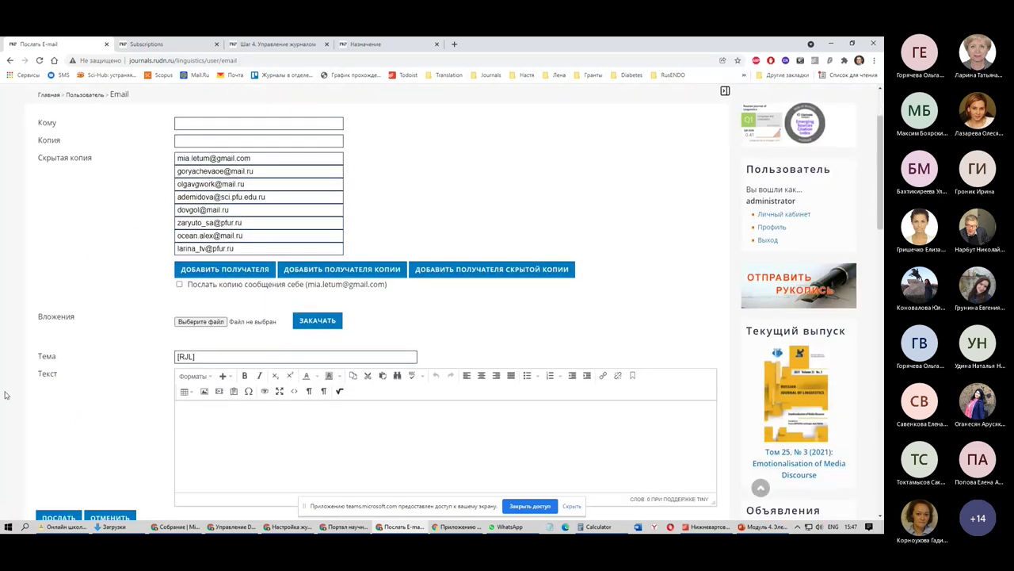
{"action": "left_click", "coordinate": [199, 184]}
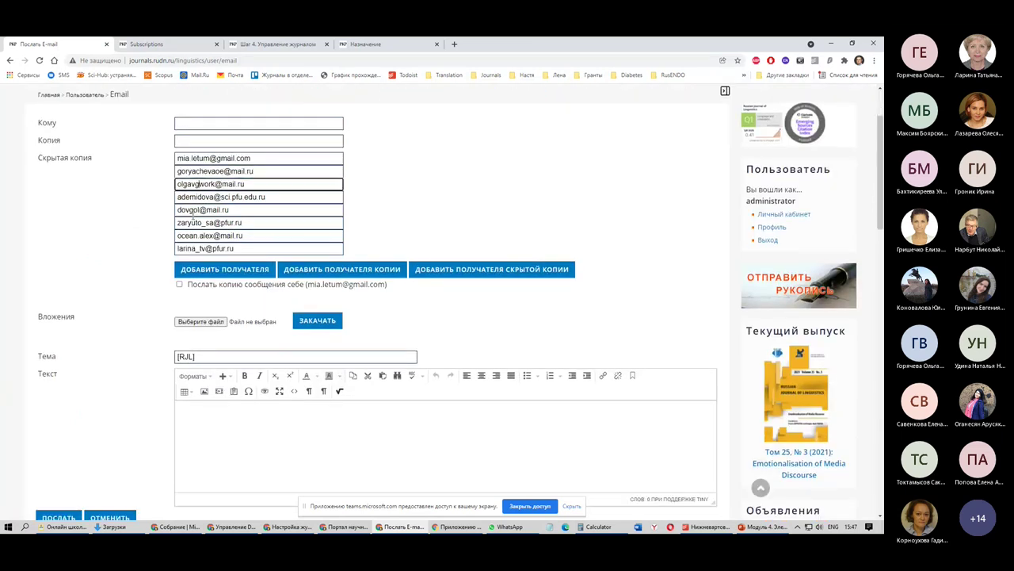
{"action": "left_click", "coordinate": [192, 210]}
{"action": "left_click", "coordinate": [237, 442]}
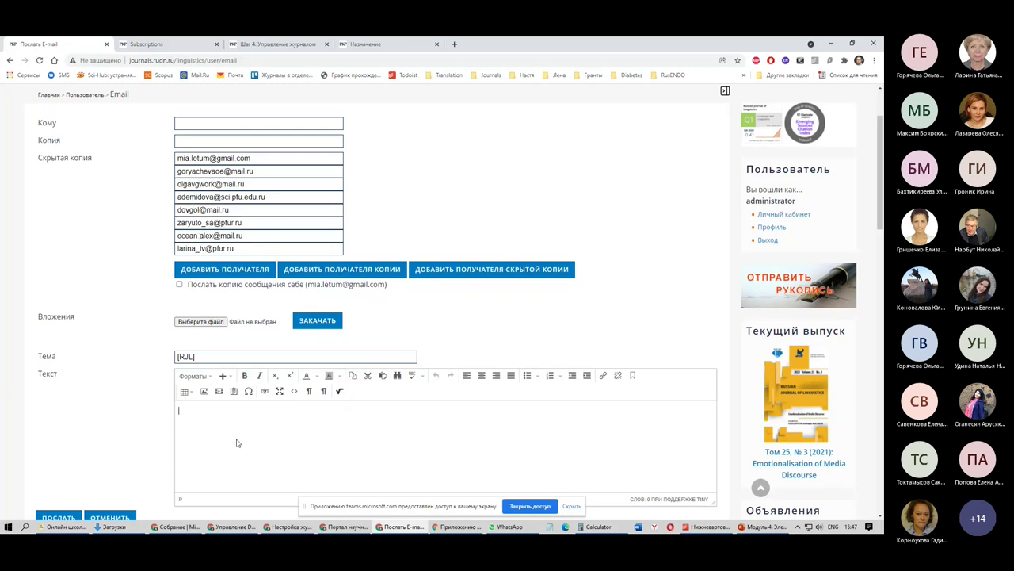
{"action": "scroll", "coordinate": [236, 442], "scroll_direction": "up", "scroll_amount": 1}
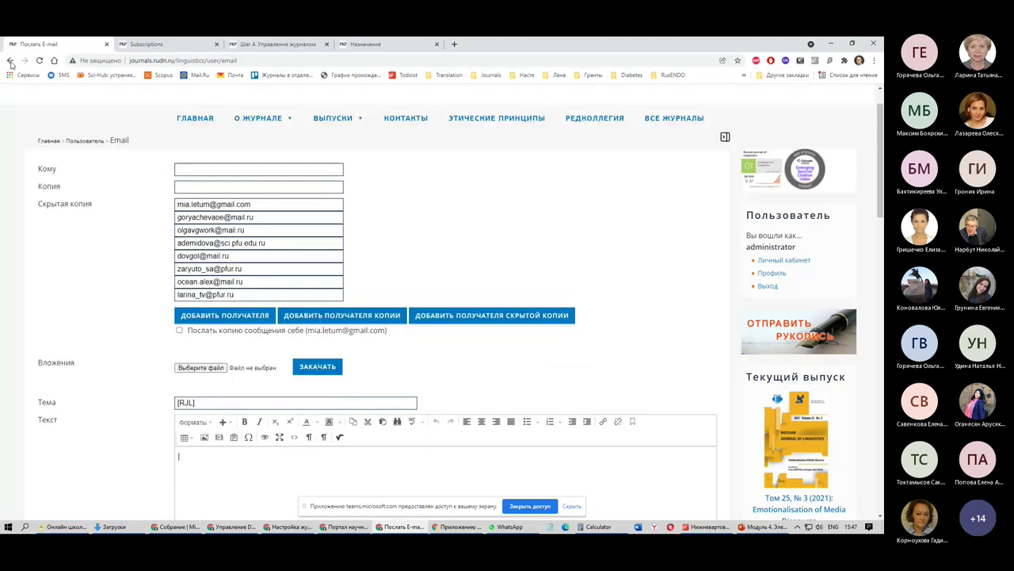
Return to the journal management page and open the "Авторы" role list through the list of all site users
{"action": "left_click", "coordinate": [10, 61]}
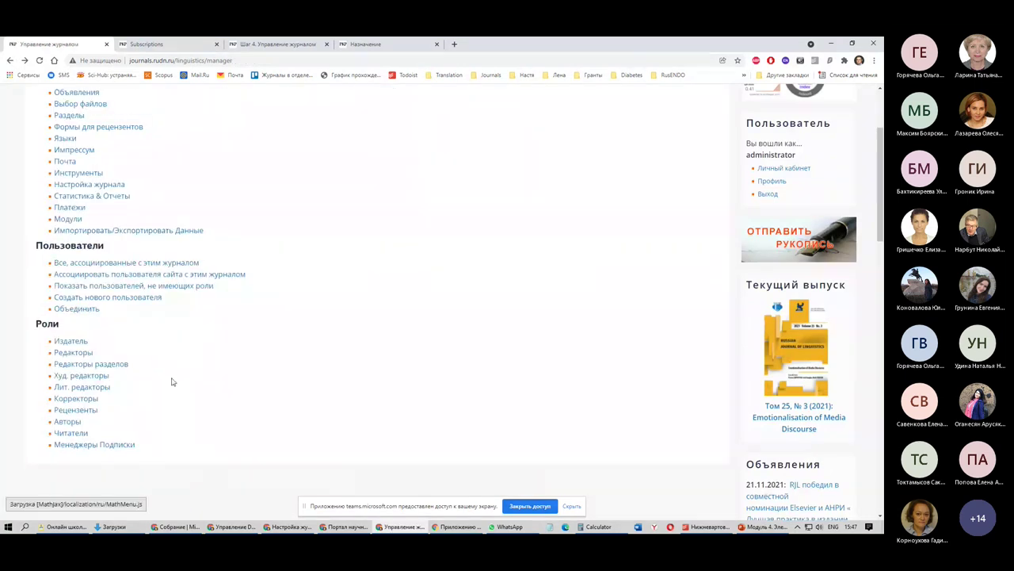
{"action": "left_click", "coordinate": [96, 276]}
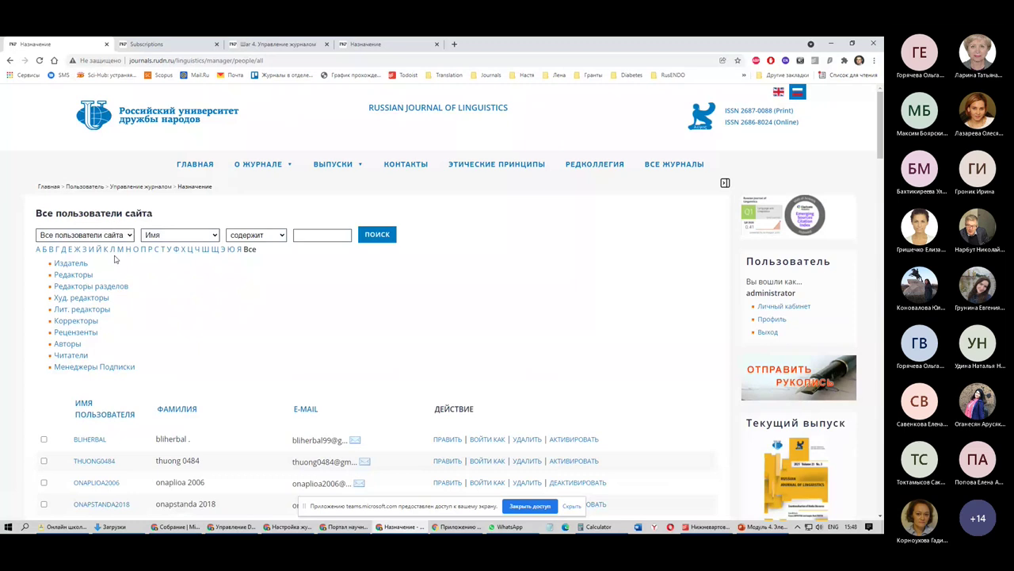
{"action": "left_click", "coordinate": [68, 346]}
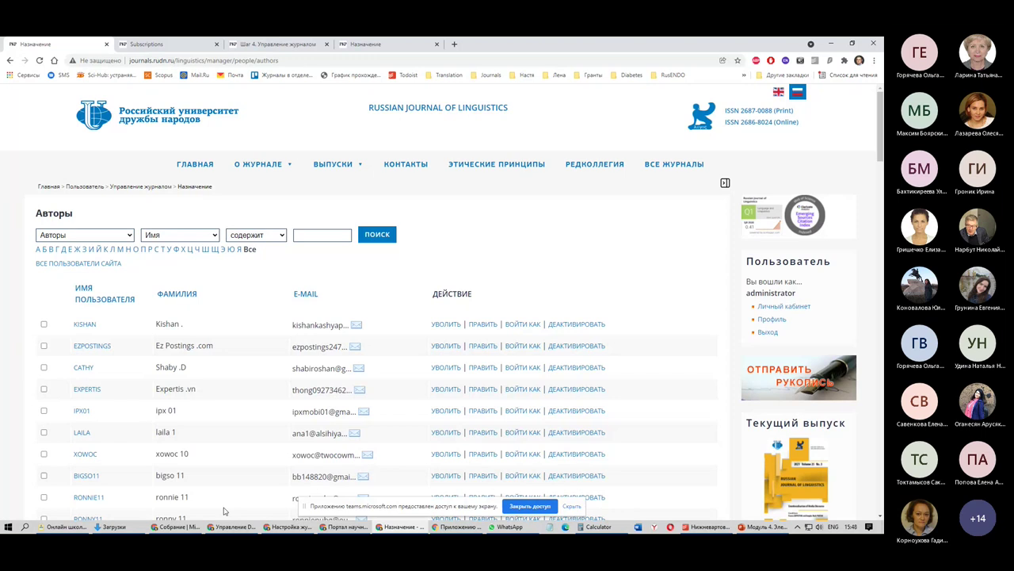
Look through the authors list and highlight the name and e-mail address of one suspicious-looking account
{"action": "scroll", "coordinate": [275, 451], "scroll_direction": "down", "scroll_amount": 5}
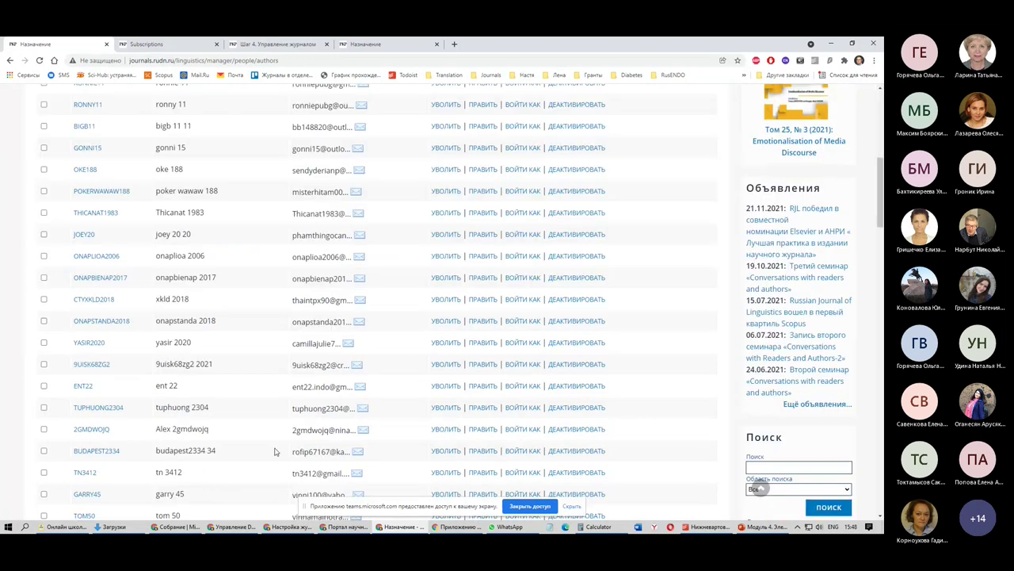
{"action": "scroll", "coordinate": [249, 444], "scroll_direction": "down", "scroll_amount": 5}
{"action": "scroll", "coordinate": [241, 447], "scroll_direction": "down", "scroll_amount": 2}
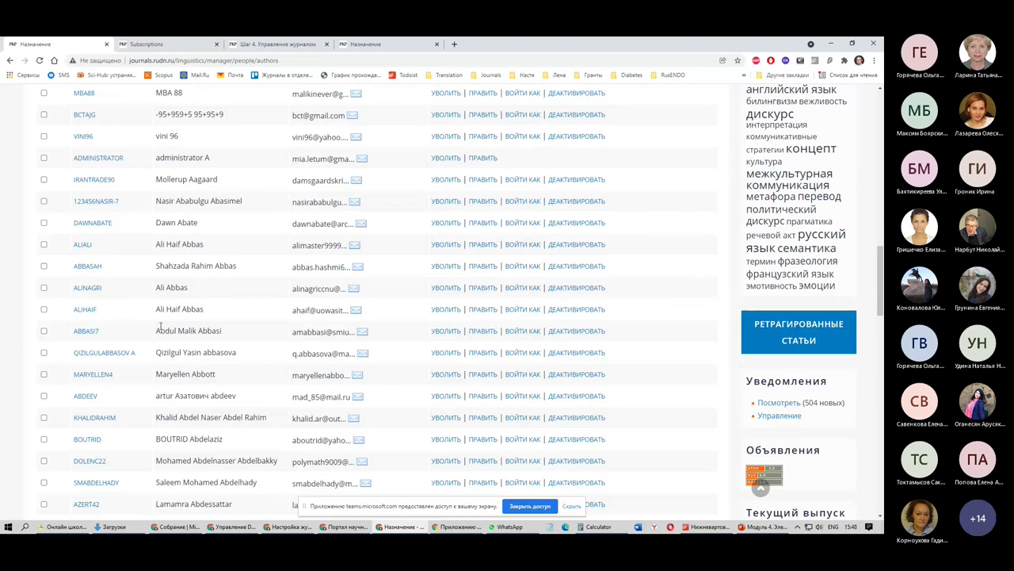
{"action": "scroll", "coordinate": [162, 301], "scroll_direction": "up", "scroll_amount": 4}
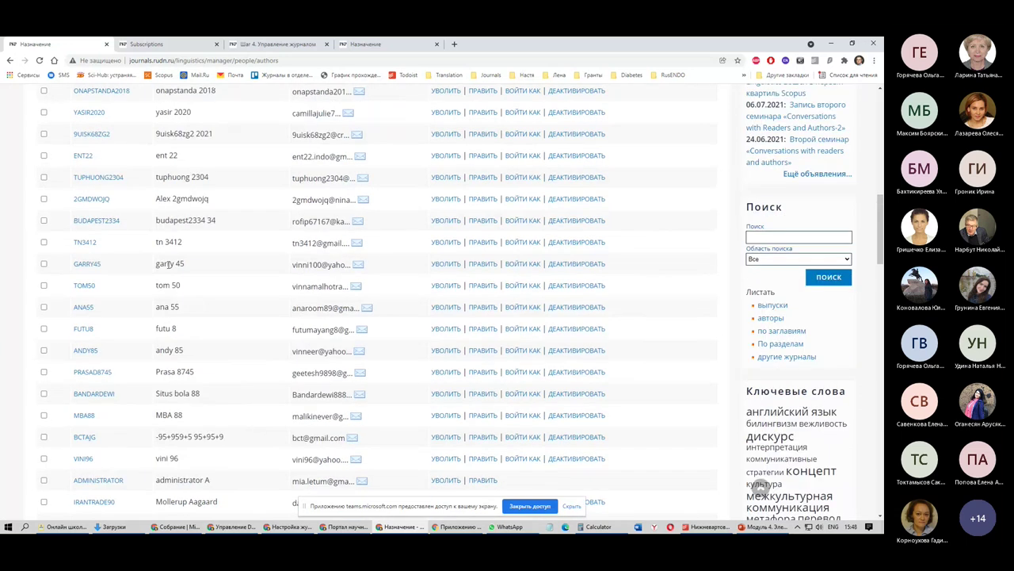
{"action": "left_click_drag", "start_coordinate": [159, 264], "coordinate": [185, 265]}
{"action": "left_click_drag", "start_coordinate": [294, 264], "coordinate": [338, 262]}
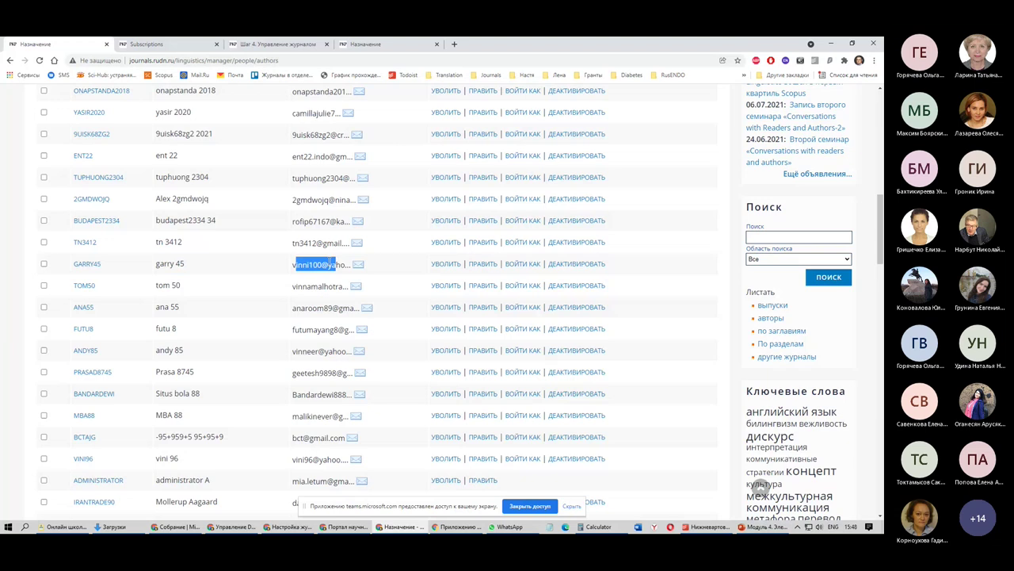
Select all authors on the page, start an e-mail to them and look through the blind-copy recipients
{"action": "scroll", "coordinate": [152, 340], "scroll_direction": "down", "scroll_amount": 10}
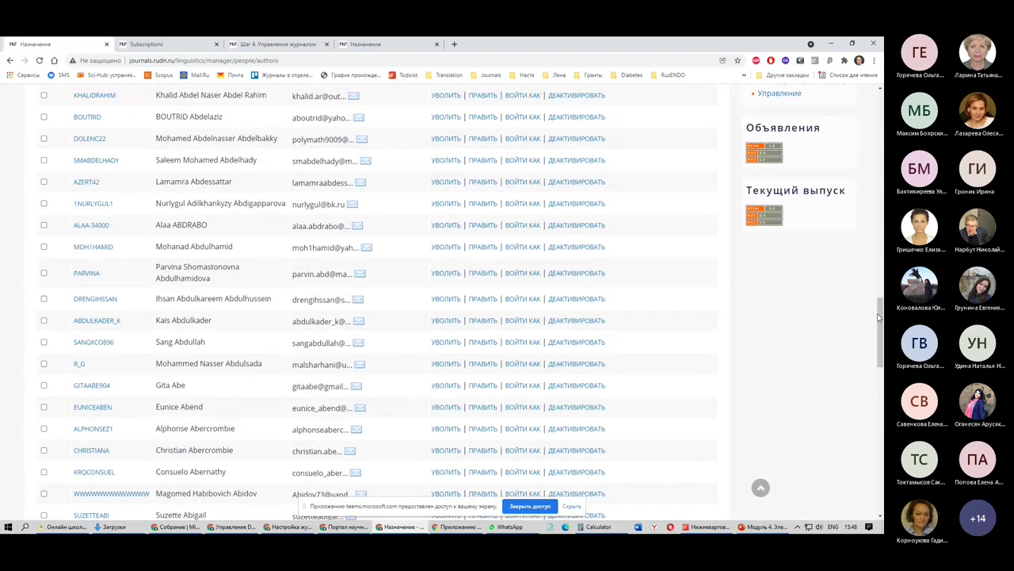
{"action": "scroll", "coordinate": [147, 349], "scroll_direction": "down", "scroll_amount": 10}
{"action": "left_click", "coordinate": [140, 318]}
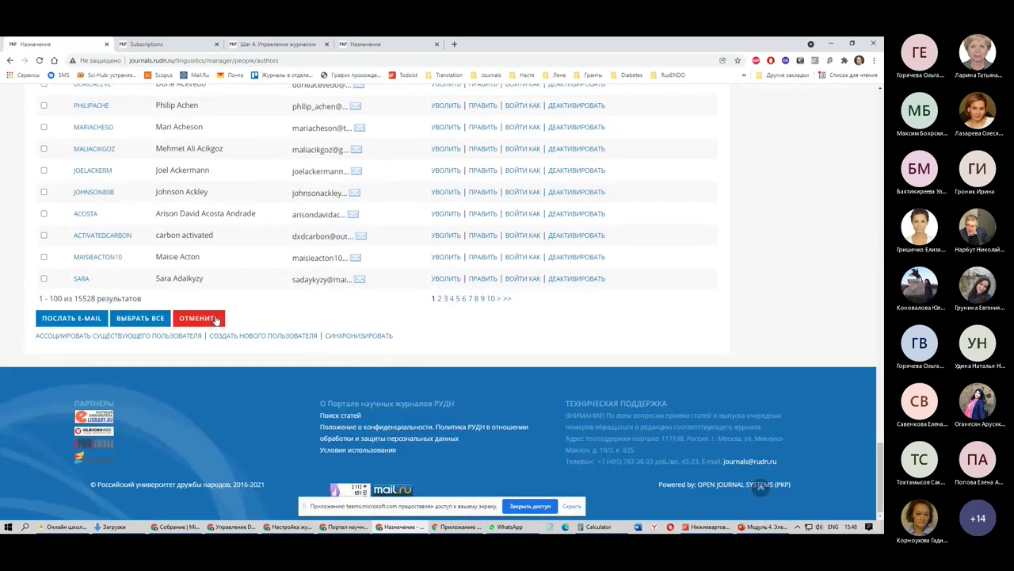
{"action": "left_click", "coordinate": [75, 319]}
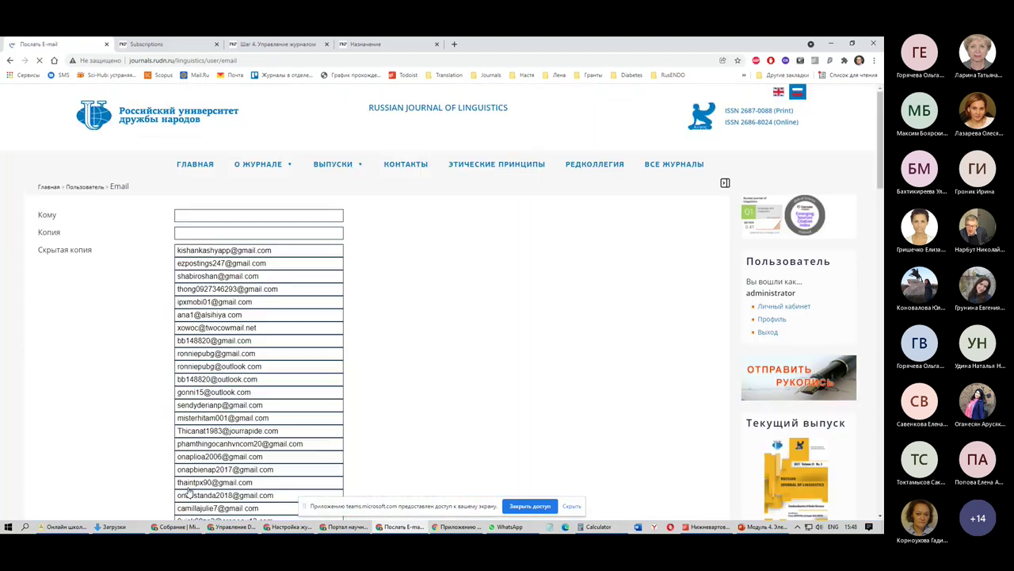
{"action": "scroll", "coordinate": [238, 444], "scroll_direction": "down", "scroll_amount": 20}
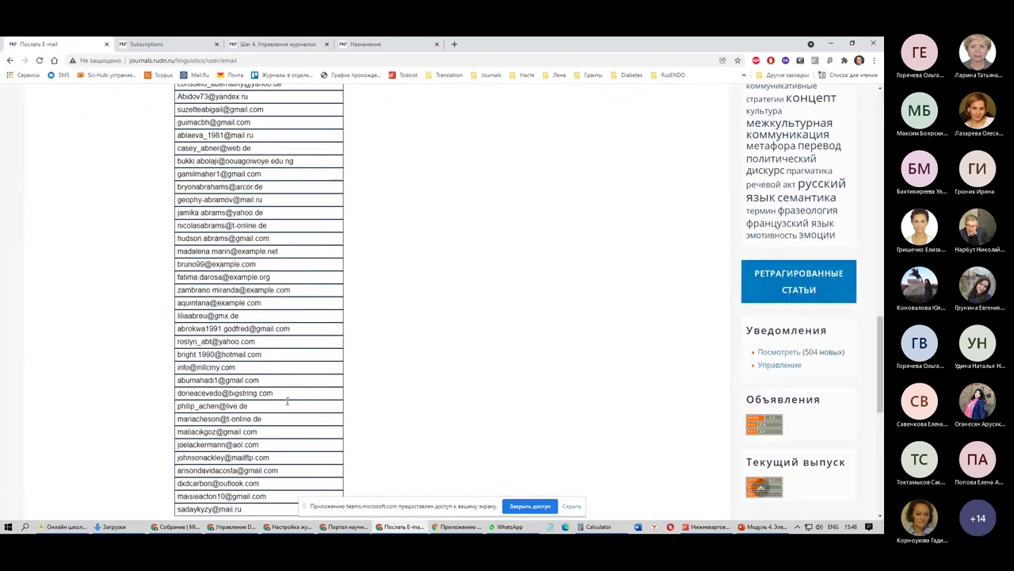
{"action": "scroll", "coordinate": [287, 402], "scroll_direction": "up", "scroll_amount": 10}
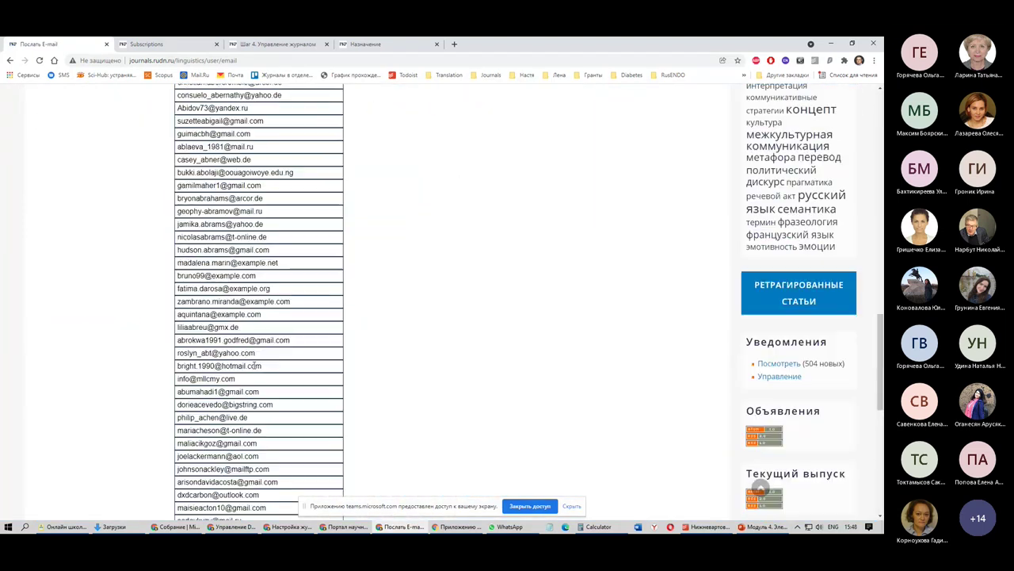
{"action": "scroll", "coordinate": [258, 365], "scroll_direction": "up", "scroll_amount": 5}
Leave the e-mail form, return to the journal management page through the personal account and open the "Рецензенты" role list
{"action": "left_click", "coordinate": [11, 61]}
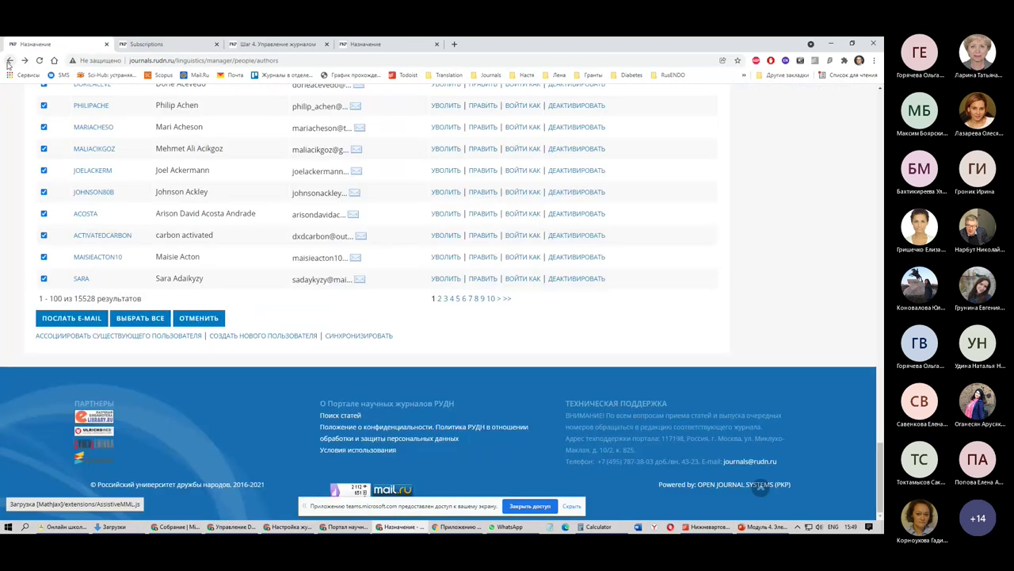
{"action": "left_click", "coordinate": [10, 61]}
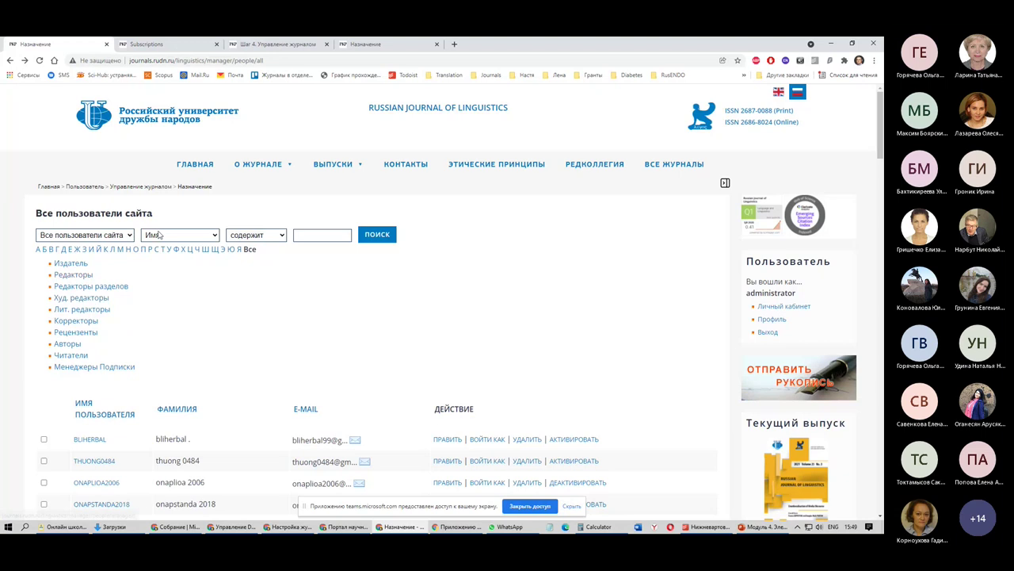
{"action": "left_click", "coordinate": [776, 307]}
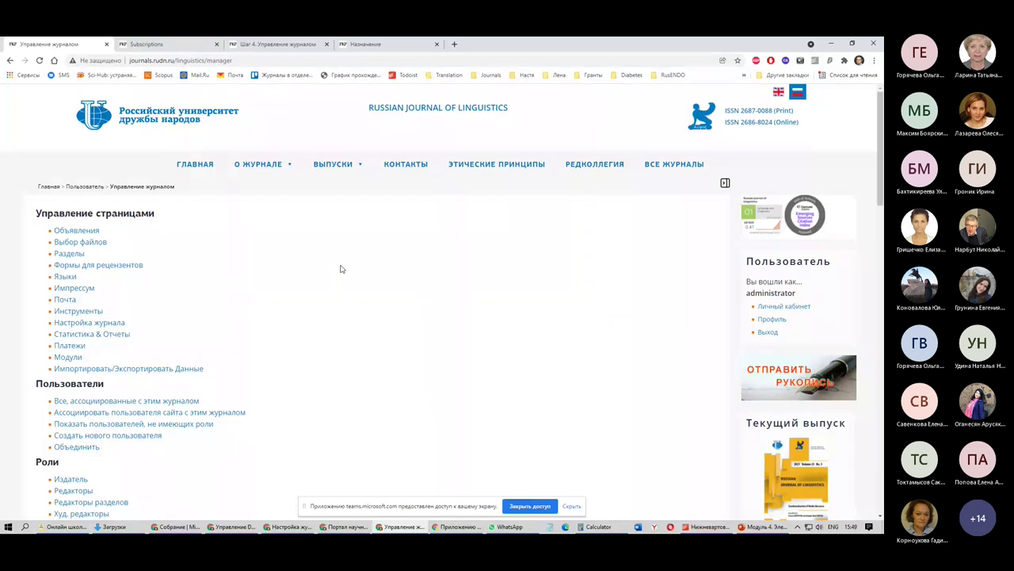
{"action": "scroll", "coordinate": [205, 360], "scroll_direction": "down", "scroll_amount": 3}
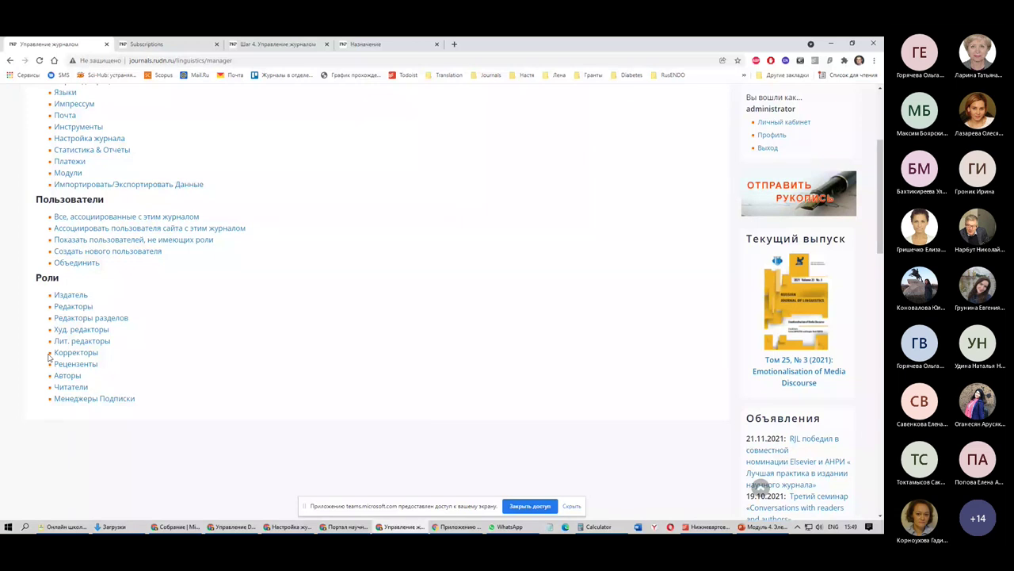
{"action": "left_click", "coordinate": [76, 365]}
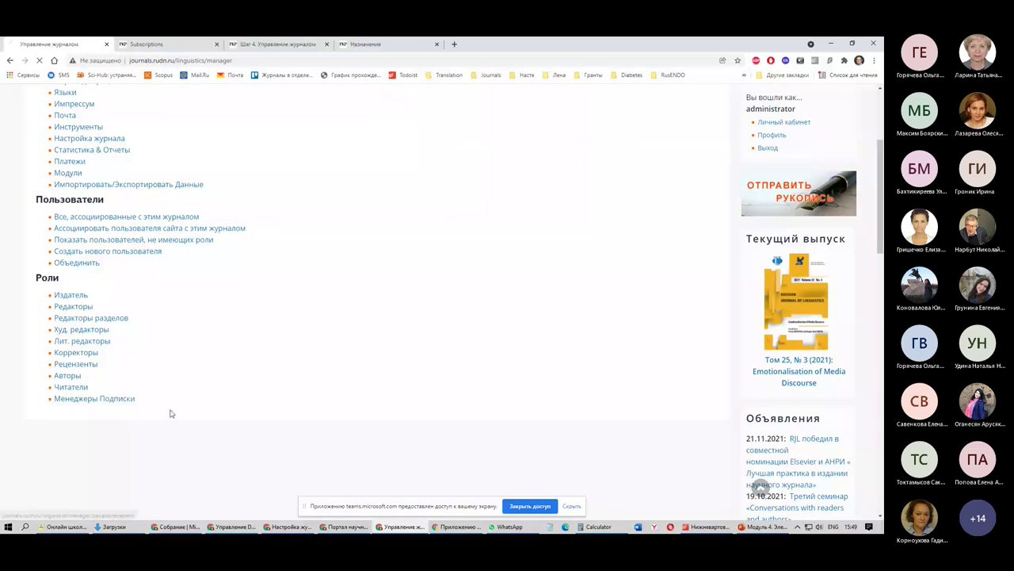
Browse the reviewers list to the Cyrillic names and log in as the reviewer specialising in "история Гражданской войны (1917-1922 гг.) в Крыму"
{"action": "scroll", "coordinate": [156, 350], "scroll_direction": "down", "scroll_amount": 3}
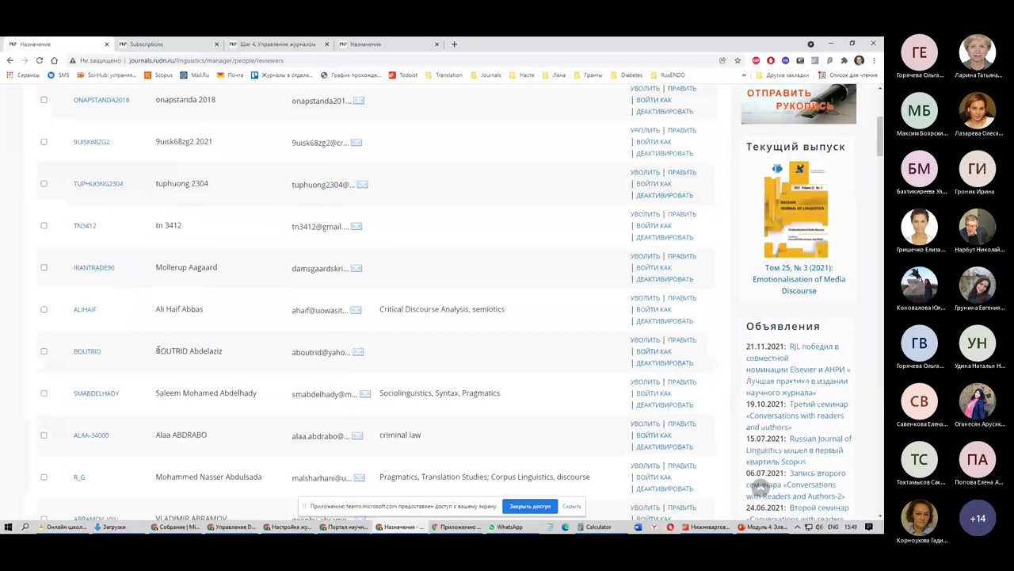
{"action": "scroll", "coordinate": [157, 349], "scroll_direction": "down", "scroll_amount": 15}
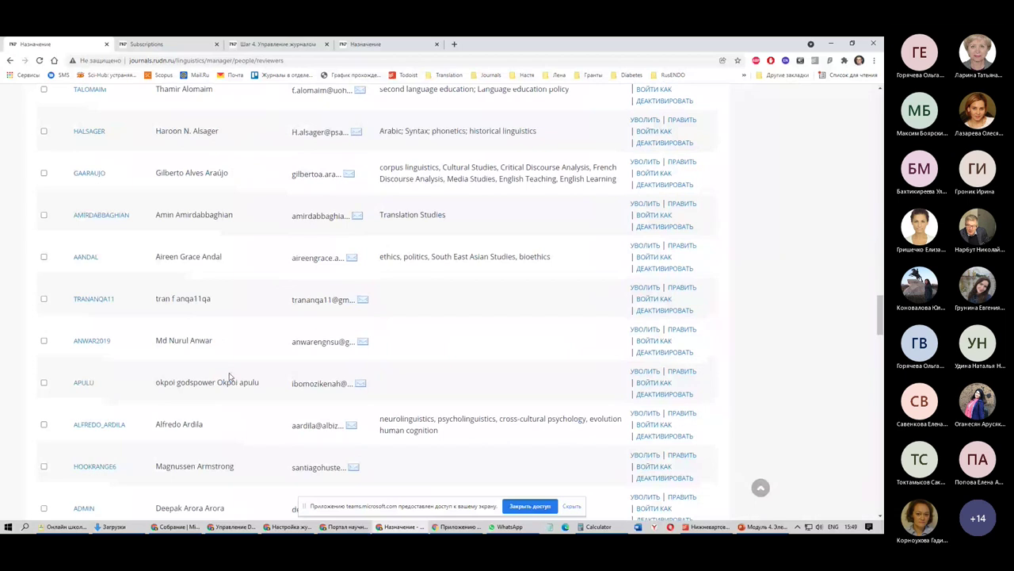
{"action": "scroll", "coordinate": [226, 385], "scroll_direction": "down", "scroll_amount": 10}
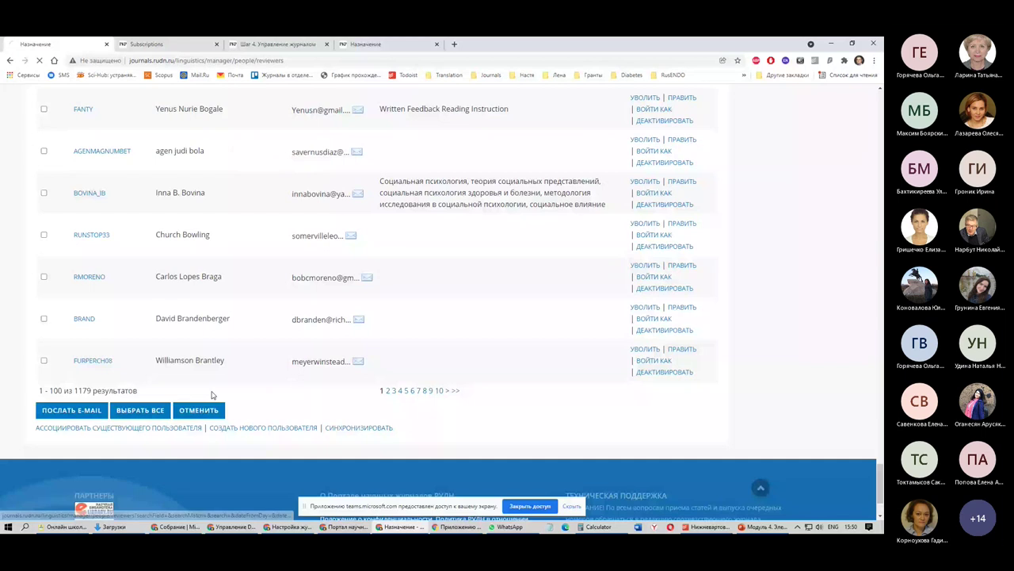
{"action": "triple_click", "coordinate": [230, 351]}
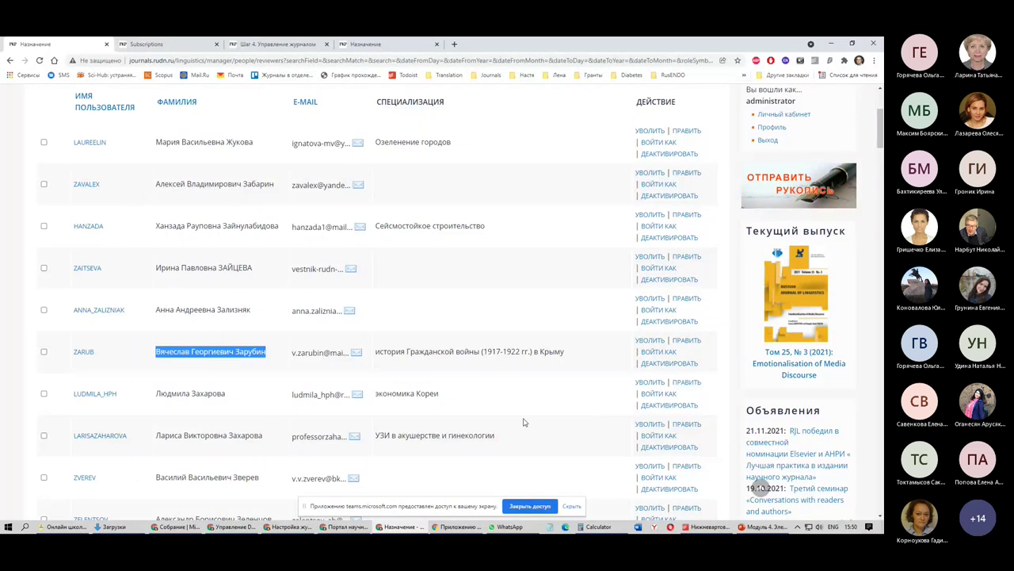
{"action": "left_click", "coordinate": [659, 352]}
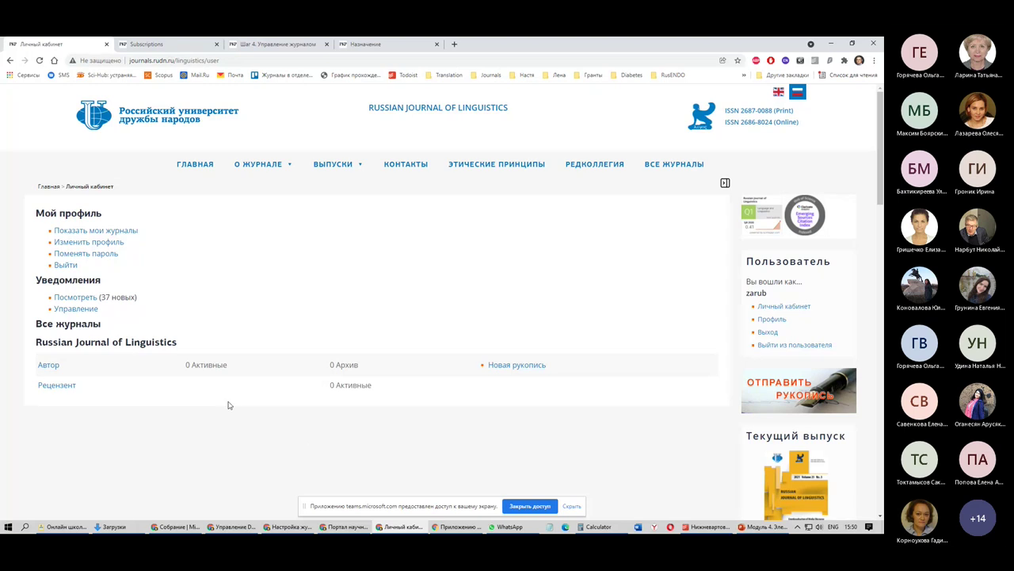
Open this account's "Рецензент" page and check its active and archived manuscript lists
{"action": "left_click_drag", "start_coordinate": [67, 367], "coordinate": [28, 372]}
{"action": "left_click", "coordinate": [550, 367]}
{"action": "left_click", "coordinate": [66, 388]}
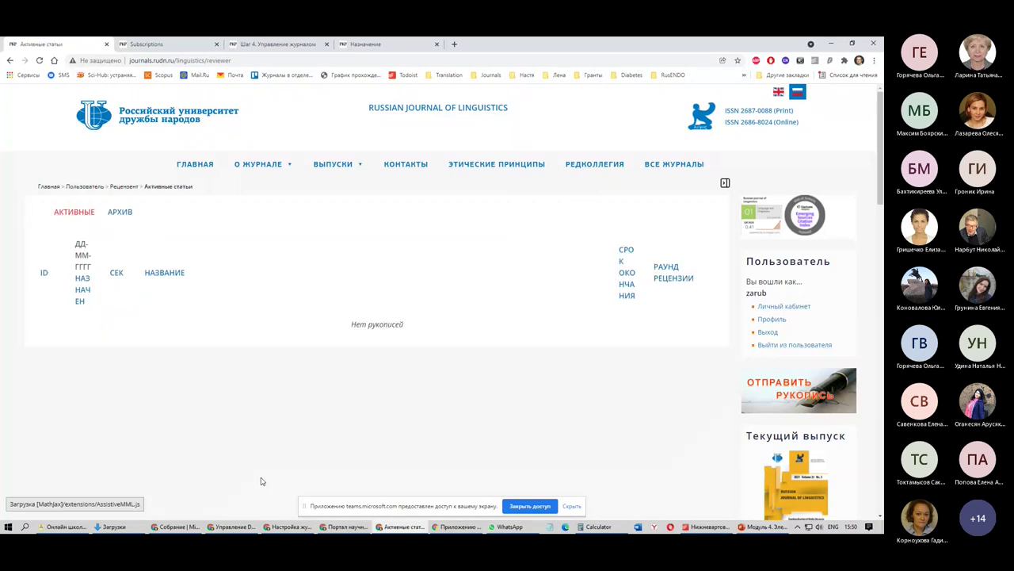
{"action": "left_click", "coordinate": [119, 212]}
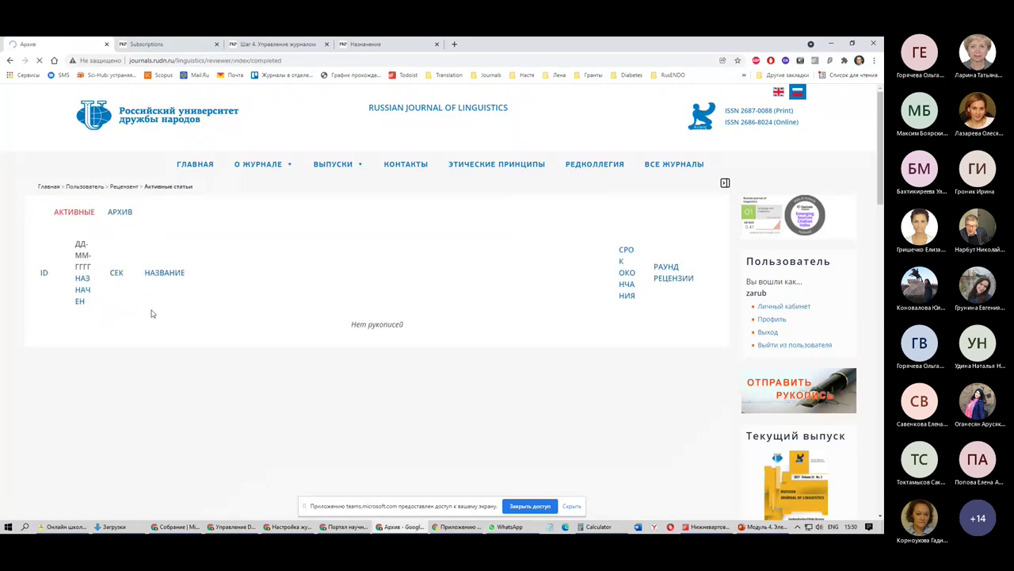
{"action": "left_click", "coordinate": [63, 211]}
{"action": "left_click_drag", "start_coordinate": [347, 330], "coordinate": [399, 351]}
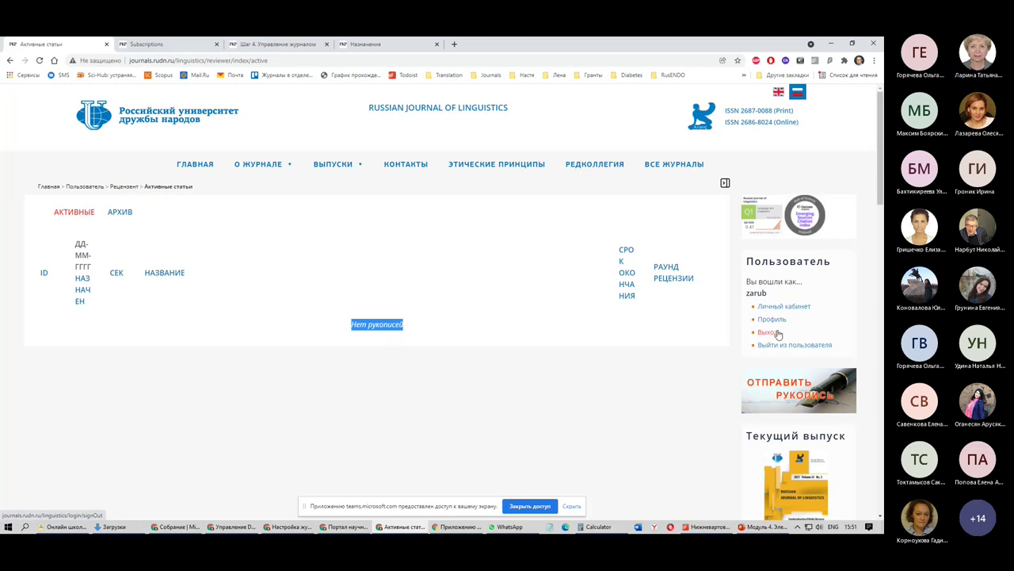
Switch back to the administrator account and look through the editor's "На рецензии" submissions list
{"action": "left_click", "coordinate": [778, 333]}
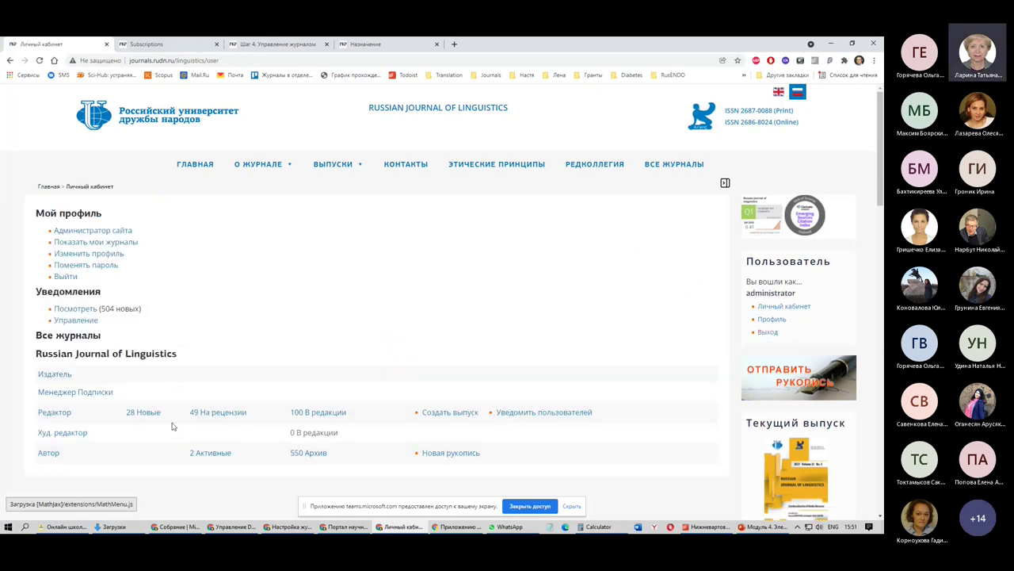
{"action": "left_click", "coordinate": [212, 417]}
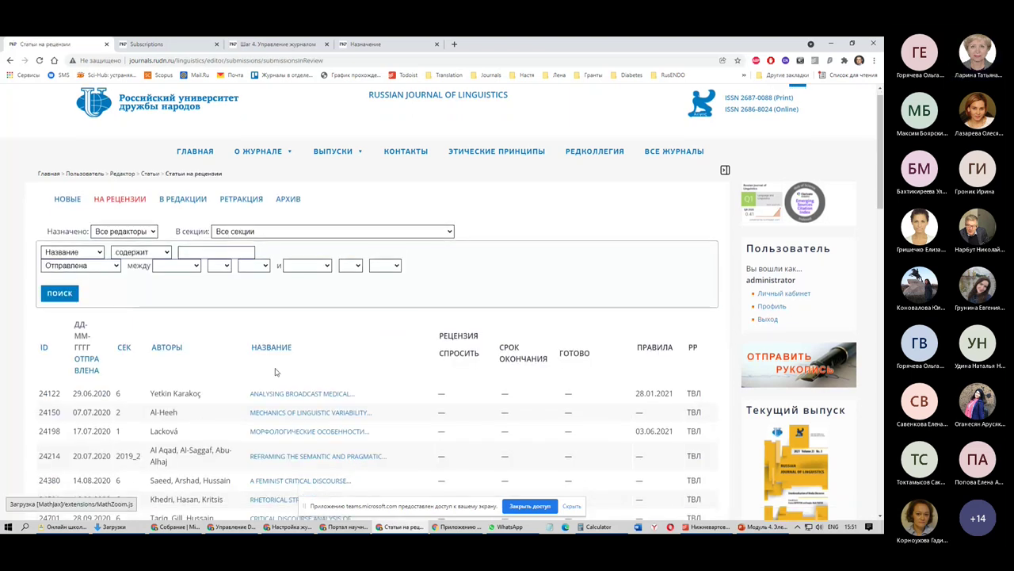
{"action": "scroll", "coordinate": [276, 372], "scroll_direction": "down", "scroll_amount": 12}
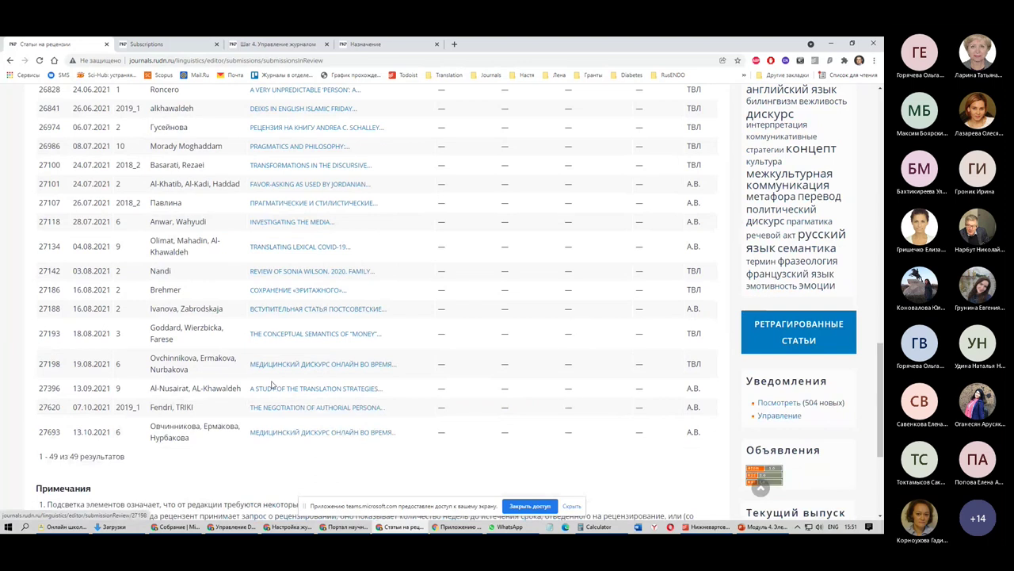
{"action": "scroll", "coordinate": [271, 384], "scroll_direction": "up", "scroll_amount": 15}
{"action": "scroll", "coordinate": [333, 256], "scroll_direction": "down", "scroll_amount": 15}
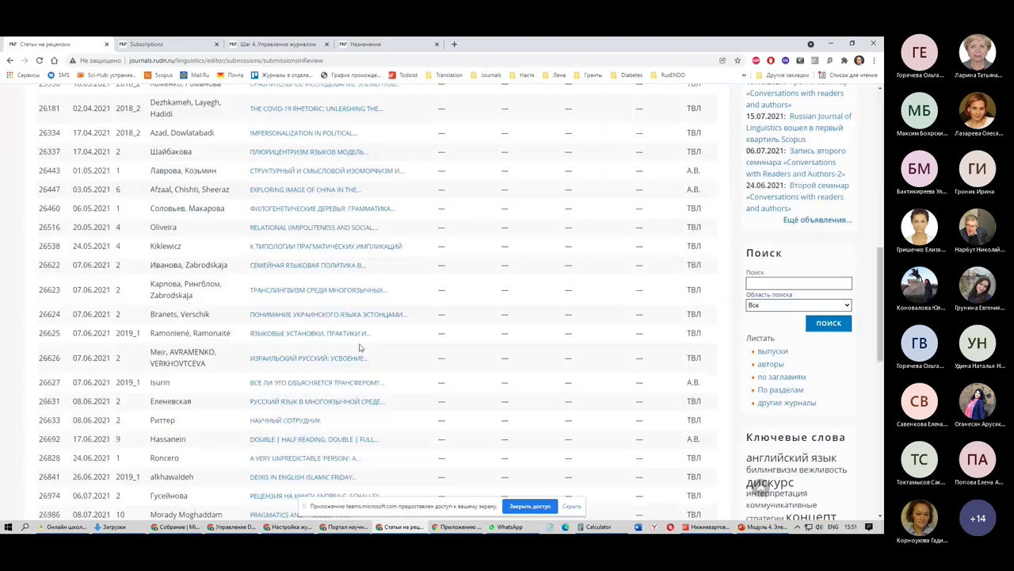
{"action": "scroll", "coordinate": [333, 361], "scroll_direction": "up", "scroll_amount": 2}
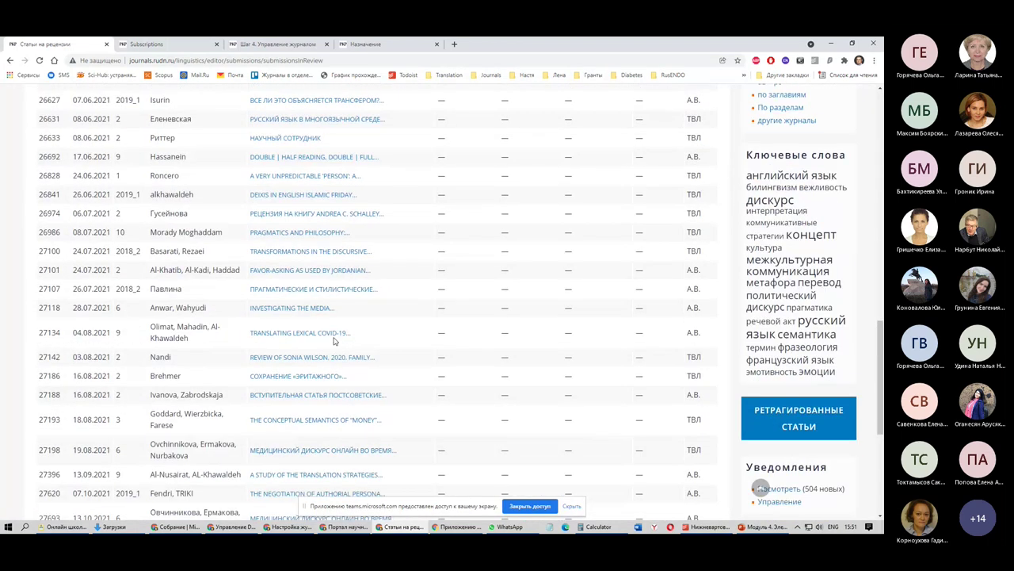
Finish looking through the submissions under review and return to the journal management page through the "Издатель" role in the personal account
{"action": "scroll", "coordinate": [334, 339], "scroll_direction": "down", "scroll_amount": 3}
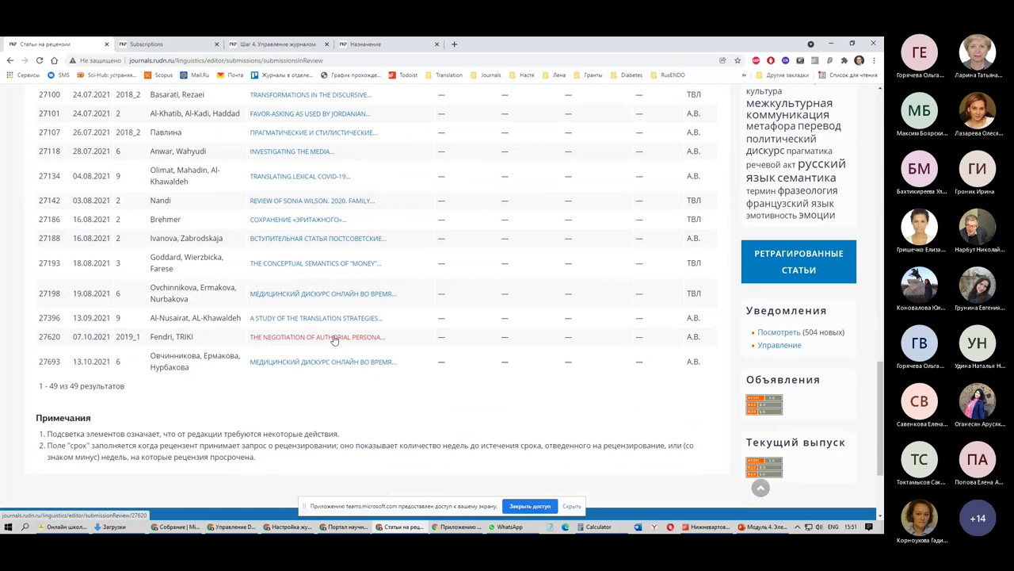
{"action": "scroll", "coordinate": [334, 339], "scroll_direction": "up", "scroll_amount": 1}
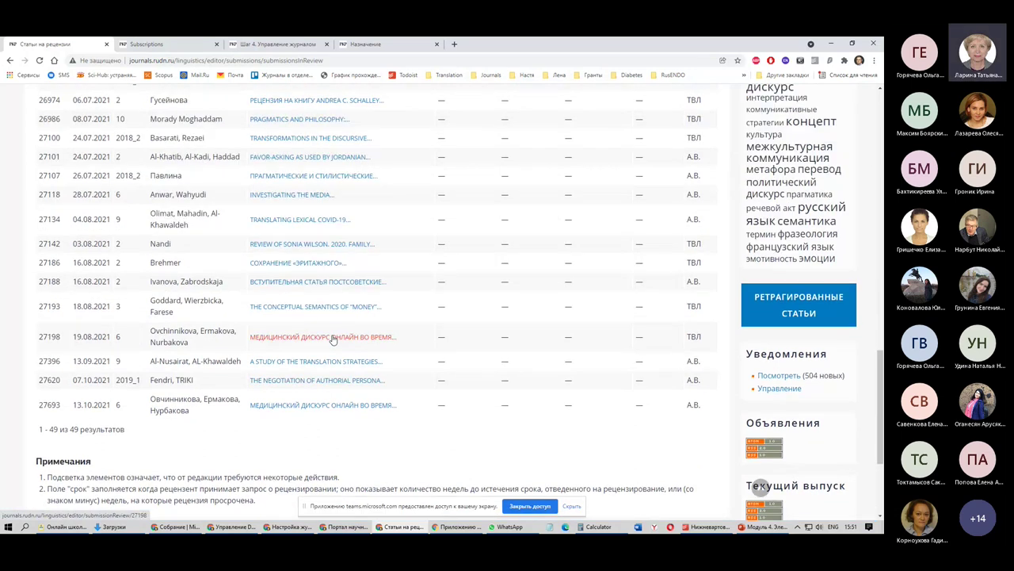
{"action": "scroll", "coordinate": [333, 339], "scroll_direction": "up", "scroll_amount": 5}
{"action": "scroll", "coordinate": [328, 329], "scroll_direction": "up", "scroll_amount": 6}
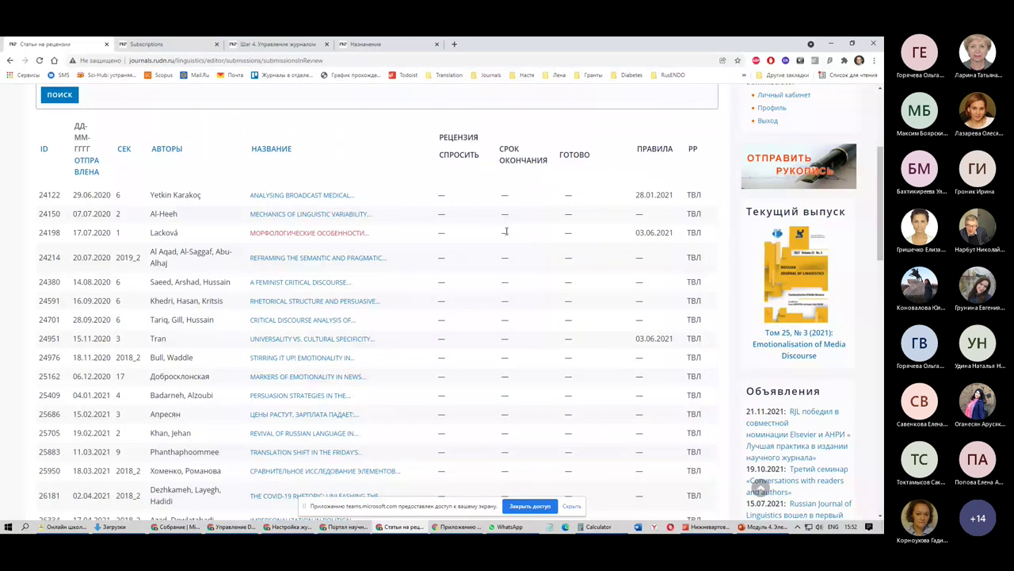
{"action": "scroll", "coordinate": [732, 264], "scroll_direction": "up", "scroll_amount": 3}
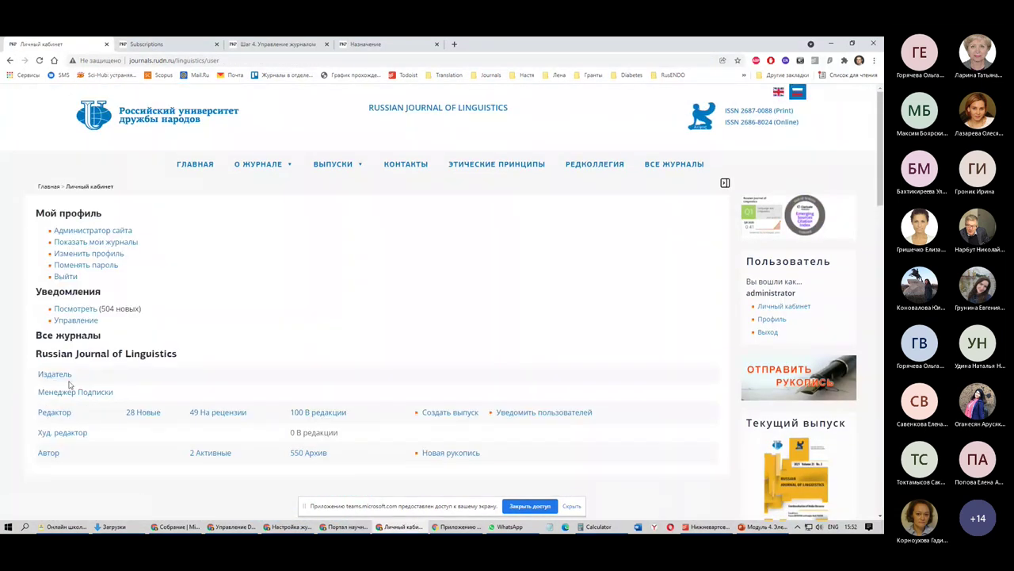
{"action": "left_click", "coordinate": [67, 378]}
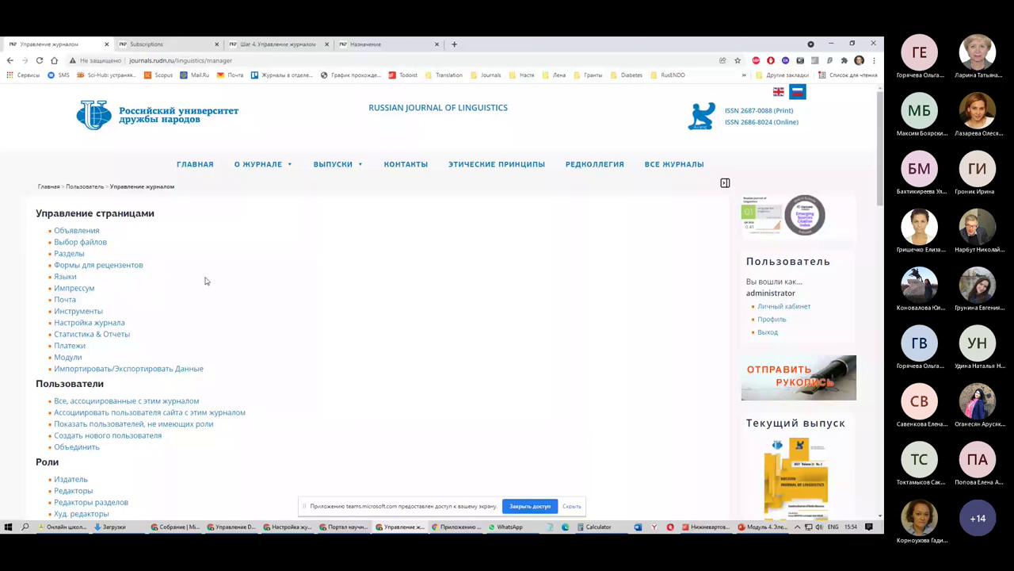
Point out the "Управление страницами" links and open the "Объявления" page in a separate tab
{"action": "left_click_drag", "start_coordinate": [48, 229], "coordinate": [227, 386]}
{"action": "left_click", "coordinate": [85, 212]}
{"action": "left_click_drag", "start_coordinate": [42, 231], "coordinate": [141, 230]}
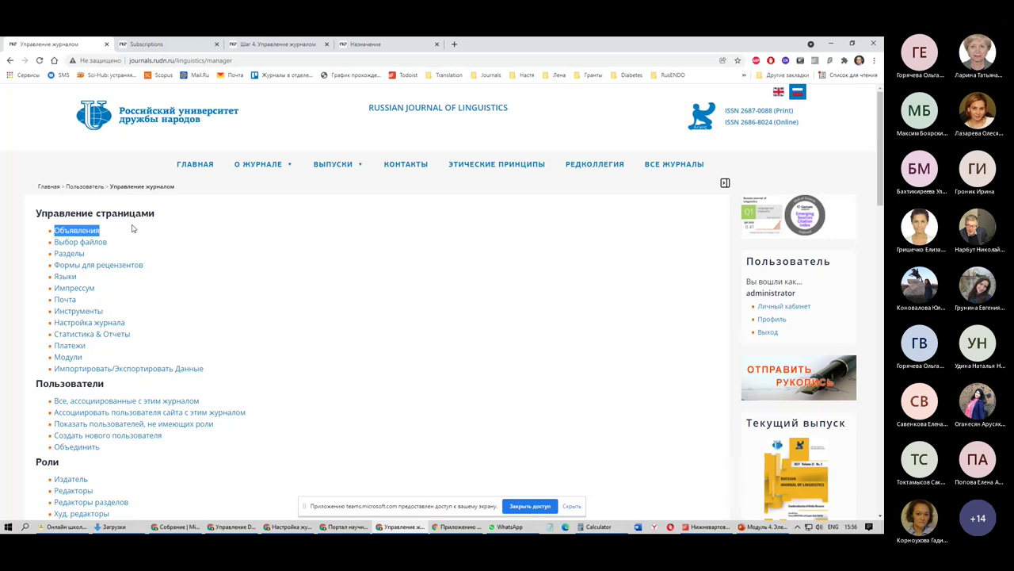
{"action": "middle_click", "coordinate": [87, 240]}
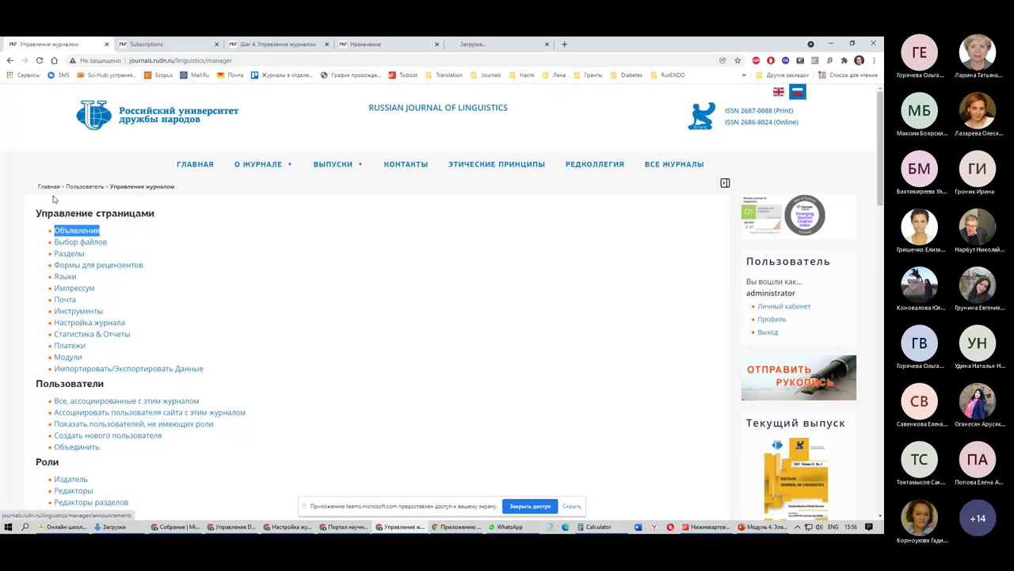
{"action": "left_click", "coordinate": [477, 45]}
Look through the journal's list of announcements and open the form for creating a new one
{"action": "scroll", "coordinate": [384, 379], "scroll_direction": "down", "scroll_amount": 3}
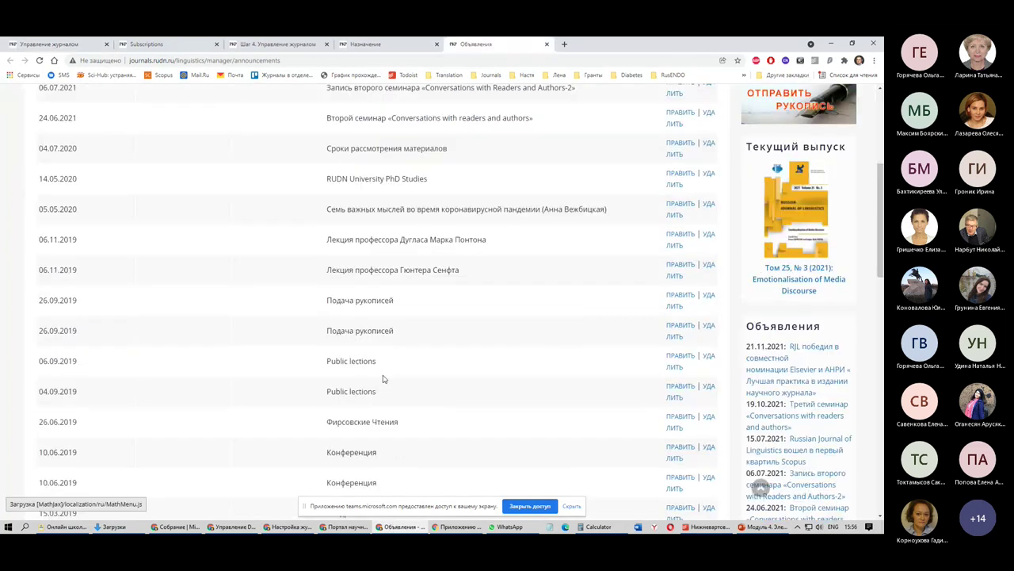
{"action": "scroll", "coordinate": [383, 379], "scroll_direction": "down", "scroll_amount": 8}
{"action": "scroll", "coordinate": [393, 322], "scroll_direction": "up", "scroll_amount": 12}
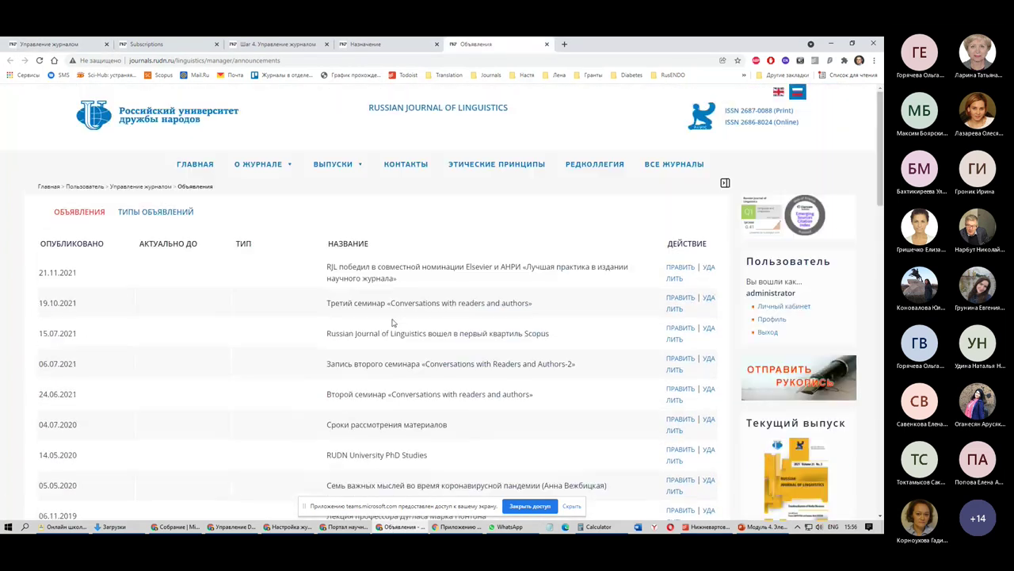
{"action": "scroll", "coordinate": [373, 279], "scroll_direction": "down", "scroll_amount": 4}
{"action": "scroll", "coordinate": [333, 294], "scroll_direction": "up", "scroll_amount": 4}
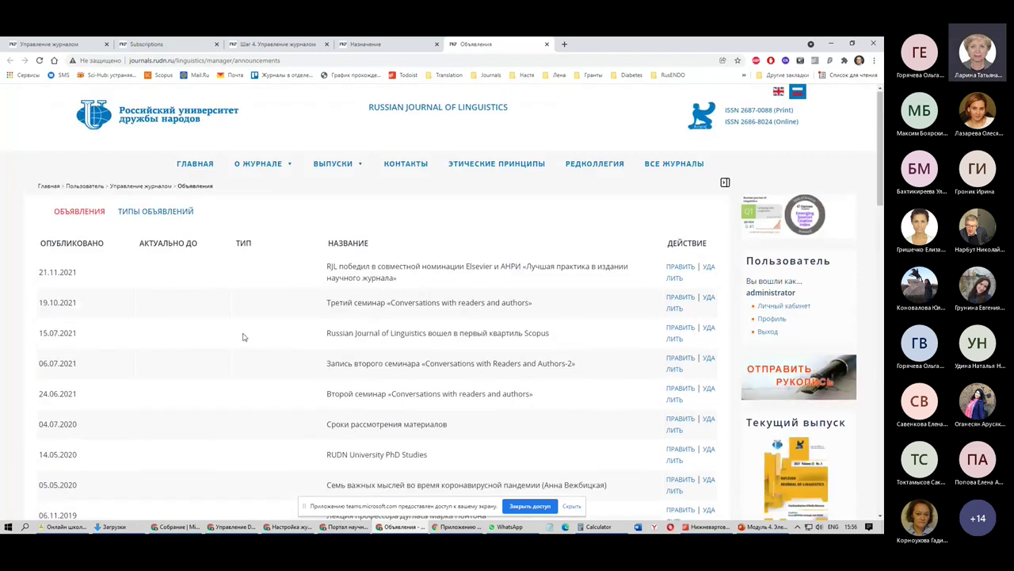
{"action": "scroll", "coordinate": [242, 335], "scroll_direction": "down", "scroll_amount": 8}
{"action": "scroll", "coordinate": [375, 380], "scroll_direction": "down", "scroll_amount": 10}
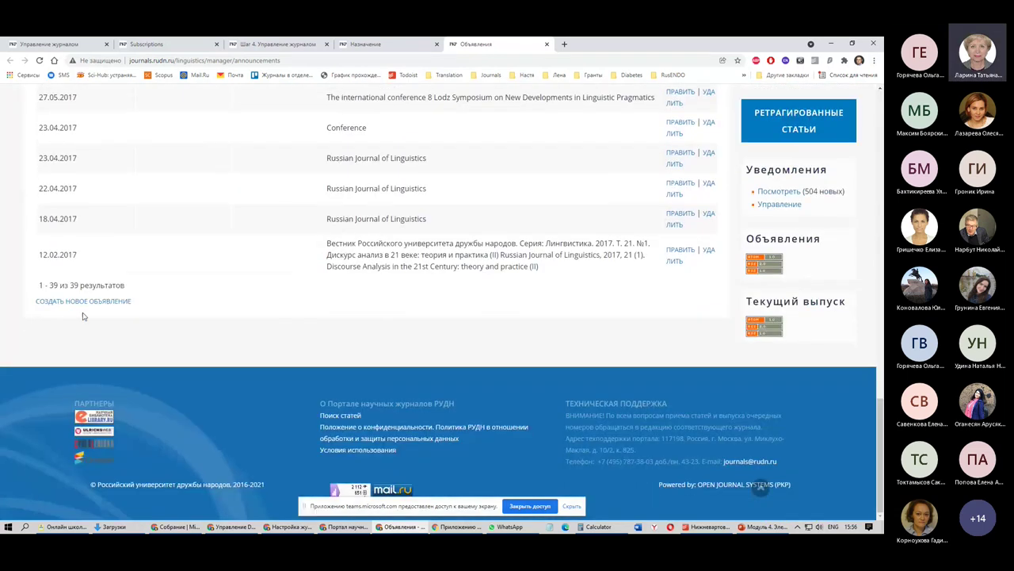
{"action": "left_click", "coordinate": [76, 301]}
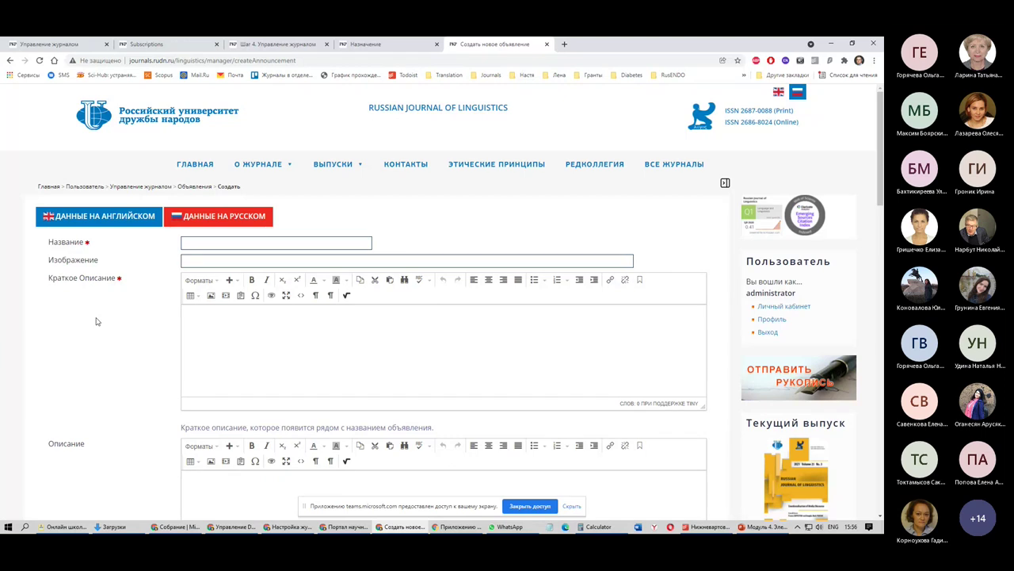
Open the journal's home page in a separate tab and examine how titles and short texts appear in its "Объявления" section
{"action": "left_click", "coordinate": [185, 350]}
{"action": "left_click", "coordinate": [564, 43]}
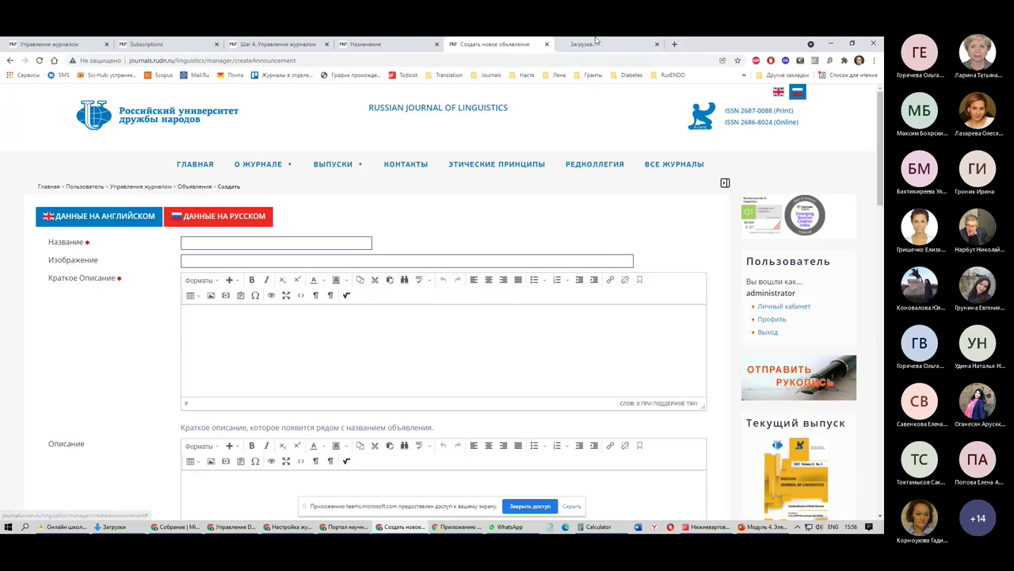
{"action": "left_click", "coordinate": [595, 43]}
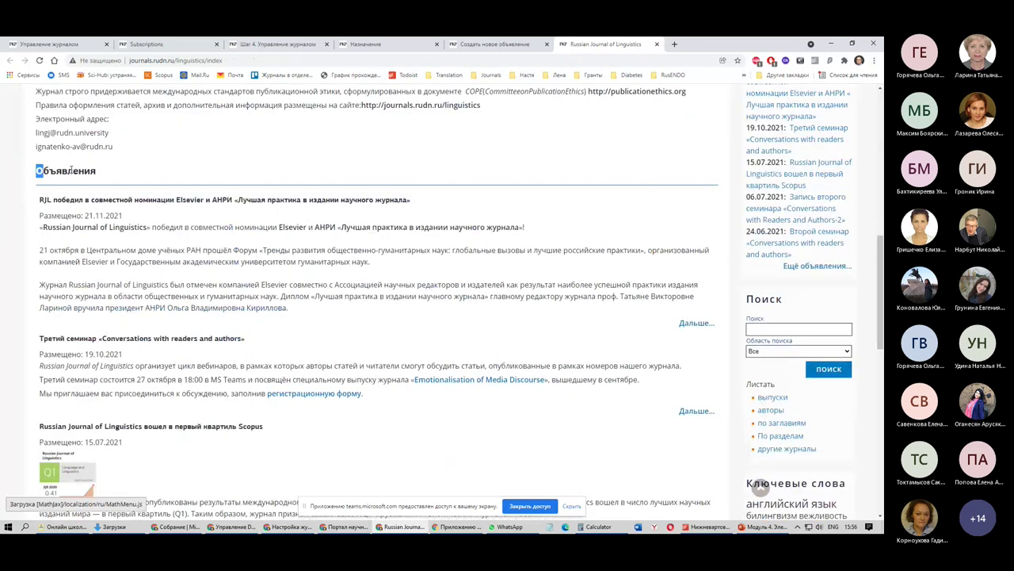
{"action": "double_click", "coordinate": [71, 171]}
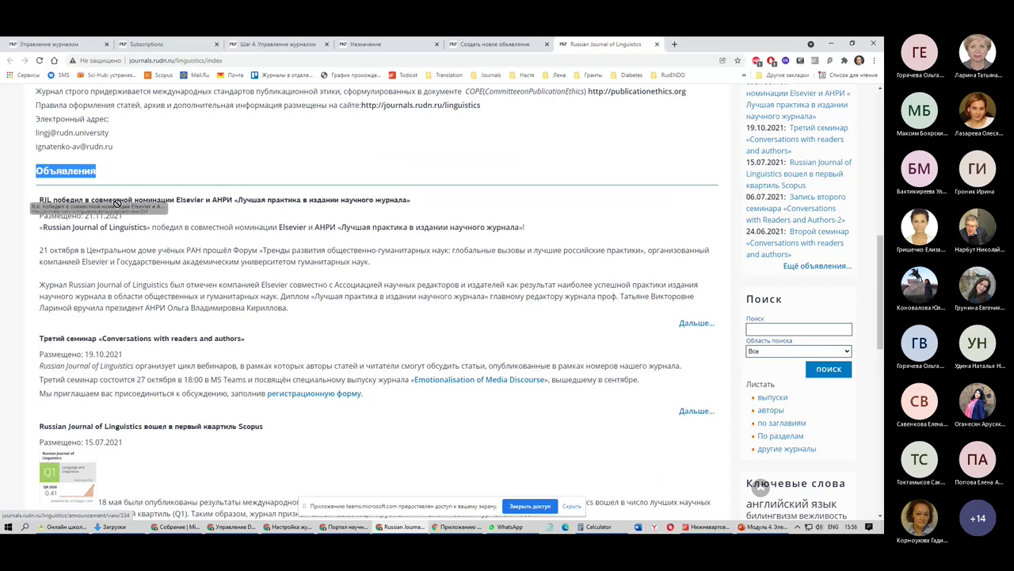
{"action": "scroll", "coordinate": [161, 317], "scroll_direction": "down", "scroll_amount": 1}
{"action": "scroll", "coordinate": [161, 317], "scroll_direction": "down", "scroll_amount": 1}
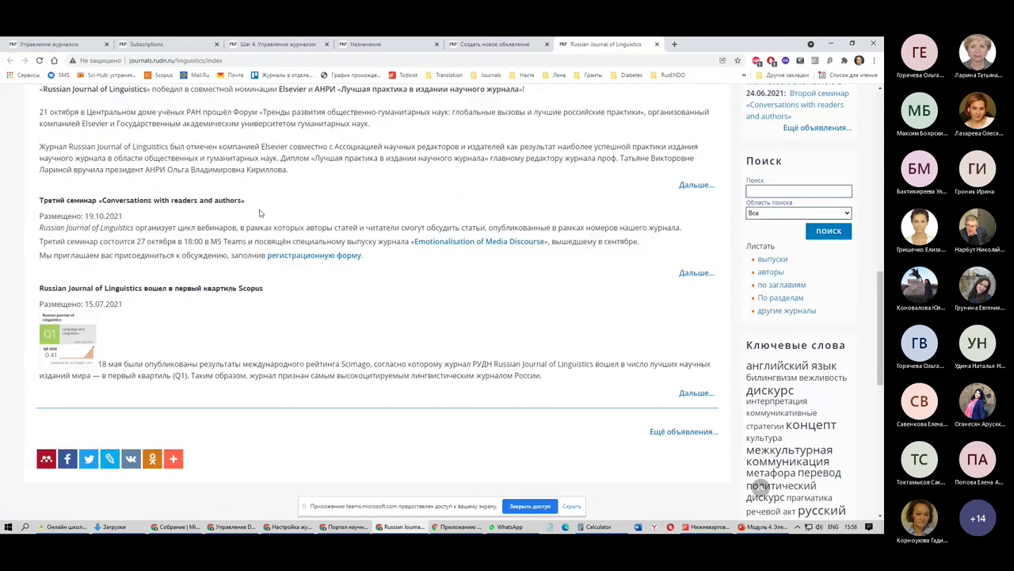
{"action": "left_click_drag", "start_coordinate": [259, 207], "coordinate": [80, 201]}
{"action": "scroll", "coordinate": [176, 273], "scroll_direction": "up", "scroll_amount": 3}
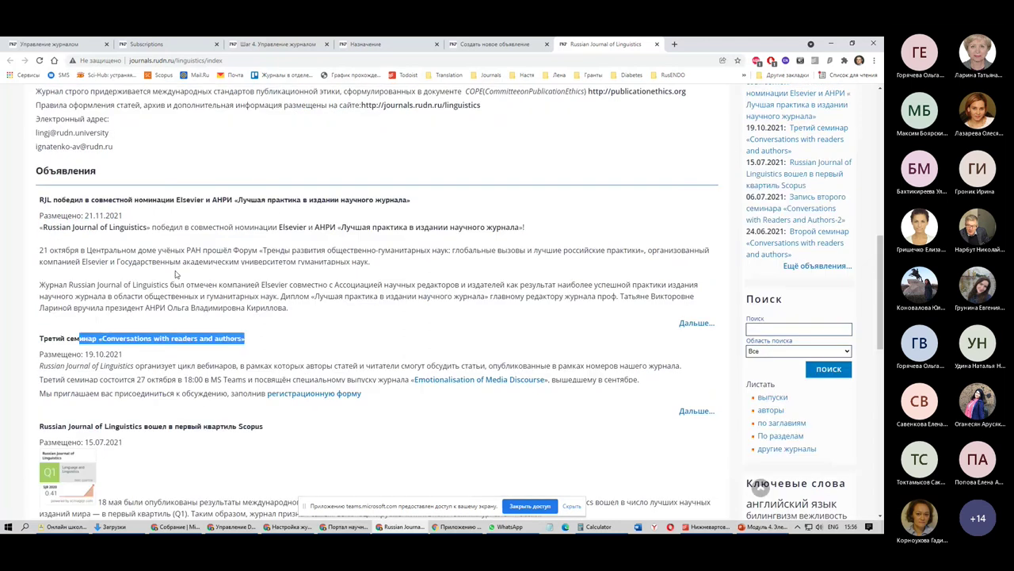
{"action": "scroll", "coordinate": [176, 274], "scroll_direction": "up", "scroll_amount": 1}
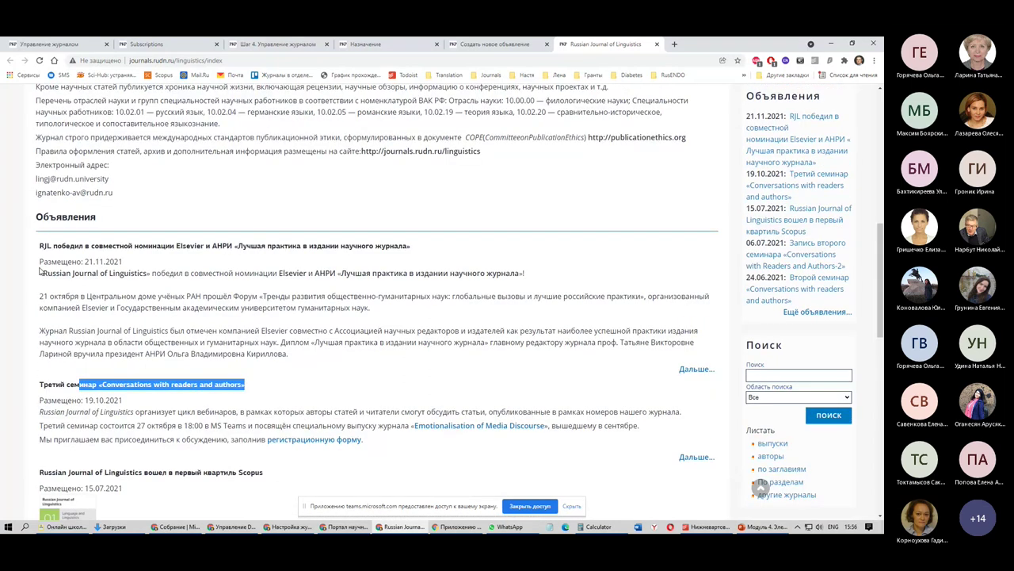
{"action": "left_click_drag", "start_coordinate": [40, 271], "coordinate": [38, 244]}
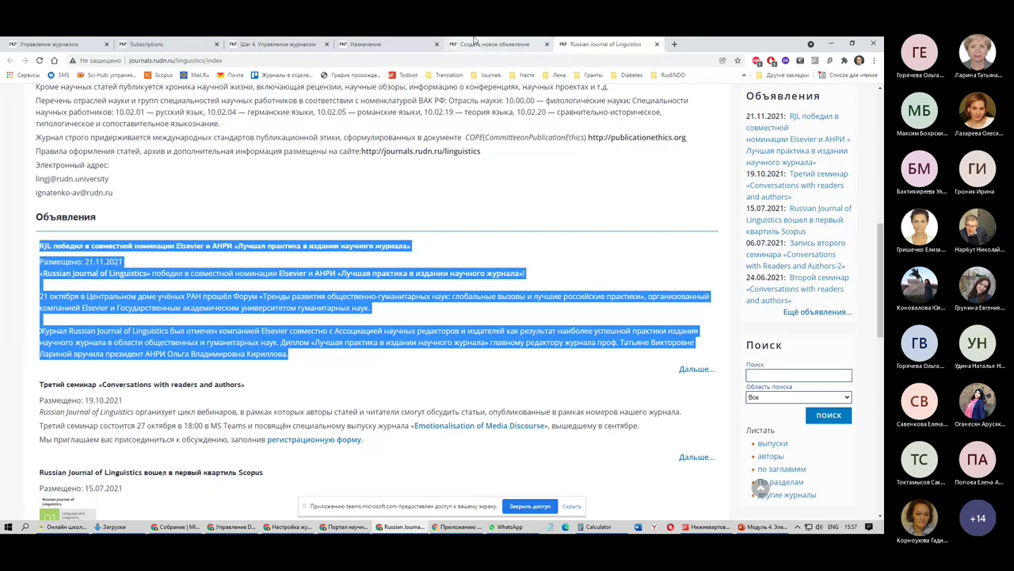
Compare the "Краткое Описание" field of the new announcement form with the announcement texts on the journal's home page
{"action": "left_click", "coordinate": [479, 43]}
{"action": "triple_click", "coordinate": [89, 283]}
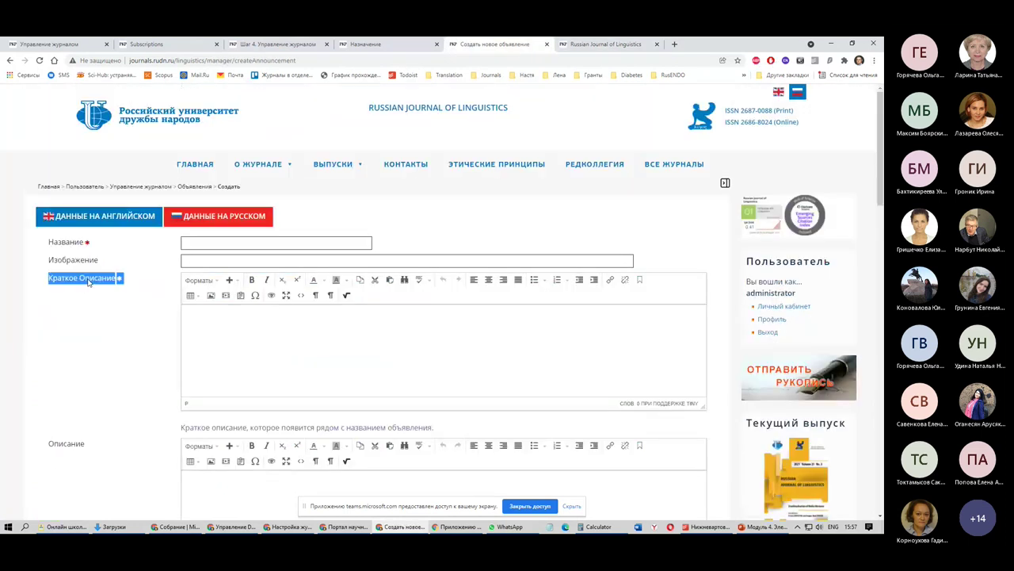
{"action": "left_click", "coordinate": [617, 42]}
{"action": "left_click", "coordinate": [398, 361]}
{"action": "scroll", "coordinate": [398, 361], "scroll_direction": "down", "scroll_amount": 15}
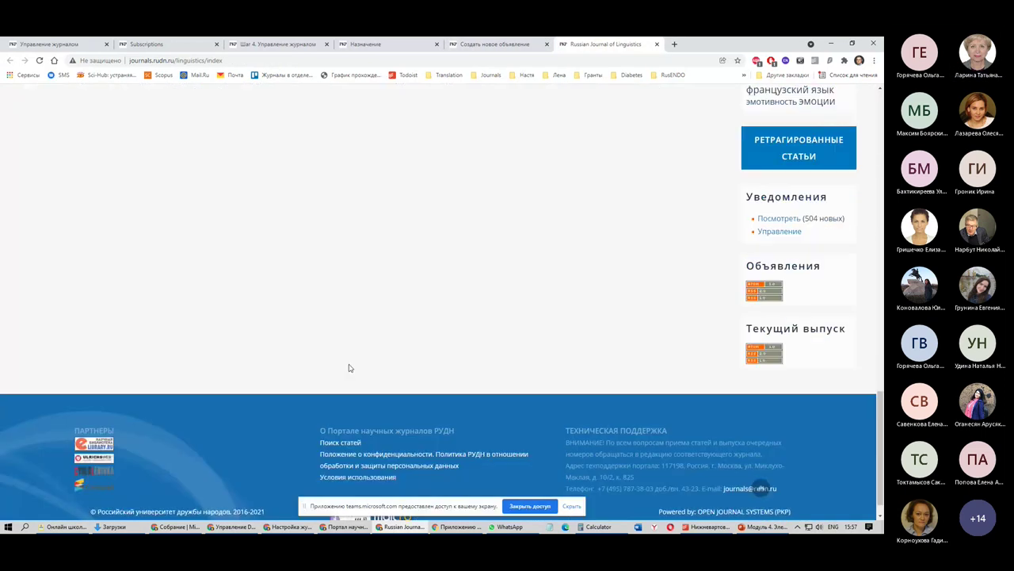
{"action": "scroll", "coordinate": [348, 368], "scroll_direction": "up", "scroll_amount": 10}
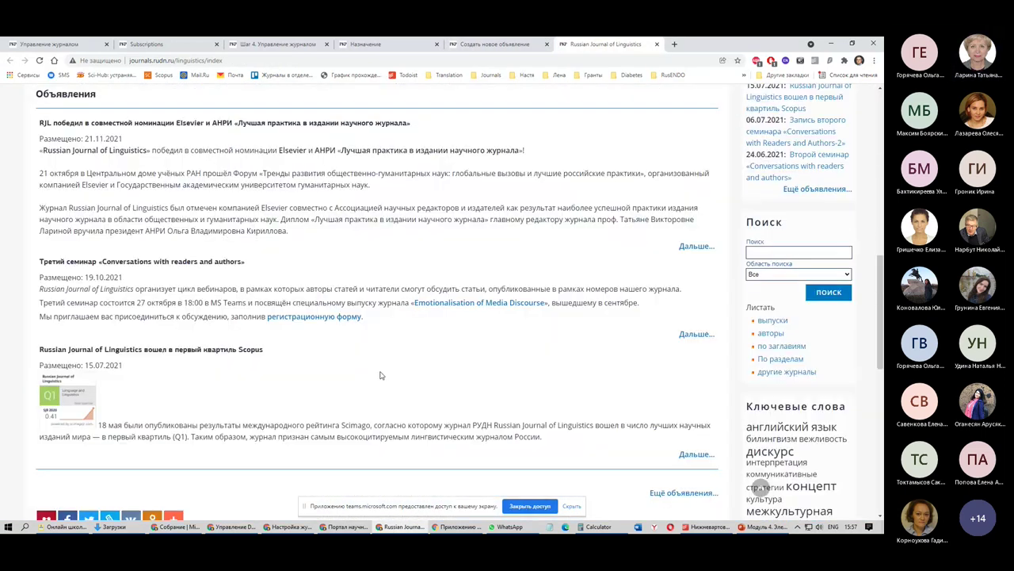
{"action": "scroll", "coordinate": [380, 375], "scroll_direction": "up", "scroll_amount": 2}
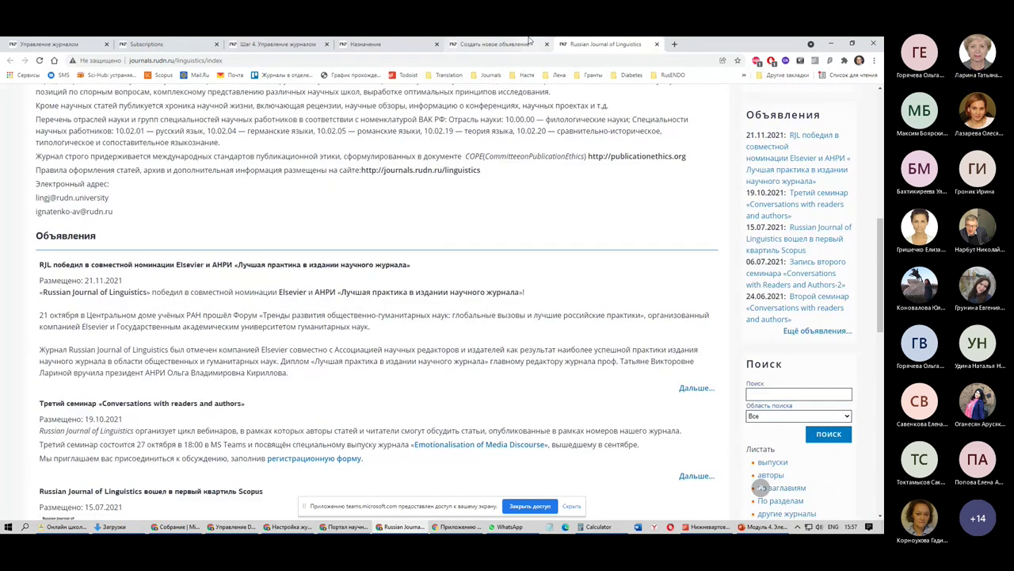
{"action": "key", "text": "ctrl+shift+Tab"}
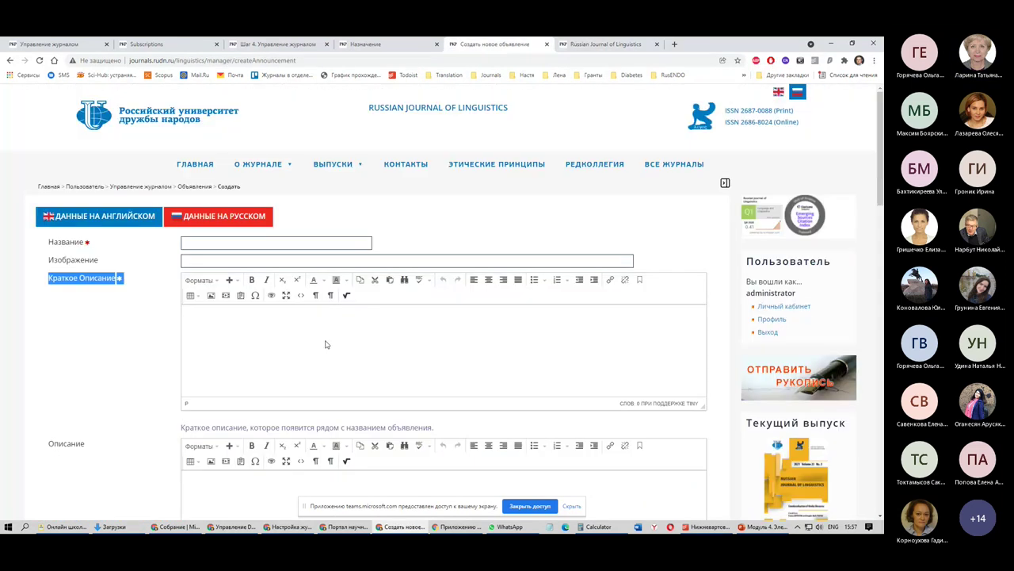
Examine the short and full description editors and the publication date fields of the new announcement form
{"action": "left_click", "coordinate": [324, 344]}
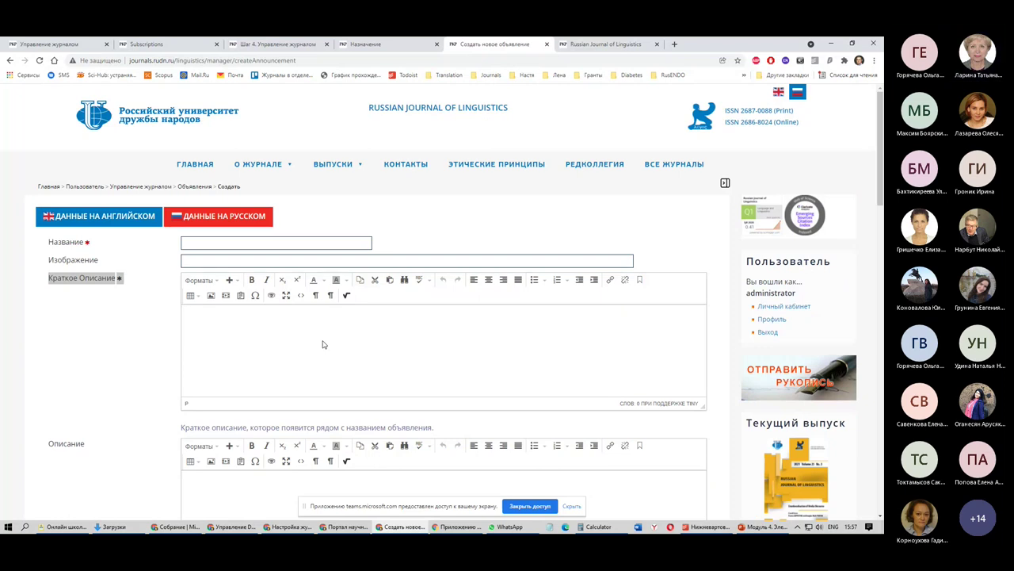
{"action": "scroll", "coordinate": [207, 324], "scroll_direction": "down", "scroll_amount": 2}
{"action": "left_click", "coordinate": [220, 330]}
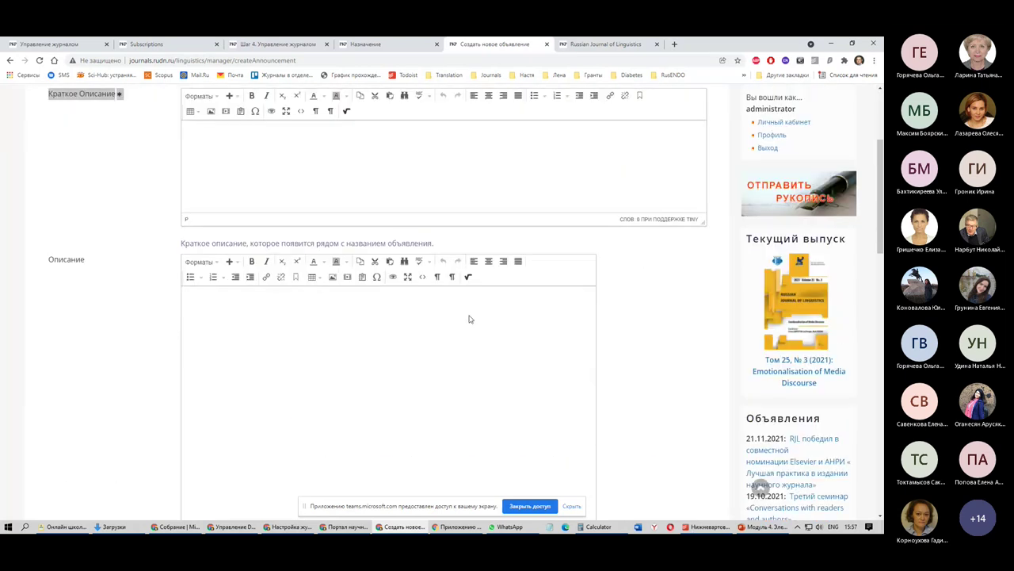
{"action": "scroll", "coordinate": [468, 318], "scroll_direction": "down", "scroll_amount": 2}
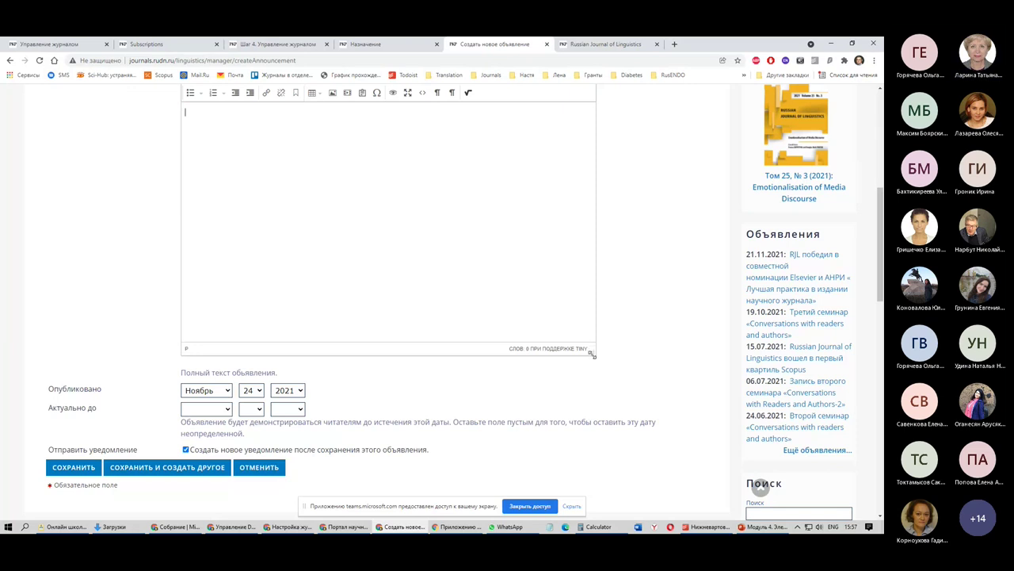
{"action": "left_click_drag", "start_coordinate": [591, 354], "coordinate": [628, 433]}
{"action": "left_click", "coordinate": [211, 384]}
{"action": "scroll", "coordinate": [331, 333], "scroll_direction": "up", "scroll_amount": 3}
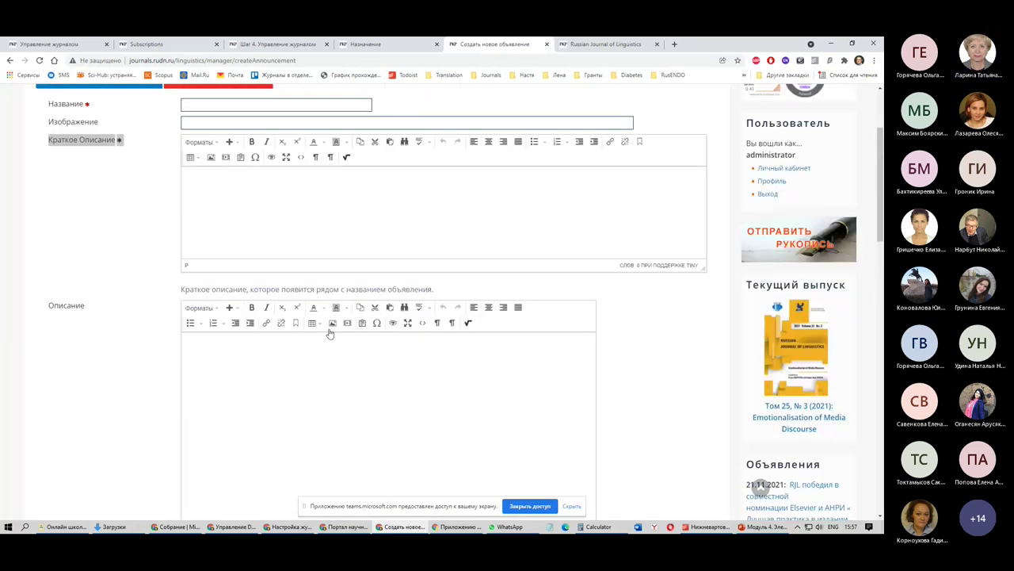
{"action": "scroll", "coordinate": [331, 333], "scroll_direction": "up", "scroll_amount": 1}
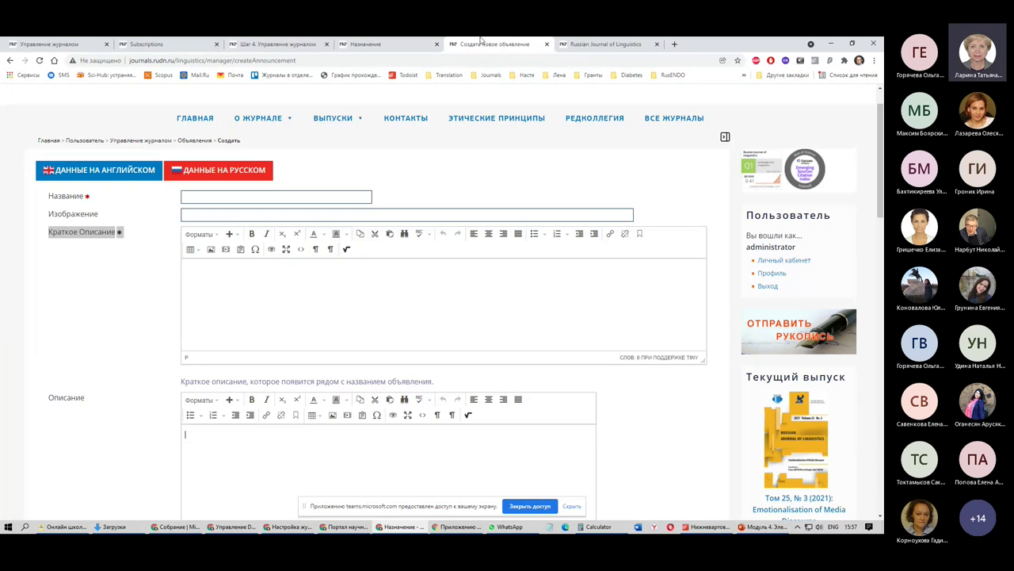
Turn off "Создать новое уведомление после сохранения этого объявления" in the new announcement form, and close the form without saving
{"action": "scroll", "coordinate": [164, 342], "scroll_direction": "down", "scroll_amount": 5}
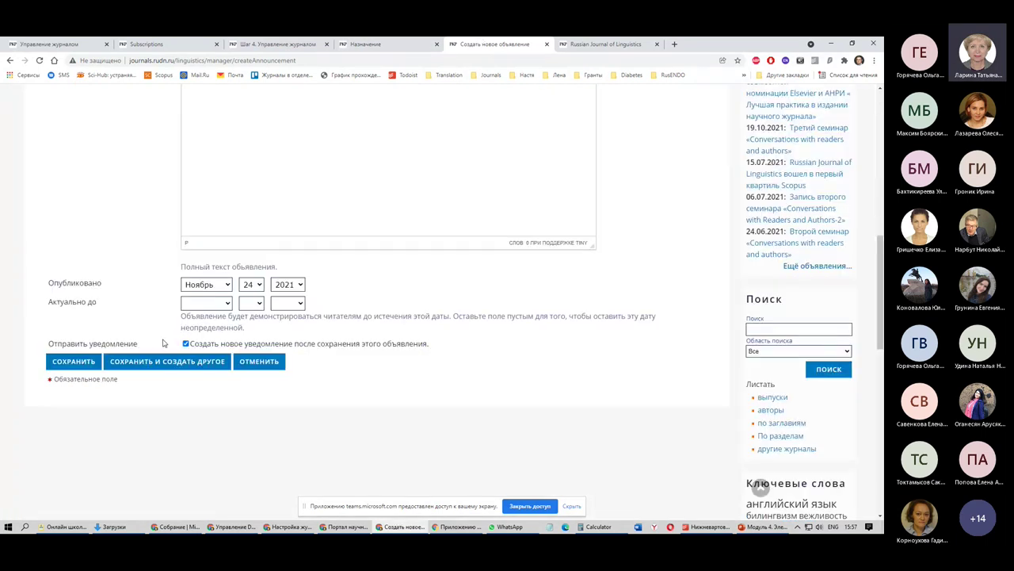
{"action": "scroll", "coordinate": [164, 343], "scroll_direction": "up", "scroll_amount": 1}
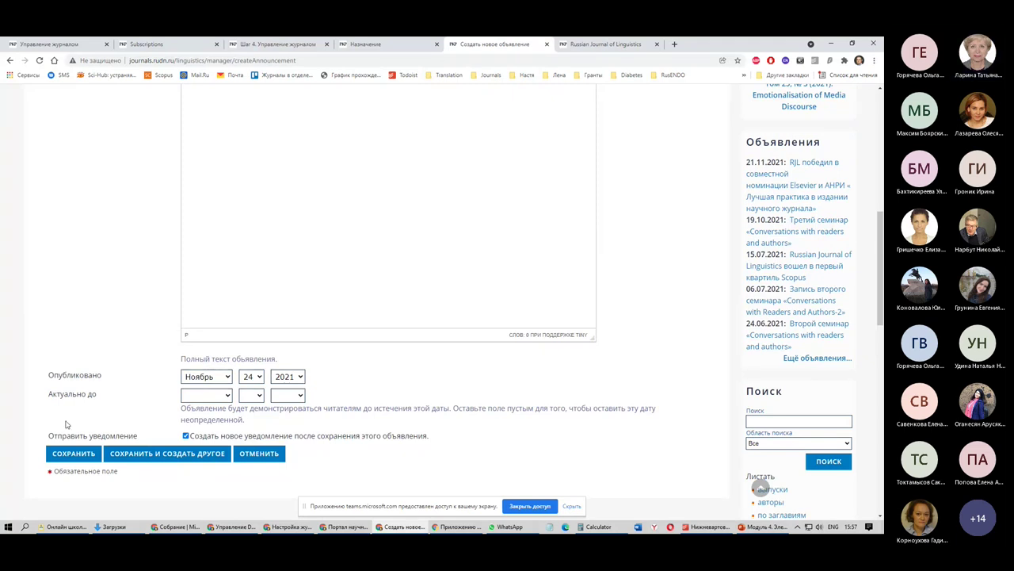
{"action": "left_click_drag", "start_coordinate": [52, 436], "coordinate": [133, 438]}
{"action": "left_click", "coordinate": [69, 444]}
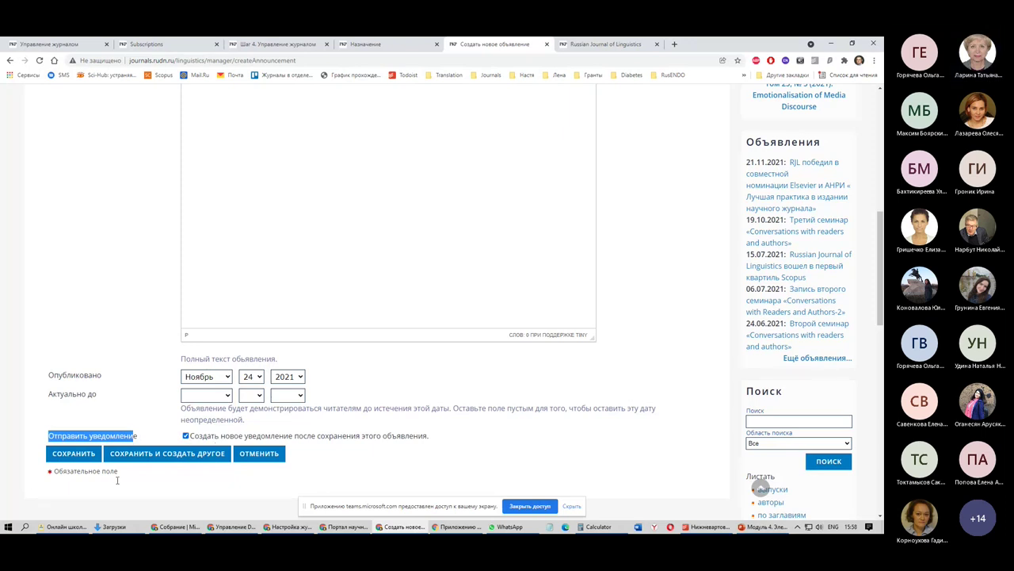
{"action": "left_click", "coordinate": [81, 469]}
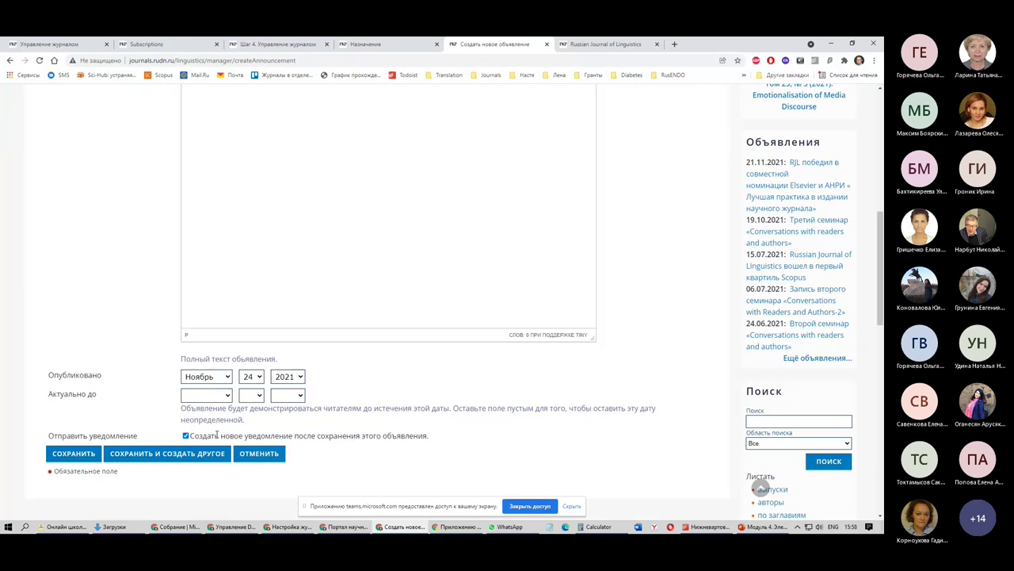
{"action": "left_click", "coordinate": [186, 435]}
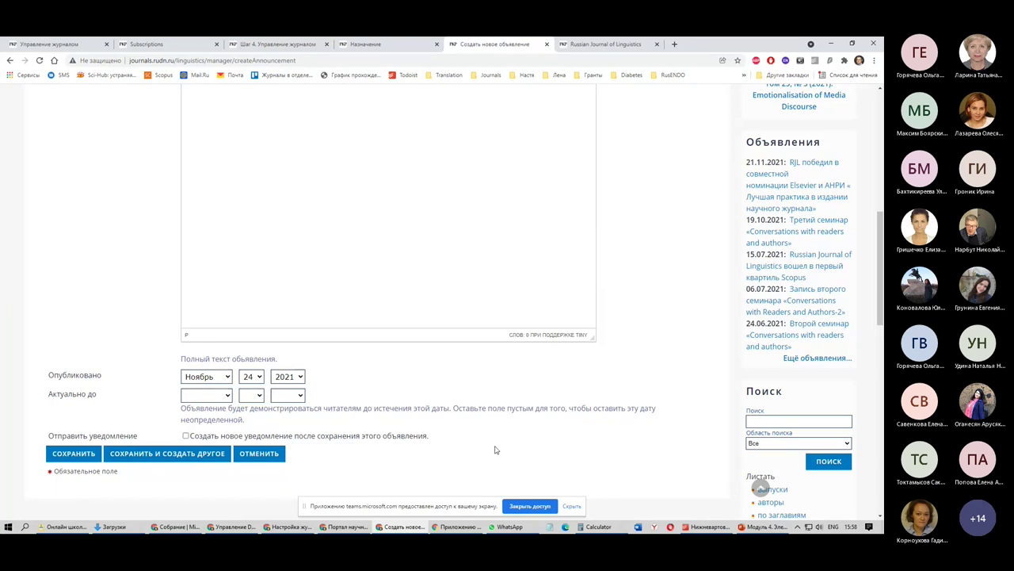
{"action": "left_click", "coordinate": [546, 44]}
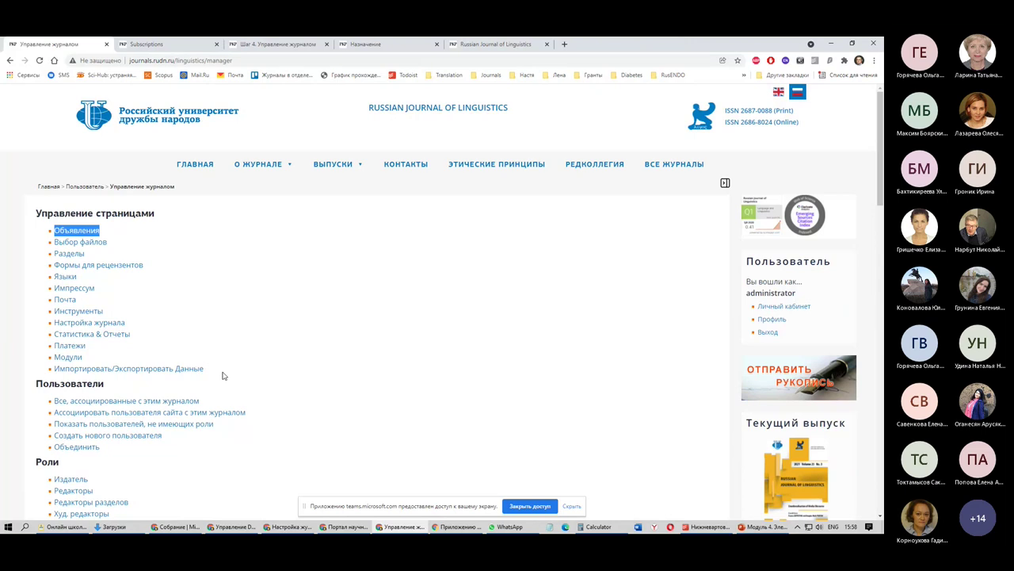
Open the journal's "Выбор файлов" management page in a separate tab and switch to it
{"action": "triple_click", "coordinate": [46, 245]}
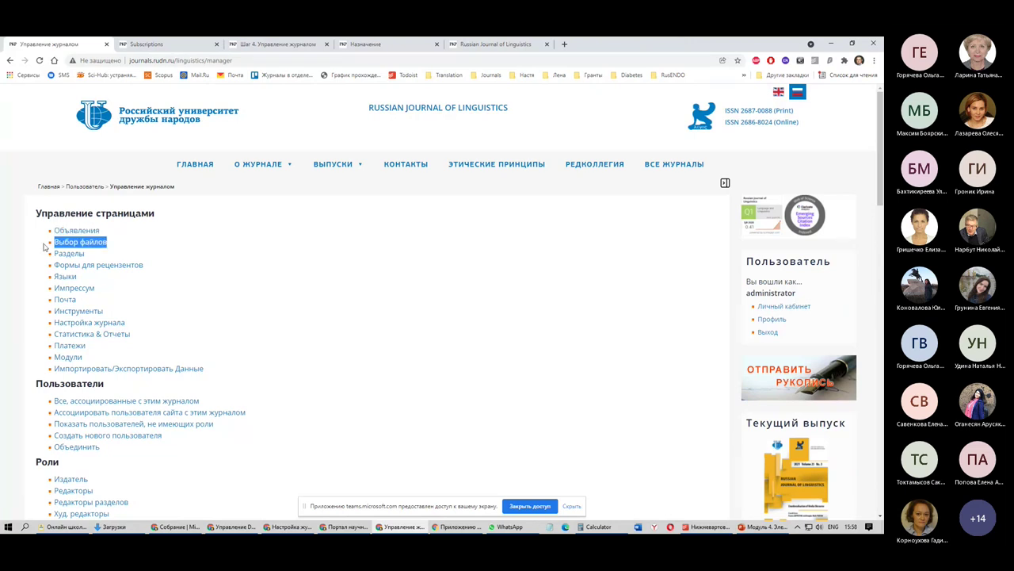
{"action": "middle_click", "coordinate": [91, 247]}
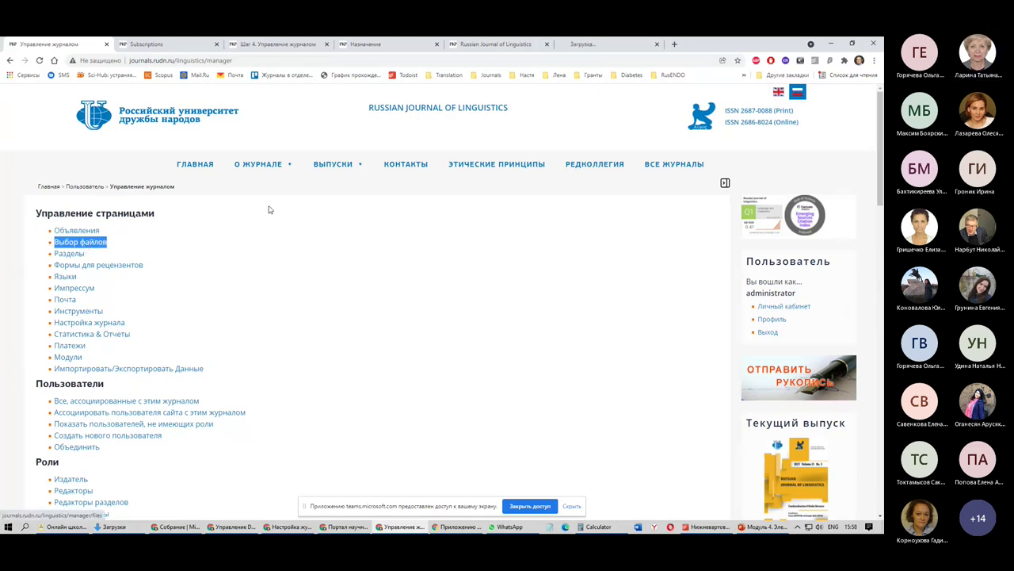
{"action": "left_click", "coordinate": [587, 44]}
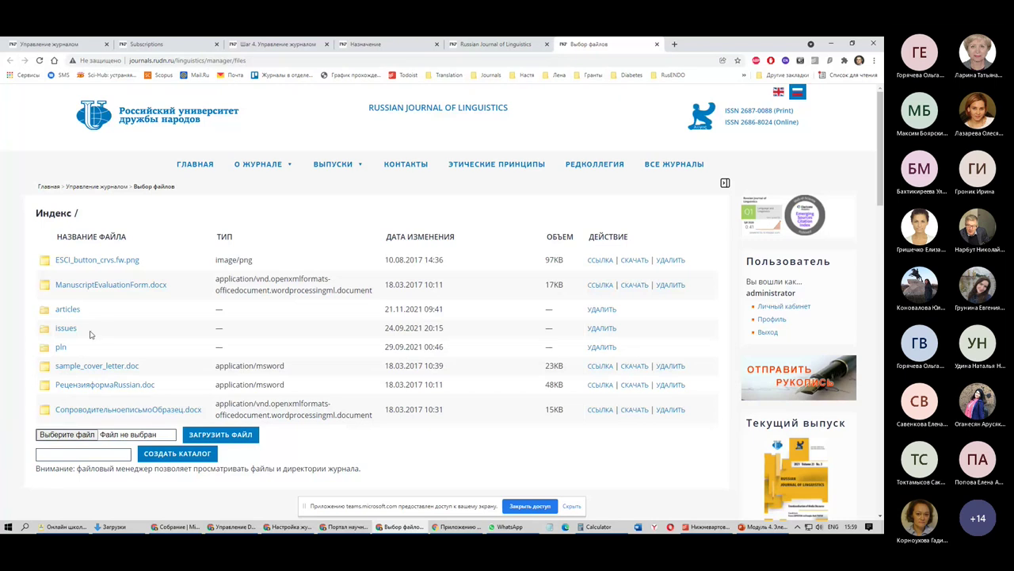
Examine the articles, issues and pln folders in the journal's file list
{"action": "left_click_drag", "start_coordinate": [90, 334], "coordinate": [56, 339]}
{"action": "left_click_drag", "start_coordinate": [82, 309], "coordinate": [38, 314]}
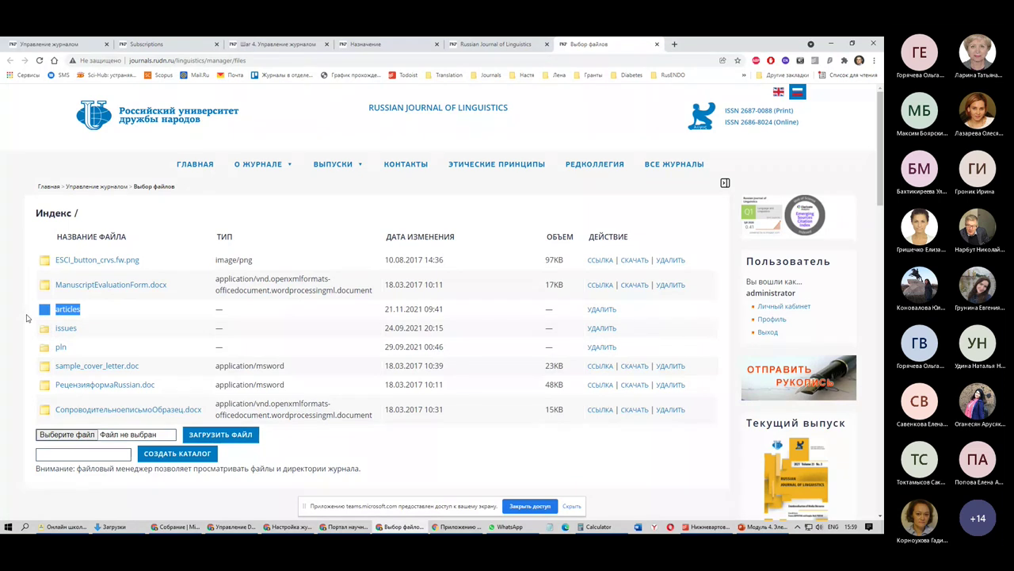
{"action": "left_click_drag", "start_coordinate": [26, 318], "coordinate": [56, 317]}
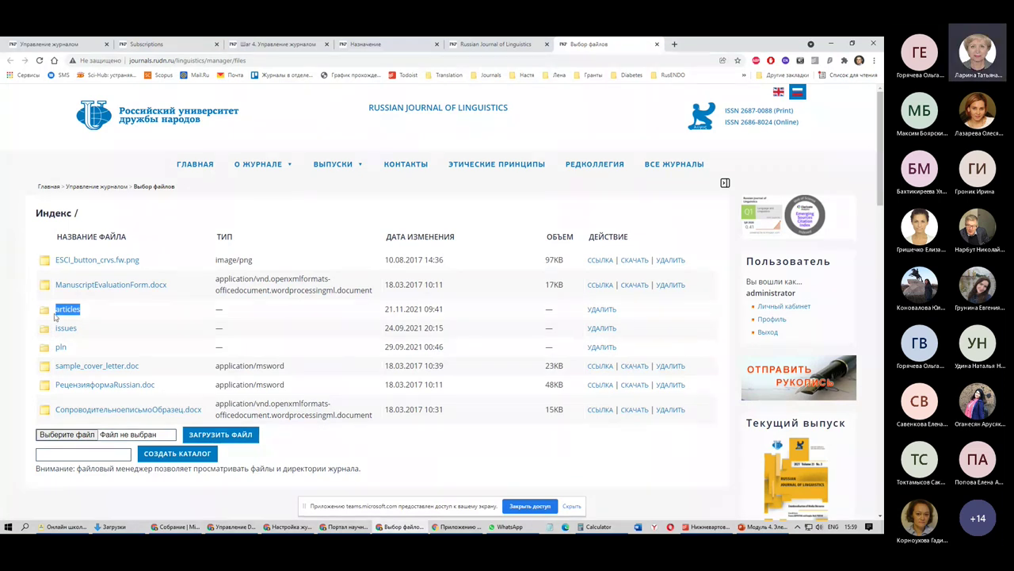
{"action": "mouse_move", "coordinate": [56, 316]}
{"action": "left_mouse_down"}
{"action": "mouse_move", "coordinate": [35, 318]}
{"action": "mouse_move", "coordinate": [47, 314]}
{"action": "left_mouse_up"}
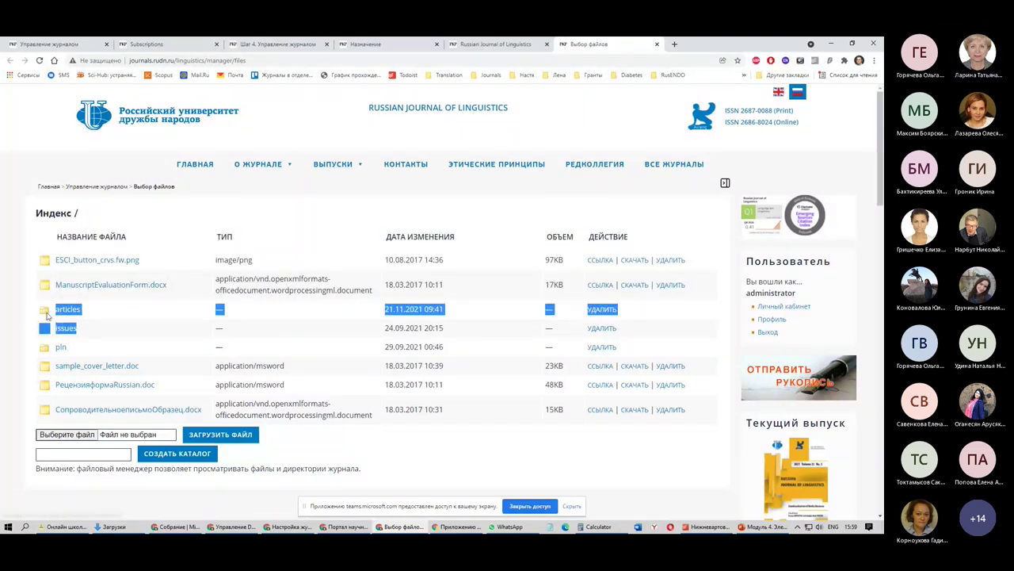
{"action": "left_click", "coordinate": [83, 349]}
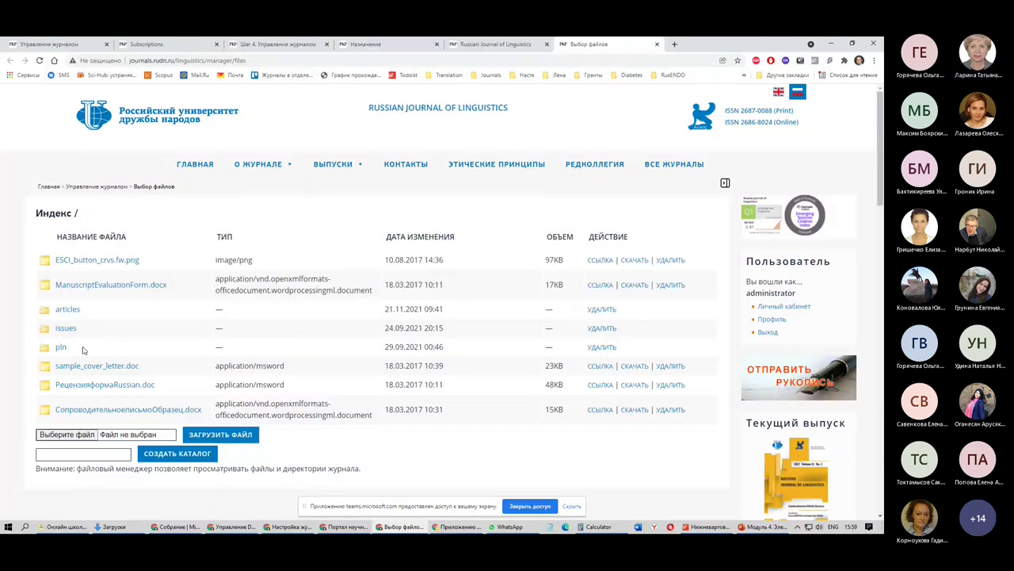
{"action": "double_click", "coordinate": [83, 349]}
{"action": "left_click", "coordinate": [99, 354]}
{"action": "left_click_drag", "start_coordinate": [64, 344], "coordinate": [158, 323]}
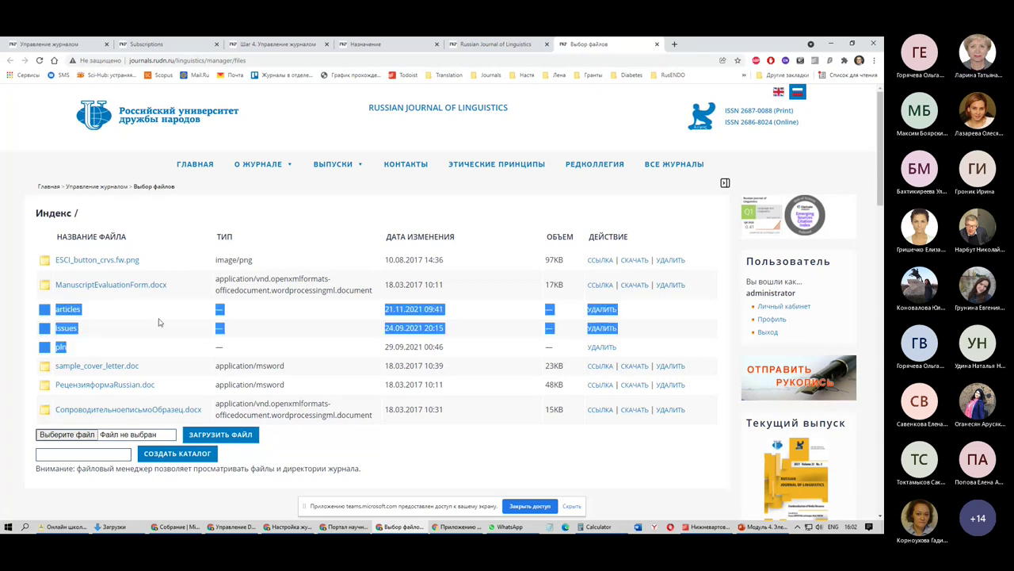
{"action": "left_click", "coordinate": [159, 322]}
Review the individual files in the journal's root folder, including ManuscriptEvaluationForm.docx, sample_cover_letter.doc and РецензияформаRussian.doc
{"action": "left_click_drag", "start_coordinate": [158, 256], "coordinate": [56, 260]}
{"action": "left_click_drag", "start_coordinate": [168, 285], "coordinate": [53, 285]}
{"action": "double_click", "coordinate": [109, 366]}
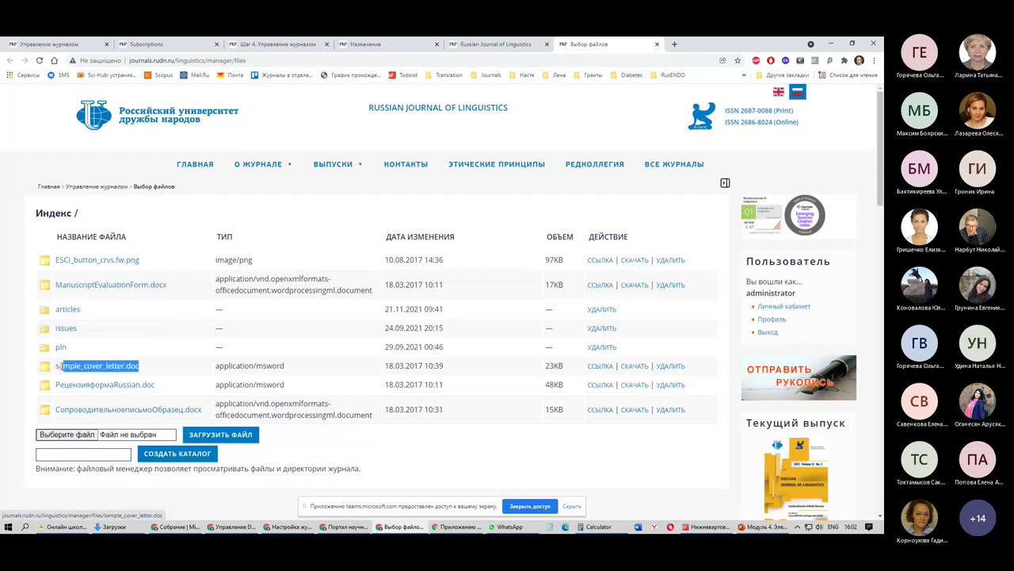
{"action": "left_click_drag", "start_coordinate": [158, 384], "coordinate": [1, 418]}
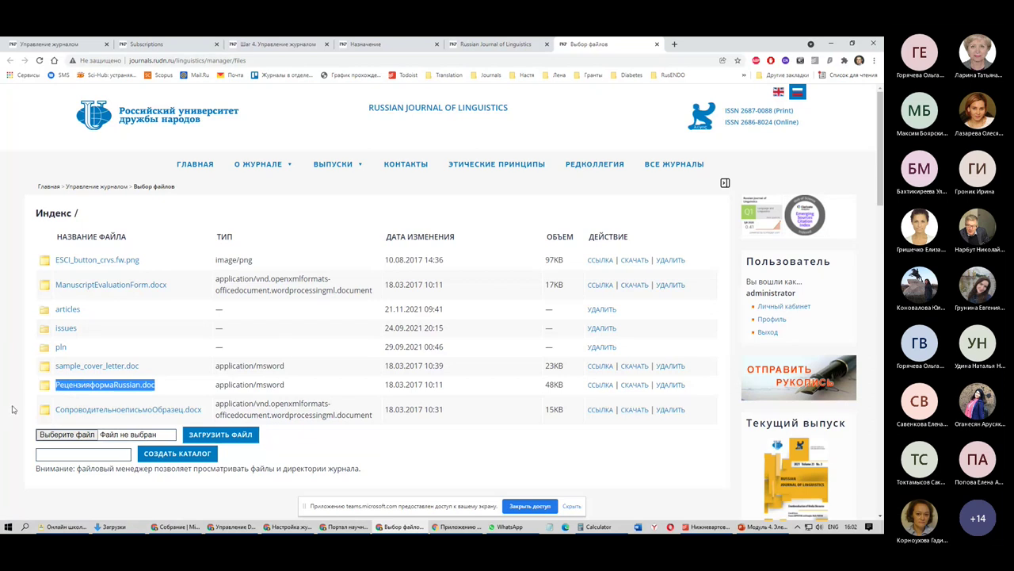
Create a directory named additional_files in the journal's root folder and check its entry in the file list
{"action": "left_click", "coordinate": [106, 456]}
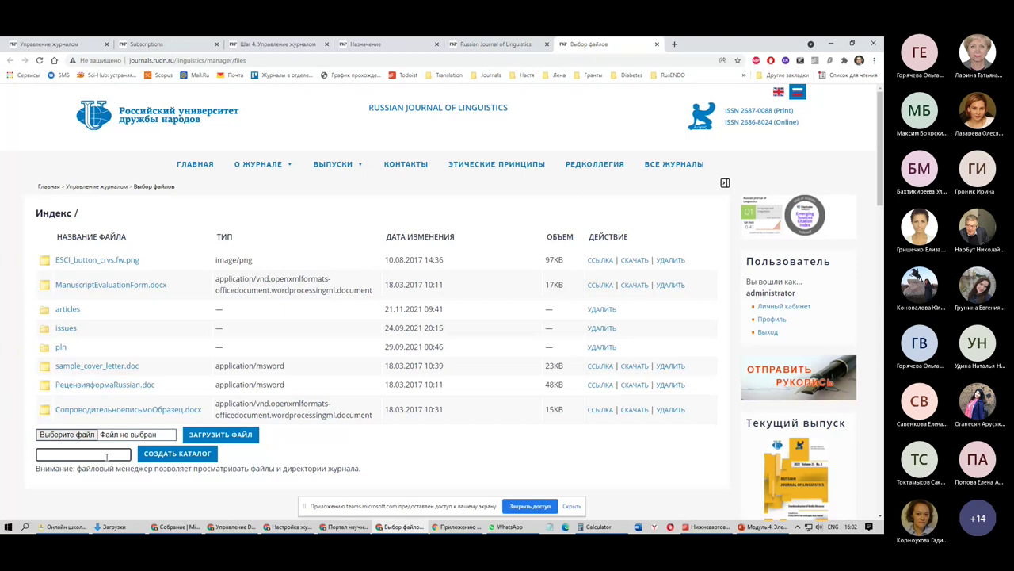
{"action": "type", "text": "additional_files"}
{"action": "left_click", "coordinate": [198, 458]}
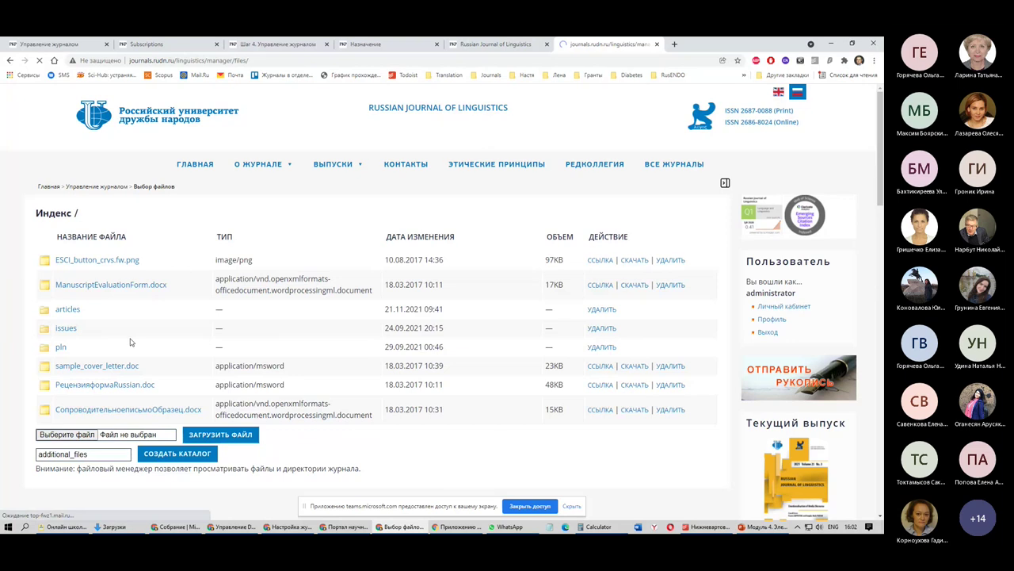
{"action": "left_click_drag", "start_coordinate": [109, 309], "coordinate": [84, 317]}
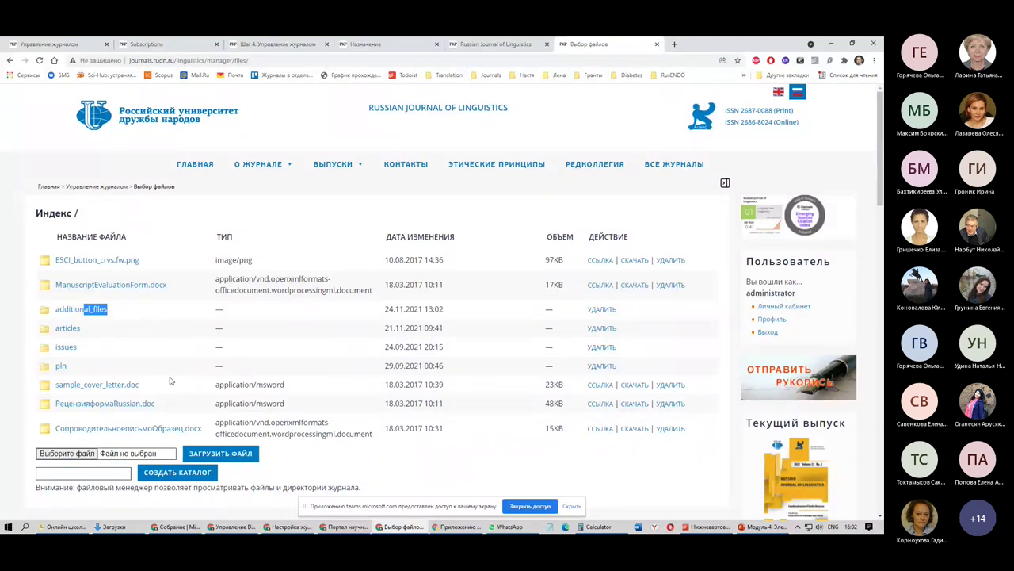
{"action": "left_click", "coordinate": [133, 331]}
Copy the link address of ManuscriptEvaluationForm.docx from its entry in the file list
{"action": "right_click", "coordinate": [600, 285]}
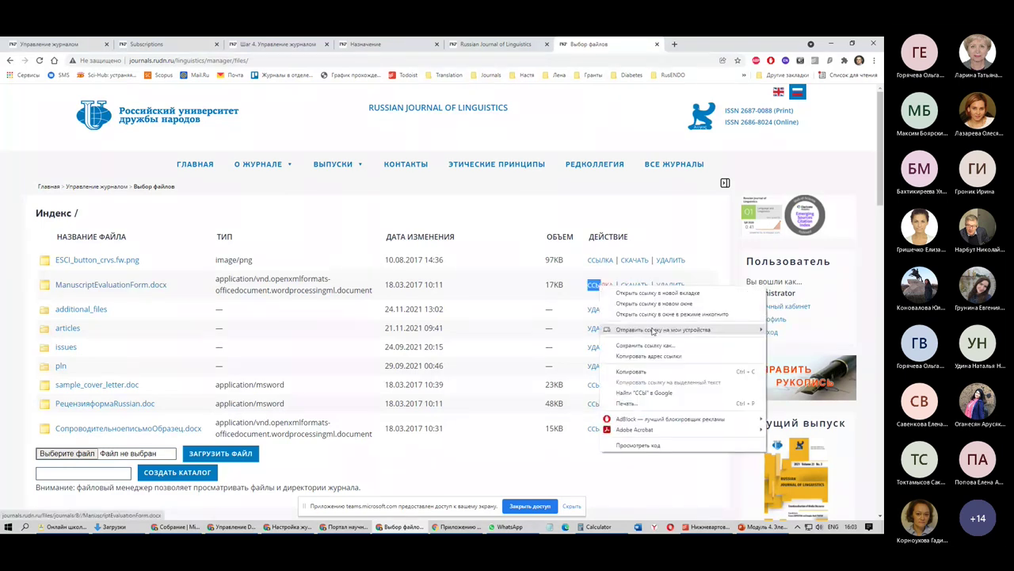
{"action": "left_click", "coordinate": [665, 356]}
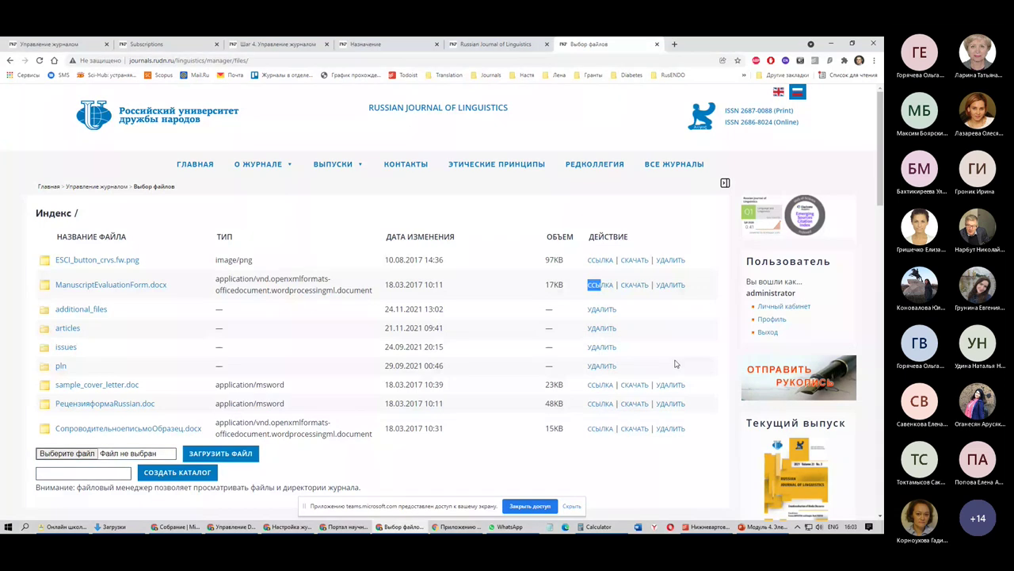
{"action": "right_click", "coordinate": [601, 285]}
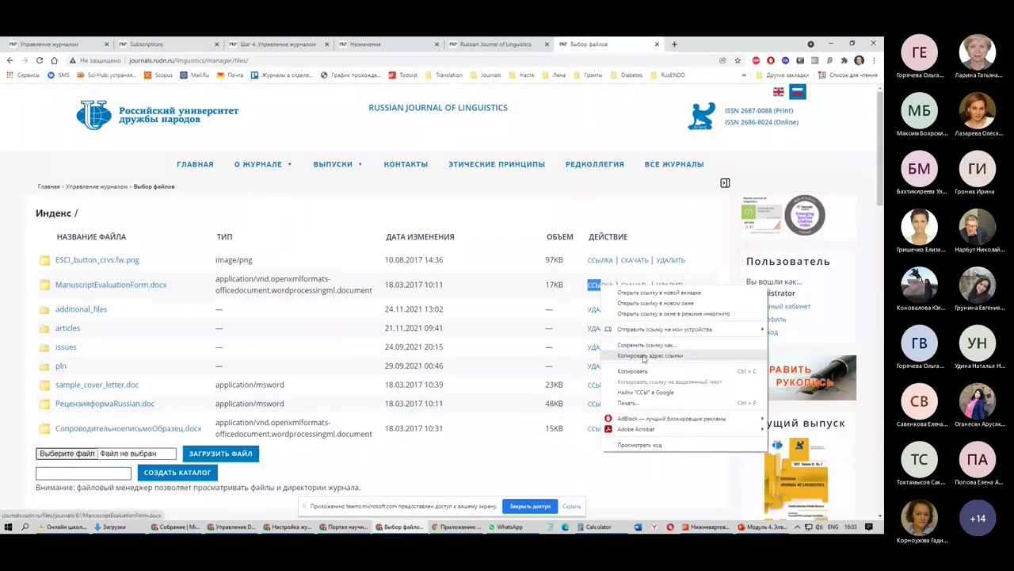
{"action": "left_click", "coordinate": [644, 356]}
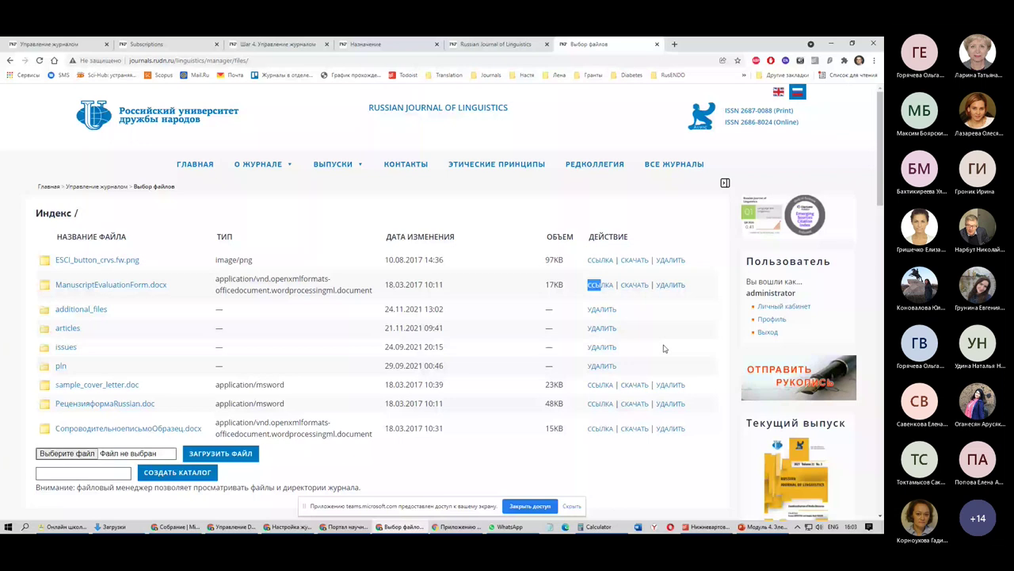
{"action": "left_click_drag", "start_coordinate": [190, 285], "coordinate": [53, 286]}
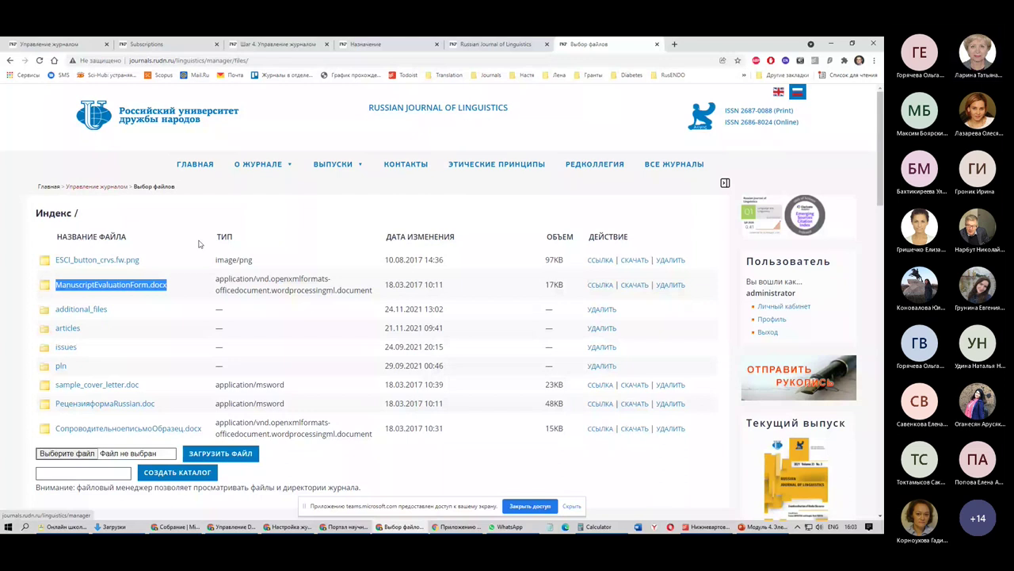
Return to the journal management page, open "Разделы" and look through the whole list of journal sections
{"action": "left_click", "coordinate": [96, 187]}
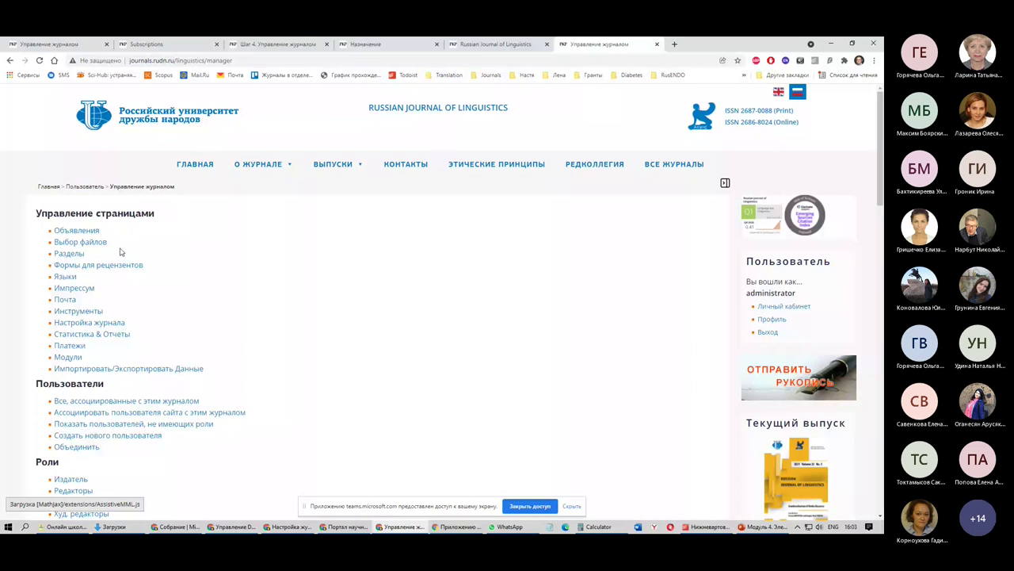
{"action": "left_click", "coordinate": [79, 253]}
{"action": "middle_click", "coordinate": [298, 344]}
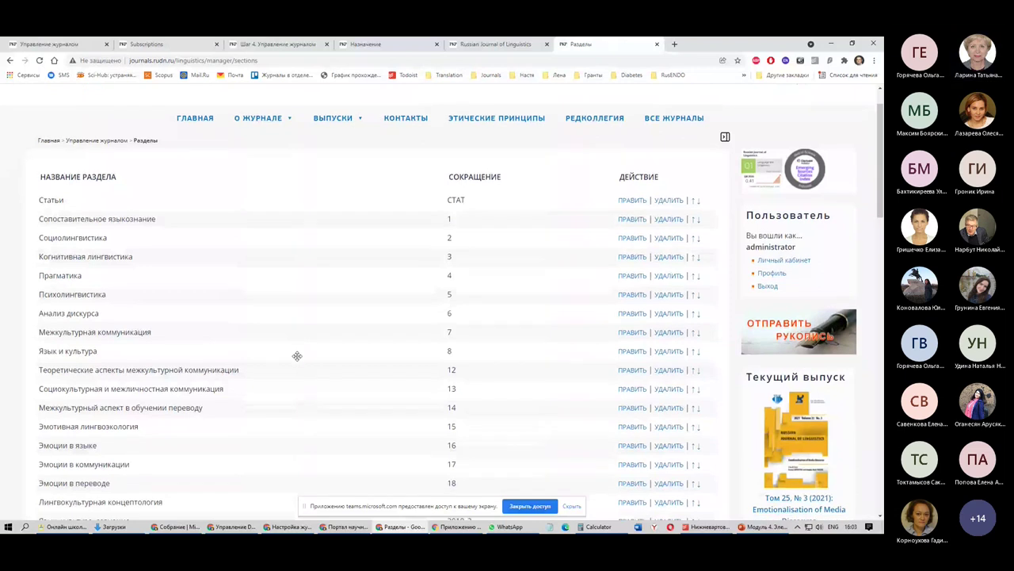
{"action": "scroll", "coordinate": [49, 246], "scroll_direction": "up", "scroll_amount": 1}
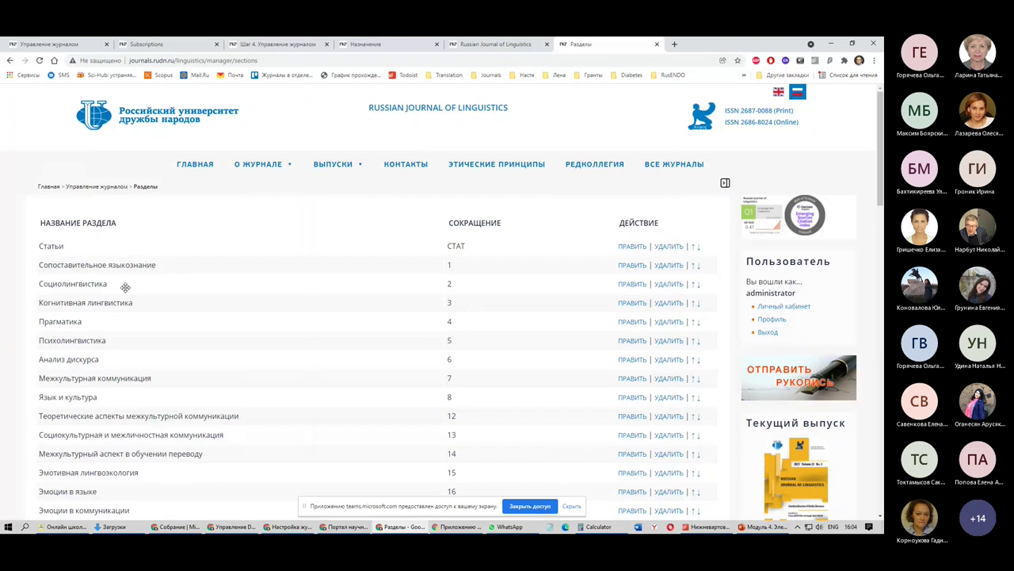
{"action": "scroll", "coordinate": [188, 314], "scroll_direction": "down", "scroll_amount": 3}
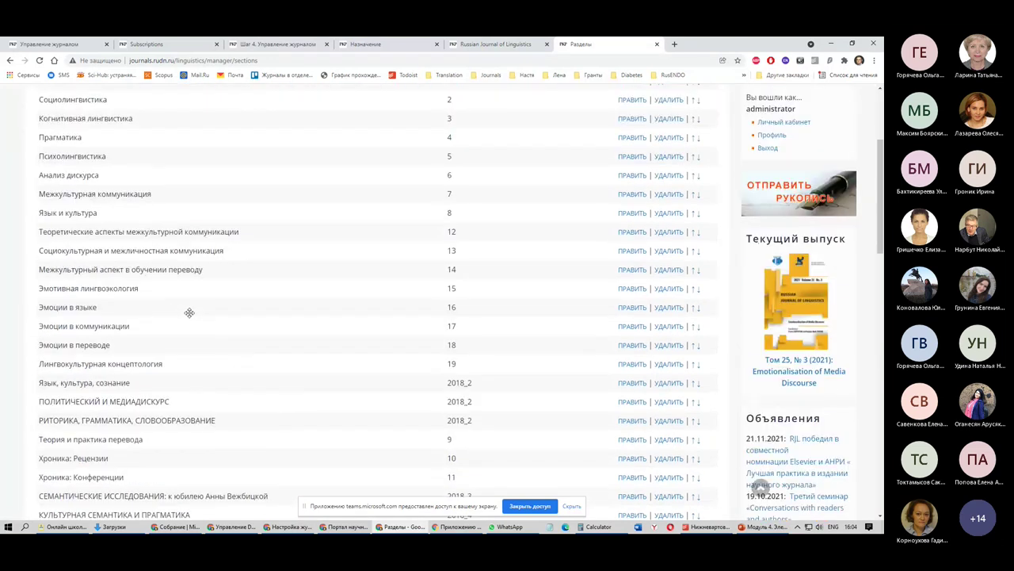
{"action": "scroll", "coordinate": [189, 313], "scroll_direction": "down", "scroll_amount": 4}
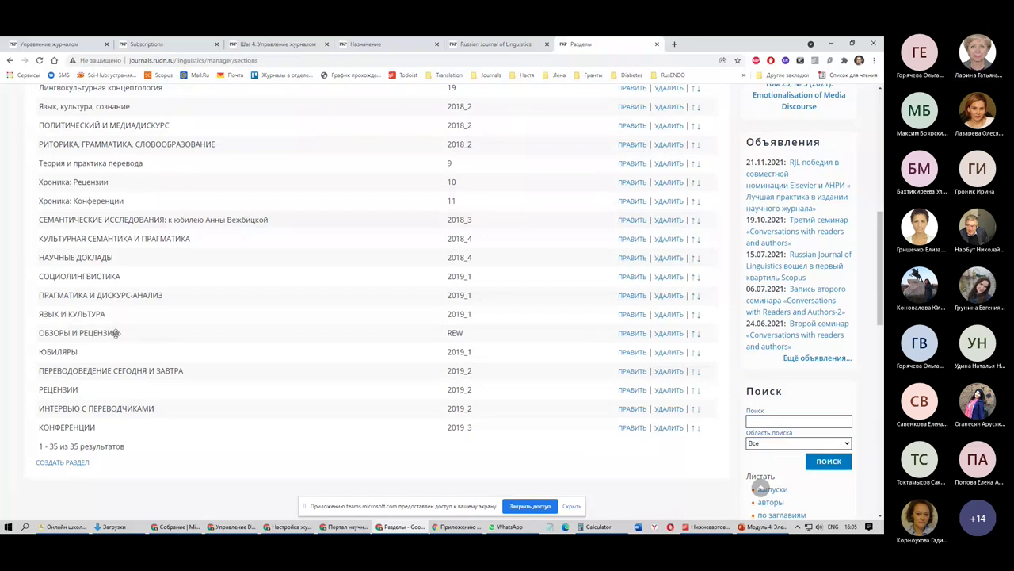
Start a new journal section and enter "Материалы конференций" as its "Название раздела"
{"action": "left_click", "coordinate": [60, 462]}
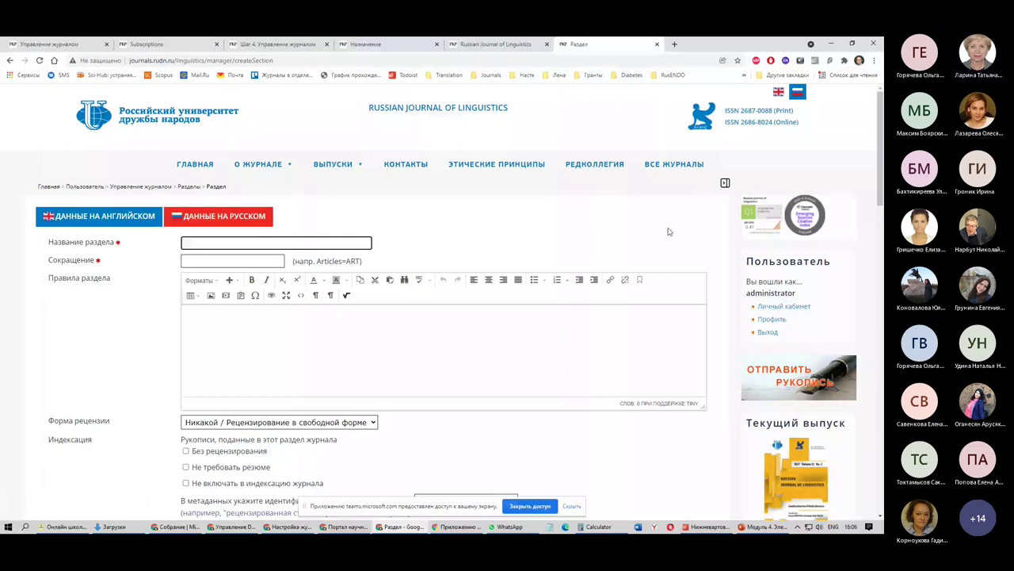
{"action": "key", "text": "alt+shift"}
{"action": "type", "text": "Ме"}
{"action": "type", "text": "териалы конференций"}
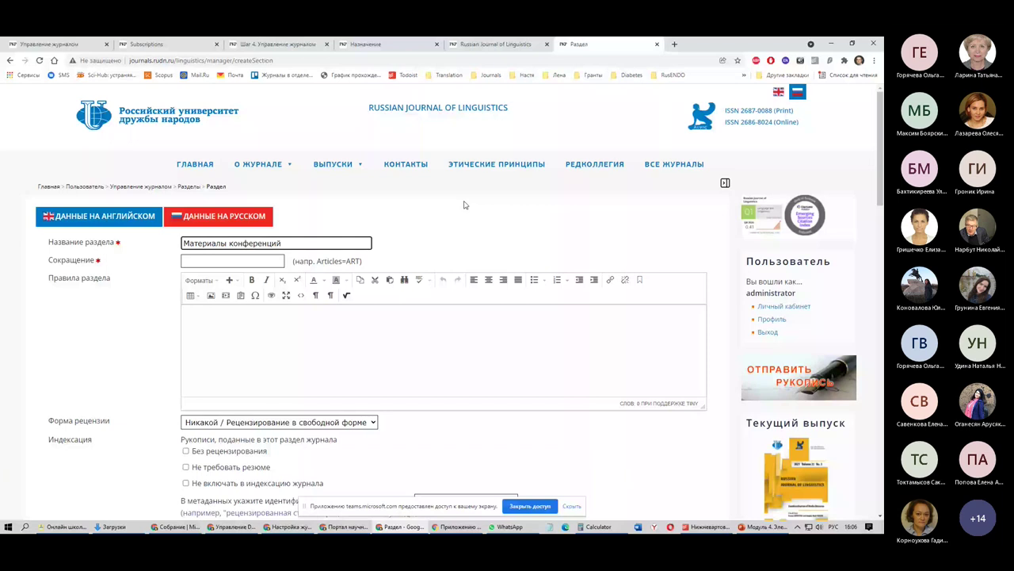
{"action": "left_click", "coordinate": [226, 261]}
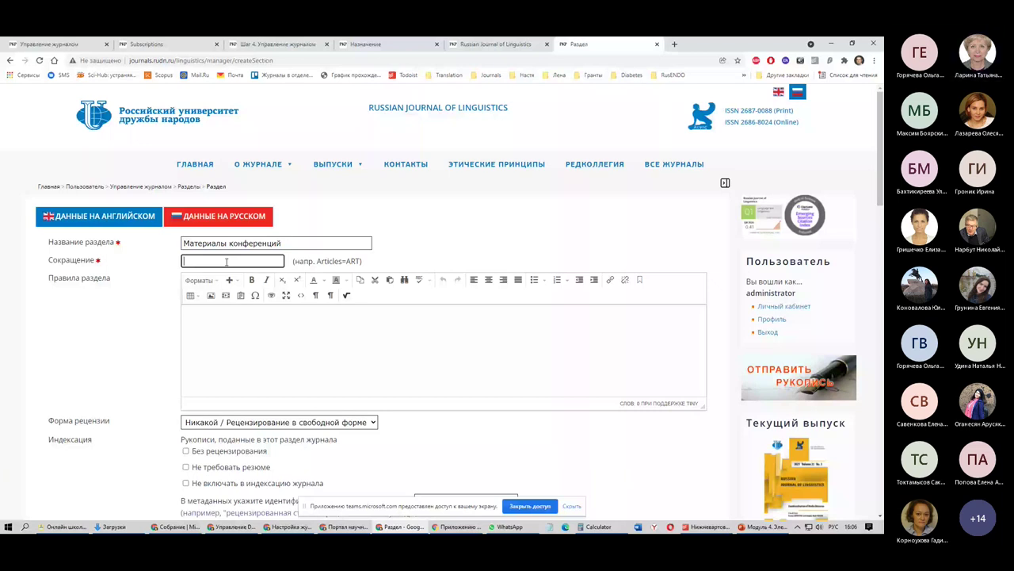
Set the new section's abbreviation to "конф" and check which review forms are available
{"action": "scroll", "coordinate": [227, 261], "scroll_direction": "down", "scroll_amount": 2}
{"action": "left_click", "coordinate": [234, 241]}
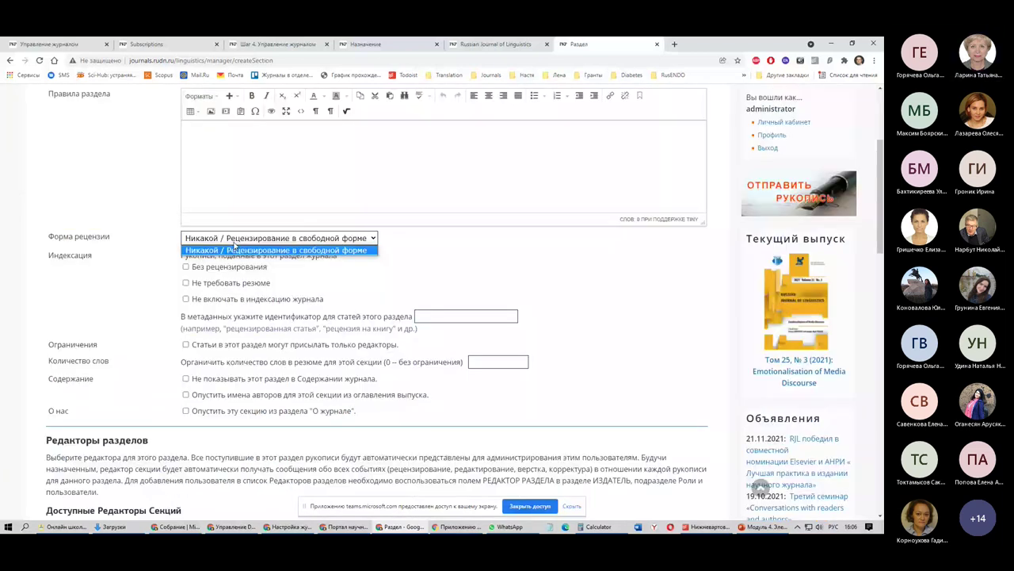
{"action": "left_click", "coordinate": [235, 245]}
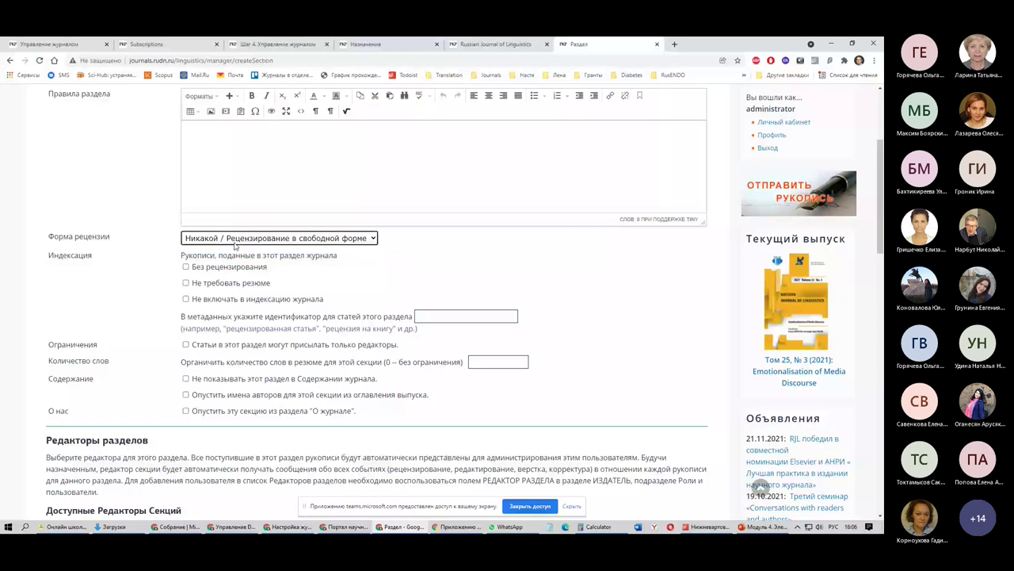
{"action": "left_click", "coordinate": [235, 245]}
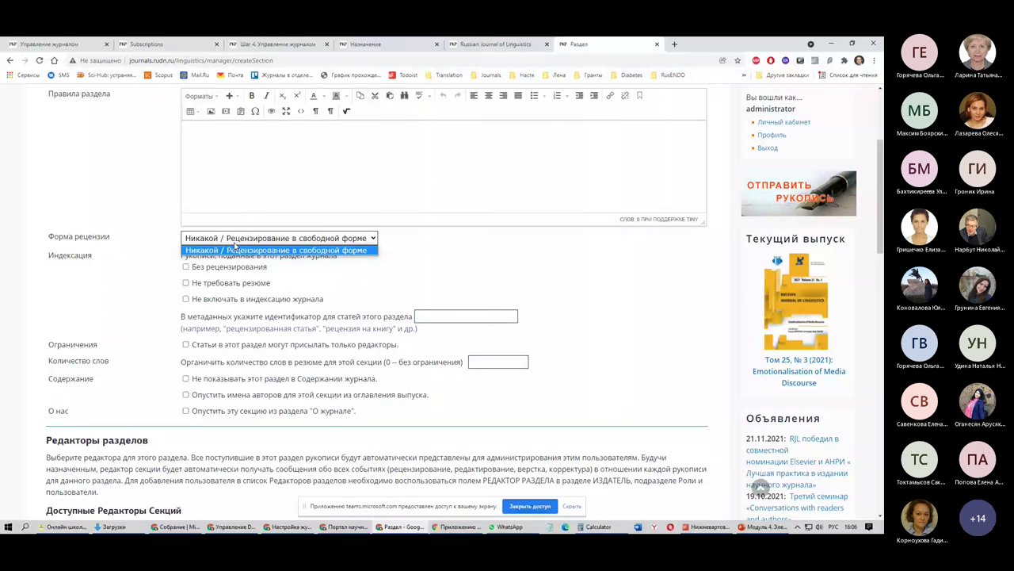
{"action": "scroll", "coordinate": [238, 244], "scroll_direction": "up", "scroll_amount": 1}
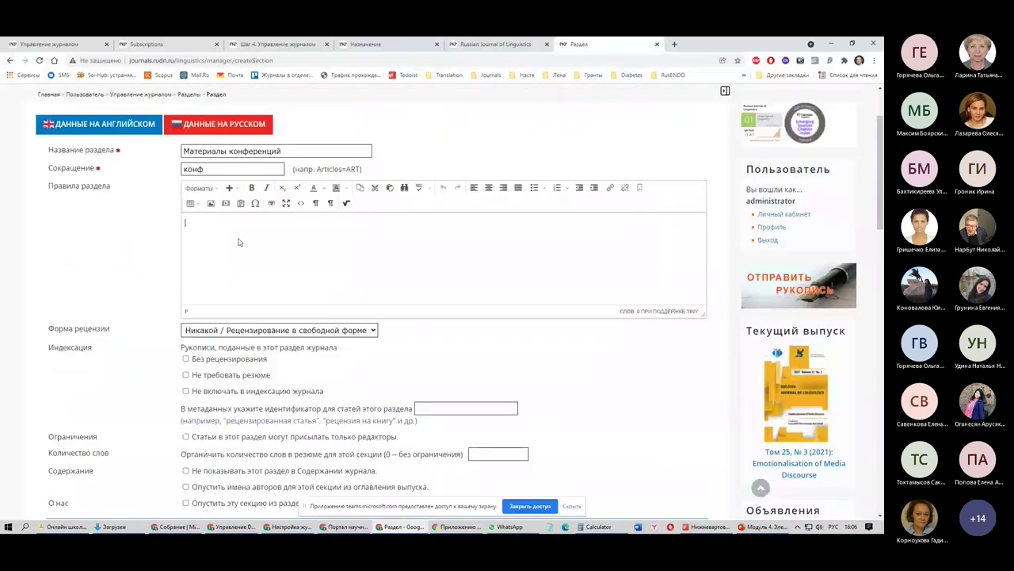
Dismiss the chat notification and review the new section's title, abbreviation, rules and indexing fields
{"action": "key", "text": "shift+Tab"}
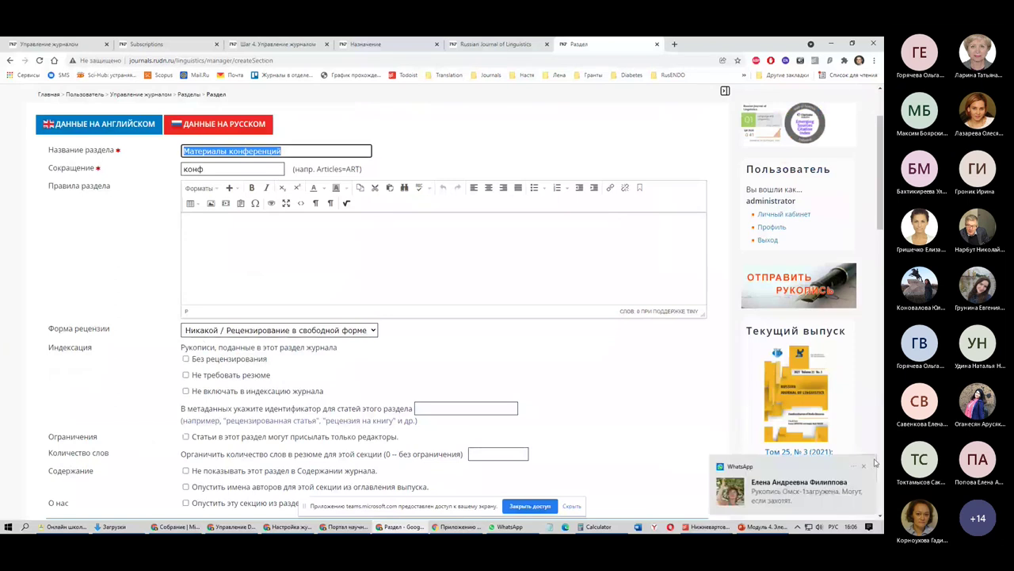
{"action": "left_click", "coordinate": [864, 465]}
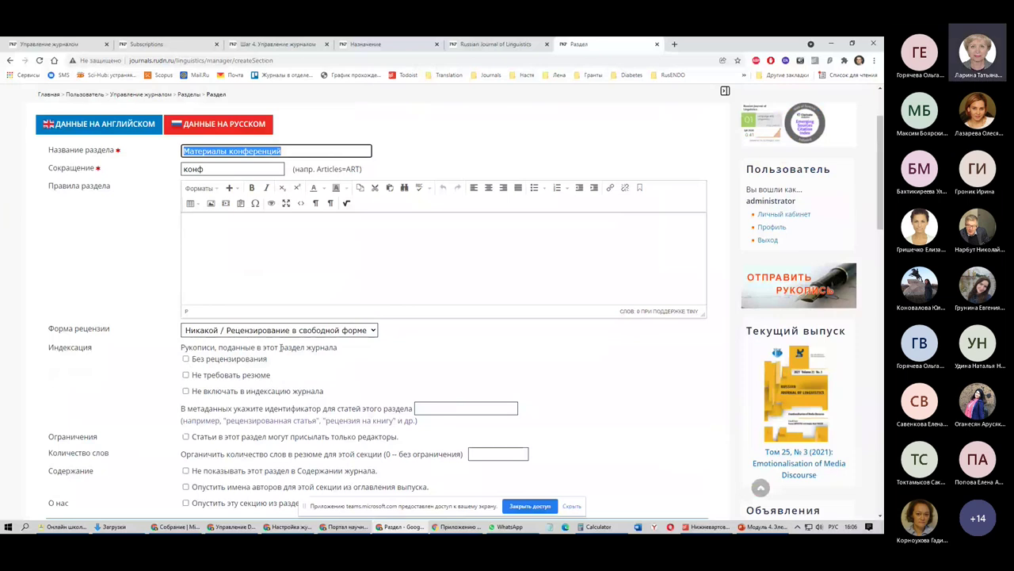
{"action": "scroll", "coordinate": [188, 269], "scroll_direction": "down", "scroll_amount": 2}
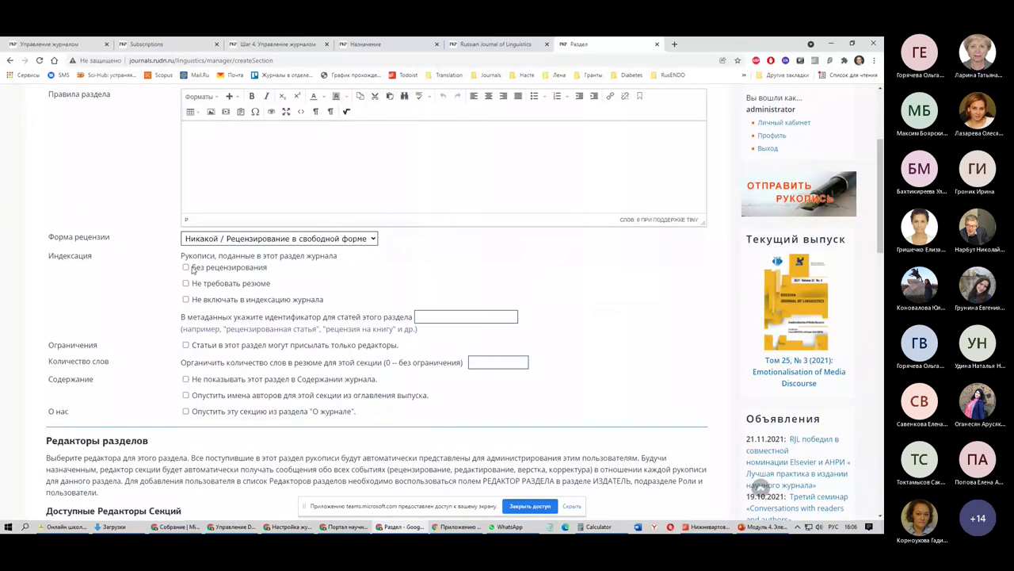
{"action": "scroll", "coordinate": [191, 269], "scroll_direction": "up", "scroll_amount": 3}
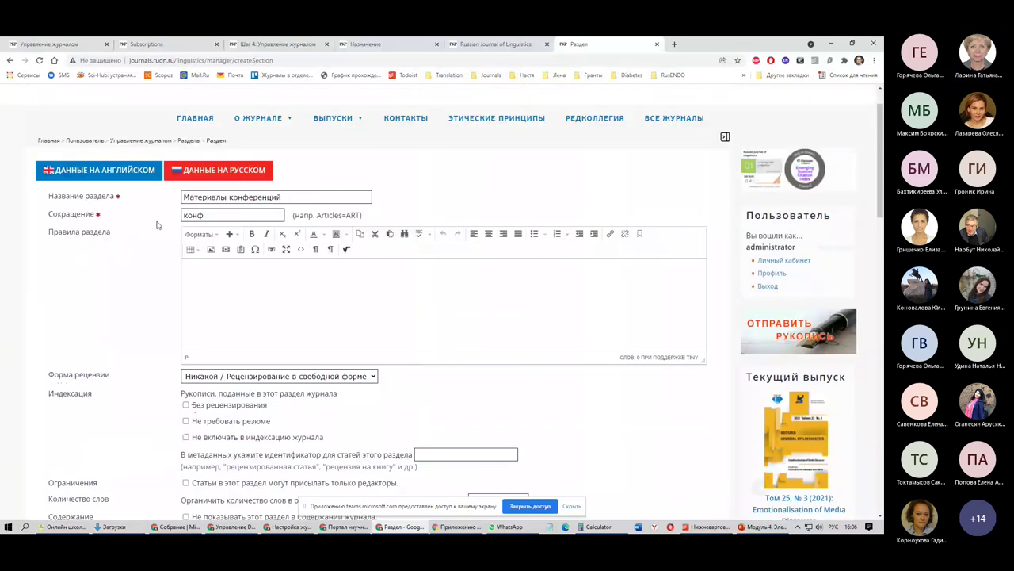
{"action": "left_click_drag", "start_coordinate": [183, 197], "coordinate": [282, 196]}
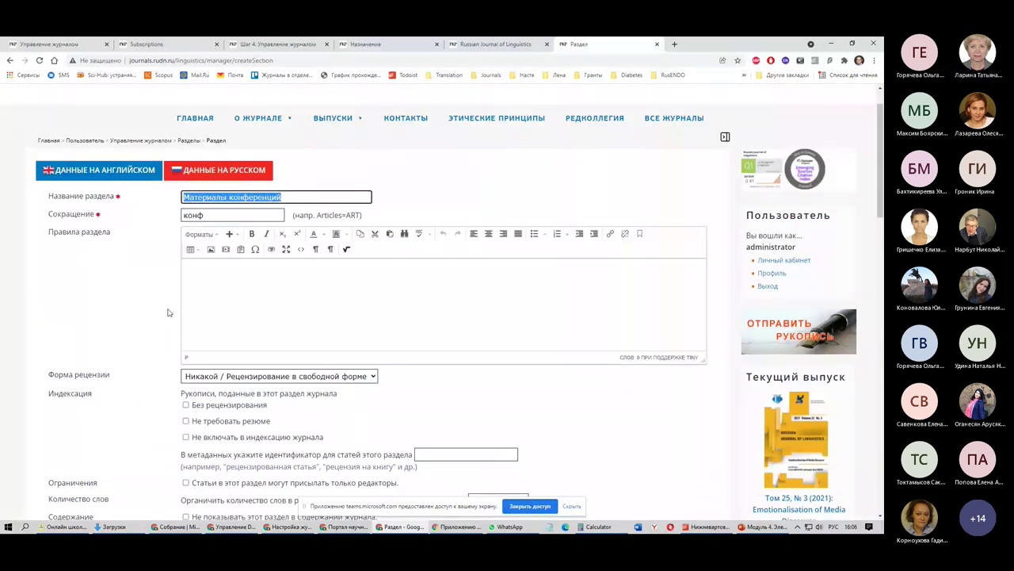
{"action": "left_click", "coordinate": [313, 340]}
{"action": "scroll", "coordinate": [187, 364], "scroll_direction": "down", "scroll_amount": 1}
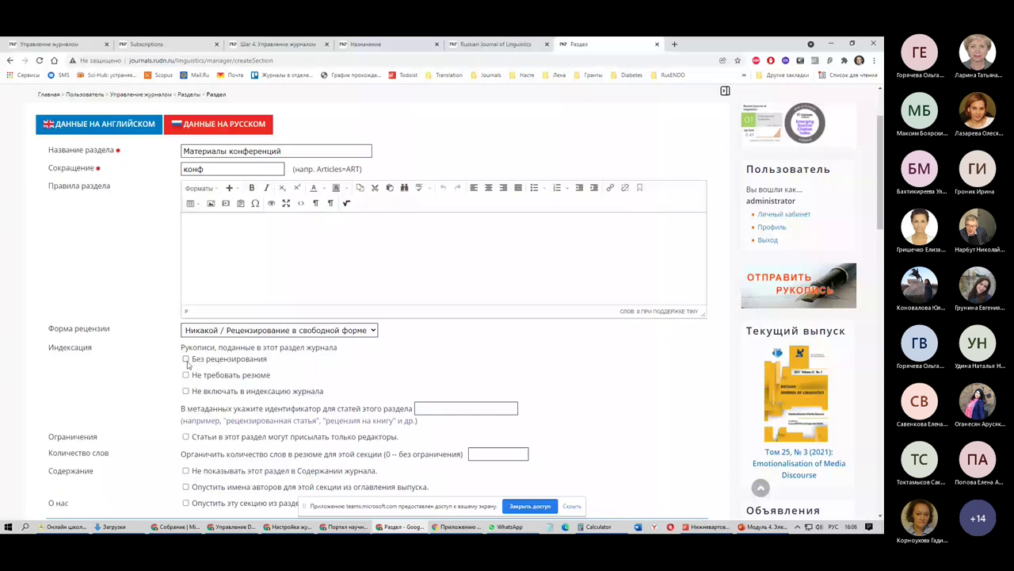
Try the indexing options for skipping peer review, not requiring an abstract and excluding the section from journal indexing
{"action": "left_click", "coordinate": [186, 359]}
{"action": "left_click", "coordinate": [186, 359]}
{"action": "left_click", "coordinate": [185, 375]}
{"action": "scroll", "coordinate": [161, 420], "scroll_direction": "down", "scroll_amount": 1}
{"action": "left_click", "coordinate": [186, 300]}
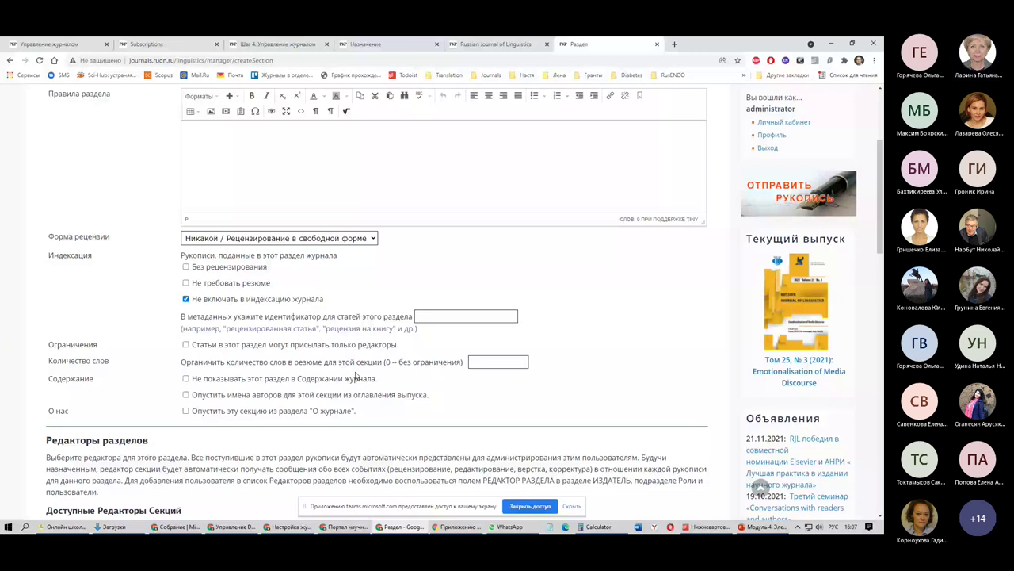
Change the section title to "Материалы конференций 2022", keep the section indexed, and allow only editors to submit articles to it
{"action": "key", "text": "space"}
{"action": "key", "text": "space"}
{"action": "scroll", "coordinate": [114, 416], "scroll_direction": "up", "scroll_amount": 3}
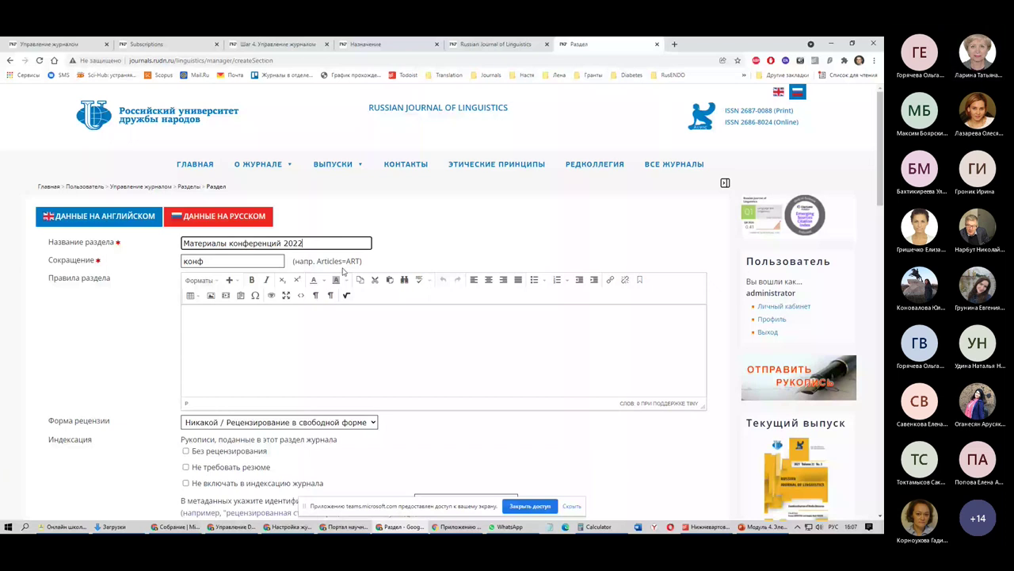
{"action": "scroll", "coordinate": [339, 274], "scroll_direction": "down", "scroll_amount": 3}
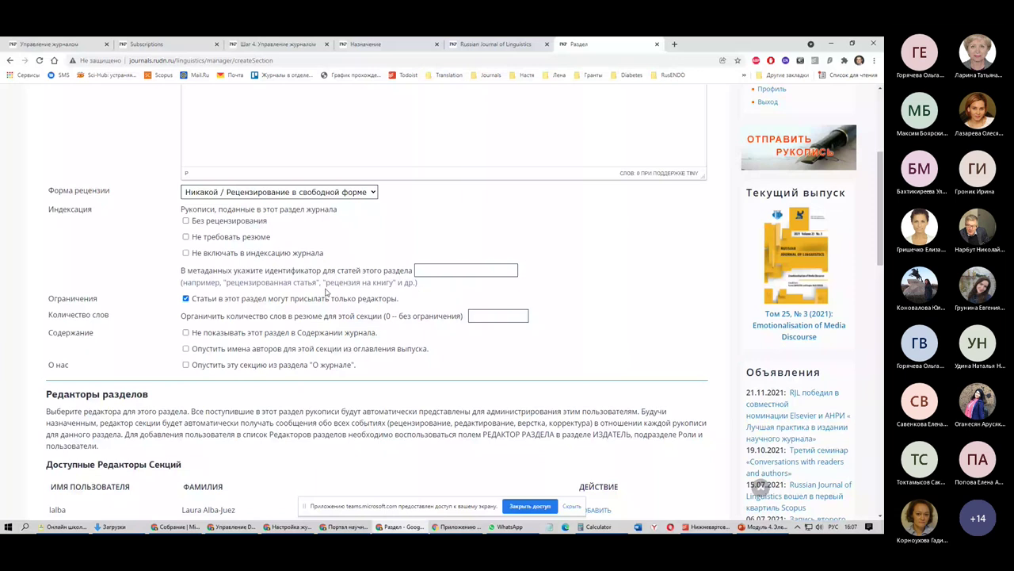
{"action": "scroll", "coordinate": [325, 292], "scroll_direction": "up", "scroll_amount": 3}
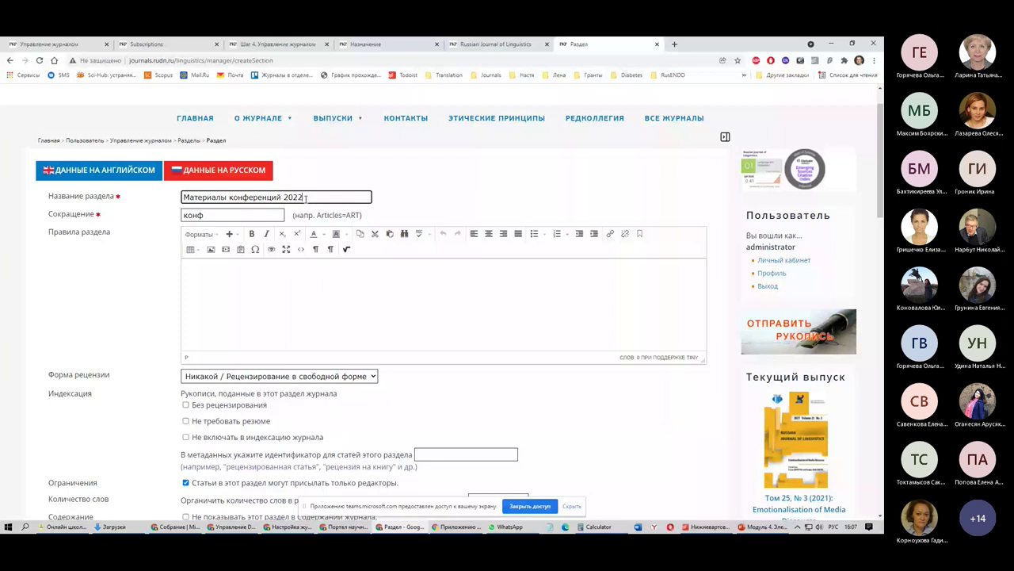
{"action": "scroll", "coordinate": [186, 301], "scroll_direction": "down", "scroll_amount": 3}
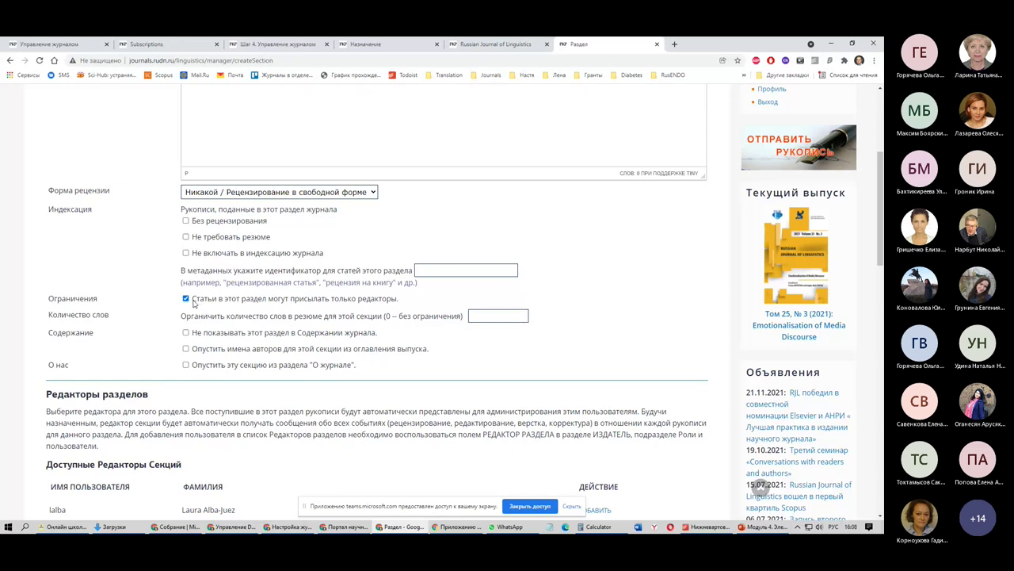
Try toggling the editors-only submission restriction and the option to hide the section from the journal's contents
{"action": "left_click", "coordinate": [187, 298]}
{"action": "left_click", "coordinate": [186, 299]}
{"action": "left_click", "coordinate": [186, 299]}
{"action": "left_click", "coordinate": [186, 333]}
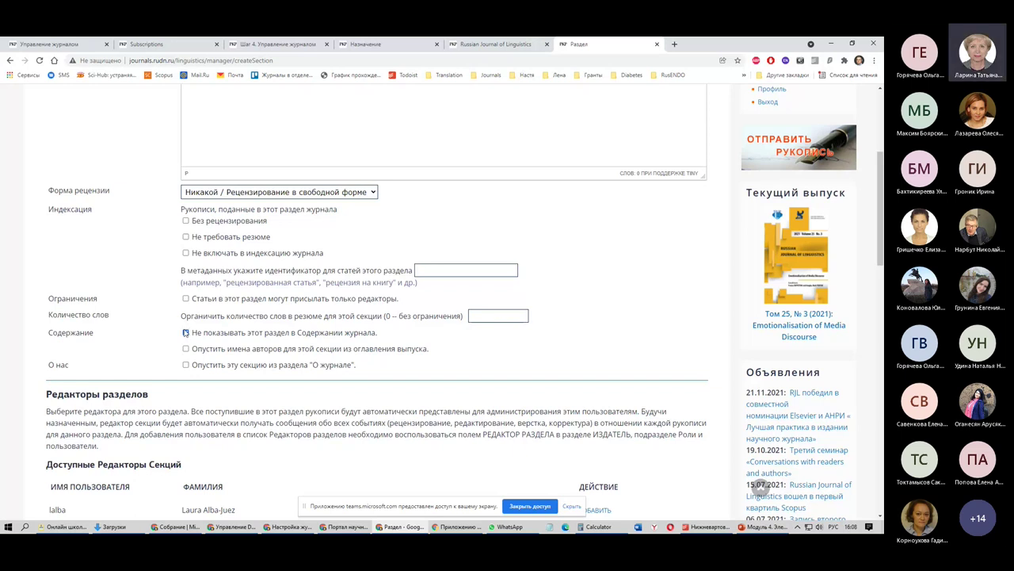
{"action": "left_click", "coordinate": [186, 299]}
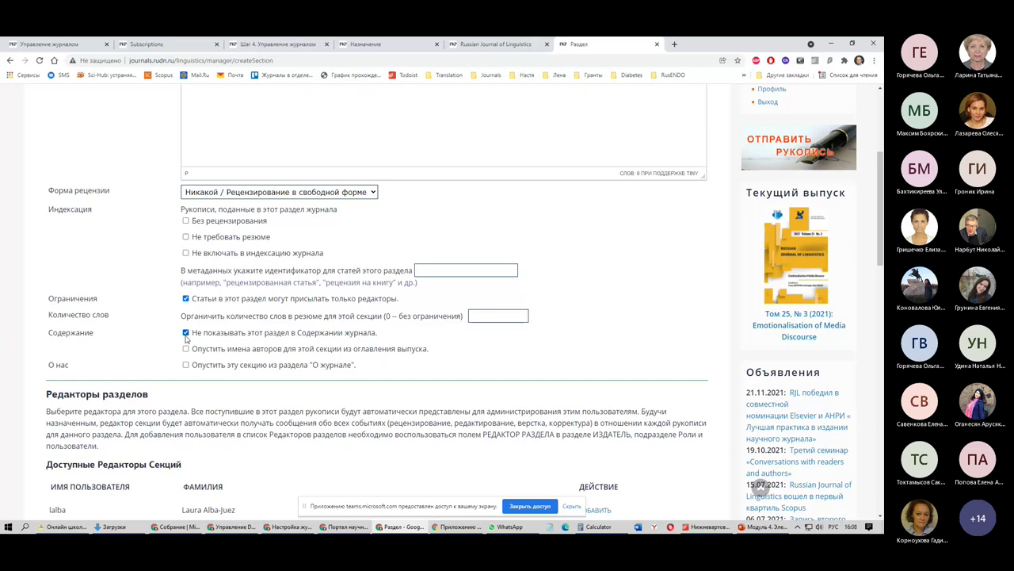
{"action": "left_click", "coordinate": [185, 333]}
{"action": "left_click", "coordinate": [186, 333]}
Disable the editors-only restriction and hiding from the contents, and omit the section from "О журнале"
{"action": "left_click", "coordinate": [187, 298]}
{"action": "left_click", "coordinate": [186, 365]}
{"action": "left_click", "coordinate": [186, 333]}
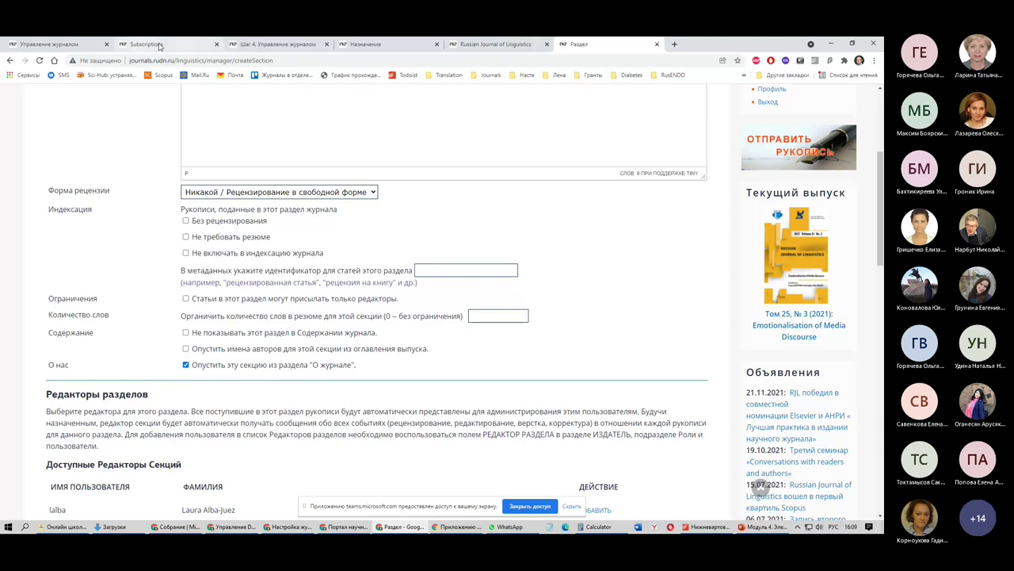
Open the journal's "О журнале" page and go to "Разделы и направления" under the editorial policies
{"action": "left_click", "coordinate": [190, 41]}
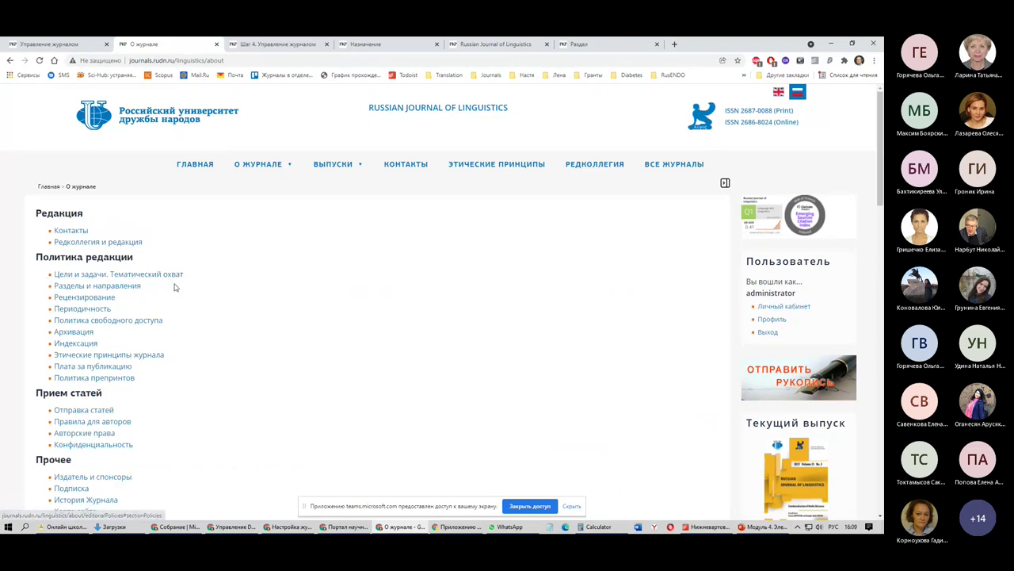
{"action": "left_click_drag", "start_coordinate": [175, 287], "coordinate": [57, 286]}
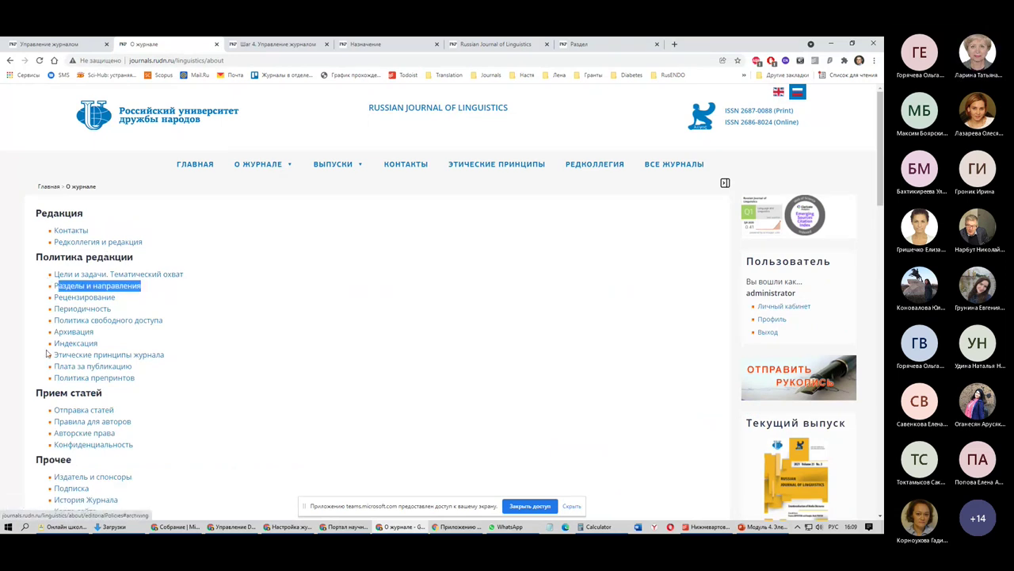
{"action": "left_click", "coordinate": [223, 295]}
{"action": "left_click", "coordinate": [84, 287]}
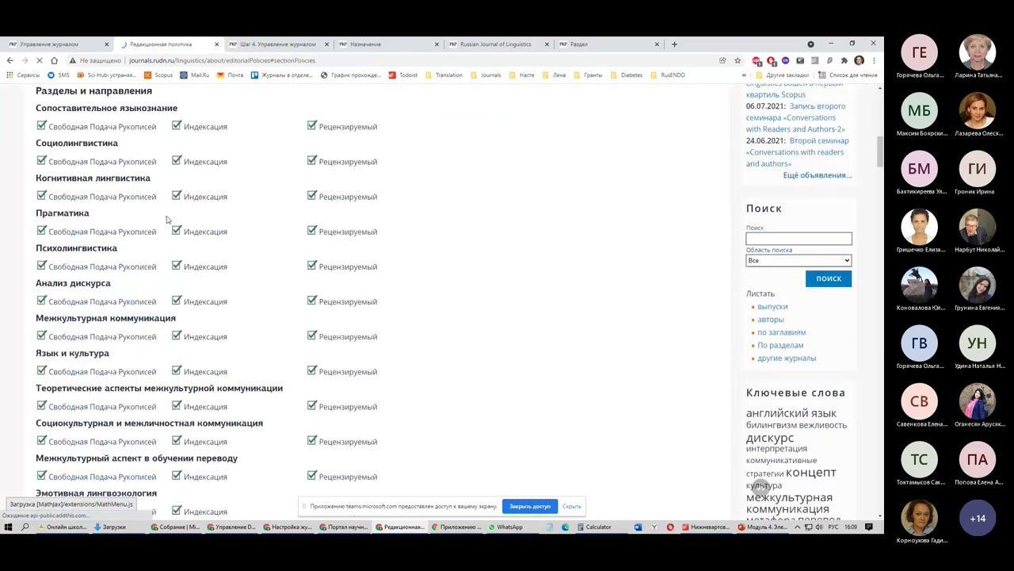
Examine the published list of journal sections and their open submission, indexing and peer review marks, down to "Конференции"
{"action": "scroll", "coordinate": [42, 164], "scroll_direction": "down", "scroll_amount": 1}
{"action": "left_click_drag", "start_coordinate": [42, 119], "coordinate": [60, 147]}
{"action": "double_click", "coordinate": [59, 145]}
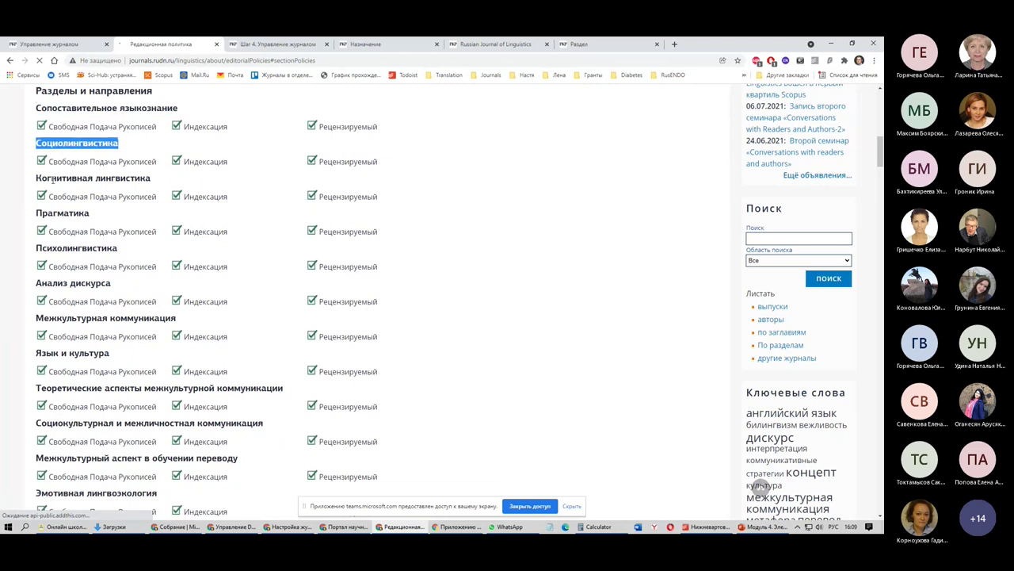
{"action": "double_click", "coordinate": [52, 180]}
{"action": "double_click", "coordinate": [50, 214]}
{"action": "double_click", "coordinate": [54, 248]}
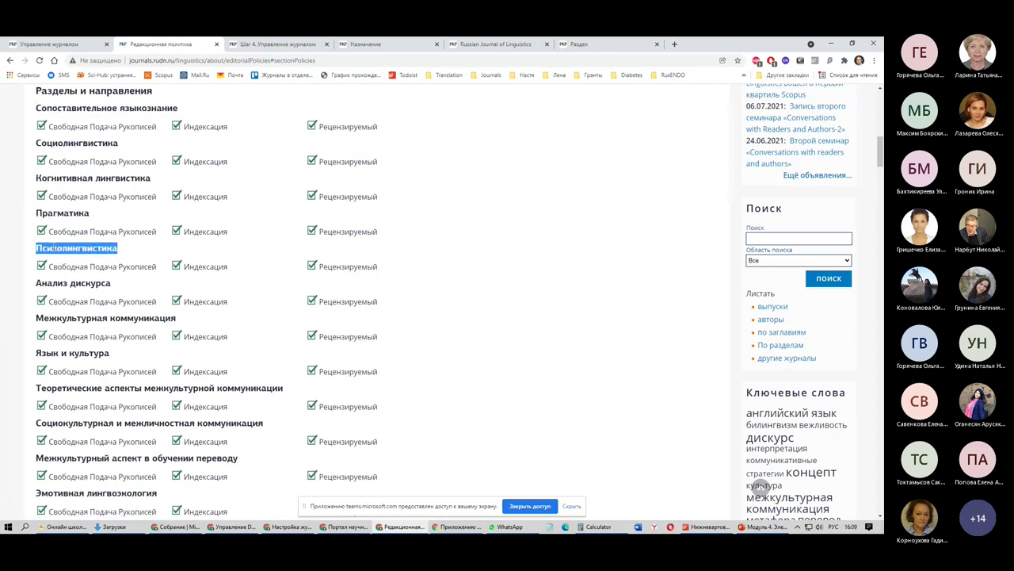
{"action": "double_click", "coordinate": [61, 285]}
{"action": "scroll", "coordinate": [117, 366], "scroll_direction": "down", "scroll_amount": 6}
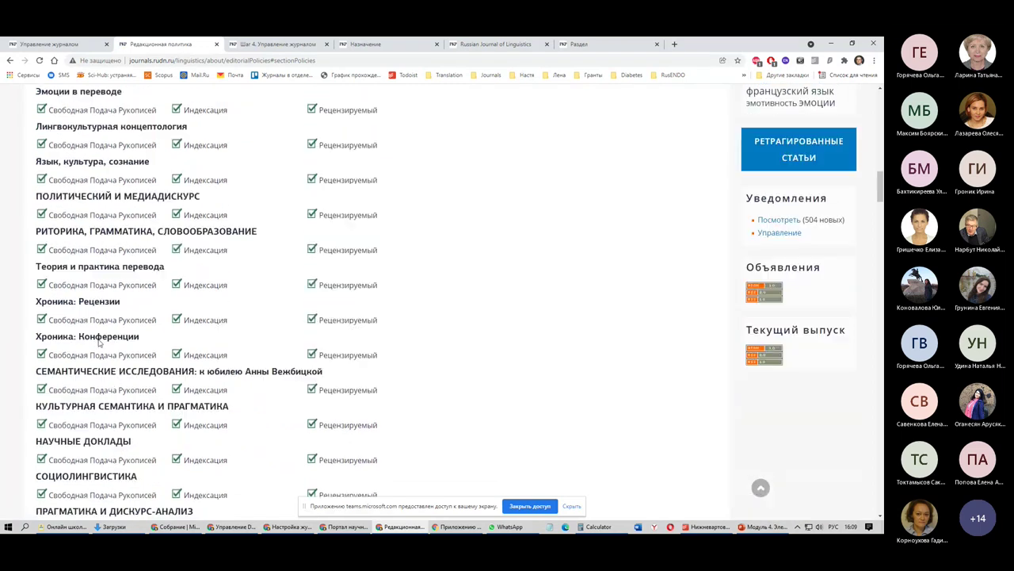
{"action": "scroll", "coordinate": [98, 287], "scroll_direction": "down", "scroll_amount": 2}
{"action": "left_click_drag", "start_coordinate": [35, 279], "coordinate": [194, 280]}
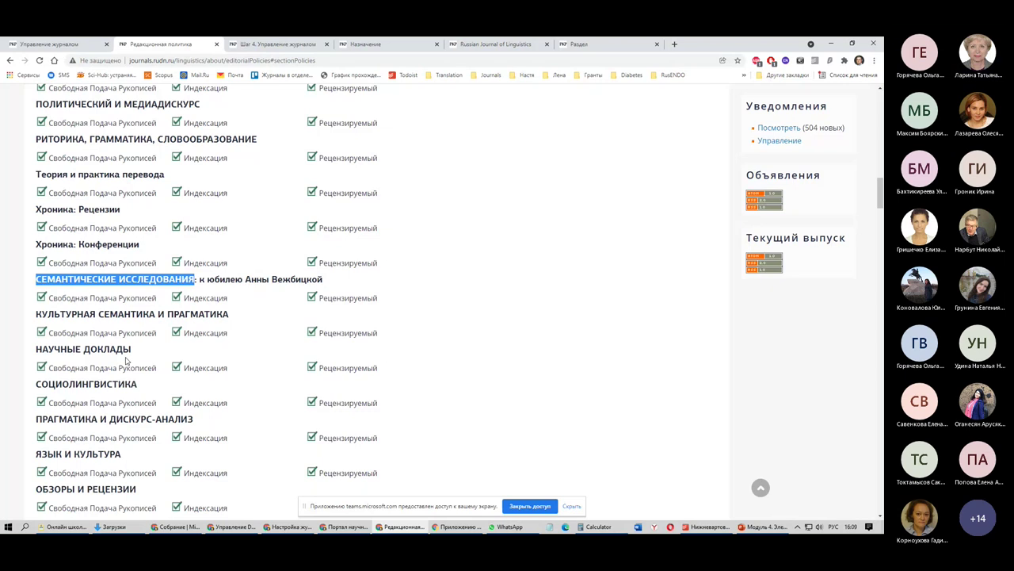
{"action": "scroll", "coordinate": [141, 317], "scroll_direction": "down", "scroll_amount": 1}
{"action": "scroll", "coordinate": [141, 315], "scroll_direction": "down", "scroll_amount": 3}
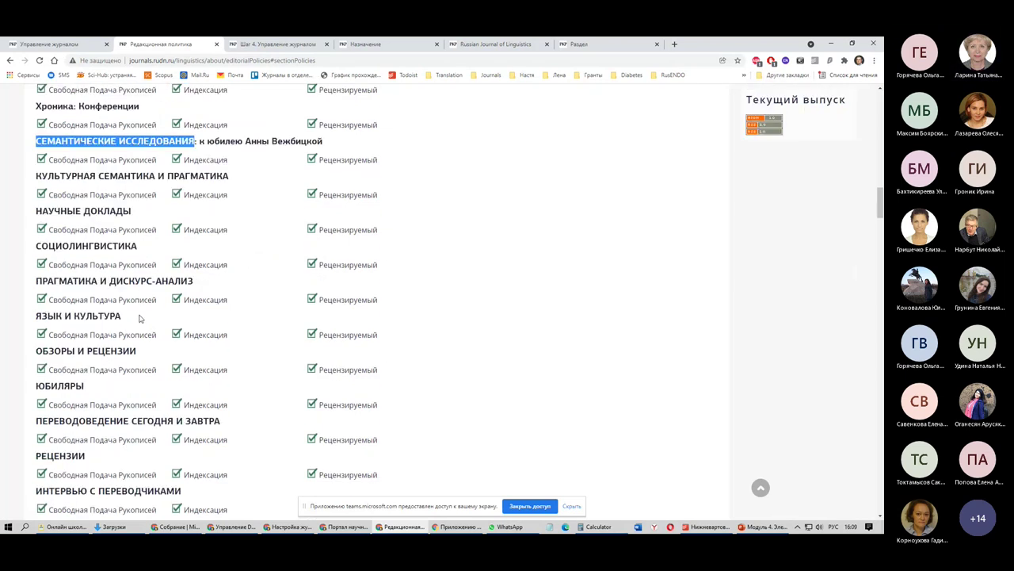
{"action": "scroll", "coordinate": [139, 299], "scroll_direction": "down", "scroll_amount": 3}
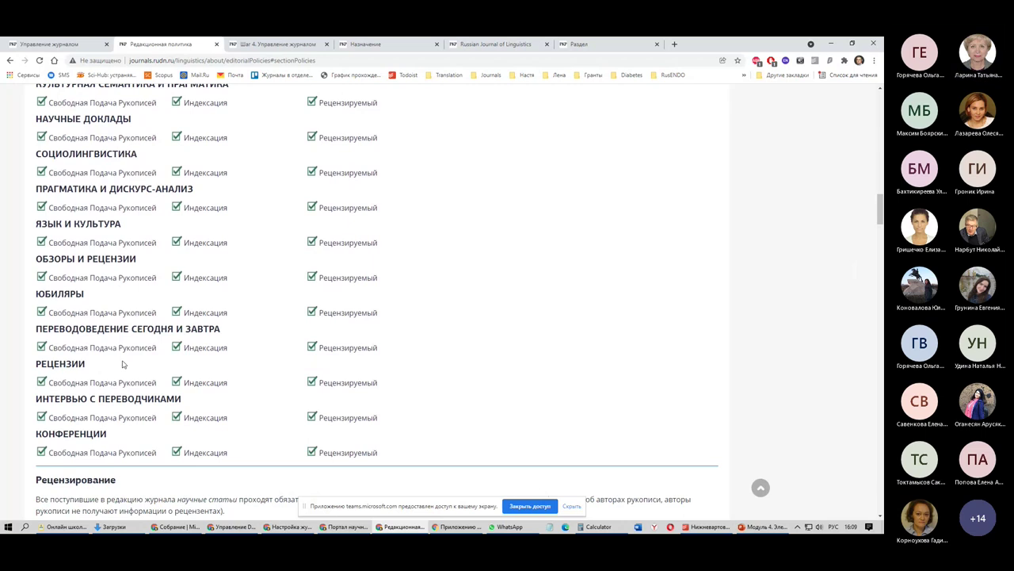
Return to the "Разделы и направления" heading and review the full section list again for entries to omit
{"action": "scroll", "coordinate": [115, 354], "scroll_direction": "up", "scroll_amount": 5}
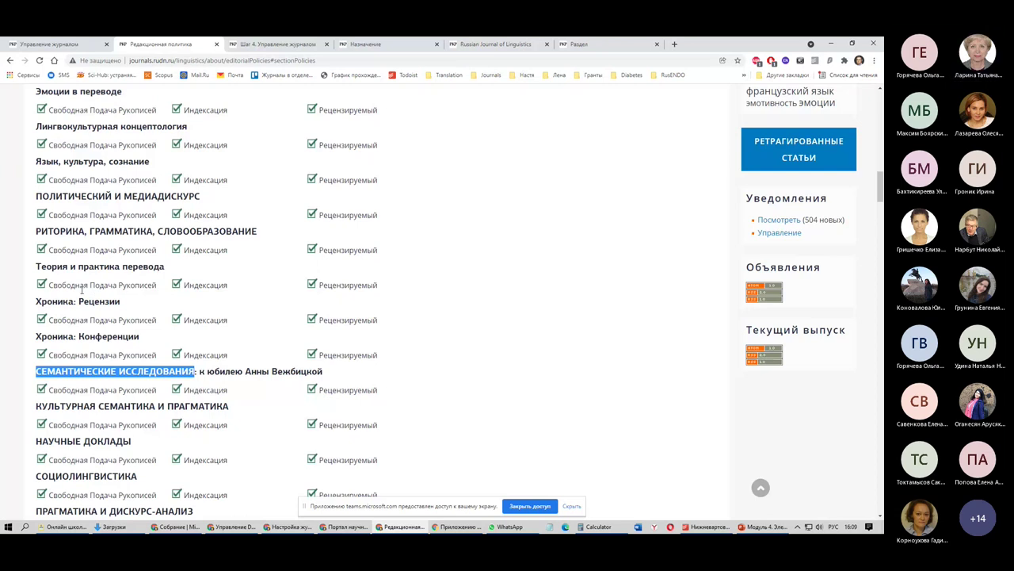
{"action": "scroll", "coordinate": [116, 304], "scroll_direction": "up", "scroll_amount": 5}
{"action": "scroll", "coordinate": [116, 304], "scroll_direction": "up", "scroll_amount": 3}
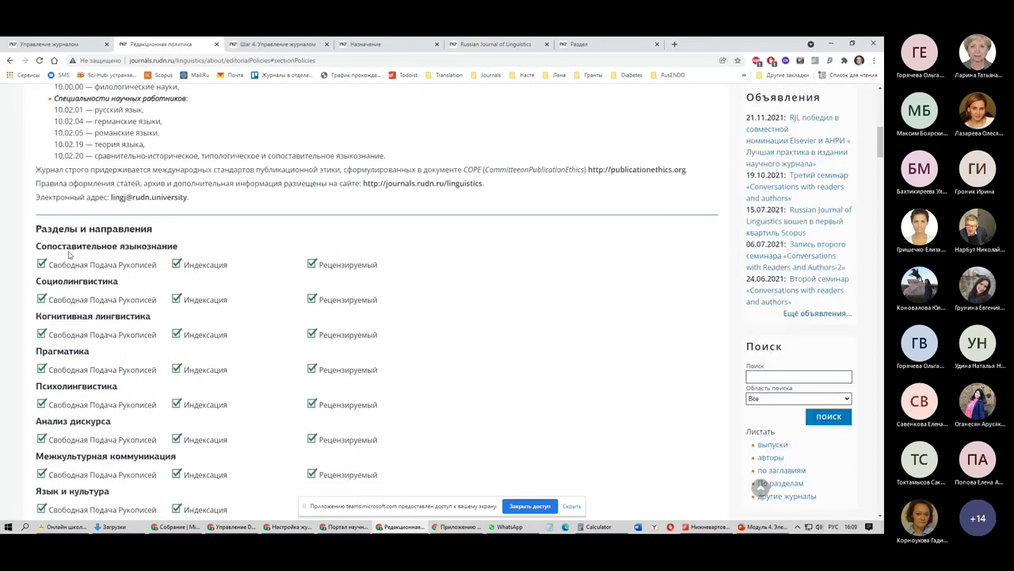
{"action": "left_click_drag", "start_coordinate": [37, 229], "coordinate": [152, 229]}
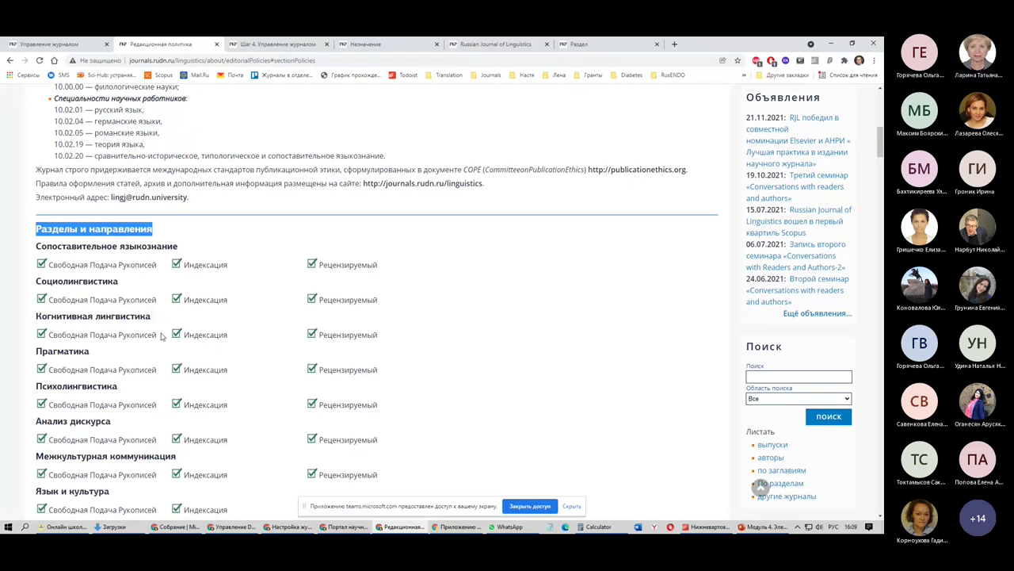
{"action": "scroll", "coordinate": [160, 336], "scroll_direction": "down", "scroll_amount": 2}
{"action": "scroll", "coordinate": [77, 356], "scroll_direction": "down", "scroll_amount": 3}
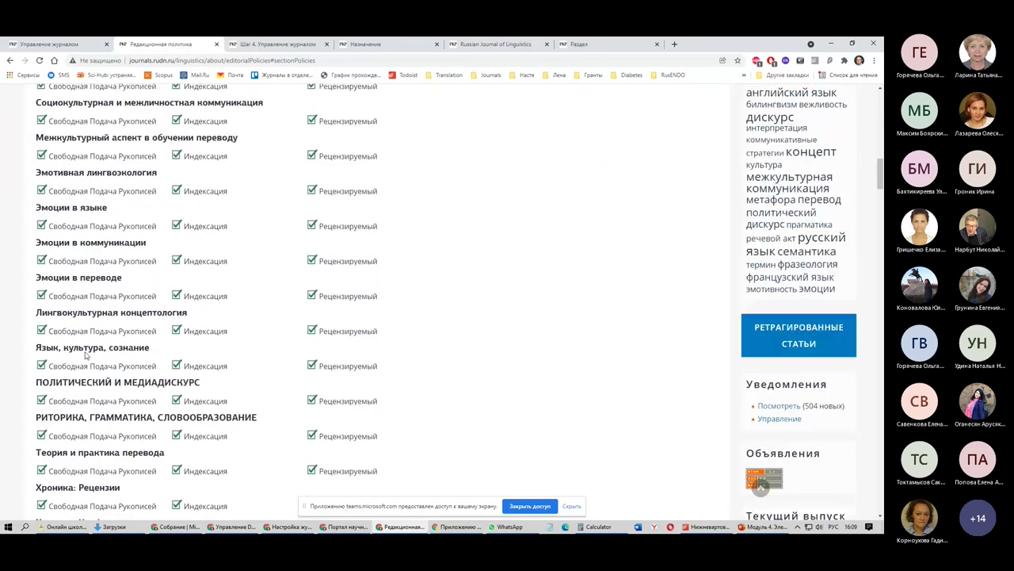
{"action": "scroll", "coordinate": [86, 356], "scroll_direction": "down", "scroll_amount": 1}
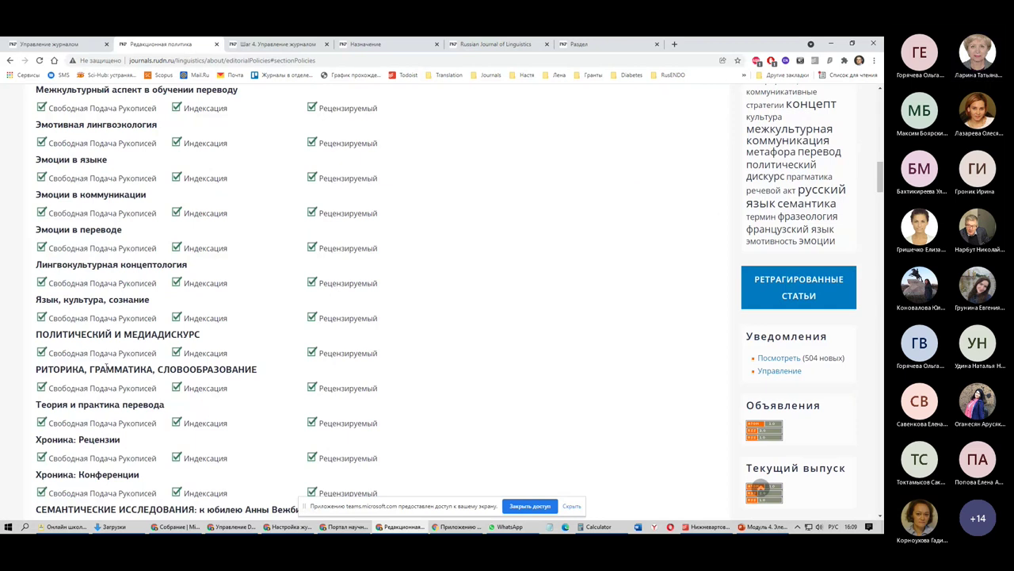
{"action": "scroll", "coordinate": [107, 368], "scroll_direction": "down", "scroll_amount": 2}
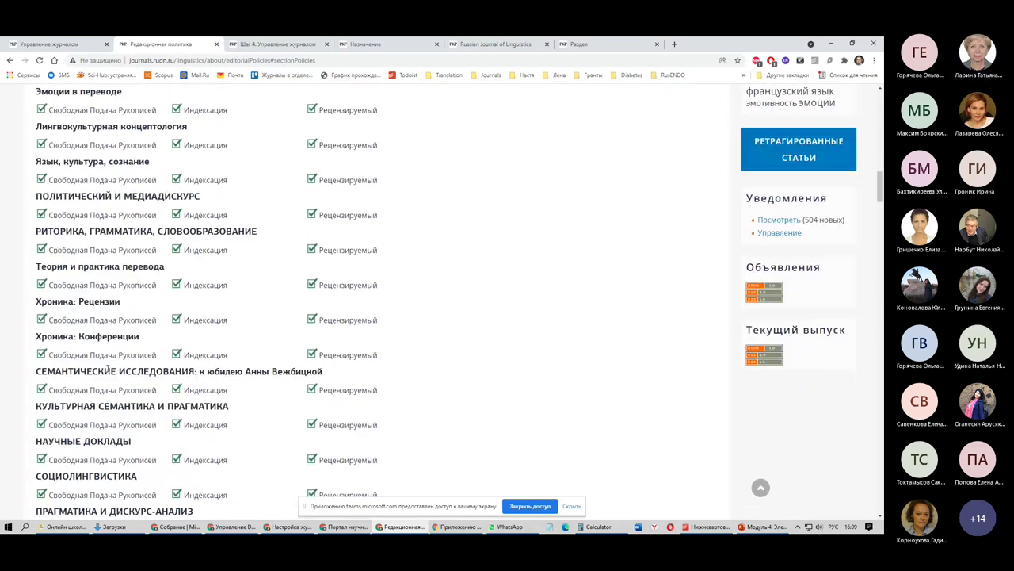
{"action": "scroll", "coordinate": [107, 369], "scroll_direction": "down", "scroll_amount": 4}
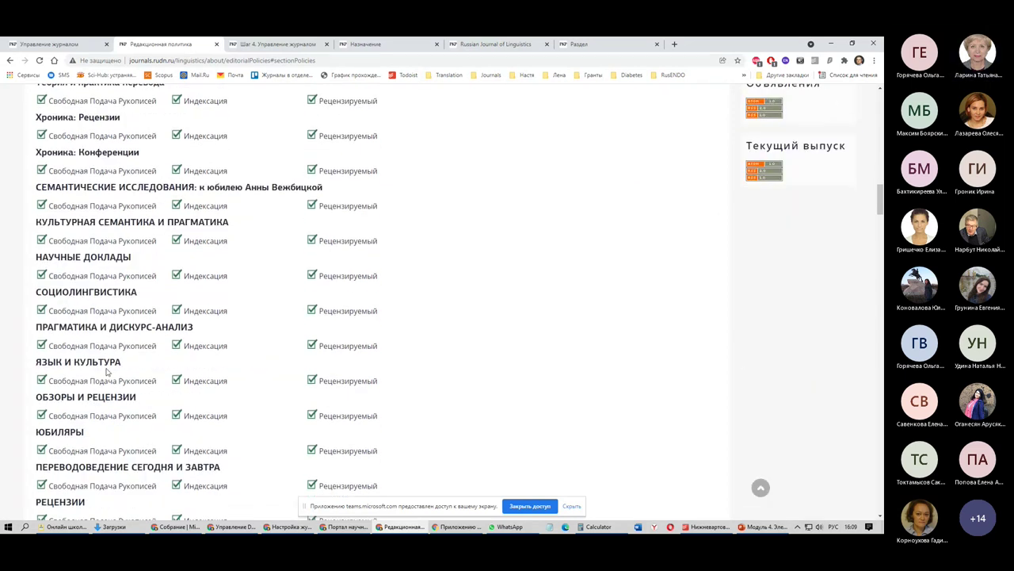
{"action": "scroll", "coordinate": [107, 371], "scroll_direction": "down", "scroll_amount": 3}
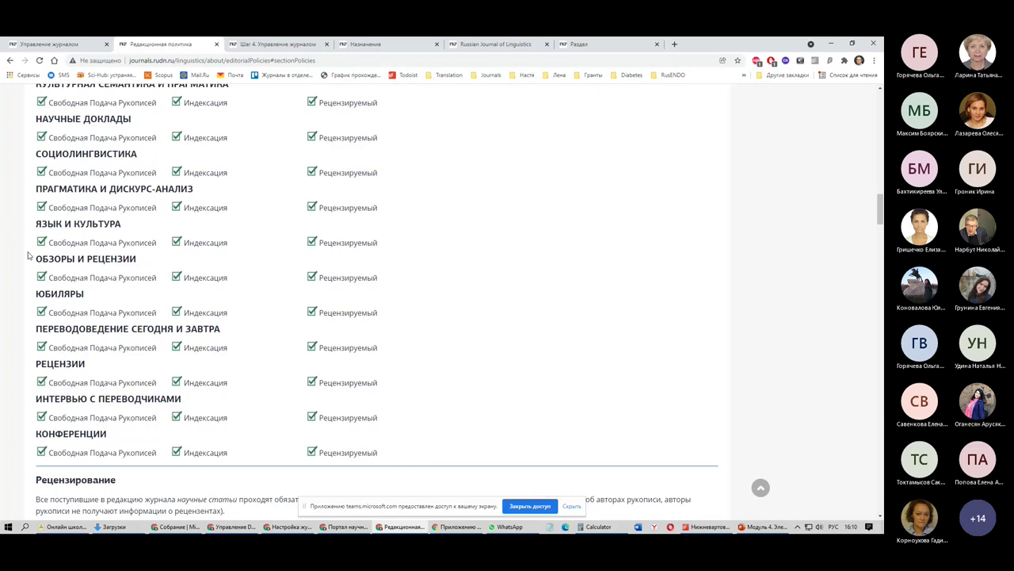
Review the last entries of the published section list, from "Переводоведение сегодня и завтра" to "Конференции"
{"action": "left_click_drag", "start_coordinate": [188, 404], "coordinate": [90, 399]}
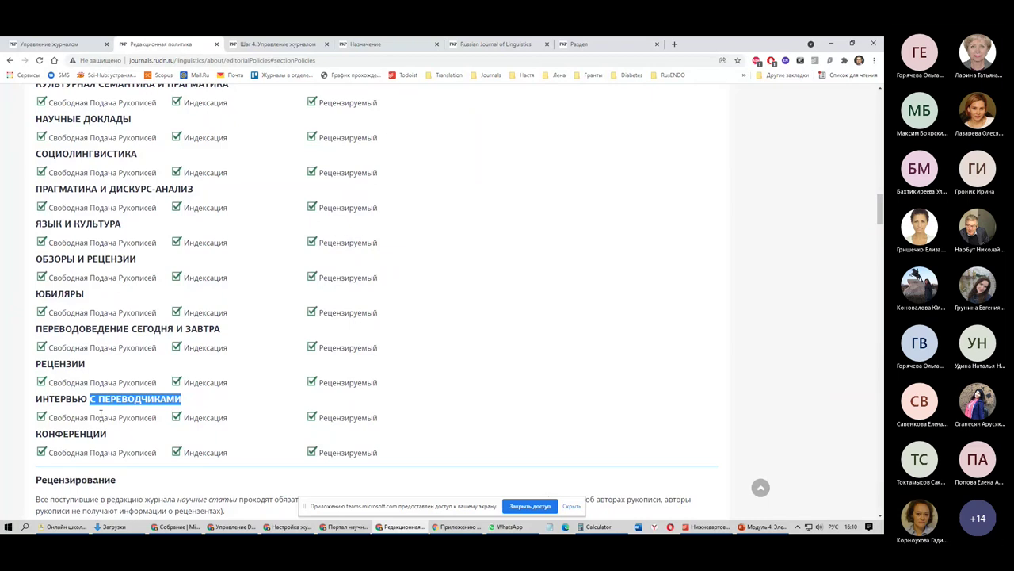
{"action": "left_click", "coordinate": [120, 437]}
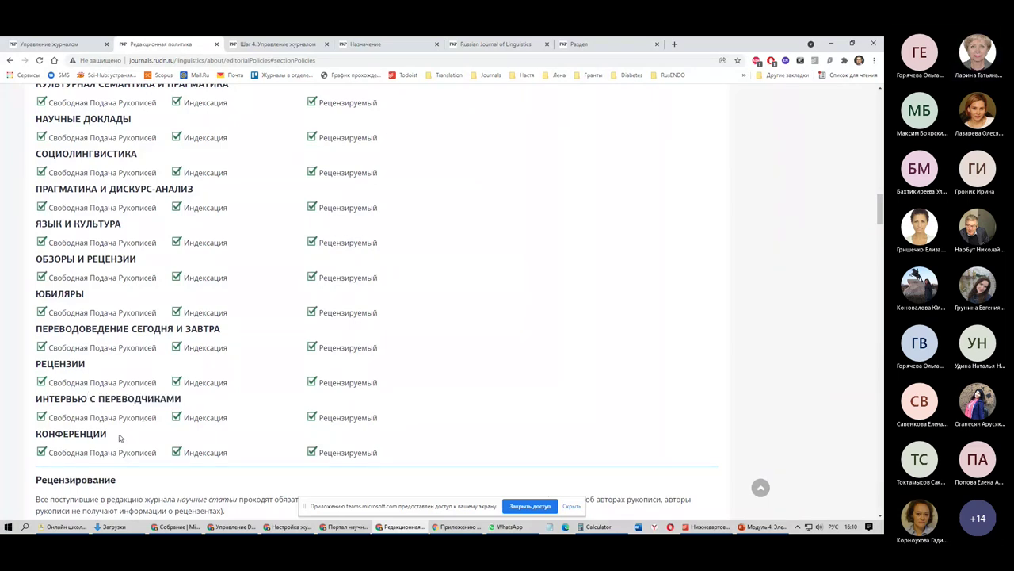
{"action": "left_click_drag", "start_coordinate": [113, 433], "coordinate": [46, 351]}
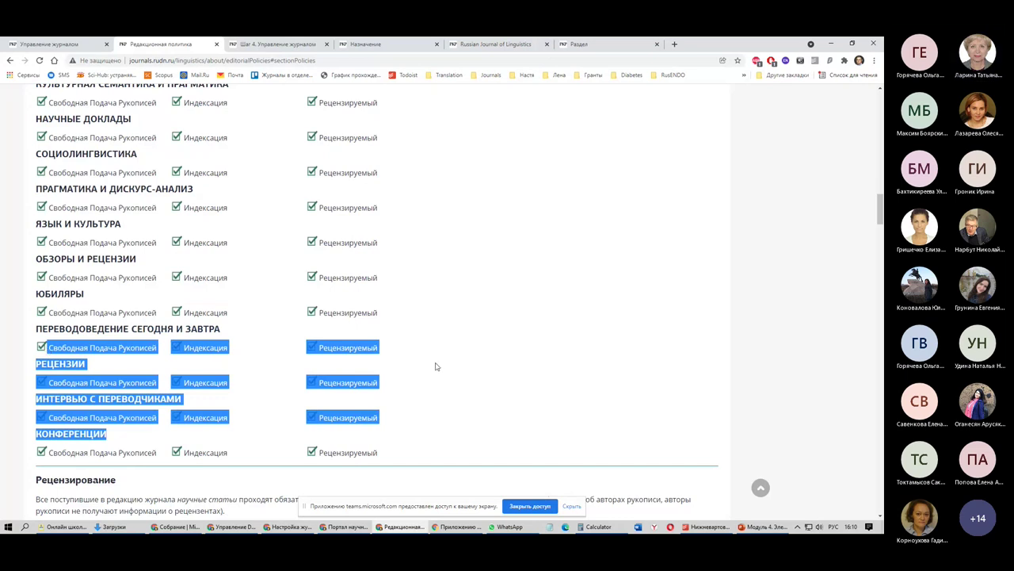
{"action": "left_click", "coordinate": [400, 388]}
{"action": "left_click_drag", "start_coordinate": [116, 437], "coordinate": [260, 383]}
{"action": "left_click", "coordinate": [145, 441]}
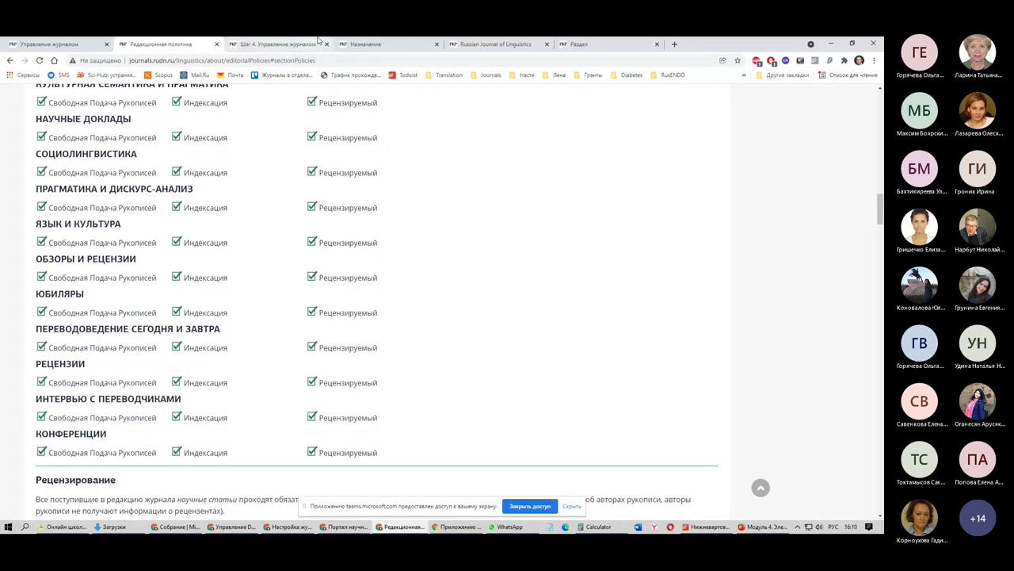
Compare the new section's option for omitting it from "О журнале" with the sections listed on the editorial policies page
{"action": "left_click", "coordinate": [585, 45]}
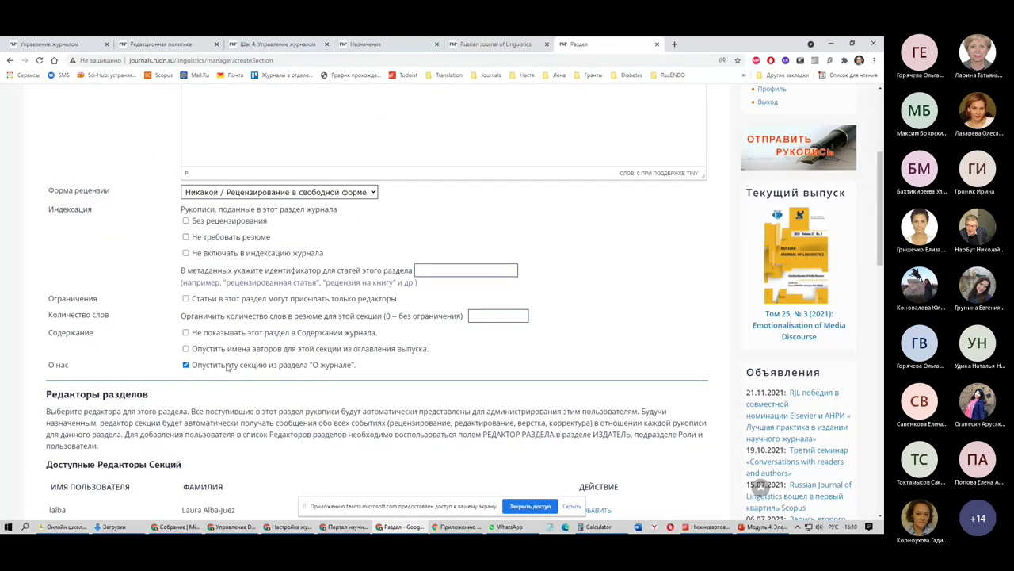
{"action": "left_click_drag", "start_coordinate": [373, 368], "coordinate": [192, 372]}
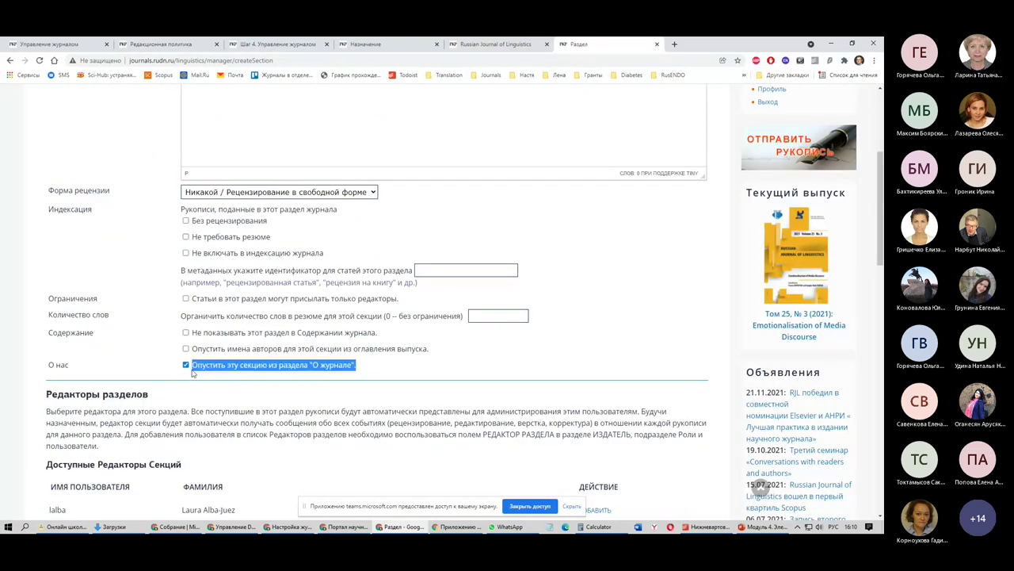
{"action": "key", "text": "ctrl+2"}
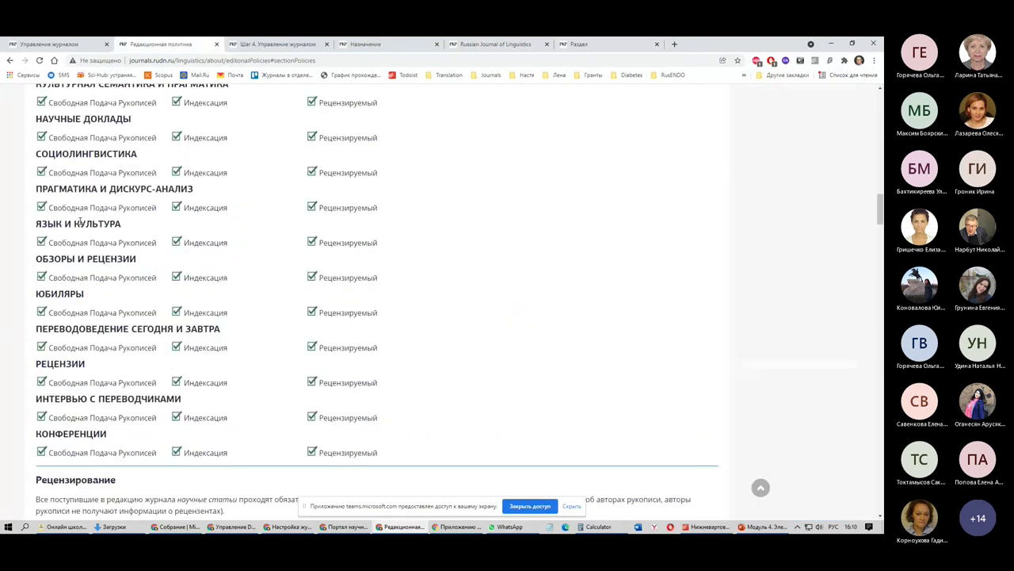
{"action": "left_click_drag", "start_coordinate": [79, 223], "coordinate": [117, 373]}
Clear the new section's omission from "О журнале" and try the option that omits authors' names from the issue contents
{"action": "key", "text": "ctrl+6"}
{"action": "left_click", "coordinate": [185, 365]}
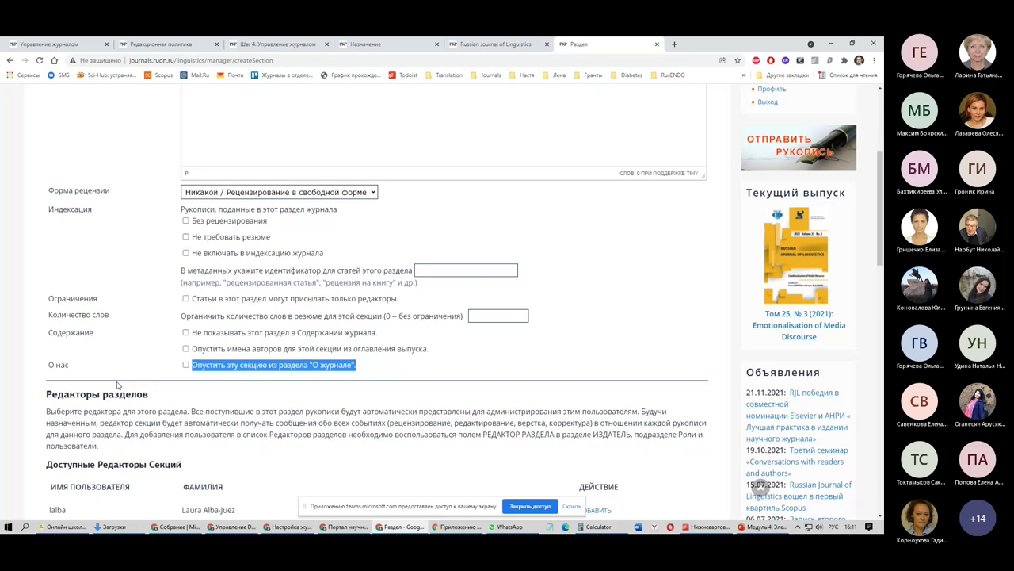
{"action": "left_click", "coordinate": [185, 350]}
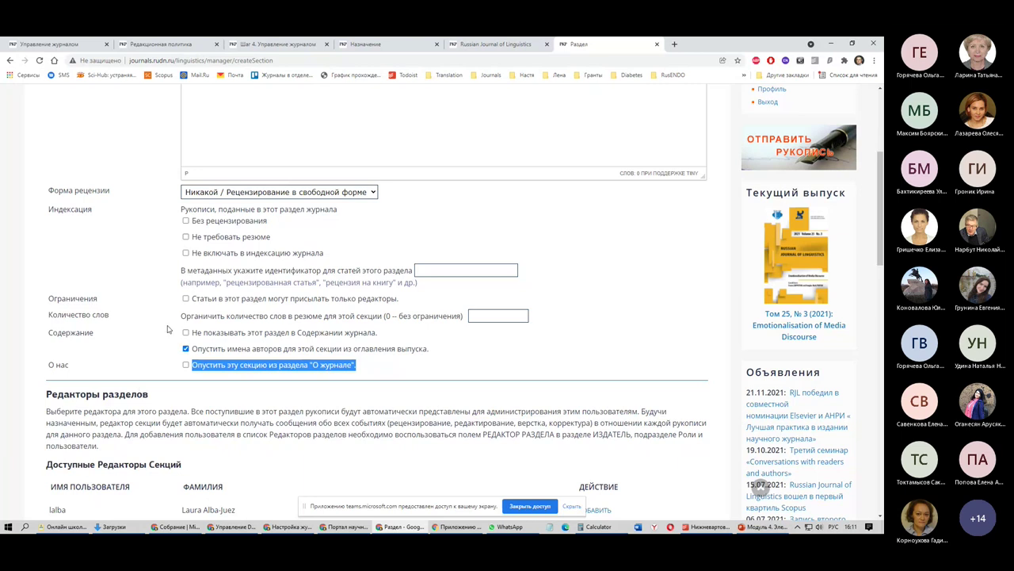
{"action": "left_click", "coordinate": [186, 349]}
{"action": "mouse_move", "coordinate": [195, 335]}
{"action": "left_mouse_down"}
{"action": "mouse_move", "coordinate": [384, 334]}
{"action": "mouse_move", "coordinate": [197, 333]}
{"action": "left_mouse_up"}
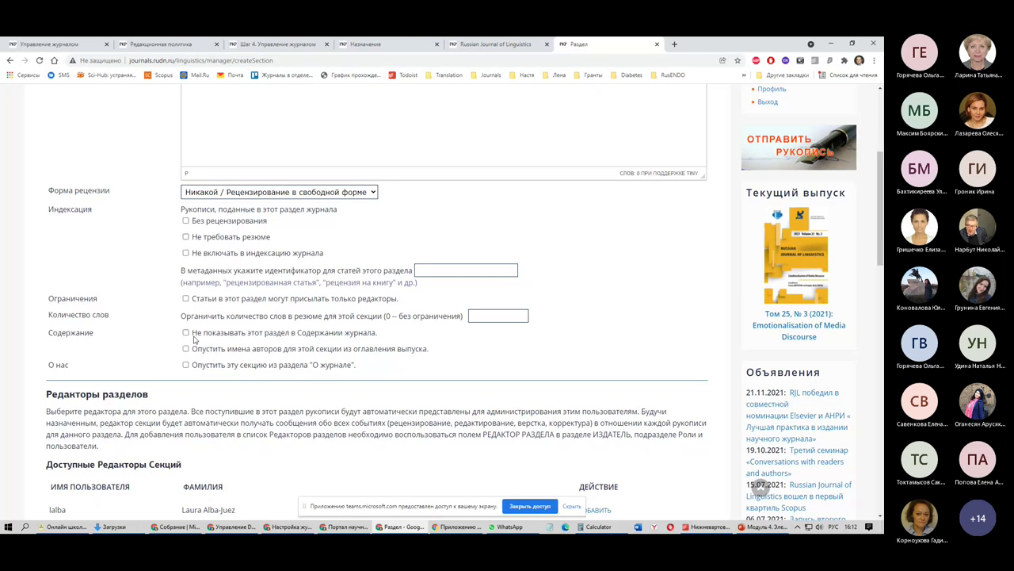
{"action": "left_click_drag", "start_coordinate": [194, 338], "coordinate": [378, 339]}
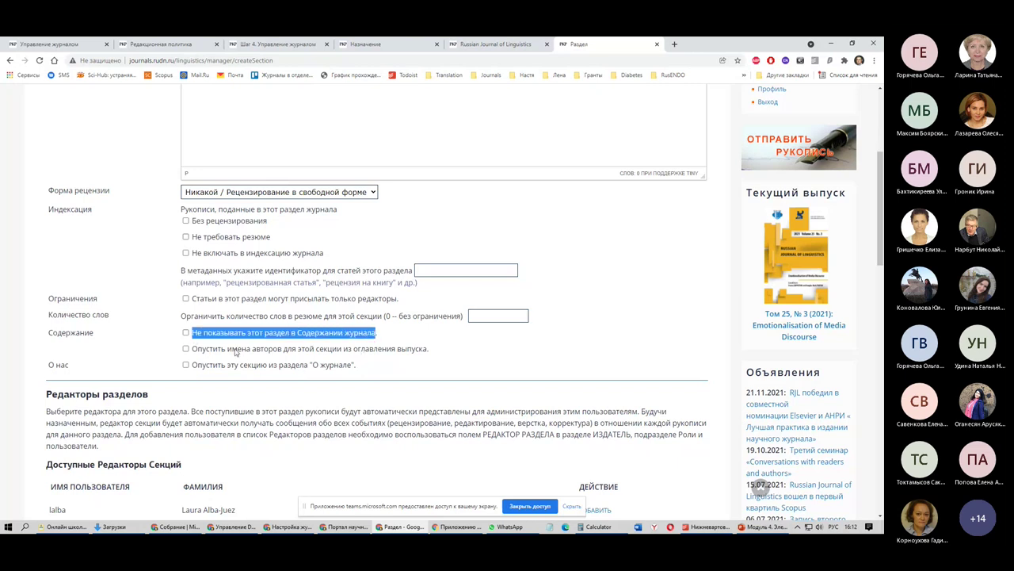
Look over the rest of the new section form and leave it unsaved for the journal's "Разделы" management list
{"action": "scroll", "coordinate": [252, 374], "scroll_direction": "down", "scroll_amount": 4}
{"action": "scroll", "coordinate": [242, 371], "scroll_direction": "up", "scroll_amount": 2}
{"action": "scroll", "coordinate": [233, 367], "scroll_direction": "down", "scroll_amount": 8}
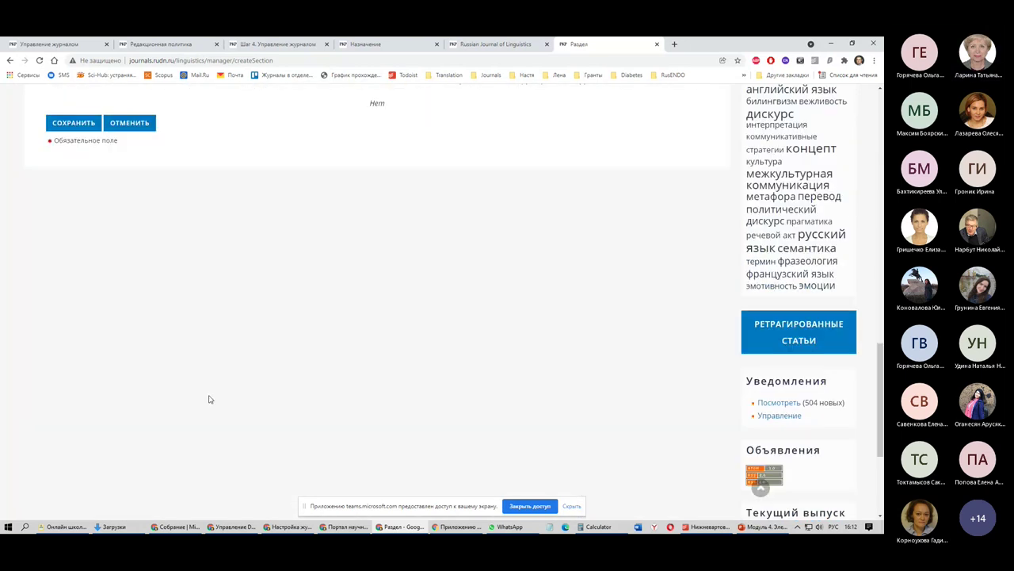
{"action": "scroll", "coordinate": [210, 399], "scroll_direction": "up", "scroll_amount": 15}
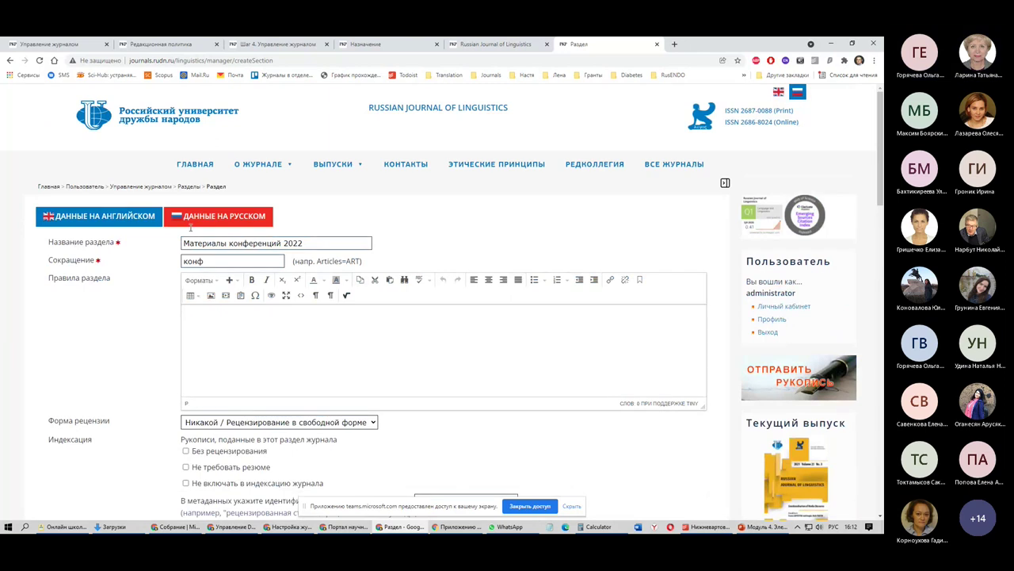
{"action": "left_click", "coordinate": [190, 187]}
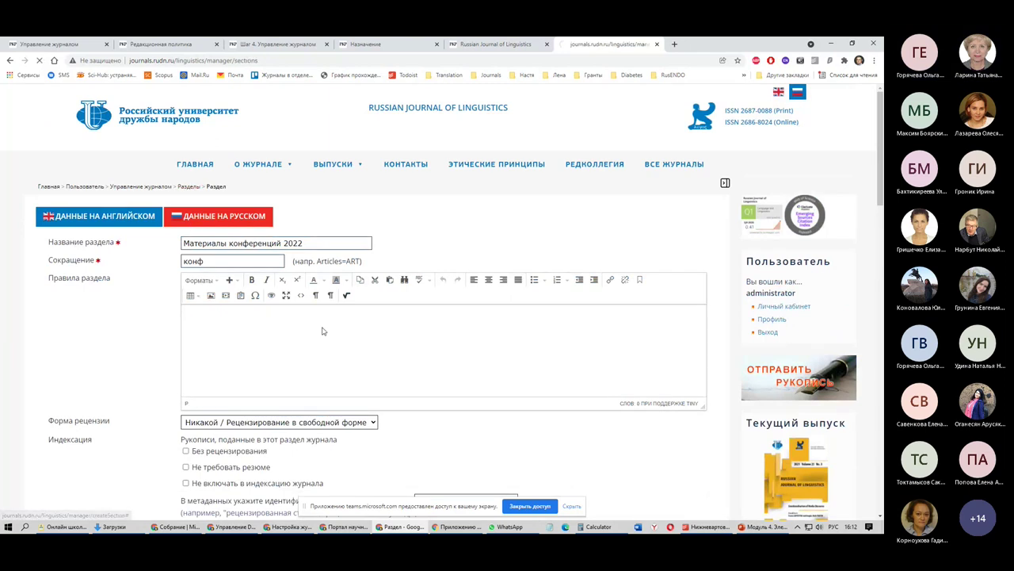
Examine the managed sections with their abbreviations and edit, delete and reorder actions, down to "Конференции" and back up
{"action": "scroll", "coordinate": [591, 290], "scroll_direction": "down", "scroll_amount": 4}
{"action": "left_click_drag", "start_coordinate": [632, 282], "coordinate": [94, 295]}
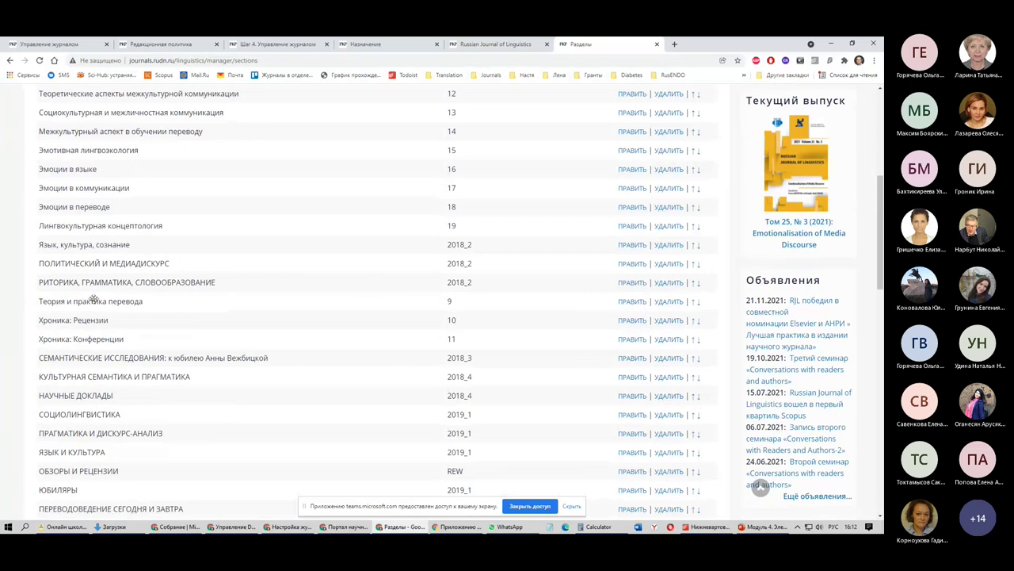
{"action": "scroll", "coordinate": [46, 267], "scroll_direction": "down", "scroll_amount": 2}
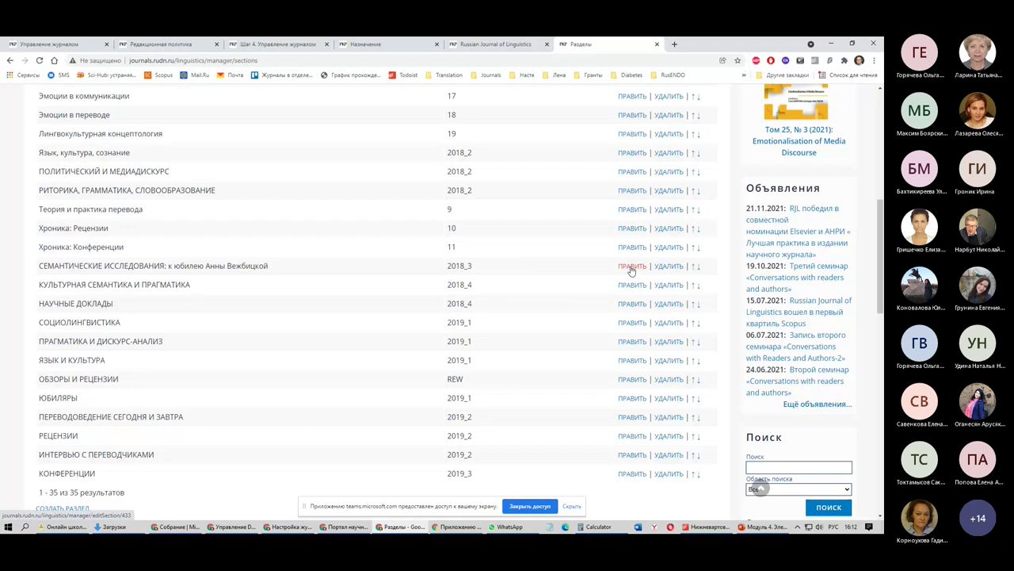
{"action": "scroll", "coordinate": [629, 267], "scroll_direction": "down", "scroll_amount": 2}
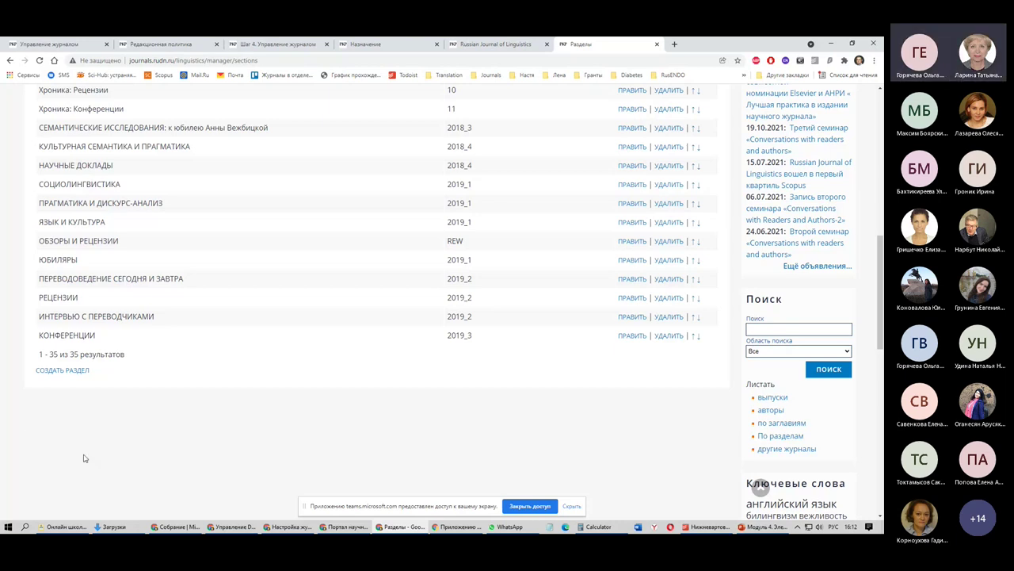
{"action": "scroll", "coordinate": [83, 462], "scroll_direction": "up", "scroll_amount": 2}
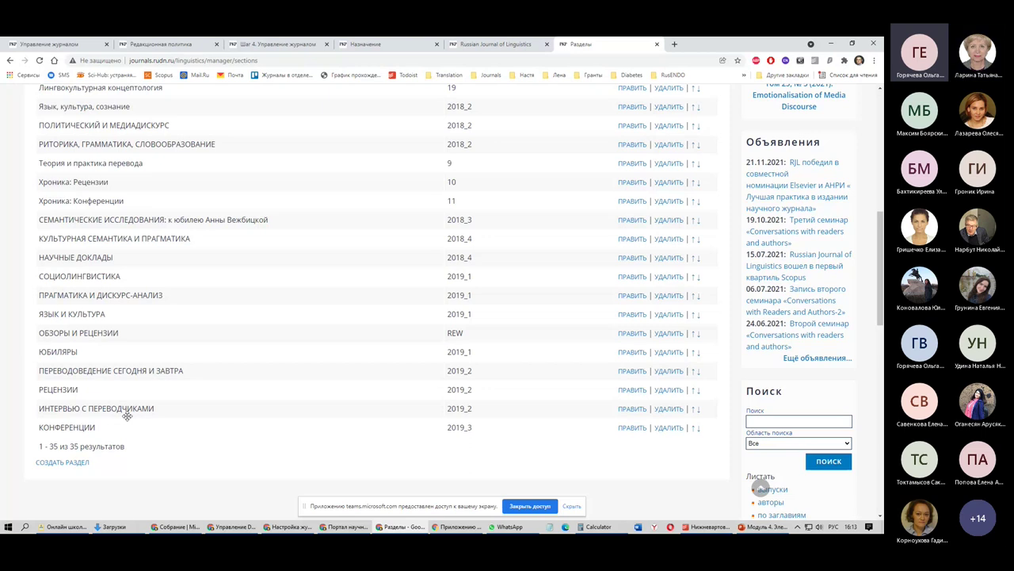
{"action": "scroll", "coordinate": [127, 416], "scroll_direction": "up", "scroll_amount": 1}
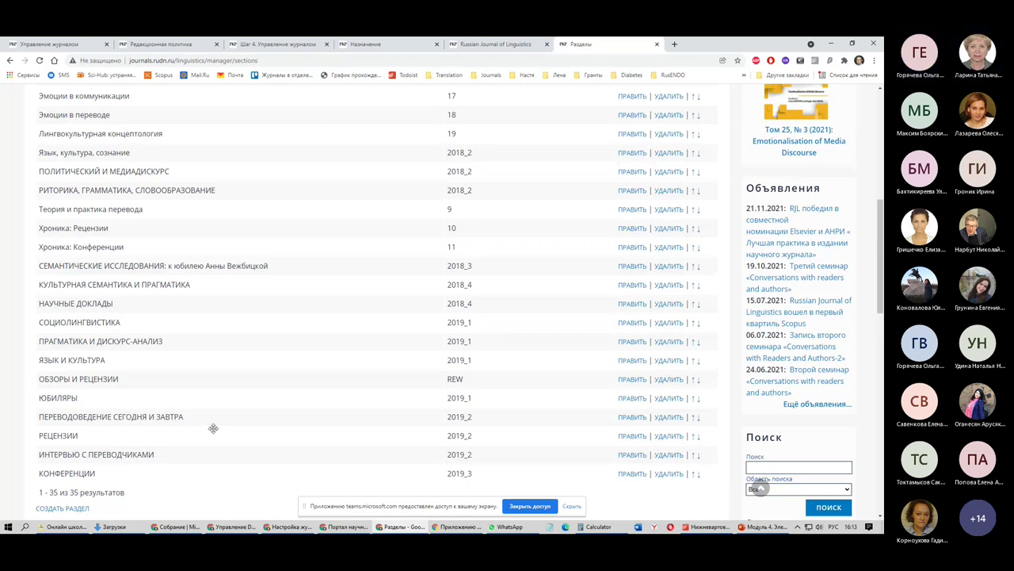
{"action": "scroll", "coordinate": [131, 362], "scroll_direction": "up", "scroll_amount": 1}
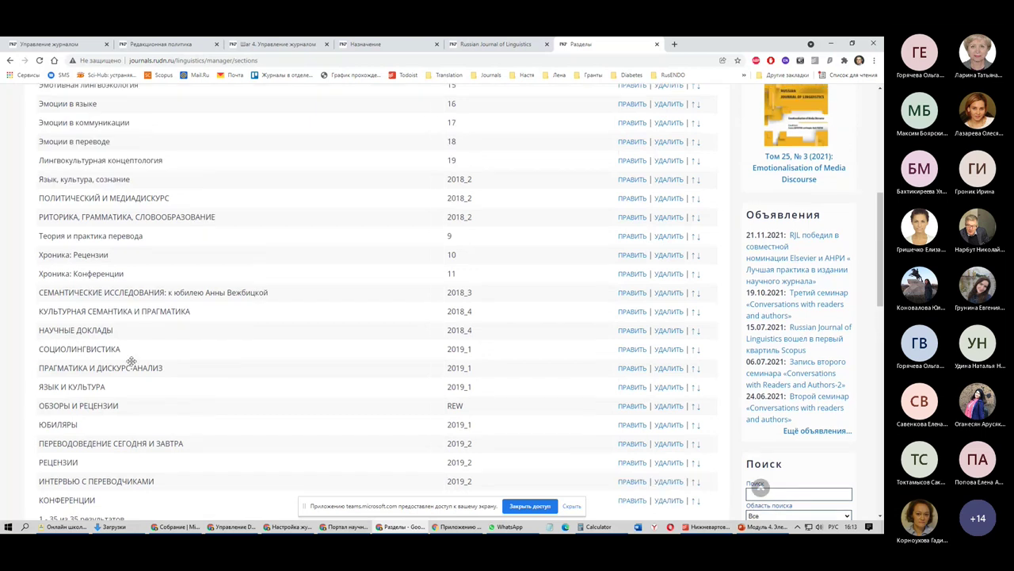
{"action": "scroll", "coordinate": [130, 361], "scroll_direction": "up", "scroll_amount": 3}
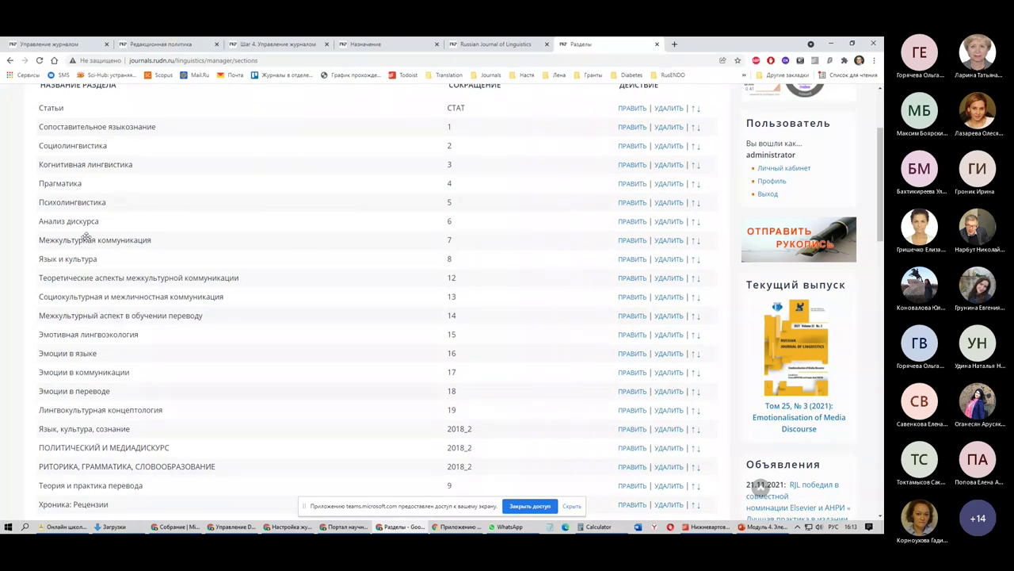
Open the public browse-by-section list from the Russian Journal of Linguistics home page
{"action": "key", "text": "ctrl+shift+Tab"}
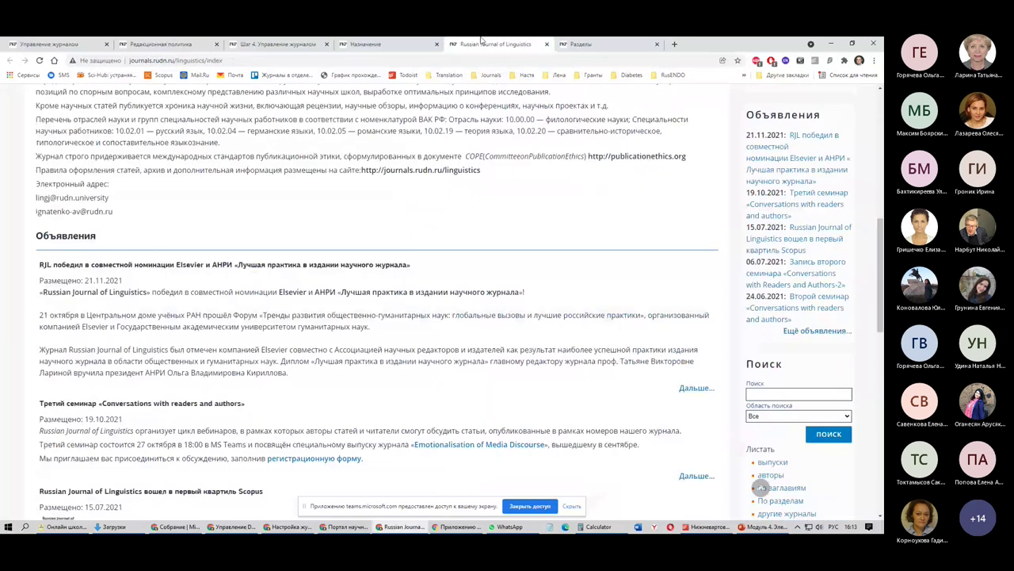
{"action": "scroll", "coordinate": [779, 370], "scroll_direction": "down", "scroll_amount": 2}
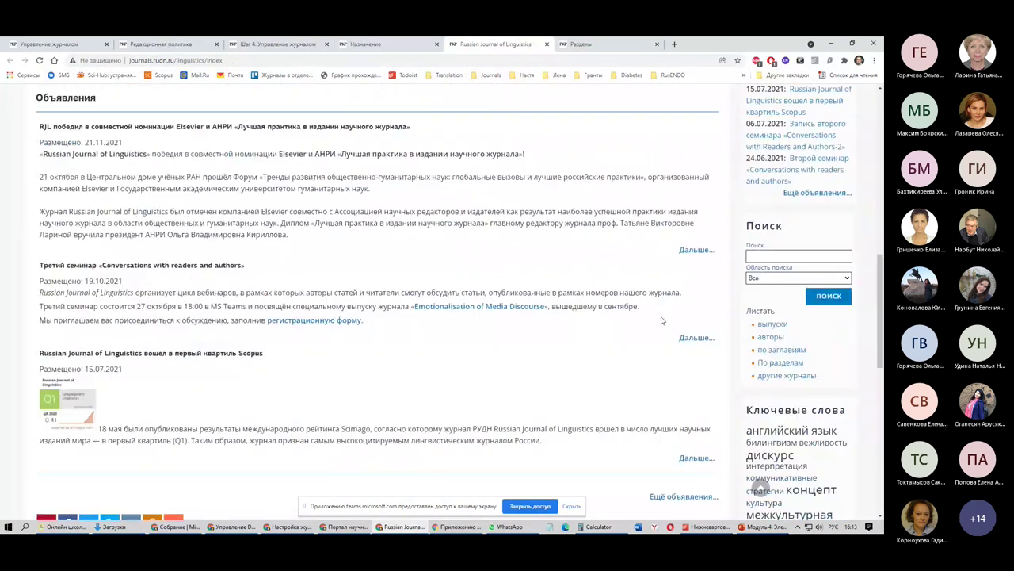
{"action": "left_click", "coordinate": [779, 363]}
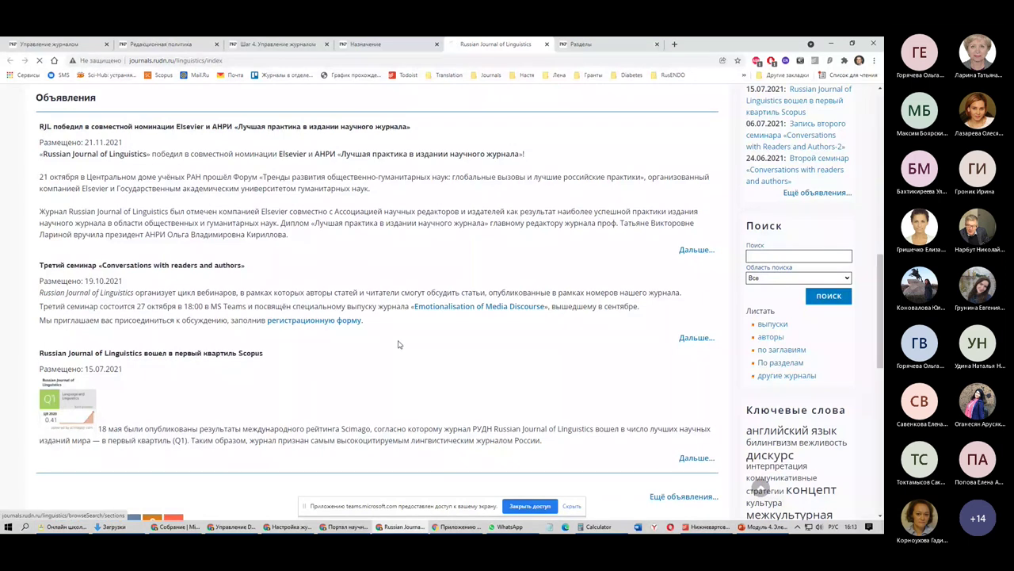
{"action": "scroll", "coordinate": [337, 340], "scroll_direction": "down", "scroll_amount": 2}
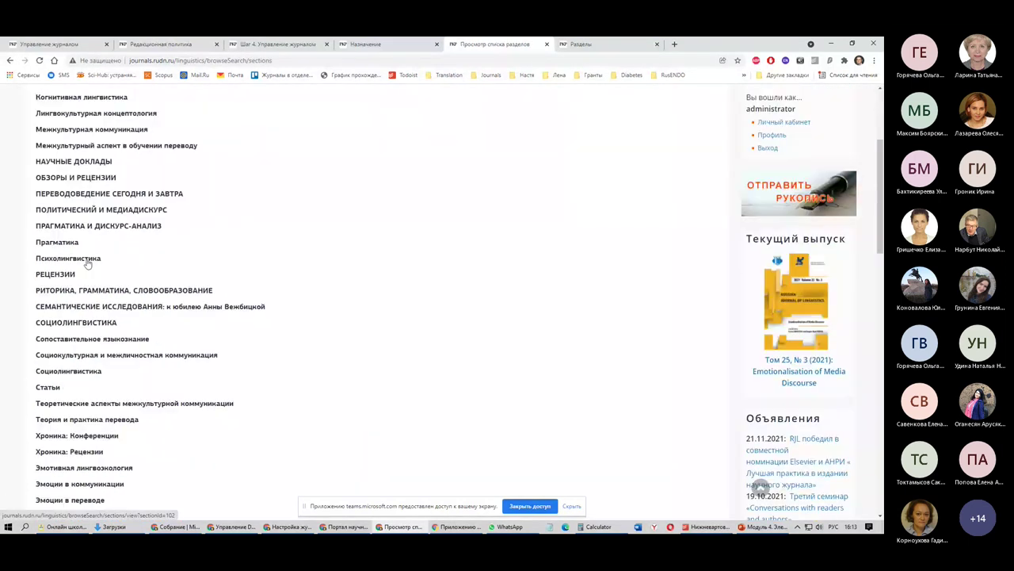
View the article listings of "Психолингвистика" and "Межкультурная коммуникация", returning to the section list after each
{"action": "left_click", "coordinate": [87, 261]}
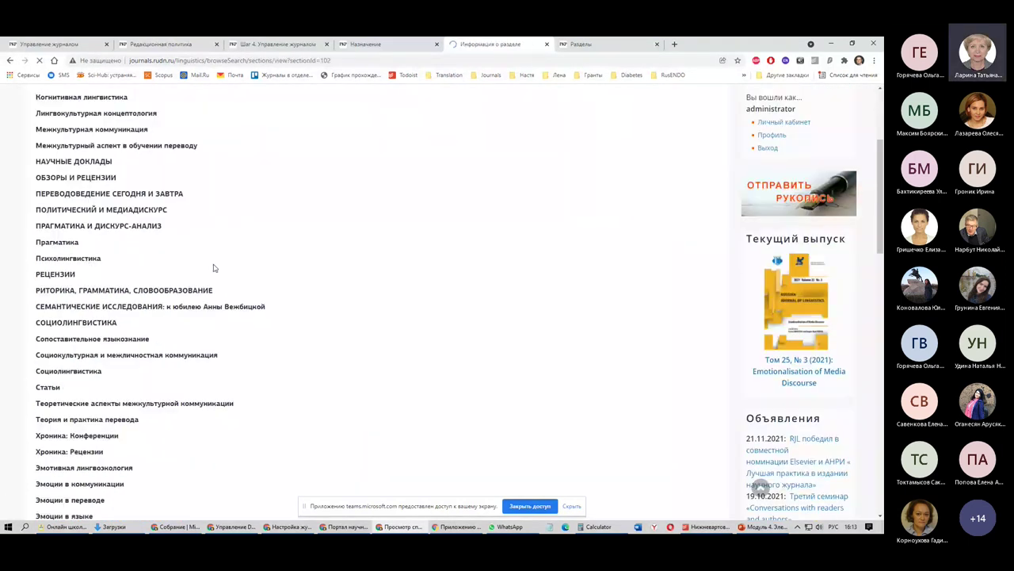
{"action": "left_click", "coordinate": [10, 61]}
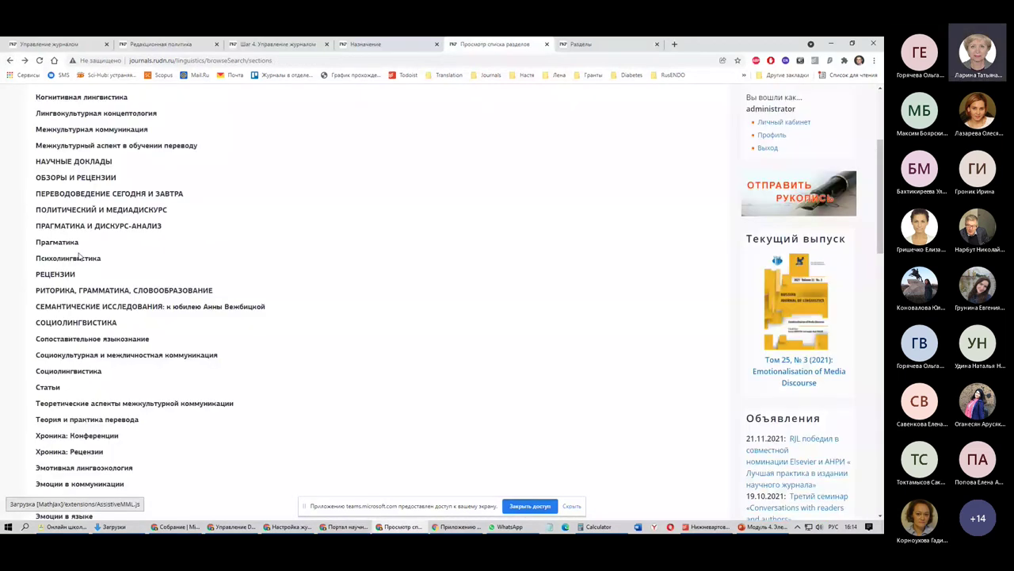
{"action": "left_click", "coordinate": [91, 129]}
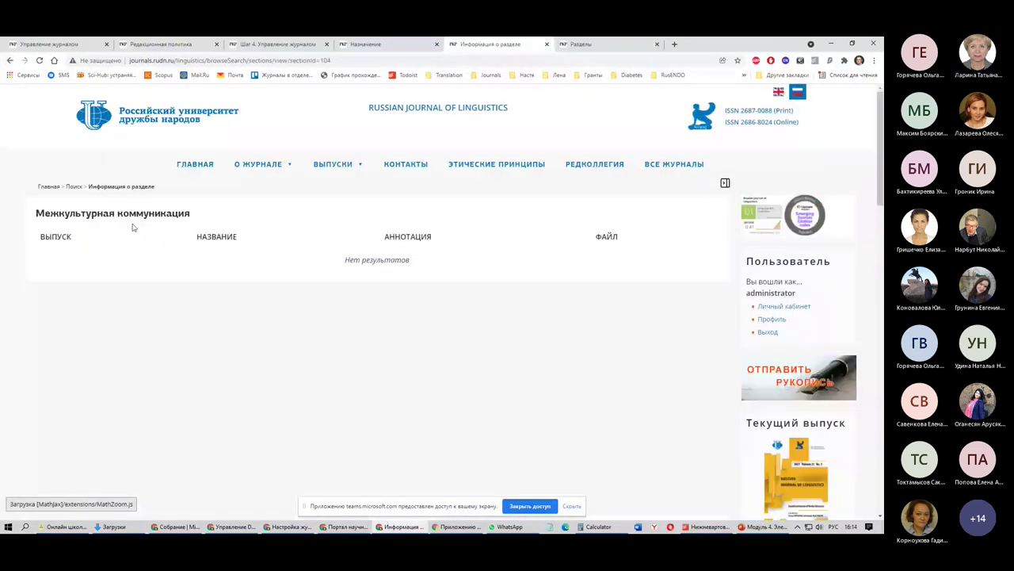
{"action": "key", "text": "alt+Left"}
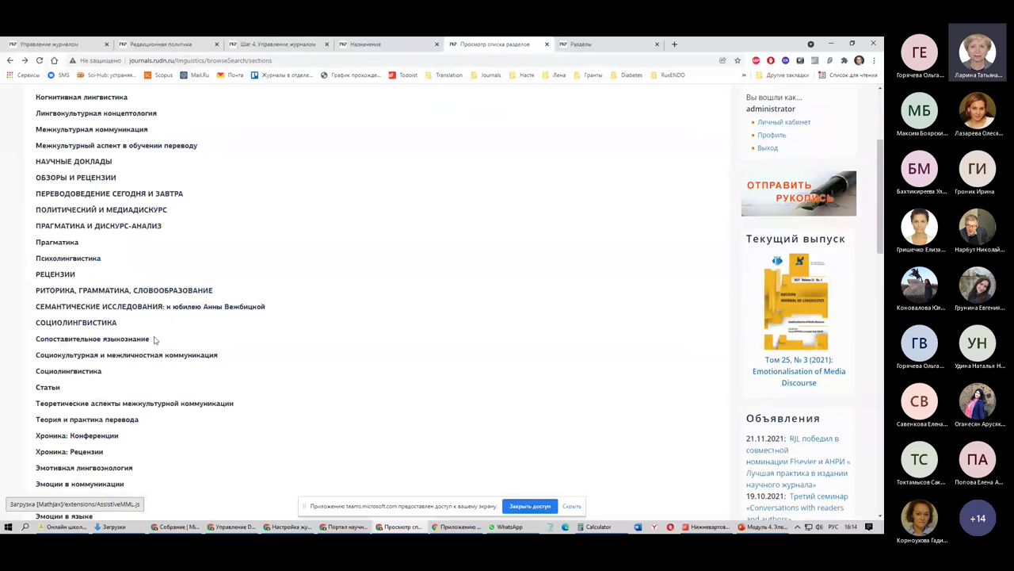
Look through the rest of the public section list and open the article listing of the "Рецензии" section
{"action": "scroll", "coordinate": [154, 339], "scroll_direction": "down", "scroll_amount": 3}
{"action": "scroll", "coordinate": [55, 256], "scroll_direction": "up", "scroll_amount": 1}
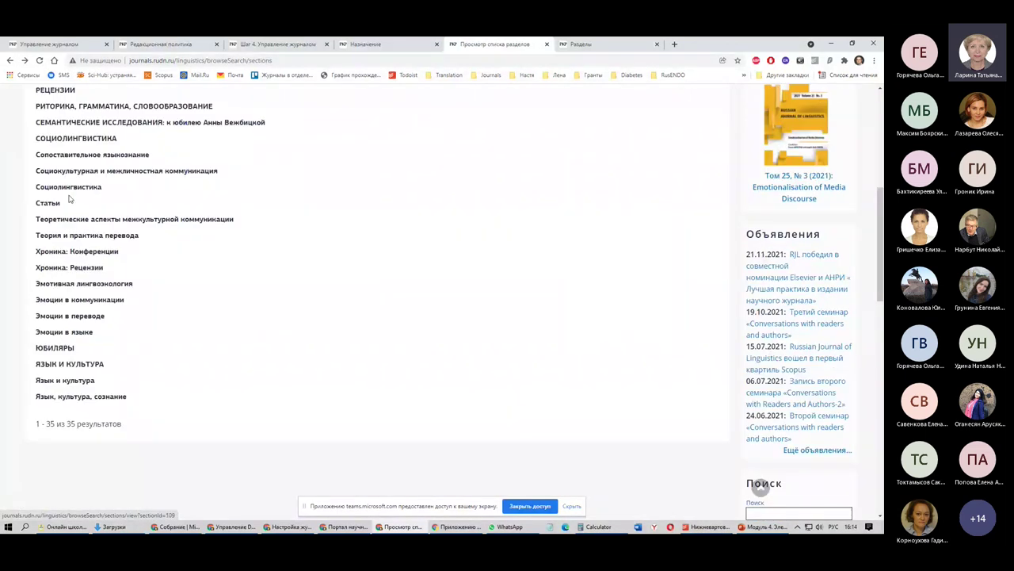
{"action": "scroll", "coordinate": [69, 191], "scroll_direction": "up", "scroll_amount": 1}
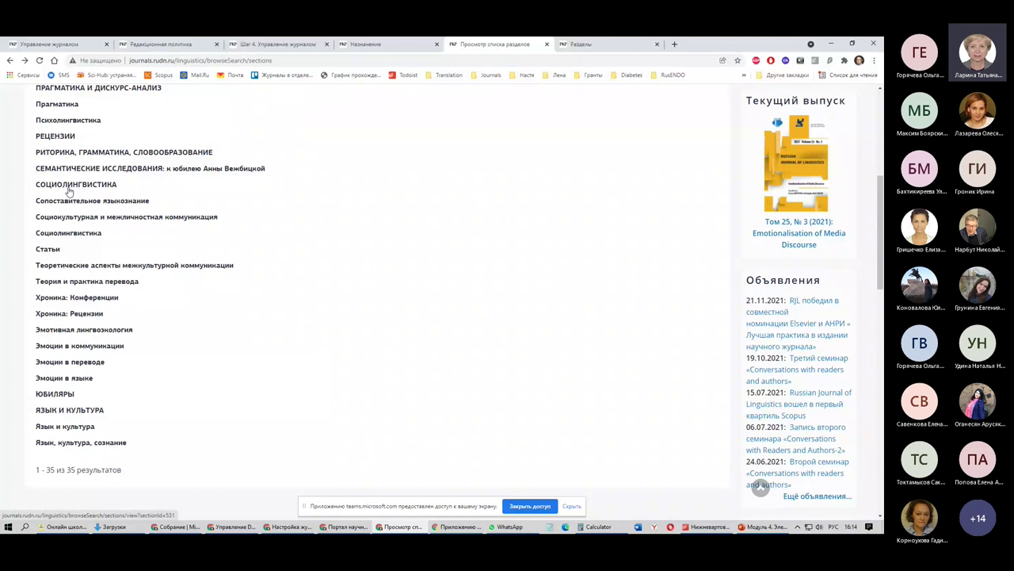
{"action": "left_click", "coordinate": [69, 192]}
{"action": "scroll", "coordinate": [121, 206], "scroll_direction": "up", "scroll_amount": 1}
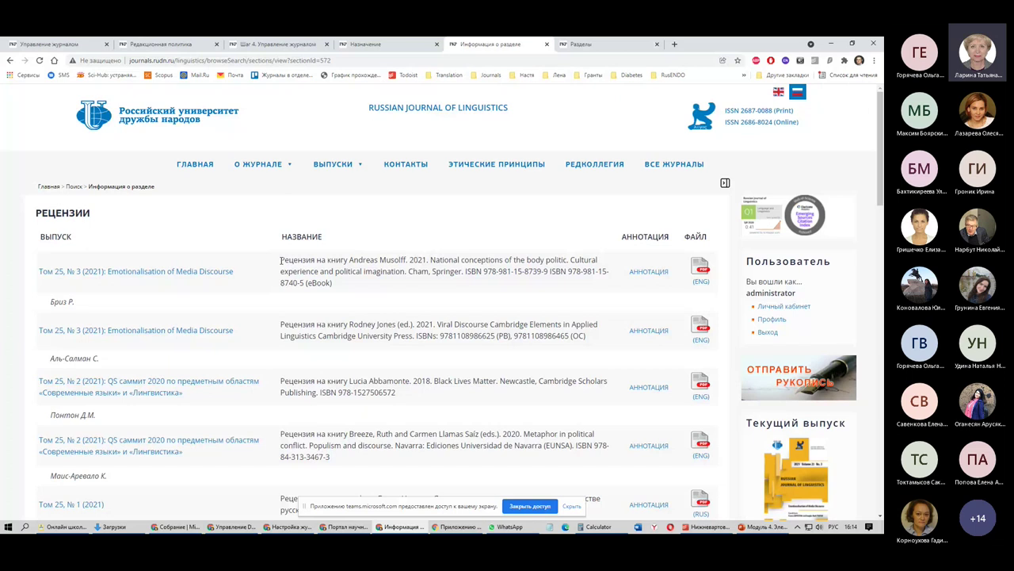
{"action": "double_click", "coordinate": [63, 213]}
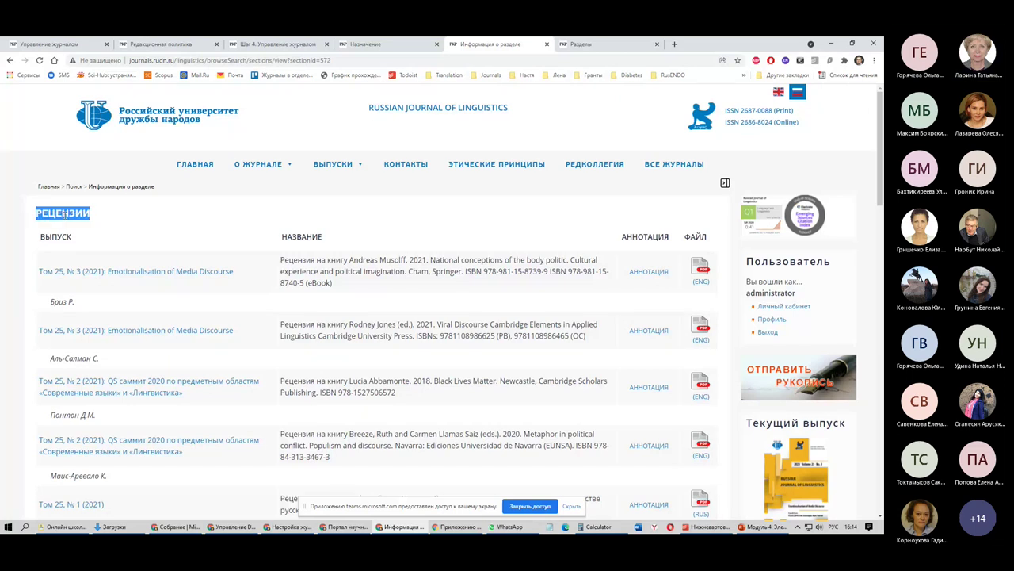
Return to the journal's section management list and locate the "Рецензии" entry with its edit and delete actions
{"action": "left_click", "coordinate": [410, 41]}
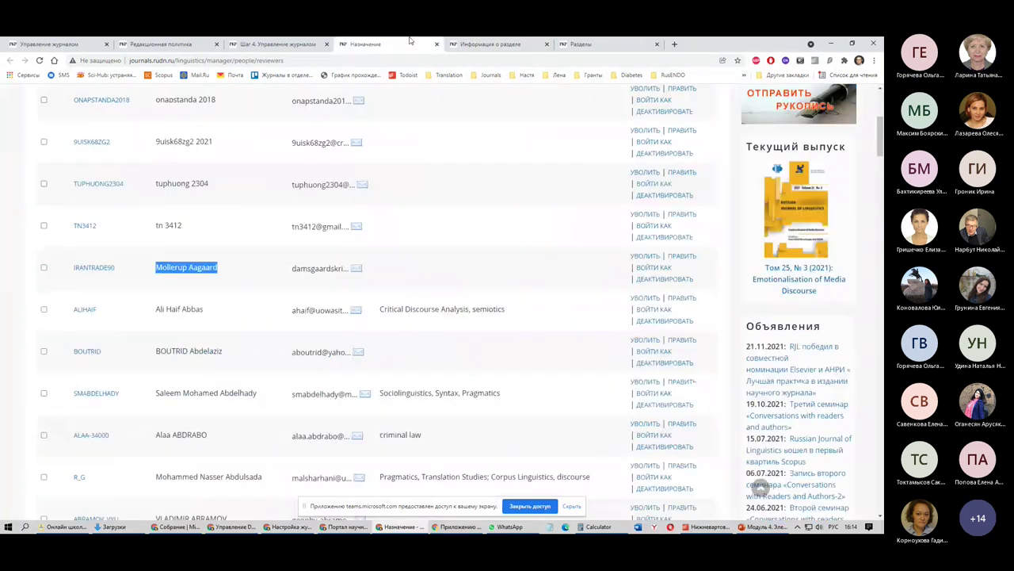
{"action": "left_click", "coordinate": [590, 42]}
{"action": "scroll", "coordinate": [666, 349], "scroll_direction": "down", "scroll_amount": 1}
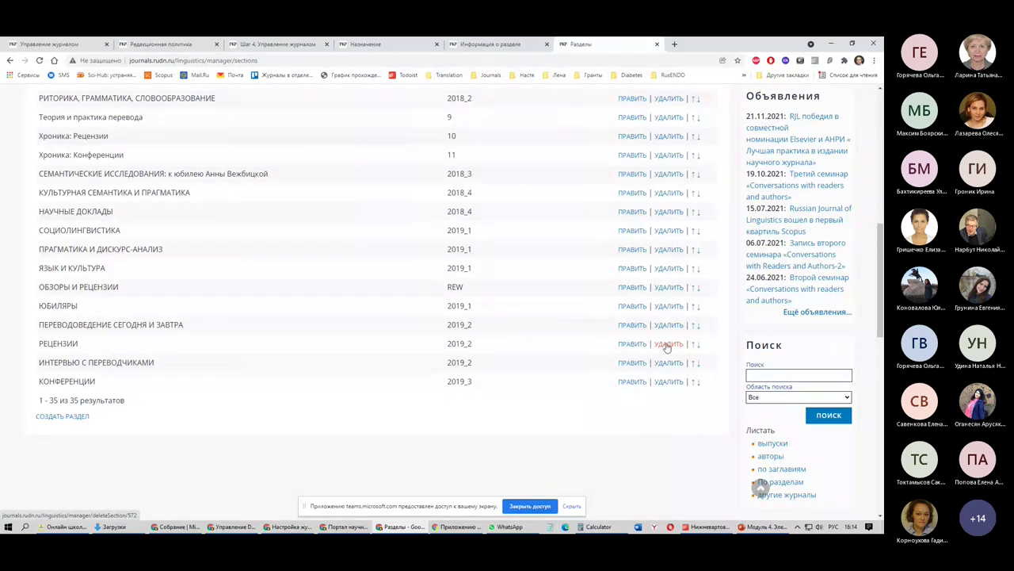
Try to delete the "РЕЦЕНЗИИ" section from the section list, read the notice and dismiss it
{"action": "left_click", "coordinate": [668, 344]}
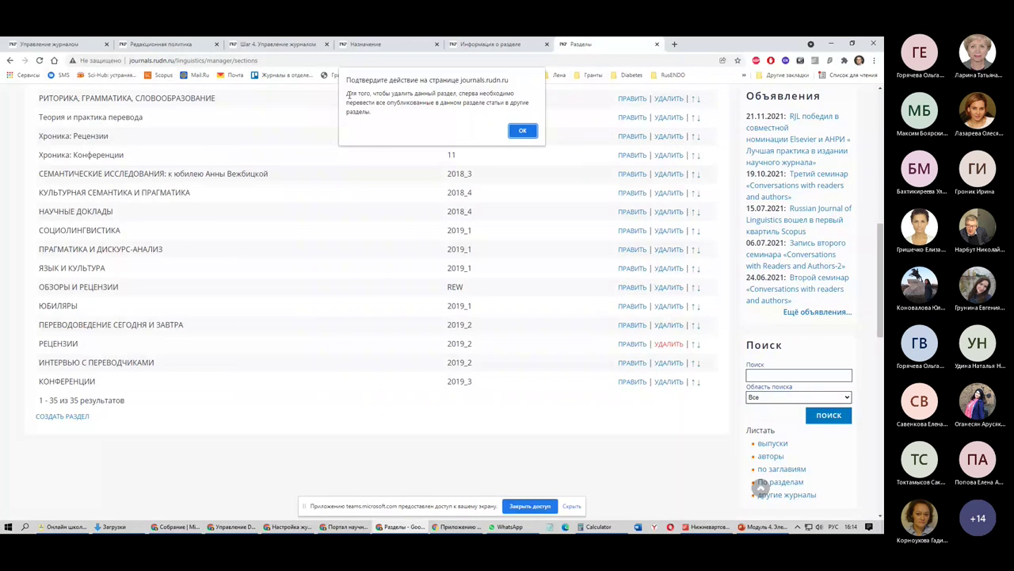
{"action": "left_click_drag", "start_coordinate": [349, 94], "coordinate": [377, 123]}
{"action": "left_click", "coordinate": [366, 111]}
{"action": "triple_click", "coordinate": [366, 111]}
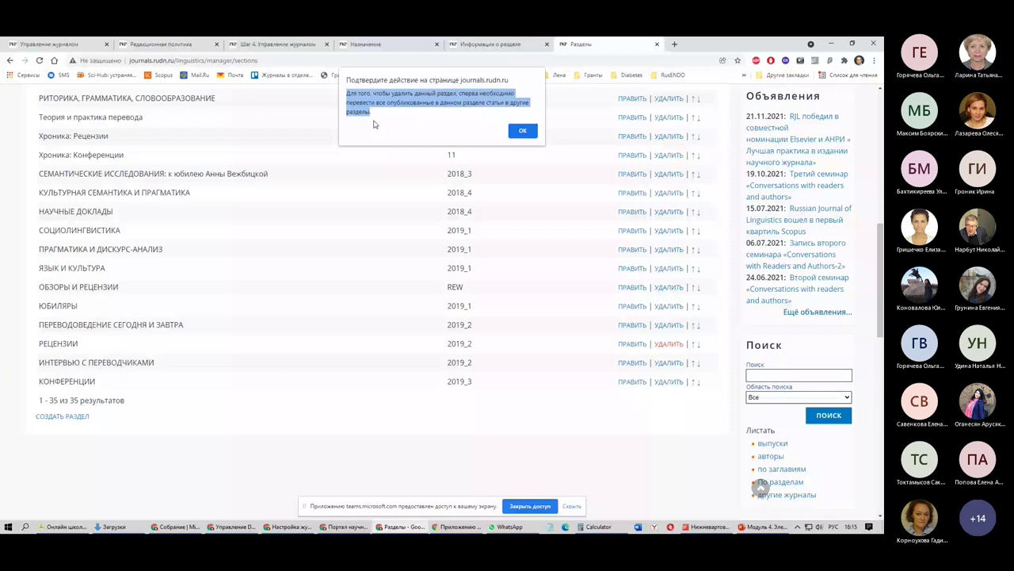
{"action": "left_click", "coordinate": [523, 131]}
Open the settings of the "Статьи" section to view its submission and visibility options
{"action": "scroll", "coordinate": [116, 226], "scroll_direction": "up", "scroll_amount": 4}
{"action": "scroll", "coordinate": [116, 227], "scroll_direction": "up", "scroll_amount": 3}
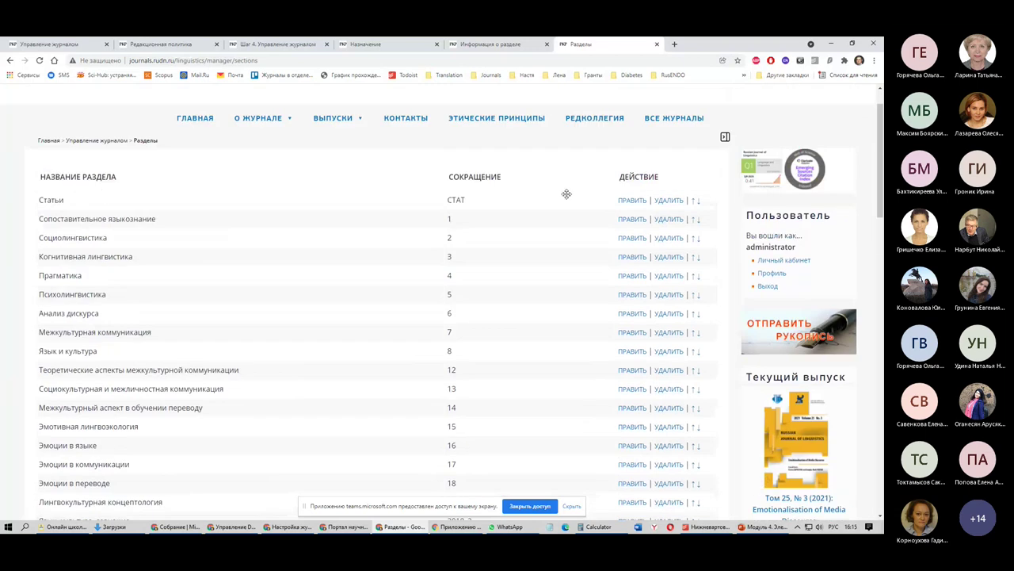
{"action": "left_click", "coordinate": [588, 241]}
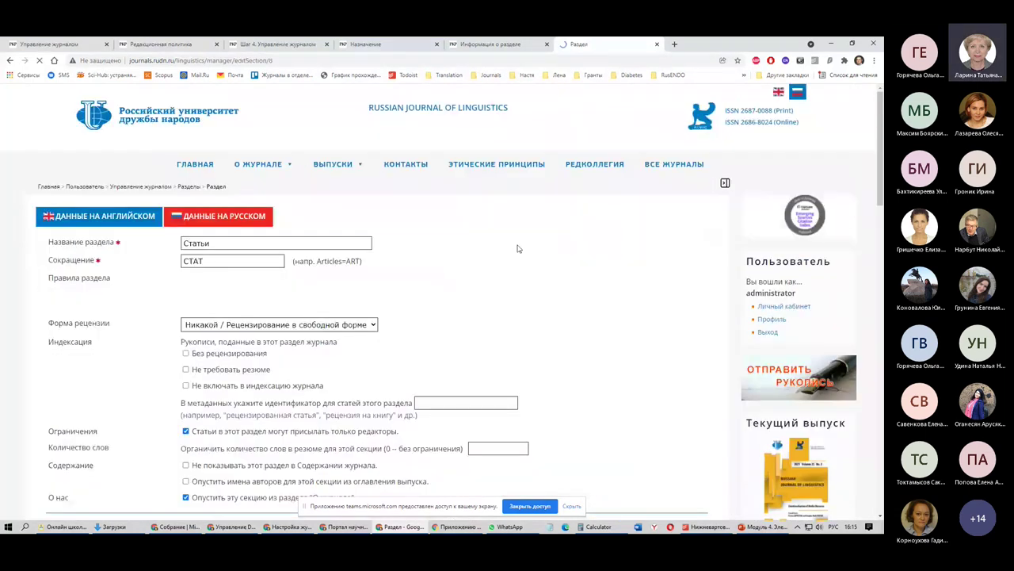
In the "ИНТЕРВЬЮ С ПЕРЕВОДЧИКАМИ" section settings, allow submissions by editors only and omit the section from "О журнале"
{"action": "scroll", "coordinate": [279, 248], "scroll_direction": "down", "scroll_amount": 3}
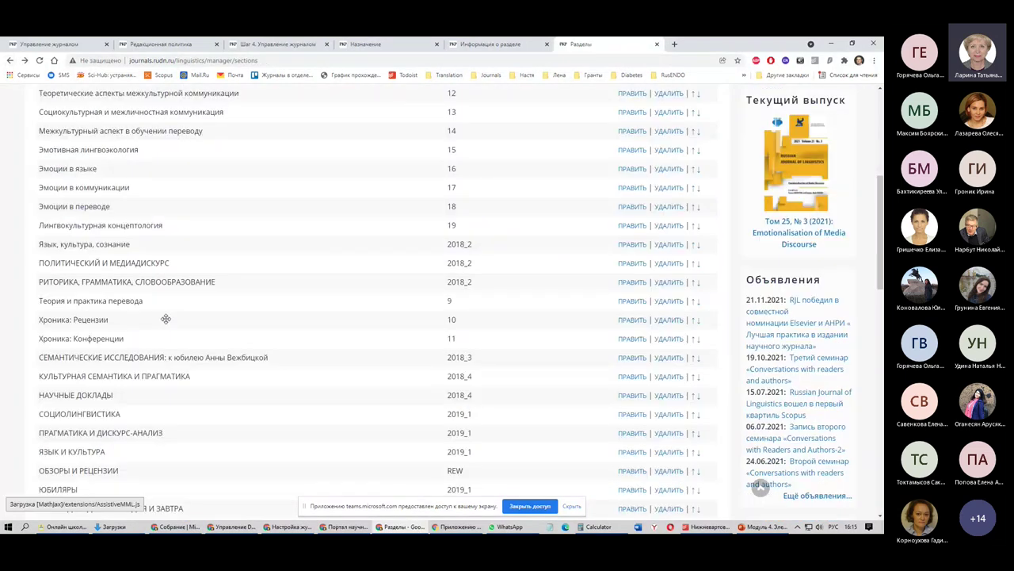
{"action": "left_click", "coordinate": [576, 224]}
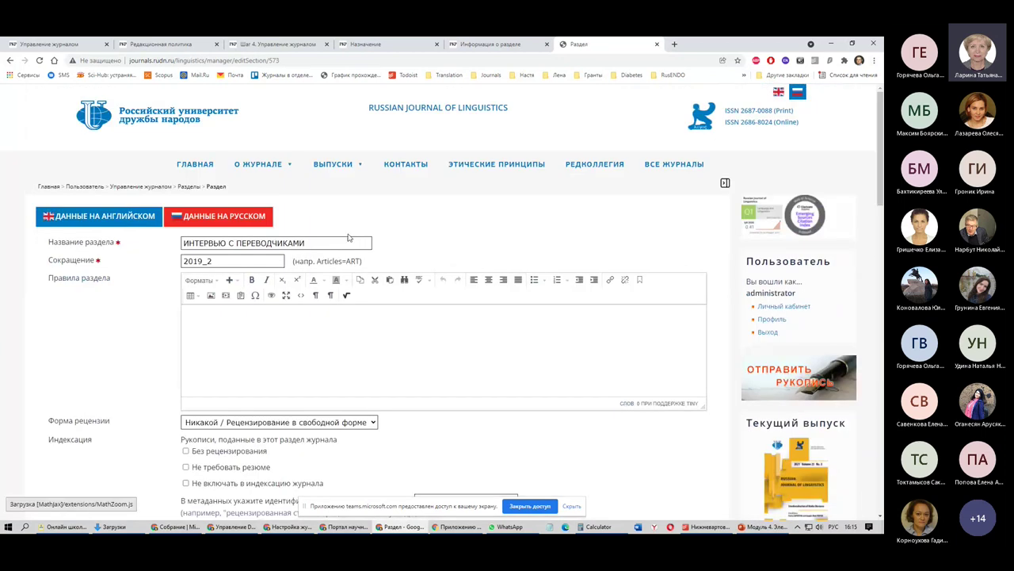
{"action": "scroll", "coordinate": [250, 285], "scroll_direction": "down", "scroll_amount": 3}
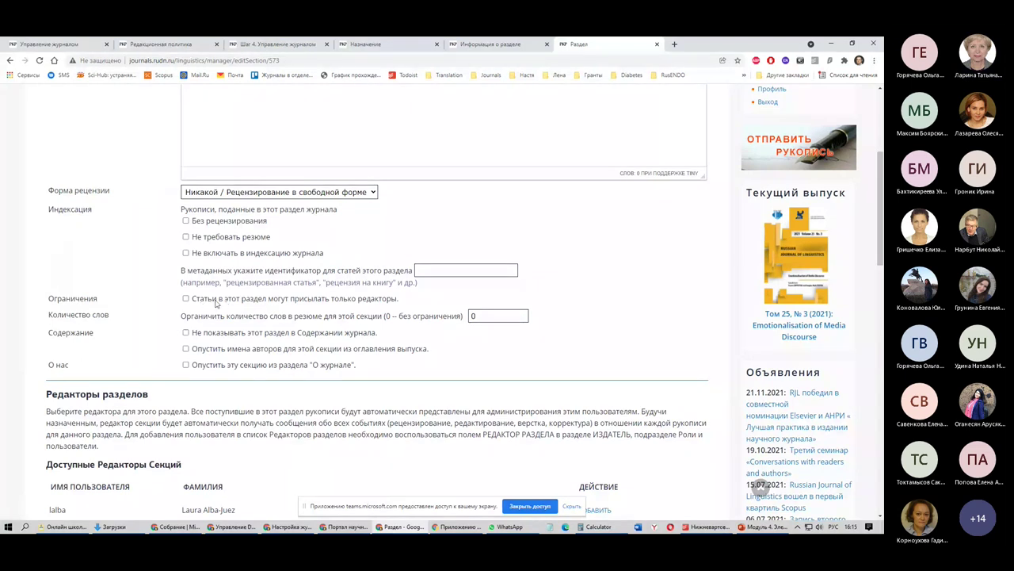
{"action": "left_click", "coordinate": [191, 299]}
{"action": "left_click_drag", "start_coordinate": [191, 297], "coordinate": [199, 323]}
{"action": "scroll", "coordinate": [198, 322], "scroll_direction": "down", "scroll_amount": 1}
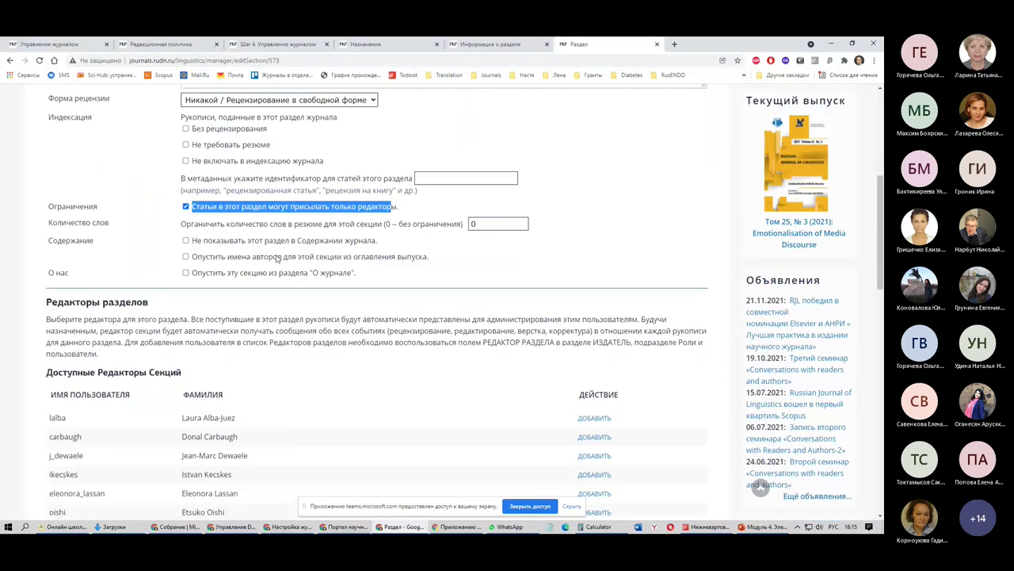
{"action": "left_click", "coordinate": [186, 272]}
Locate the "ИНТЕРВЬЮ С ПЕРЕВОДЧИКАМИ" entry on the public editorial policy page and save that section's settings
{"action": "key", "text": "ctrl+2"}
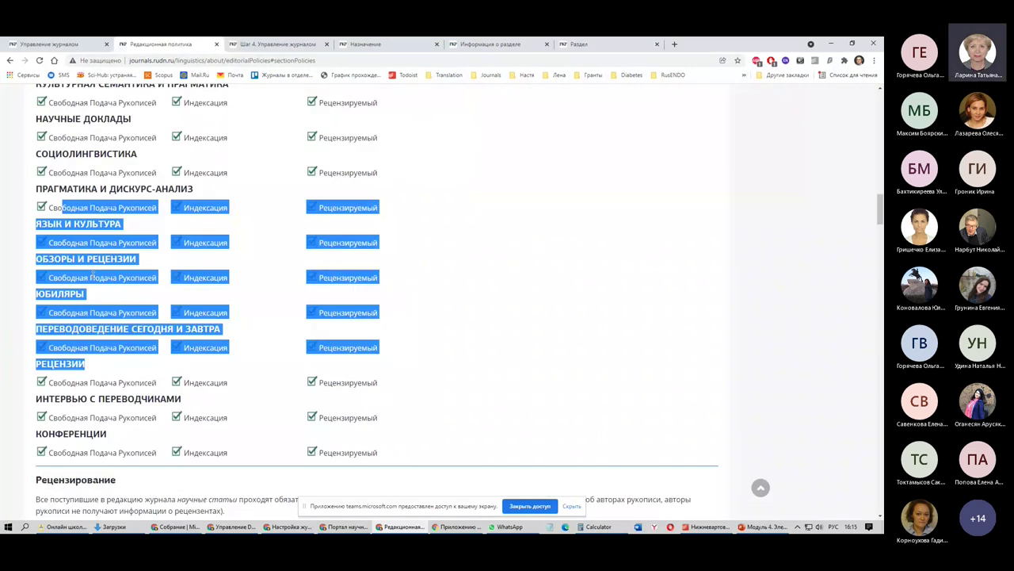
{"action": "triple_click", "coordinate": [144, 353]}
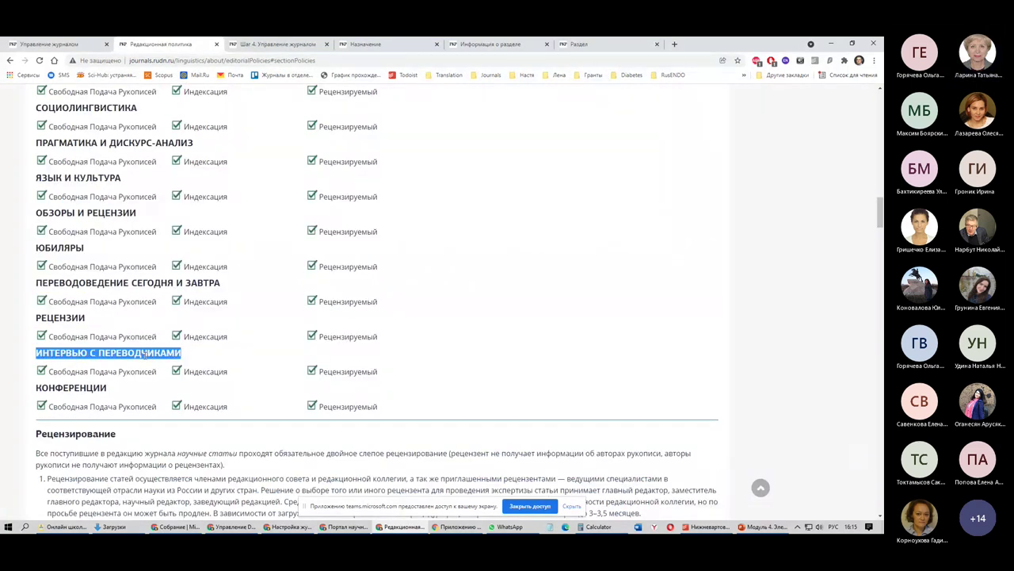
{"action": "left_click", "coordinate": [583, 43]}
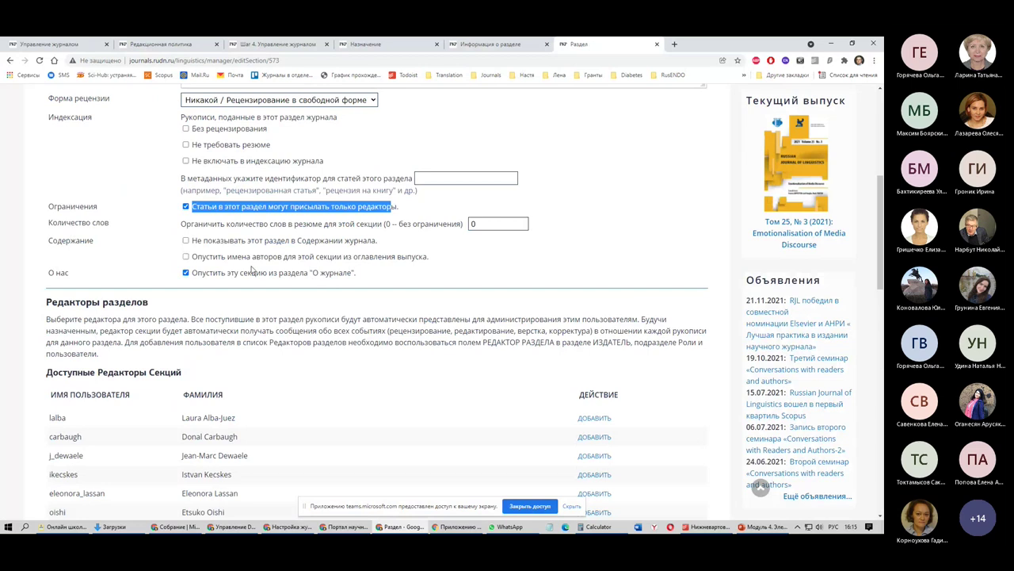
{"action": "scroll", "coordinate": [252, 270], "scroll_direction": "down", "scroll_amount": 8}
{"action": "left_click", "coordinate": [75, 215]}
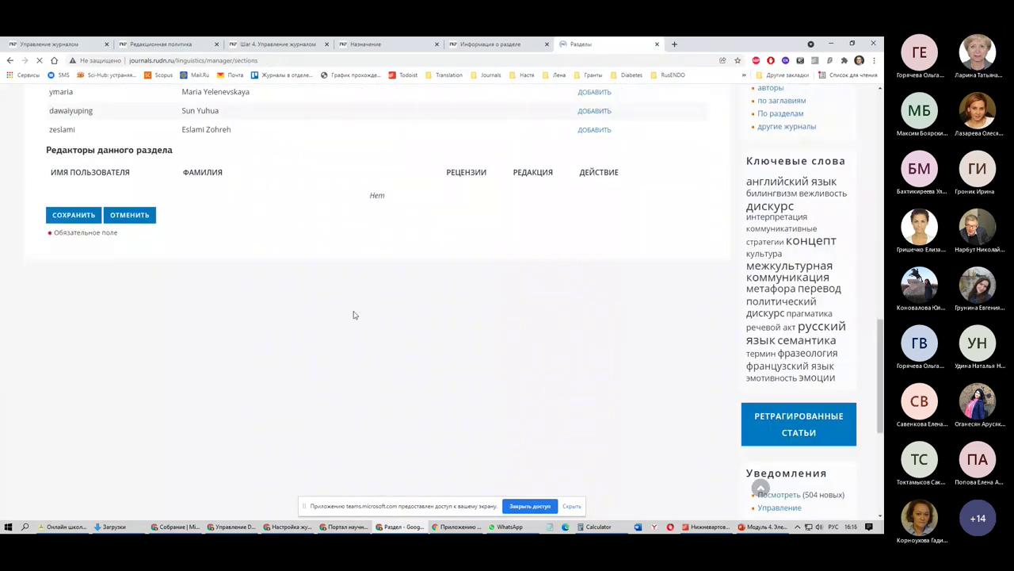
Reload the public editorial policy page and examine which sections are listed under "Разделы и направления"
{"action": "left_click", "coordinate": [154, 44]}
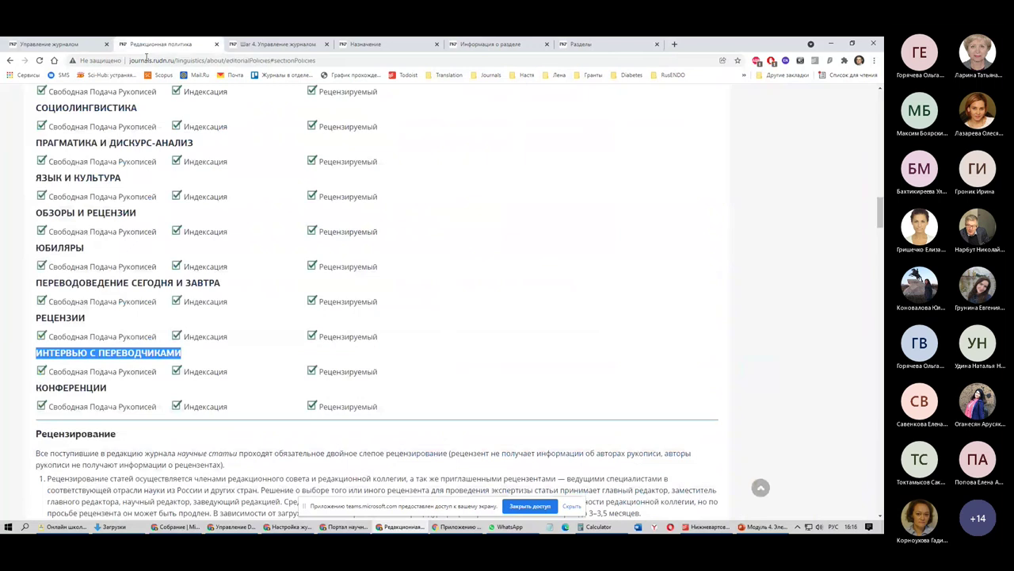
{"action": "key", "text": "F5"}
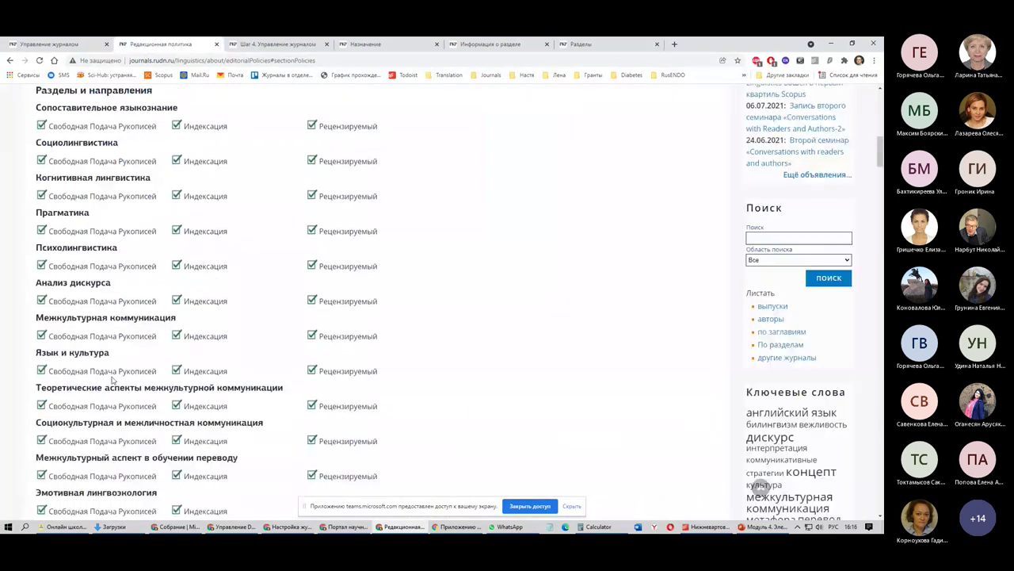
{"action": "scroll", "coordinate": [103, 383], "scroll_direction": "down", "scroll_amount": 5}
{"action": "scroll", "coordinate": [103, 382], "scroll_direction": "down", "scroll_amount": 7}
{"action": "scroll", "coordinate": [156, 383], "scroll_direction": "up", "scroll_amount": 1}
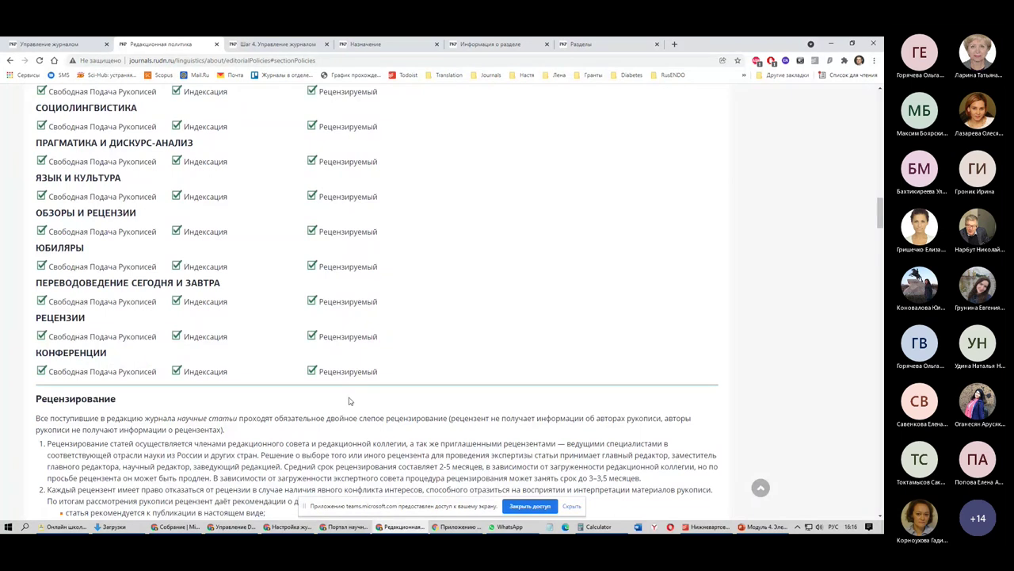
{"action": "left_click_drag", "start_coordinate": [42, 283], "coordinate": [237, 283]}
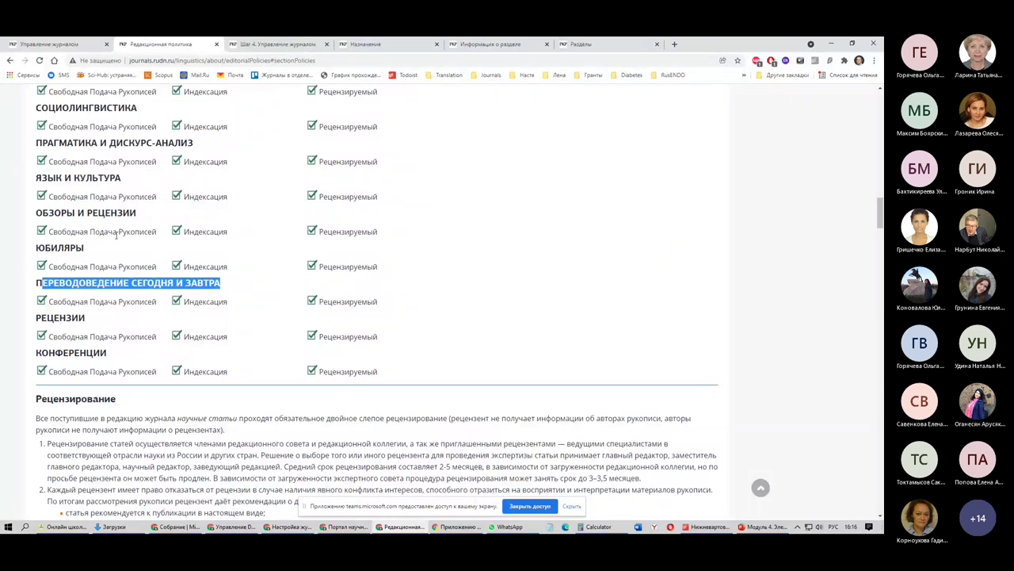
{"action": "scroll", "coordinate": [285, 249], "scroll_direction": "up", "scroll_amount": 1}
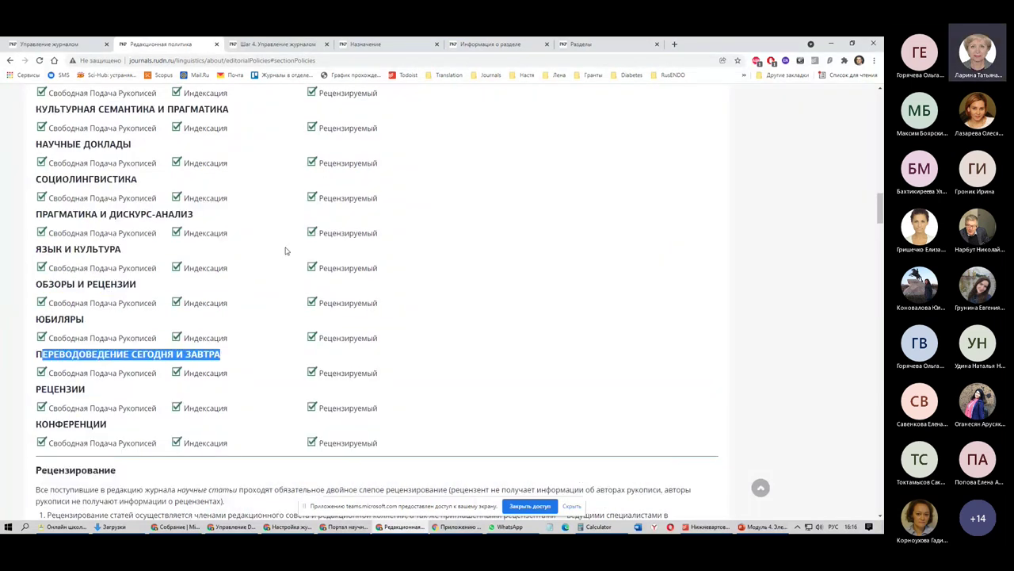
{"action": "scroll", "coordinate": [438, 259], "scroll_direction": "up", "scroll_amount": 5}
{"action": "scroll", "coordinate": [438, 259], "scroll_direction": "up", "scroll_amount": 2}
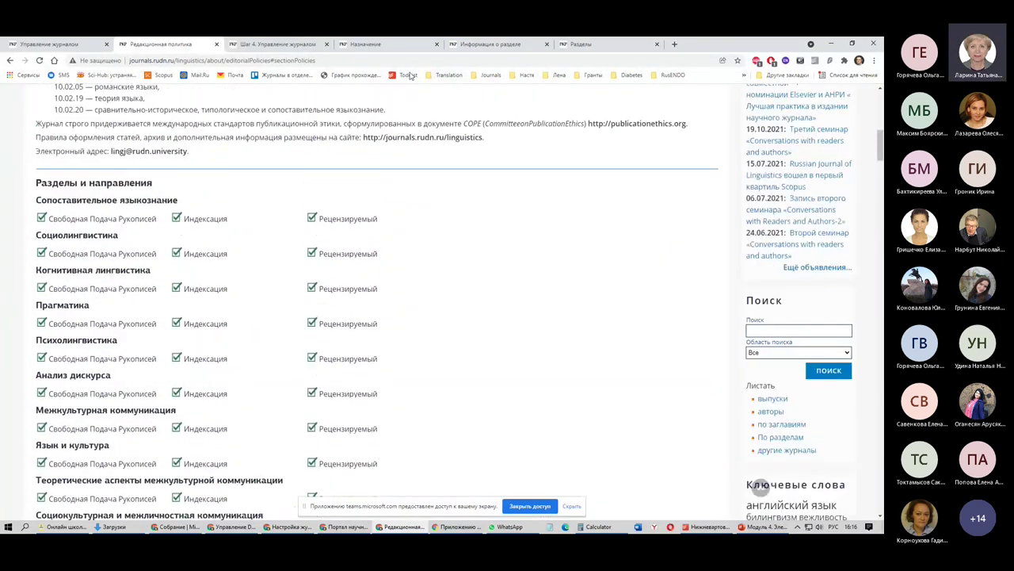
Return to the journal's section management list and look through its entries
{"action": "left_click", "coordinate": [291, 44]}
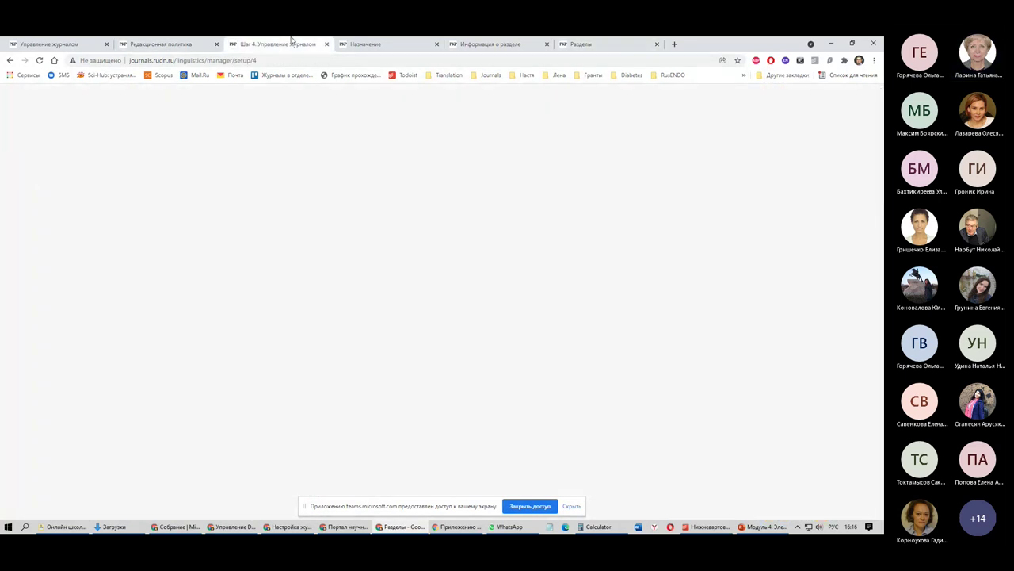
{"action": "key", "text": "ctrl+Tab"}
{"action": "key", "text": "ctrl+Tab"}
{"action": "key", "text": "ctrl+Tab"}
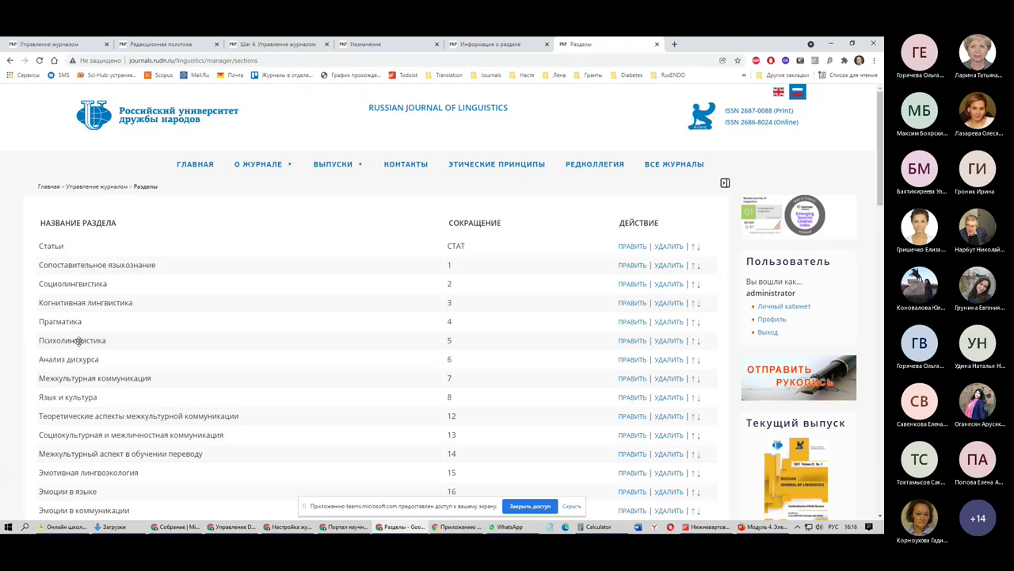
{"action": "scroll", "coordinate": [79, 341], "scroll_direction": "down", "scroll_amount": 5}
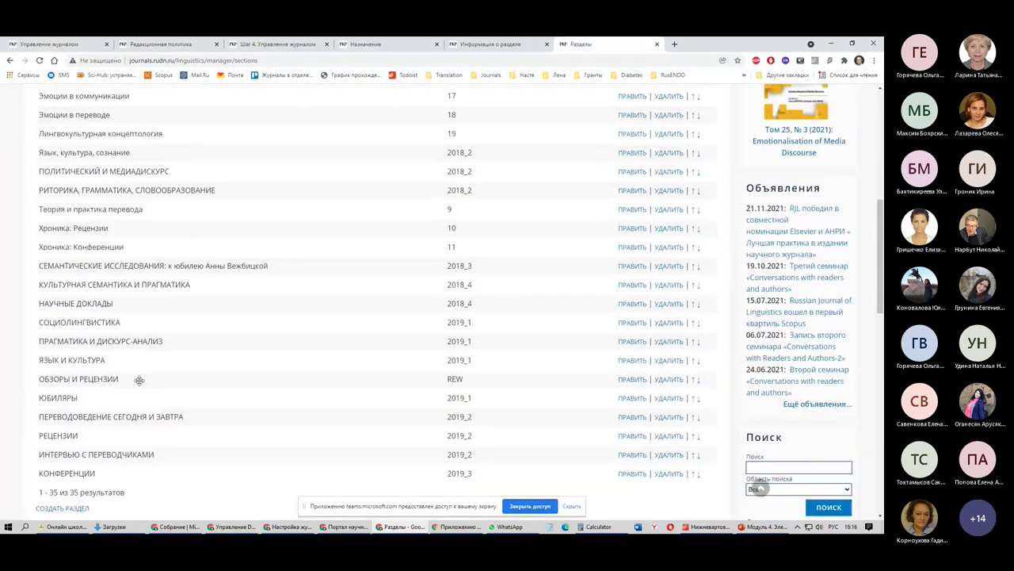
{"action": "scroll", "coordinate": [343, 325], "scroll_direction": "up", "scroll_amount": 3}
{"action": "scroll", "coordinate": [343, 325], "scroll_direction": "up", "scroll_amount": 3}
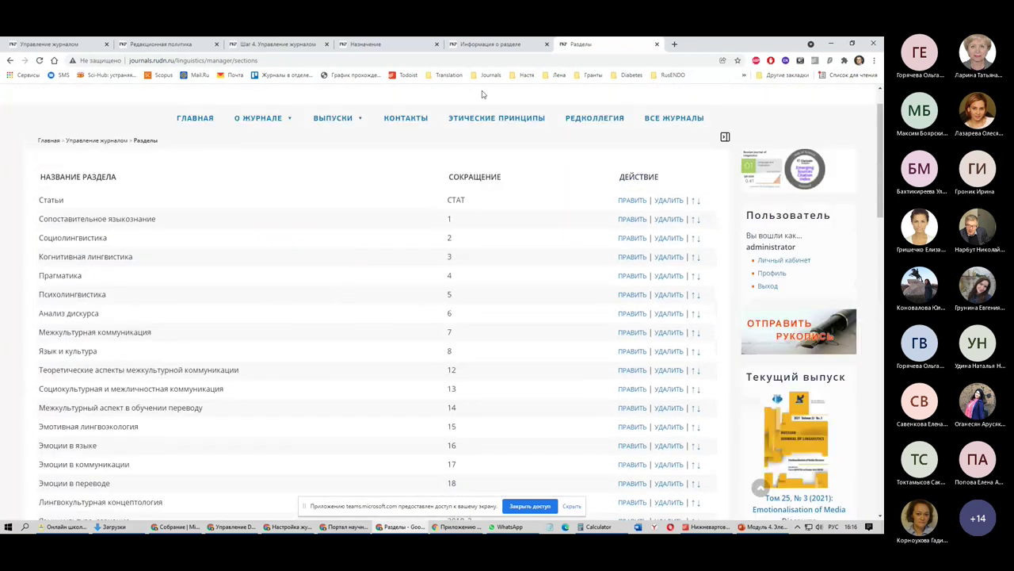
Close the public "Рецензии" article listing and the reviewer list page
{"action": "left_click", "coordinate": [491, 43]}
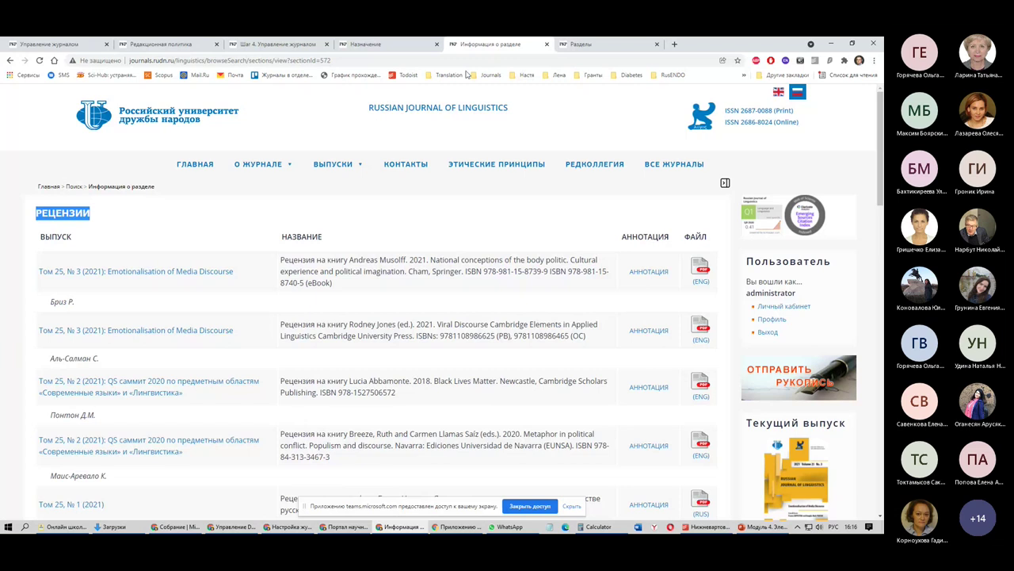
{"action": "left_click", "coordinate": [547, 43]}
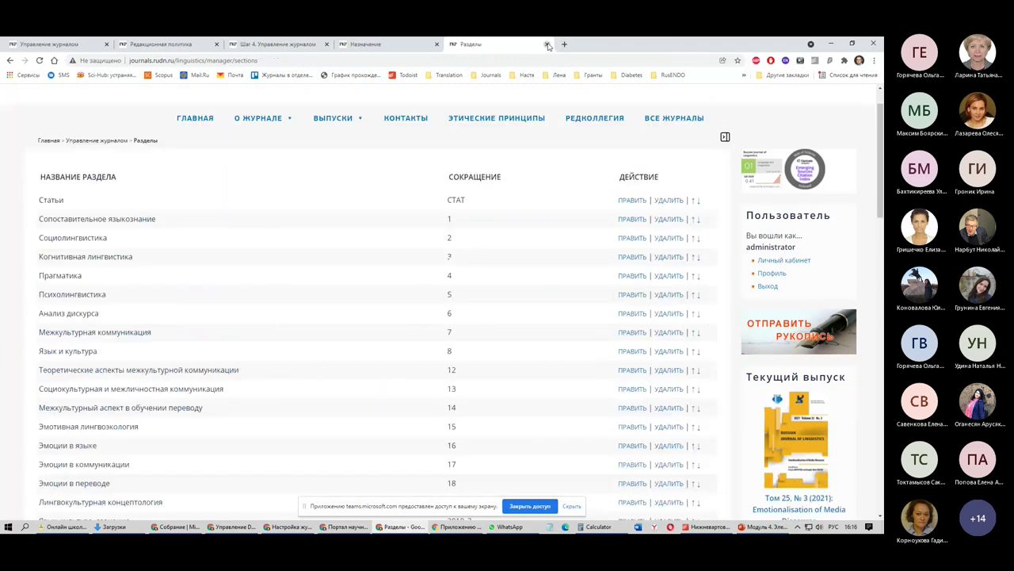
{"action": "left_click", "coordinate": [388, 44]}
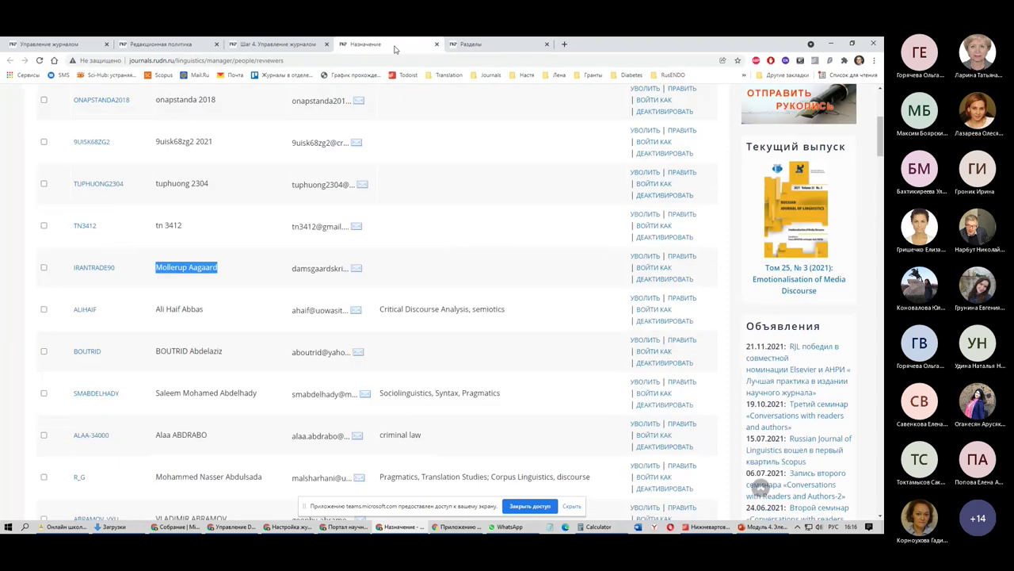
{"action": "left_click", "coordinate": [436, 45]}
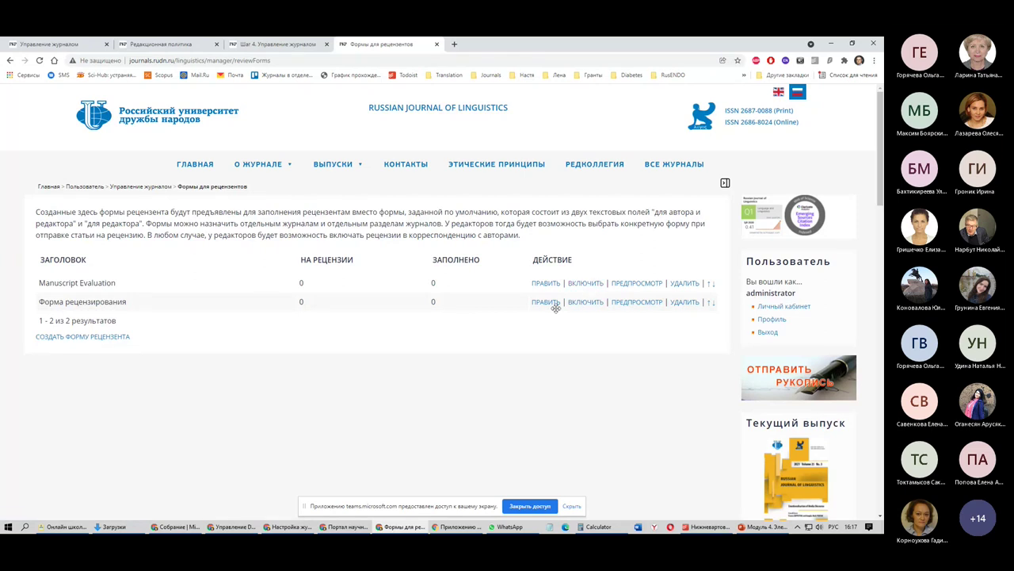
Preview both review forms, look through the "Manuscript Evaluation" questions, and close the "Форма рецензирования" preview
{"action": "left_click", "coordinate": [631, 304]}
{"action": "left_click", "coordinate": [632, 305]}
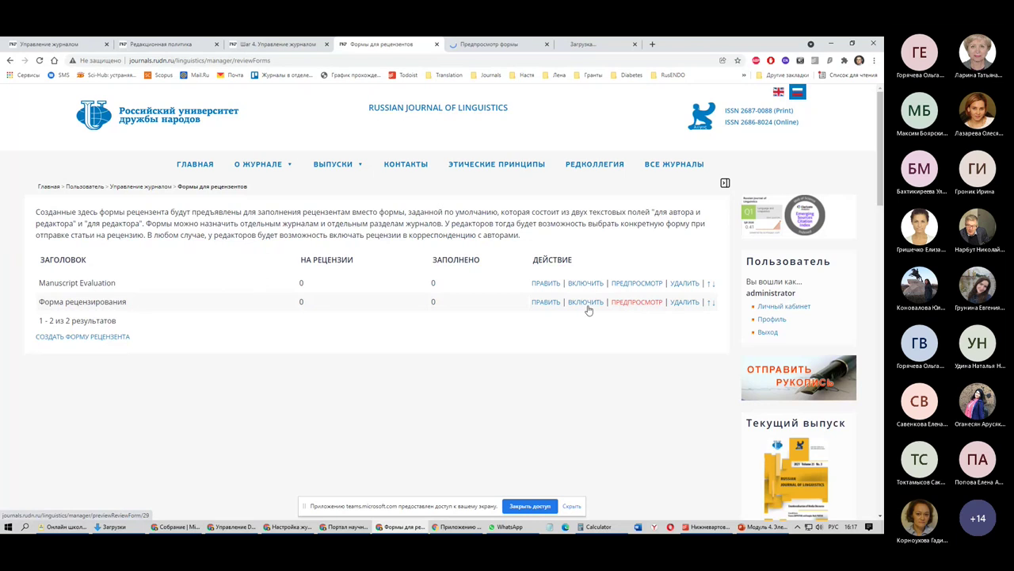
{"action": "left_click", "coordinate": [497, 43]}
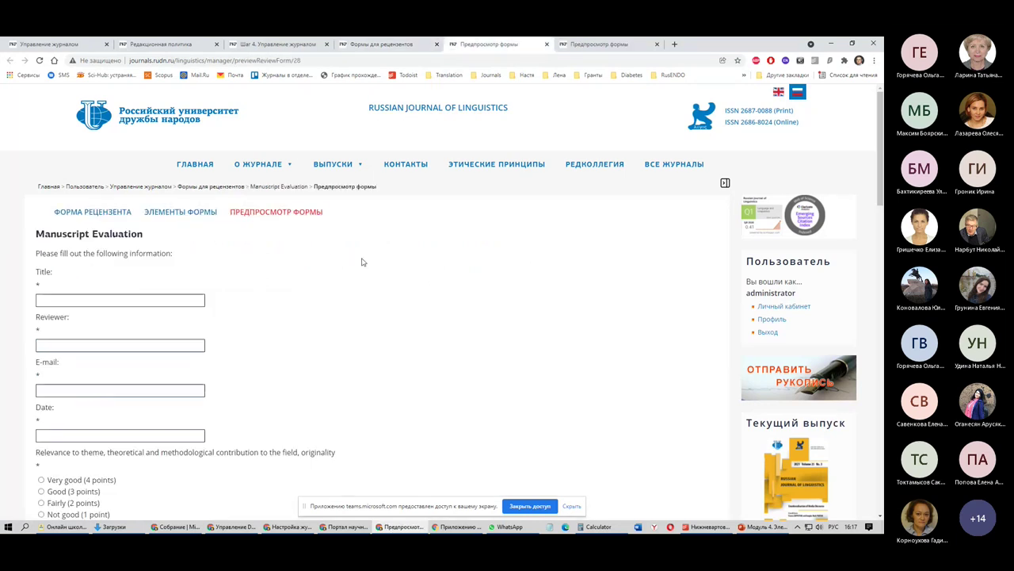
{"action": "scroll", "coordinate": [338, 294], "scroll_direction": "down", "scroll_amount": 4}
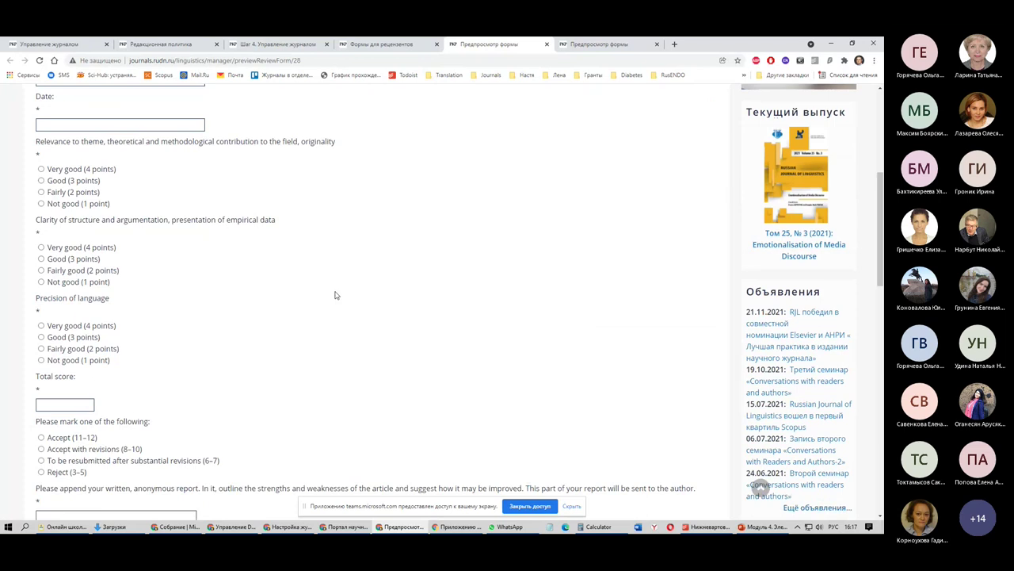
{"action": "scroll", "coordinate": [335, 295], "scroll_direction": "down", "scroll_amount": 3}
{"action": "scroll", "coordinate": [328, 300], "scroll_direction": "up", "scroll_amount": 6}
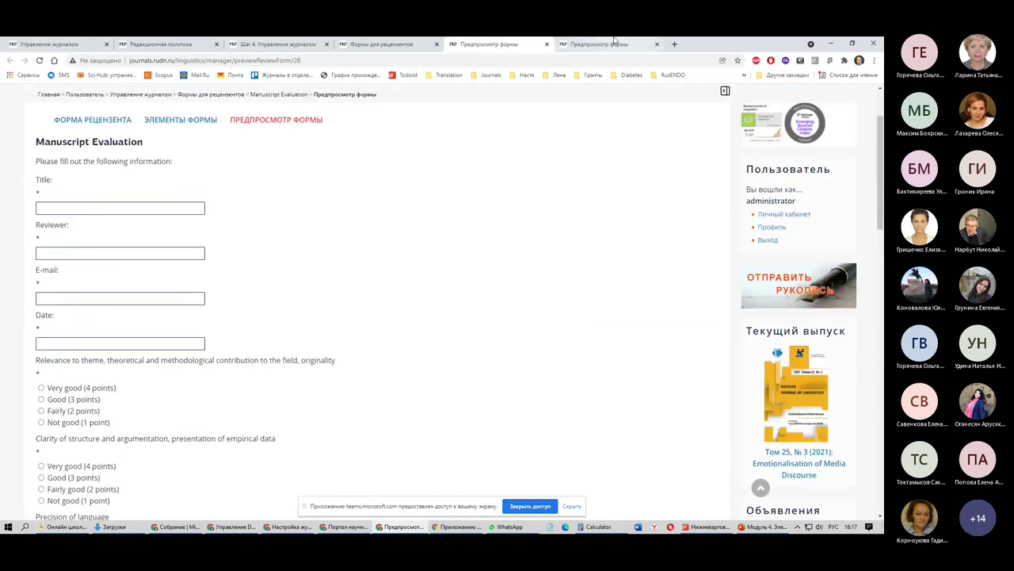
{"action": "left_click", "coordinate": [602, 44]}
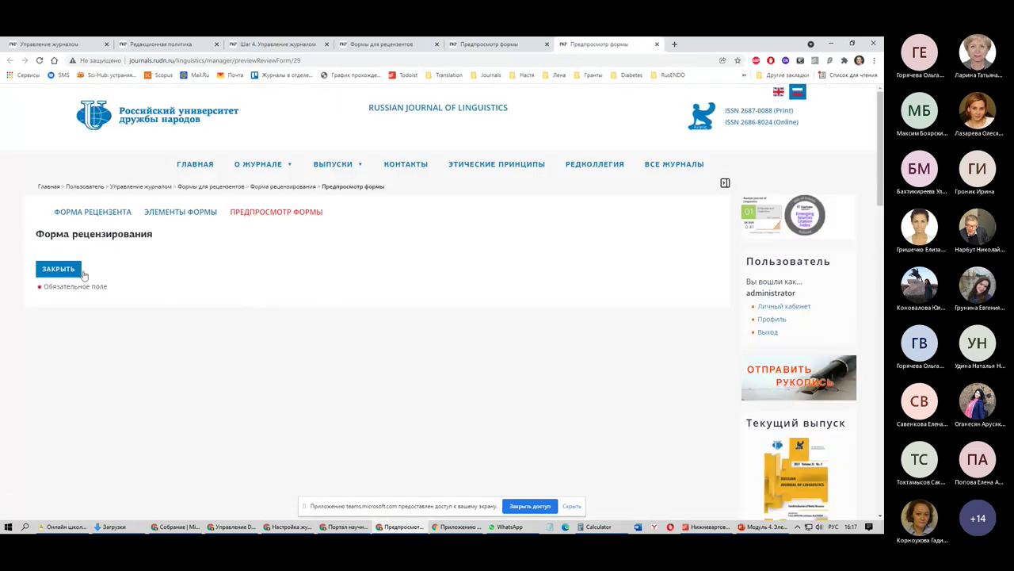
{"action": "left_click", "coordinate": [656, 44]}
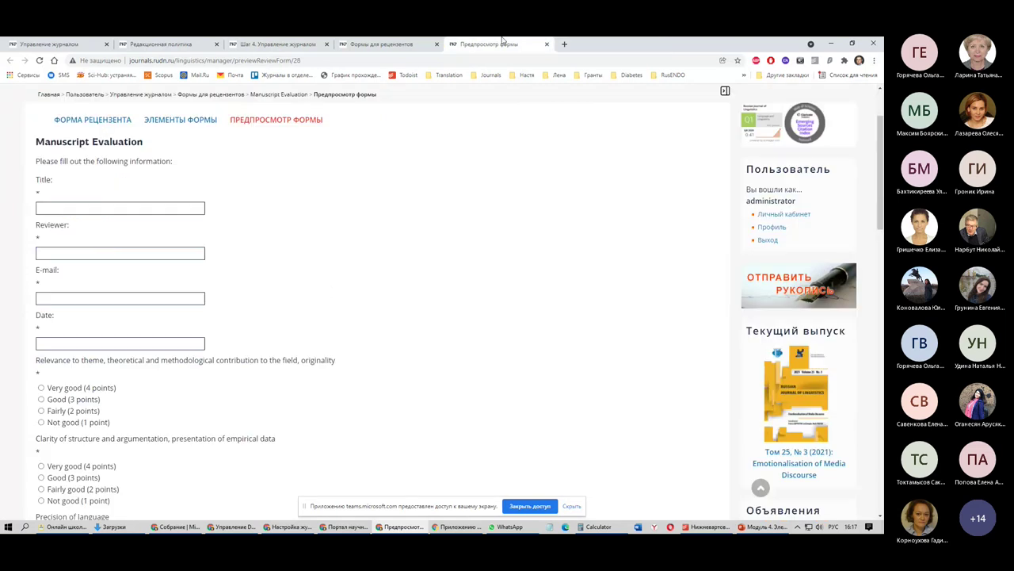
Go over the "Manuscript Evaluation" form title and its Title, Reviewer, E-mail and Date fields in the preview
{"action": "triple_click", "coordinate": [62, 143]}
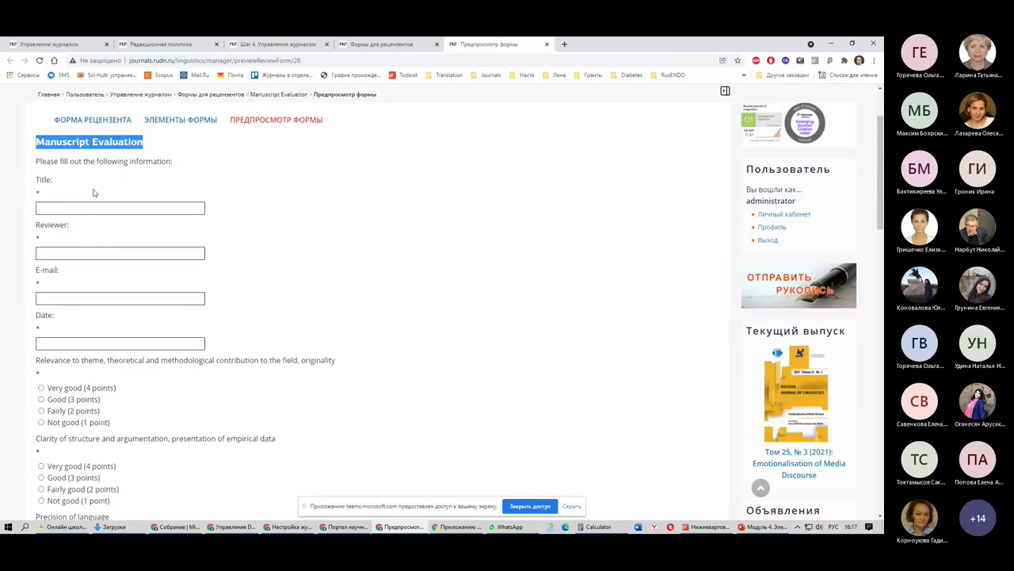
{"action": "left_click", "coordinate": [39, 210]}
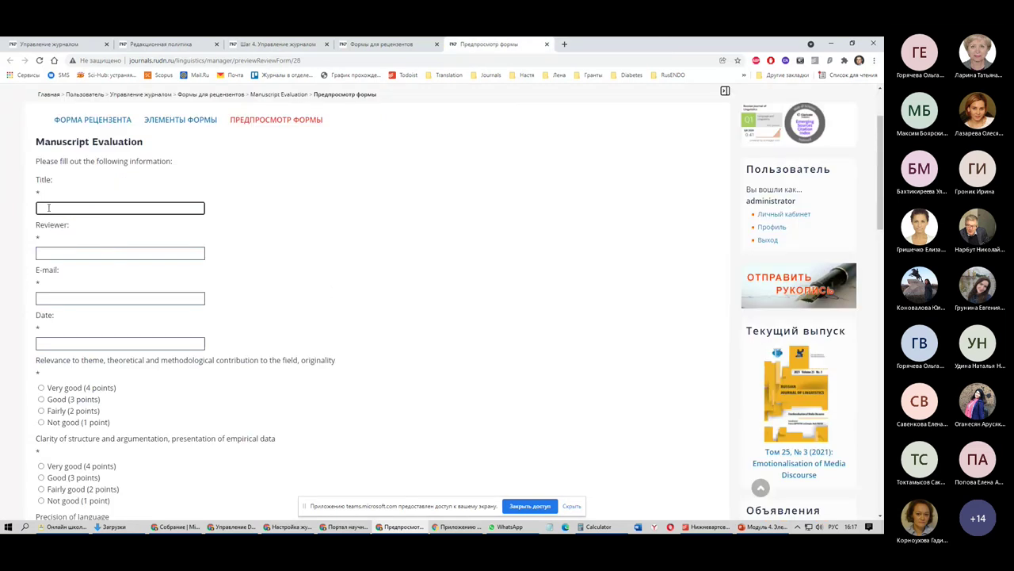
{"action": "left_click", "coordinate": [93, 252]}
{"action": "left_click", "coordinate": [72, 297]}
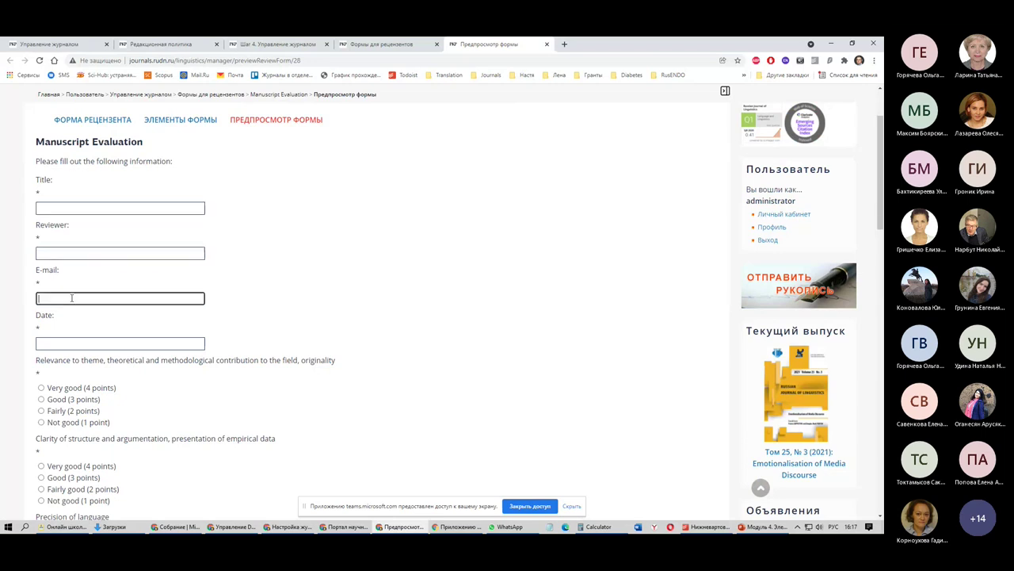
{"action": "left_click", "coordinate": [103, 340]}
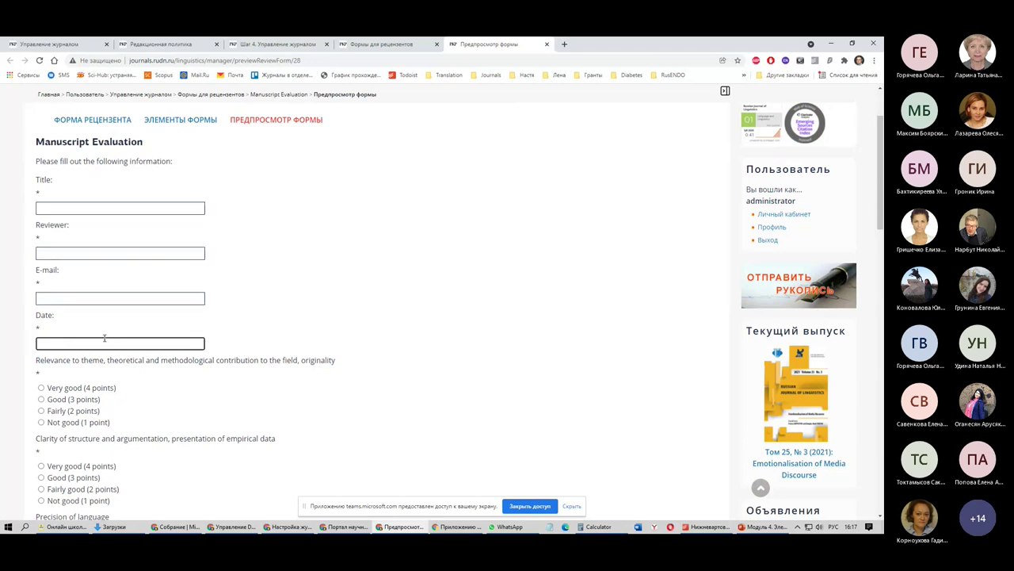
{"action": "left_click", "coordinate": [62, 255]}
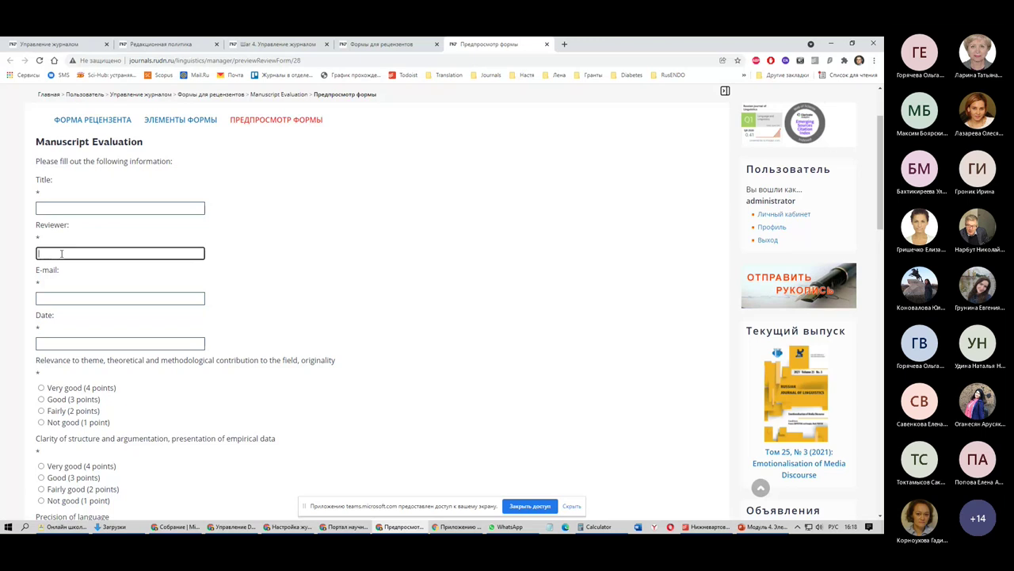
{"action": "left_click_drag", "start_coordinate": [47, 178], "coordinate": [79, 313]}
Try out the rating options for the evaluation criteria in the "Manuscript Evaluation" preview and look through the rest of the form
{"action": "scroll", "coordinate": [188, 475], "scroll_direction": "down", "scroll_amount": 2}
{"action": "left_click", "coordinate": [76, 314]}
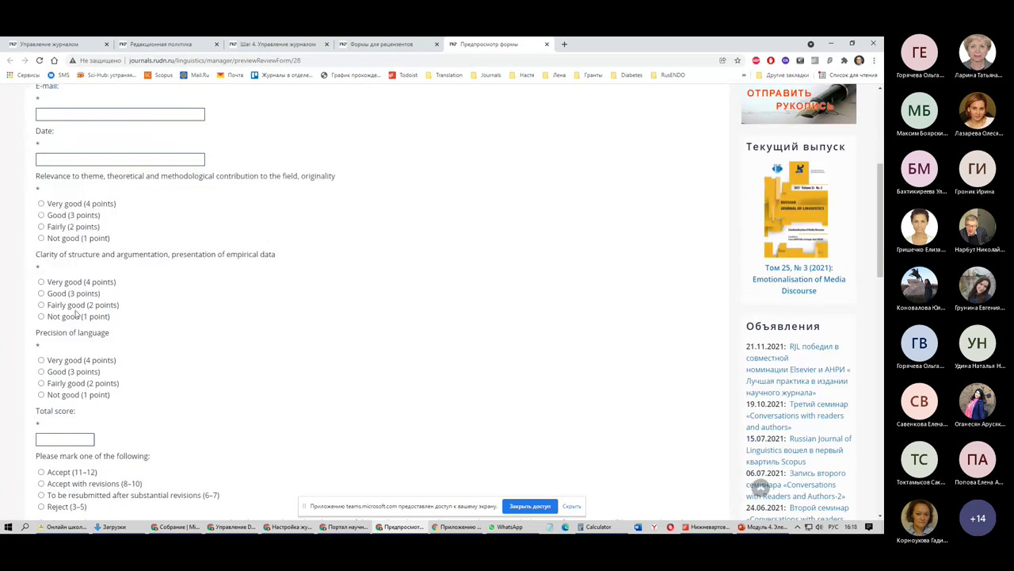
{"action": "left_click", "coordinate": [41, 306]}
{"action": "left_click", "coordinate": [41, 372]}
{"action": "left_click", "coordinate": [41, 395]}
{"action": "scroll", "coordinate": [106, 431], "scroll_direction": "down", "scroll_amount": 3}
{"action": "scroll", "coordinate": [491, 428], "scroll_direction": "up", "scroll_amount": 6}
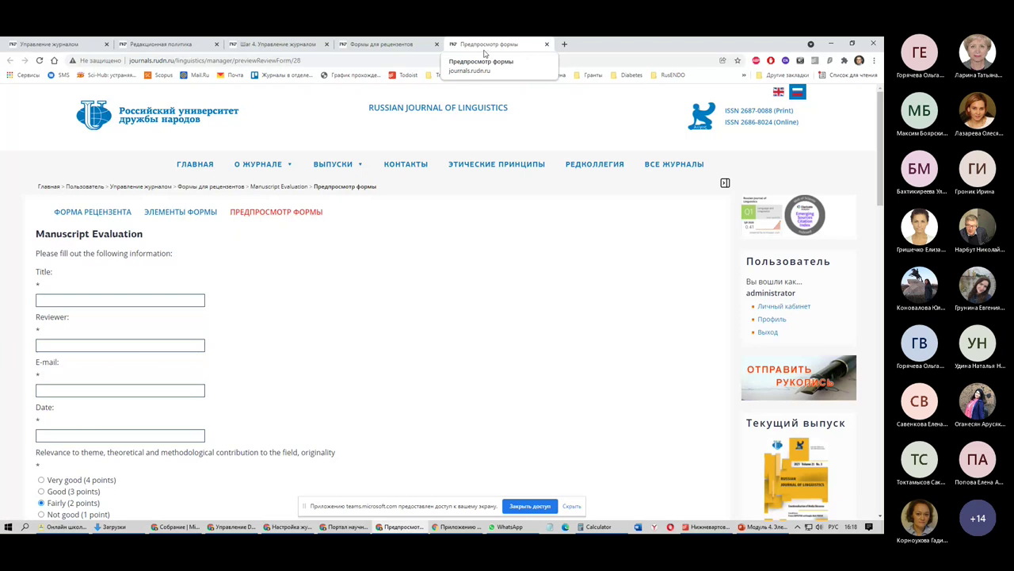
Leave the review forms list and open the journal's language settings from journal management
{"action": "left_click", "coordinate": [378, 46]}
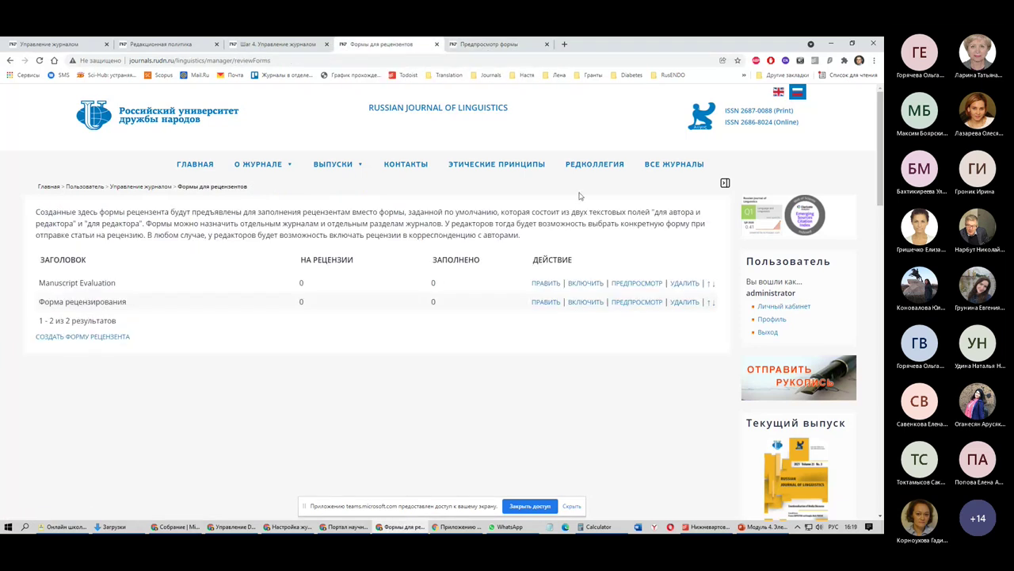
{"action": "left_click", "coordinate": [135, 186]}
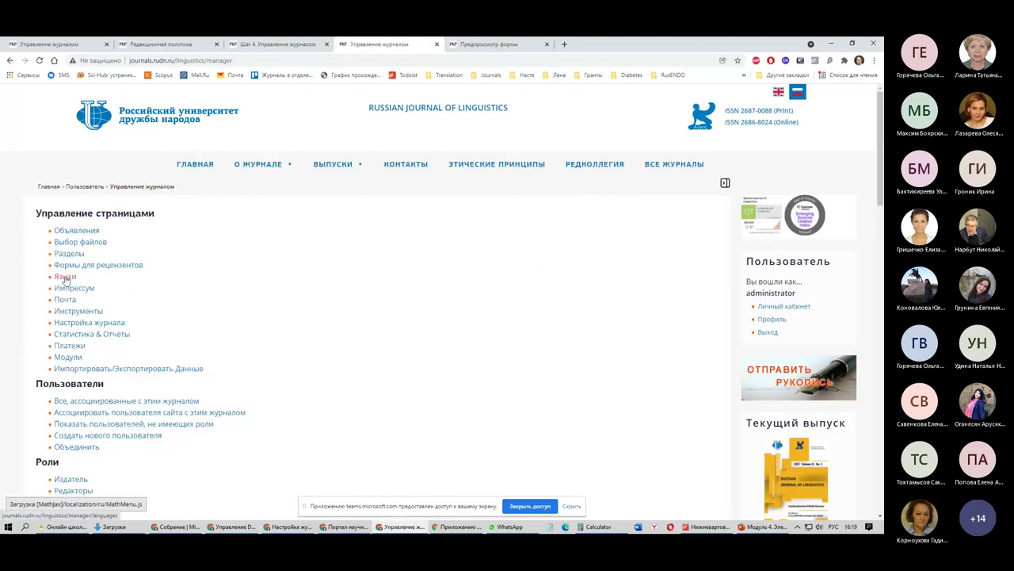
{"action": "left_click", "coordinate": [66, 279]}
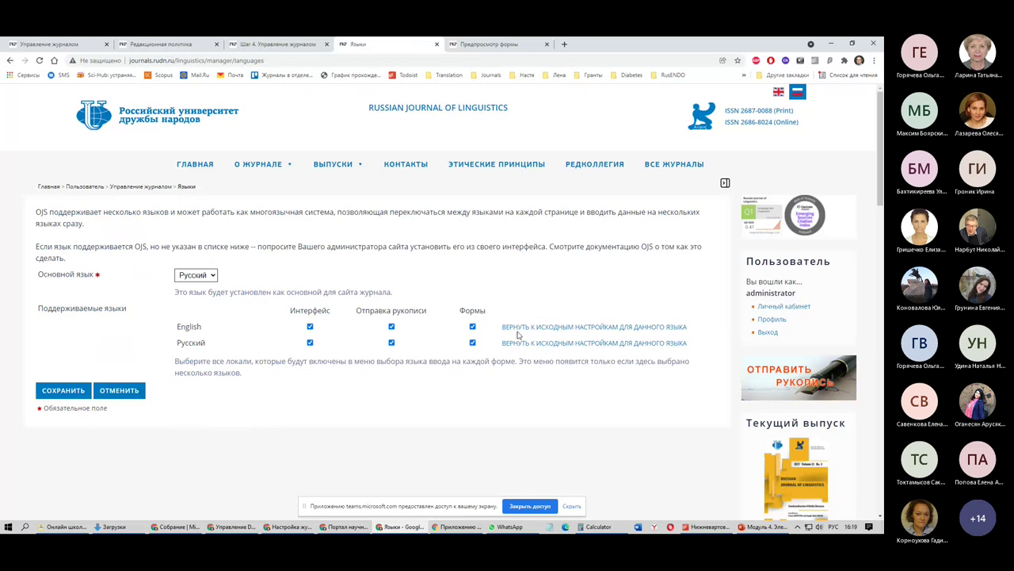
Toggle the manuscript submission option for Русский and English and the interface option for Русский off and back on
{"action": "left_click", "coordinate": [391, 343]}
{"action": "left_click", "coordinate": [392, 343]}
{"action": "left_click", "coordinate": [391, 326]}
{"action": "left_click", "coordinate": [391, 326]}
{"action": "left_click", "coordinate": [310, 342]}
{"action": "left_click", "coordinate": [309, 343]}
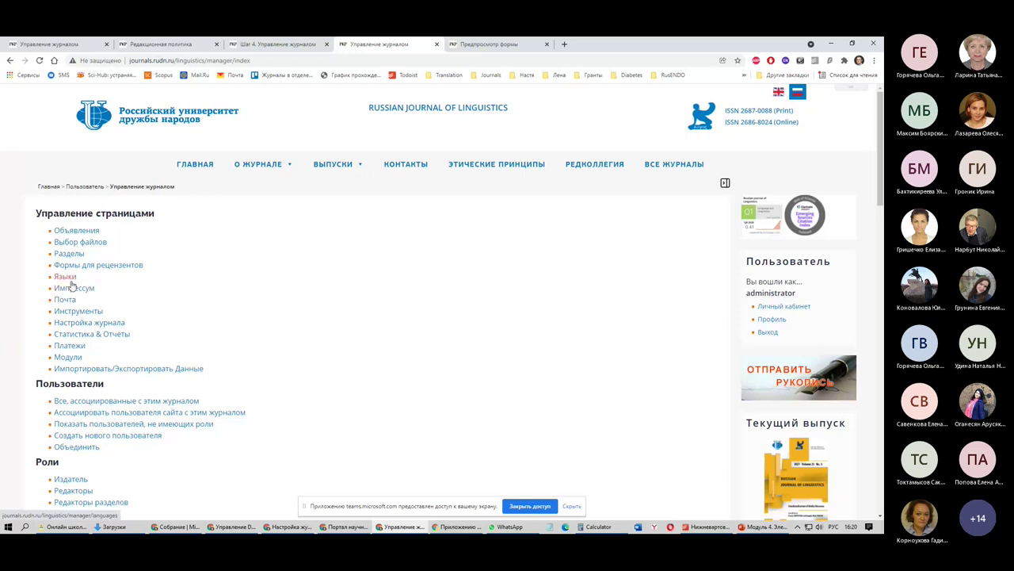
Open the "Импрессум" role settings and look through the public "Редколлегия и редакция" page in a separate browser tab
{"action": "left_click", "coordinate": [171, 369]}
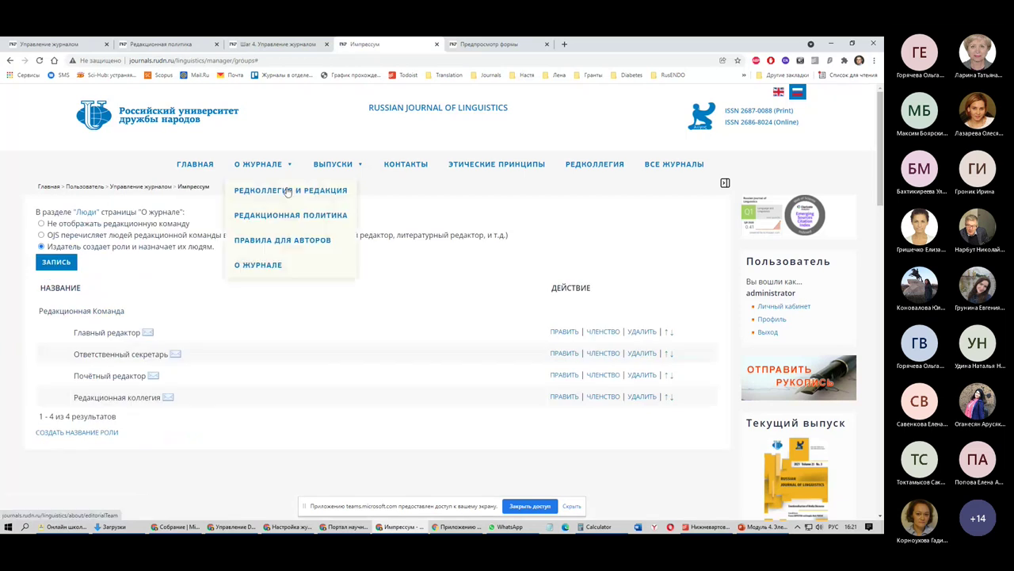
{"action": "middle_click", "coordinate": [287, 192]}
{"action": "left_click", "coordinate": [629, 41]}
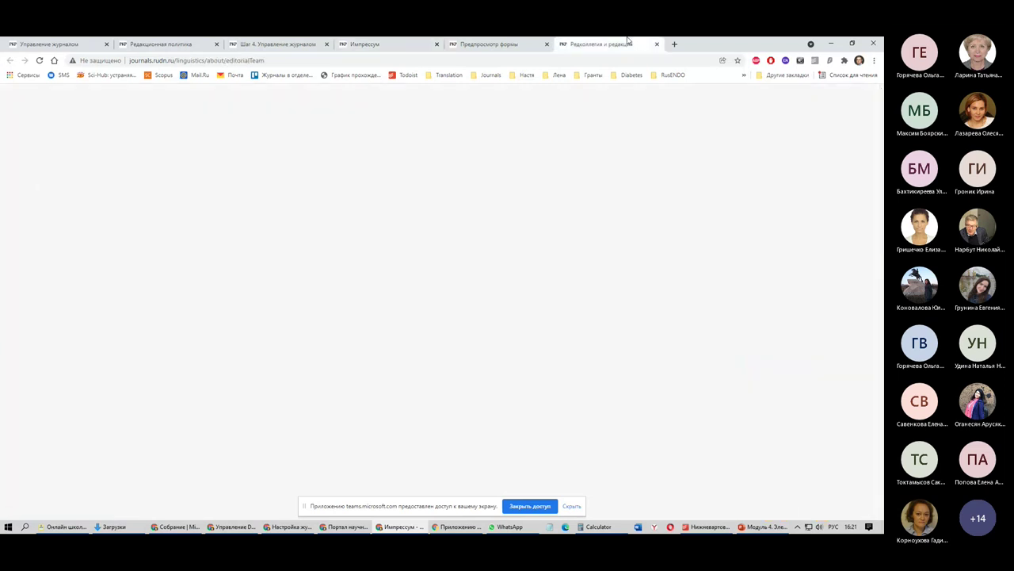
{"action": "scroll", "coordinate": [89, 194], "scroll_direction": "down", "scroll_amount": 3}
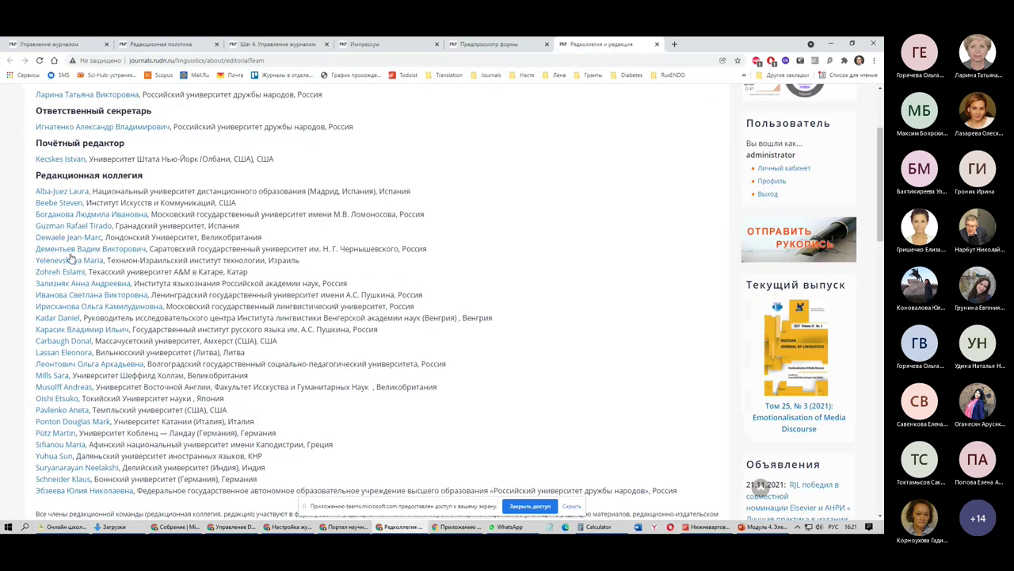
{"action": "scroll", "coordinate": [63, 348], "scroll_direction": "down", "scroll_amount": 2}
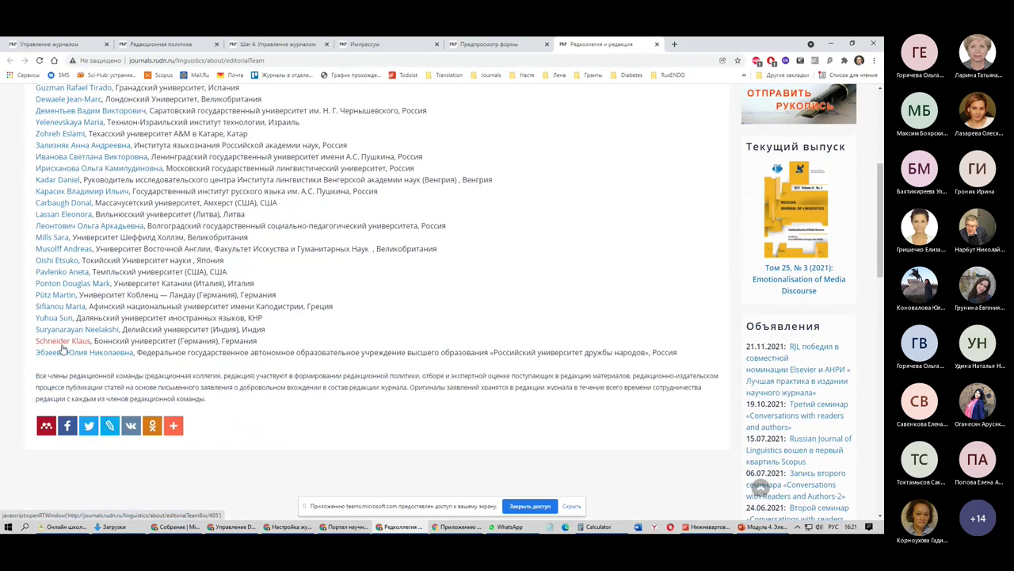
View an editorial board member's public profile in an enlarged window and close it
{"action": "left_click", "coordinate": [97, 171]}
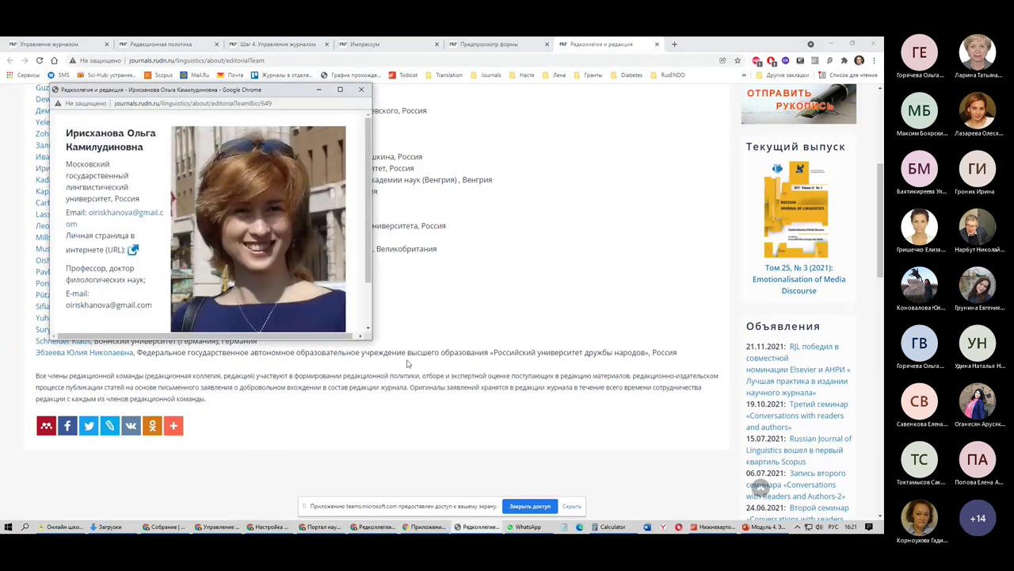
{"action": "scroll", "coordinate": [369, 339], "scroll_direction": "down", "scroll_amount": 1}
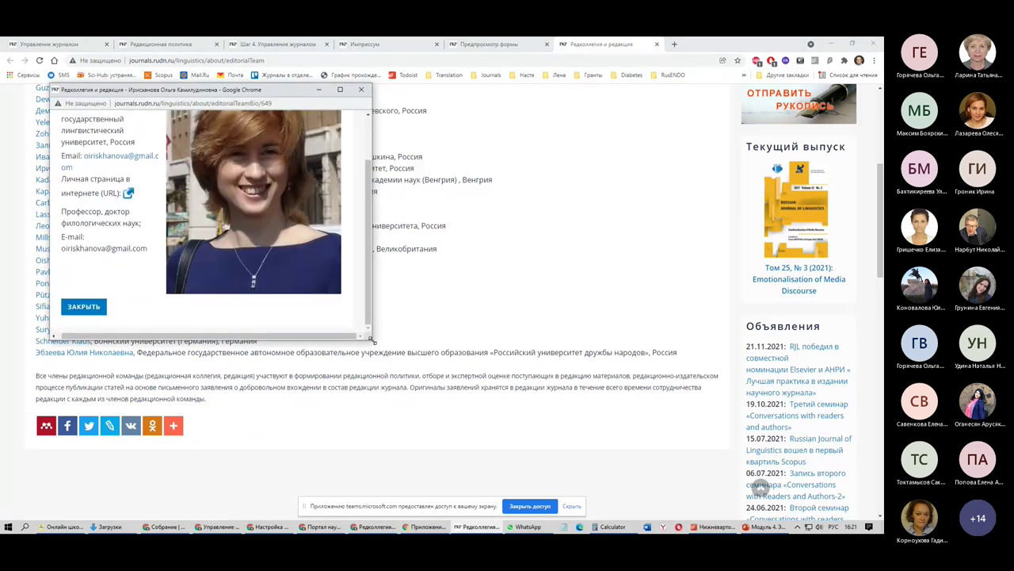
{"action": "left_click_drag", "start_coordinate": [370, 339], "coordinate": [606, 495]}
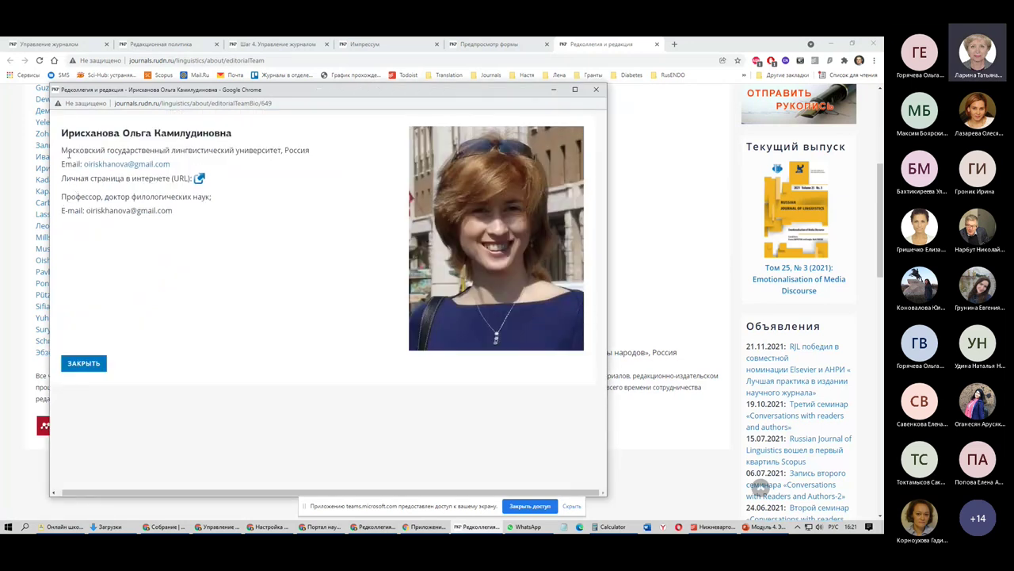
{"action": "left_click", "coordinate": [596, 89]}
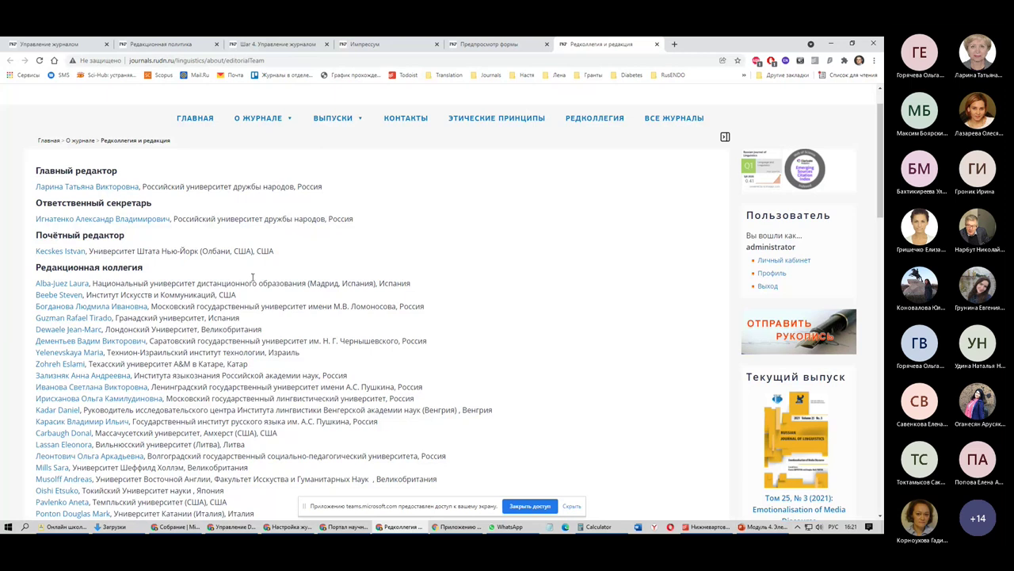
Examine the editorial roles and the people listed under them on the public editorial team page
{"action": "scroll", "coordinate": [252, 277], "scroll_direction": "down", "scroll_amount": 2}
{"action": "scroll", "coordinate": [247, 295], "scroll_direction": "up", "scroll_amount": 2}
{"action": "left_click_drag", "start_coordinate": [135, 251], "coordinate": [36, 173]}
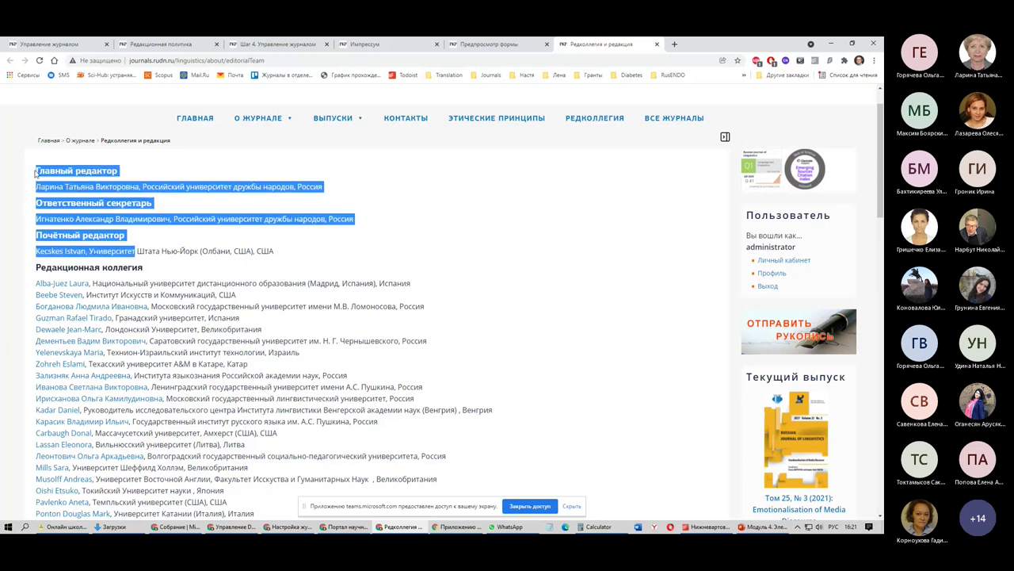
{"action": "left_click_drag", "start_coordinate": [35, 170], "coordinate": [22, 270]}
View and close the profiles of the honorary editor and another board member, and check the affiliations shown in the board list
{"action": "left_click", "coordinate": [332, 302]}
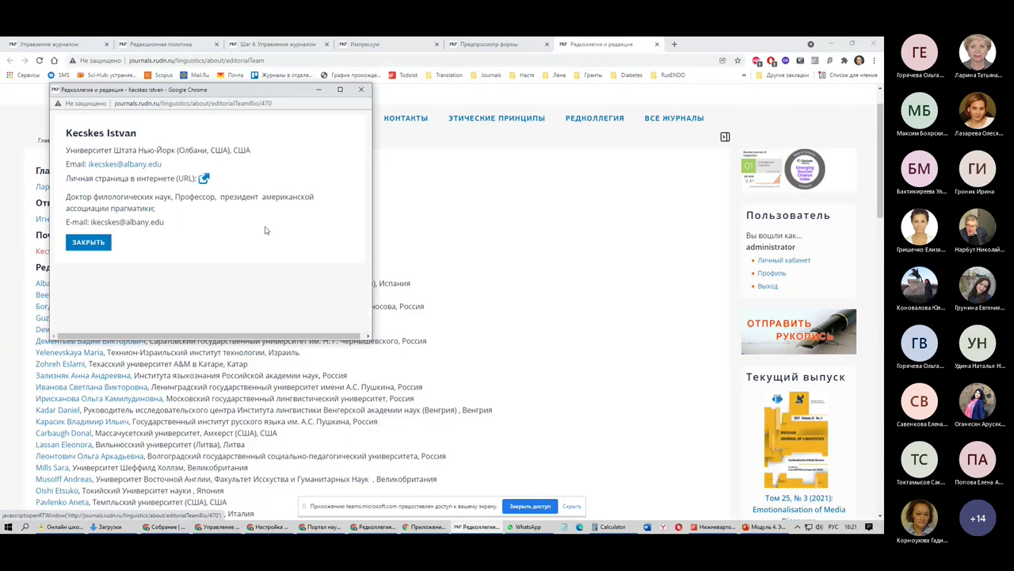
{"action": "left_click", "coordinate": [361, 89]}
{"action": "left_click", "coordinate": [78, 341]}
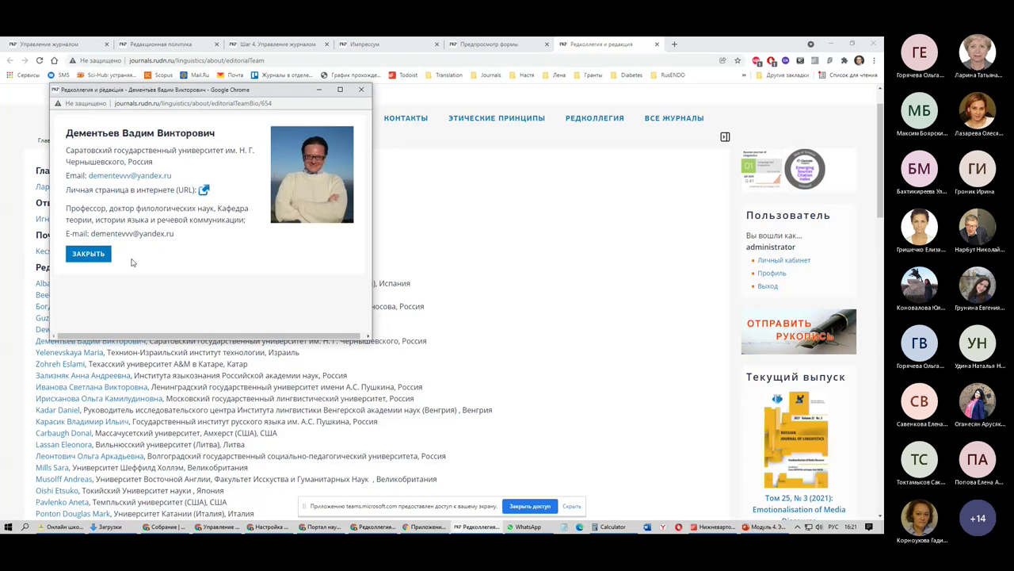
{"action": "left_click", "coordinate": [360, 89]}
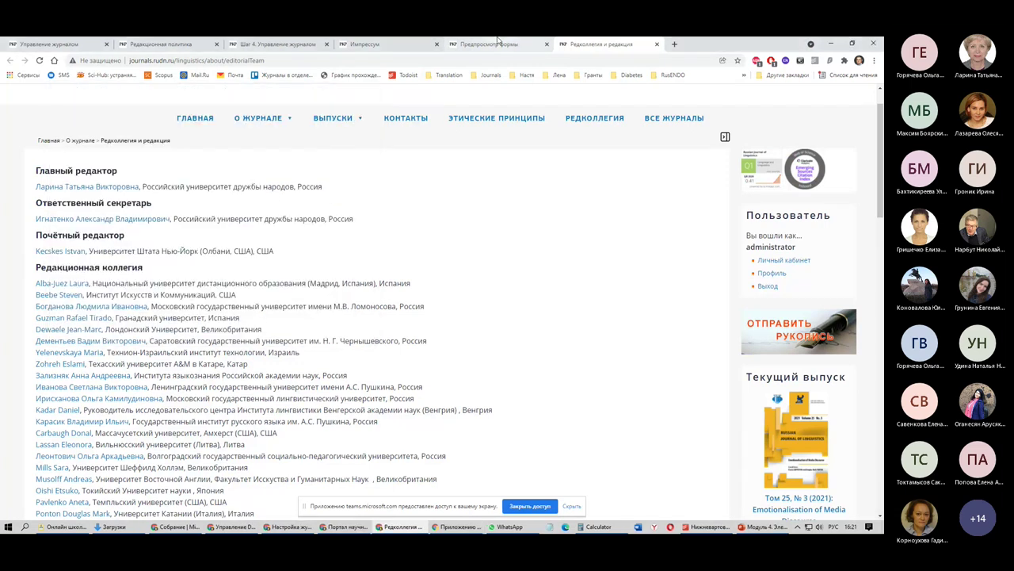
{"action": "left_click_drag", "start_coordinate": [193, 284], "coordinate": [110, 284]}
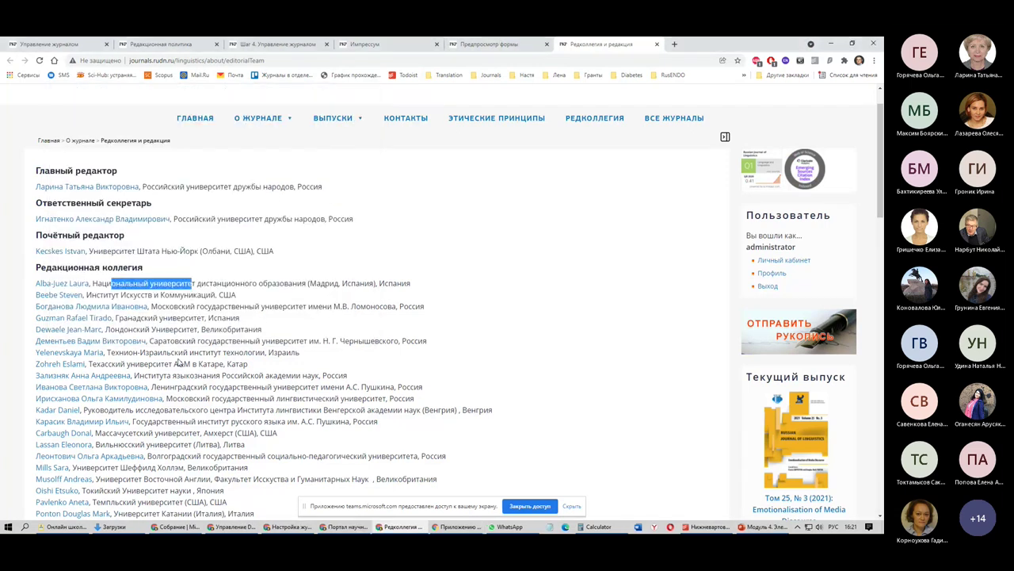
{"action": "left_click_drag", "start_coordinate": [179, 364], "coordinate": [139, 364]}
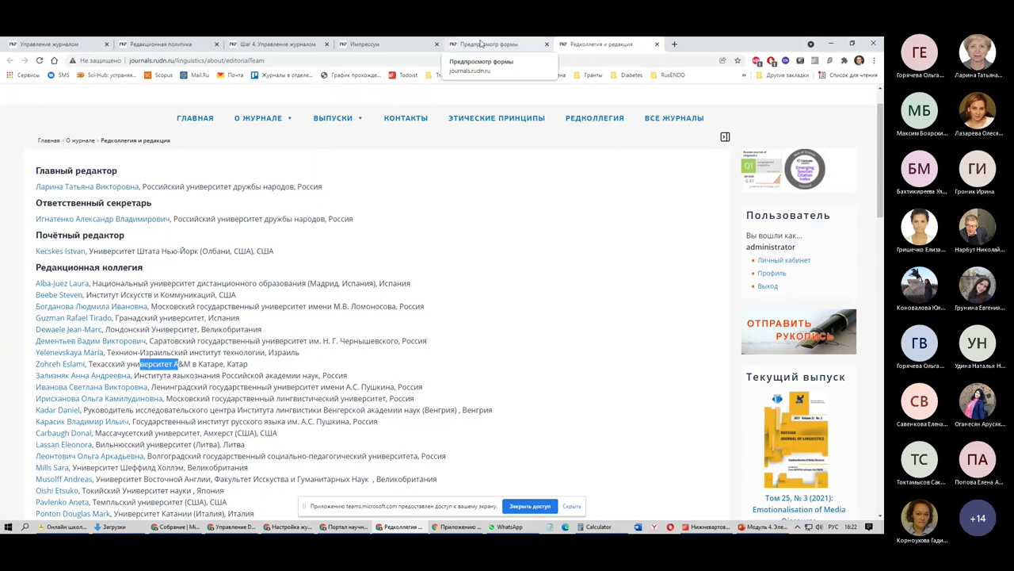
Return to the journal's management page and reopen the "Импрессум" list of editorial roles
{"action": "left_click", "coordinate": [402, 42]}
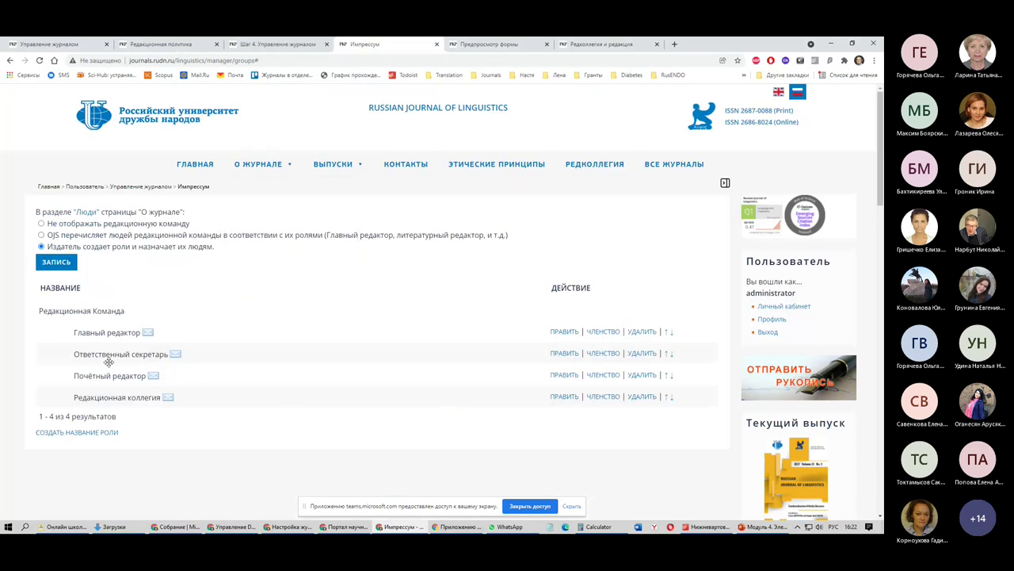
{"action": "left_click", "coordinate": [783, 306]}
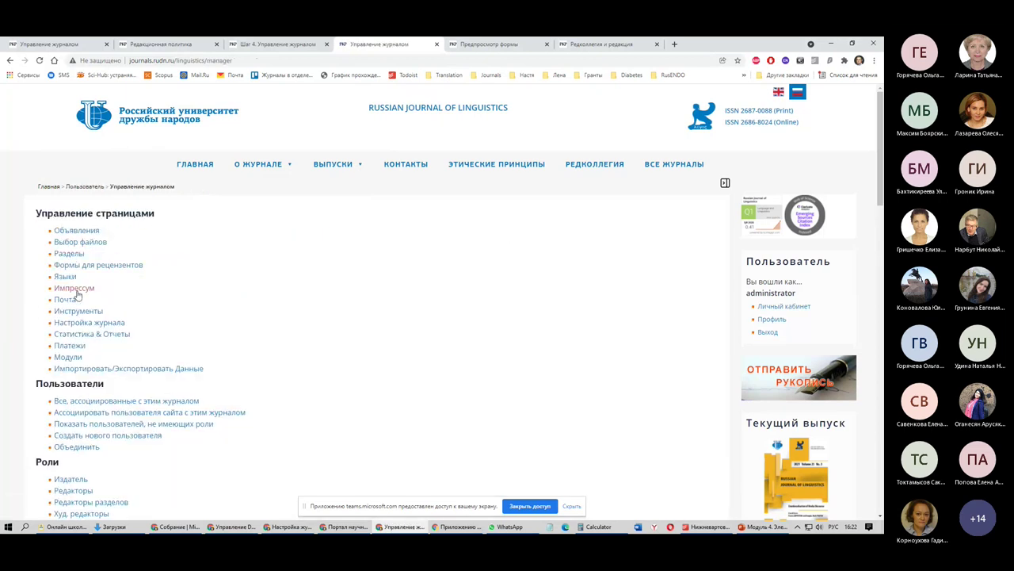
{"action": "left_click", "coordinate": [76, 290]}
{"action": "scroll", "coordinate": [127, 338], "scroll_direction": "down", "scroll_amount": 1}
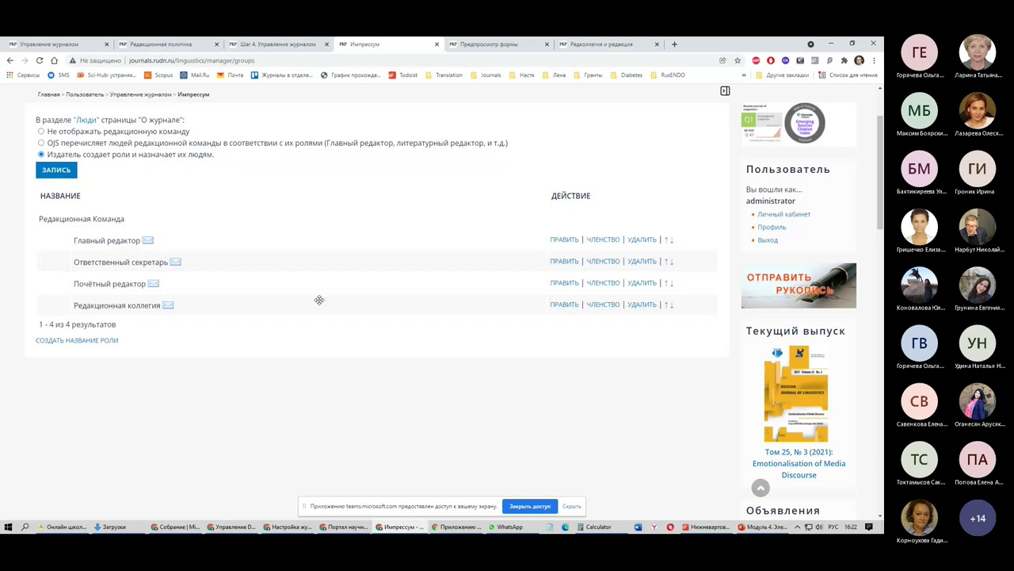
Open the membership list of the "Редакционная коллегия" role and look through its members
{"action": "left_click", "coordinate": [595, 304]}
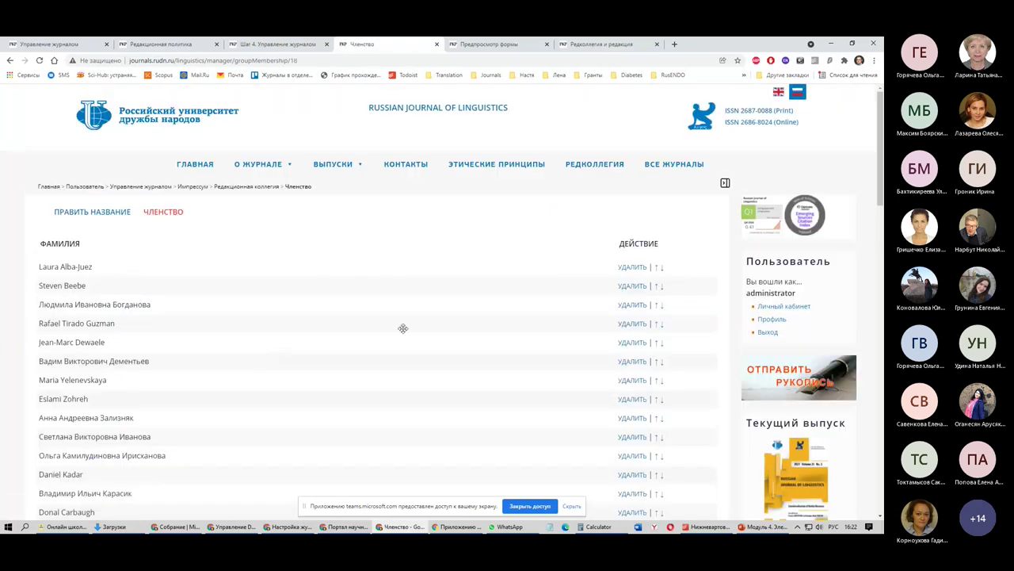
{"action": "scroll", "coordinate": [402, 328], "scroll_direction": "down", "scroll_amount": 3}
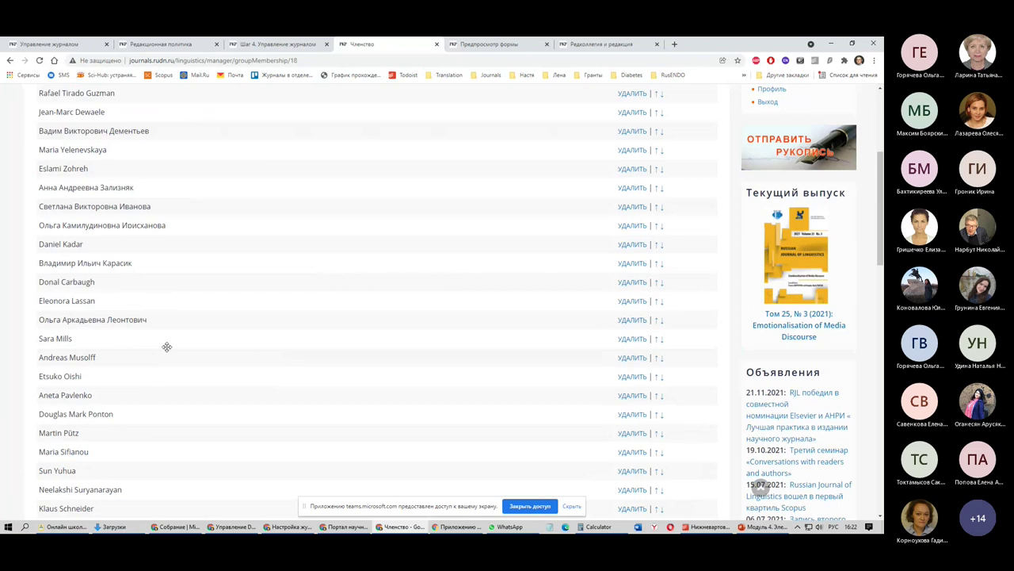
{"action": "scroll", "coordinate": [166, 346], "scroll_direction": "up", "scroll_amount": 3}
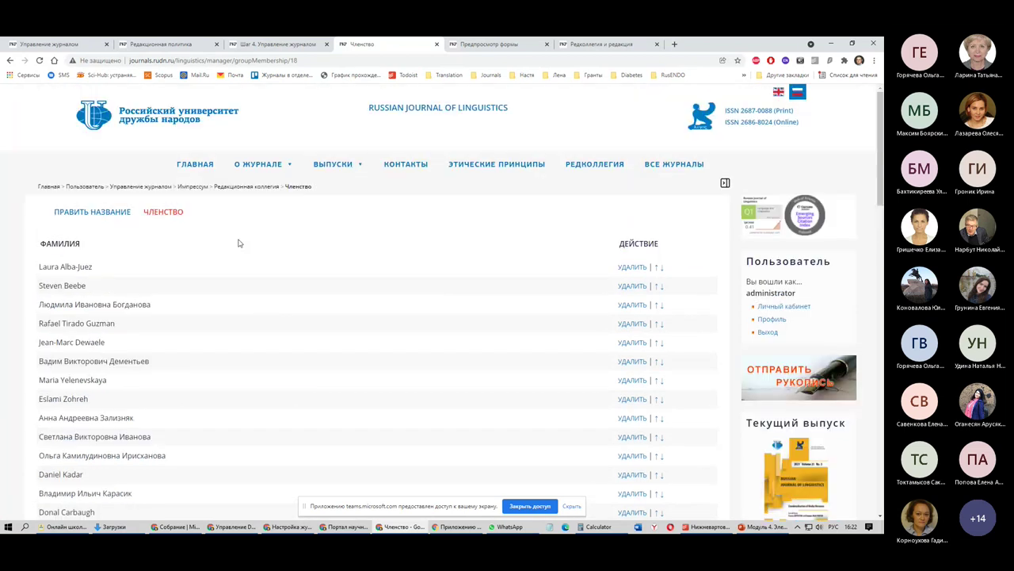
Go back to the role list, reopen the "Редакционная коллегия" membership and locate the option for adding a member
{"action": "left_click", "coordinate": [9, 60]}
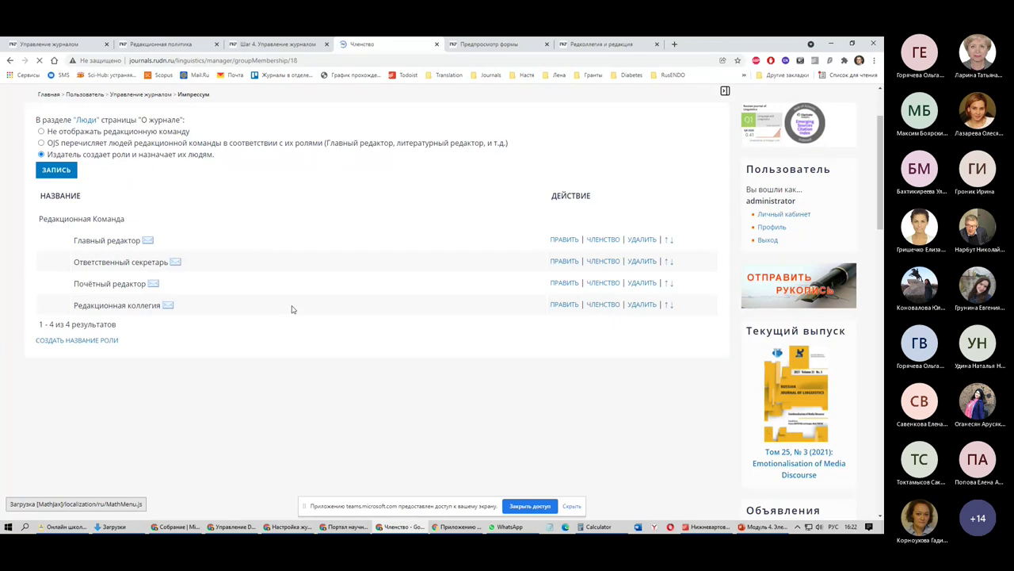
{"action": "scroll", "coordinate": [291, 309], "scroll_direction": "down", "scroll_amount": 8}
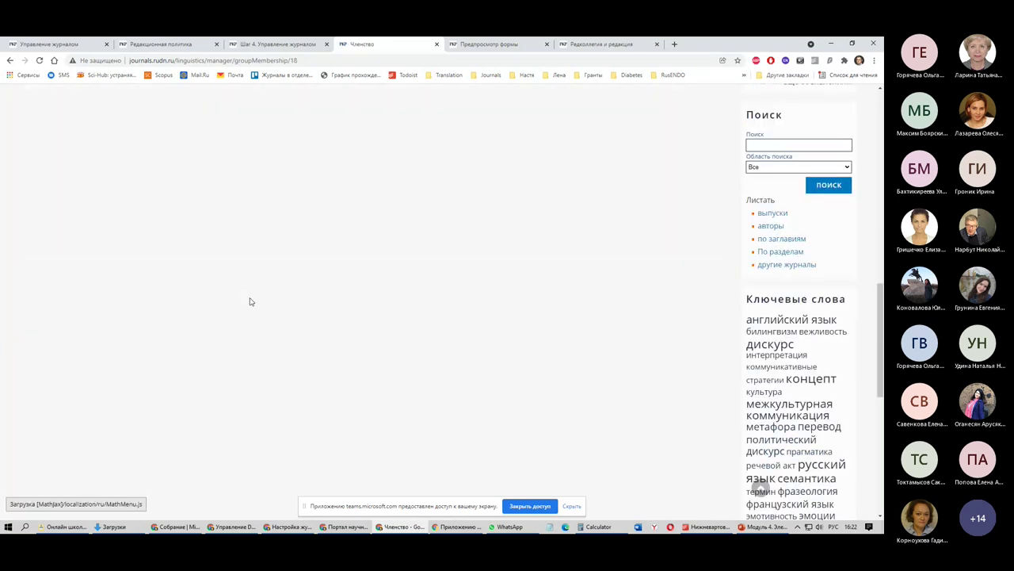
{"action": "scroll", "coordinate": [250, 301], "scroll_direction": "up", "scroll_amount": 6}
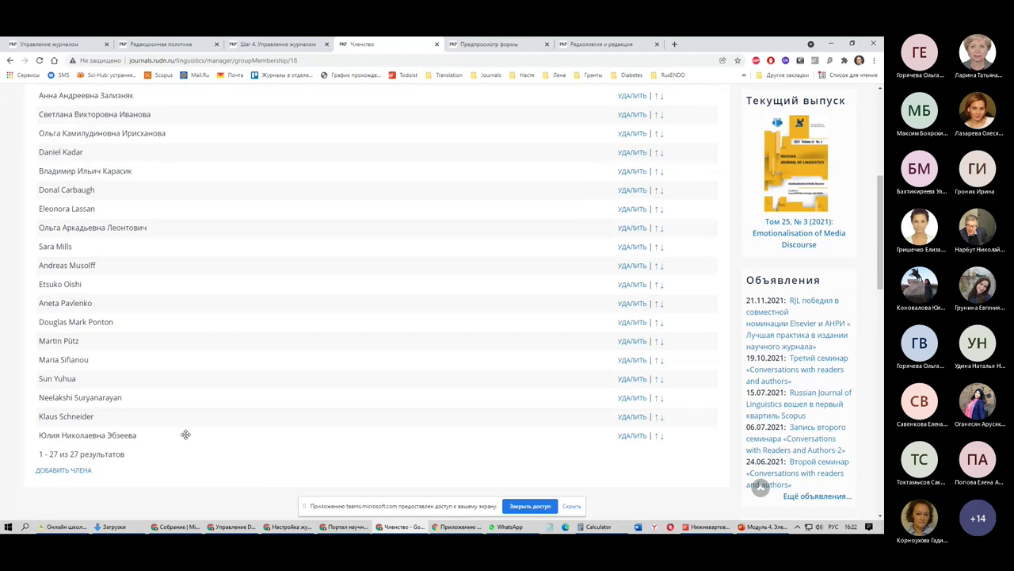
{"action": "scroll", "coordinate": [172, 421], "scroll_direction": "up", "scroll_amount": 3}
{"action": "scroll", "coordinate": [170, 333], "scroll_direction": "up", "scroll_amount": 2}
{"action": "scroll", "coordinate": [159, 310], "scroll_direction": "down", "scroll_amount": 8}
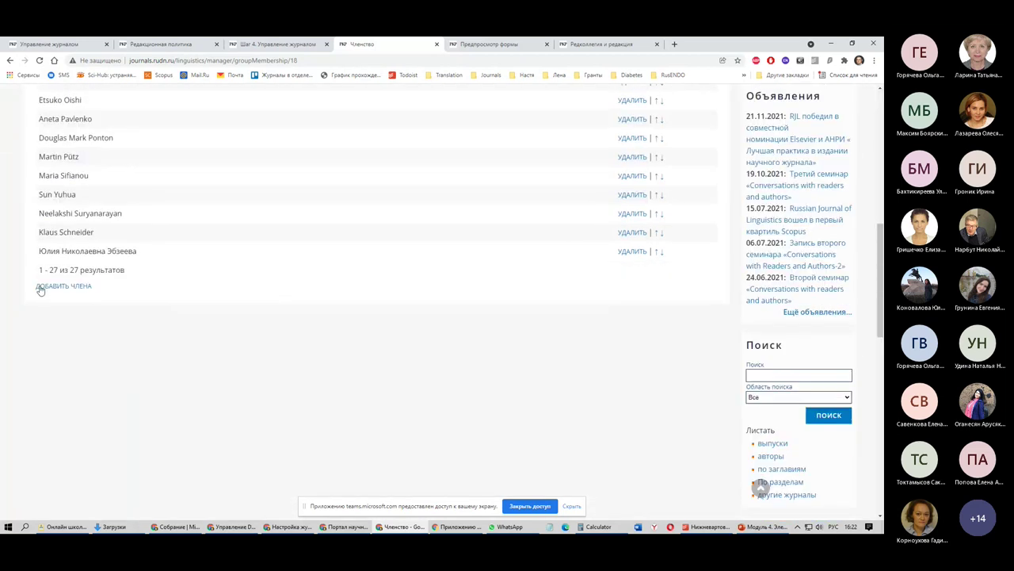
Open the form for adding a member to the "Редакционная коллегия" role and search the users by a surname
{"action": "left_click", "coordinate": [61, 288]}
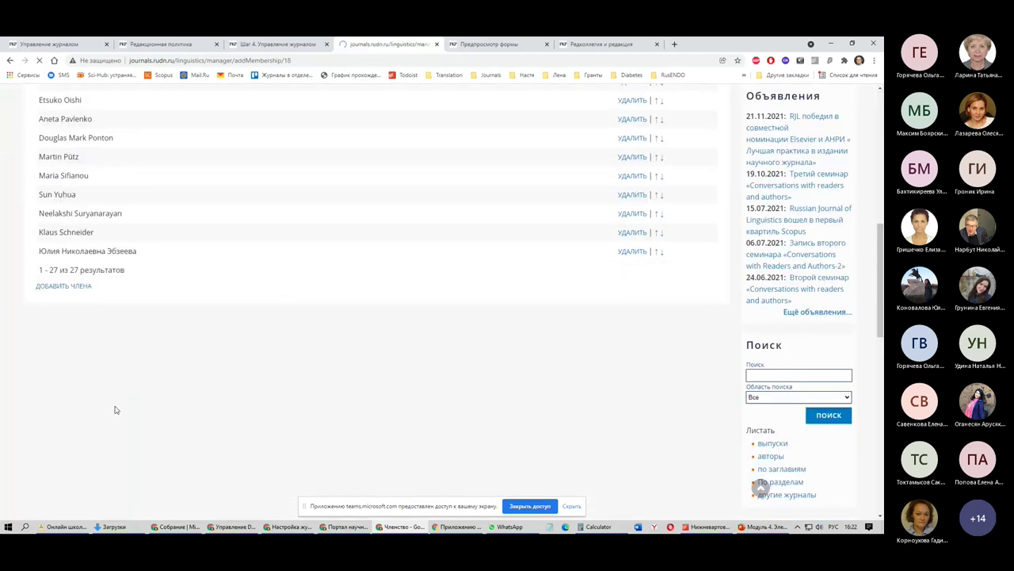
{"action": "left_click", "coordinate": [86, 218]}
{"action": "left_click", "coordinate": [72, 236]}
{"action": "left_click", "coordinate": [204, 219]}
{"action": "type", "text": "филиппов"}
{"action": "key", "text": "Return"}
Search the users by a different surname and add the last matching user to the "Редакционная коллегия" role
{"action": "double_click", "coordinate": [198, 216]}
{"action": "type", "text": "иванов"}
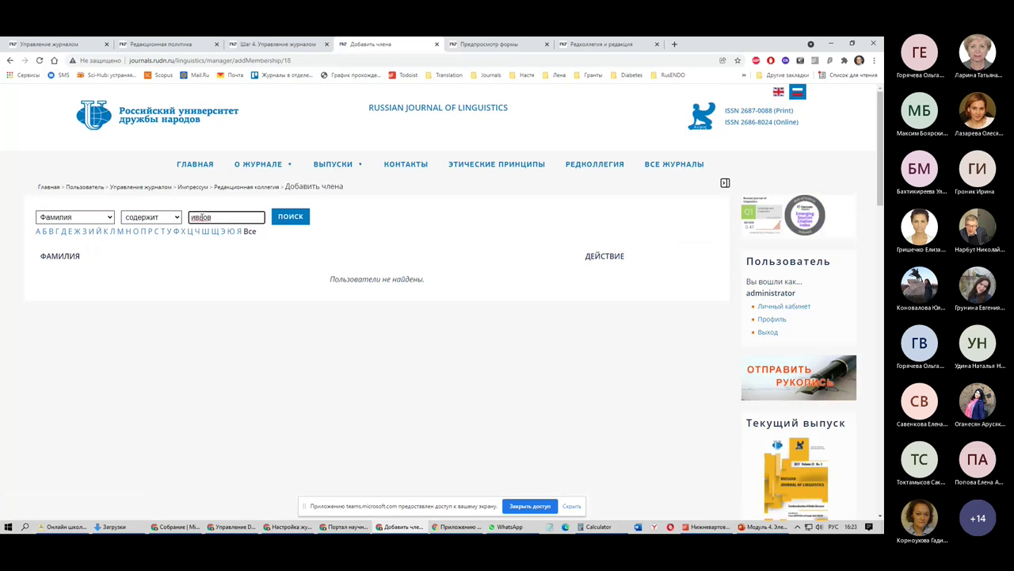
{"action": "key", "text": "Return"}
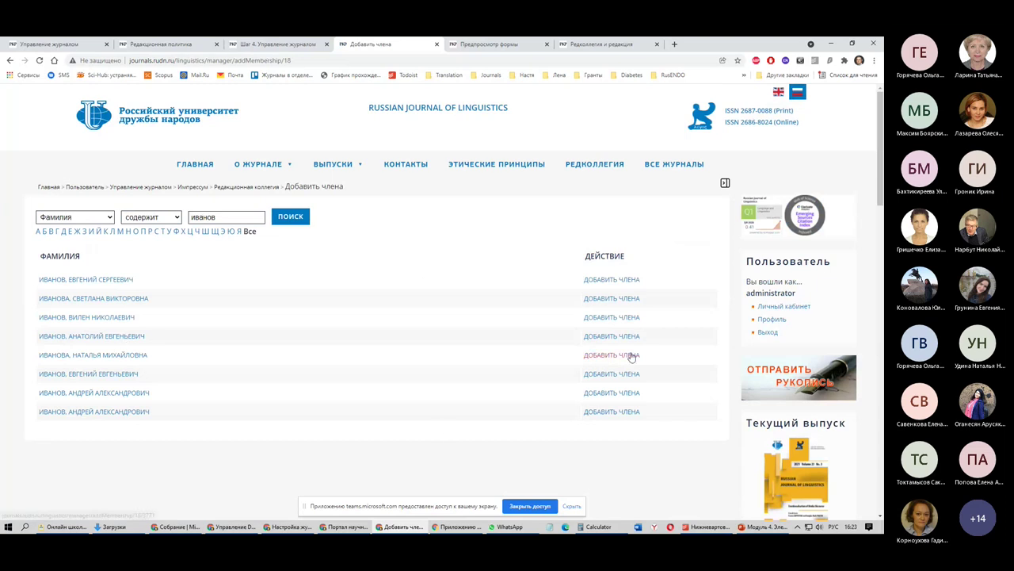
{"action": "left_click", "coordinate": [599, 413]}
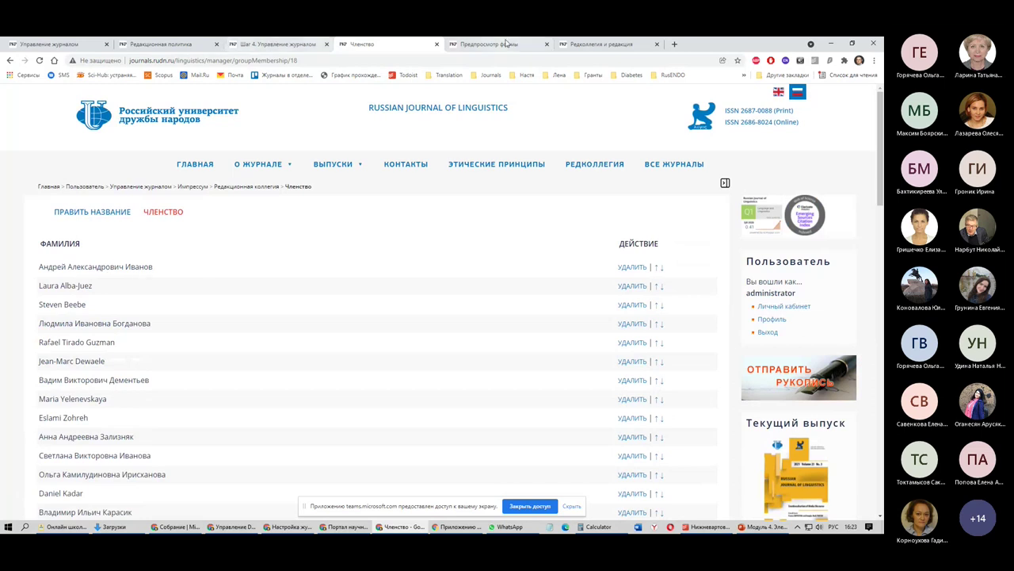
Check the newly added board member on the public editorial team page, then view and close that member's profile
{"action": "left_click", "coordinate": [602, 44]}
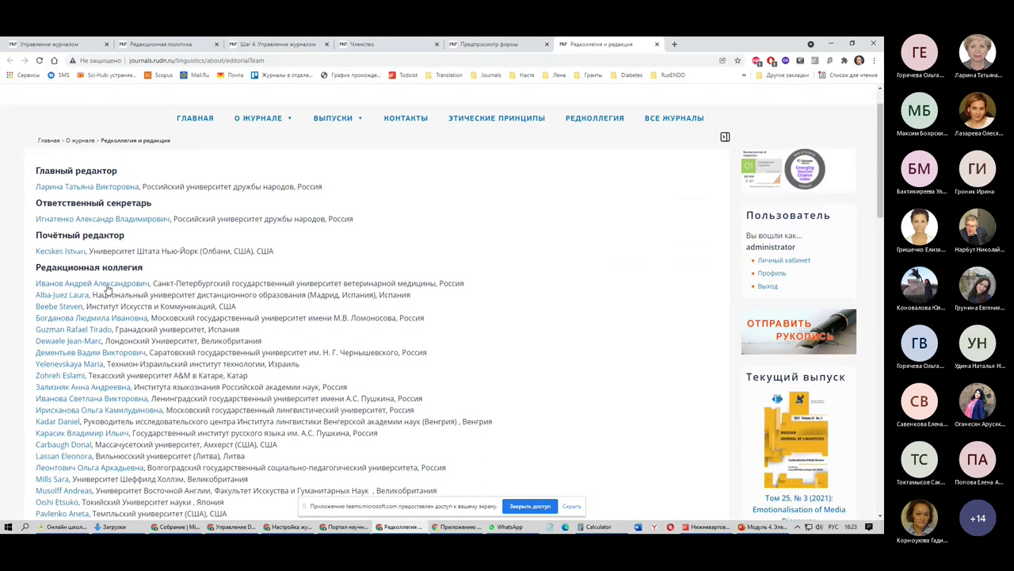
{"action": "left_click", "coordinate": [130, 285]}
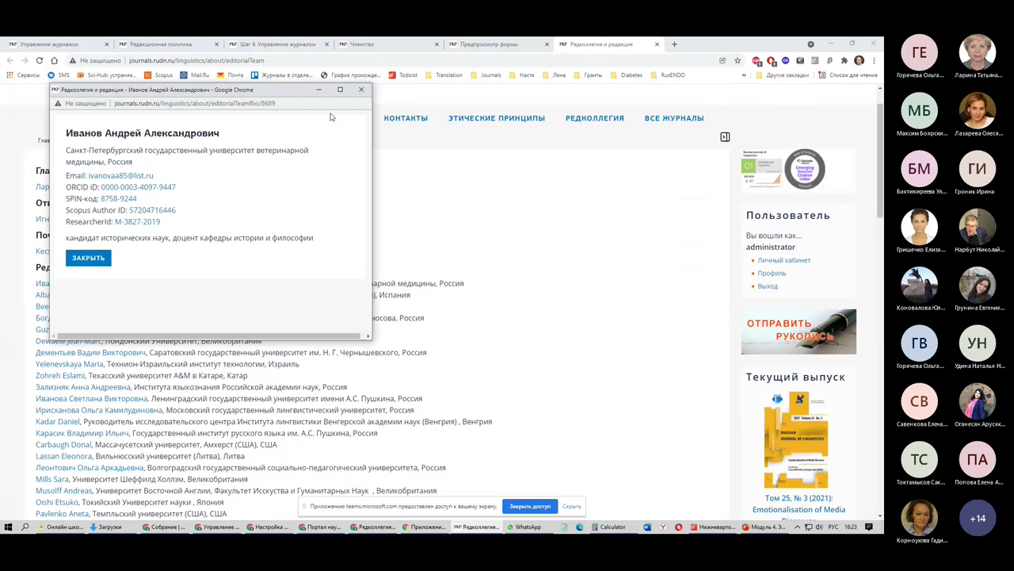
{"action": "left_click", "coordinate": [361, 89]}
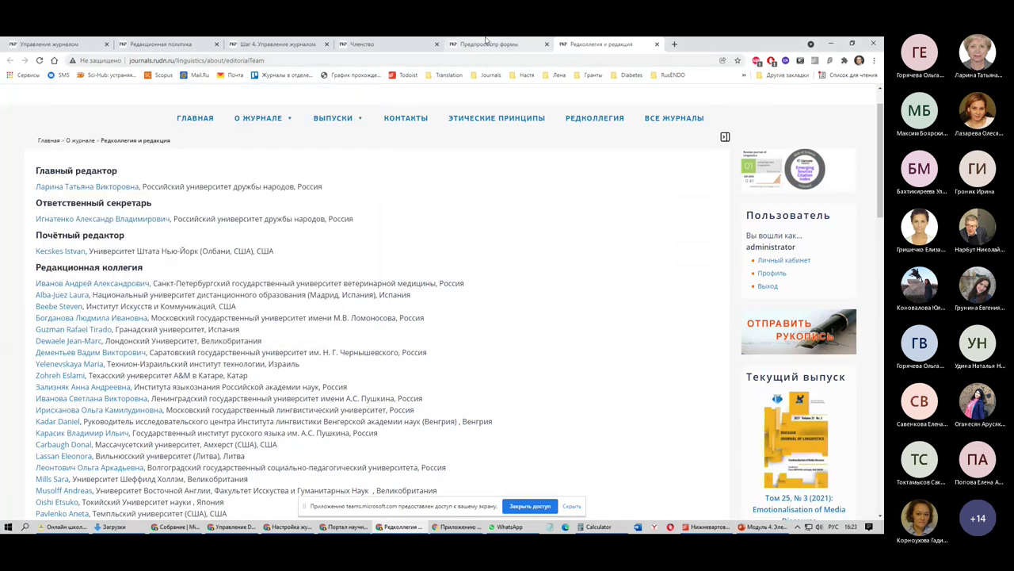
Return to the "Редакционная коллегия" membership list and delete the newly added member at the head of the list
{"action": "left_click", "coordinate": [369, 44]}
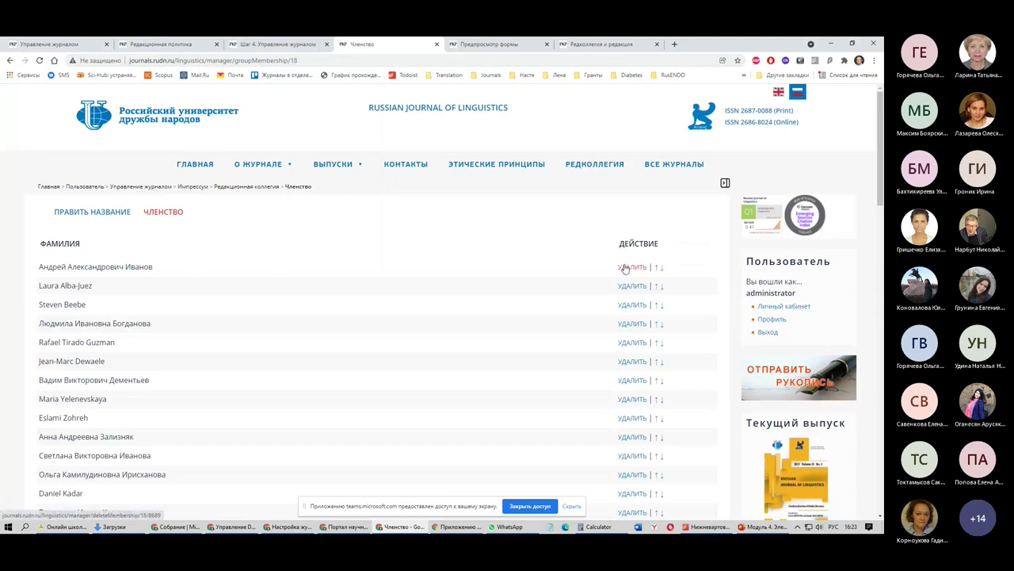
{"action": "scroll", "coordinate": [625, 269], "scroll_direction": "down", "scroll_amount": 3}
{"action": "scroll", "coordinate": [625, 269], "scroll_direction": "down", "scroll_amount": 2}
{"action": "scroll", "coordinate": [634, 261], "scroll_direction": "up", "scroll_amount": 4}
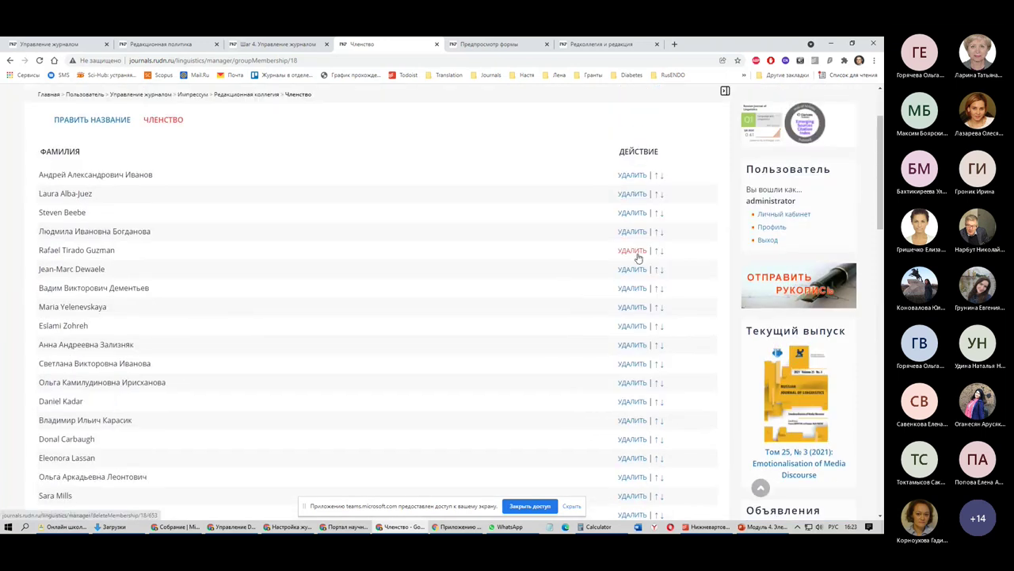
{"action": "left_click", "coordinate": [633, 175]}
{"action": "key", "text": "Return"}
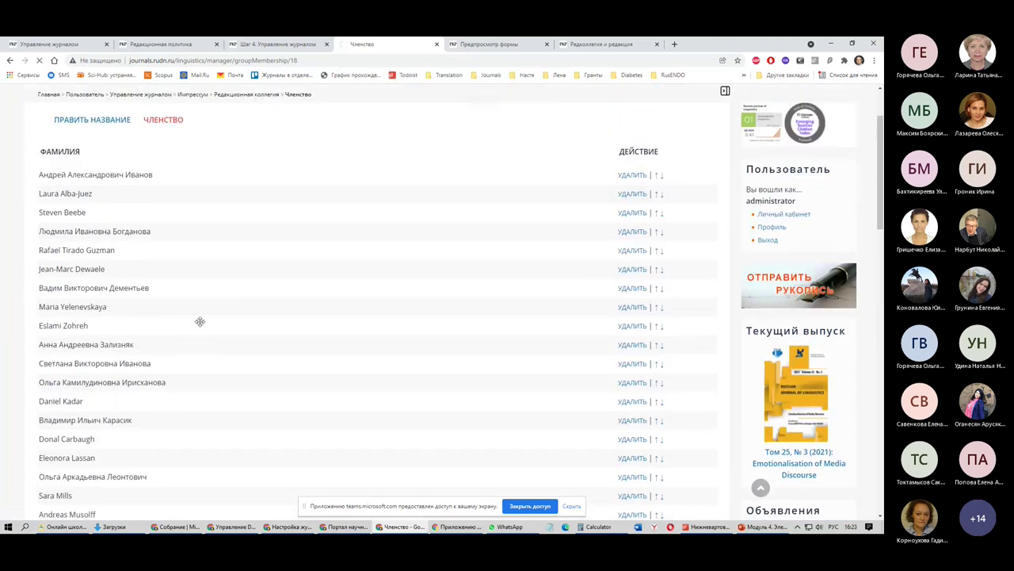
Check the "Редакционная коллегия" section on the public editorial team page and look through the role's membership list again
{"action": "left_click", "coordinate": [623, 42]}
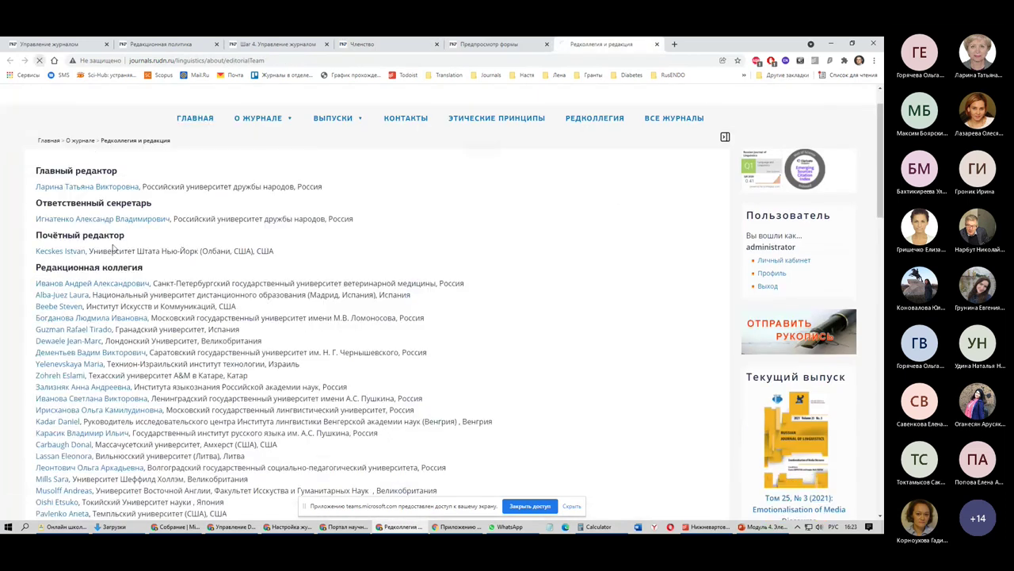
{"action": "left_click_drag", "start_coordinate": [40, 267], "coordinate": [145, 284]}
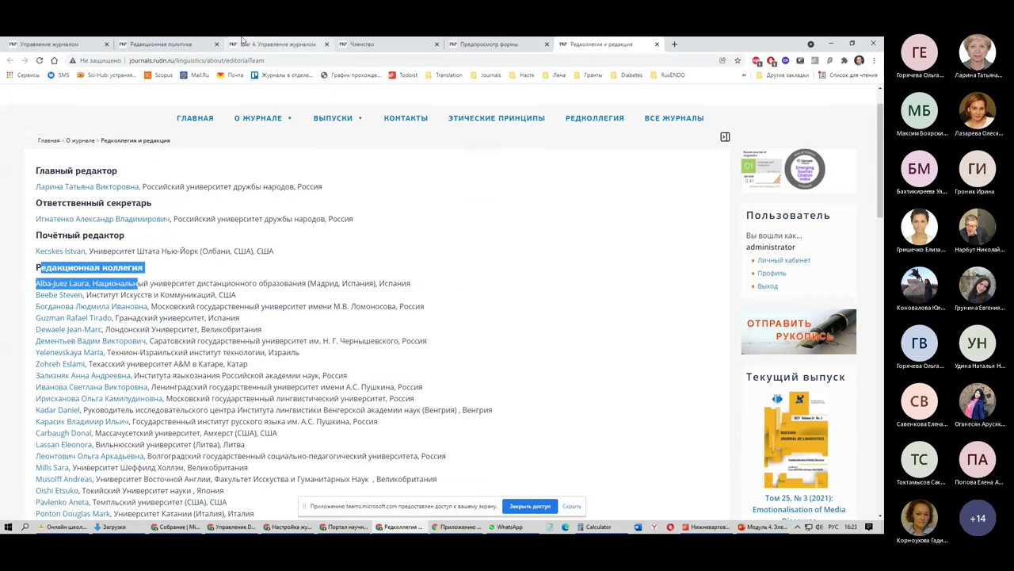
{"action": "left_click", "coordinate": [403, 41]}
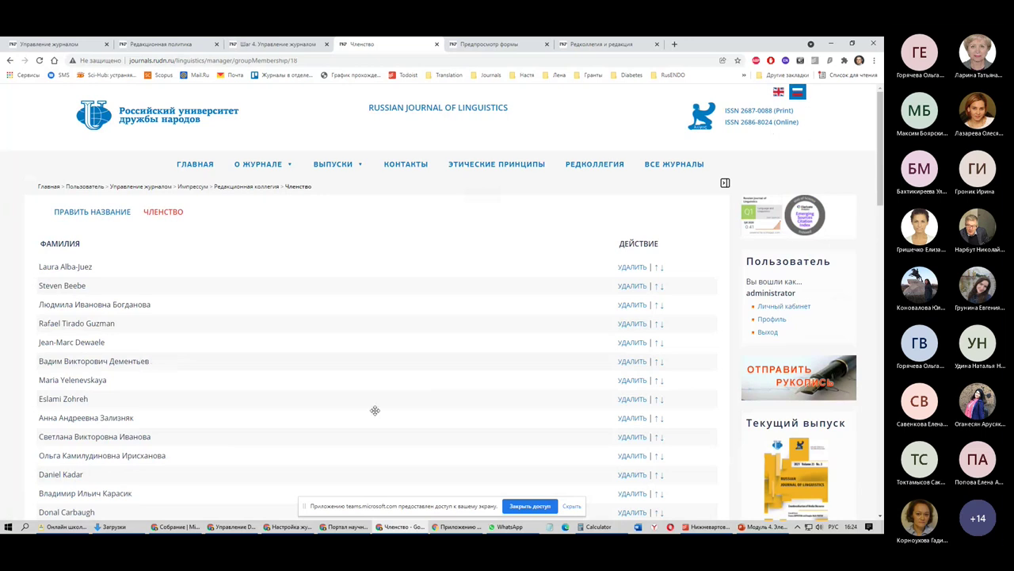
{"action": "scroll", "coordinate": [129, 344], "scroll_direction": "down", "scroll_amount": 5}
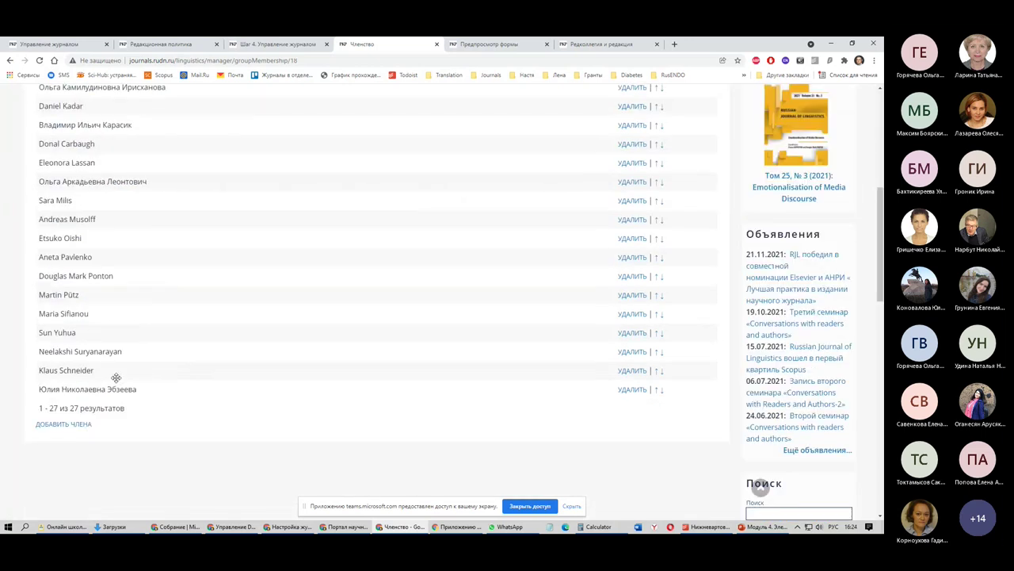
{"action": "scroll", "coordinate": [116, 242], "scroll_direction": "up", "scroll_amount": 5}
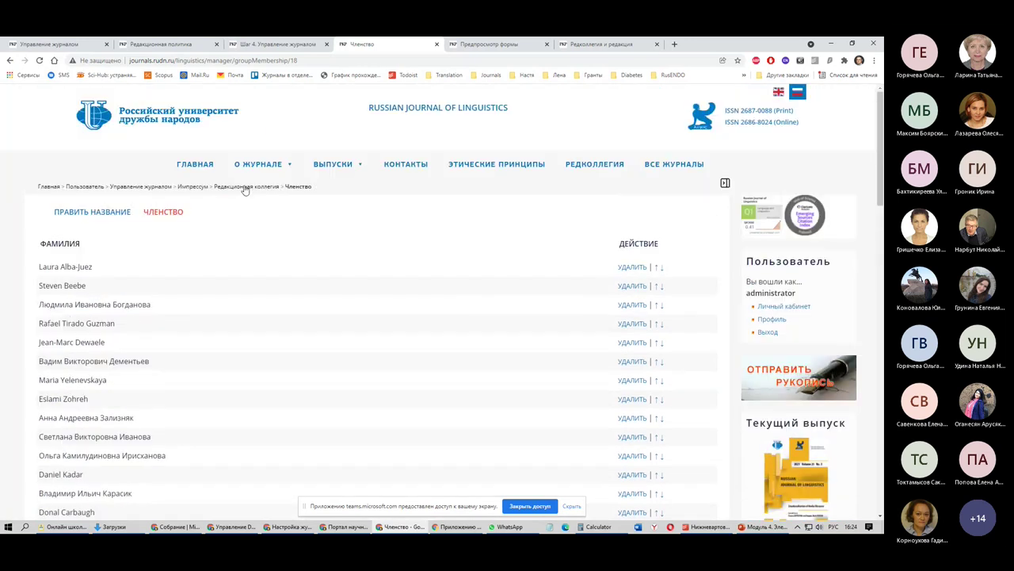
Go back through the "Импрессум" role list to the journal's management page
{"action": "key", "text": "alt+Left"}
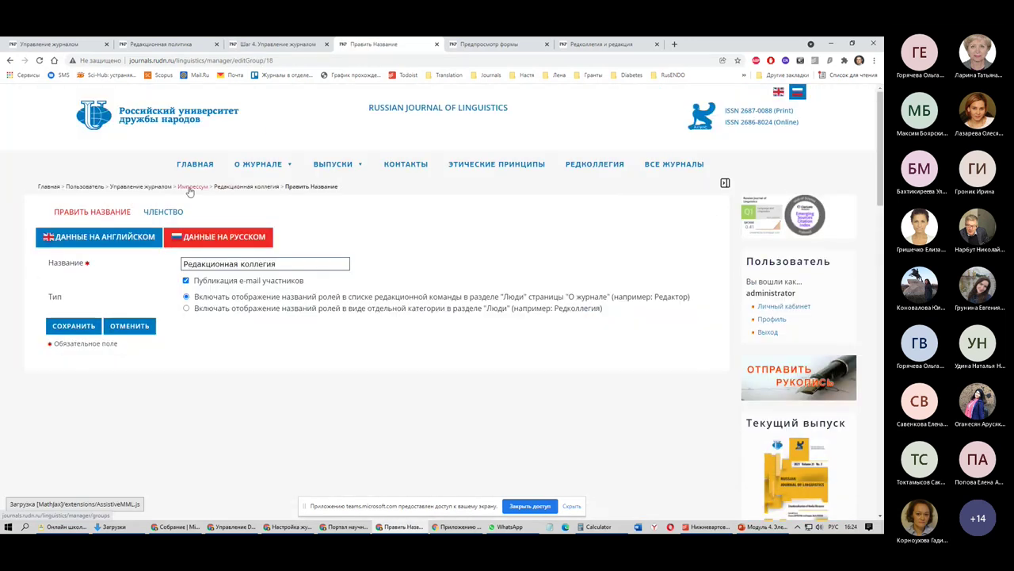
{"action": "left_click", "coordinate": [191, 188]}
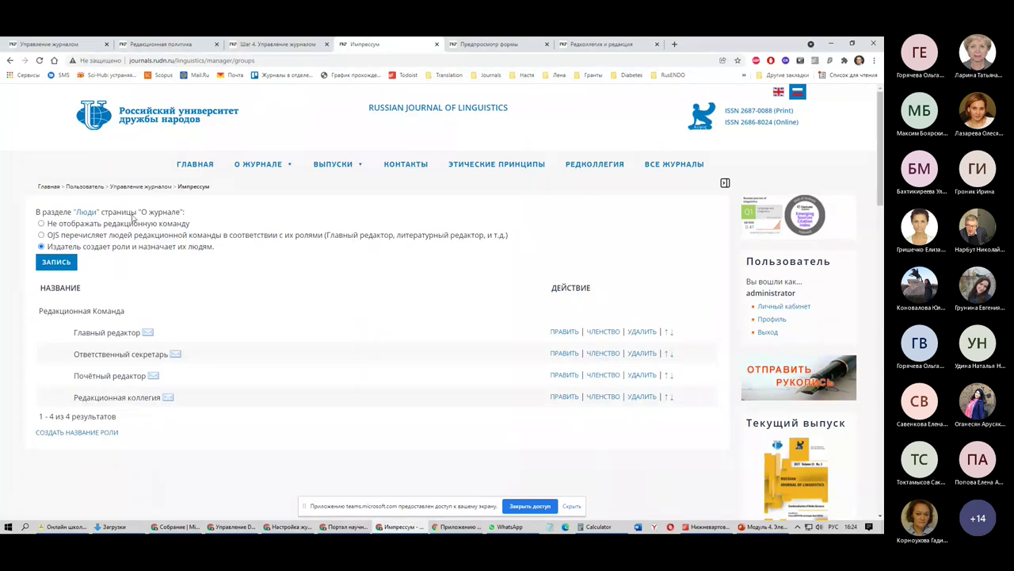
{"action": "left_click", "coordinate": [128, 355]}
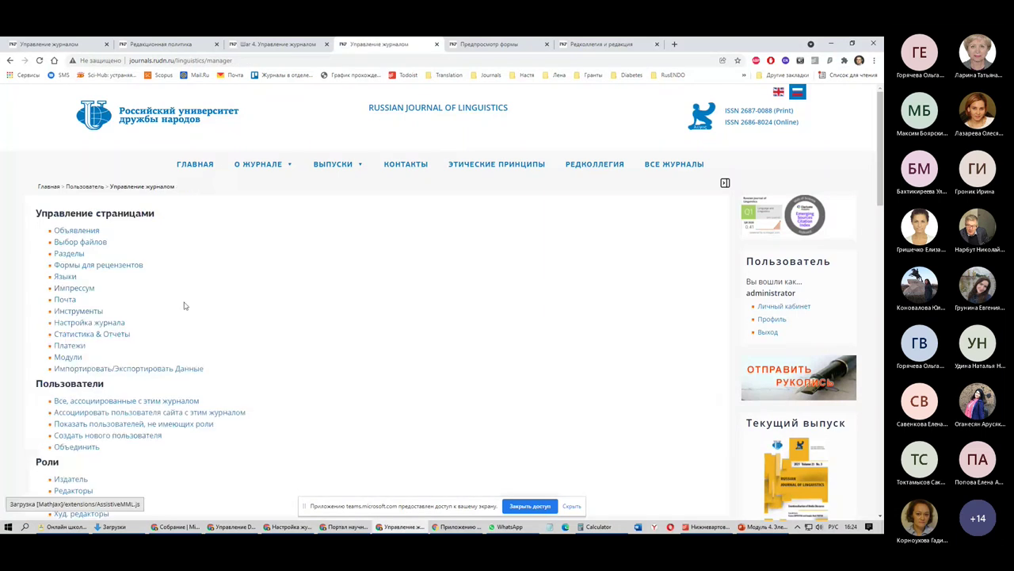
Open the journal's "Почта" email templates and look through the whole list down to its result count
{"action": "left_click", "coordinate": [64, 301]}
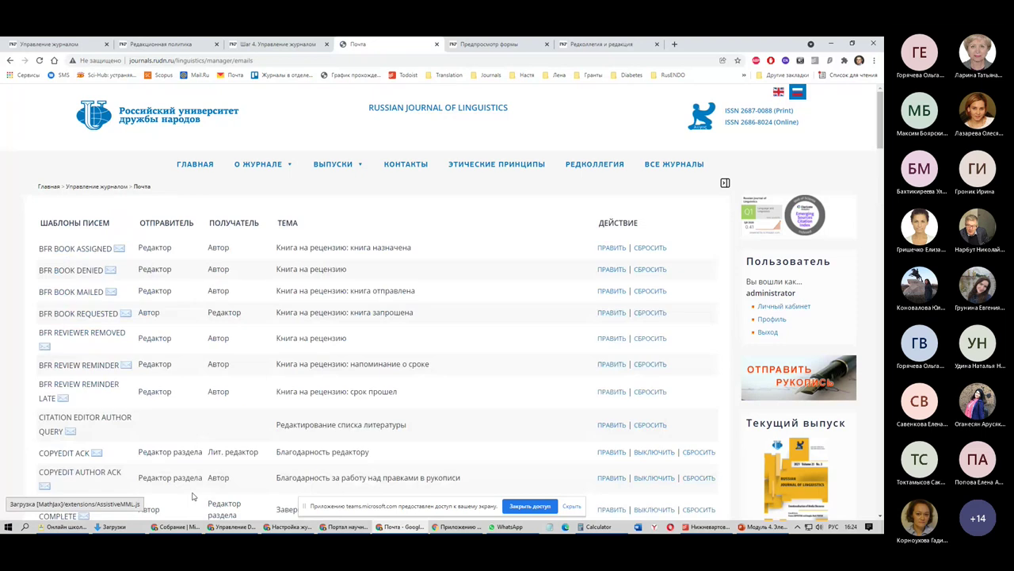
{"action": "scroll", "coordinate": [70, 343], "scroll_direction": "down", "scroll_amount": 3}
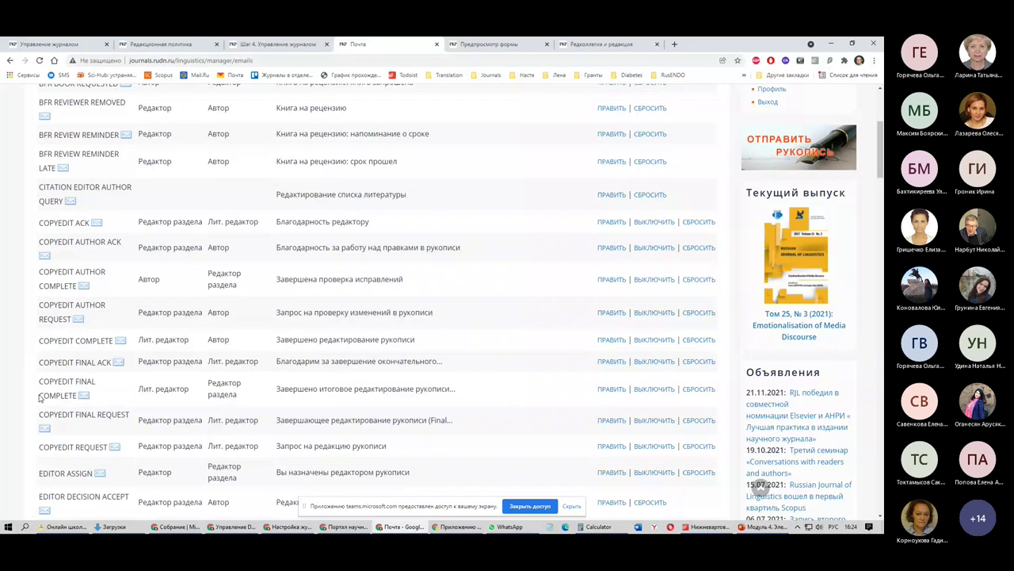
{"action": "scroll", "coordinate": [74, 396], "scroll_direction": "down", "scroll_amount": 10}
{"action": "scroll", "coordinate": [73, 396], "scroll_direction": "down", "scroll_amount": 4}
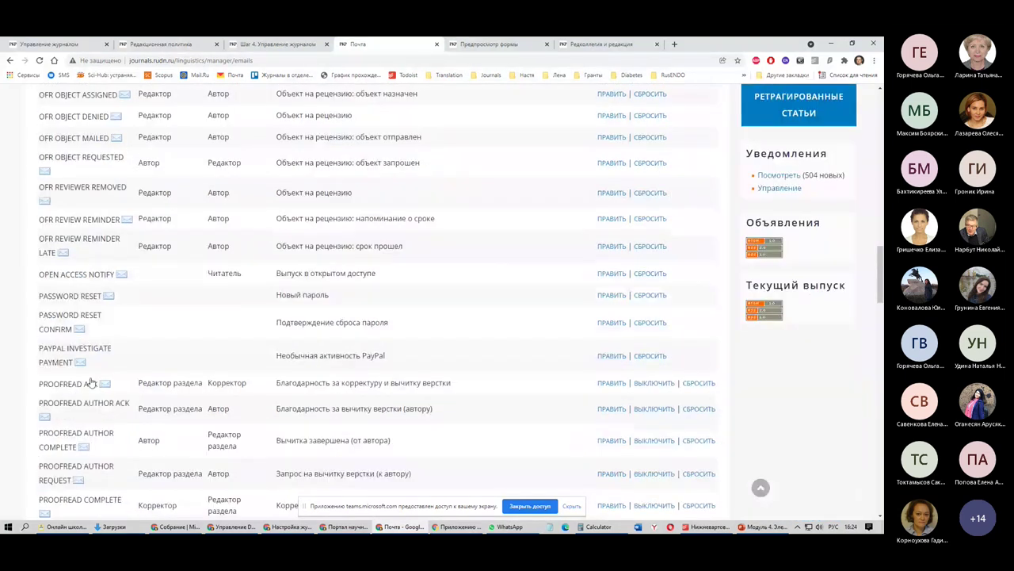
{"action": "scroll", "coordinate": [91, 382], "scroll_direction": "down", "scroll_amount": 5}
{"action": "scroll", "coordinate": [119, 336], "scroll_direction": "down", "scroll_amount": 6}
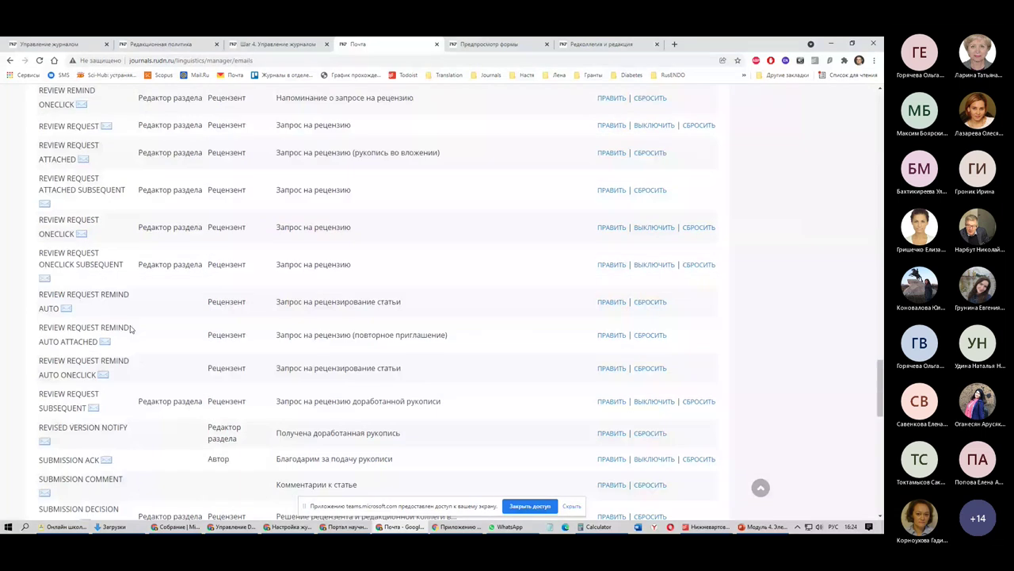
{"action": "scroll", "coordinate": [130, 330], "scroll_direction": "down", "scroll_amount": 4}
{"action": "scroll", "coordinate": [131, 332], "scroll_direction": "down", "scroll_amount": 4}
{"action": "left_click_drag", "start_coordinate": [44, 436], "coordinate": [129, 442]}
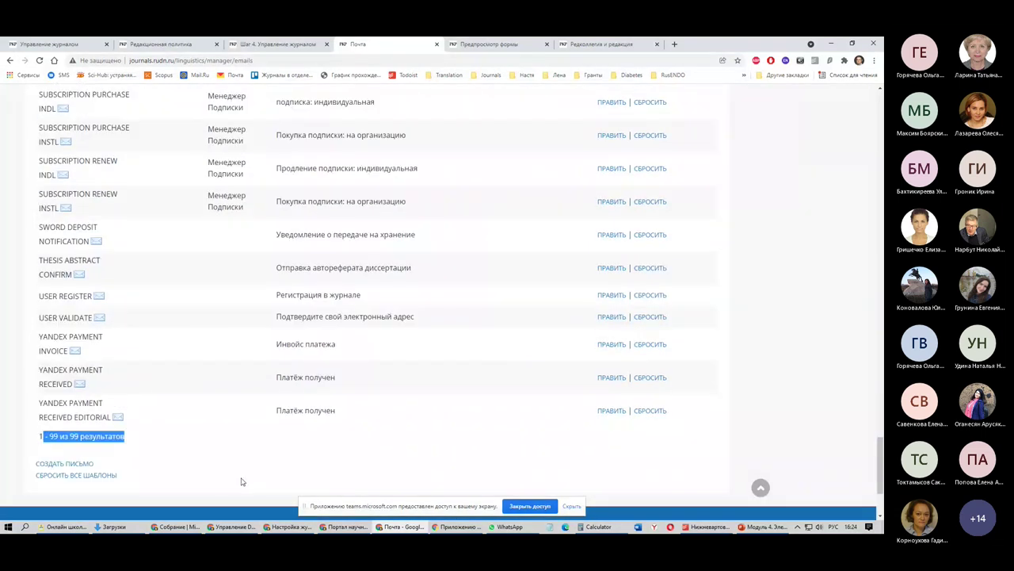
Examine the review reminder and review request email templates, then go back to the end of the template list
{"action": "scroll", "coordinate": [184, 474], "scroll_direction": "up", "scroll_amount": 2}
{"action": "scroll", "coordinate": [184, 474], "scroll_direction": "up", "scroll_amount": 2}
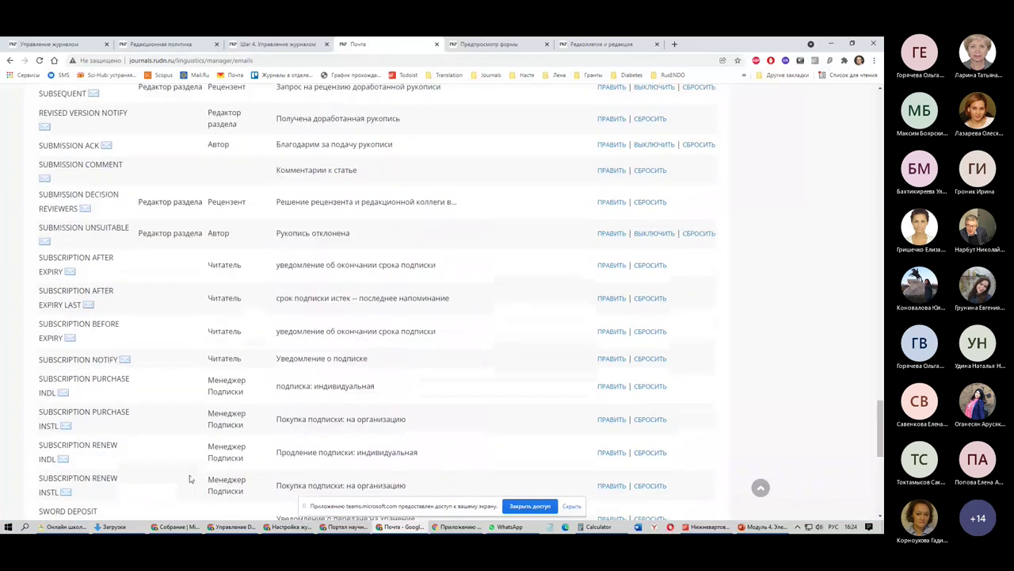
{"action": "scroll", "coordinate": [189, 478], "scroll_direction": "up", "scroll_amount": 7}
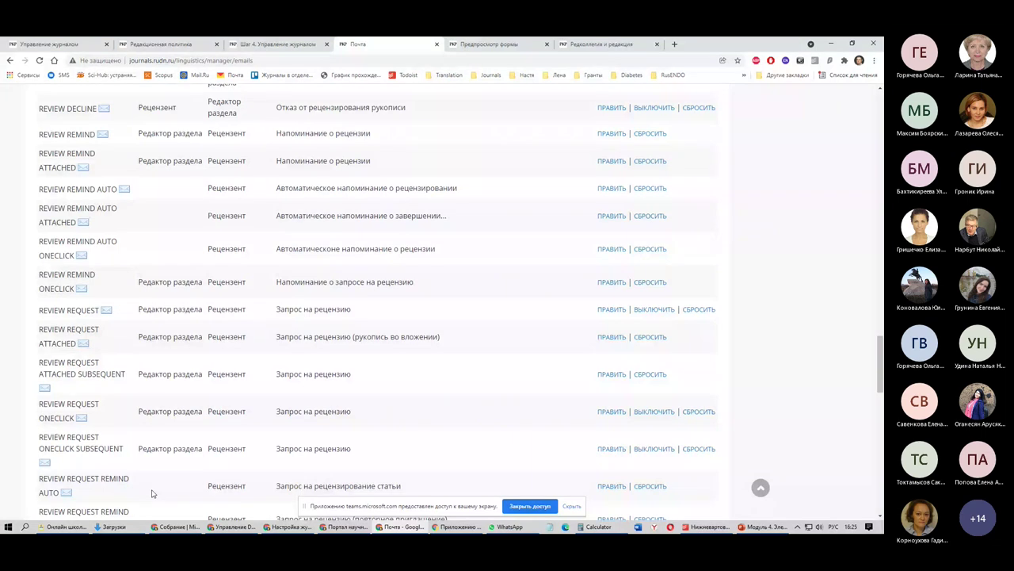
{"action": "scroll", "coordinate": [147, 421], "scroll_direction": "down", "scroll_amount": 2}
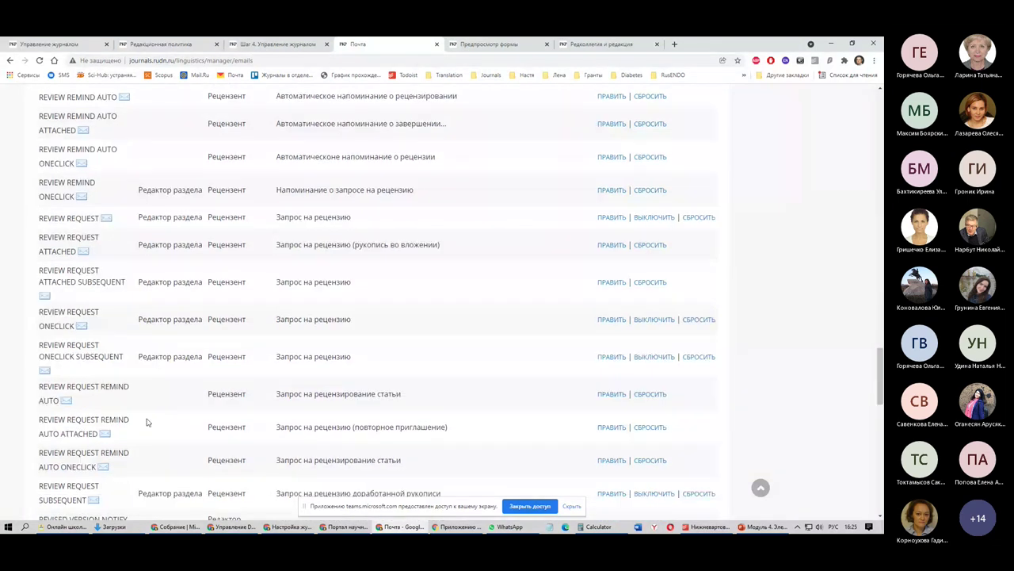
{"action": "scroll", "coordinate": [146, 421], "scroll_direction": "down", "scroll_amount": 10}
{"action": "triple_click", "coordinate": [174, 323]}
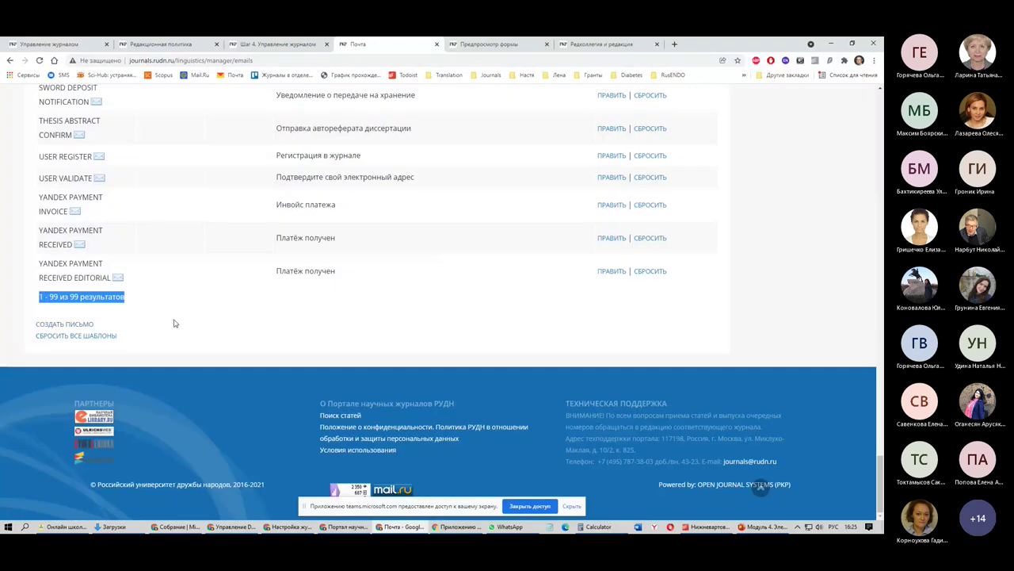
Examine the submission and subscription email templates and the payment invoice template "Инвойс платежа"
{"action": "scroll", "coordinate": [393, 388], "scroll_direction": "up", "scroll_amount": 5}
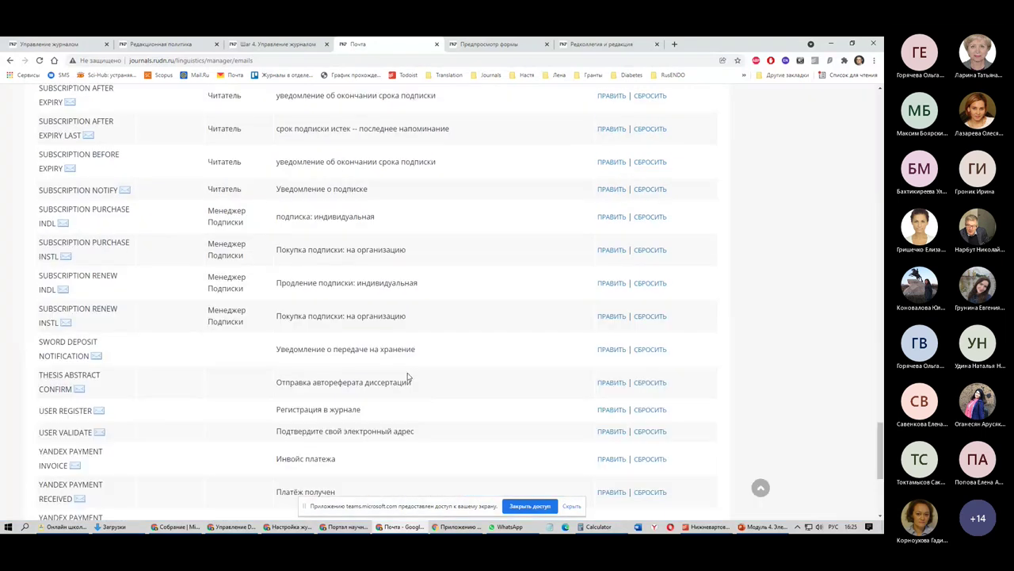
{"action": "scroll", "coordinate": [408, 377], "scroll_direction": "up", "scroll_amount": 4}
{"action": "scroll", "coordinate": [286, 365], "scroll_direction": "down", "scroll_amount": 1}
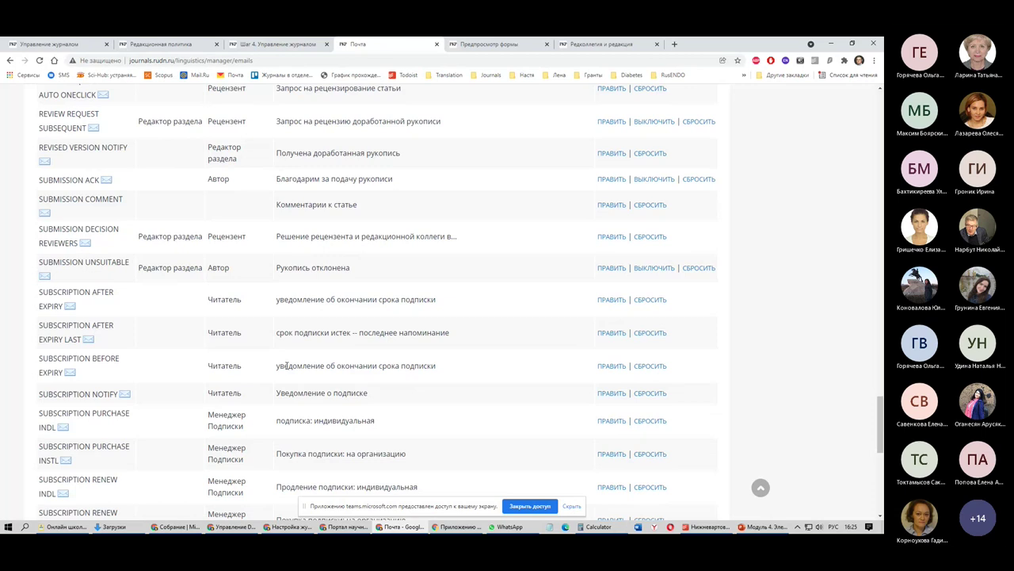
{"action": "scroll", "coordinate": [317, 372], "scroll_direction": "down", "scroll_amount": 8}
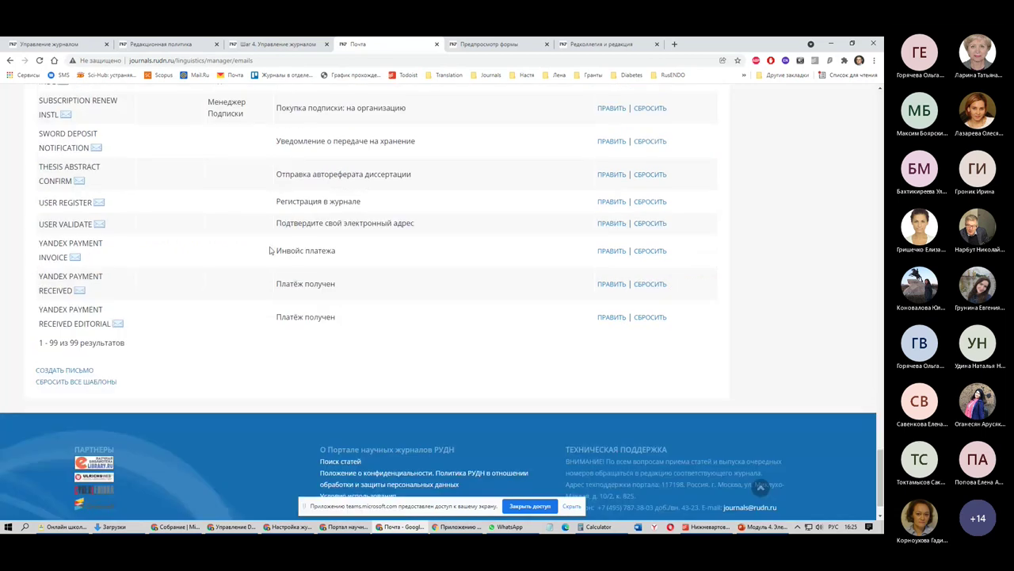
{"action": "left_click_drag", "start_coordinate": [273, 250], "coordinate": [348, 273]}
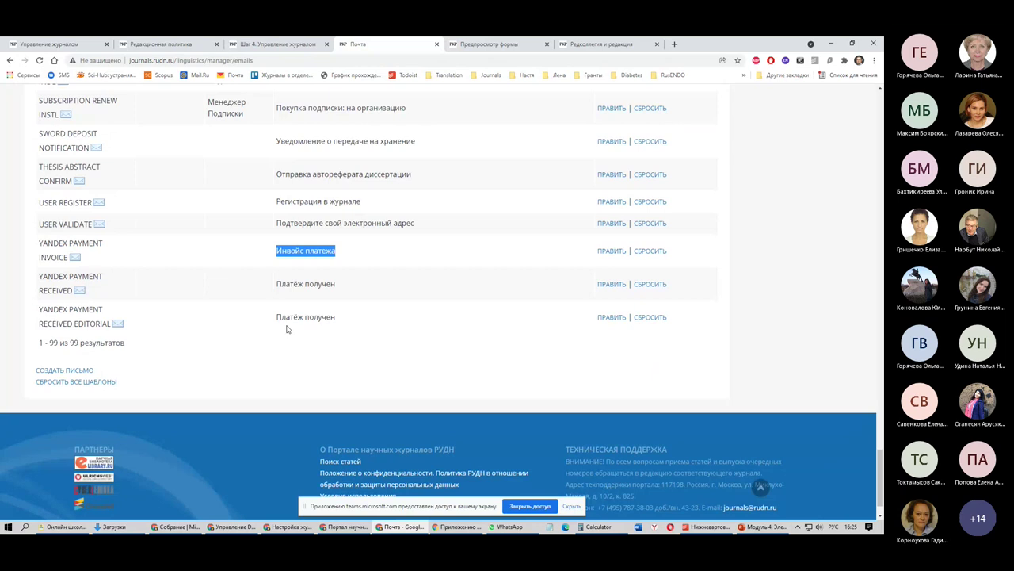
{"action": "scroll", "coordinate": [298, 315], "scroll_direction": "up", "scroll_amount": 2}
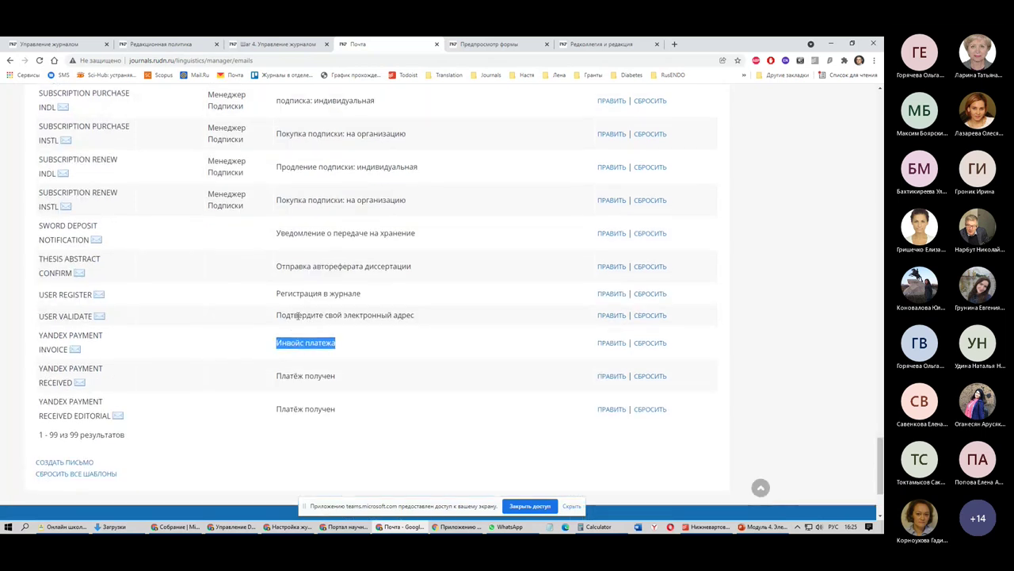
Locate the "USER REGISTER" email template with the subject "Регистрация в журнале" and open it for editing
{"action": "left_click_drag", "start_coordinate": [41, 295], "coordinate": [92, 295]}
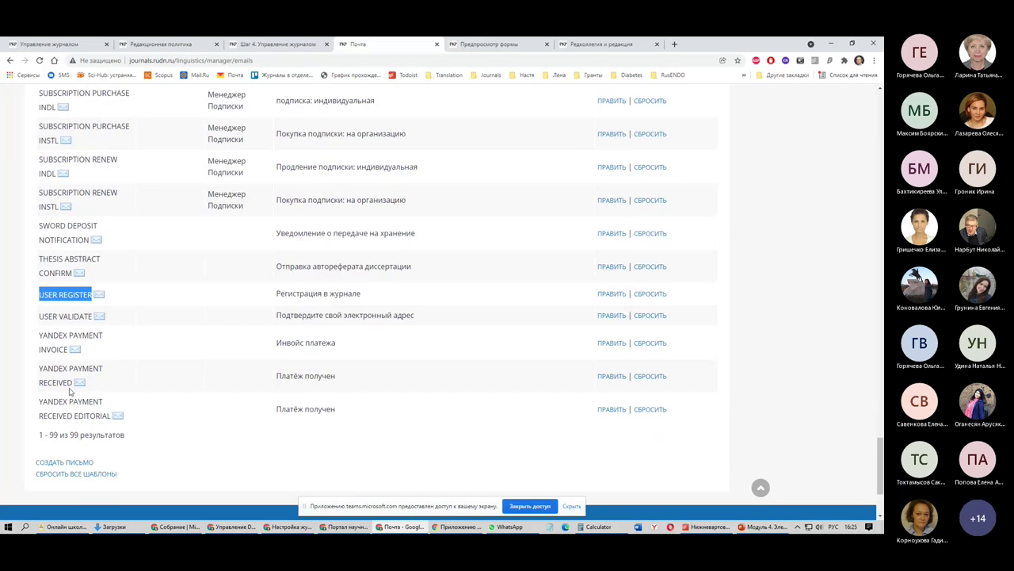
{"action": "double_click", "coordinate": [302, 293]}
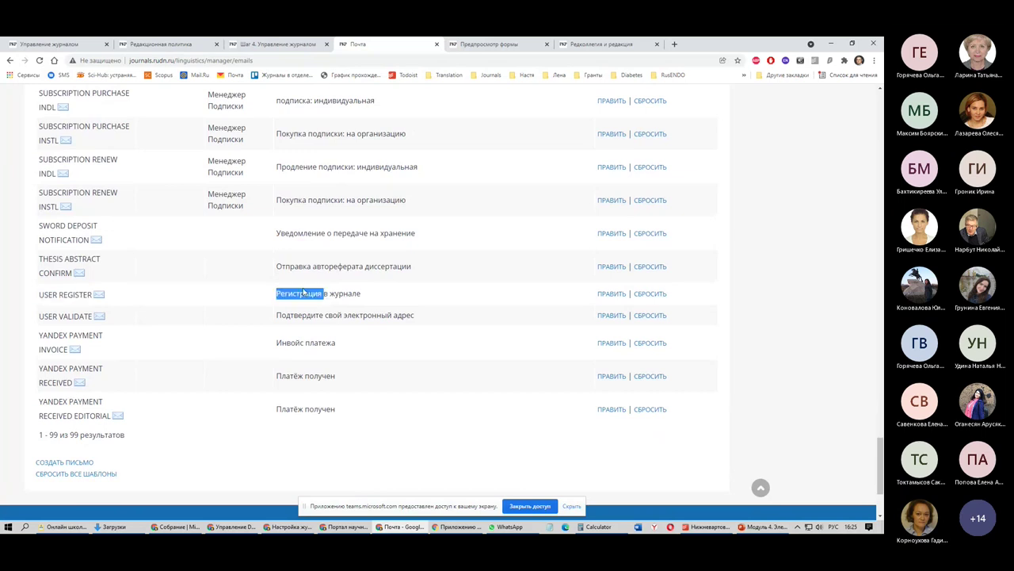
{"action": "triple_click", "coordinate": [303, 293]}
{"action": "left_click", "coordinate": [293, 294]}
{"action": "double_click", "coordinate": [293, 294]}
{"action": "left_click", "coordinate": [607, 296]}
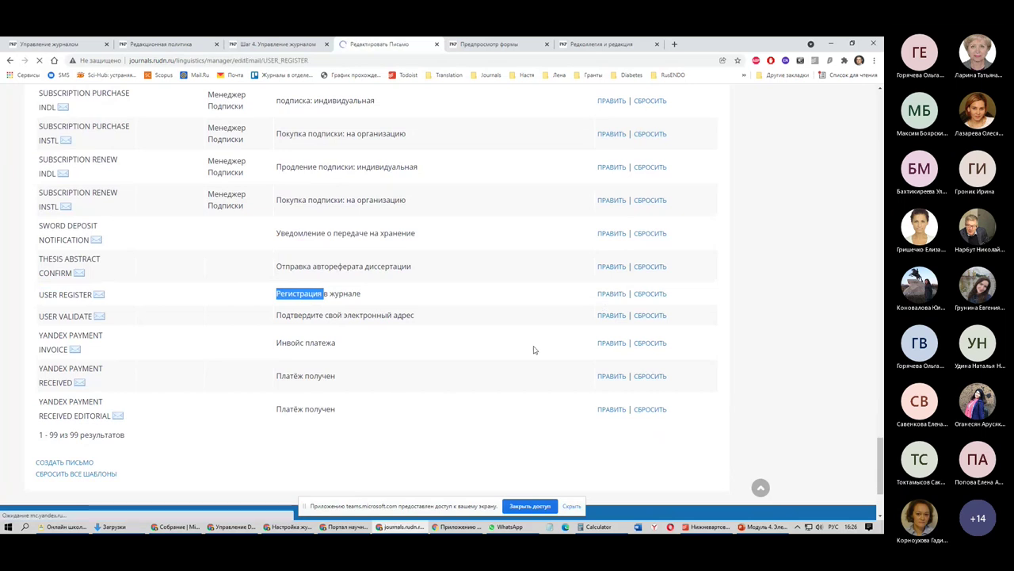
Enlarge the Russian text editor of the registration email template so the whole message fits
{"action": "scroll", "coordinate": [104, 316], "scroll_direction": "down", "scroll_amount": 3}
{"action": "scroll", "coordinate": [104, 316], "scroll_direction": "down", "scroll_amount": 1}
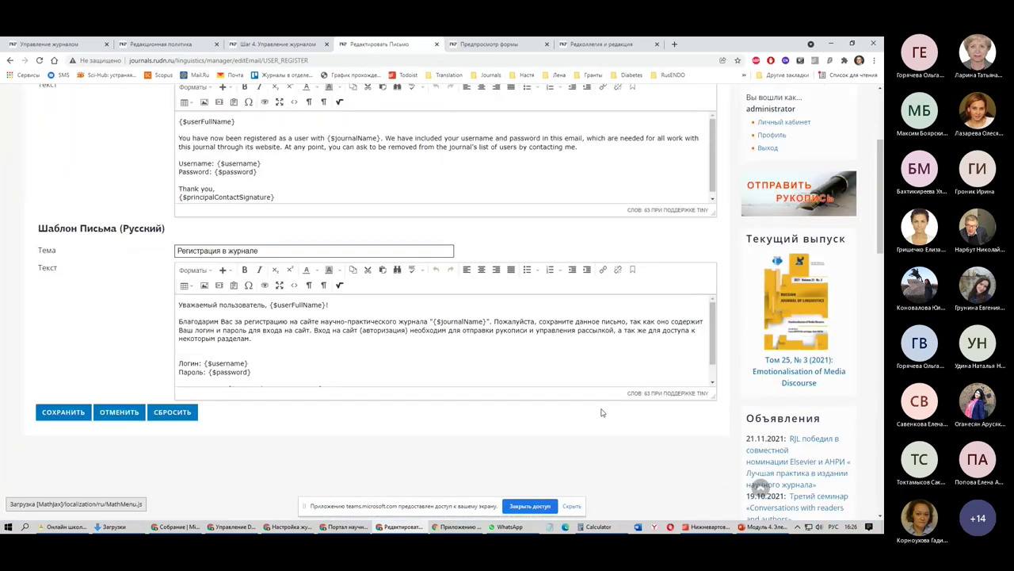
{"action": "left_click_drag", "start_coordinate": [713, 394], "coordinate": [708, 486]}
{"action": "scroll", "coordinate": [645, 351], "scroll_direction": "down", "scroll_amount": 2}
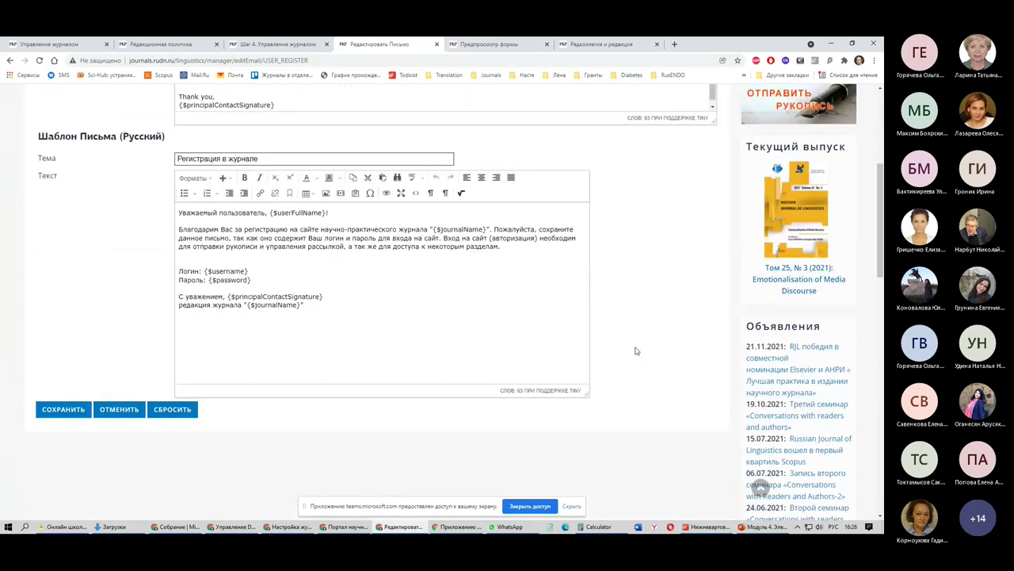
Examine the {$userFullName}, {$journalName}, {$username}, {$password} and {$principalContactSignature} placeholders in the Russian message, and compare with the English template
{"action": "left_click", "coordinate": [180, 213]}
{"action": "left_click_drag", "start_coordinate": [269, 213], "coordinate": [326, 214]}
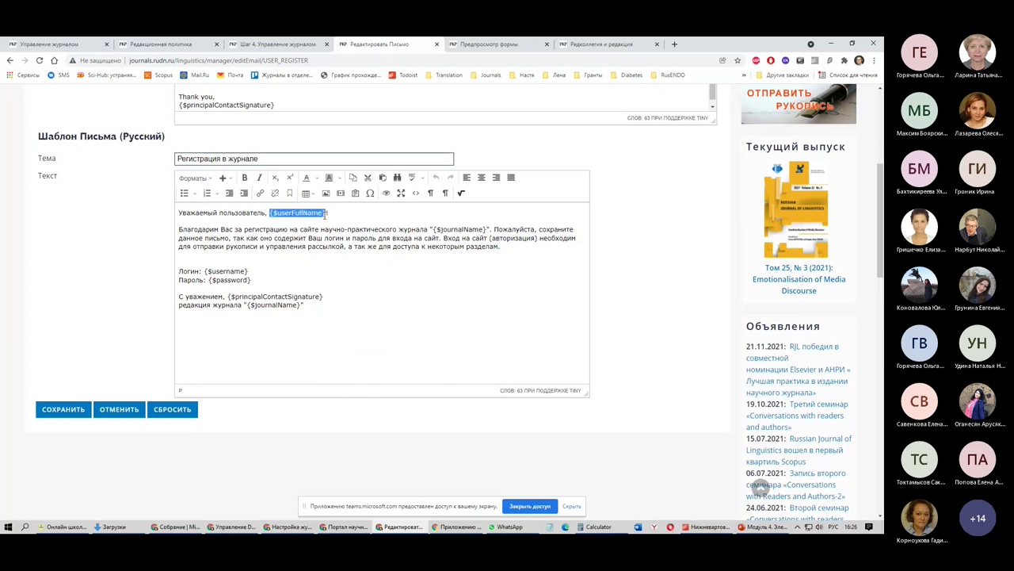
{"action": "left_click_drag", "start_coordinate": [204, 271], "coordinate": [254, 271]}
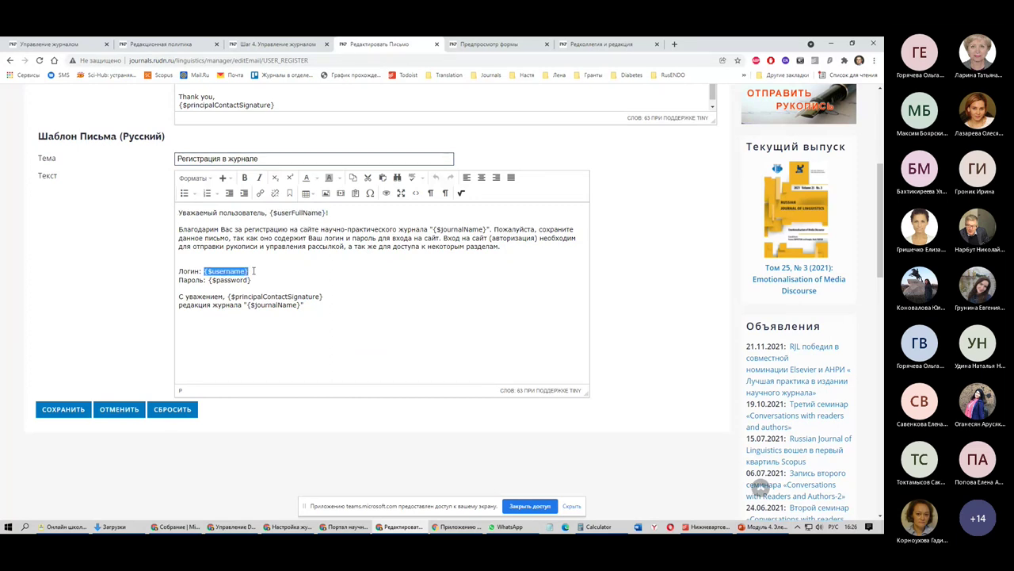
{"action": "left_click", "coordinate": [282, 246]}
{"action": "left_click_drag", "start_coordinate": [268, 213], "coordinate": [325, 214]}
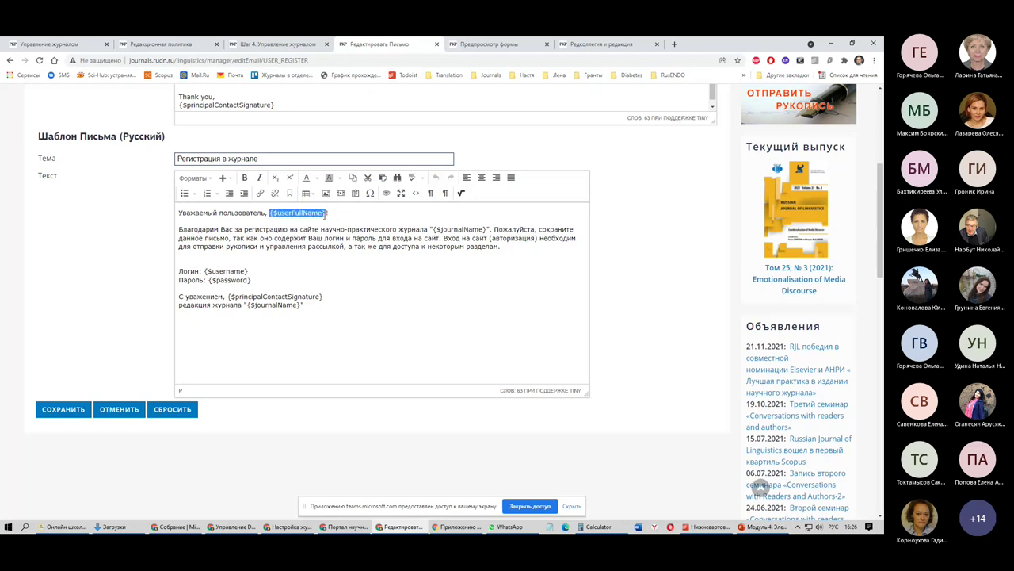
{"action": "left_click_drag", "start_coordinate": [433, 229], "coordinate": [486, 229]}
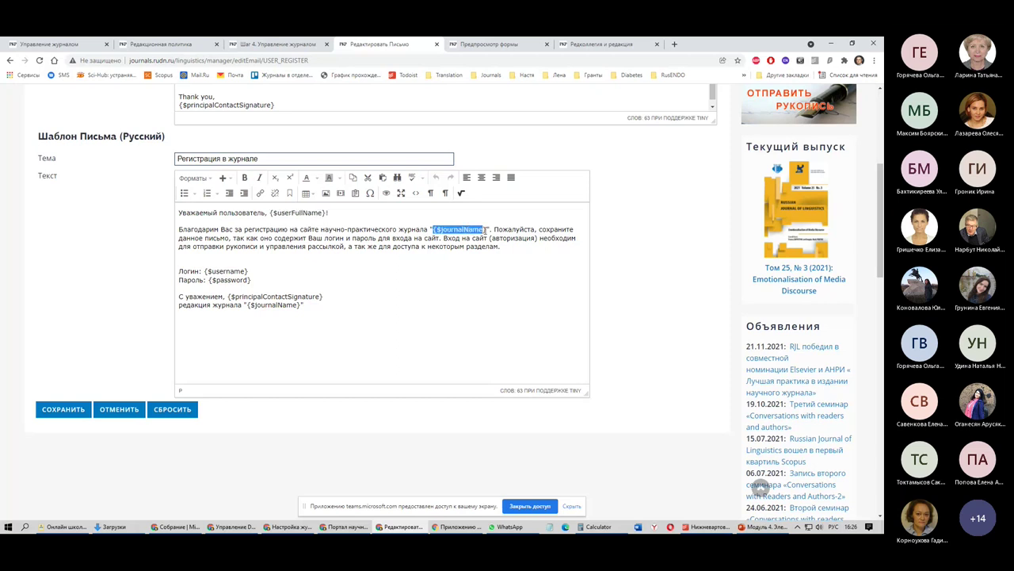
{"action": "left_click_drag", "start_coordinate": [205, 271], "coordinate": [332, 296]}
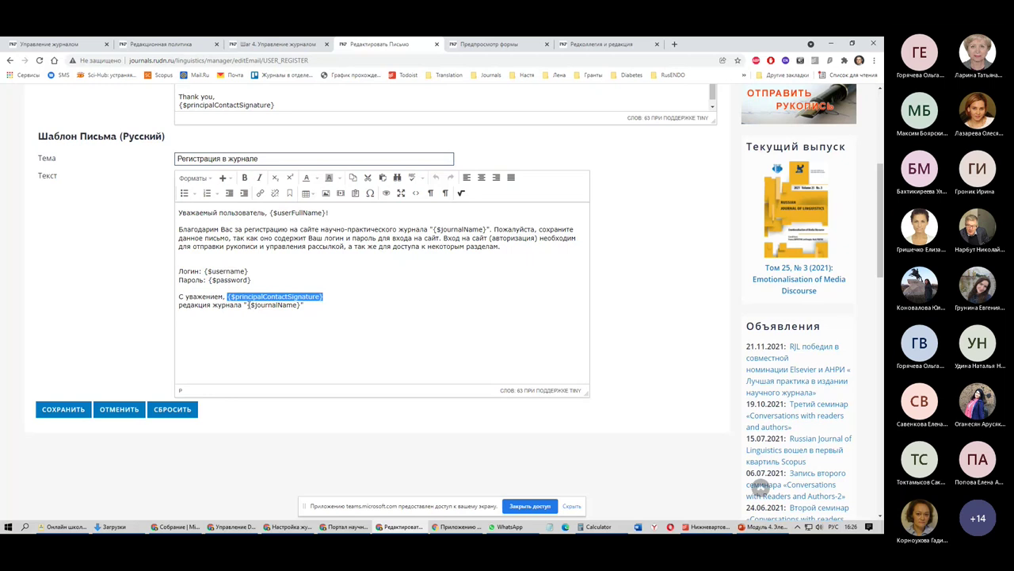
{"action": "left_click_drag", "start_coordinate": [248, 304], "coordinate": [302, 304]}
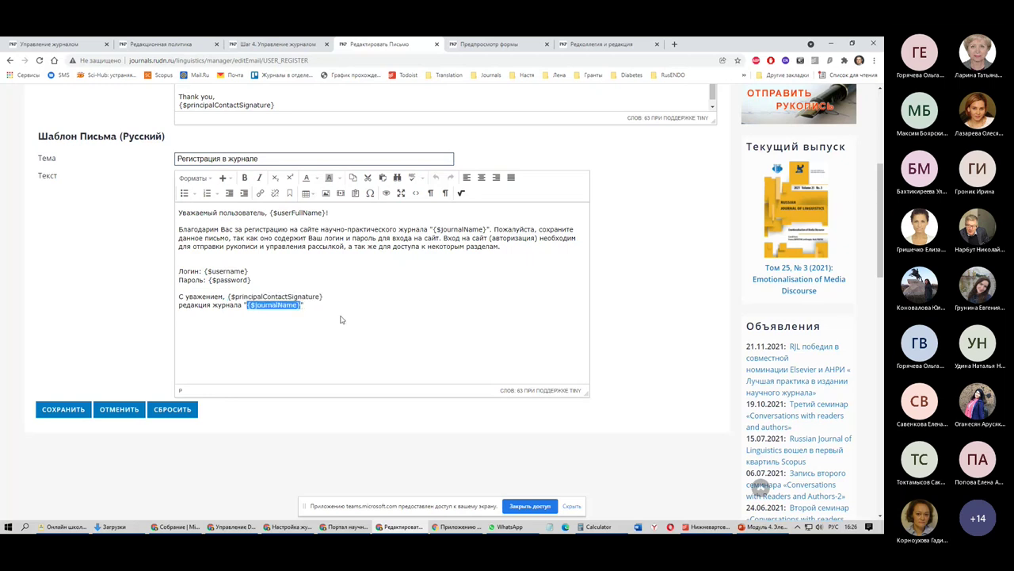
{"action": "scroll", "coordinate": [229, 220], "scroll_direction": "up", "scroll_amount": 2}
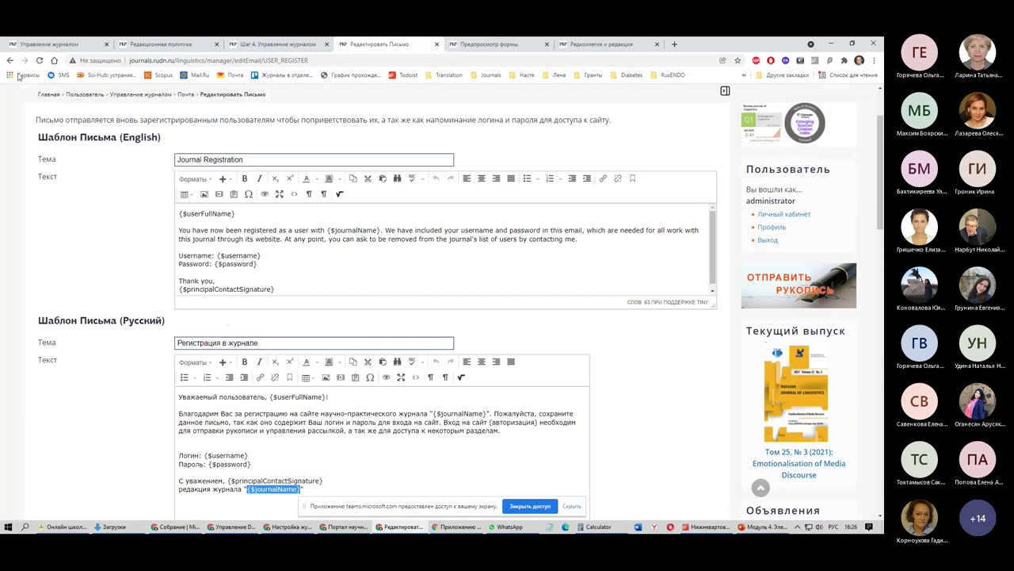
Go back through the email template list to the journal management page and locate the "Инструменты" entry
{"action": "left_click", "coordinate": [10, 60]}
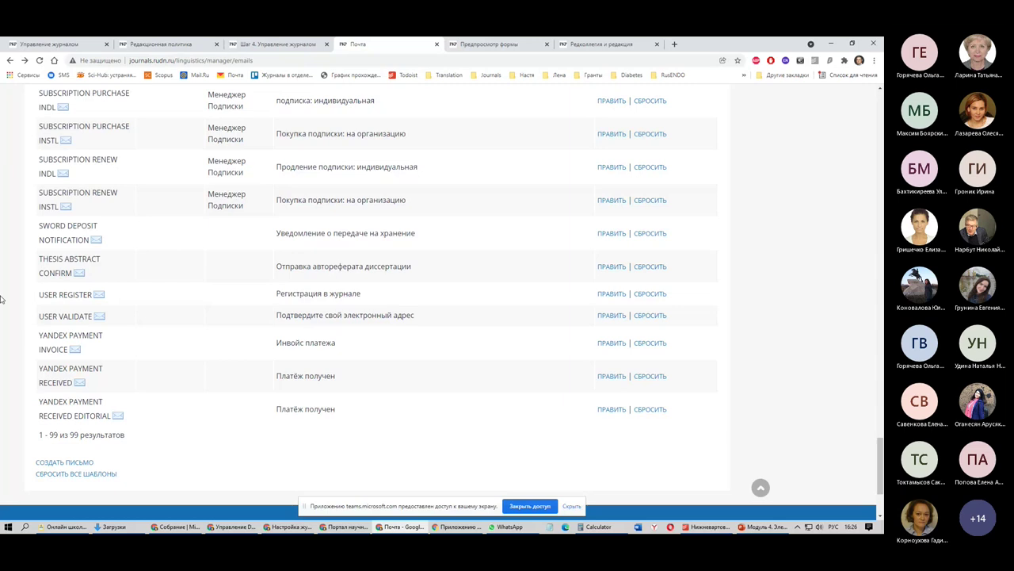
{"action": "scroll", "coordinate": [211, 272], "scroll_direction": "up", "scroll_amount": 20}
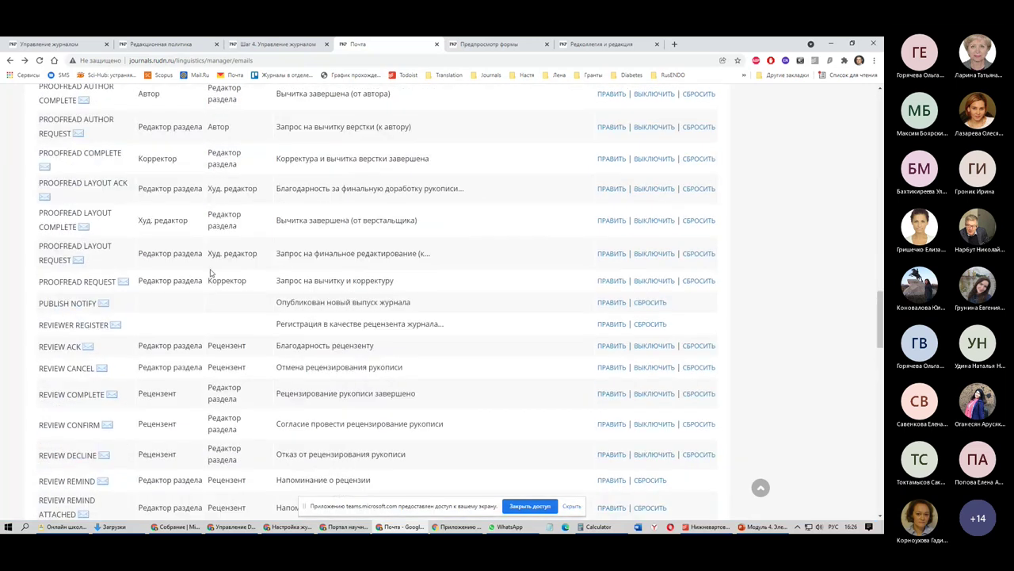
{"action": "scroll", "coordinate": [211, 273], "scroll_direction": "up", "scroll_amount": 2}
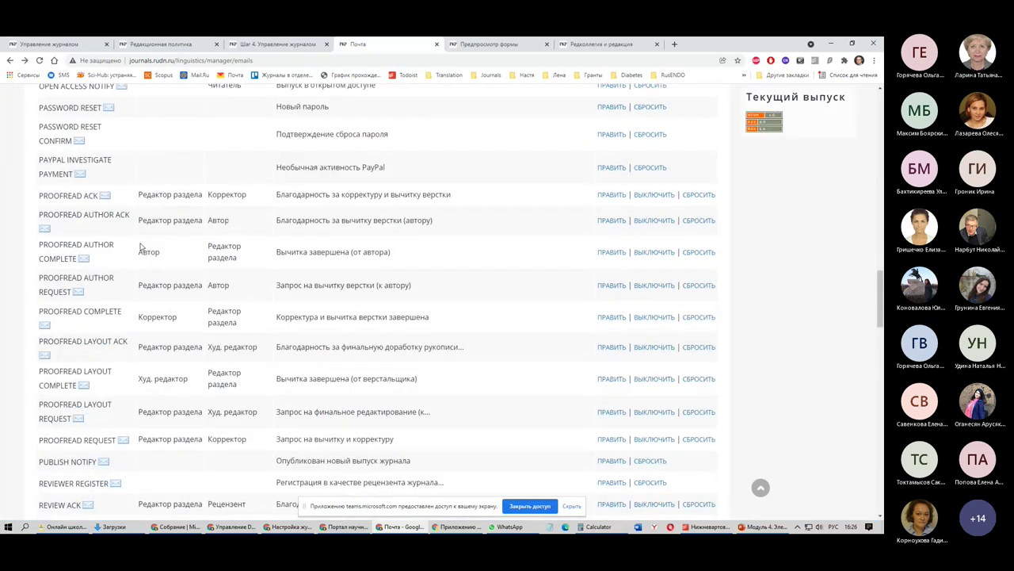
{"action": "left_click", "coordinate": [9, 61]}
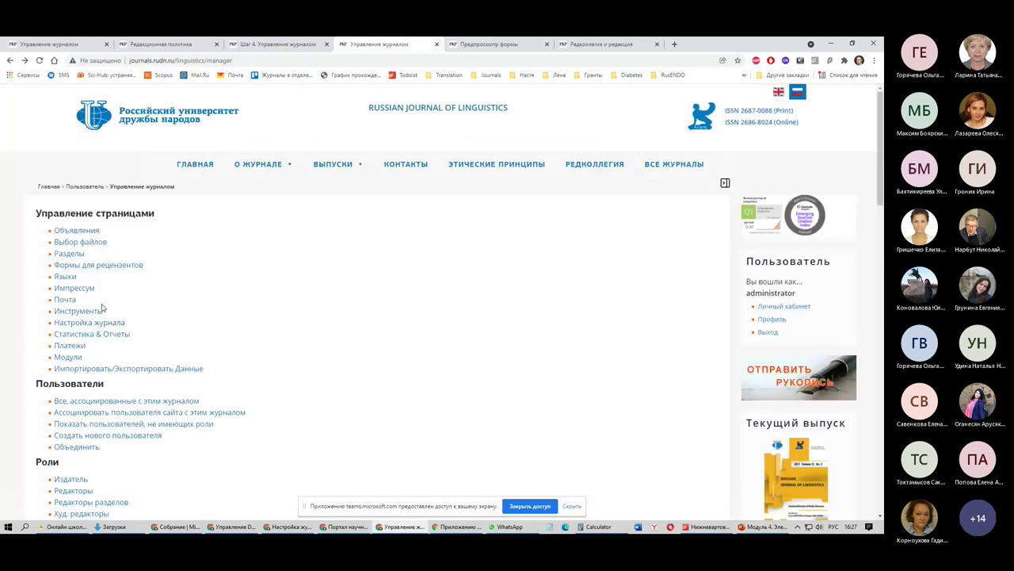
{"action": "left_click_drag", "start_coordinate": [103, 310], "coordinate": [46, 314]}
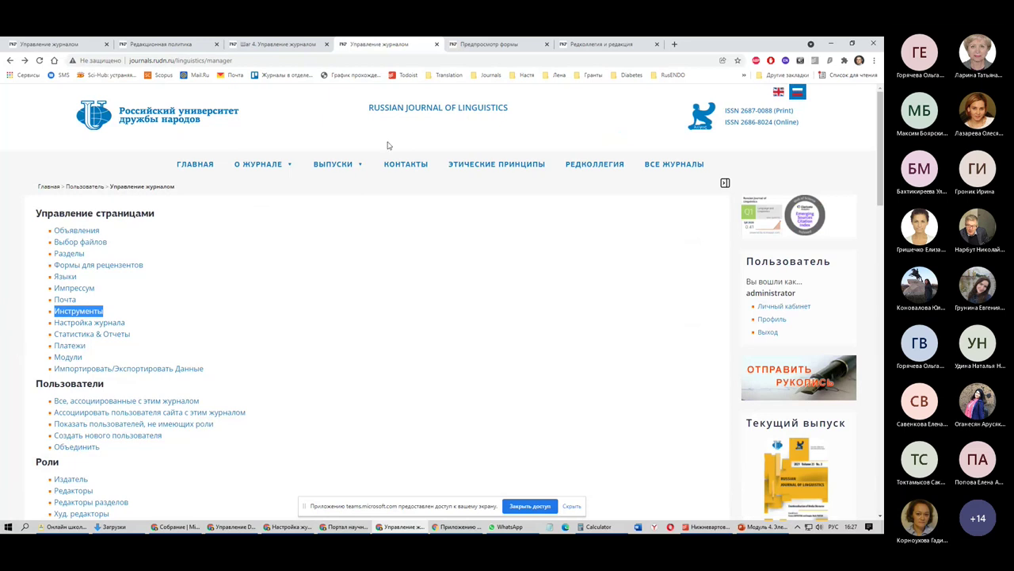
Open the current issue and view its article "Гипербола и эмоционализация" about the Brexit debates, reading down its page
{"action": "left_click", "coordinate": [356, 166]}
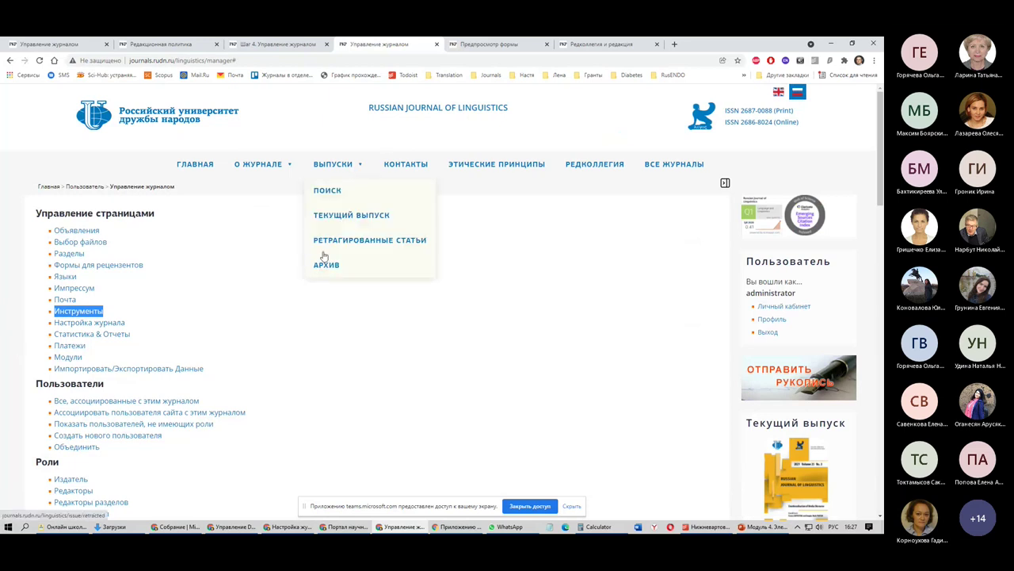
{"action": "left_click", "coordinate": [336, 215]}
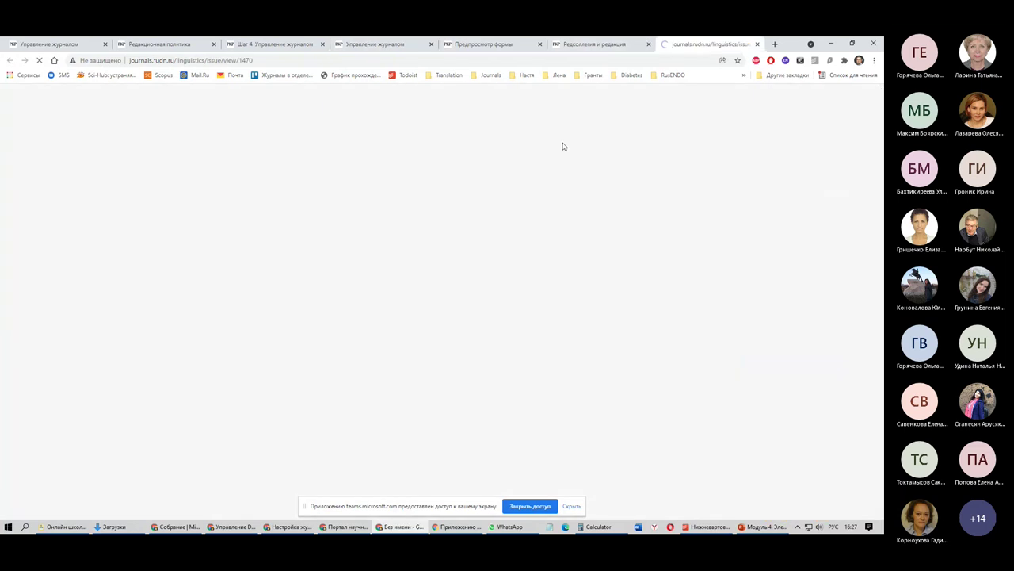
{"action": "scroll", "coordinate": [209, 203], "scroll_direction": "down", "scroll_amount": 5}
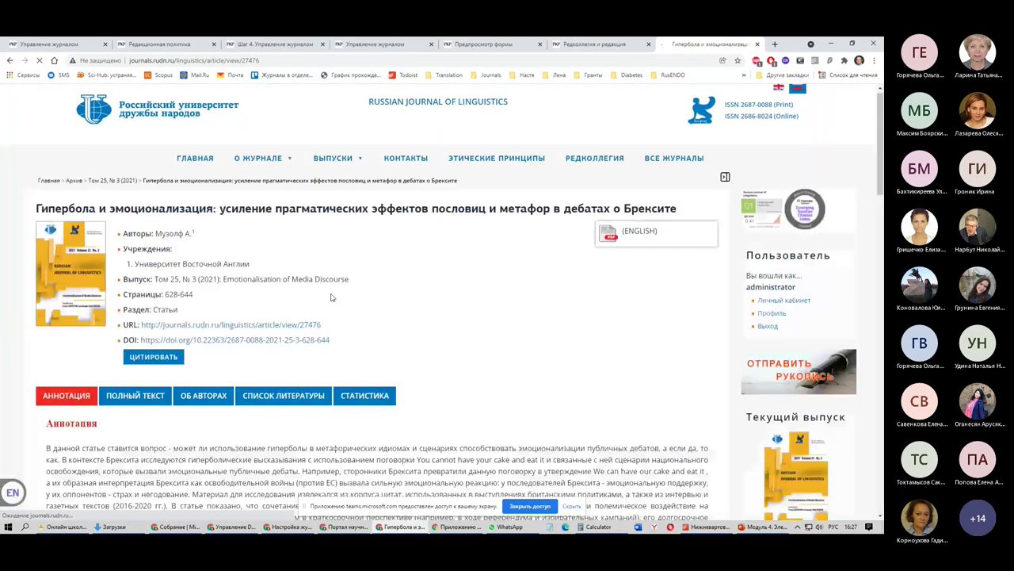
{"action": "scroll", "coordinate": [547, 271], "scroll_direction": "down", "scroll_amount": 1}
{"action": "scroll", "coordinate": [547, 271], "scroll_direction": "down", "scroll_amount": 7}
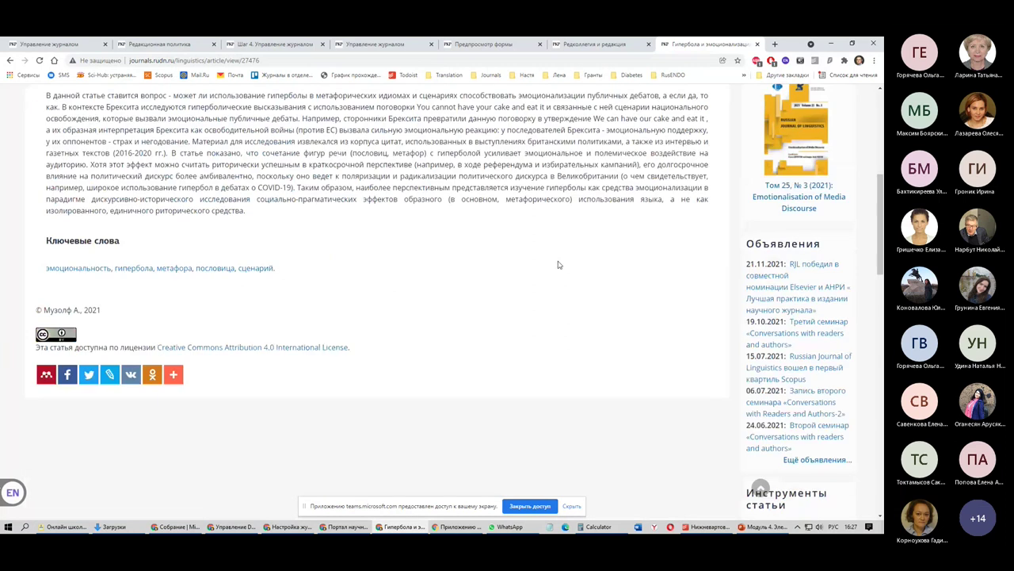
Examine the article's "Инструменты статьи" block, from viewing metadata and citing to e-mailing the article and contacting the author
{"action": "left_click_drag", "start_coordinate": [752, 161], "coordinate": [797, 178]}
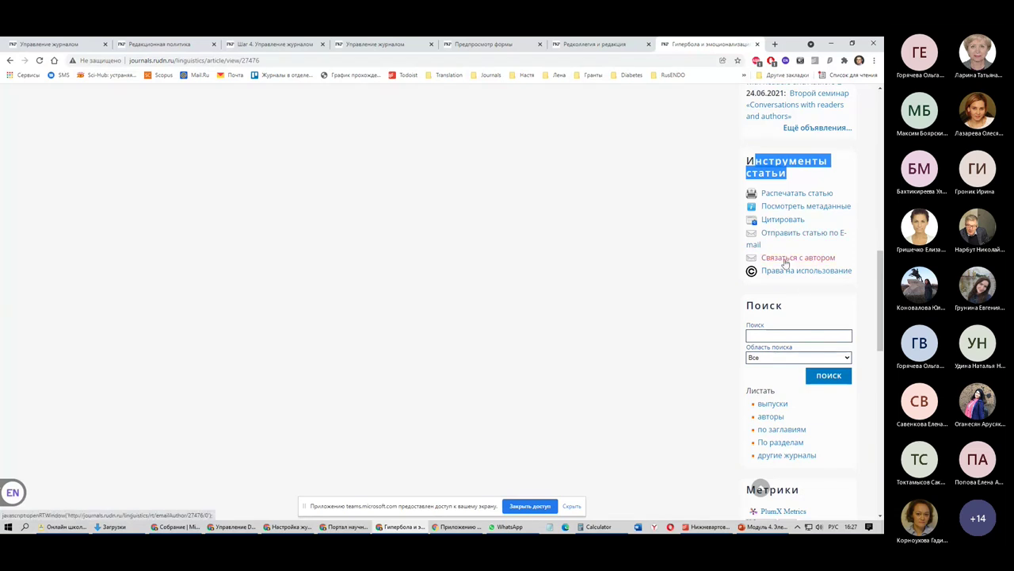
{"action": "scroll", "coordinate": [32, 336], "scroll_direction": "up", "scroll_amount": 5}
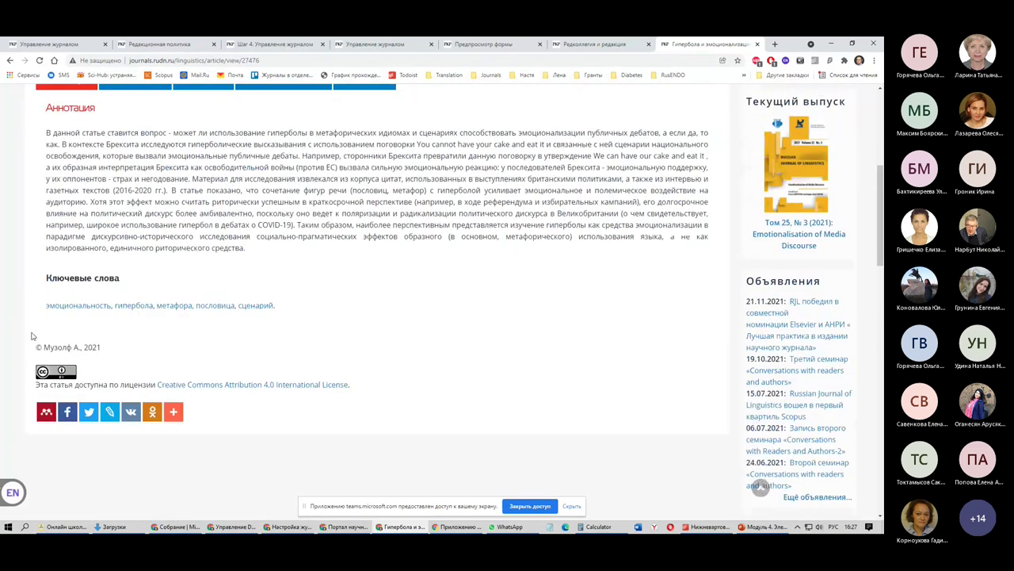
{"action": "scroll", "coordinate": [32, 336], "scroll_direction": "up", "scroll_amount": 2}
{"action": "scroll", "coordinate": [732, 268], "scroll_direction": "down", "scroll_amount": 1}
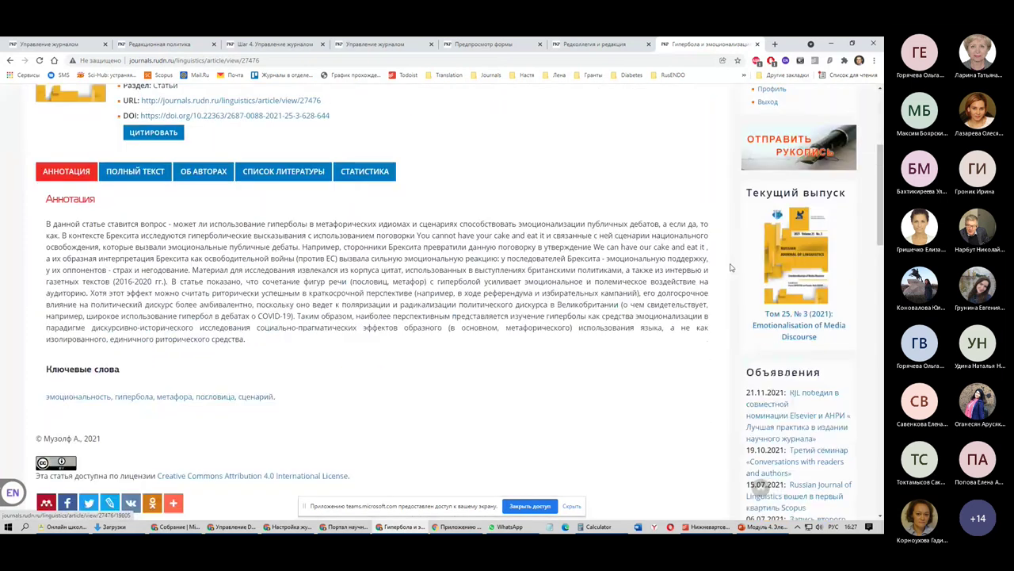
{"action": "scroll", "coordinate": [732, 268], "scroll_direction": "down", "scroll_amount": 5}
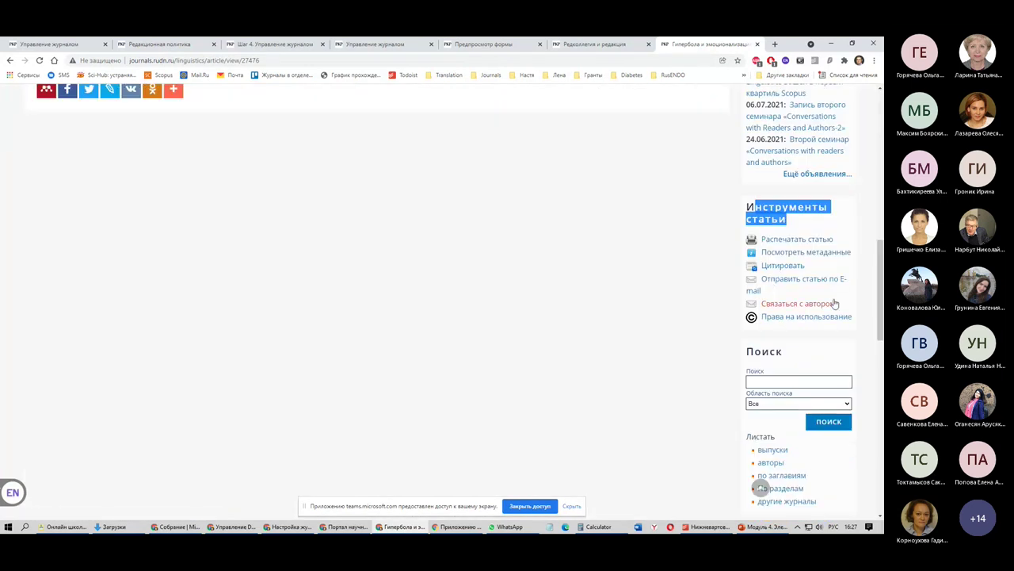
{"action": "left_click_drag", "start_coordinate": [839, 305], "coordinate": [749, 257]}
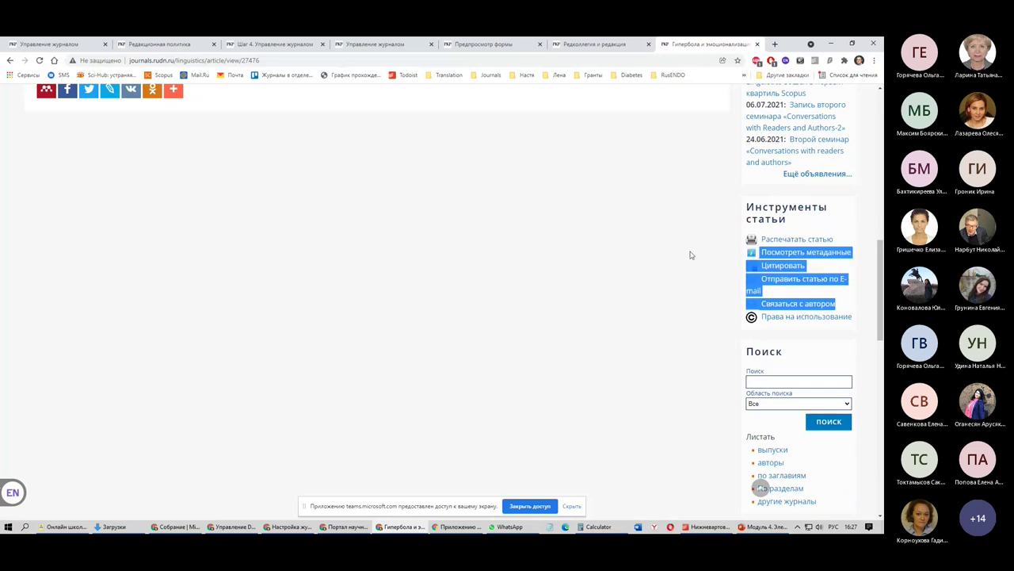
Return to the journal management page and open "Инструменты"
{"action": "scroll", "coordinate": [690, 256], "scroll_direction": "up", "scroll_amount": 3}
{"action": "left_click", "coordinate": [594, 44]}
{"action": "left_click", "coordinate": [484, 43]}
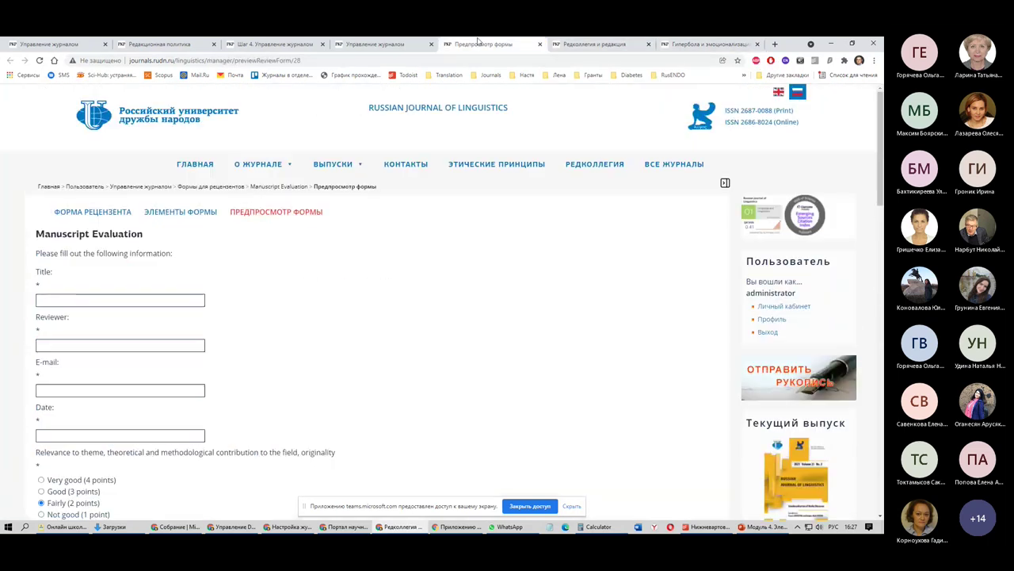
{"action": "left_click", "coordinate": [380, 43]}
{"action": "left_click", "coordinate": [273, 43]}
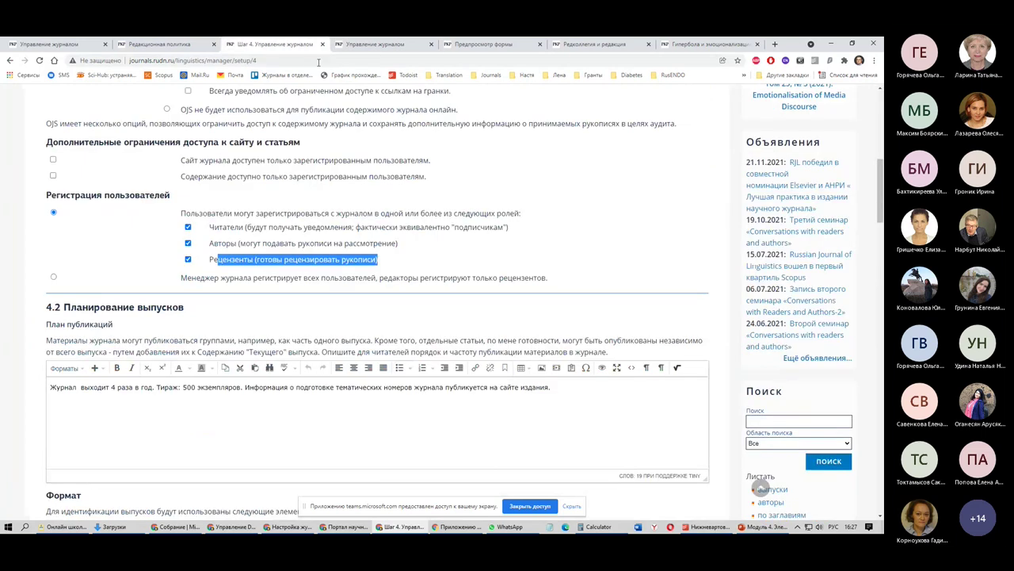
{"action": "left_click", "coordinate": [361, 43]}
{"action": "left_click", "coordinate": [80, 311]}
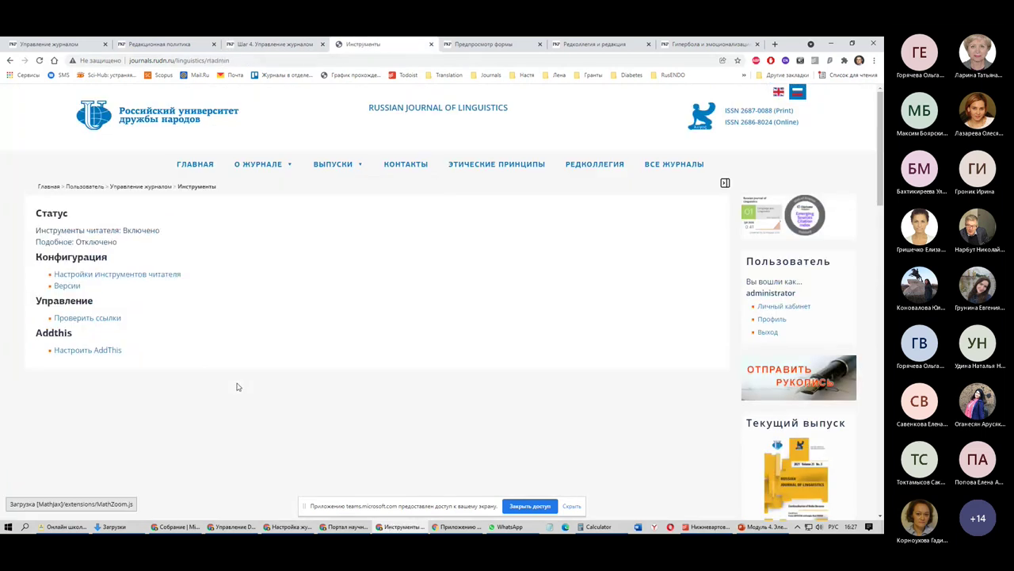
Look over the reader tools page and point out the "Настроить AddThis" option
{"action": "scroll", "coordinate": [129, 283], "scroll_direction": "down", "scroll_amount": 2}
{"action": "scroll", "coordinate": [165, 287], "scroll_direction": "up", "scroll_amount": 2}
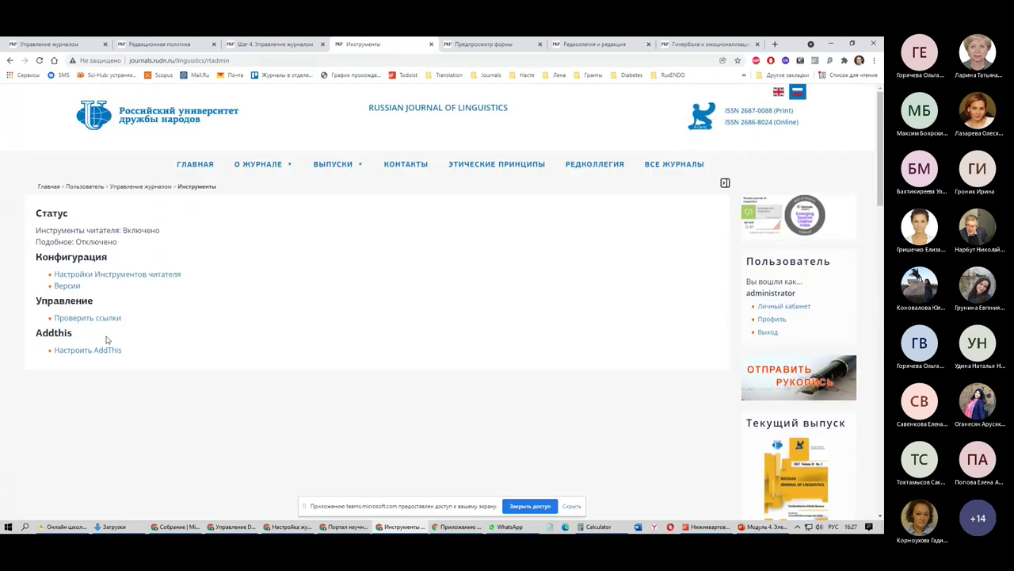
{"action": "left_click_drag", "start_coordinate": [127, 352], "coordinate": [54, 349]}
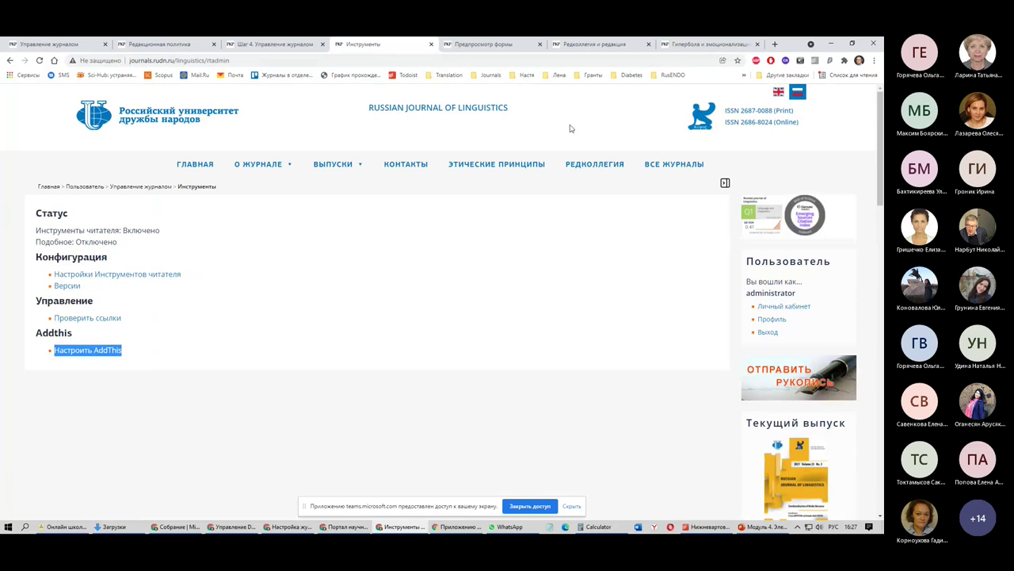
Check the social sharing buttons on the open article's page, then view its heading and details
{"action": "left_click", "coordinate": [705, 43]}
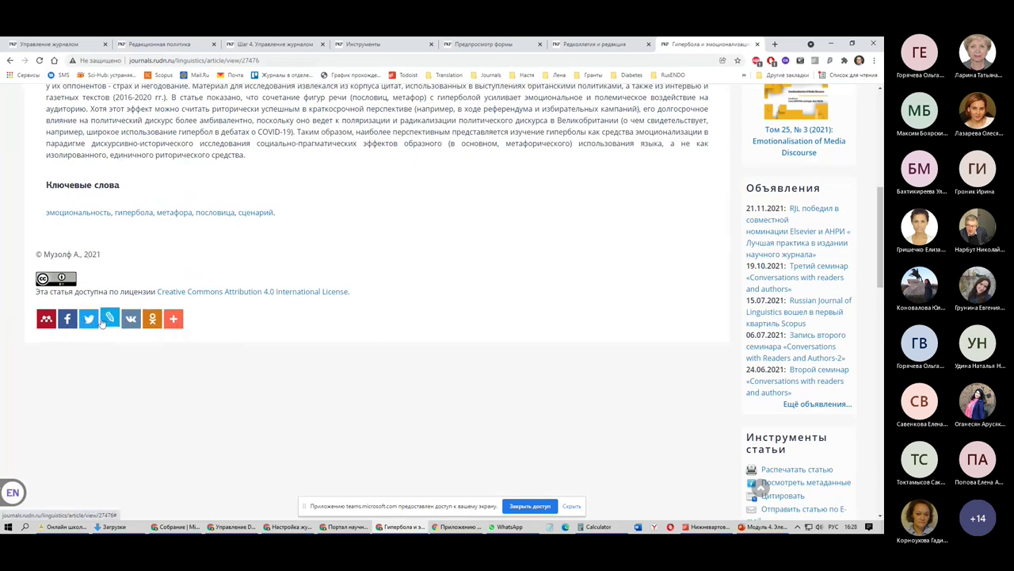
{"action": "scroll", "coordinate": [347, 310], "scroll_direction": "up", "scroll_amount": 1}
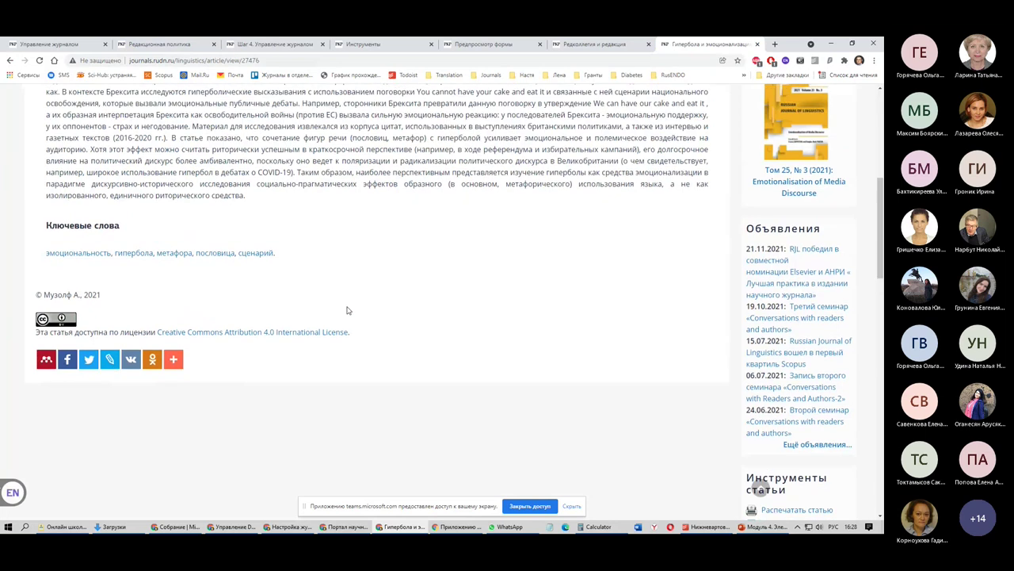
{"action": "scroll", "coordinate": [348, 310], "scroll_direction": "up", "scroll_amount": 10}
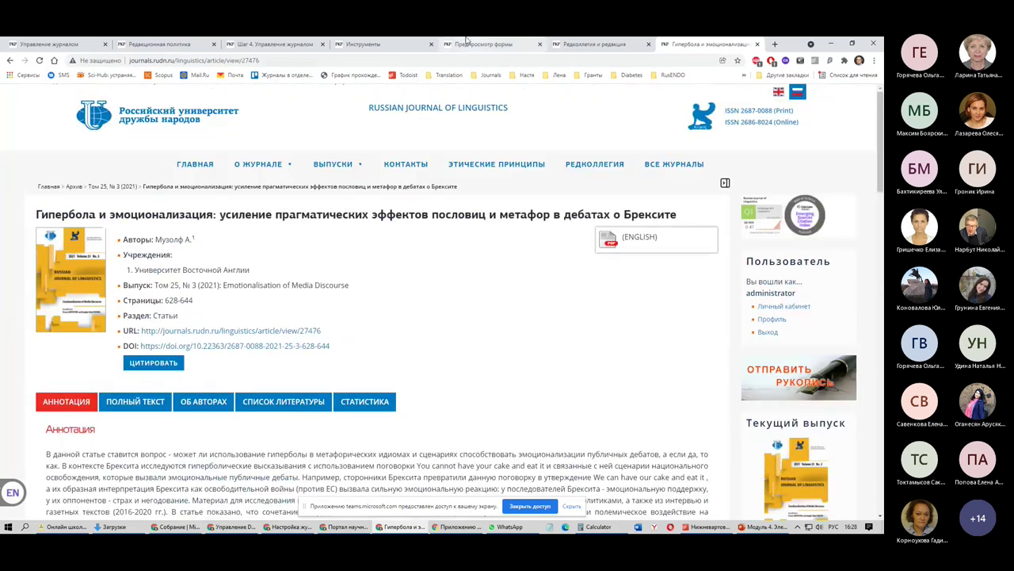
Return to the "Инструменты» page, review its link checking and configuration options, and open the personal account "Личный кабинет"
{"action": "left_click", "coordinate": [466, 42]}
{"action": "left_click", "coordinate": [590, 42]}
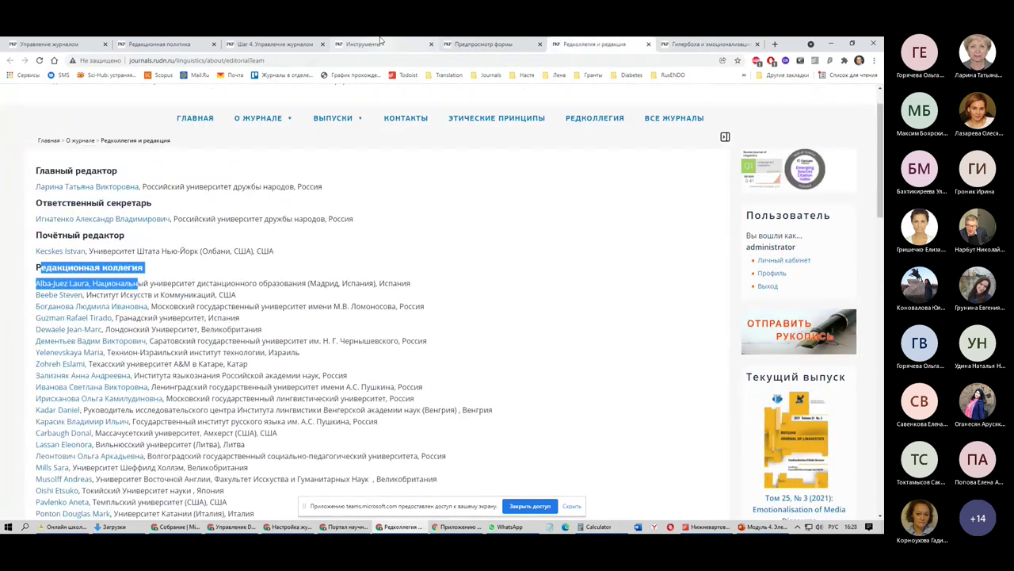
{"action": "left_click", "coordinate": [364, 44]}
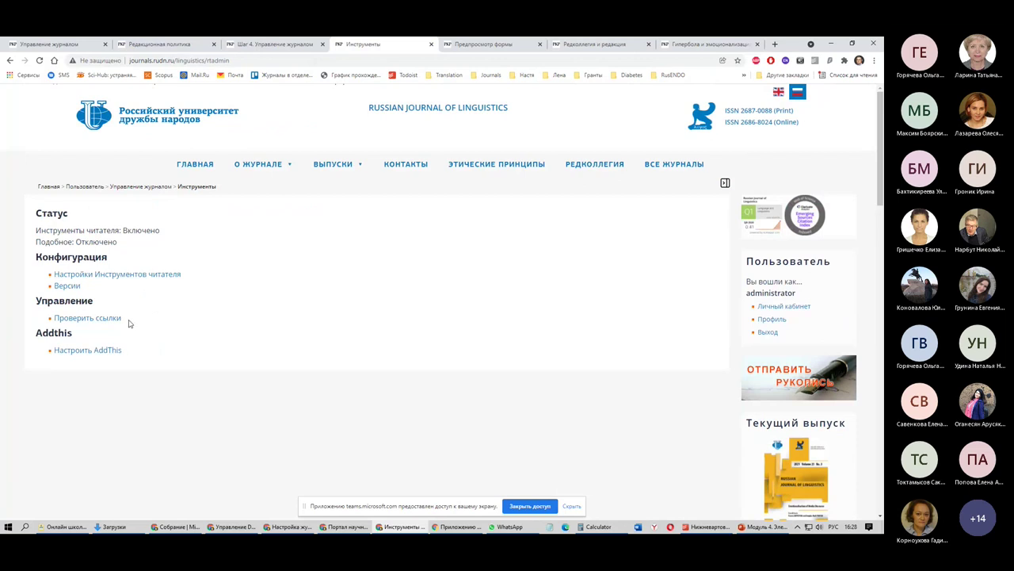
{"action": "mouse_move", "coordinate": [129, 322]}
{"action": "left_mouse_down"}
{"action": "mouse_move", "coordinate": [56, 320]}
{"action": "mouse_move", "coordinate": [145, 324]}
{"action": "left_mouse_up"}
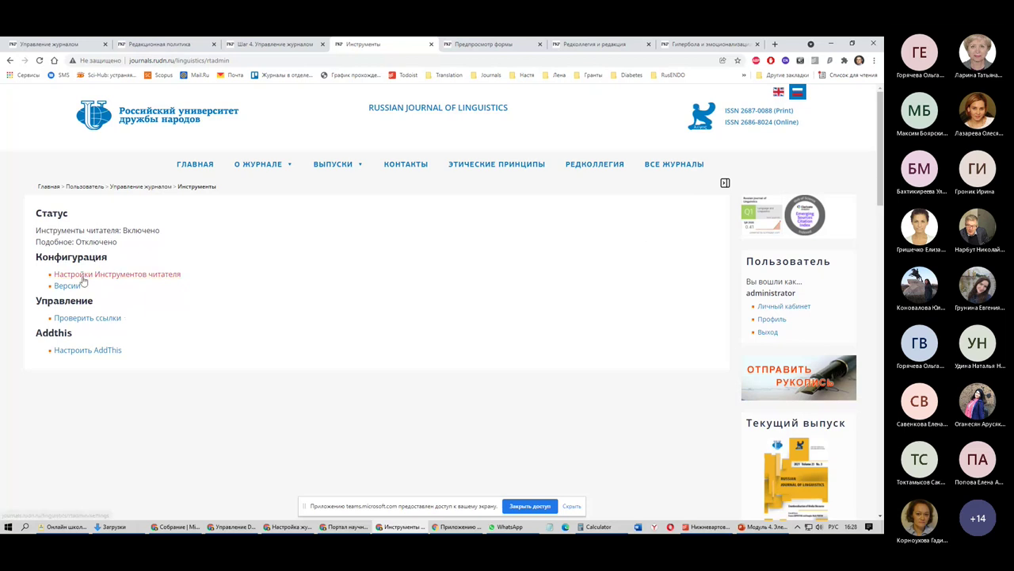
{"action": "left_click", "coordinate": [789, 308]}
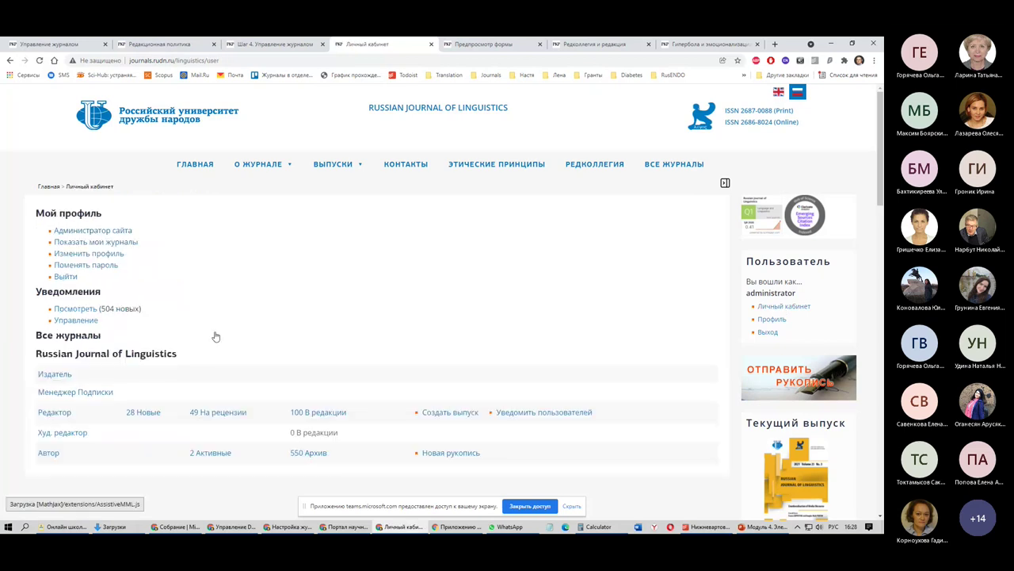
Enter the journal management page through the "Издатель" role and open "Статистика & Отчеты" in a separate tab
{"action": "left_click", "coordinate": [47, 372]}
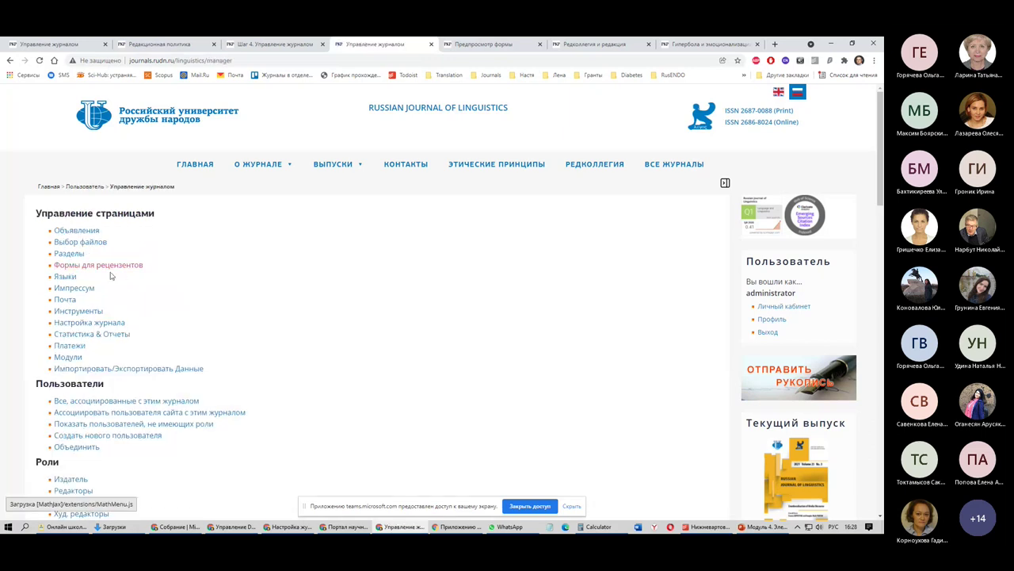
{"action": "scroll", "coordinate": [125, 293], "scroll_direction": "down", "scroll_amount": 1}
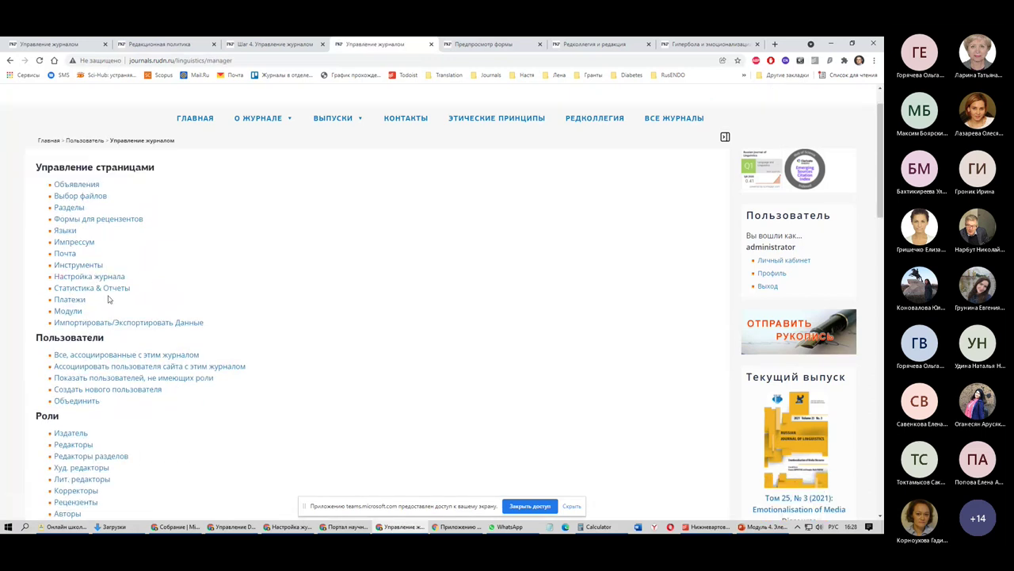
{"action": "left_click_drag", "start_coordinate": [54, 288], "coordinate": [51, 282]}
{"action": "left_click_drag", "start_coordinate": [161, 293], "coordinate": [58, 290]}
{"action": "middle_click", "coordinate": [103, 289]}
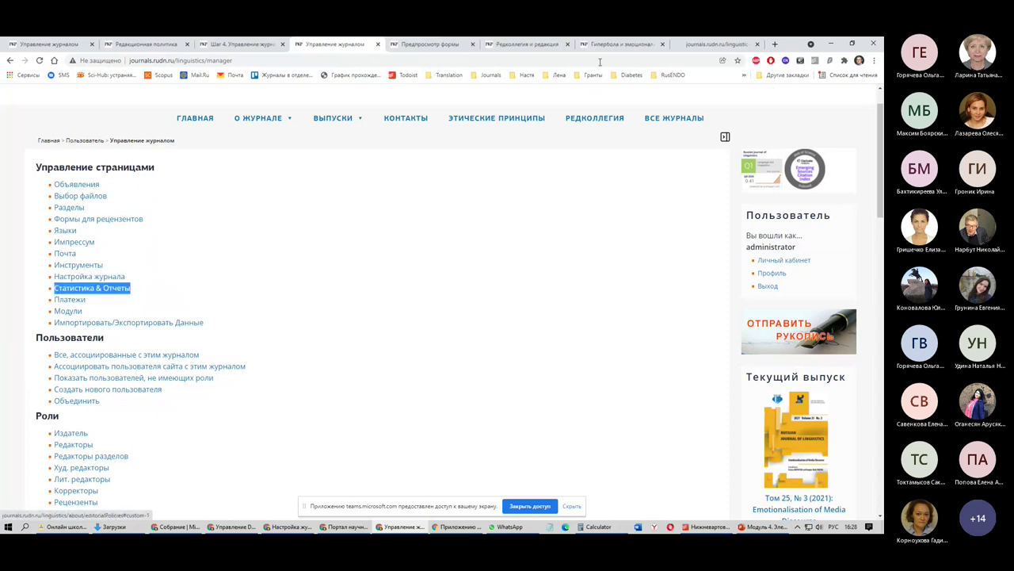
{"action": "left_click", "coordinate": [709, 45]}
{"action": "scroll", "coordinate": [396, 317], "scroll_direction": "down", "scroll_amount": 2}
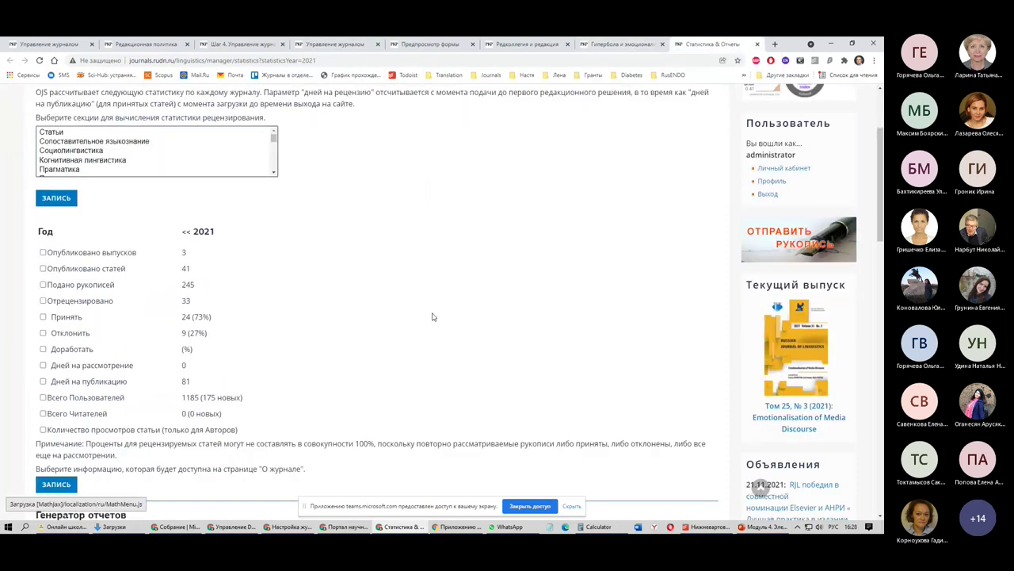
Review the "Генератор отчетов" list, pointing out the subscription, views, review, article and views-by-period reports
{"action": "scroll", "coordinate": [432, 317], "scroll_direction": "down", "scroll_amount": 3}
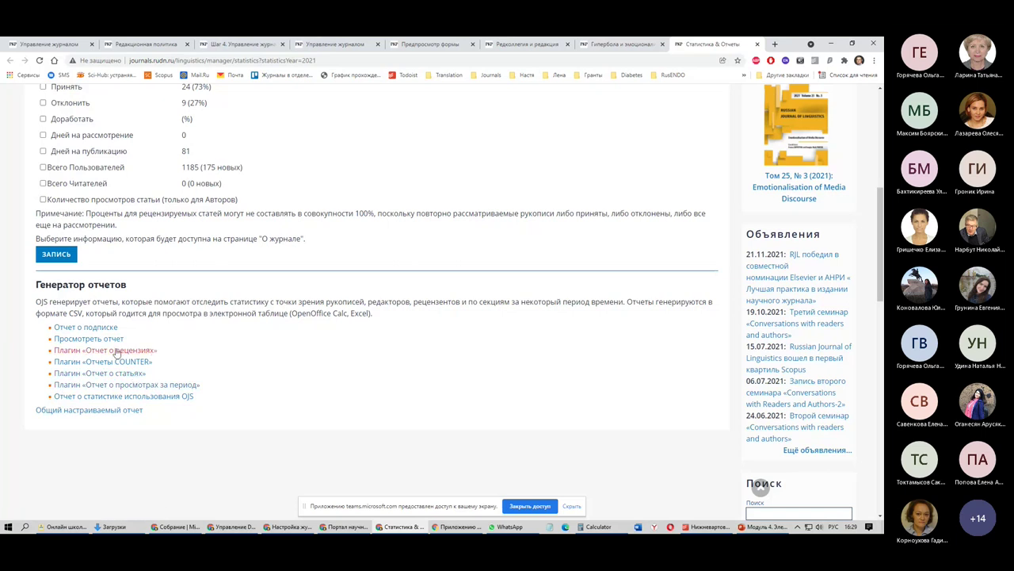
{"action": "left_click_drag", "start_coordinate": [127, 338], "coordinate": [57, 346]}
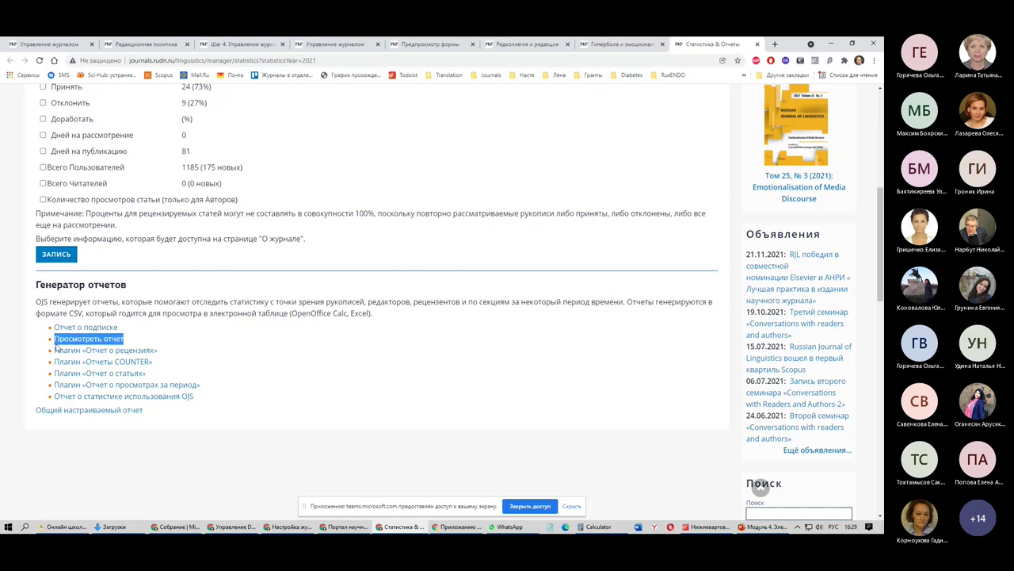
{"action": "left_click_drag", "start_coordinate": [150, 339], "coordinate": [44, 341]}
{"action": "left_click", "coordinate": [150, 334]}
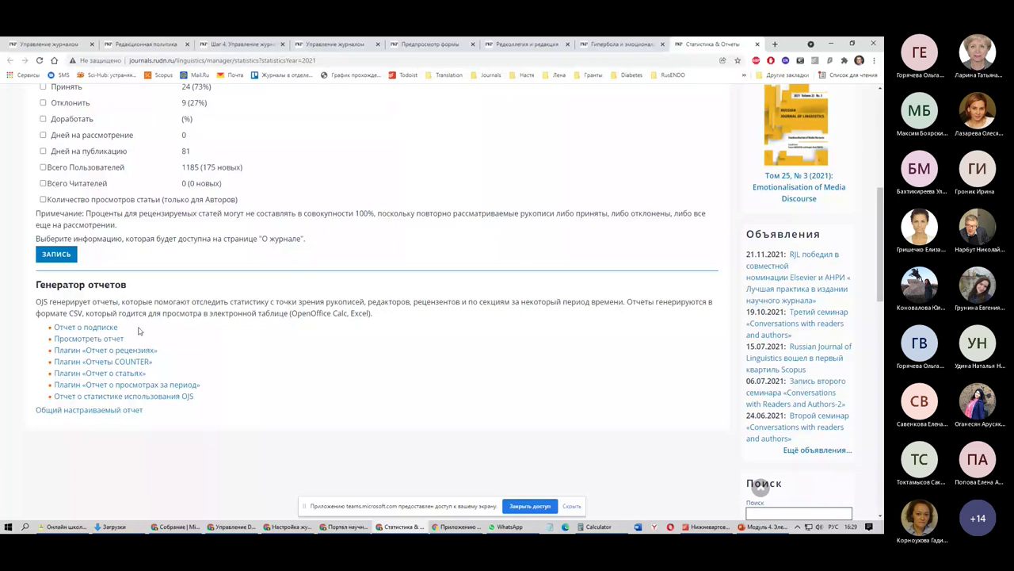
{"action": "triple_click", "coordinate": [138, 330]}
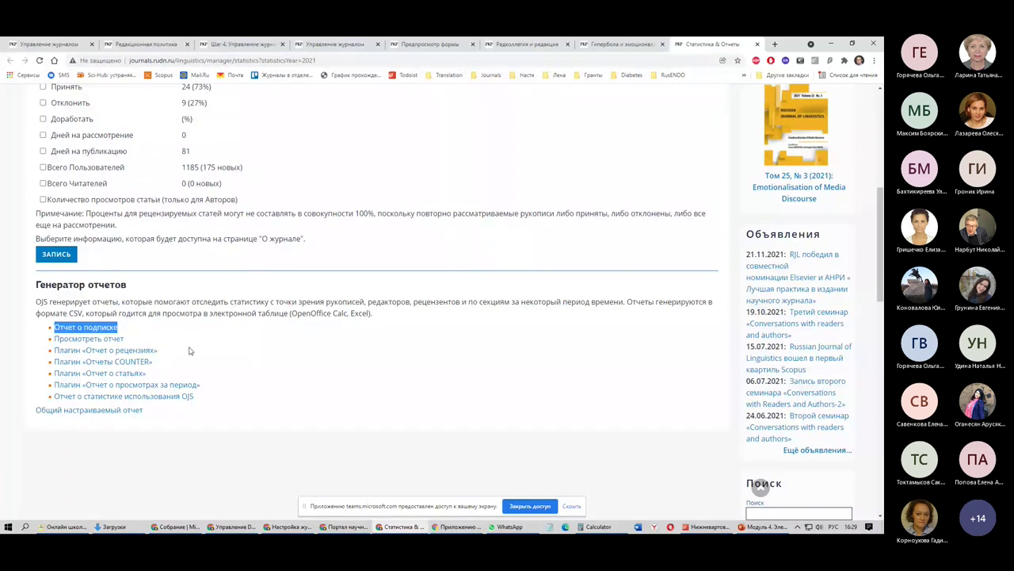
{"action": "triple_click", "coordinate": [189, 350]}
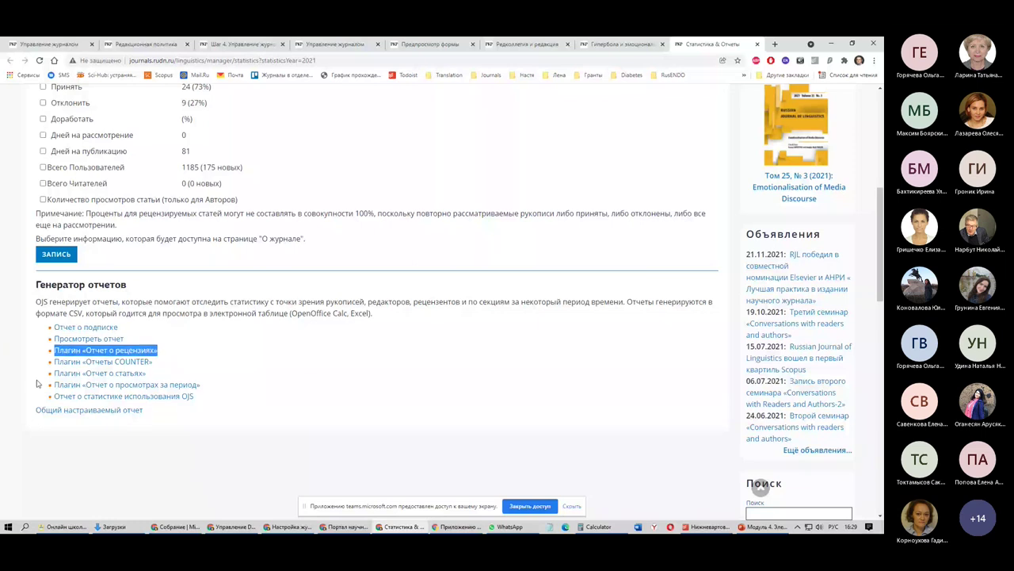
{"action": "left_click", "coordinate": [159, 376]}
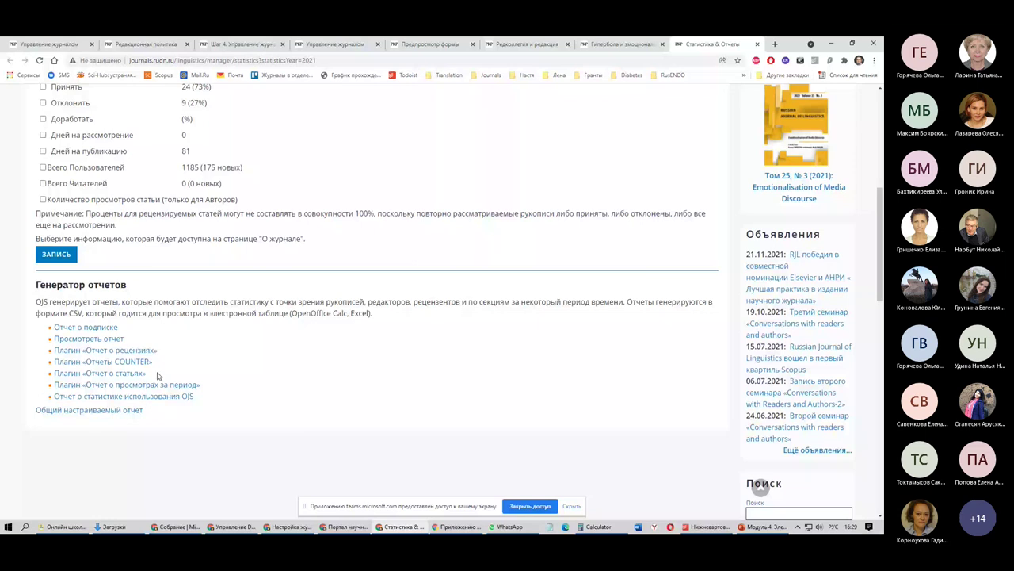
{"action": "triple_click", "coordinate": [159, 376]}
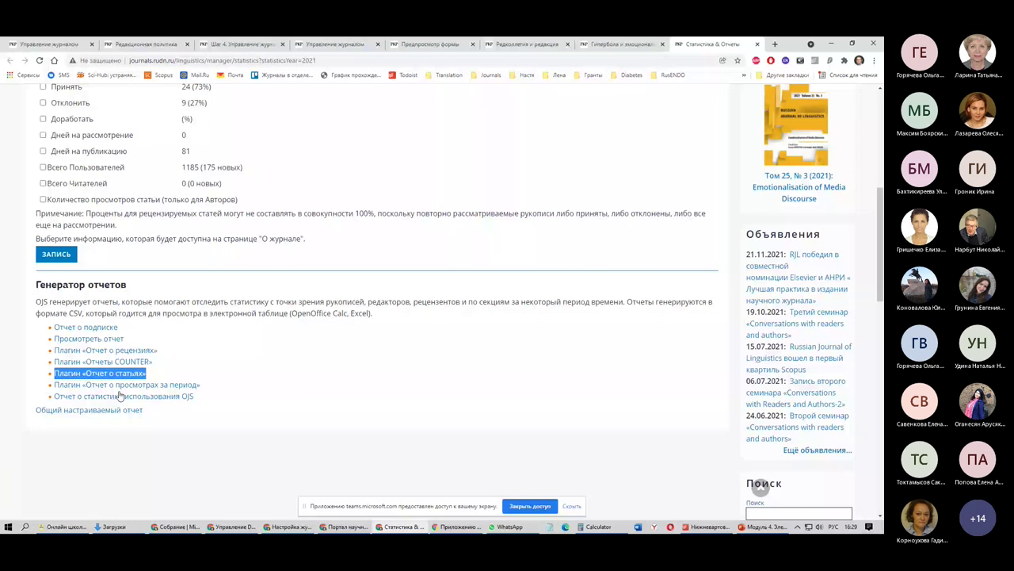
{"action": "triple_click", "coordinate": [79, 386]}
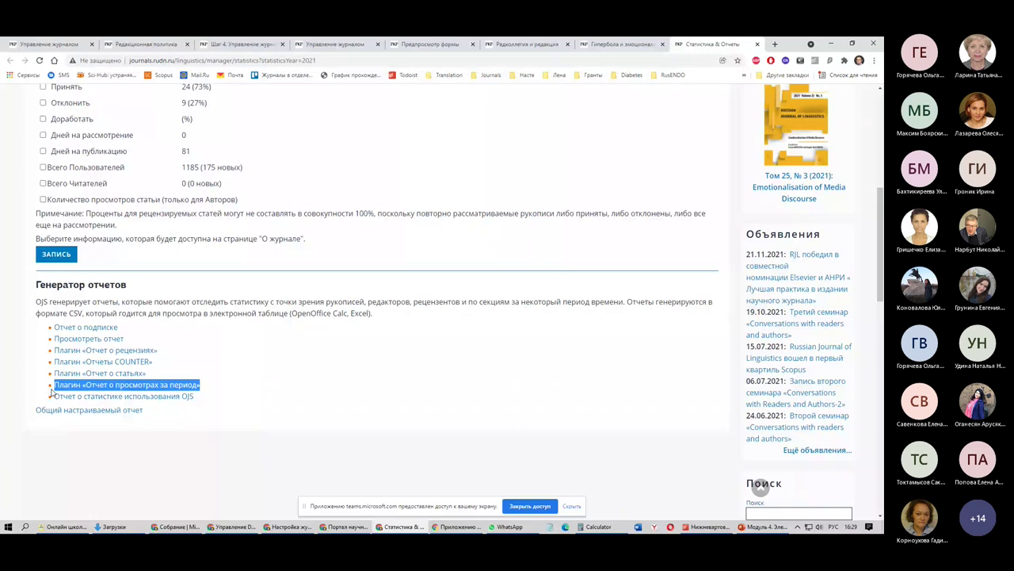
Start "Просмотреть отчет" in a separate tab, point out "Отчет о статистике использования OJS" and return to the yearly statistics
{"action": "left_click", "coordinate": [123, 341]}
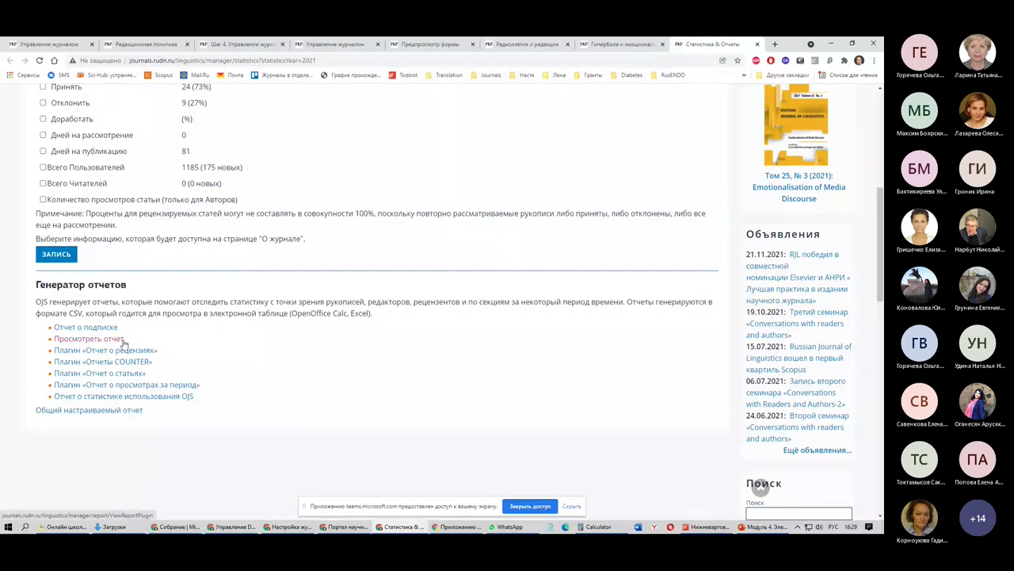
{"action": "middle_click", "coordinate": [64, 341]}
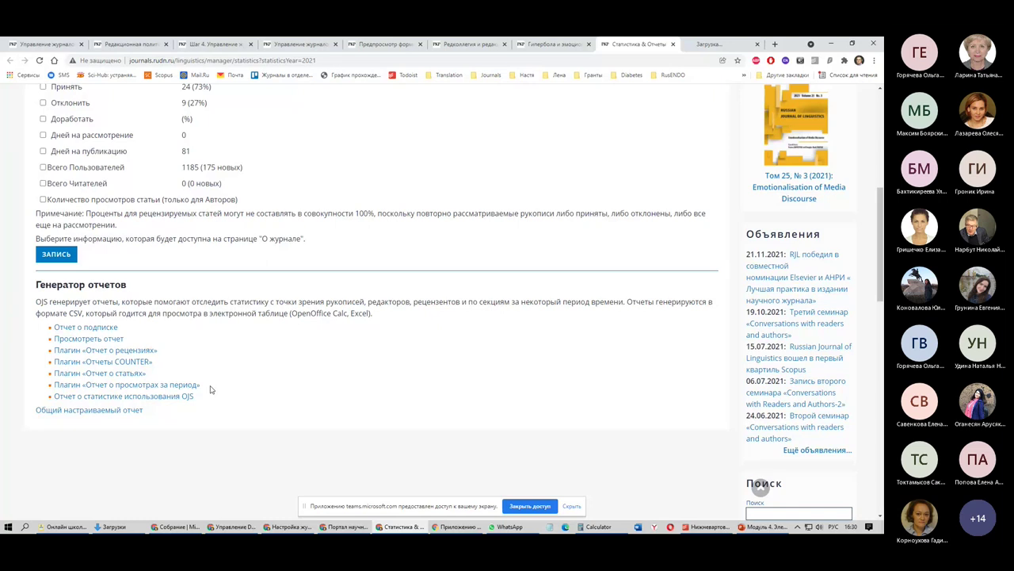
{"action": "scroll", "coordinate": [211, 390], "scroll_direction": "down", "scroll_amount": 1}
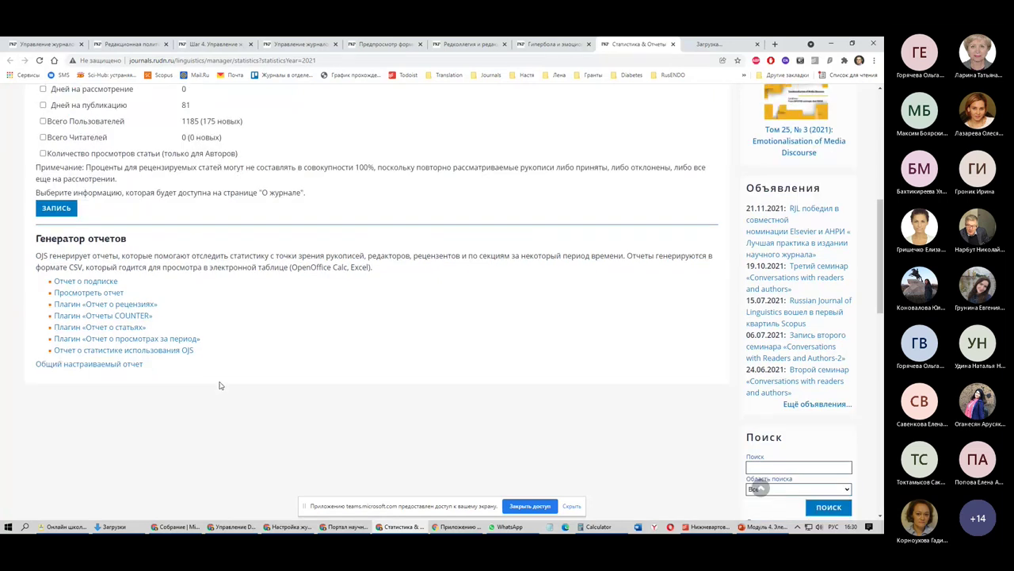
{"action": "left_click_drag", "start_coordinate": [209, 355], "coordinate": [44, 393]}
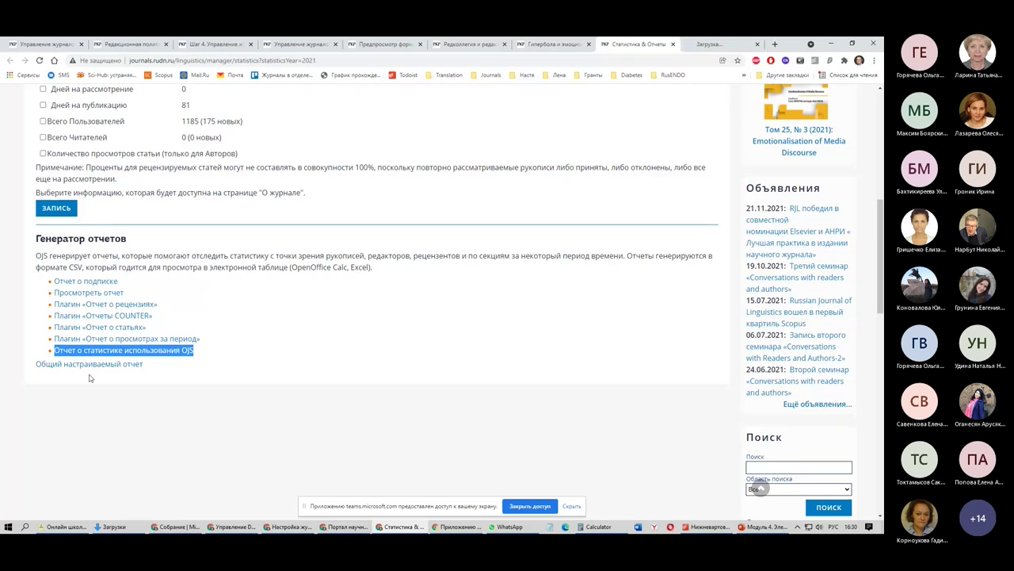
{"action": "scroll", "coordinate": [142, 387], "scroll_direction": "up", "scroll_amount": 3}
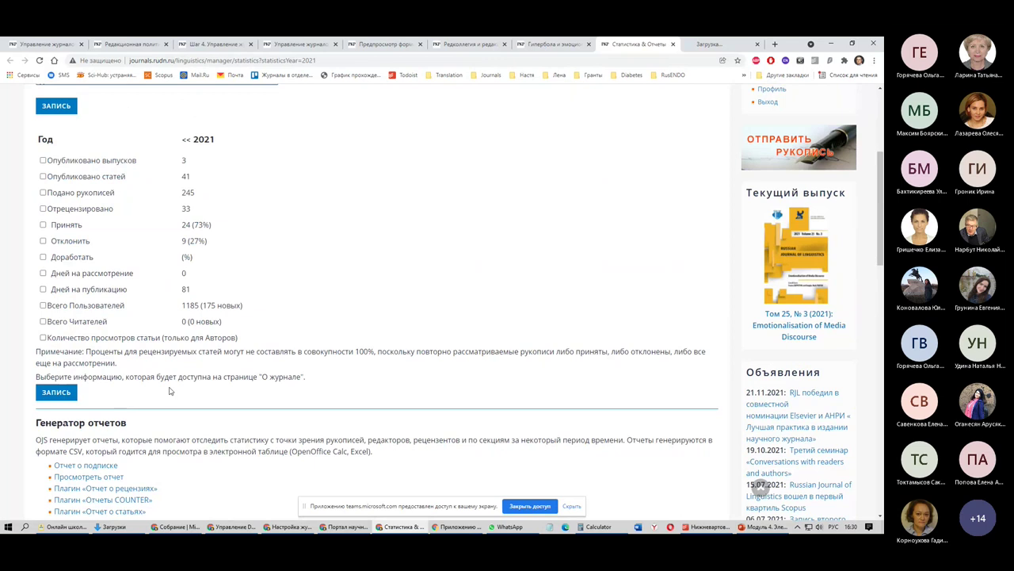
{"action": "scroll", "coordinate": [169, 391], "scroll_direction": "up", "scroll_amount": 1}
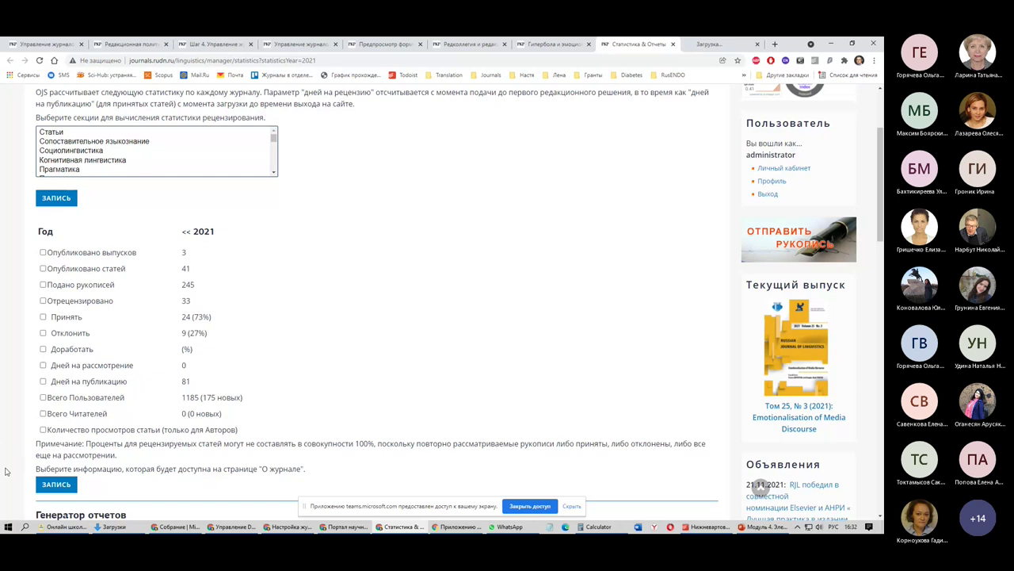
Tick "Опубликовано выпусков" and "Опубликовано статей", switch the statistics year to 2020 and tick both again
{"action": "left_click", "coordinate": [43, 252]}
{"action": "left_click", "coordinate": [44, 269]}
{"action": "left_click", "coordinate": [187, 233]}
{"action": "left_click", "coordinate": [43, 253]}
{"action": "left_click", "coordinate": [44, 269]}
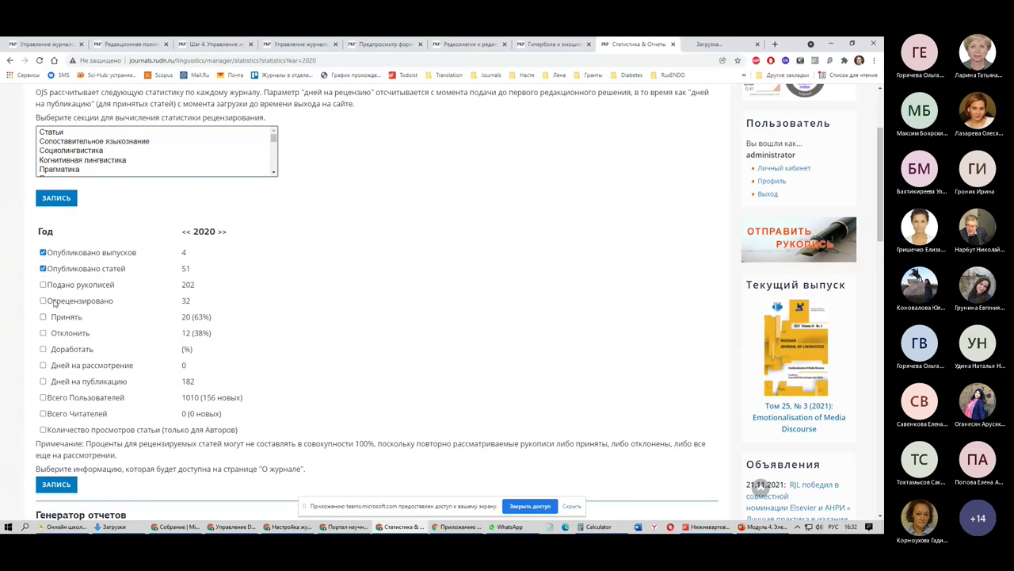
Tick "Подано рукописей" for 2020 and point out the year and the "Отрецензировано" figure
{"action": "left_click", "coordinate": [43, 284]}
{"action": "double_click", "coordinate": [214, 230]}
{"action": "left_click_drag", "start_coordinate": [193, 306], "coordinate": [185, 303]}
{"action": "double_click", "coordinate": [200, 231]}
{"action": "double_click", "coordinate": [187, 300]}
Tick "Принять" and "Отклонить" in the 2020 statistics and point out their figures
{"action": "left_click", "coordinate": [43, 318]}
{"action": "left_click", "coordinate": [43, 333]}
{"action": "double_click", "coordinate": [185, 316]}
{"action": "double_click", "coordinate": [185, 333]}
{"action": "left_click_drag", "start_coordinate": [215, 328], "coordinate": [186, 333]}
Tick "Доработать" and "Дней на рассмотрение" in the 2020 statistics and point out their values
{"action": "left_click", "coordinate": [44, 349]}
{"action": "left_click_drag", "start_coordinate": [194, 230], "coordinate": [217, 230]}
{"action": "left_click_drag", "start_coordinate": [192, 350], "coordinate": [182, 352]}
{"action": "left_click", "coordinate": [43, 365]}
{"action": "double_click", "coordinate": [184, 365]}
Switch the statistics back to 2021 and check the review days, publication days and submitted manuscripts figures
{"action": "left_click", "coordinate": [222, 232]}
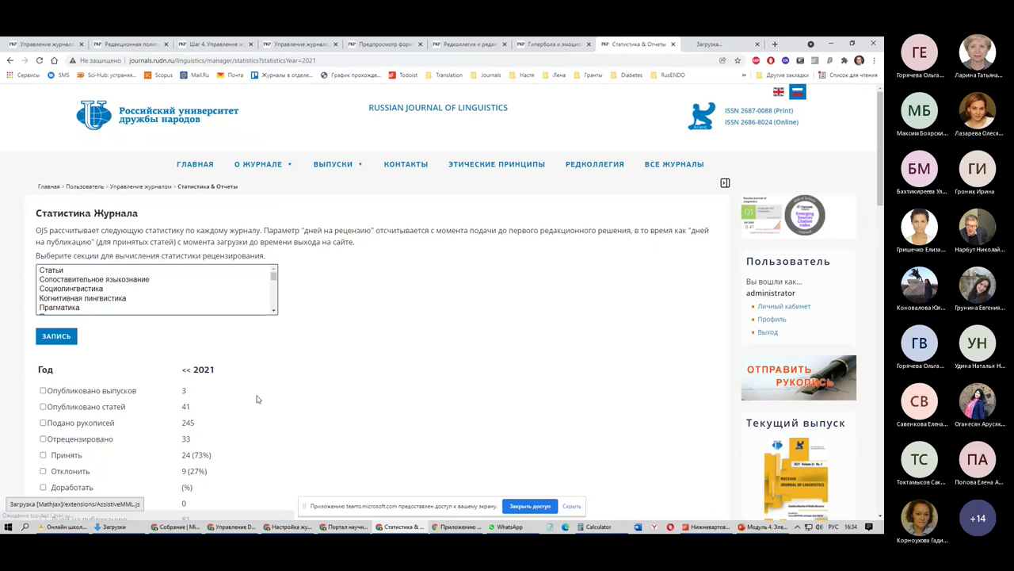
{"action": "scroll", "coordinate": [257, 398], "scroll_direction": "down", "scroll_amount": 2}
{"action": "double_click", "coordinate": [183, 364]}
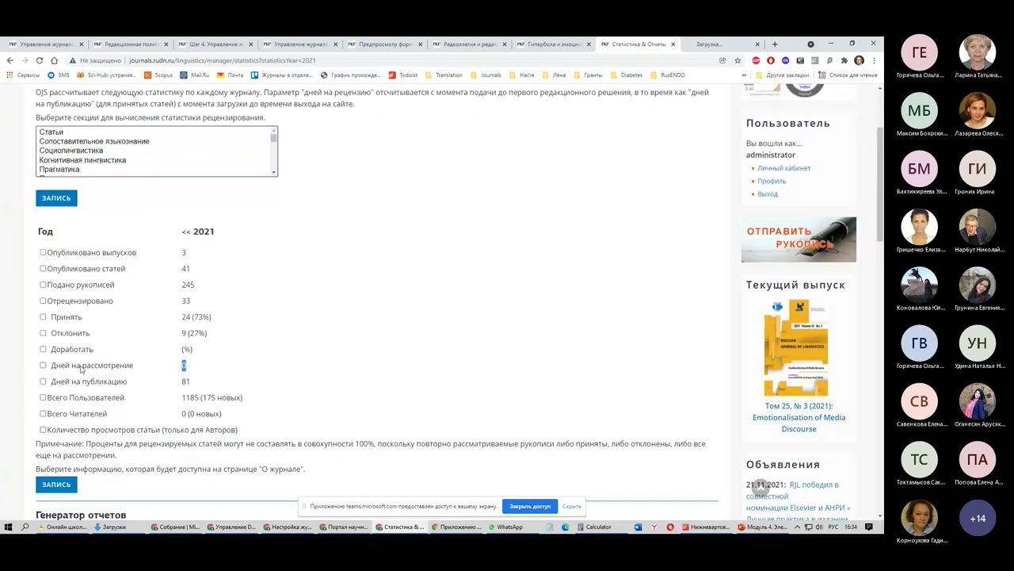
{"action": "left_click_drag", "start_coordinate": [217, 233], "coordinate": [194, 231]}
{"action": "left_click_drag", "start_coordinate": [193, 381], "coordinate": [179, 396]}
{"action": "left_click", "coordinate": [194, 282]}
{"action": "double_click", "coordinate": [190, 284]}
Point out the 2021 user and reader totals, and tick "Количество просмотров статьи (только для Авторов)"
{"action": "left_click_drag", "start_coordinate": [48, 398], "coordinate": [123, 400]}
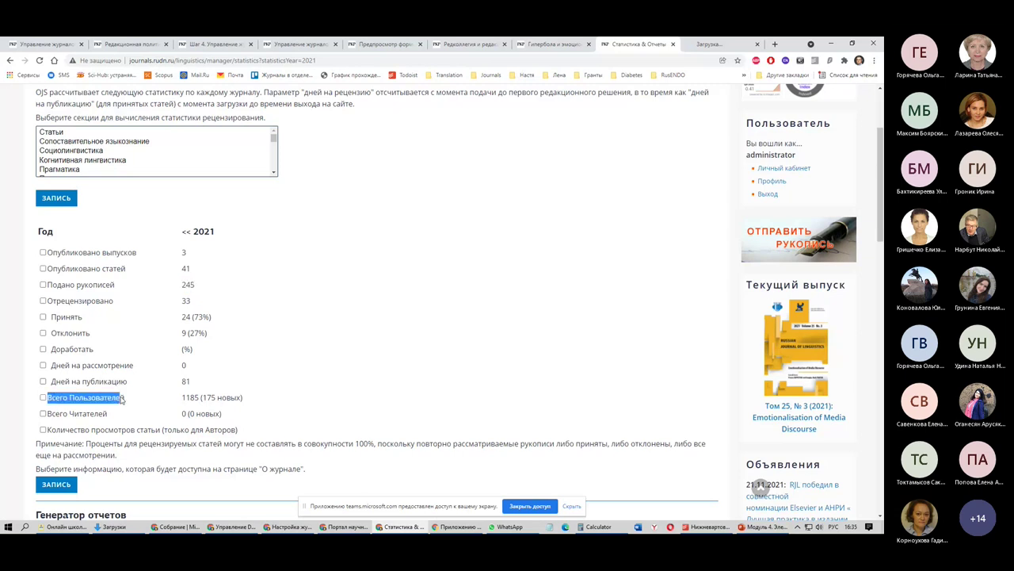
{"action": "double_click", "coordinate": [190, 398]}
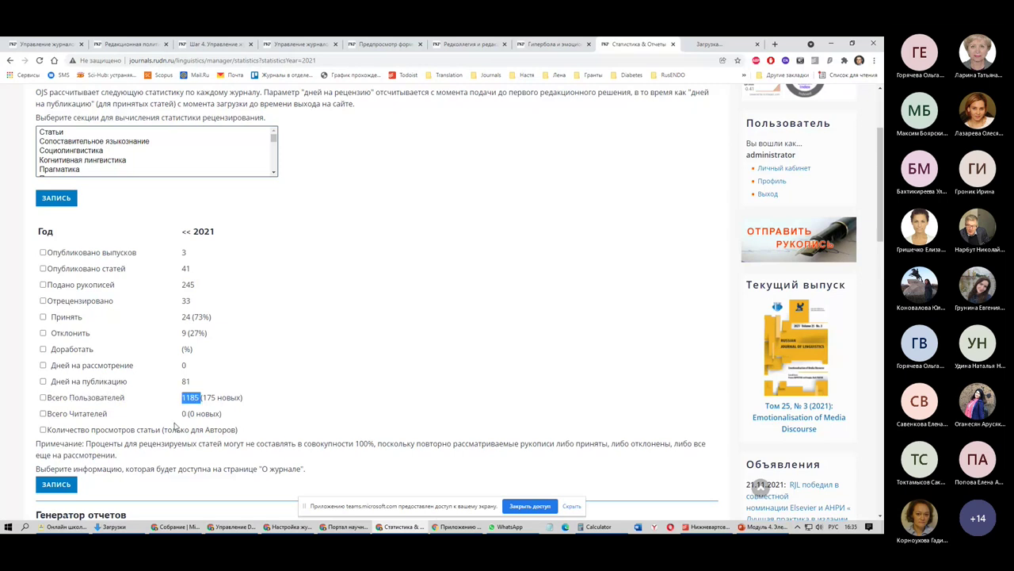
{"action": "left_click", "coordinate": [219, 396]}
{"action": "left_click_drag", "start_coordinate": [241, 397], "coordinate": [202, 398]}
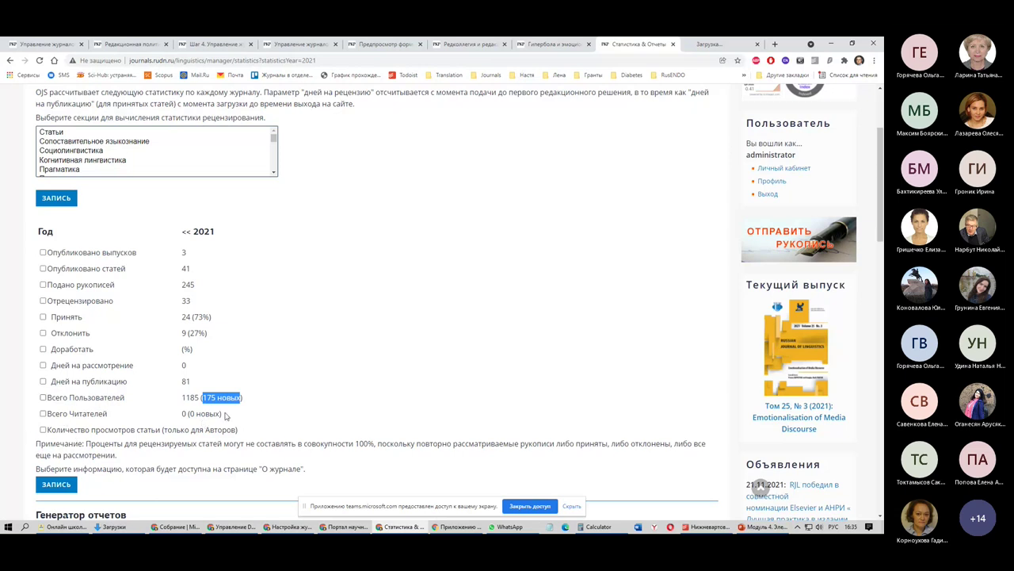
{"action": "left_click_drag", "start_coordinate": [223, 413], "coordinate": [181, 414]}
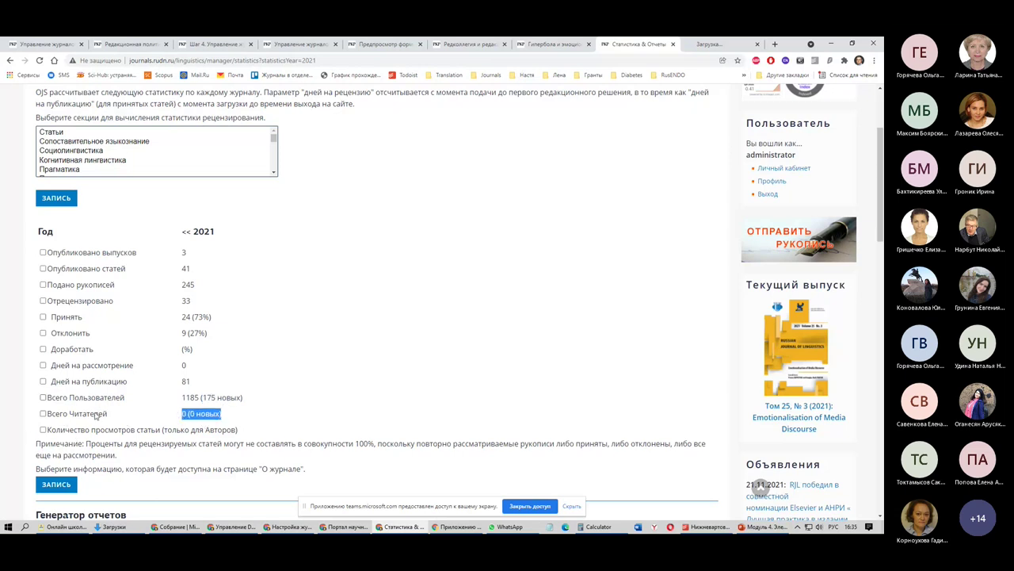
{"action": "left_click", "coordinate": [43, 429]}
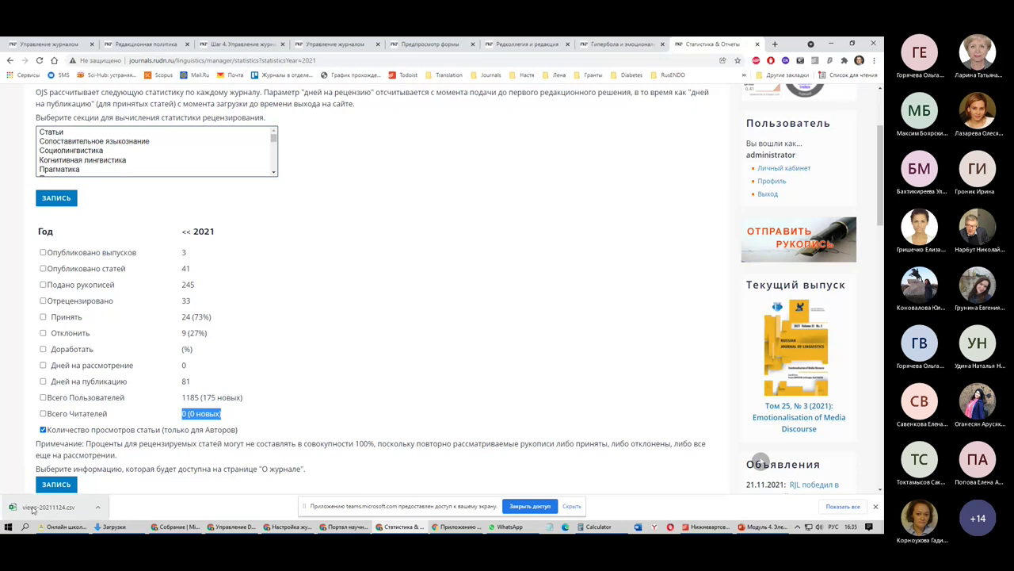
Locate "Просмотреть отчет" in the report generator list and open its downloaded file views-20211124.csv in Excel
{"action": "scroll", "coordinate": [172, 411], "scroll_direction": "down", "scroll_amount": 1}
{"action": "scroll", "coordinate": [172, 411], "scroll_direction": "down", "scroll_amount": 3}
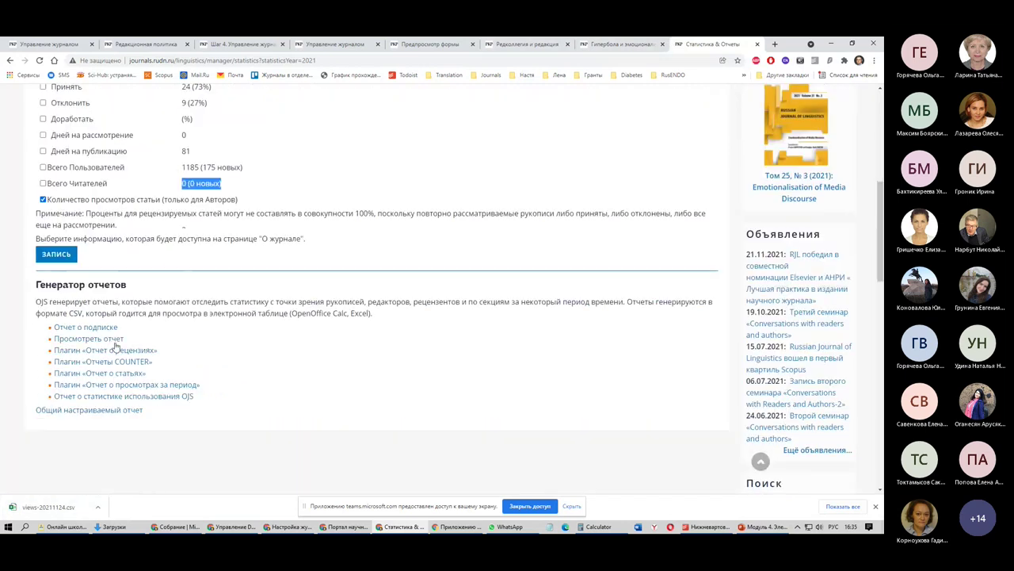
{"action": "left_click", "coordinate": [31, 508]}
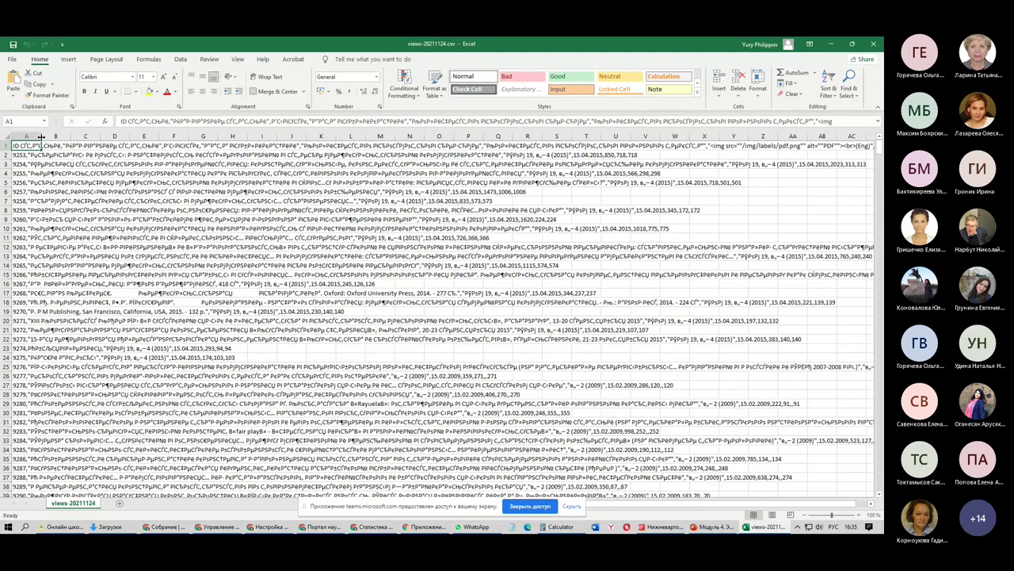
{"action": "left_click", "coordinate": [13, 59]}
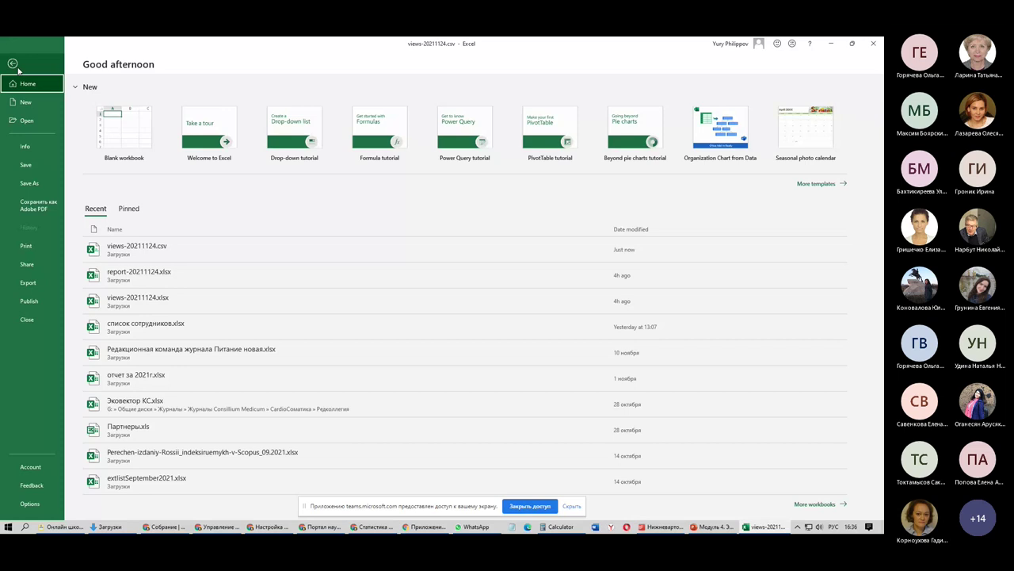
{"action": "left_click", "coordinate": [14, 63]}
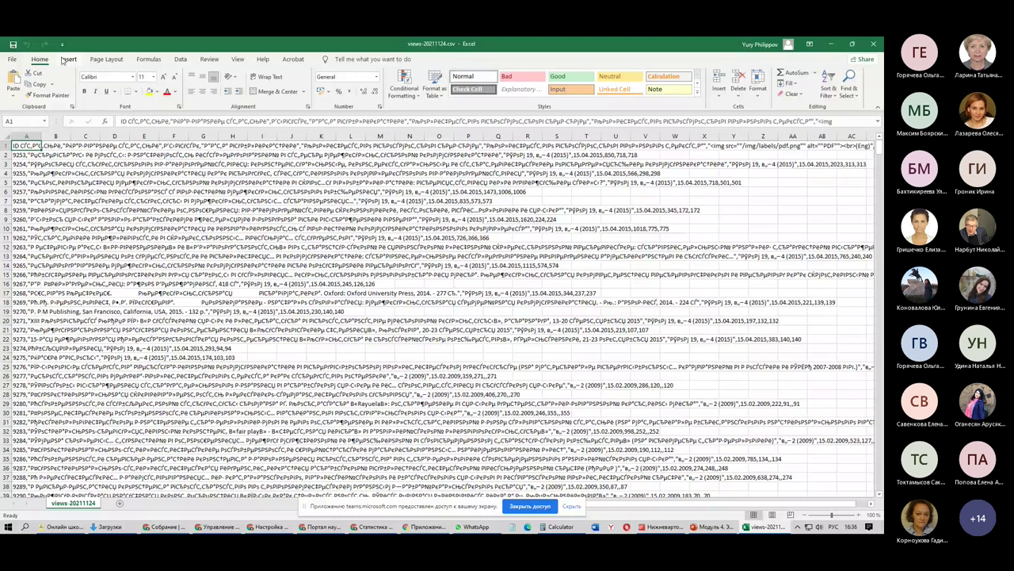
{"action": "left_click", "coordinate": [68, 60]}
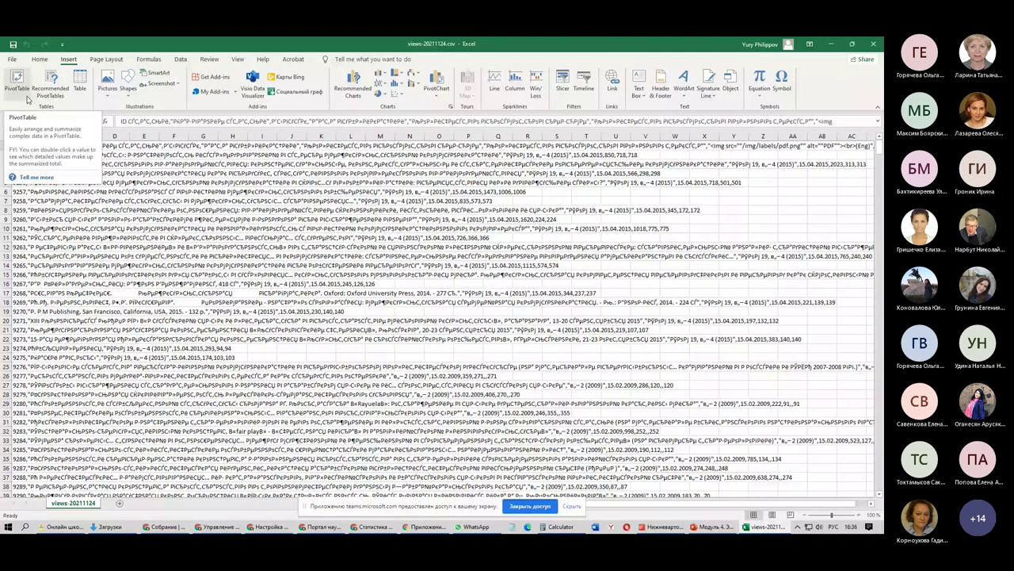
Switch to Chrome, search for "google таблицы" in a new tab and open a new blank Google Sheets spreadsheet
{"action": "key", "text": "alt+Tab"}
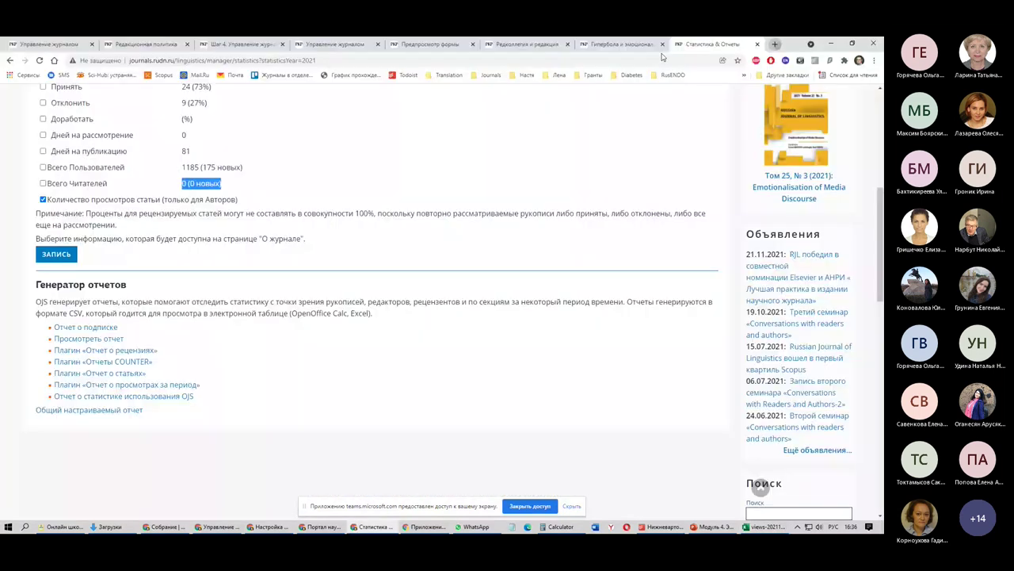
{"action": "key", "text": "ctrl+t"}
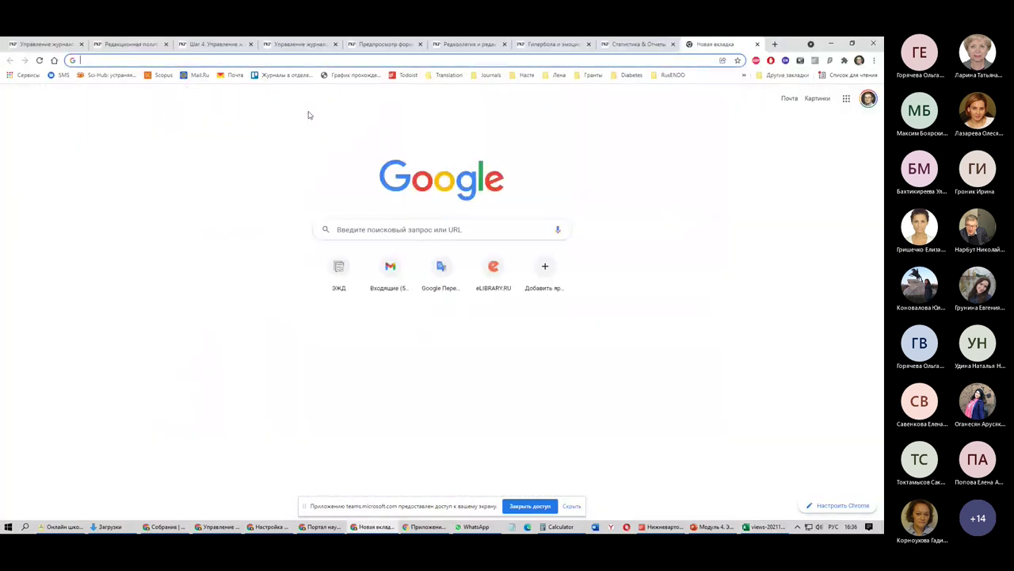
{"action": "key", "text": "alt+shift"}
{"action": "type", "text": "google тб"}
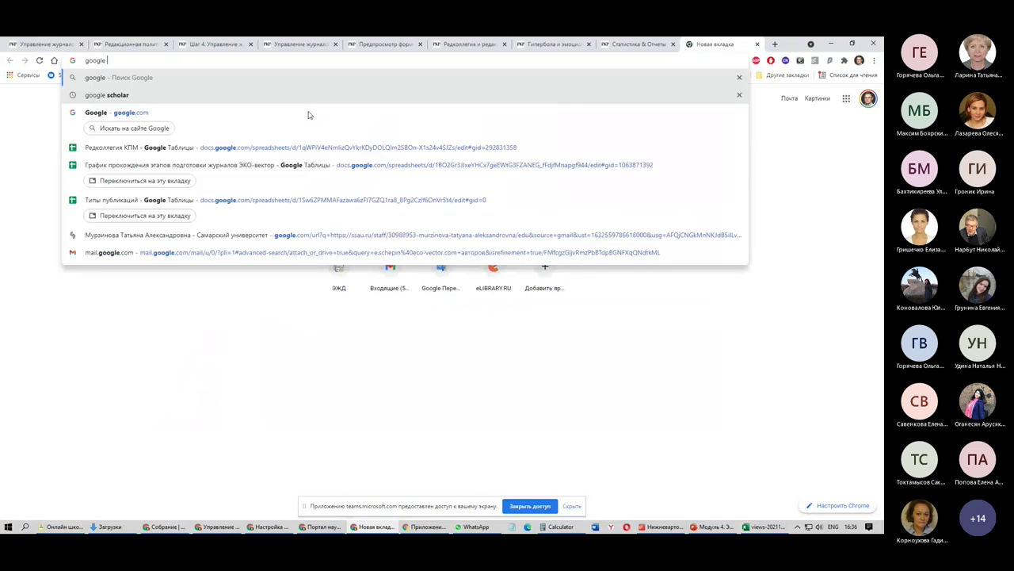
{"action": "key", "text": "alt+shift"}
{"action": "type", "text": "тб"}
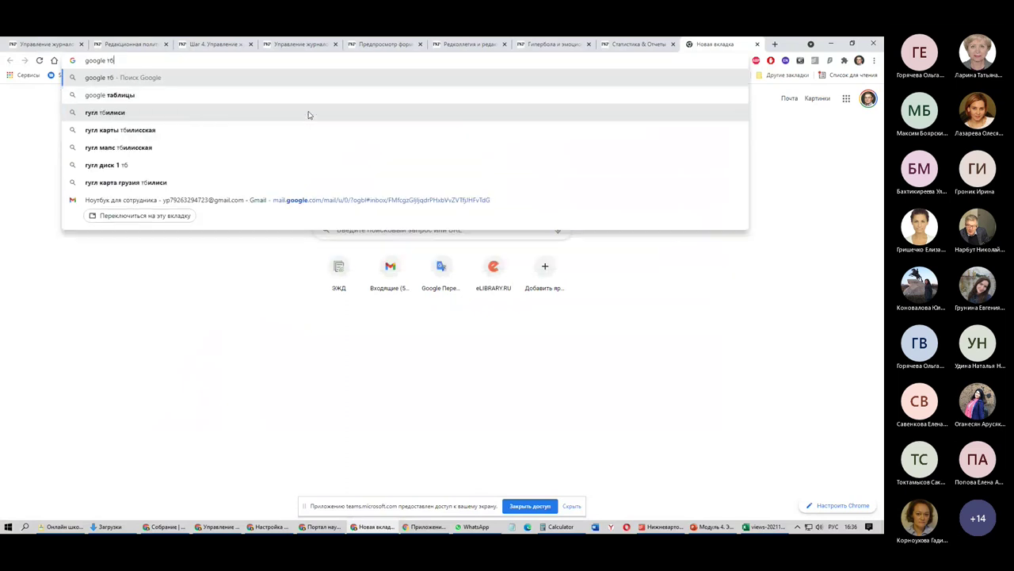
{"action": "key", "text": "BackSpace"}
{"action": "type", "text": "а"}
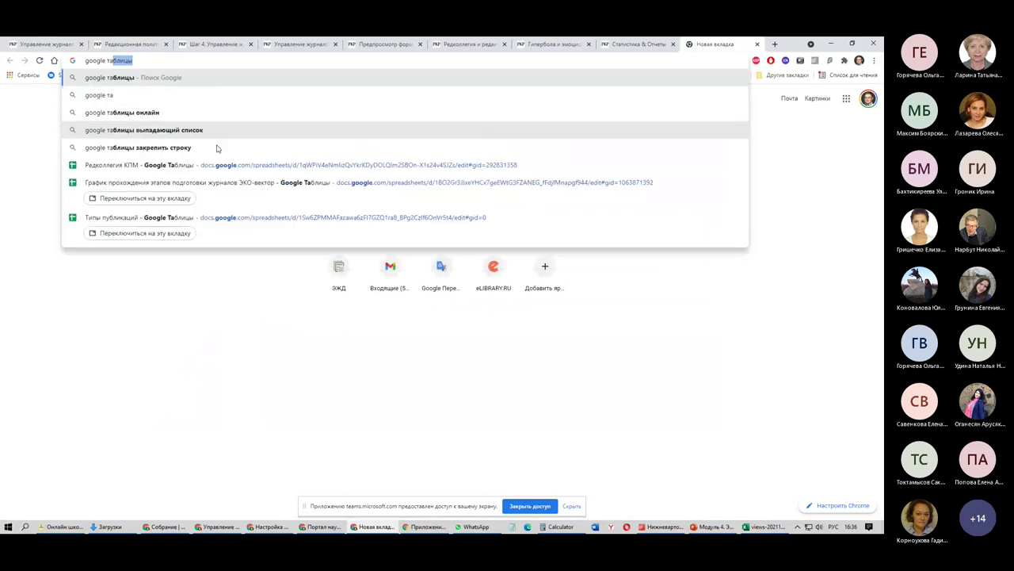
{"action": "left_click", "coordinate": [144, 78]}
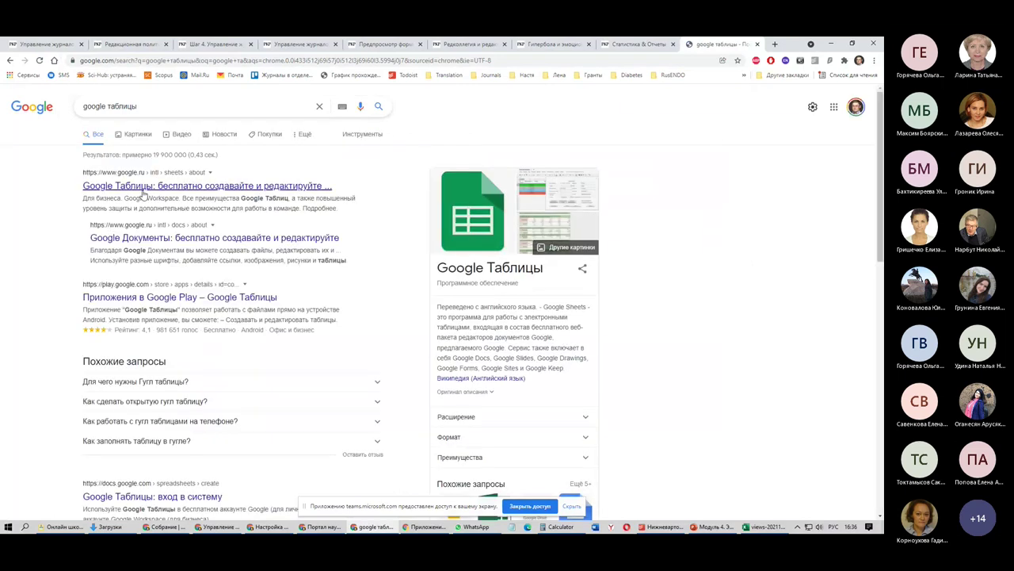
{"action": "scroll", "coordinate": [140, 299], "scroll_direction": "down", "scroll_amount": 3}
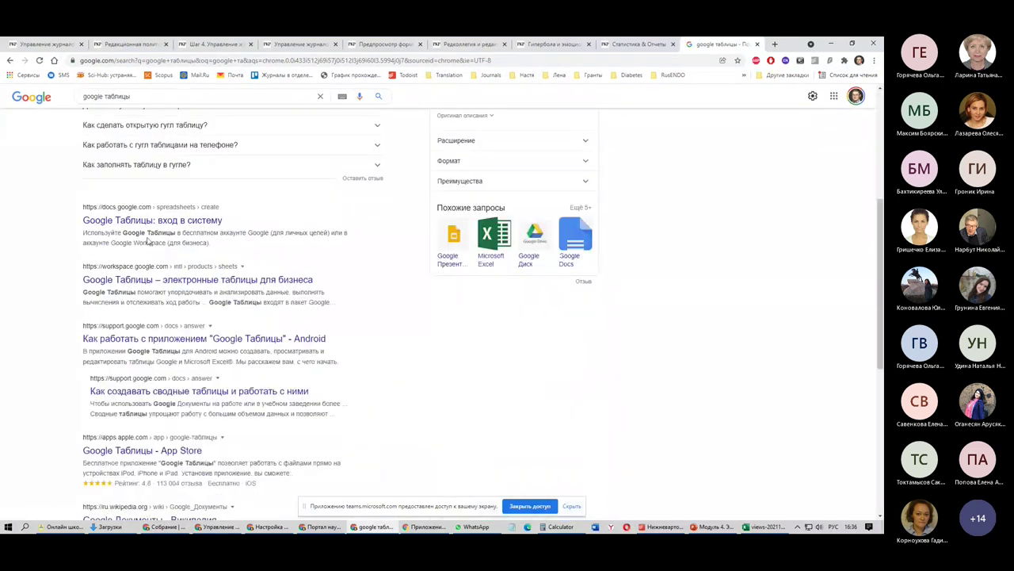
{"action": "left_click", "coordinate": [333, 224]}
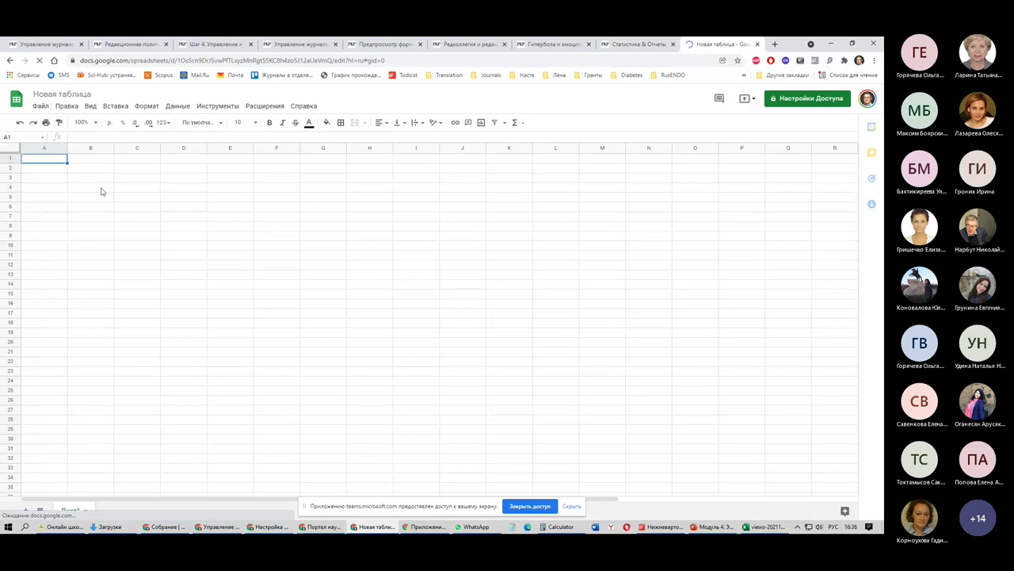
Import views-20211124.csv from the computer's downloads, replacing the spreadsheet, with automatic separator detection and text conversion enabled
{"action": "left_click", "coordinate": [41, 106]}
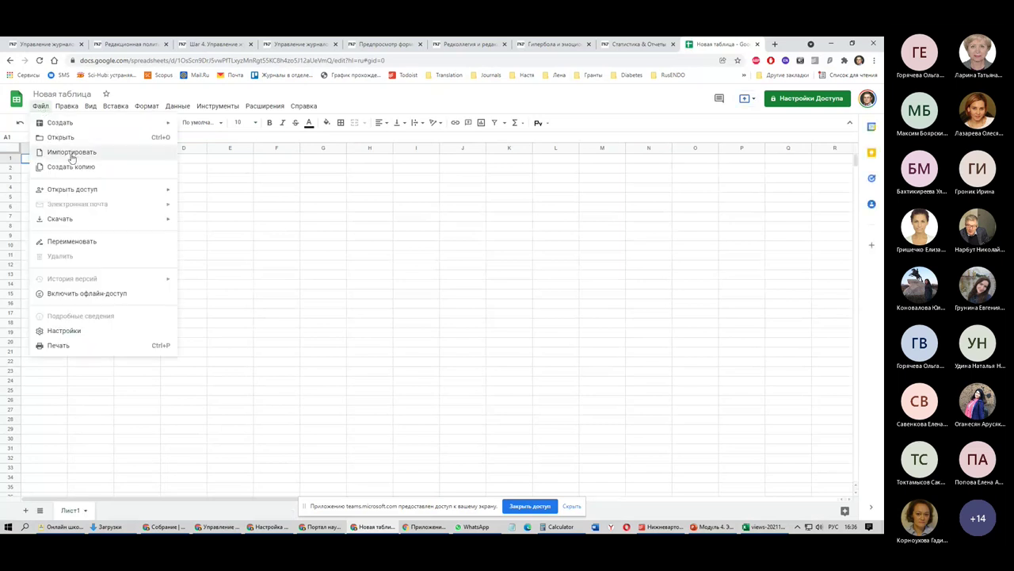
{"action": "left_click", "coordinate": [98, 152]}
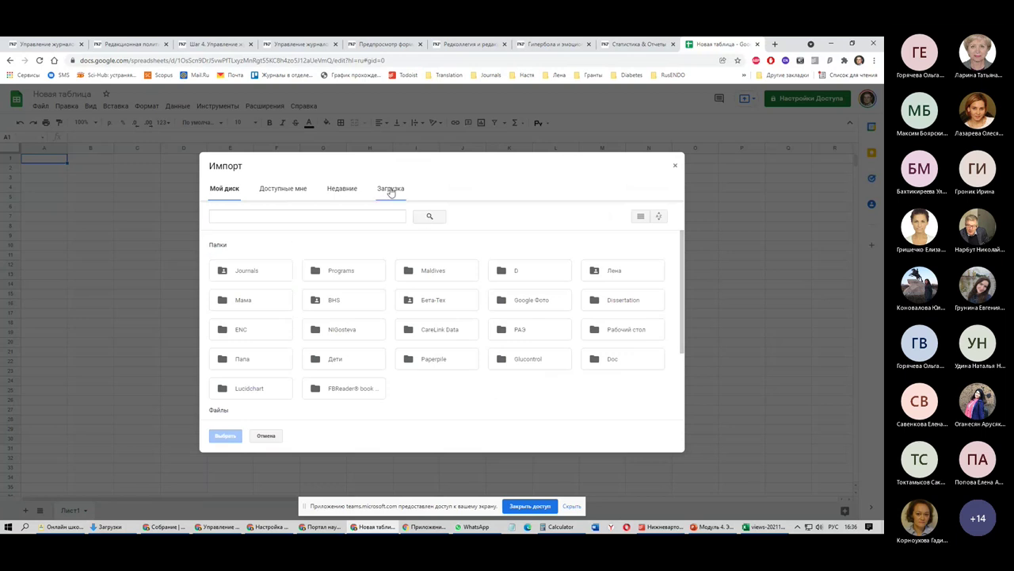
{"action": "left_click", "coordinate": [391, 191]}
{"action": "left_click", "coordinate": [428, 326]}
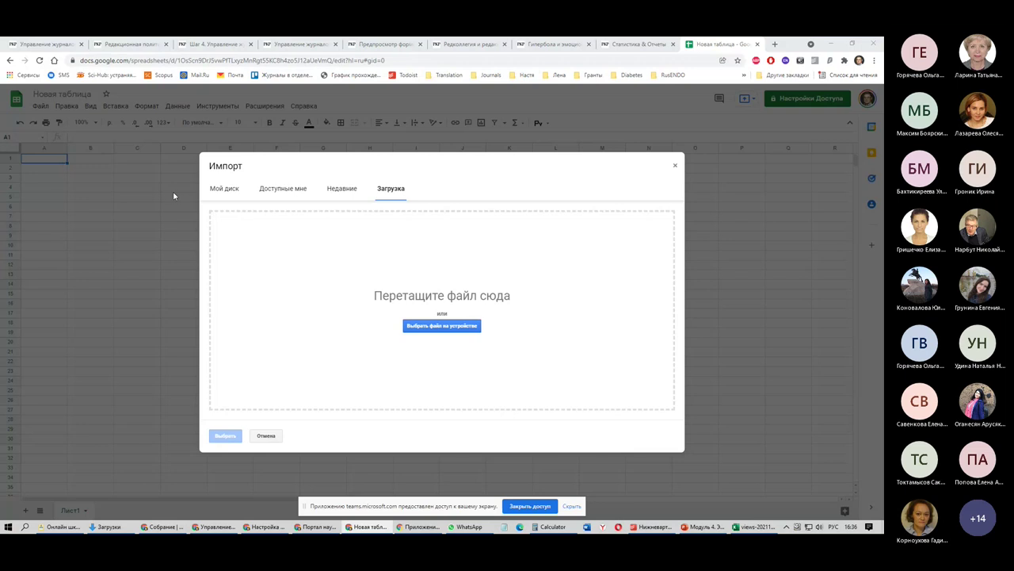
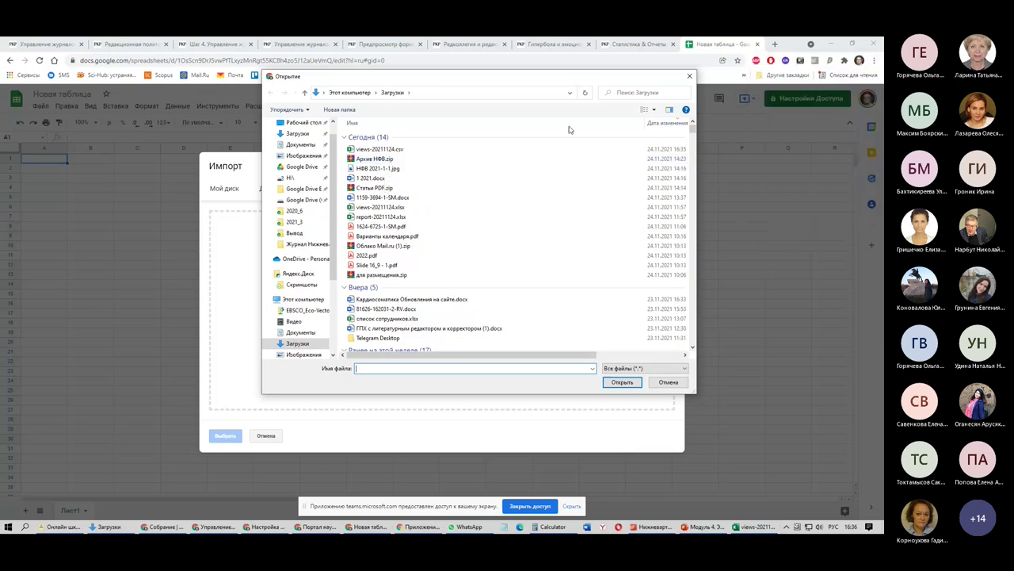
{"action": "left_click", "coordinate": [378, 151]}
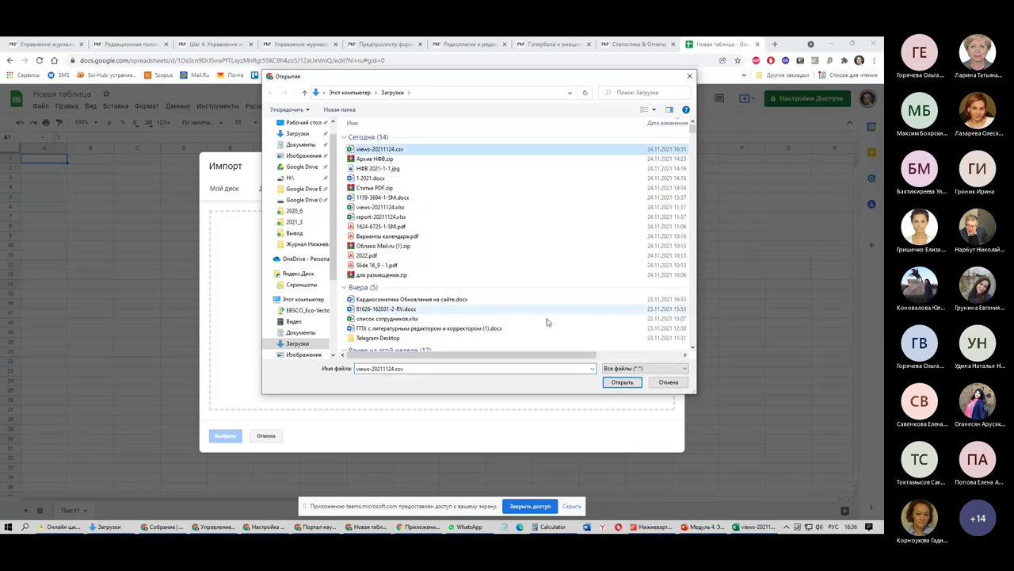
{"action": "left_click", "coordinate": [622, 382]}
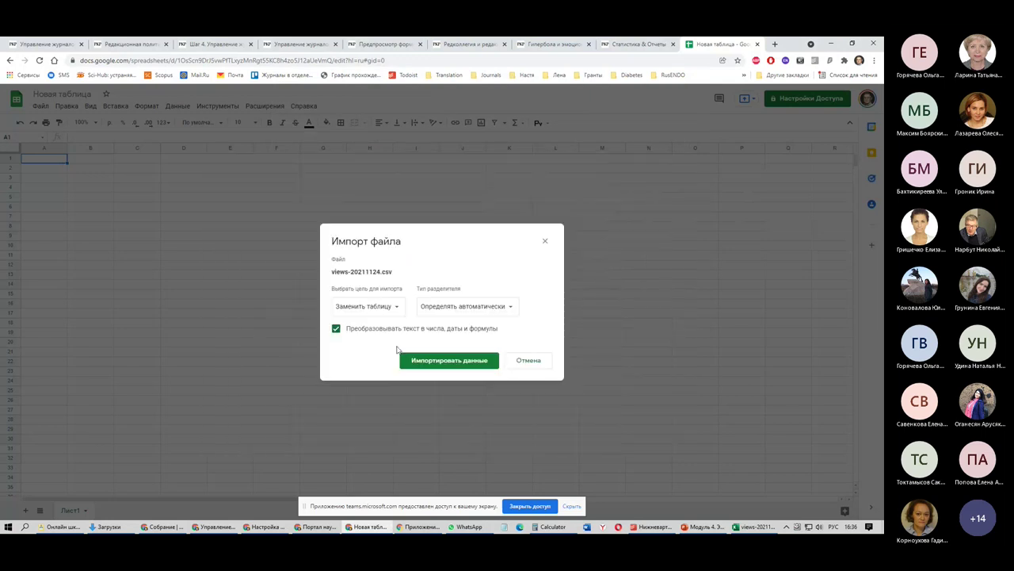
{"action": "left_click", "coordinate": [446, 361]}
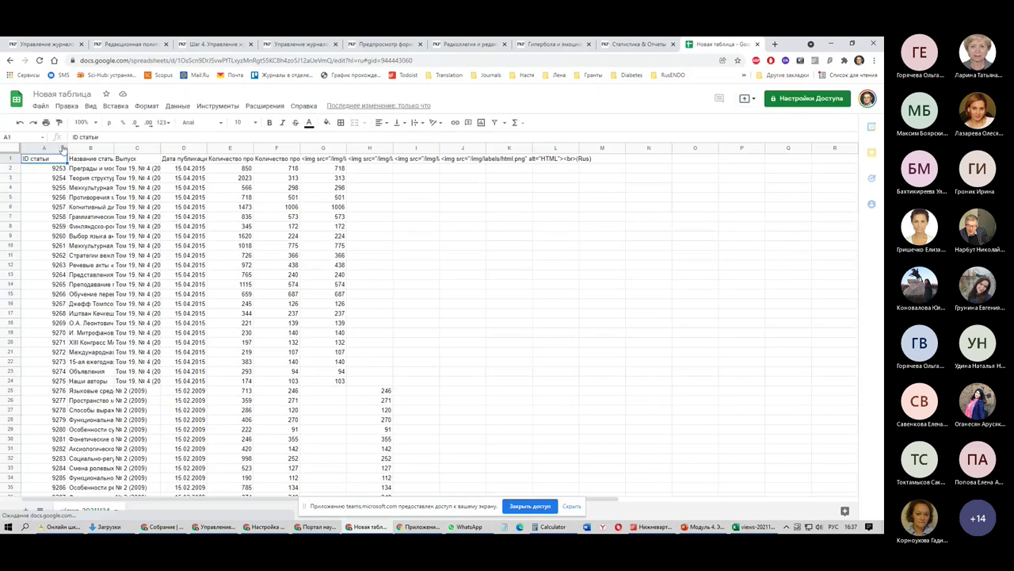
Widen the "Название статьи" column and point out the article ID, issue and publication date columns
{"action": "left_click", "coordinate": [45, 148]}
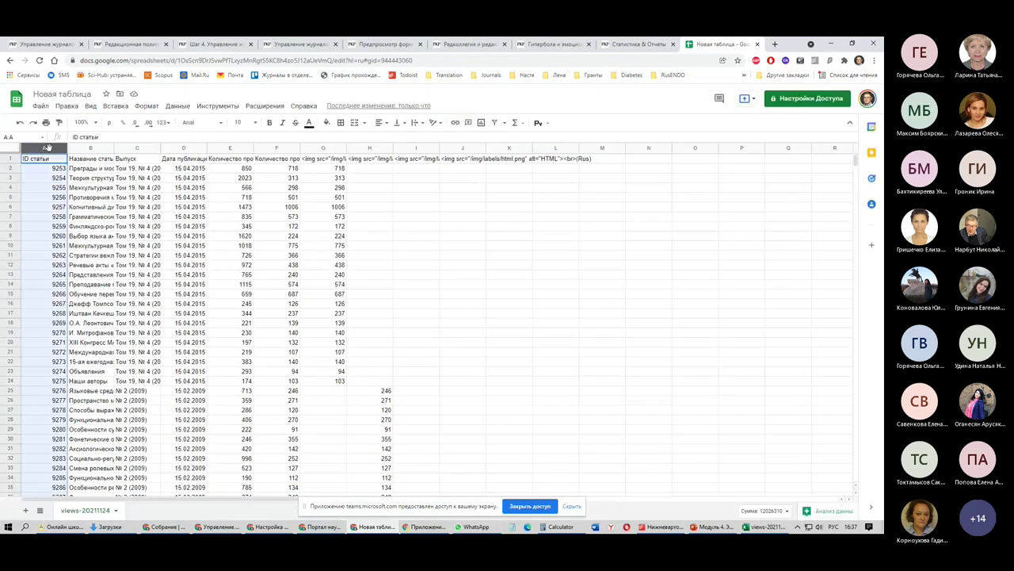
{"action": "left_click", "coordinate": [89, 148]}
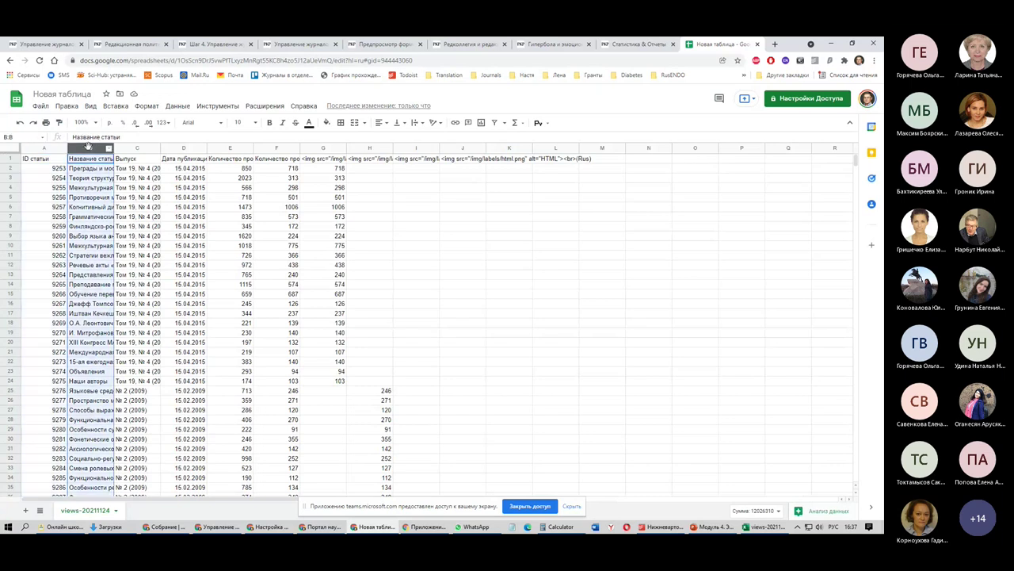
{"action": "left_click_drag", "start_coordinate": [87, 148], "coordinate": [188, 147]}
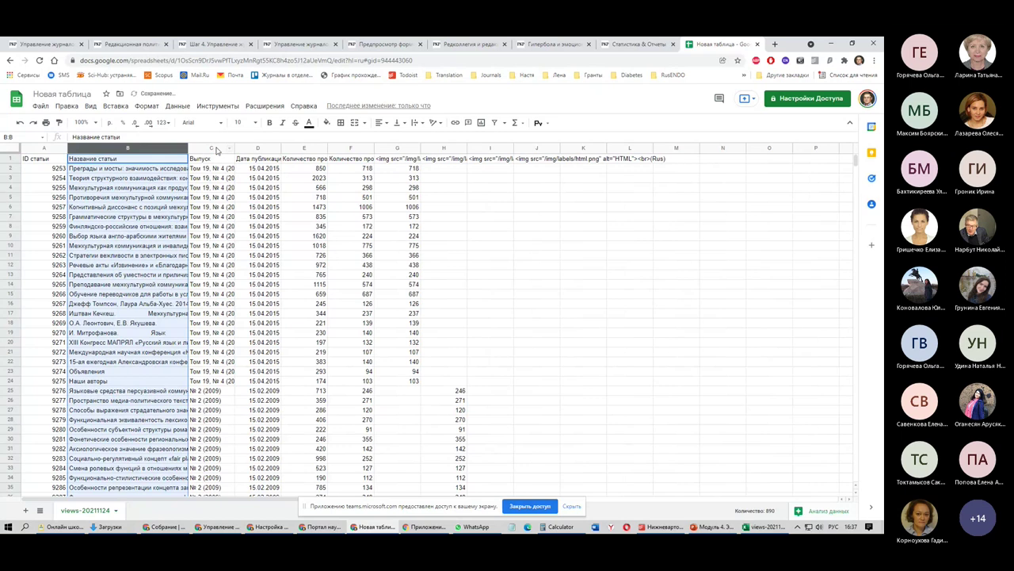
{"action": "left_click", "coordinate": [216, 149]}
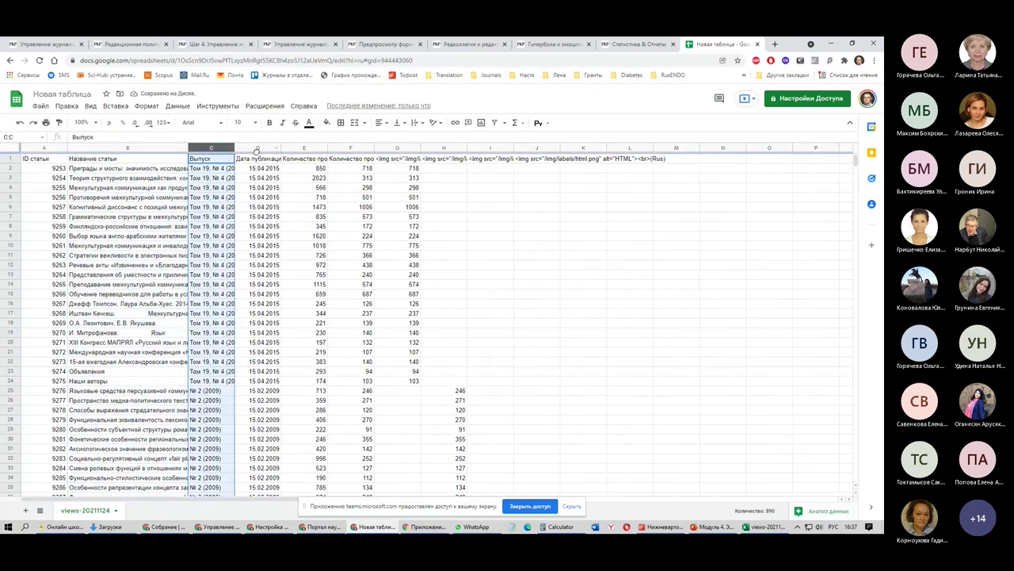
{"action": "left_click", "coordinate": [255, 149]}
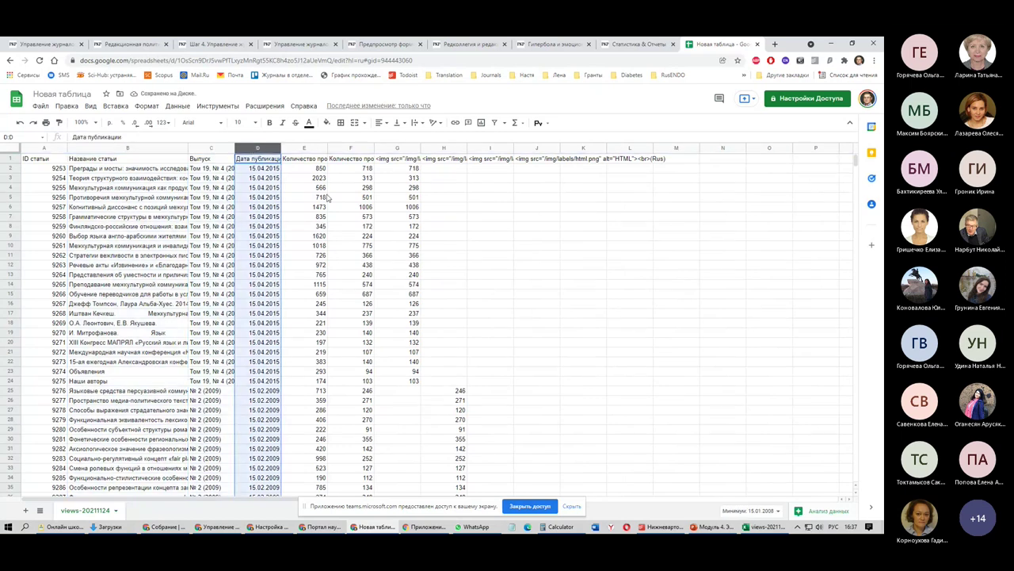
Fit the widths of the "Количество просмотров резюме" and "Количество просмотров полного текста" columns to their headers
{"action": "left_click", "coordinate": [323, 149]}
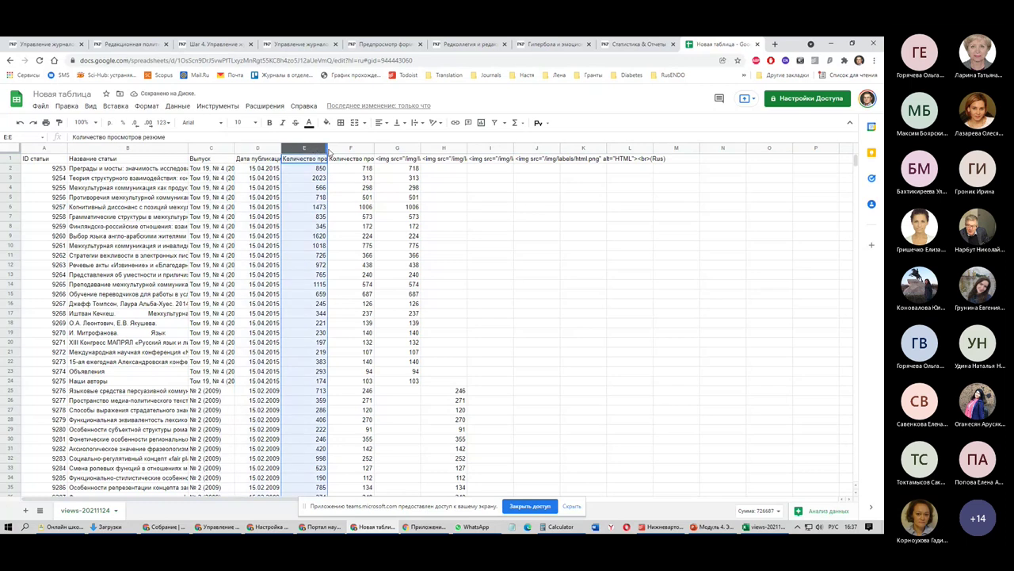
{"action": "left_click_drag", "start_coordinate": [328, 150], "coordinate": [327, 149]}
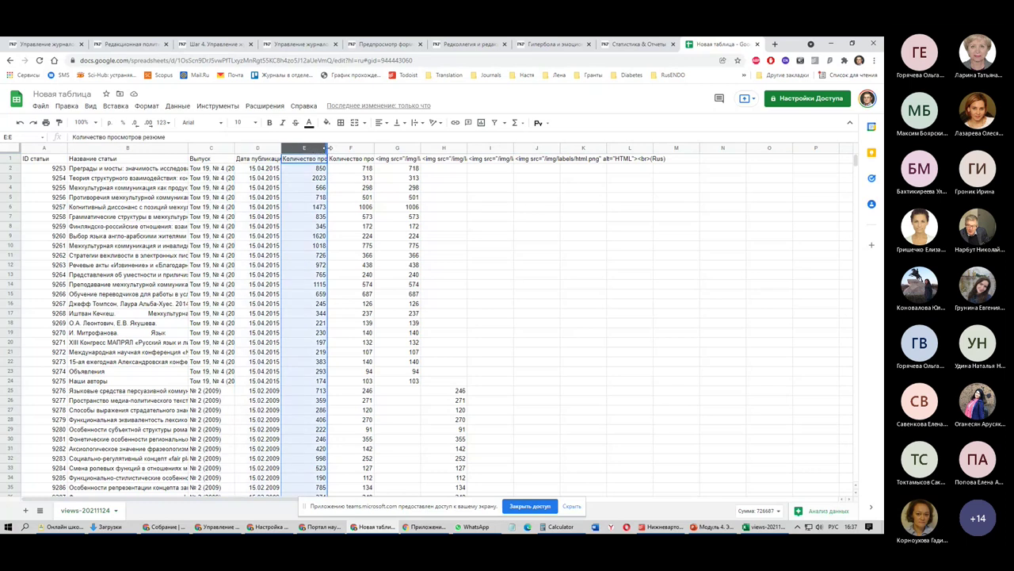
{"action": "double_click", "coordinate": [327, 149]}
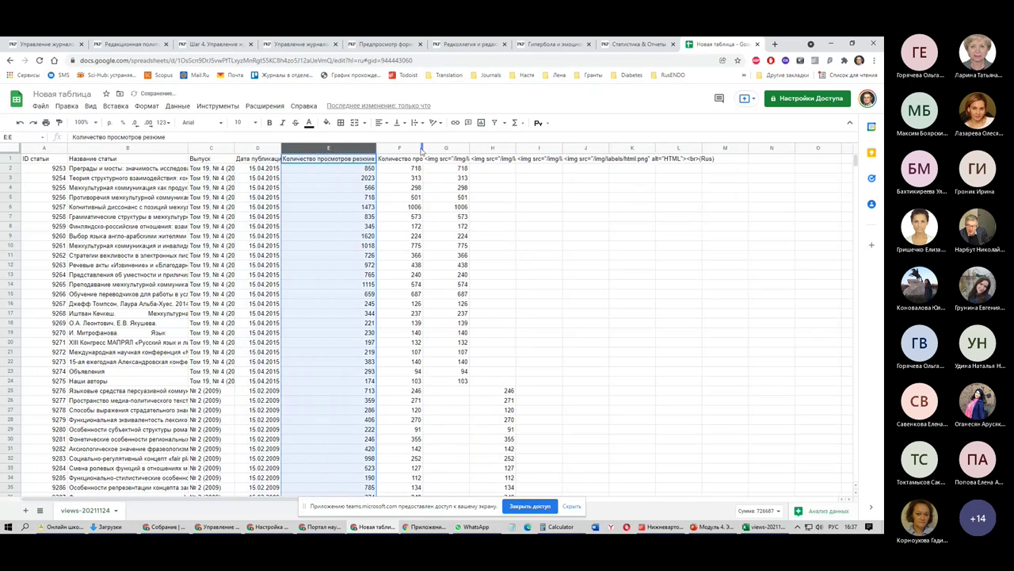
{"action": "double_click", "coordinate": [423, 149]}
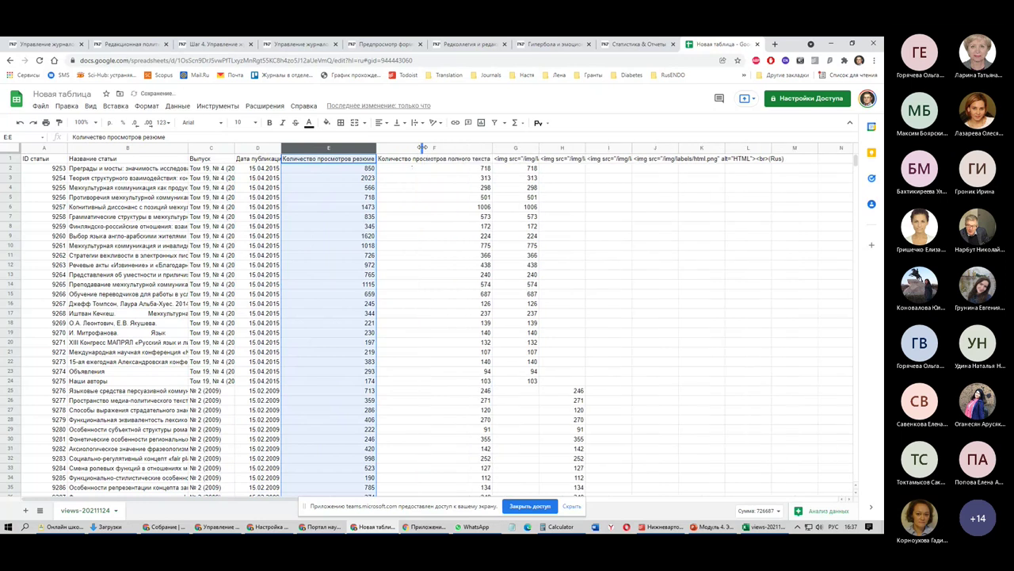
Point out the abstract views, full-text views, PDF (Eng) and PDF (Rus) columns
{"action": "left_click", "coordinate": [365, 179]}
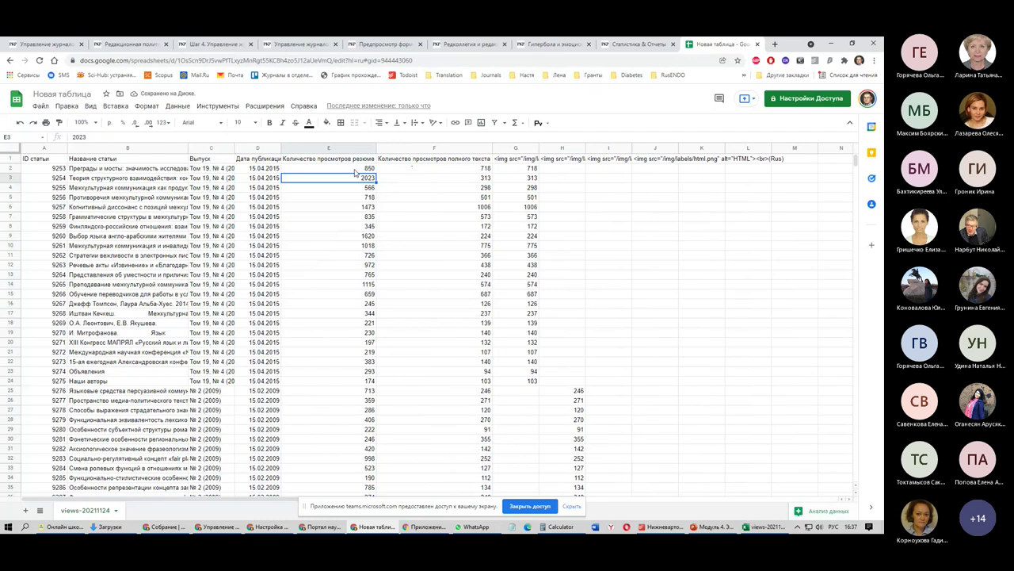
{"action": "left_click", "coordinate": [435, 149]}
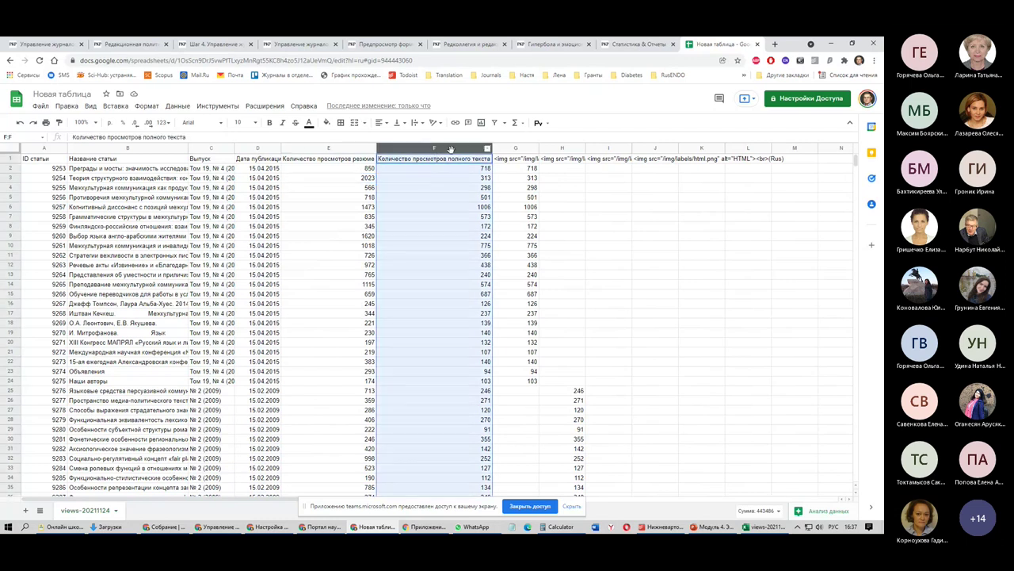
{"action": "left_click", "coordinate": [517, 149]}
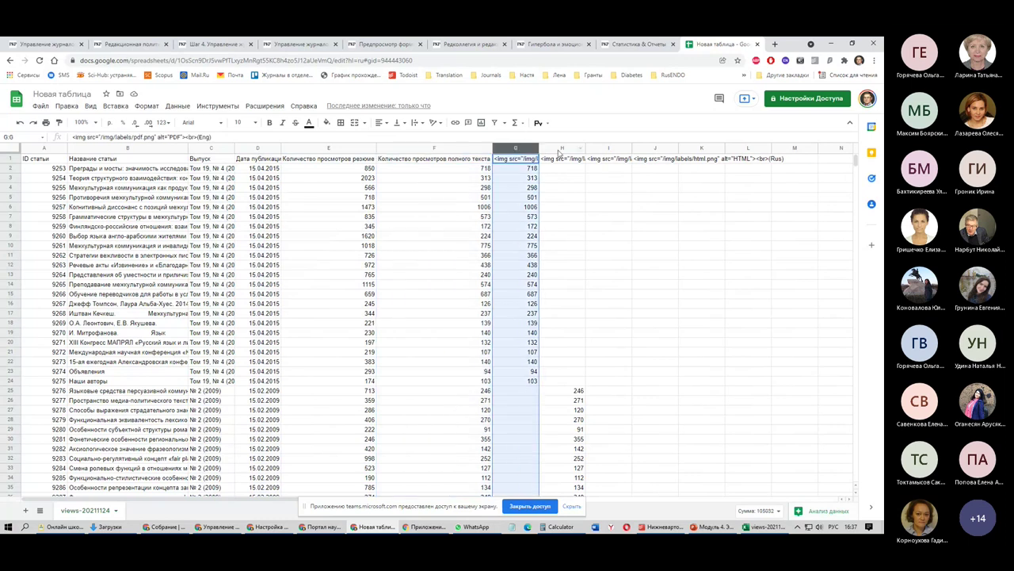
{"action": "left_click", "coordinate": [560, 149]}
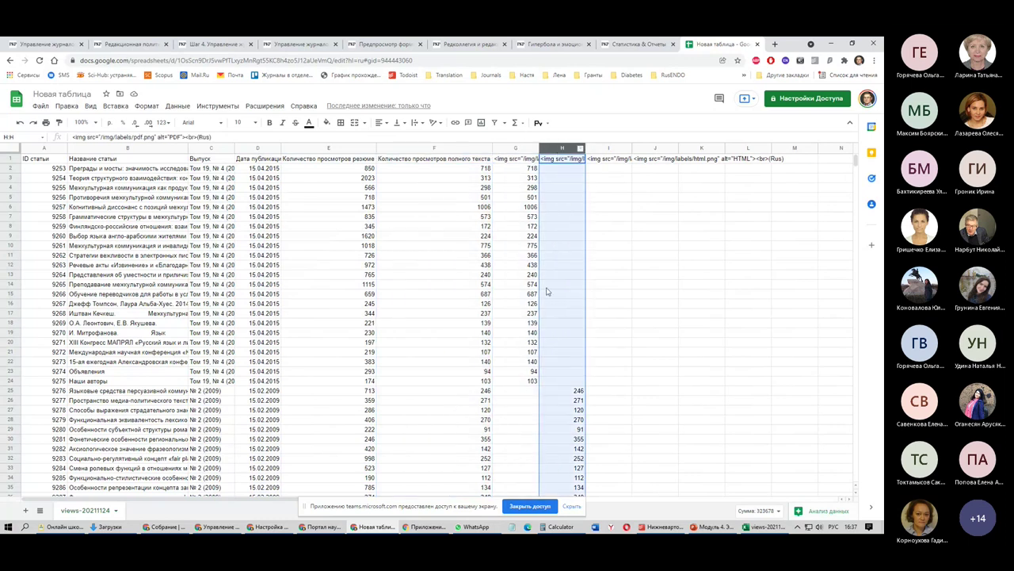
Insert a СУММ formula for the range E891:I891 in cell J891, in the row below the last article
{"action": "scroll", "coordinate": [564, 298], "scroll_direction": "down", "scroll_amount": 3}
{"action": "scroll", "coordinate": [565, 298], "scroll_direction": "down", "scroll_amount": 20}
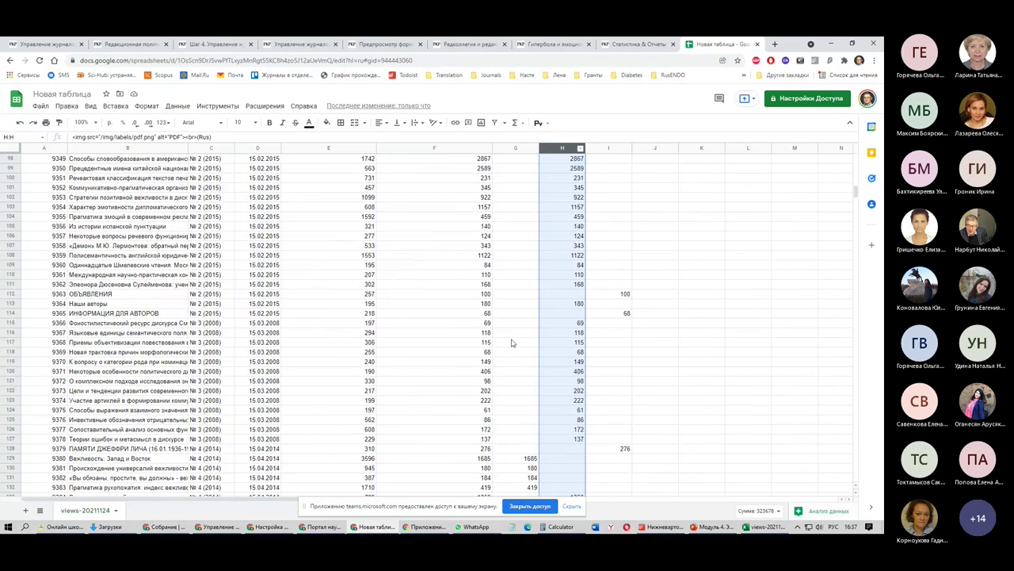
{"action": "scroll", "coordinate": [512, 343], "scroll_direction": "down", "scroll_amount": 20}
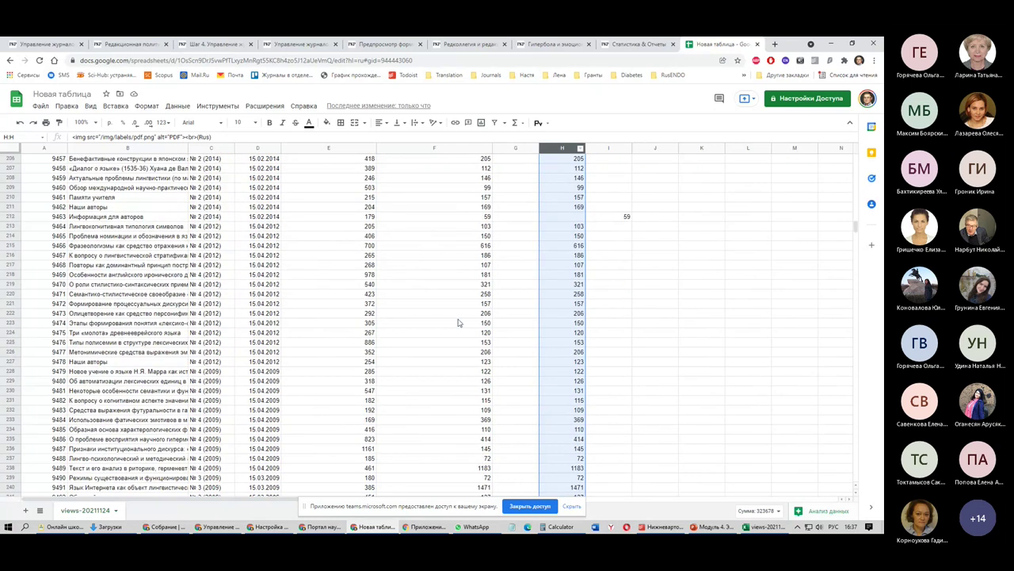
{"action": "scroll", "coordinate": [504, 296], "scroll_direction": "down", "scroll_amount": 15}
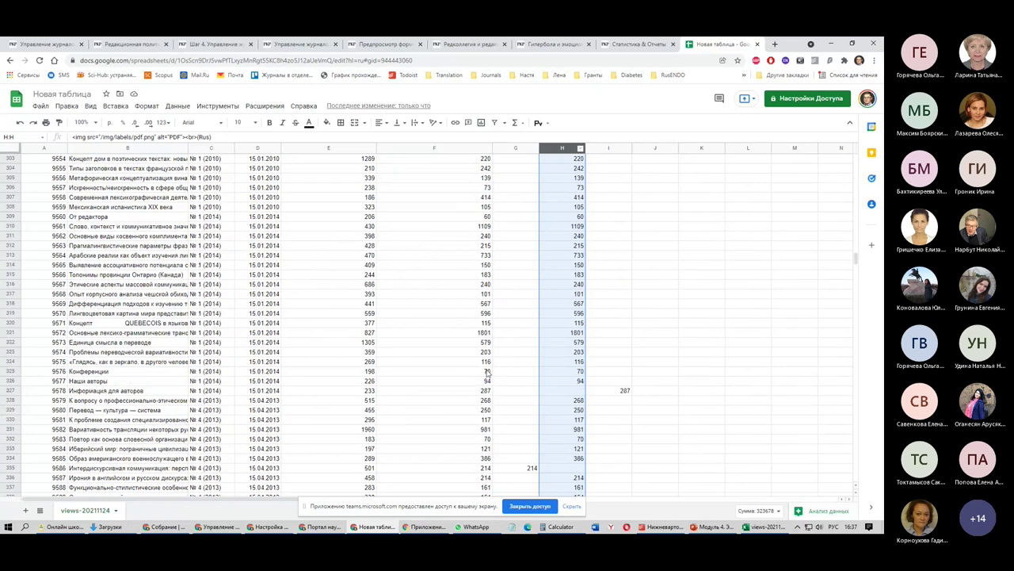
{"action": "scroll", "coordinate": [489, 375], "scroll_direction": "down", "scroll_amount": 15}
{"action": "scroll", "coordinate": [492, 375], "scroll_direction": "down", "scroll_amount": 8}
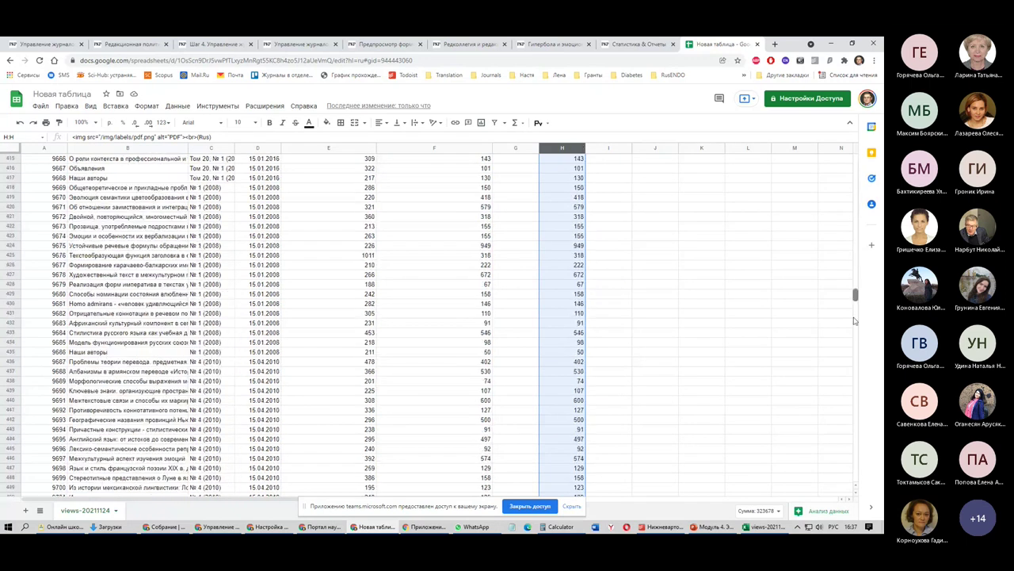
{"action": "left_click_drag", "start_coordinate": [855, 297], "coordinate": [860, 436]}
{"action": "scroll", "coordinate": [458, 407], "scroll_direction": "down", "scroll_amount": 6}
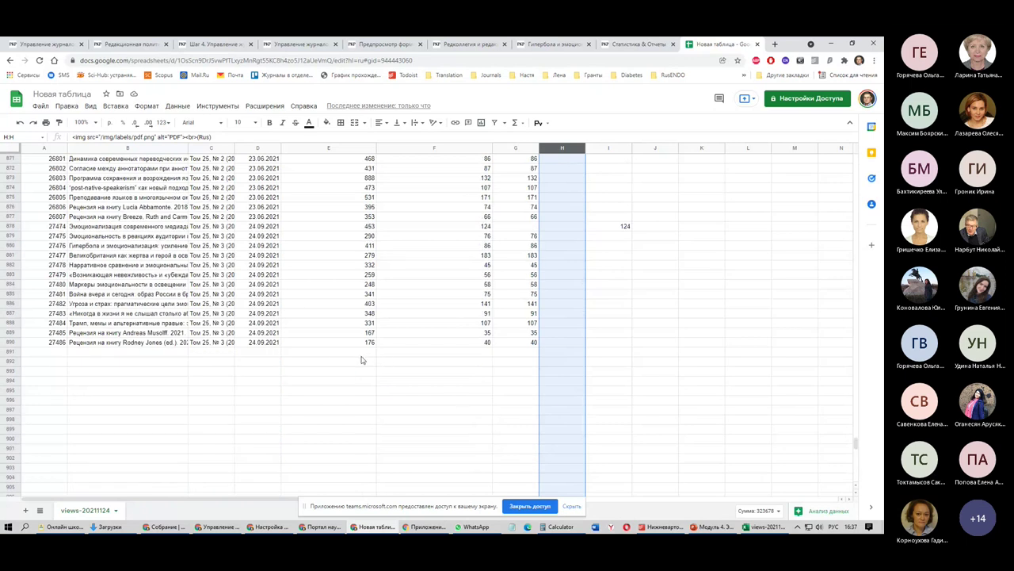
{"action": "left_click_drag", "start_coordinate": [356, 352], "coordinate": [609, 356]}
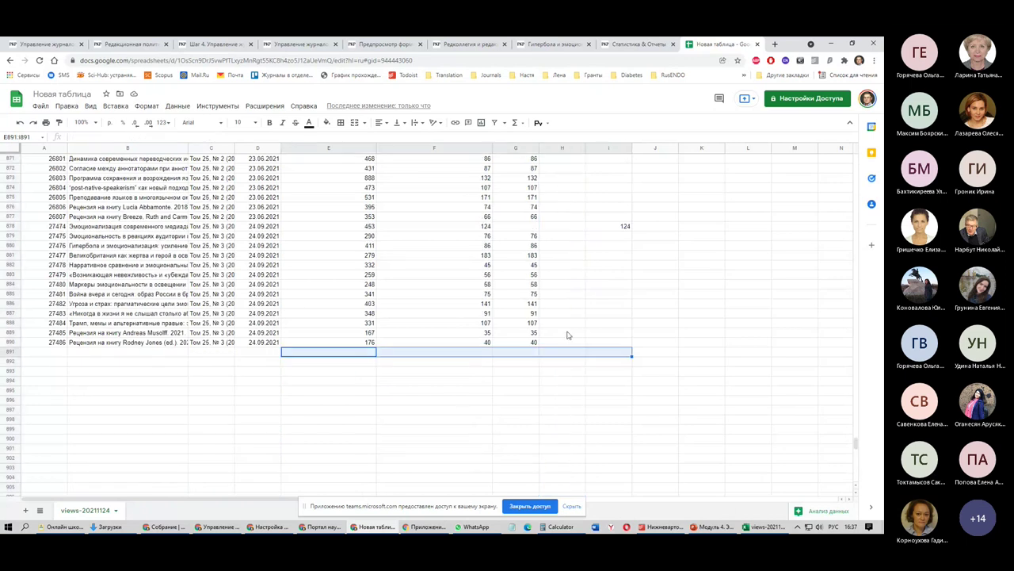
{"action": "left_click", "coordinate": [516, 123]}
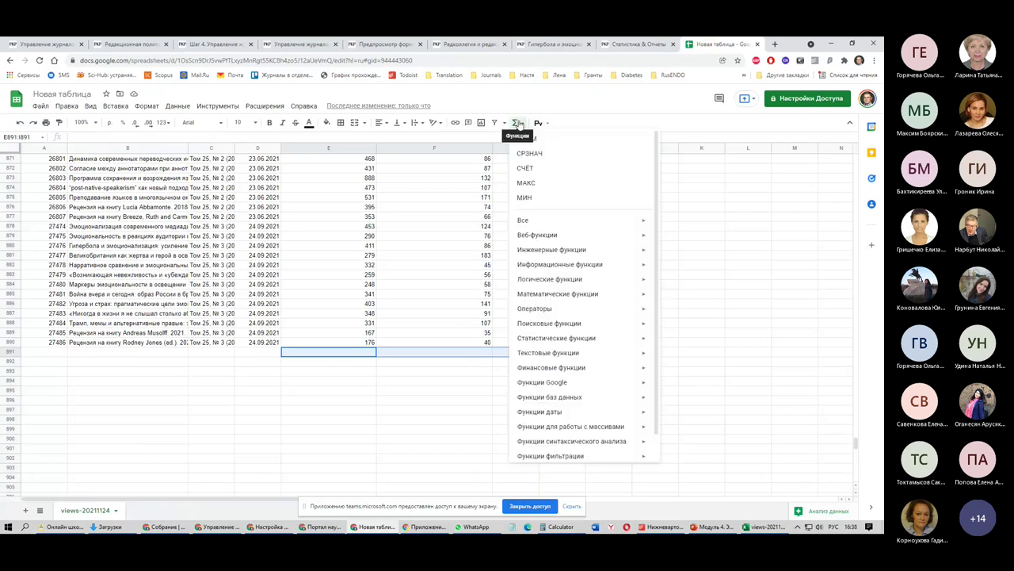
{"action": "left_click", "coordinate": [526, 139]}
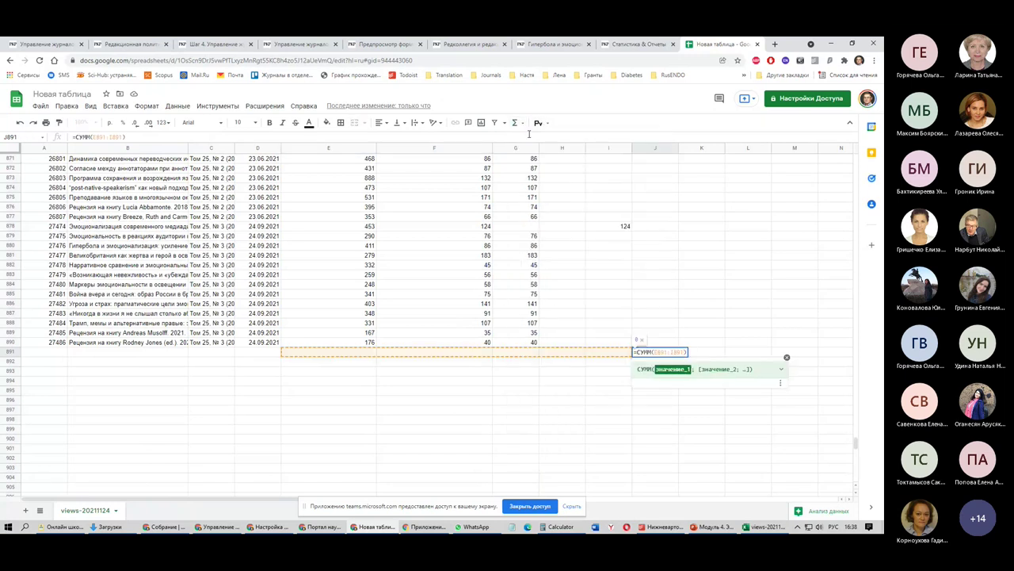
{"action": "left_click", "coordinate": [435, 394]}
{"action": "left_click", "coordinate": [329, 351]}
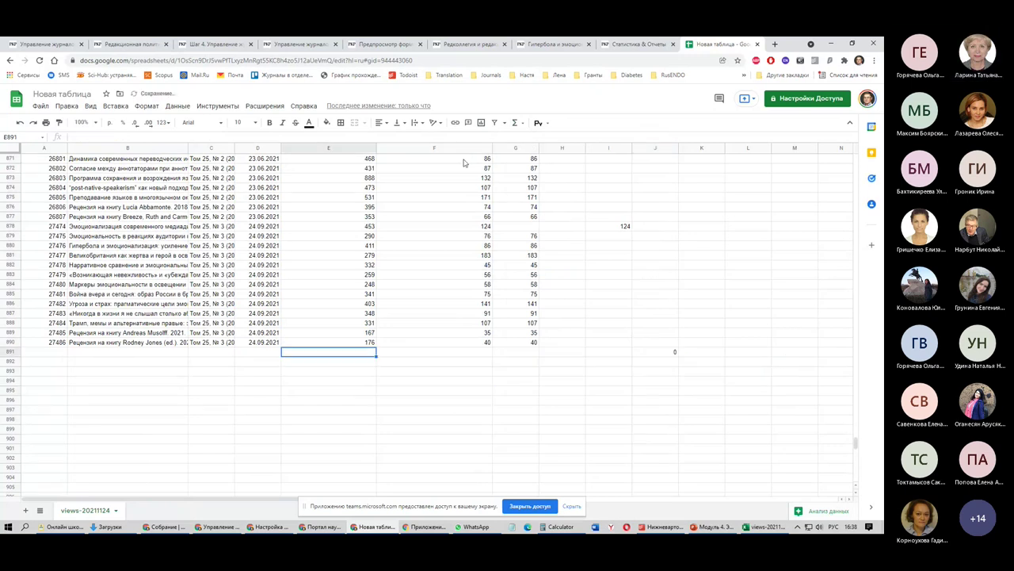
{"action": "left_click", "coordinate": [516, 123]}
{"action": "left_click", "coordinate": [518, 136]}
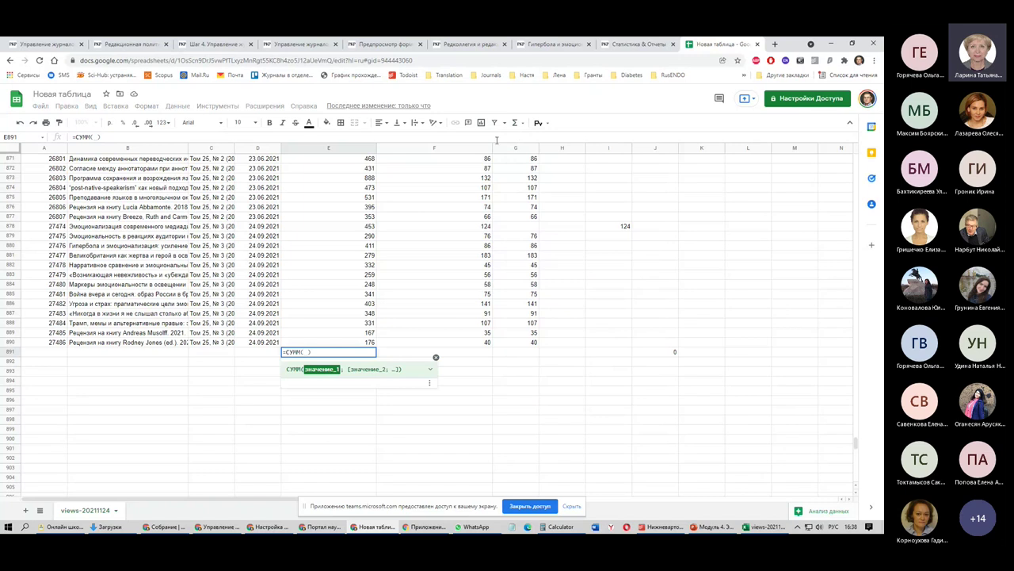
{"action": "key", "text": "Return"}
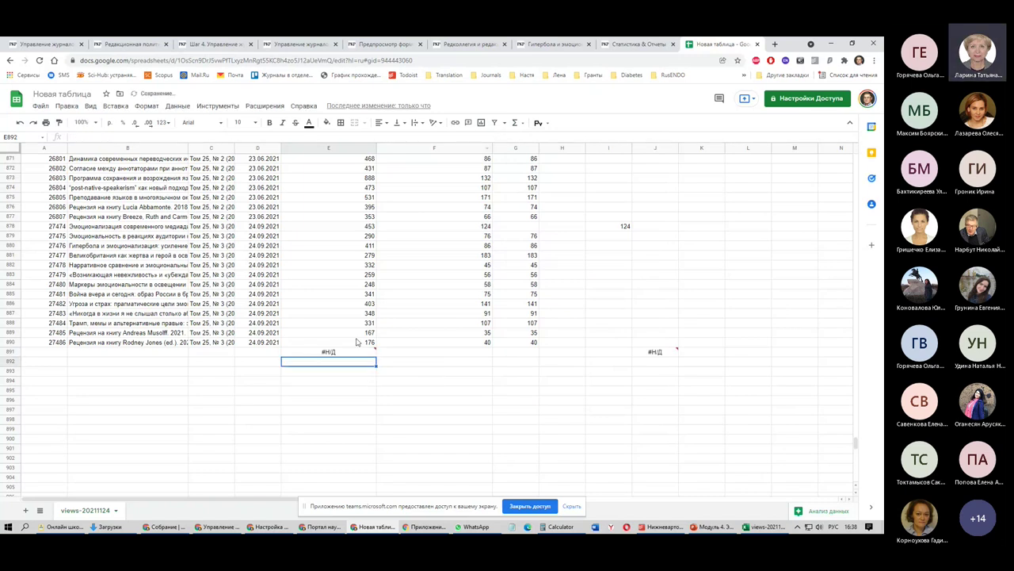
{"action": "key", "text": "ctrl+z"}
Insert a СУММ formula for the range E871:E891 in cell E892, below the abstract views column
{"action": "left_click", "coordinate": [346, 148]}
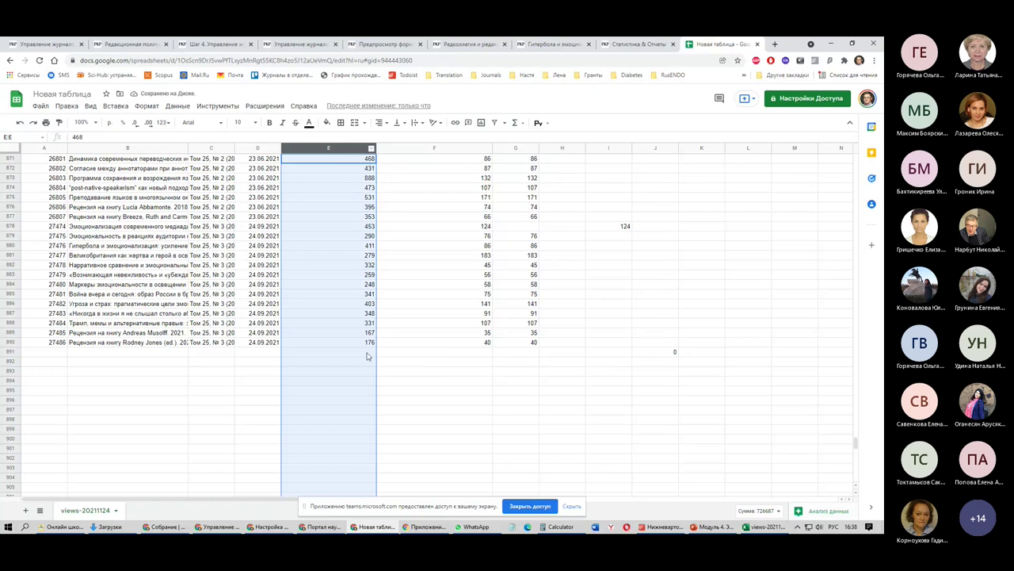
{"action": "left_click", "coordinate": [367, 355]}
{"action": "left_click", "coordinate": [345, 148]}
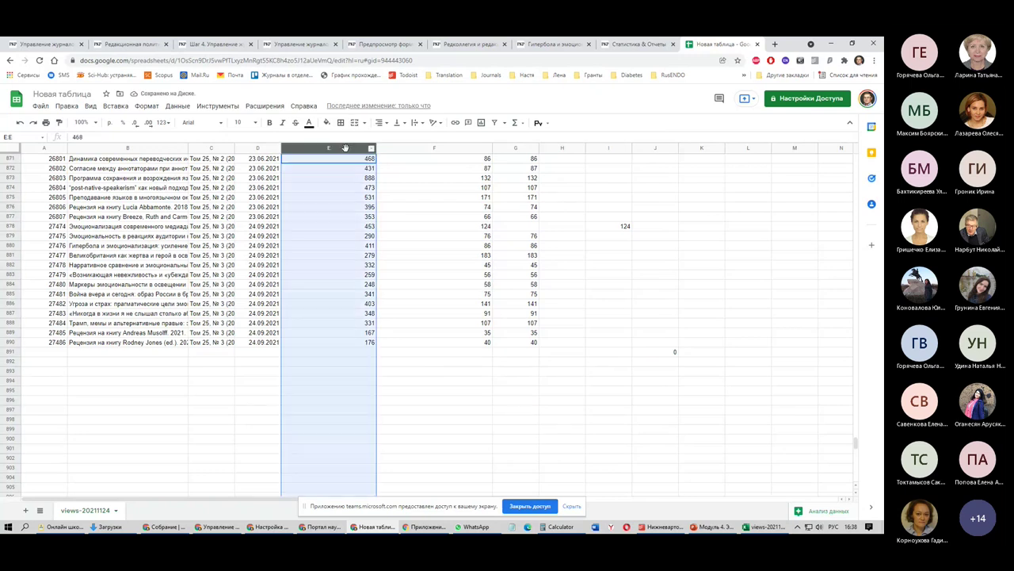
{"action": "left_click", "coordinate": [353, 351], "text": "shift"}
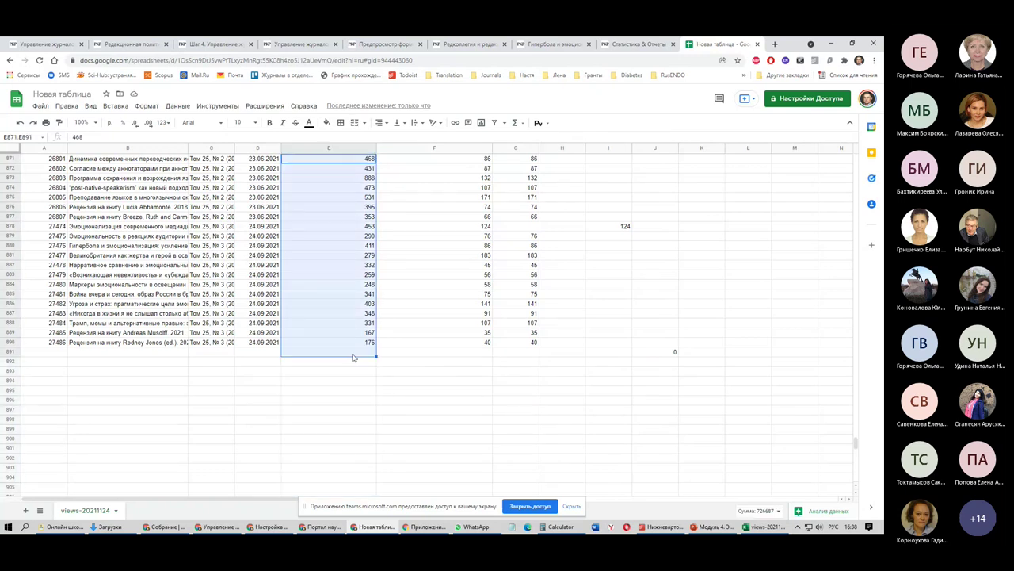
{"action": "left_click", "coordinate": [515, 123]}
{"action": "left_click", "coordinate": [538, 139]}
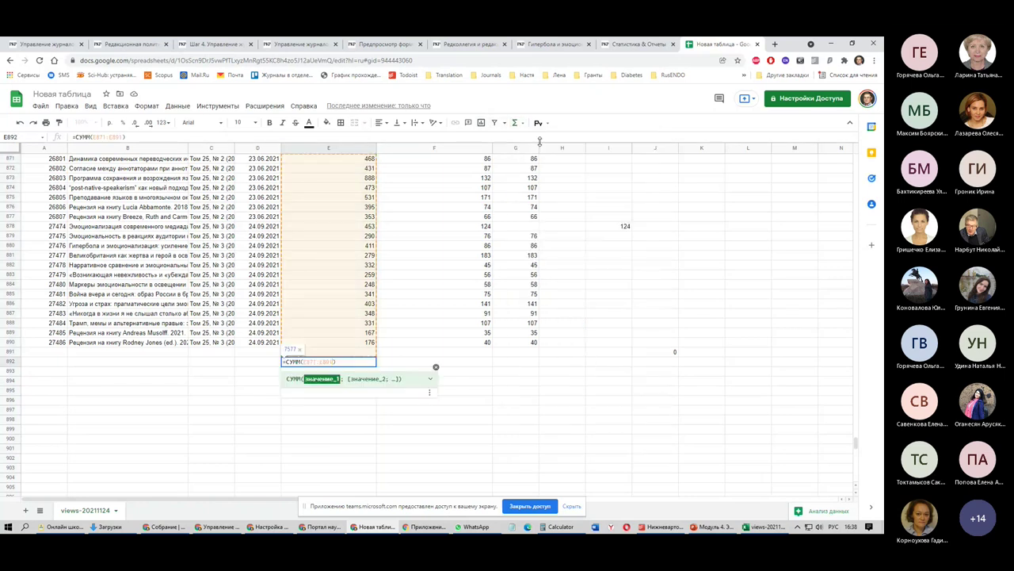
{"action": "key", "text": "Return"}
{"action": "left_click", "coordinate": [369, 364]}
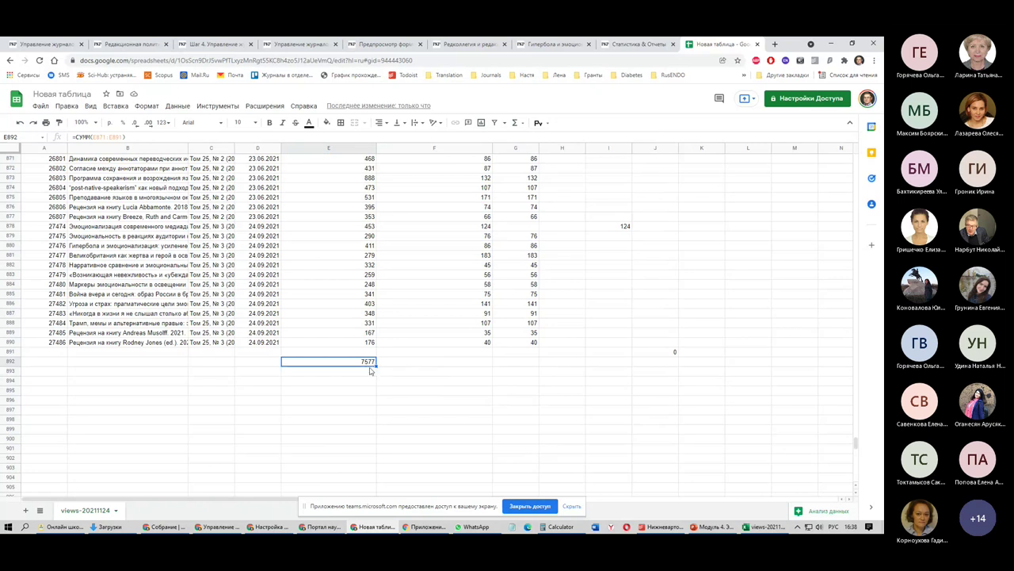
Change the start of the summed range in E892 to E2, making the formula =СУММ(E2:E891)
{"action": "scroll", "coordinate": [369, 370], "scroll_direction": "up", "scroll_amount": 2}
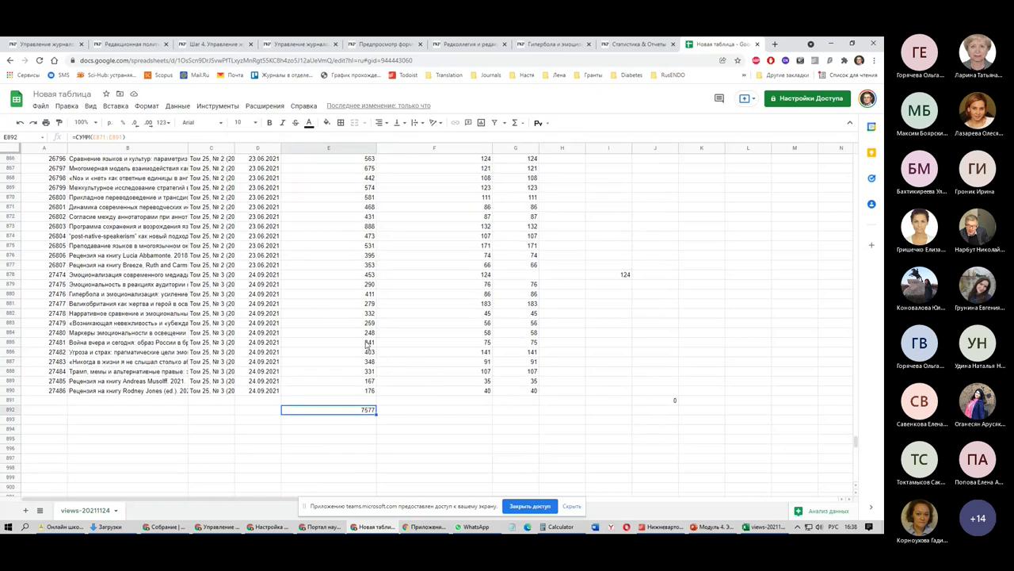
{"action": "double_click", "coordinate": [101, 138]}
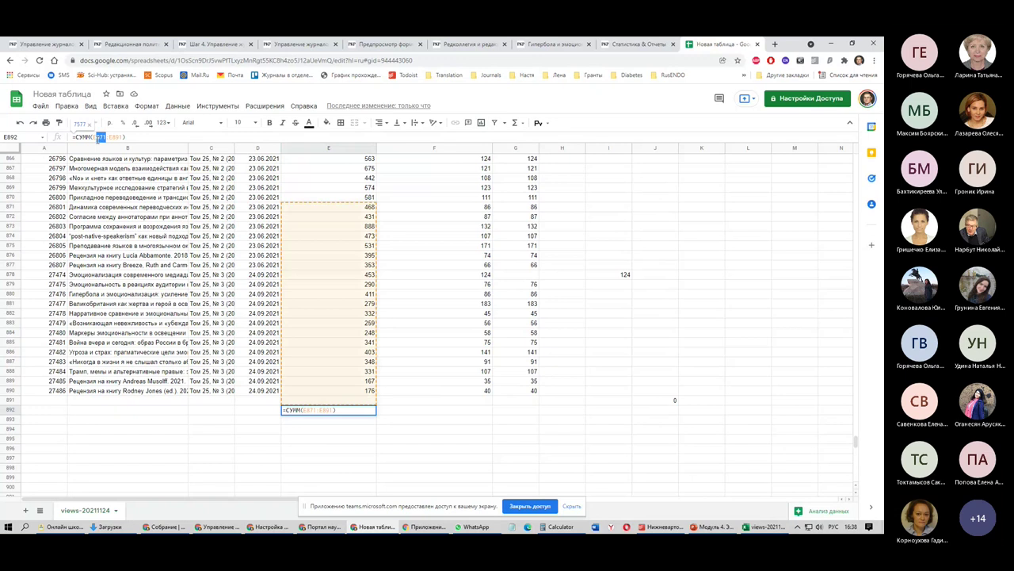
{"action": "type", "text": "E2"}
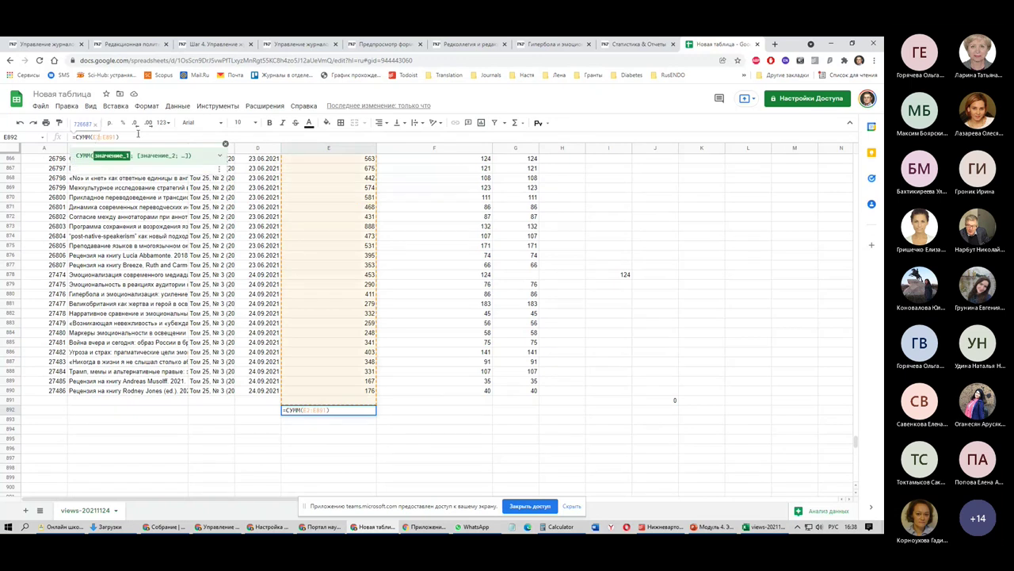
{"action": "key", "text": "Return"}
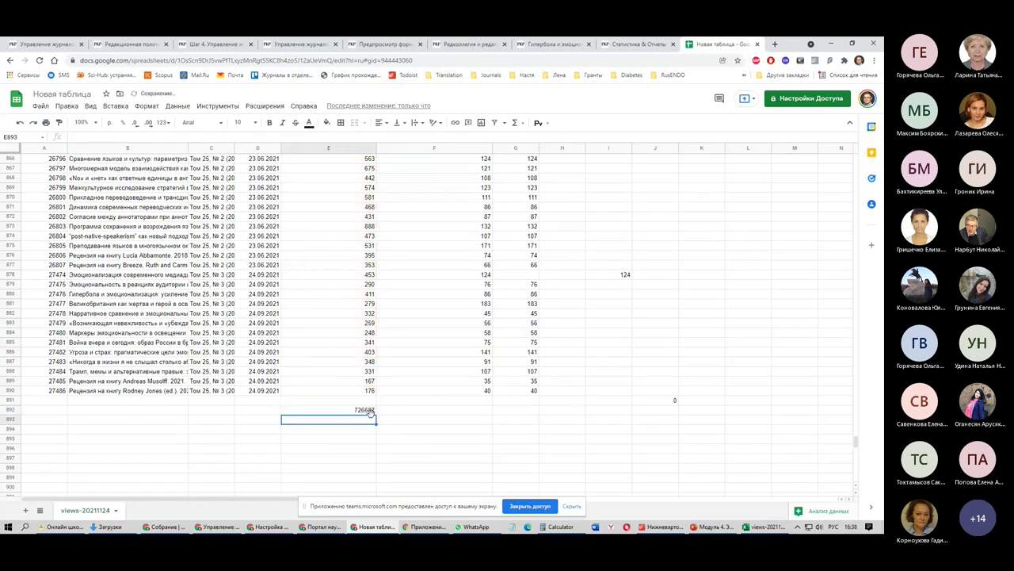
{"action": "left_click", "coordinate": [366, 410]}
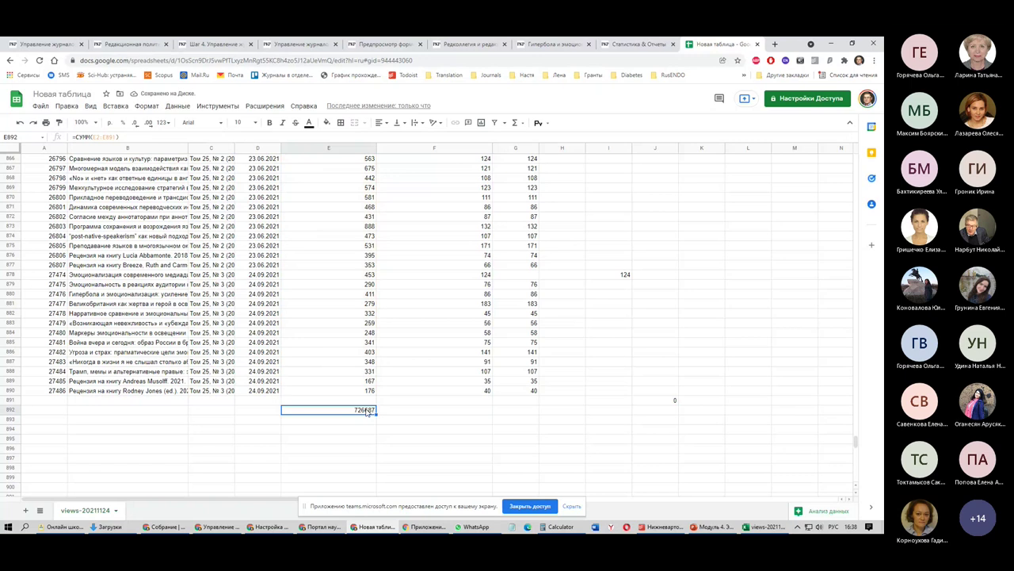
Fill the total formula from E892 across to F892 to sum the full-text views
{"action": "left_click", "coordinate": [476, 413]}
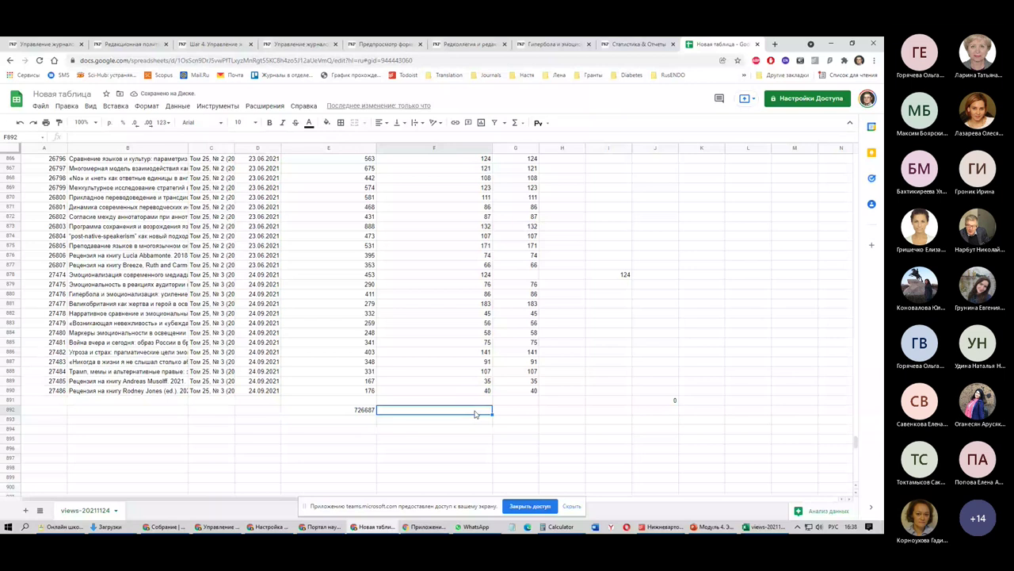
{"action": "left_click", "coordinate": [364, 410]}
{"action": "left_click_drag", "start_coordinate": [377, 414], "coordinate": [483, 413]}
{"action": "left_click", "coordinate": [483, 415]}
{"action": "left_click", "coordinate": [484, 412]}
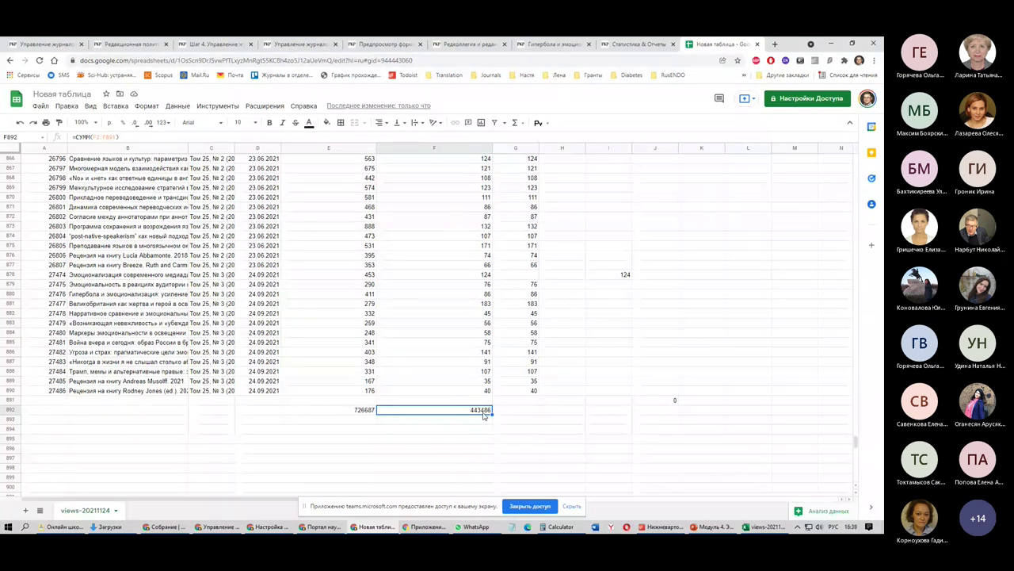
Sort the whole sheet by the abstract views in column E in ascending order (А > Я)
{"action": "scroll", "coordinate": [438, 388], "scroll_direction": "up", "scroll_amount": 5}
{"action": "scroll", "coordinate": [438, 389], "scroll_direction": "up", "scroll_amount": 14}
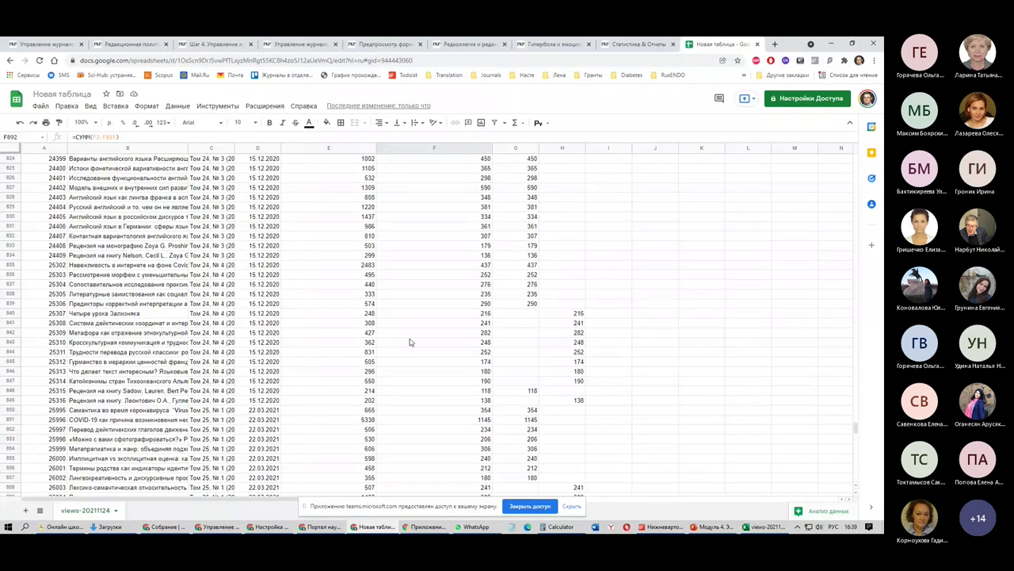
{"action": "left_click_drag", "start_coordinate": [854, 428], "coordinate": [855, 159]}
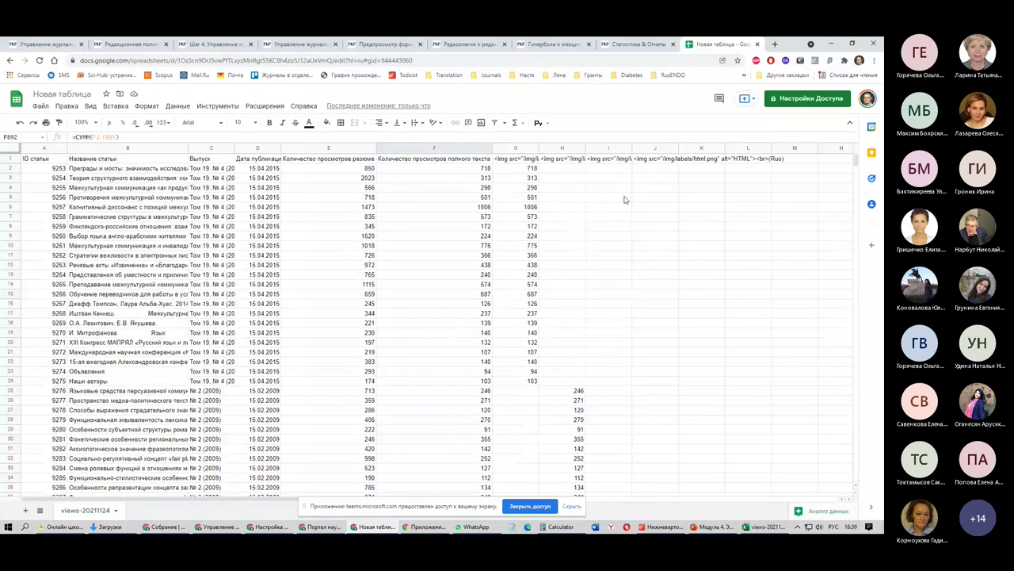
{"action": "left_click", "coordinate": [423, 149]}
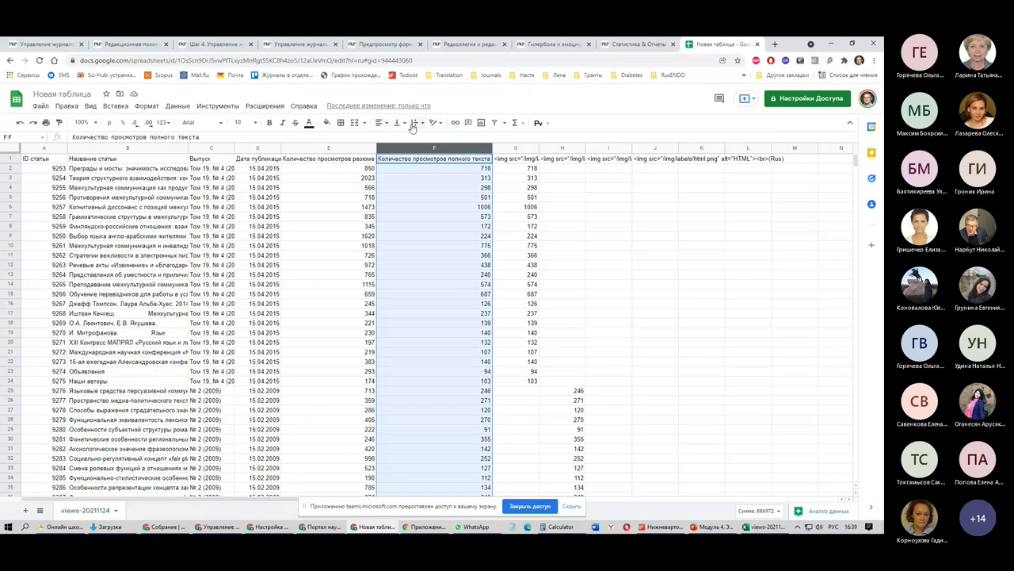
{"action": "key", "text": "Left"}
{"action": "key", "text": "ctrl+space"}
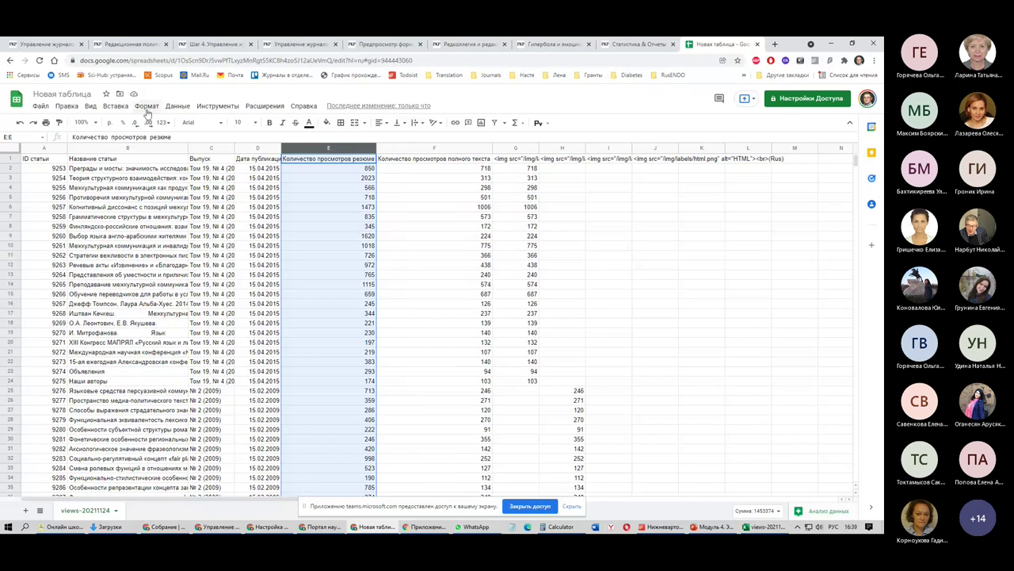
{"action": "left_click", "coordinate": [178, 106]}
{"action": "left_click", "coordinate": [295, 266]}
{"action": "left_click", "coordinate": [178, 106]}
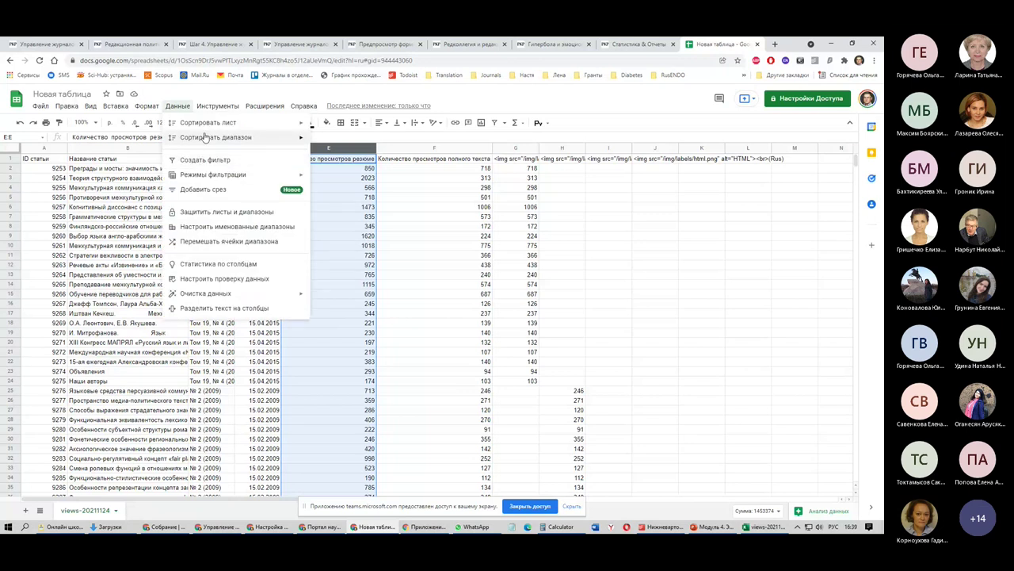
{"action": "mouse_move", "coordinate": [230, 123]}
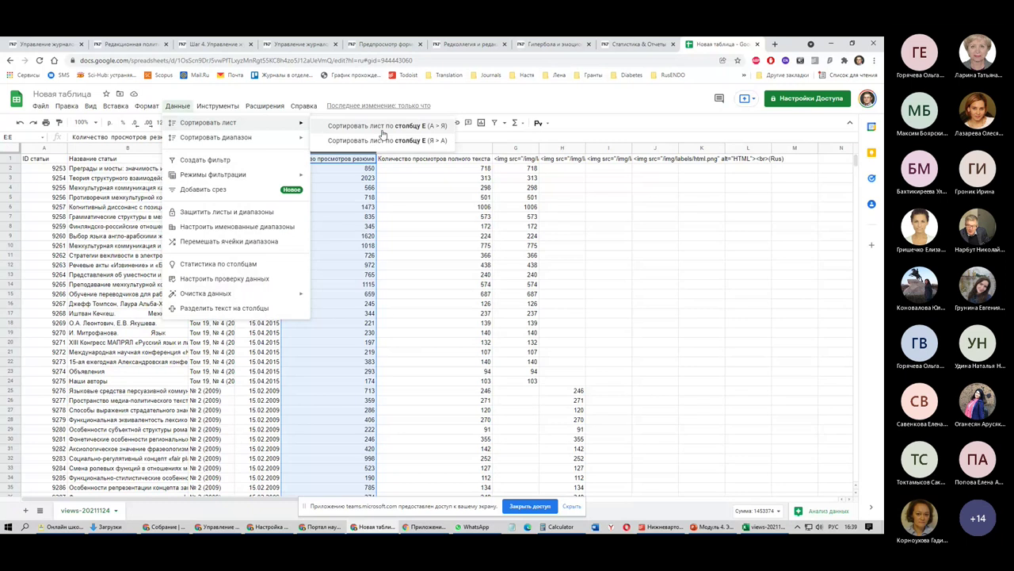
{"action": "left_click", "coordinate": [384, 127]}
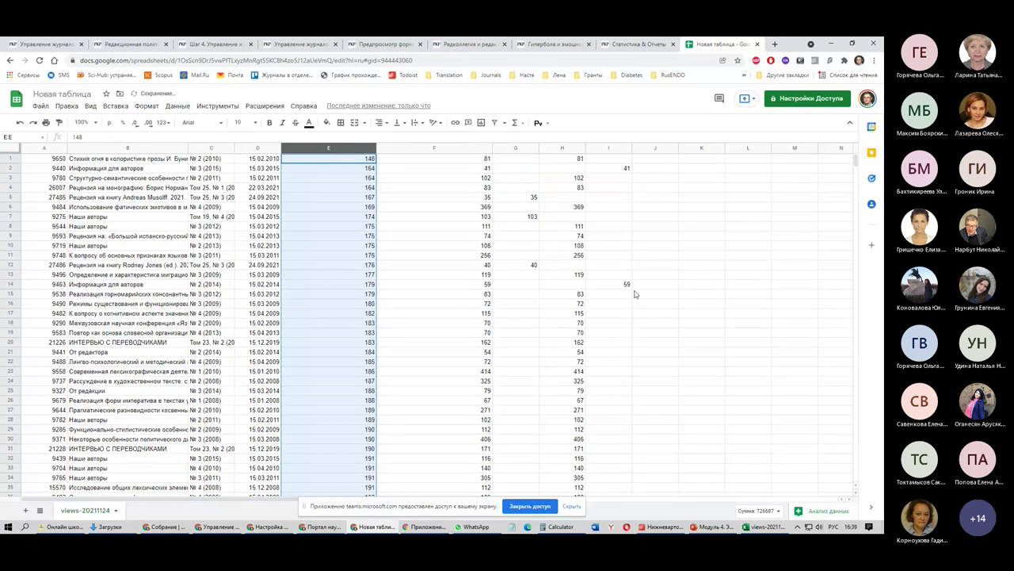
{"action": "scroll", "coordinate": [697, 285], "scroll_direction": "down", "scroll_amount": 5}
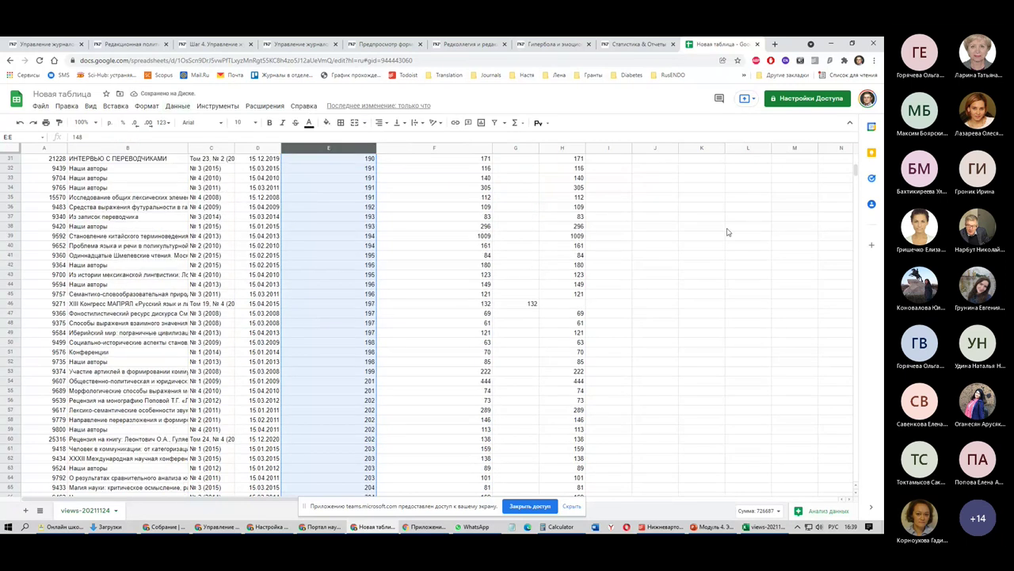
Decline the incoming WhatsApp call and sort the whole sheet by the abstract views in column E in descending order (Я > А)
{"action": "left_click", "coordinate": [263, 105]}
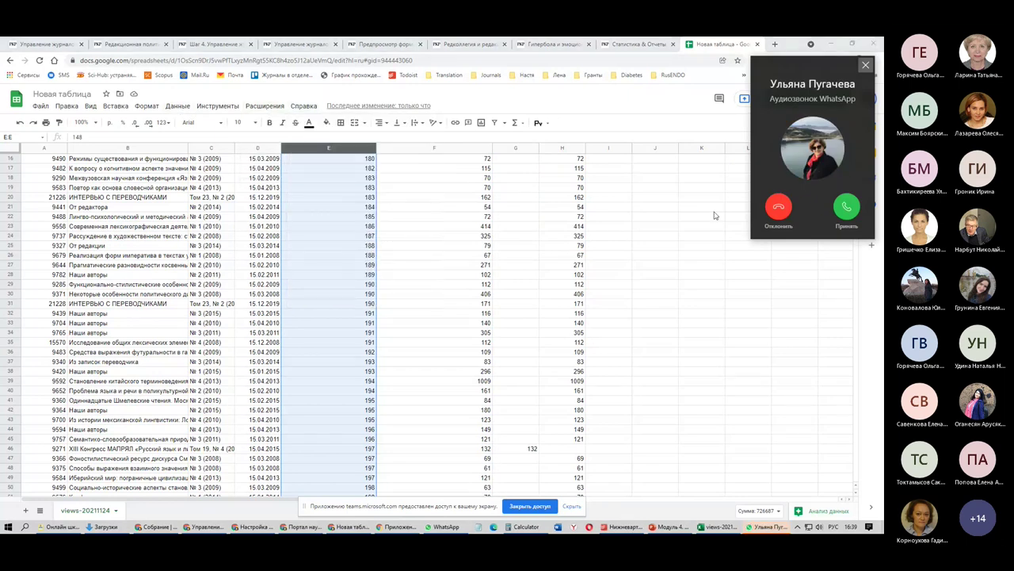
{"action": "left_click", "coordinate": [781, 208]}
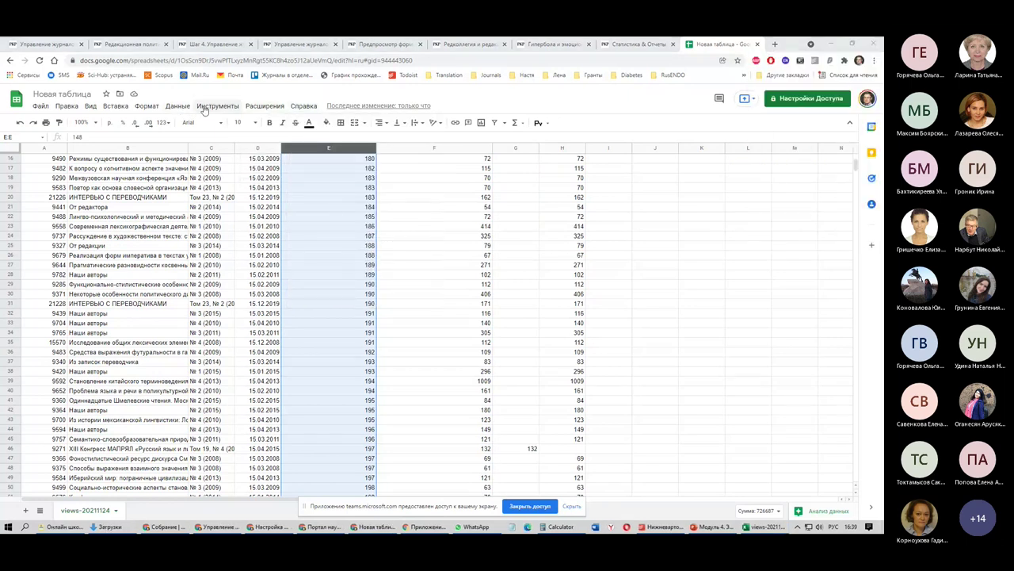
{"action": "left_click", "coordinate": [217, 106]}
{"action": "mouse_move", "coordinate": [178, 106]}
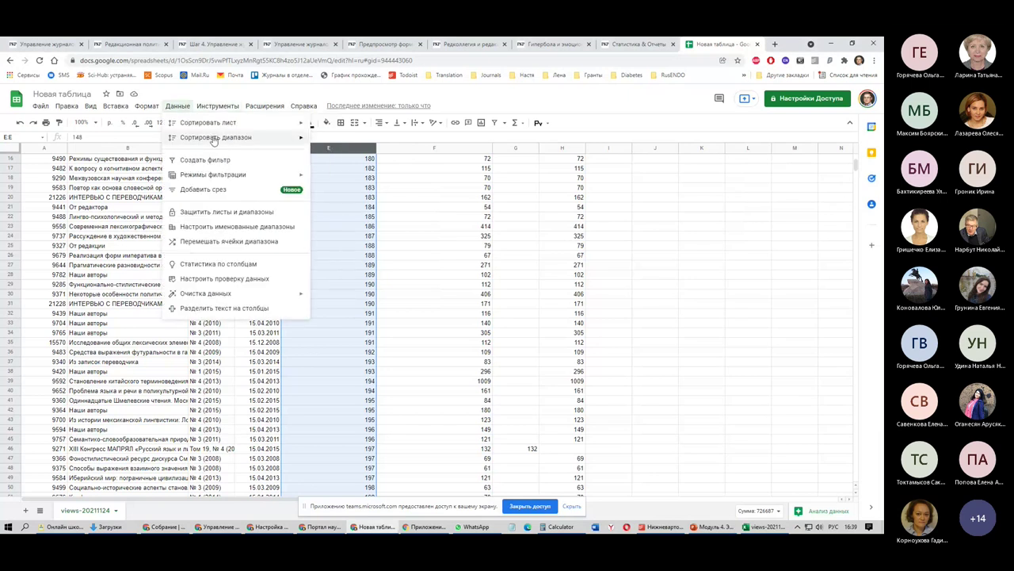
{"action": "mouse_move", "coordinate": [237, 123]}
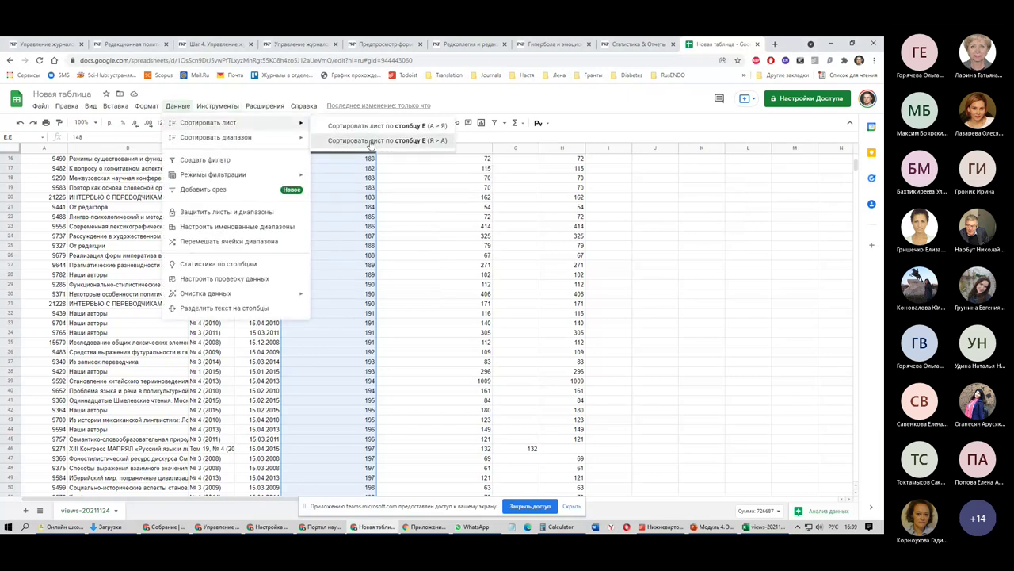
{"action": "left_click", "coordinate": [370, 141]}
{"action": "scroll", "coordinate": [363, 238], "scroll_direction": "up", "scroll_amount": 5}
Widen the article title column B and the issue column C to fit their contents
{"action": "left_click", "coordinate": [362, 181]}
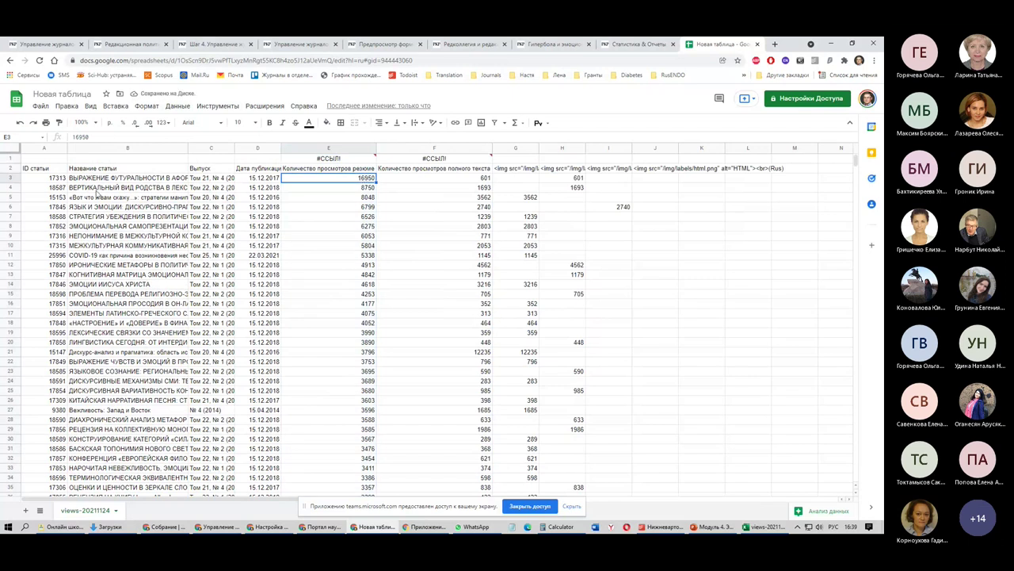
{"action": "left_click_drag", "start_coordinate": [375, 147], "coordinate": [368, 146]}
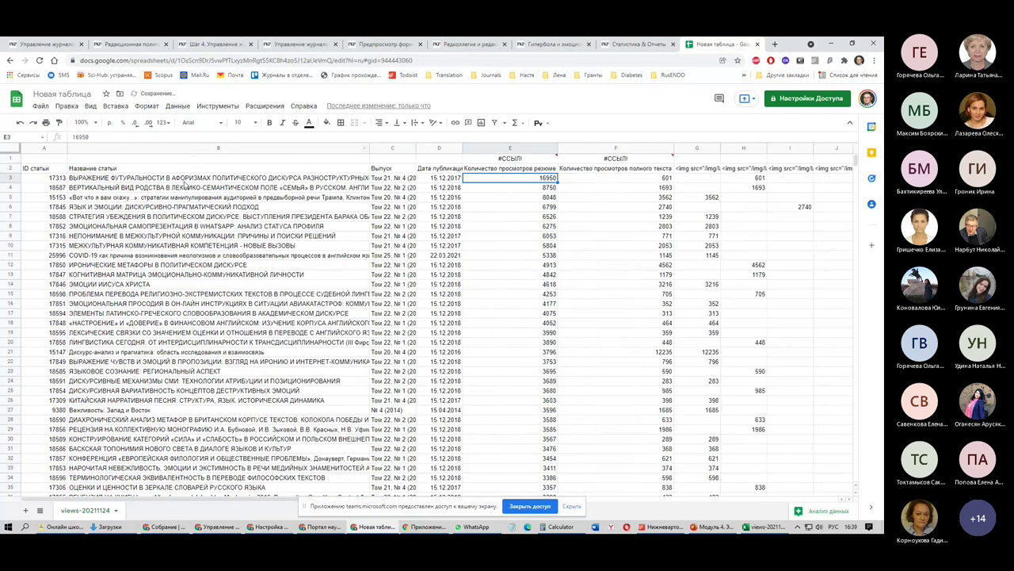
{"action": "double_click", "coordinate": [415, 147]}
Examine the titles, issues and abstract view counts of the most viewed articles, going down from row 3 to row 9
{"action": "left_click", "coordinate": [409, 181]}
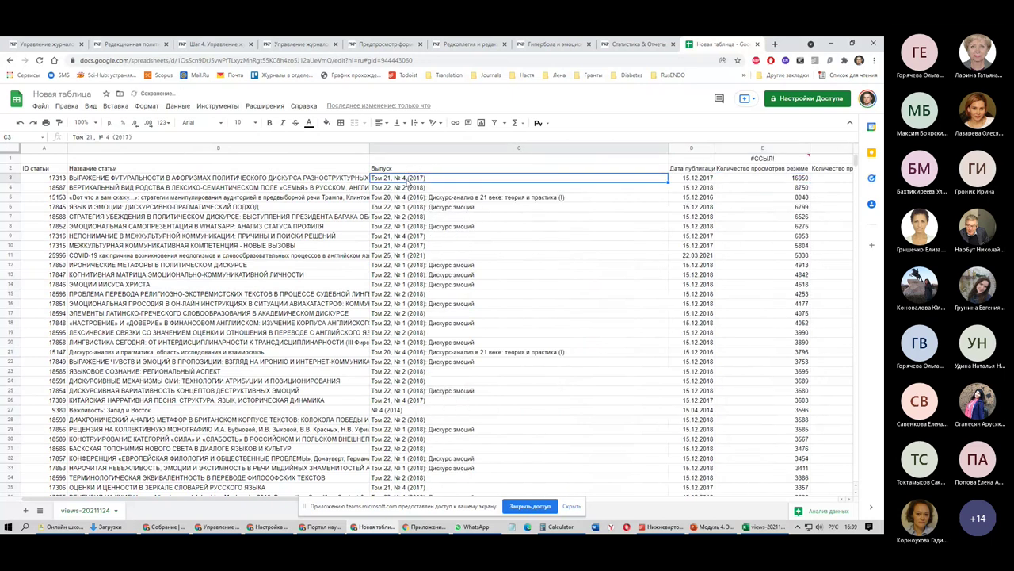
{"action": "left_click", "coordinate": [127, 178]}
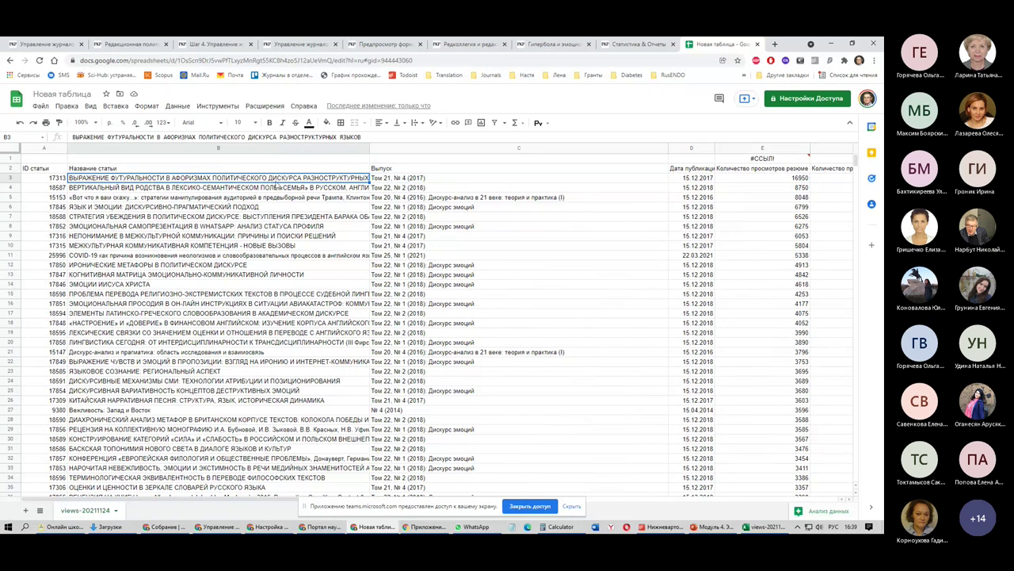
{"action": "left_click", "coordinate": [13, 178]}
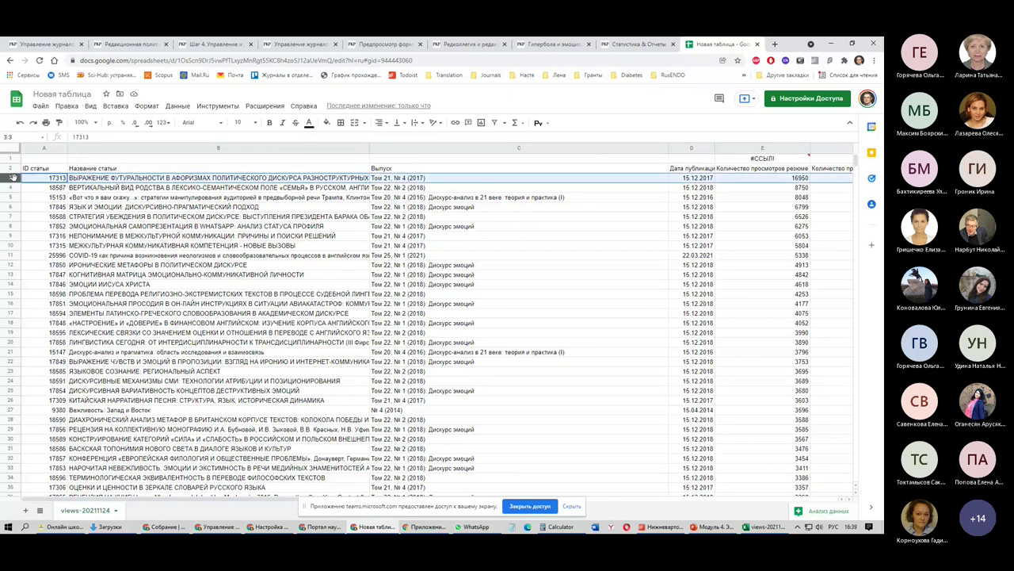
{"action": "left_click", "coordinate": [797, 187]}
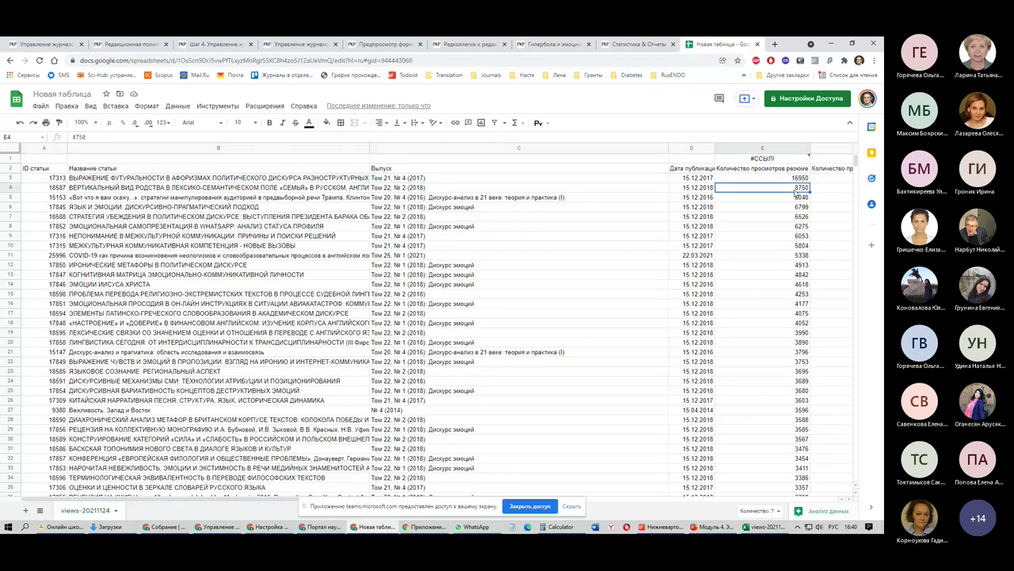
{"action": "left_click", "coordinate": [79, 189]}
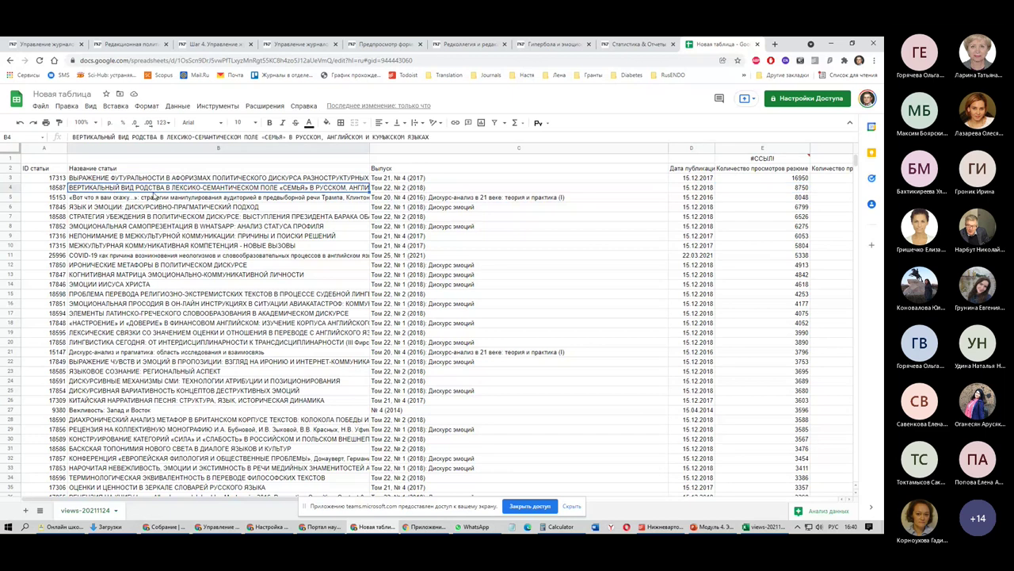
{"action": "key", "text": "Down"}
{"action": "key", "text": "Down"}
{"action": "key", "text": "Down"}
{"action": "key", "text": "Down"}
{"action": "key", "text": "Down"}
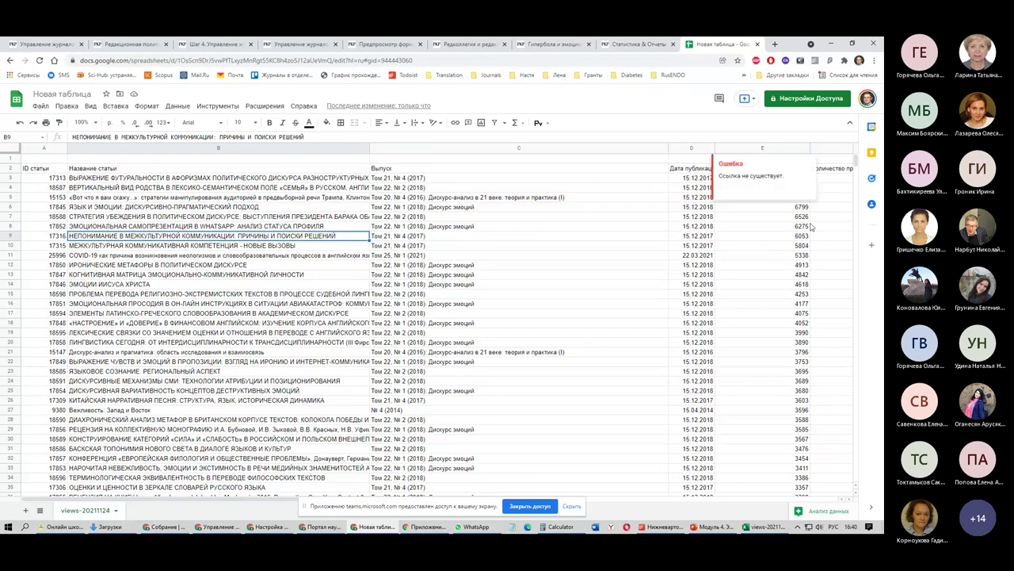
Sort the whole sheet by the full-text views in column F in descending order (Я > А)
{"action": "left_click_drag", "start_coordinate": [261, 501], "coordinate": [458, 501]}
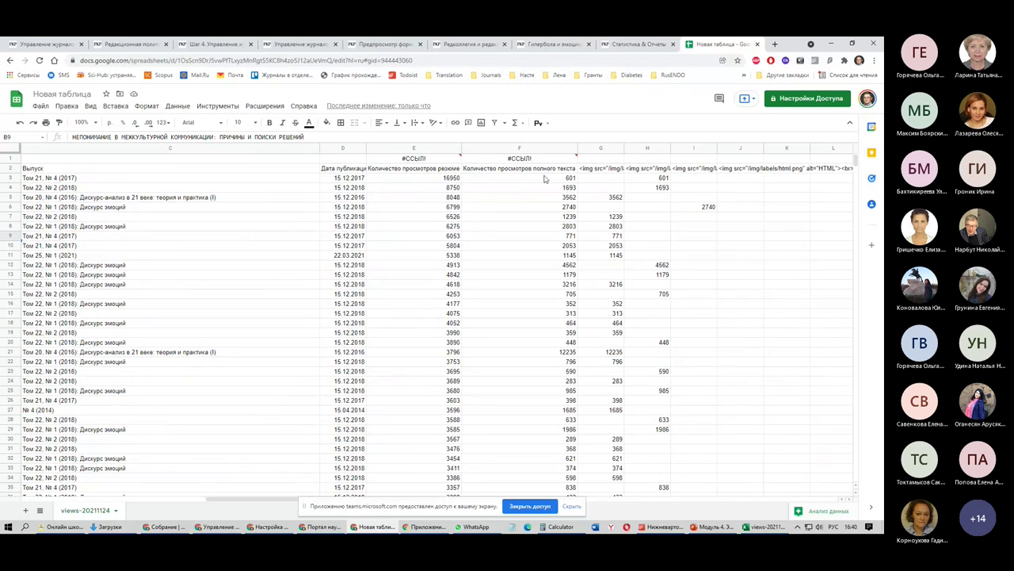
{"action": "left_click", "coordinate": [536, 149]}
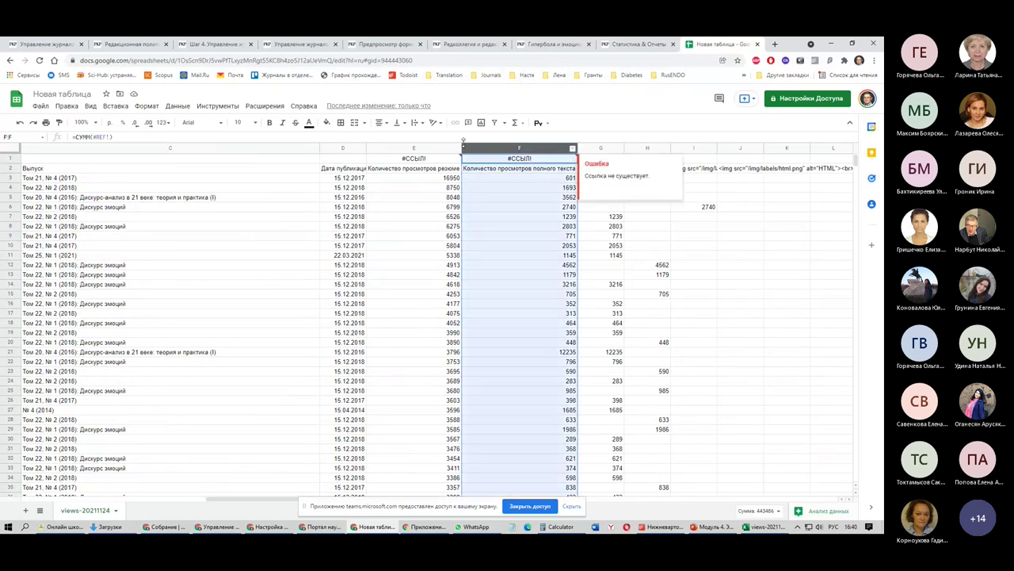
{"action": "left_click", "coordinate": [181, 108]}
{"action": "mouse_move", "coordinate": [198, 125]}
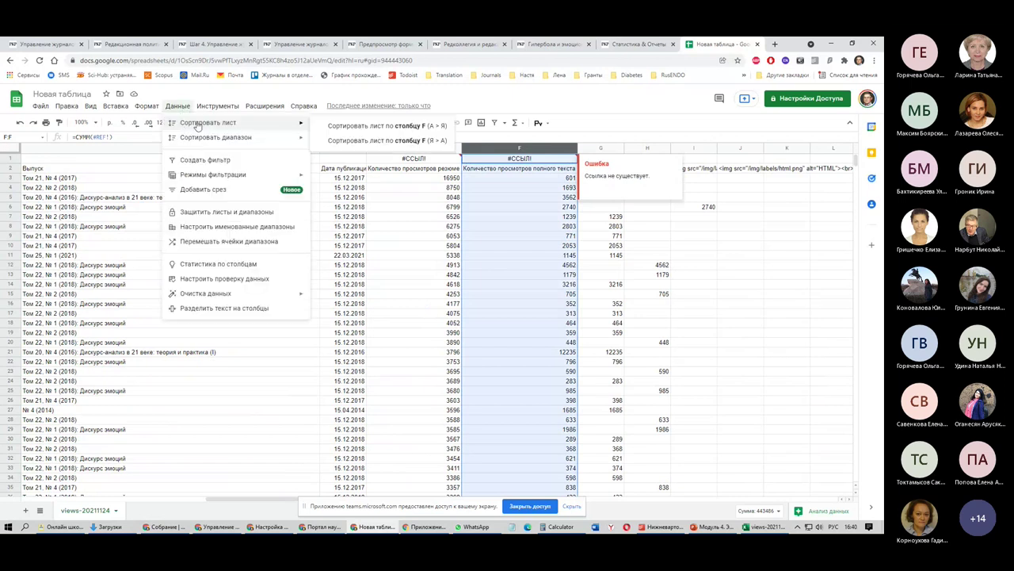
{"action": "left_click", "coordinate": [348, 141]}
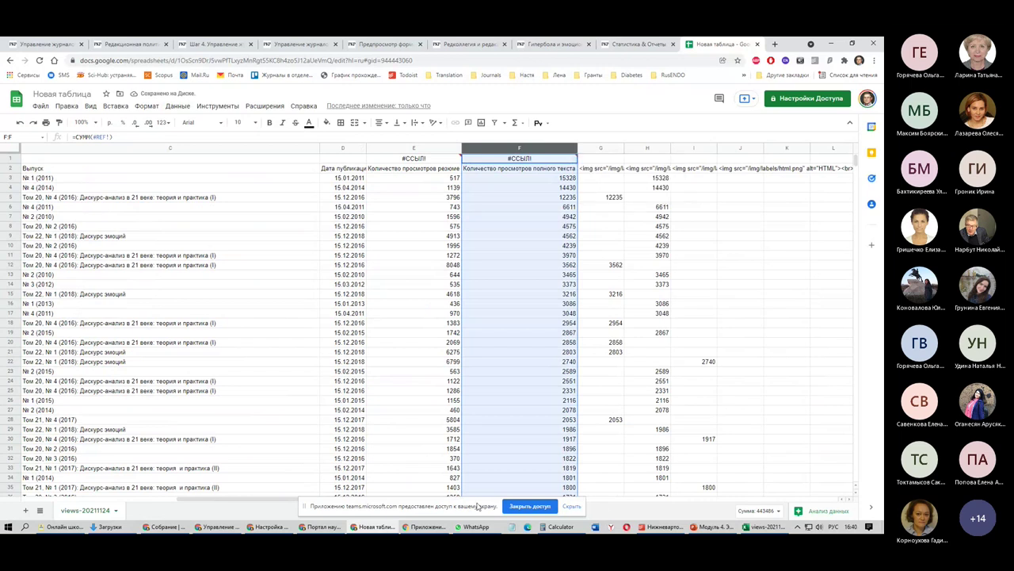
Review the articles with the most full-text views, highlighting rows 3, 4 and 5 and comparing the view columns
{"action": "left_click_drag", "start_coordinate": [188, 500], "coordinate": [119, 500]}
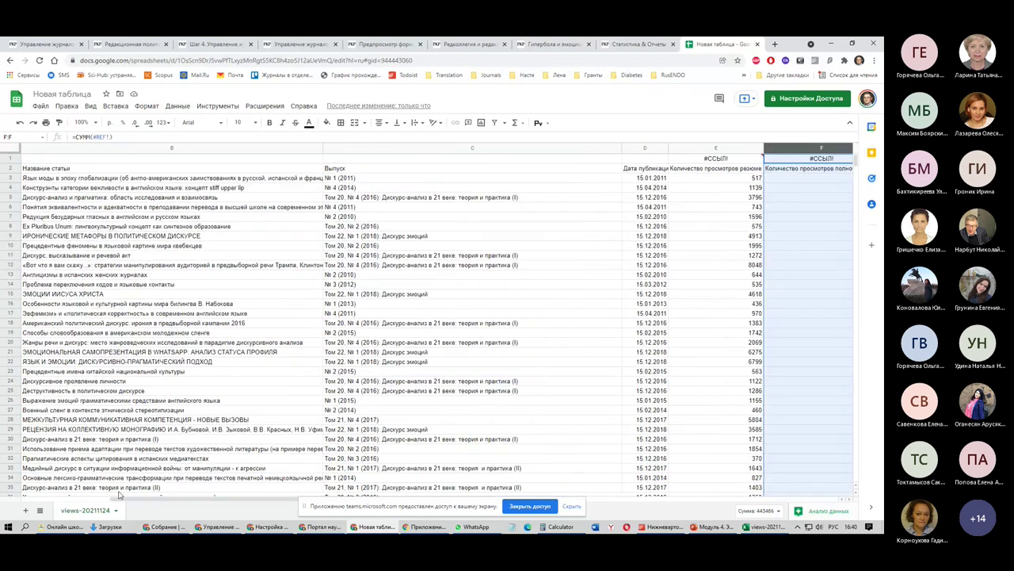
{"action": "left_click", "coordinate": [8, 179]}
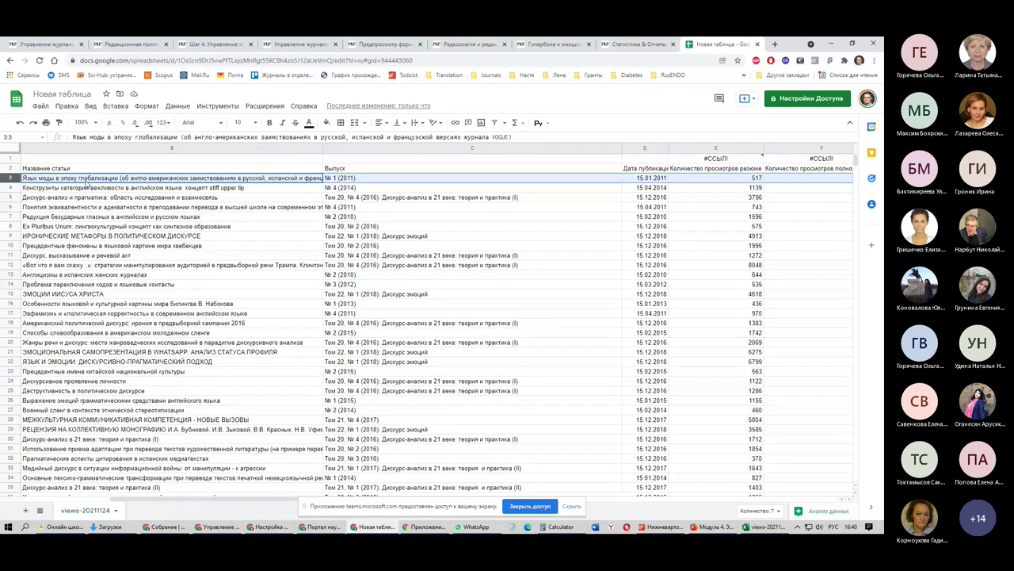
{"action": "left_click", "coordinate": [7, 187]}
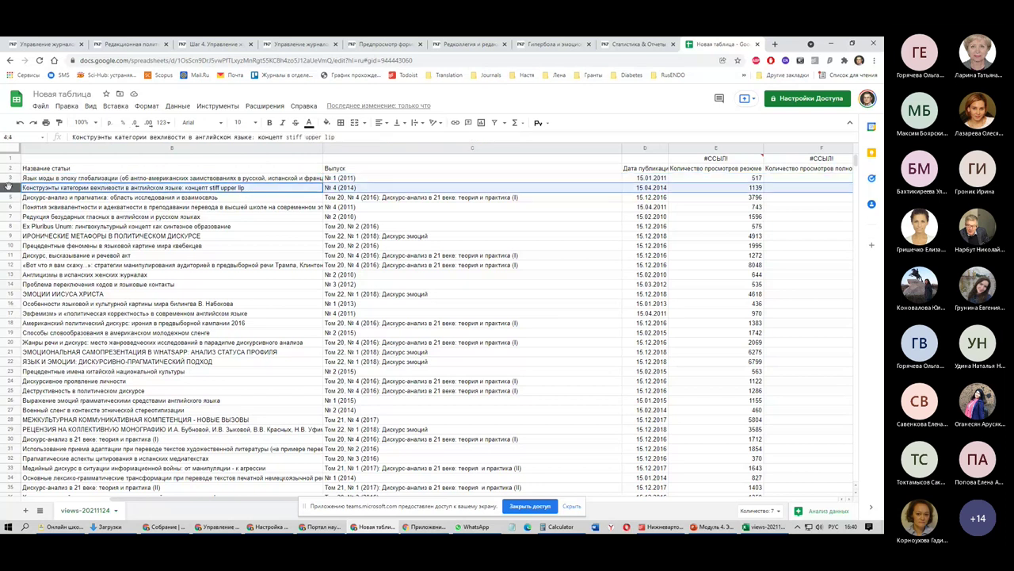
{"action": "left_click", "coordinate": [11, 197]}
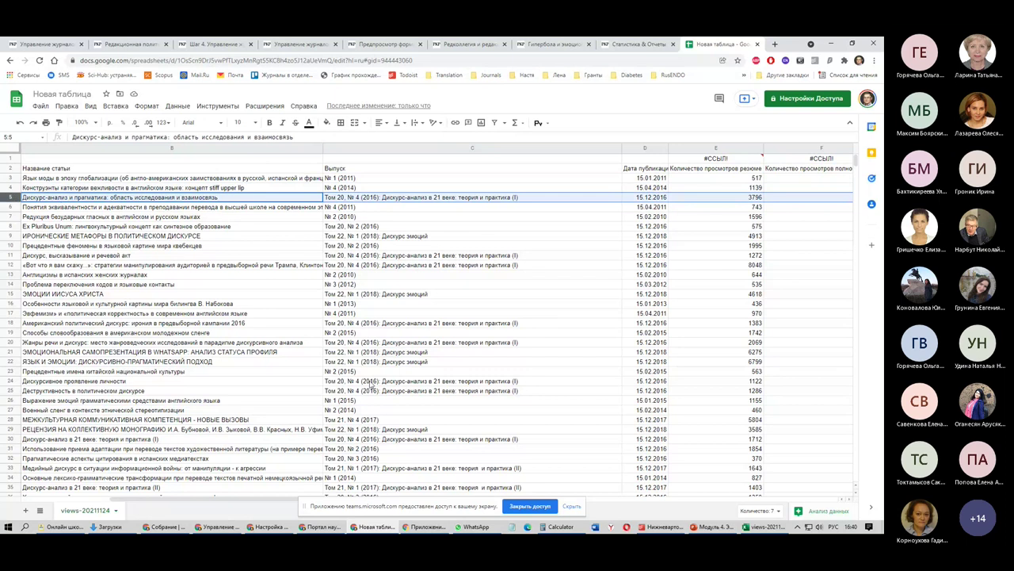
{"action": "scroll", "coordinate": [379, 451], "scroll_direction": "down", "scroll_amount": 5}
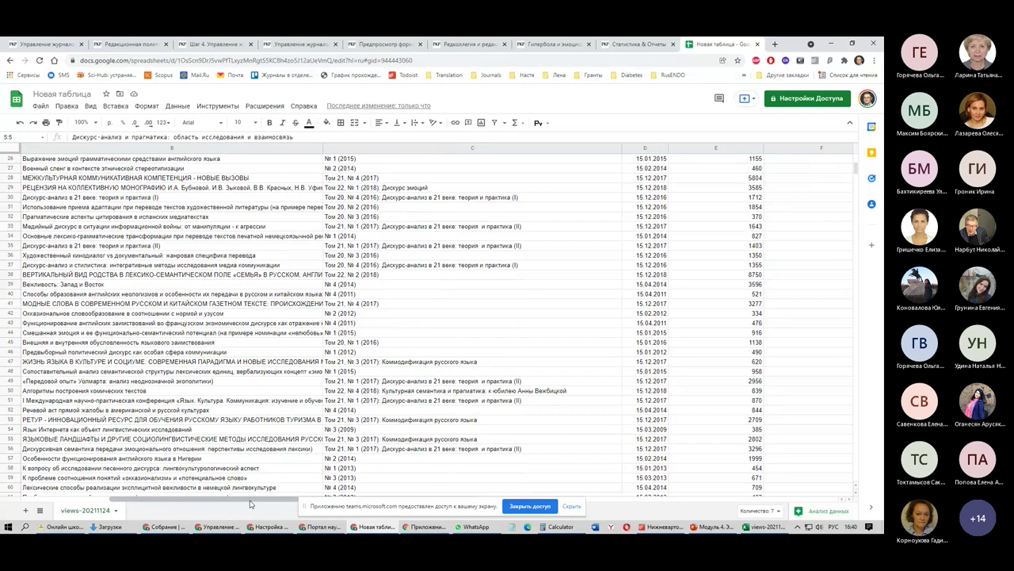
{"action": "left_click_drag", "start_coordinate": [294, 501], "coordinate": [443, 501]}
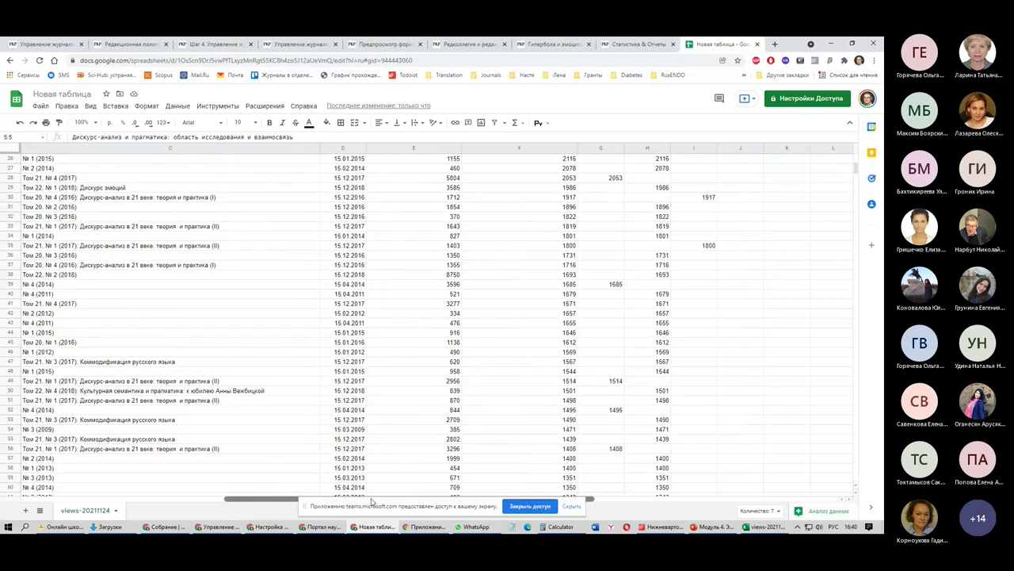
{"action": "scroll", "coordinate": [508, 316], "scroll_direction": "up", "scroll_amount": 5}
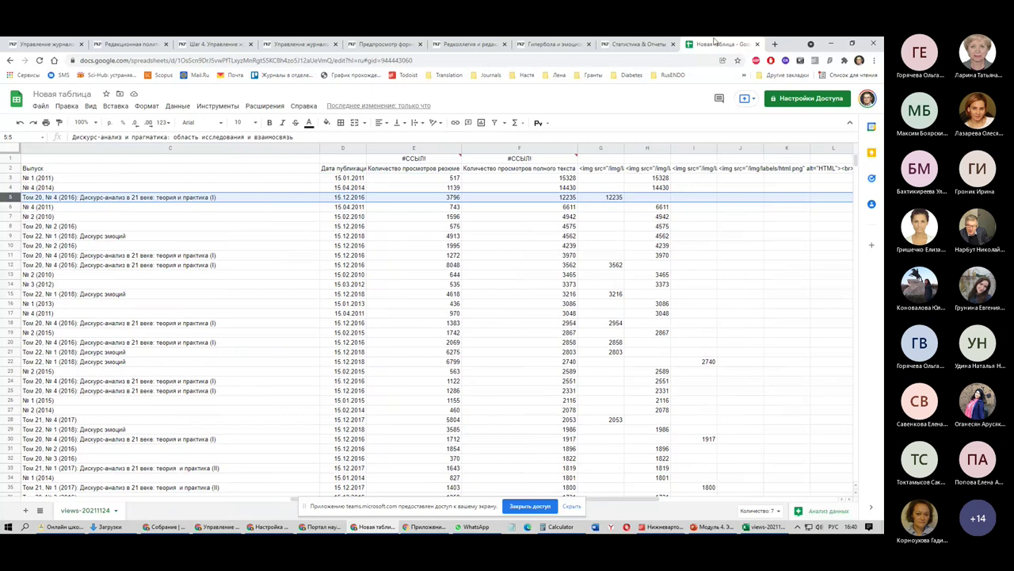
Close the spreadsheet and open the «Отчет о просмотрах за период» plugin from the journal's report generator
{"action": "left_click", "coordinate": [758, 45]}
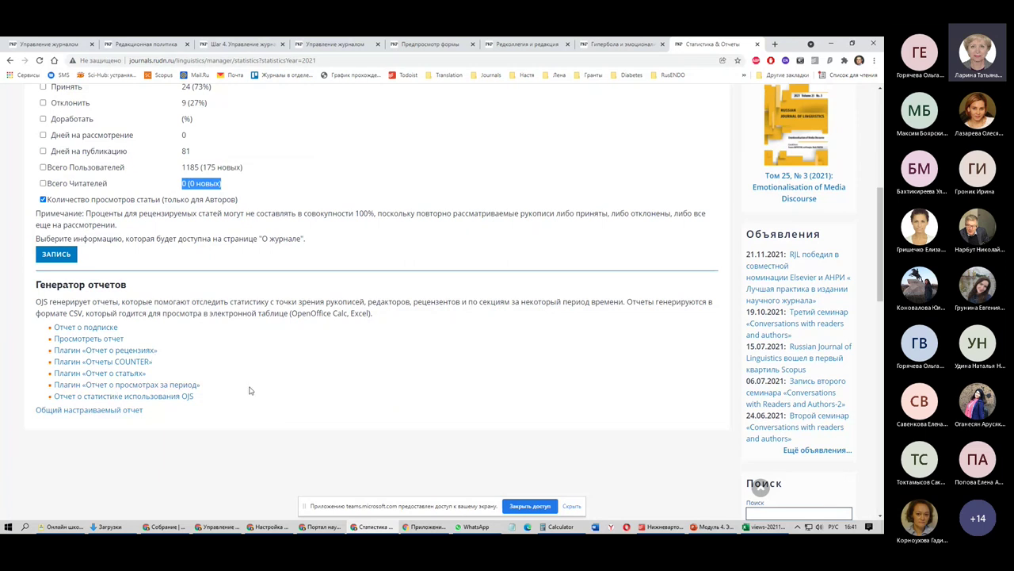
{"action": "left_click_drag", "start_coordinate": [249, 390], "coordinate": [41, 388]}
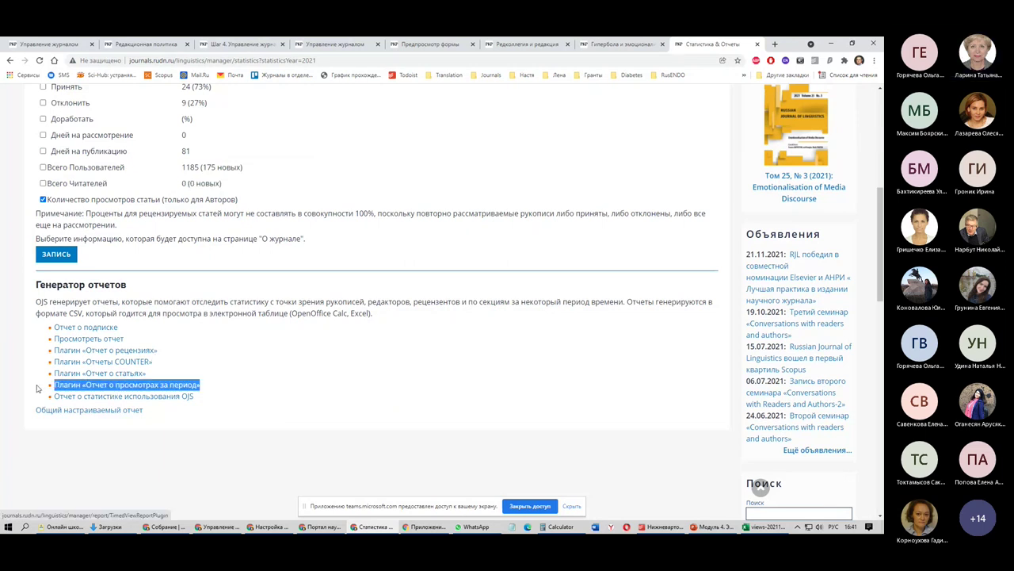
{"action": "left_click", "coordinate": [103, 388]}
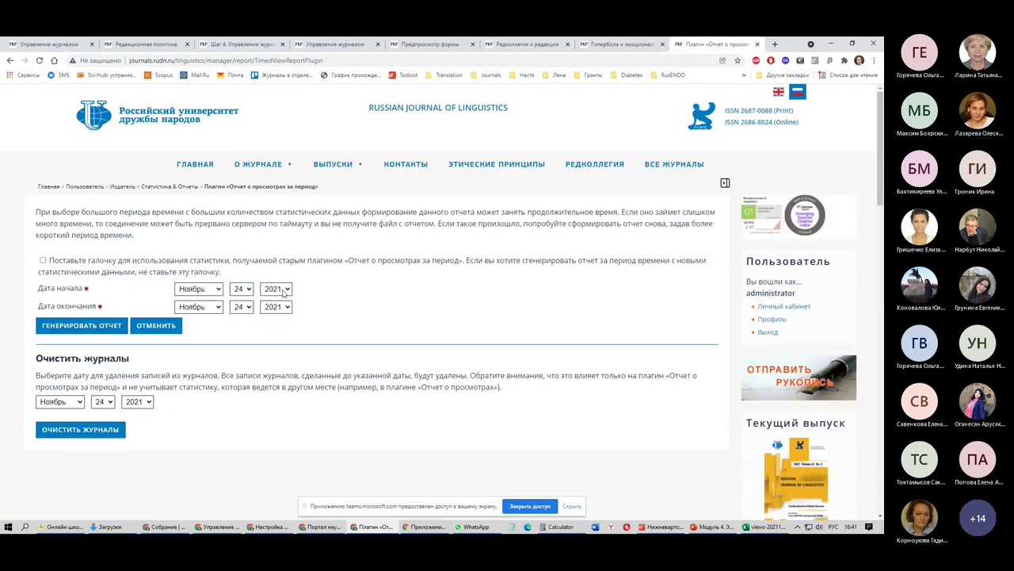
Set the report's start year to 2020 and generate the views report for the period 24 November 2020 to 24 November 2021
{"action": "left_click", "coordinate": [284, 291]}
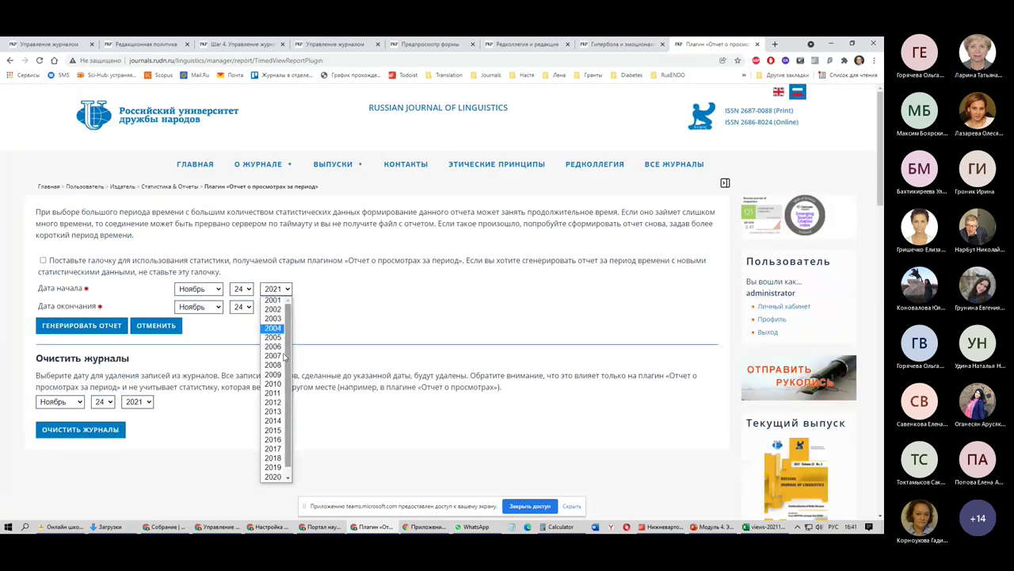
{"action": "left_click", "coordinate": [272, 476]}
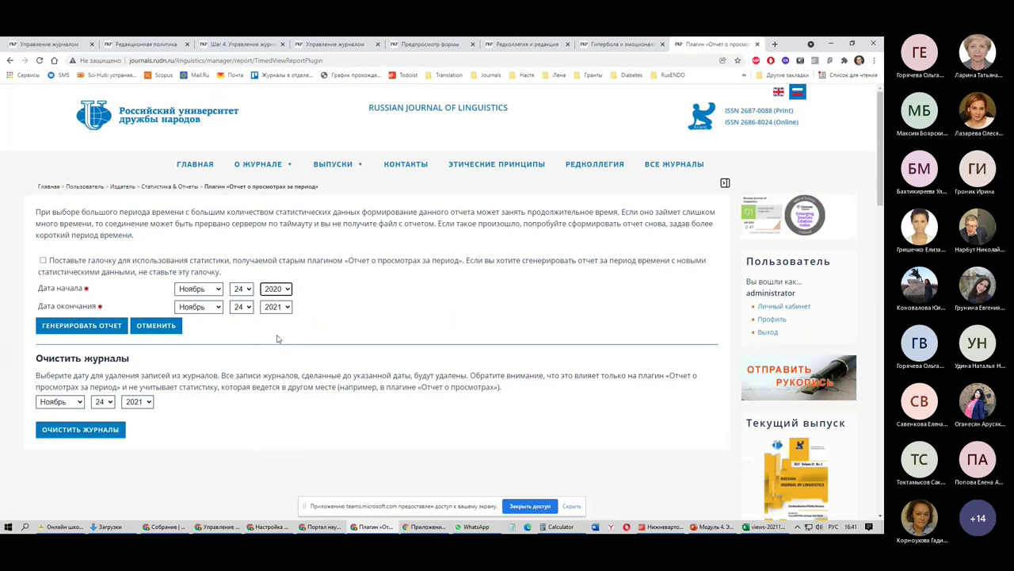
{"action": "left_click", "coordinate": [75, 325]}
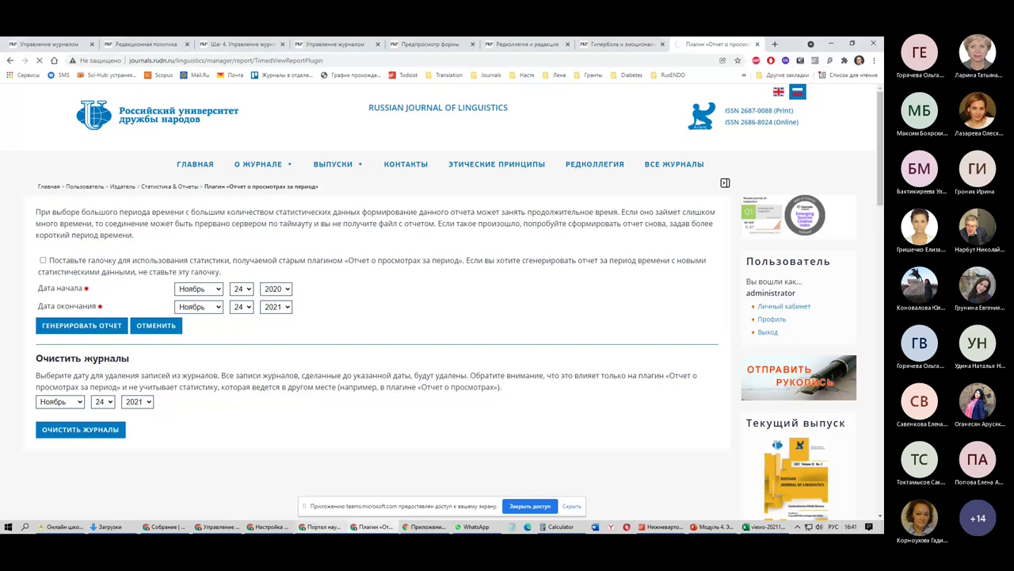
{"action": "left_click", "coordinate": [298, 530]}
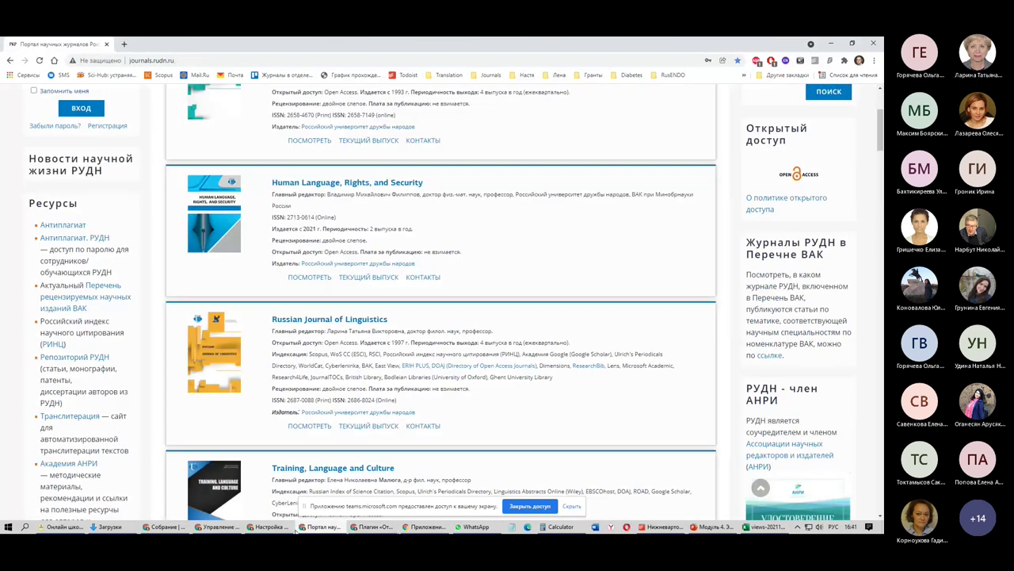
{"action": "left_click", "coordinate": [224, 528]}
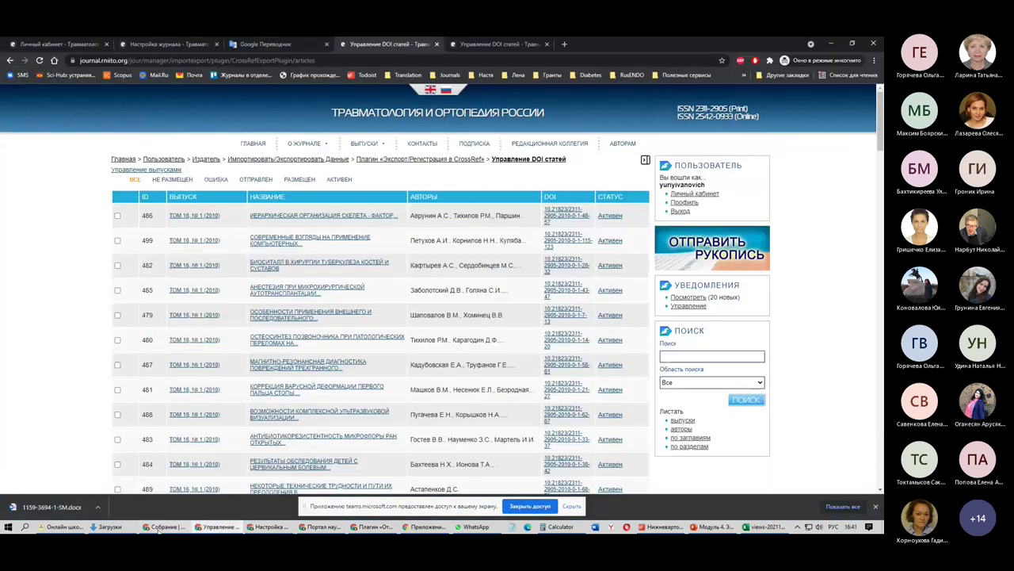
{"action": "left_click", "coordinate": [417, 529]}
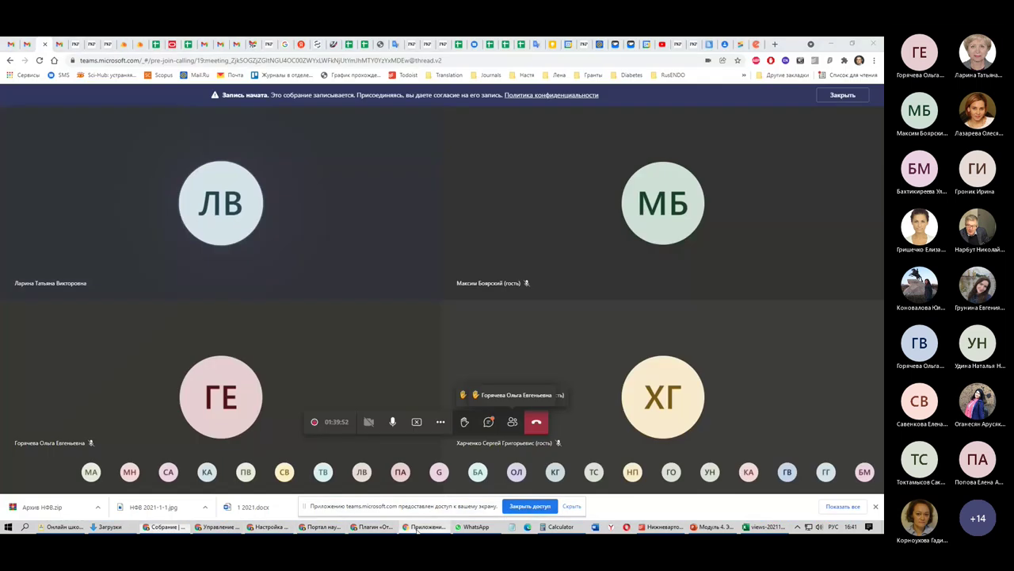
{"action": "left_click", "coordinate": [372, 527]}
Reopen the closed spreadsheet and sort the whole sheet by publication date in column D in descending order (Я > А)
{"action": "left_click", "coordinate": [787, 75]}
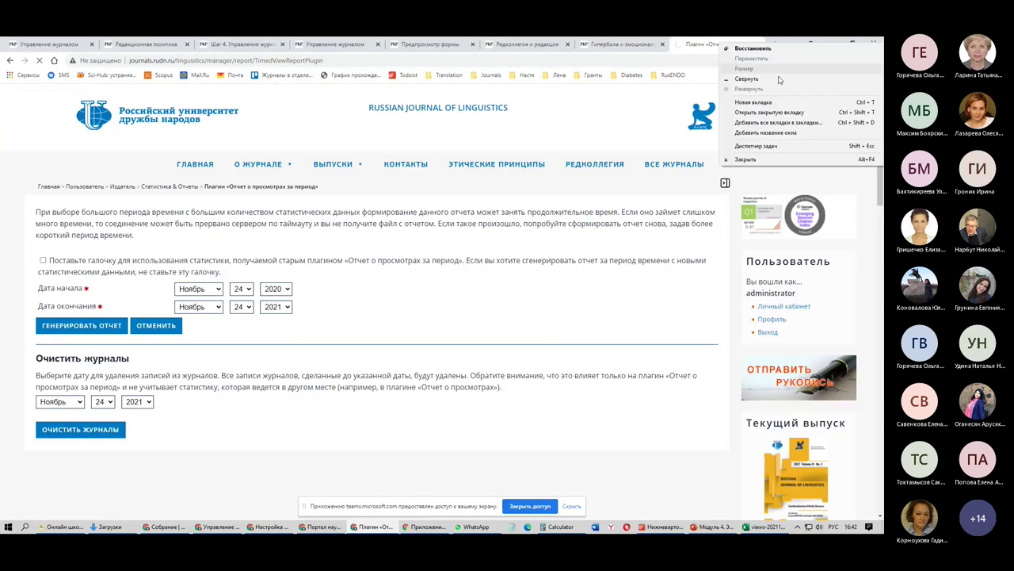
{"action": "left_click", "coordinate": [777, 115]}
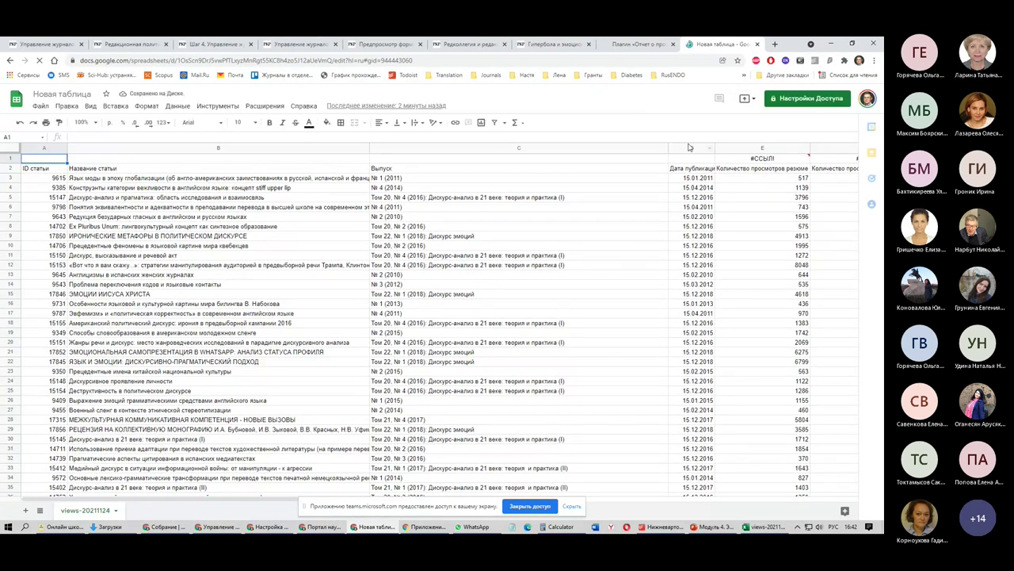
{"action": "left_click", "coordinate": [690, 147]}
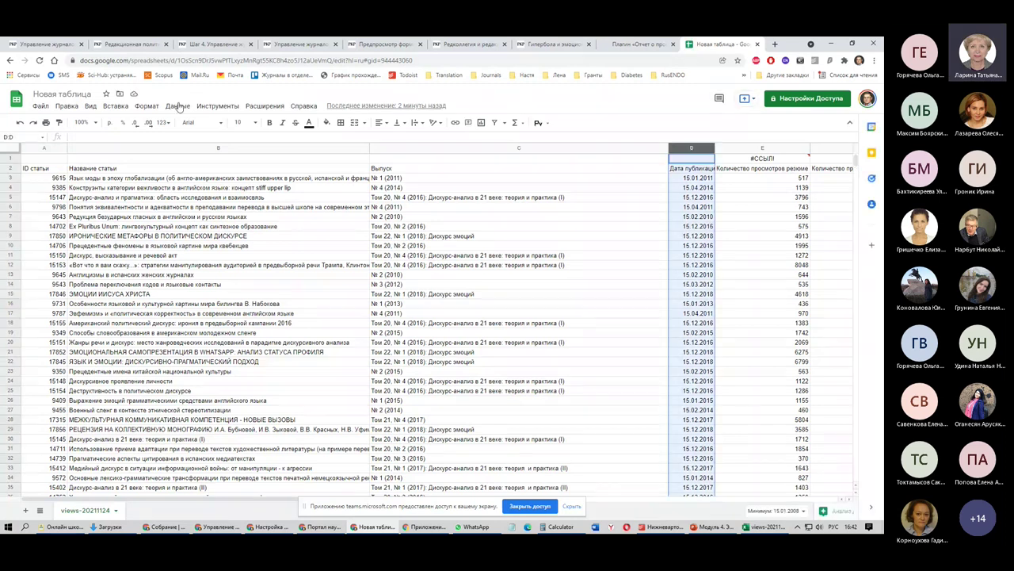
{"action": "left_click", "coordinate": [177, 106]}
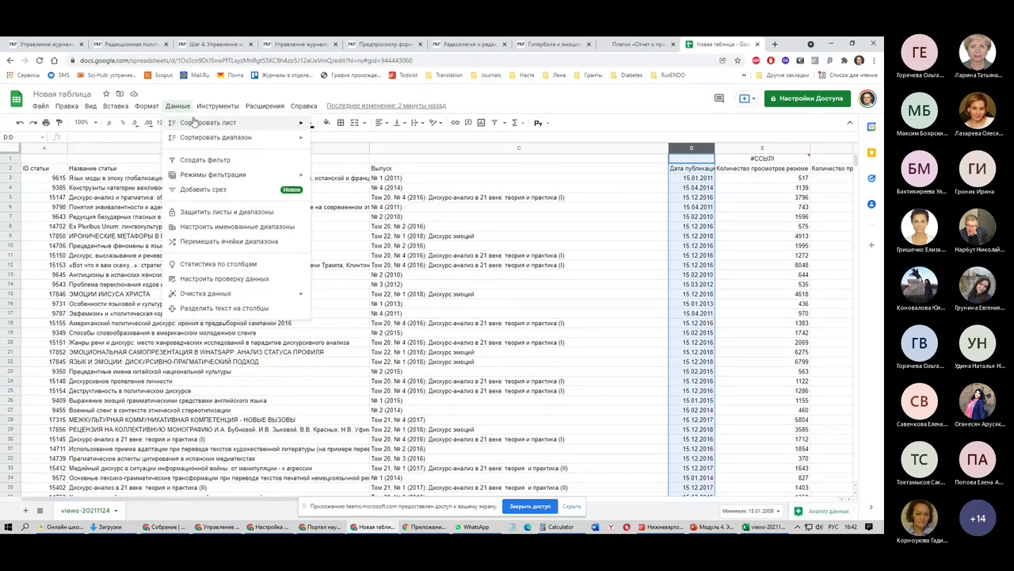
{"action": "left_click", "coordinate": [357, 137]}
{"action": "left_click", "coordinate": [462, 187]}
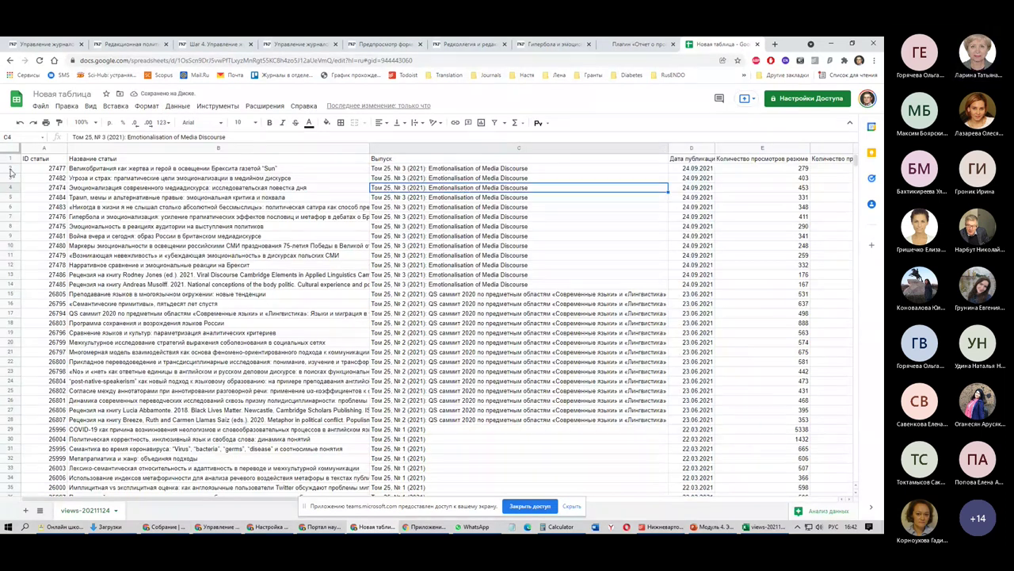
Highlight the 2021 articles in rows 2 to 42 and review their abstract and full-text view columns
{"action": "left_click_drag", "start_coordinate": [11, 172], "coordinate": [2, 519]}
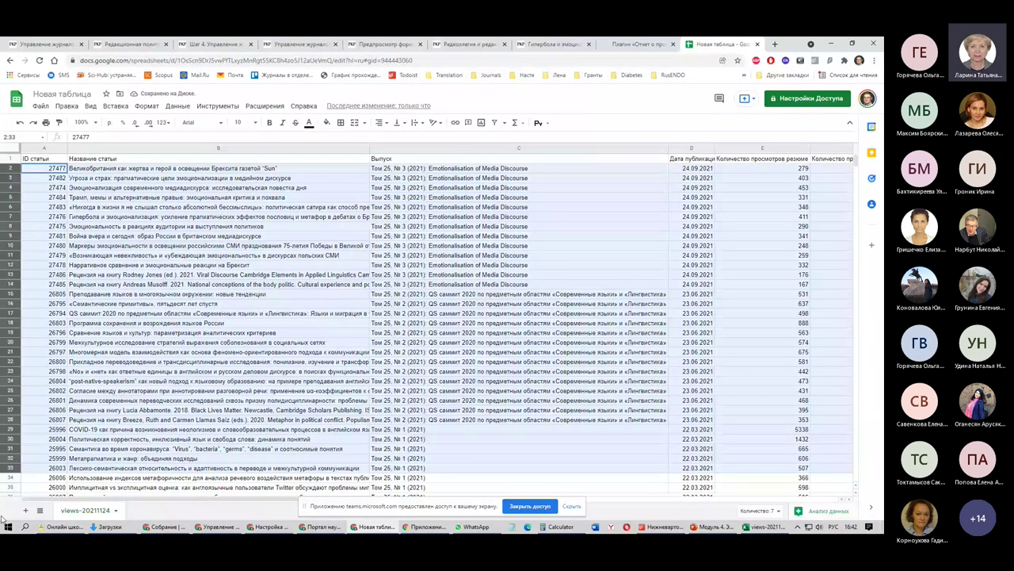
{"action": "left_click_drag", "start_coordinate": [2, 519], "coordinate": [3, 188]}
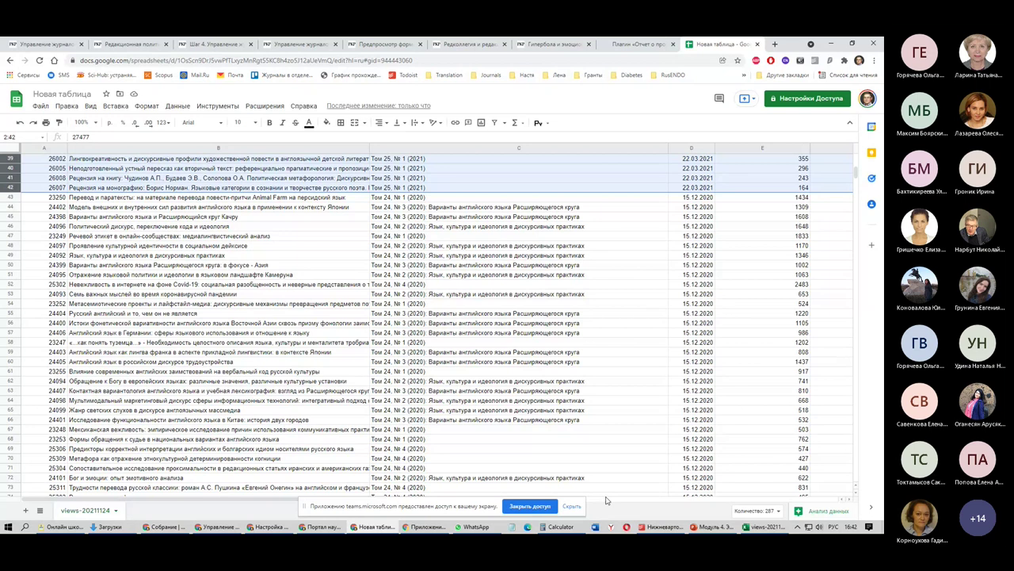
{"action": "scroll", "coordinate": [757, 319], "scroll_direction": "up", "scroll_amount": 10}
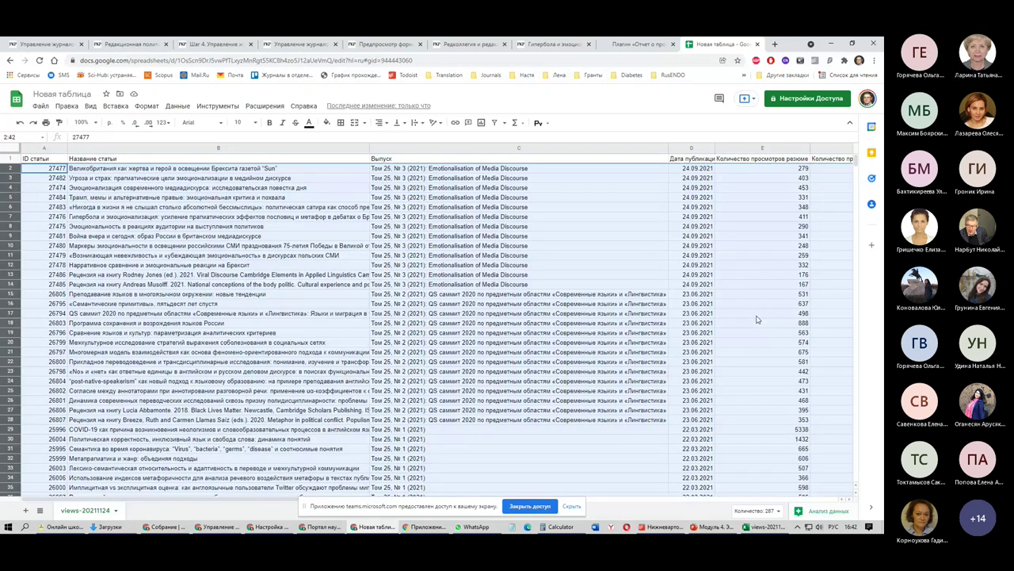
{"action": "scroll", "coordinate": [757, 319], "scroll_direction": "down", "scroll_amount": 3}
{"action": "scroll", "coordinate": [309, 499], "scroll_direction": "right", "scroll_amount": 1}
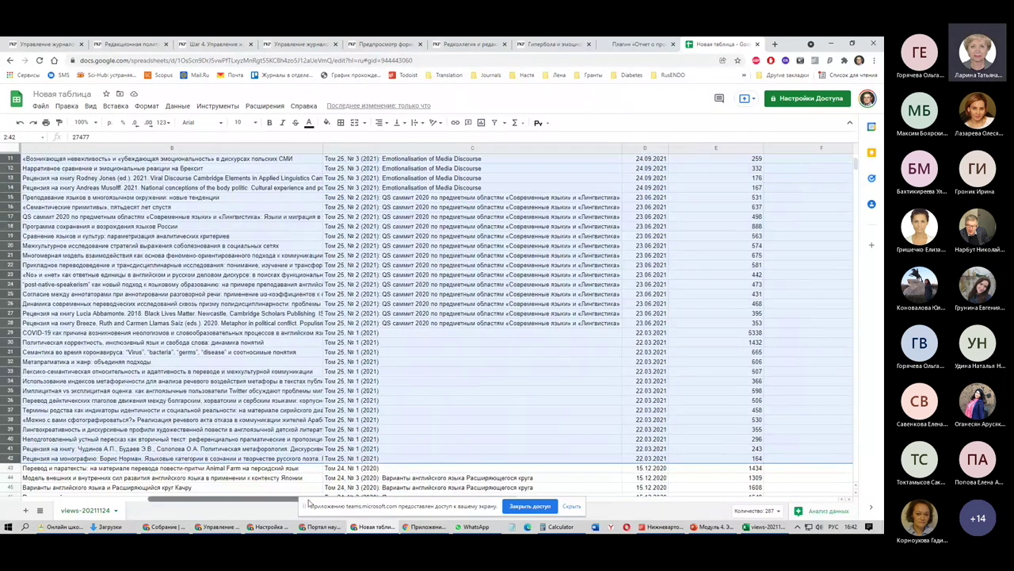
{"action": "scroll", "coordinate": [309, 499], "scroll_direction": "right", "scroll_amount": 2}
{"action": "scroll", "coordinate": [501, 361], "scroll_direction": "up", "scroll_amount": 3}
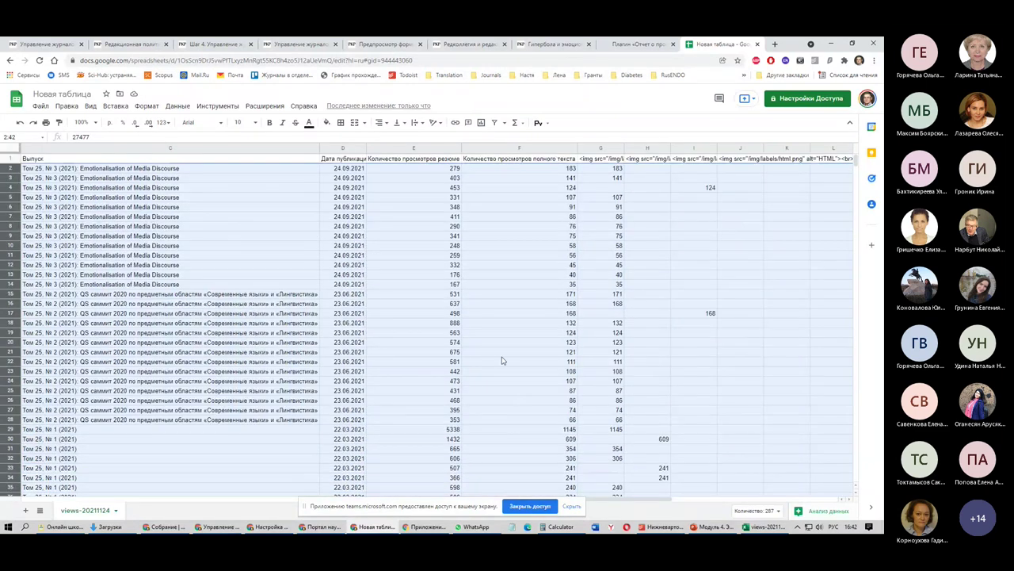
Check the «Отчет о просмотрах за период» page and return to the journal's «Управление журналом» page
{"action": "left_click", "coordinate": [642, 45]}
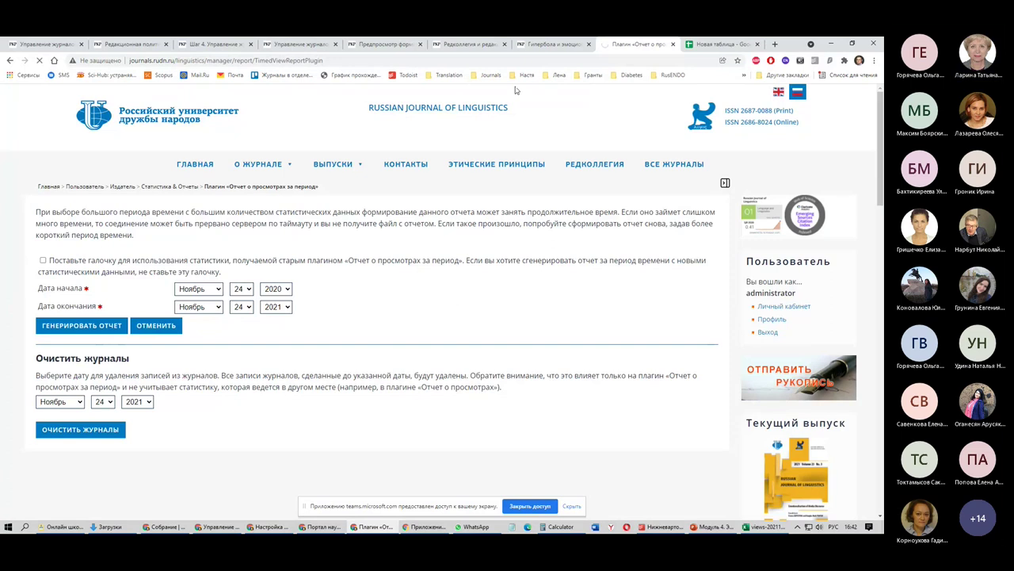
{"action": "left_click", "coordinate": [123, 42]}
{"action": "key", "text": "ctrl+shift+Tab"}
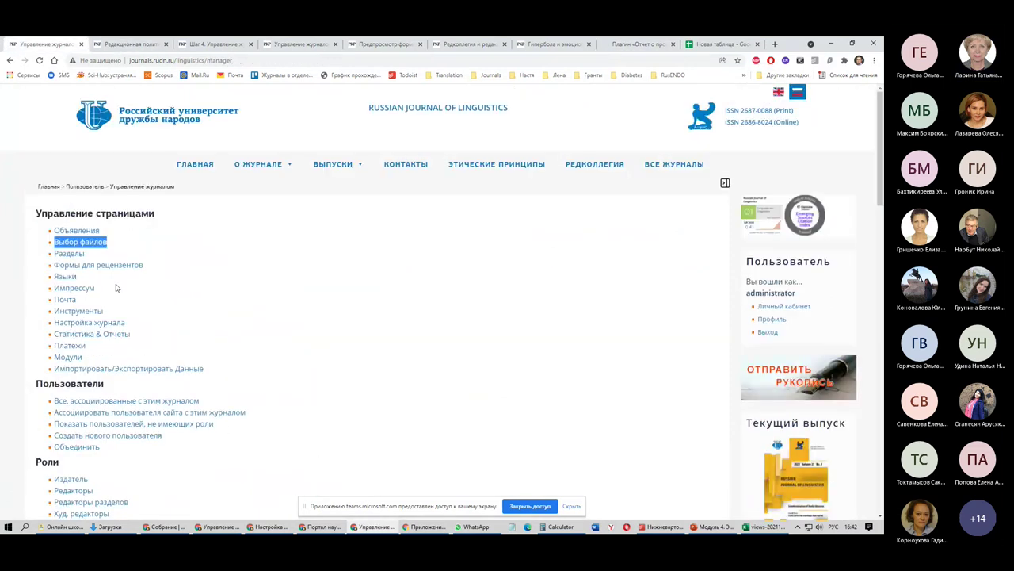
Open the journal's Платежи management page in a new browser tab and switch to it
{"action": "left_click_drag", "start_coordinate": [133, 334], "coordinate": [53, 336]}
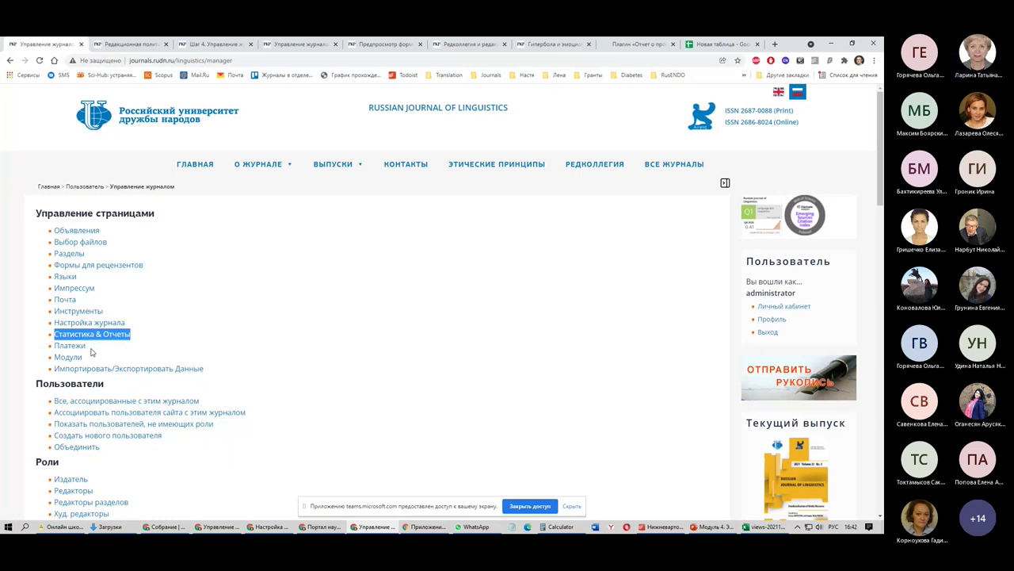
{"action": "middle_click", "coordinate": [66, 356]}
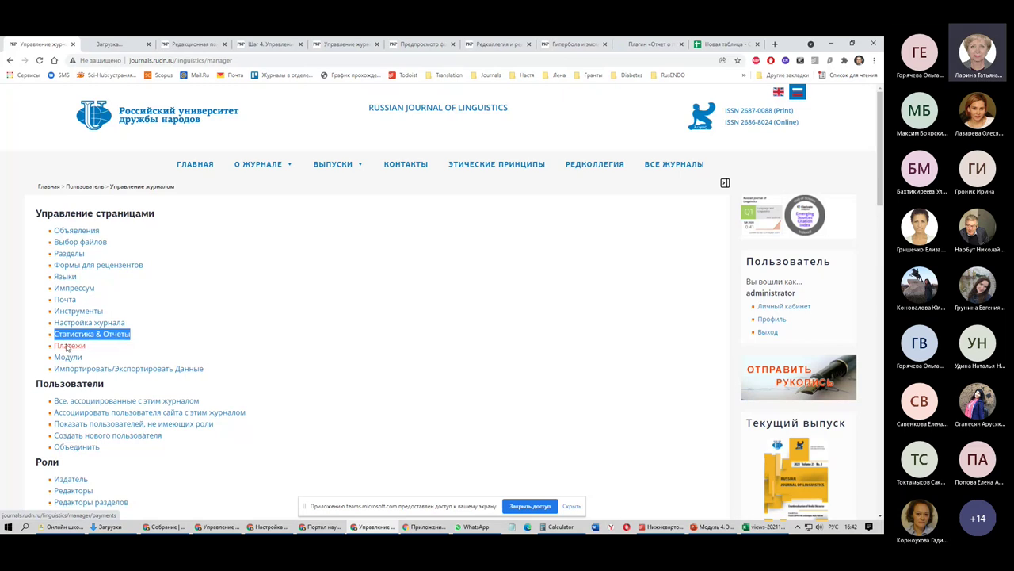
{"action": "left_click", "coordinate": [138, 42]}
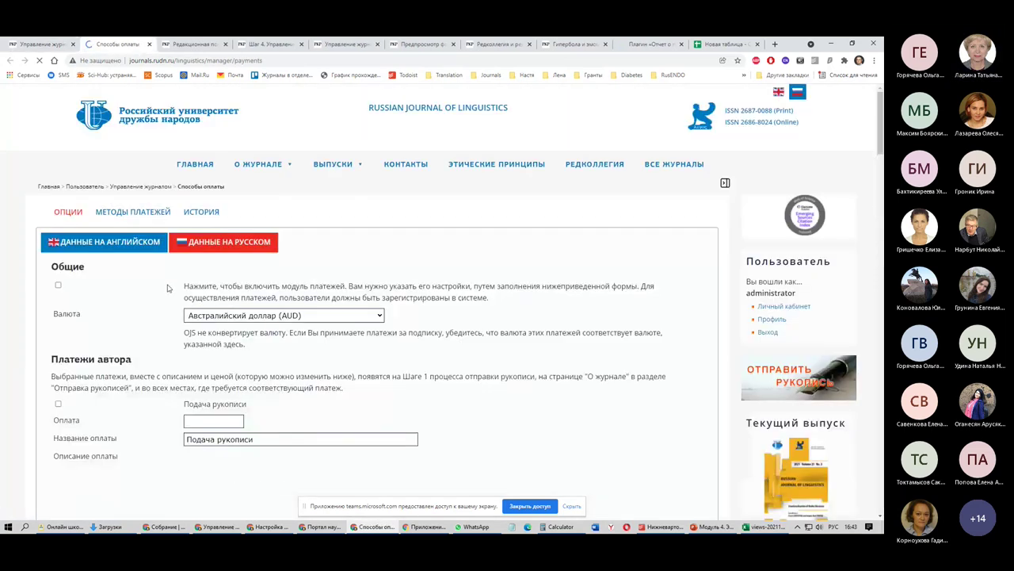
Look over the author payment options, including the publication fee description and the Политика скидок text
{"action": "scroll", "coordinate": [123, 350], "scroll_direction": "down", "scroll_amount": 5}
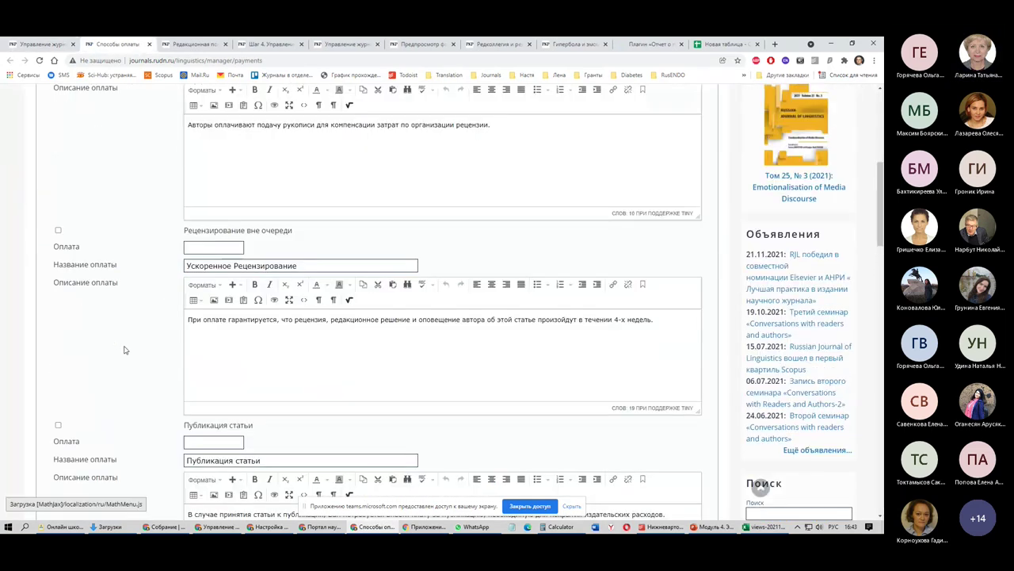
{"action": "scroll", "coordinate": [124, 349], "scroll_direction": "down", "scroll_amount": 2}
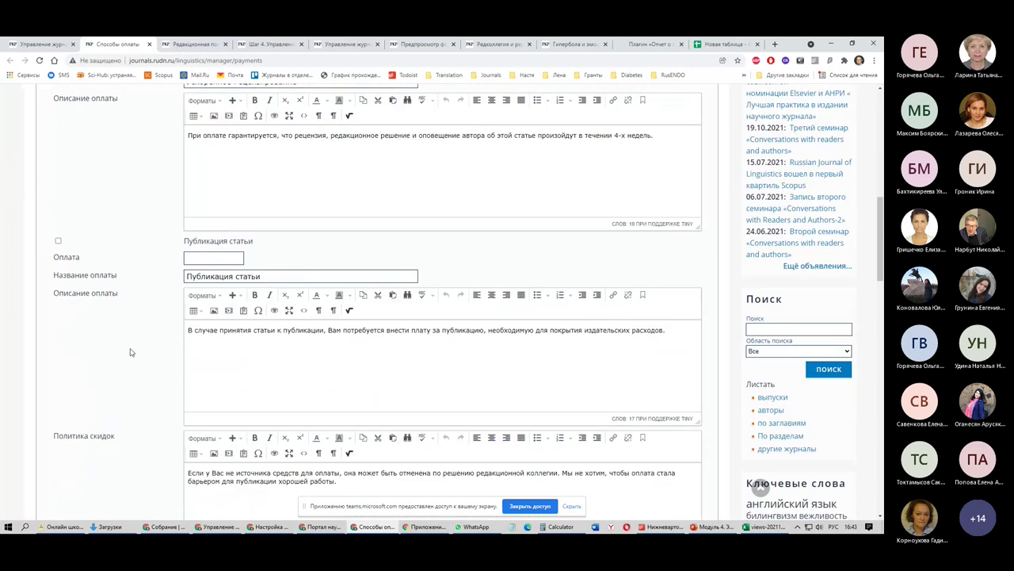
{"action": "scroll", "coordinate": [132, 351], "scroll_direction": "down", "scroll_amount": 4}
{"action": "scroll", "coordinate": [131, 340], "scroll_direction": "up", "scroll_amount": 3}
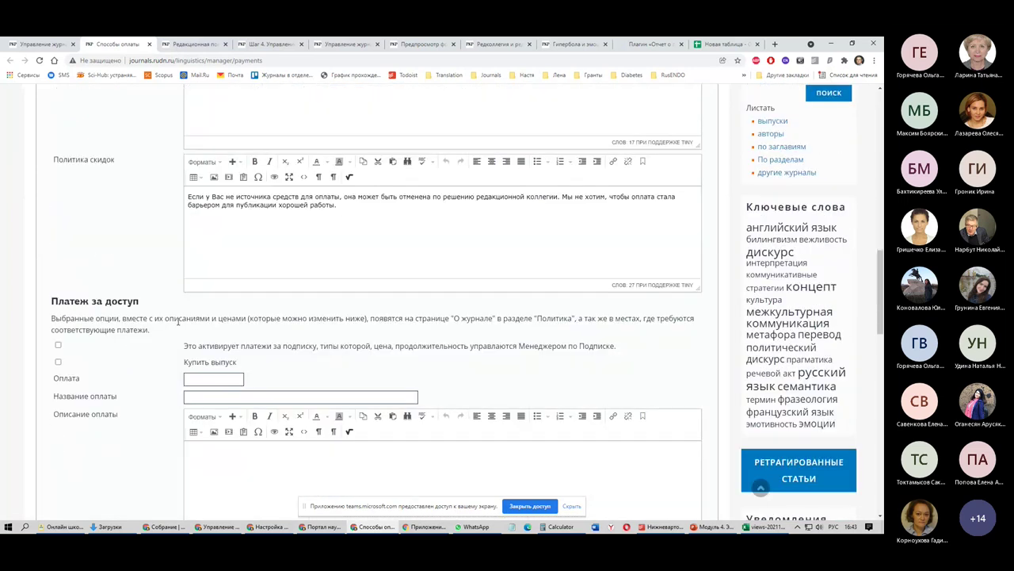
{"action": "triple_click", "coordinate": [209, 327]}
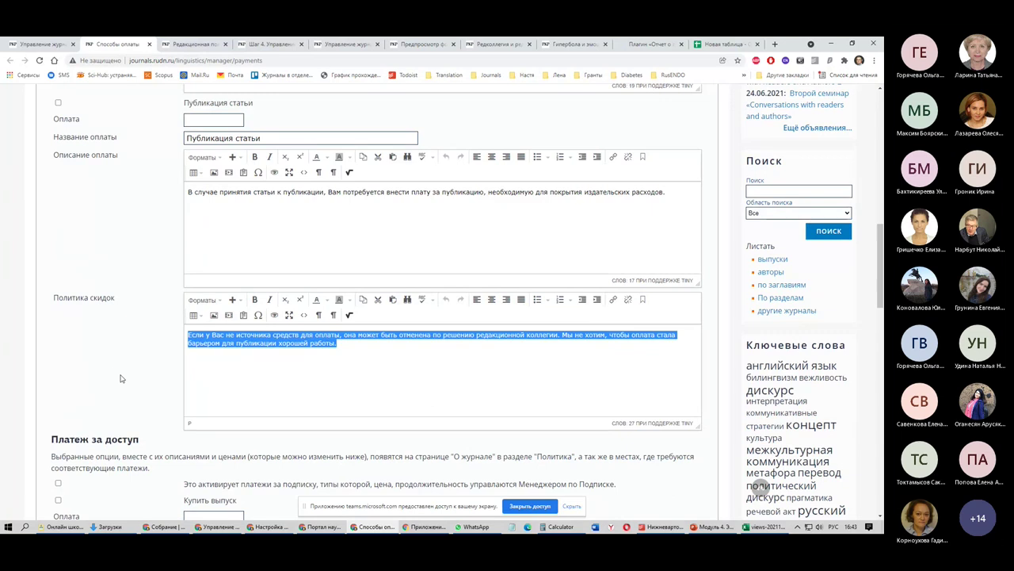
{"action": "scroll", "coordinate": [190, 302], "scroll_direction": "down", "scroll_amount": 1}
{"action": "scroll", "coordinate": [190, 297], "scroll_direction": "up", "scroll_amount": 2}
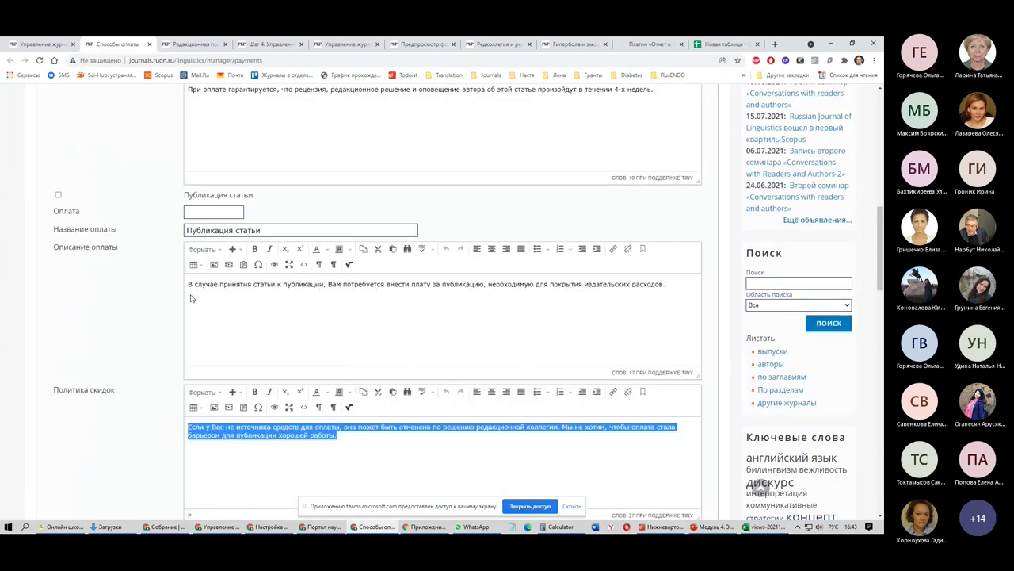
{"action": "triple_click", "coordinate": [190, 298]}
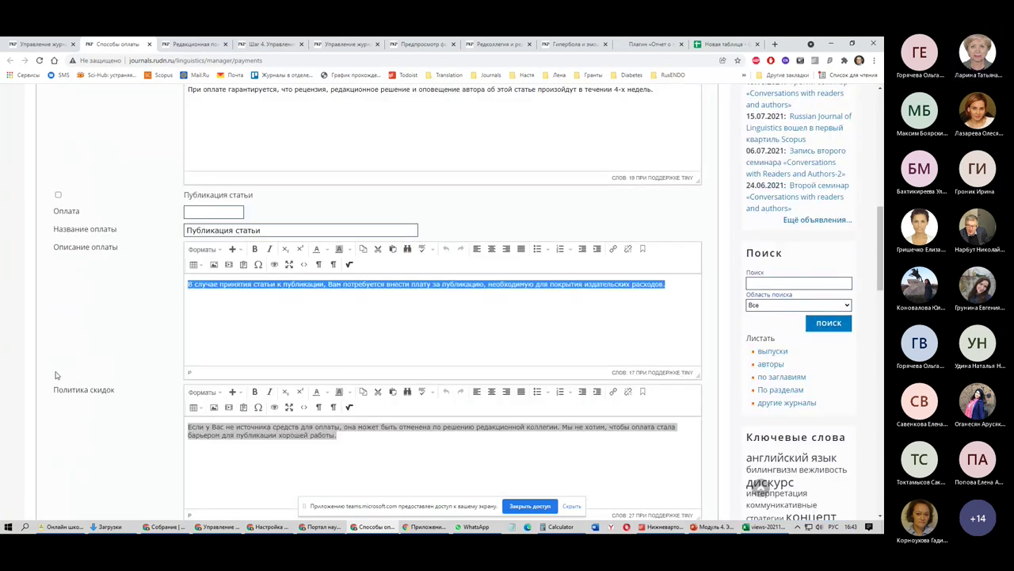
{"action": "scroll", "coordinate": [56, 374], "scroll_direction": "up", "scroll_amount": 5}
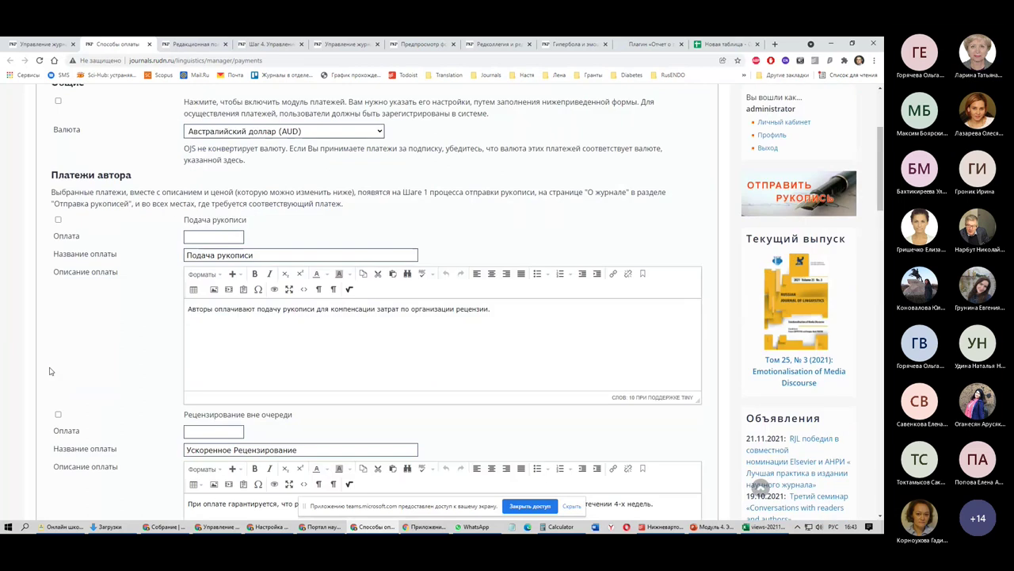
{"action": "scroll", "coordinate": [49, 371], "scroll_direction": "up", "scroll_amount": 2}
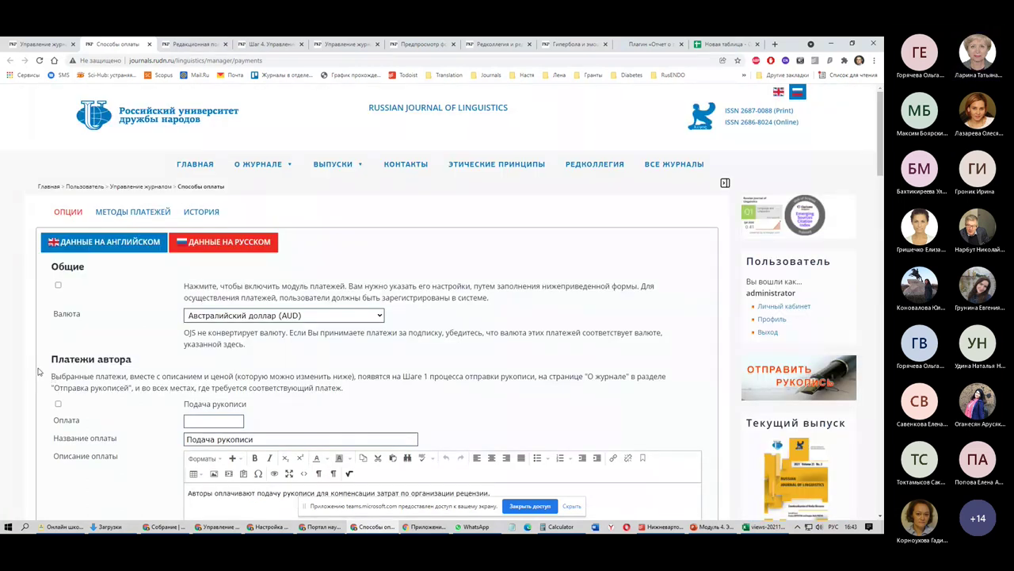
Review the Подача рукописи fee fields under Платежи автора and dismiss the chat notification
{"action": "scroll", "coordinate": [82, 288], "scroll_direction": "down", "scroll_amount": 2}
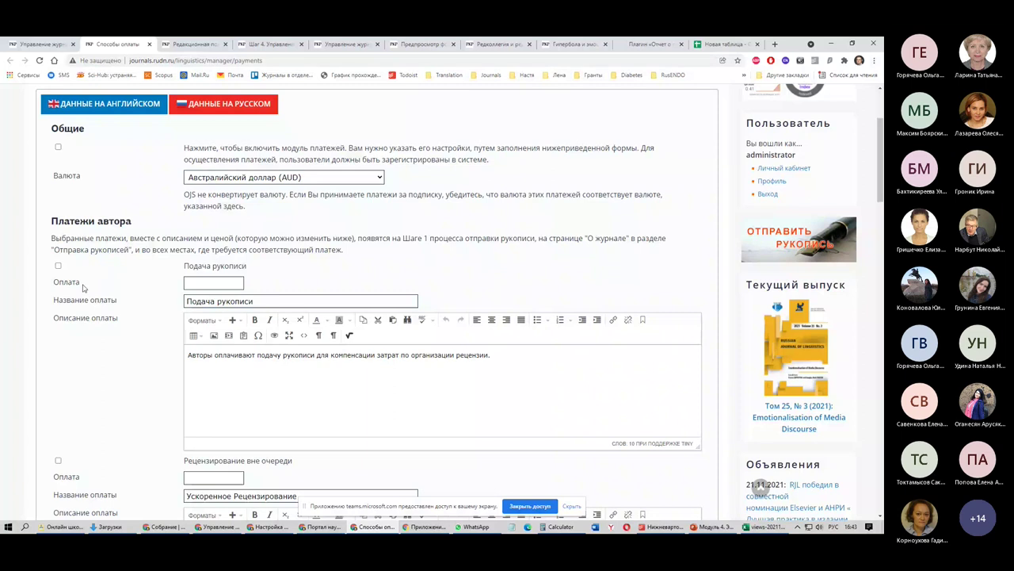
{"action": "triple_click", "coordinate": [211, 265]}
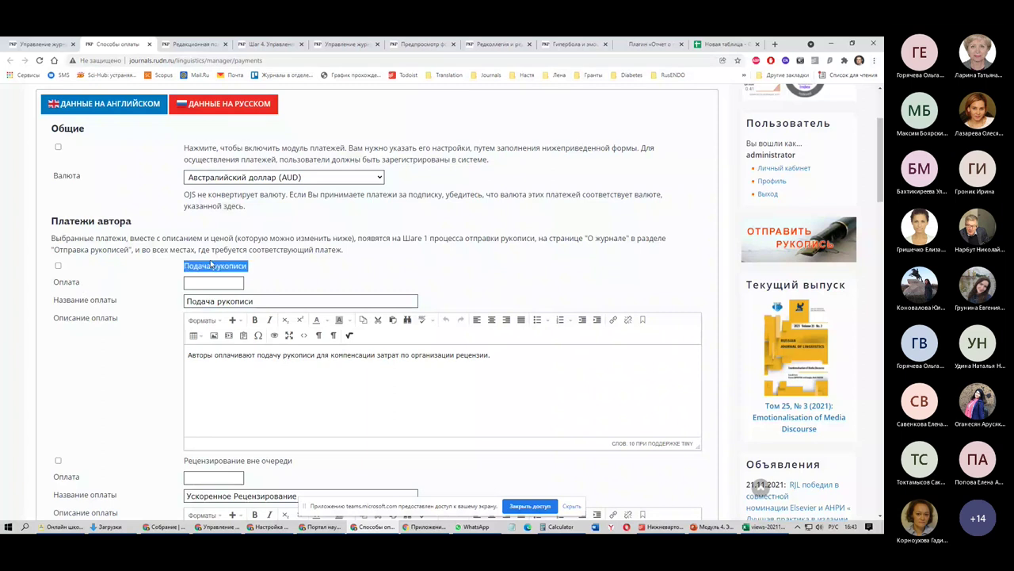
{"action": "scroll", "coordinate": [211, 266], "scroll_direction": "down", "scroll_amount": 1}
{"action": "scroll", "coordinate": [211, 264], "scroll_direction": "down", "scroll_amount": 1}
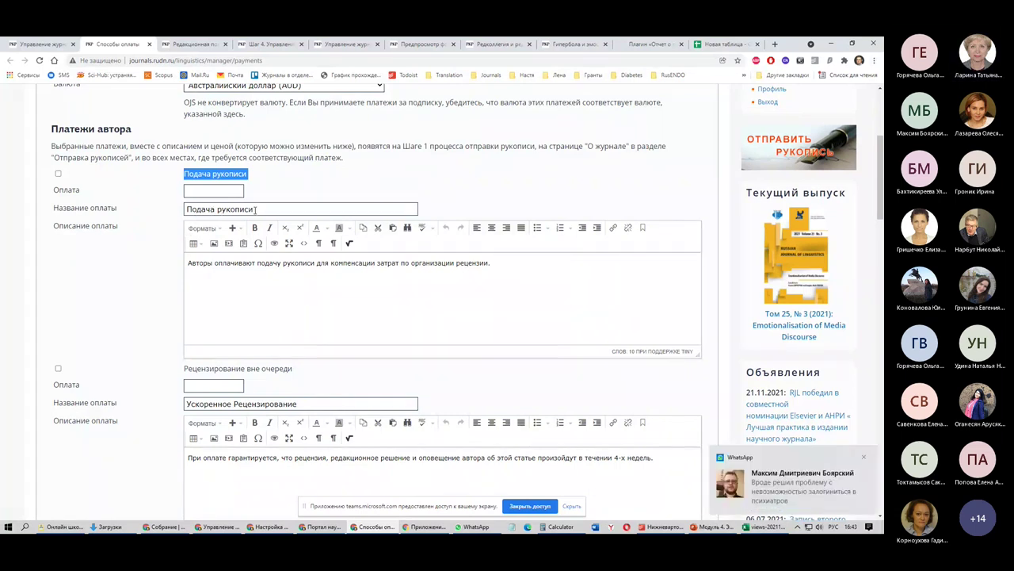
{"action": "left_click", "coordinate": [863, 458]}
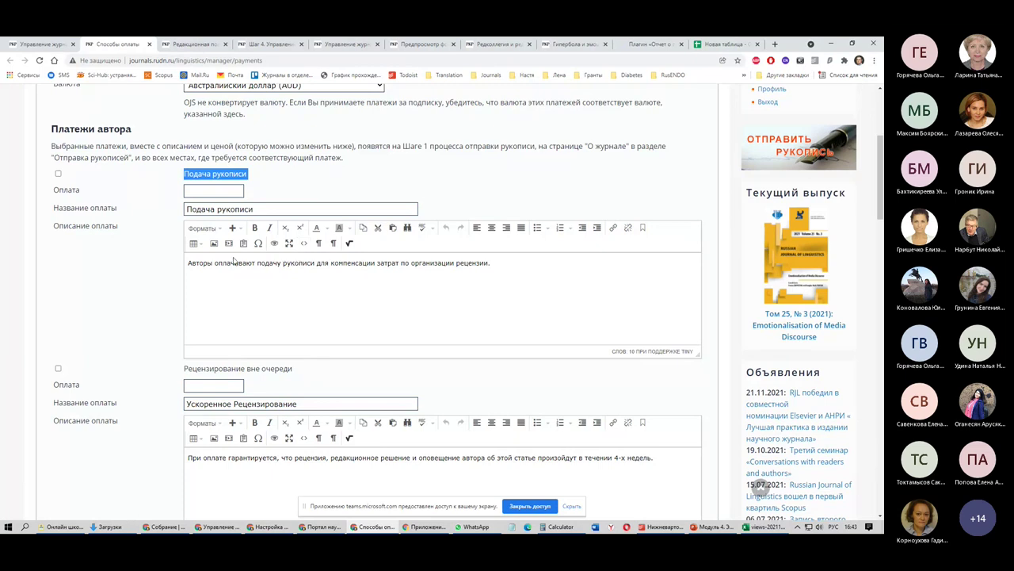
Examine the Рецензирование вне очереди fee's amount, name and description fields
{"action": "scroll", "coordinate": [234, 260], "scroll_direction": "down", "scroll_amount": 2}
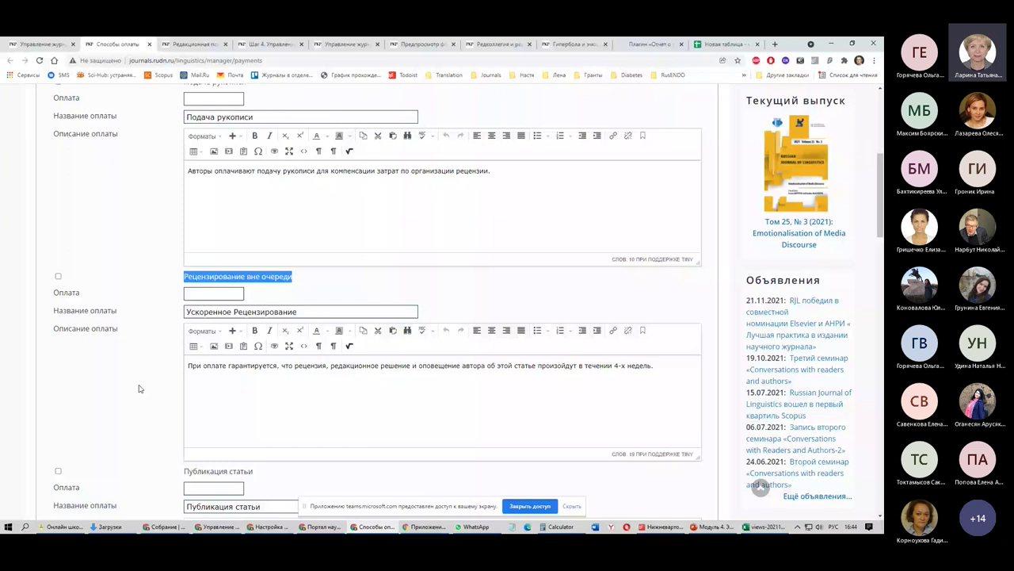
{"action": "scroll", "coordinate": [139, 388], "scroll_direction": "down", "scroll_amount": 3}
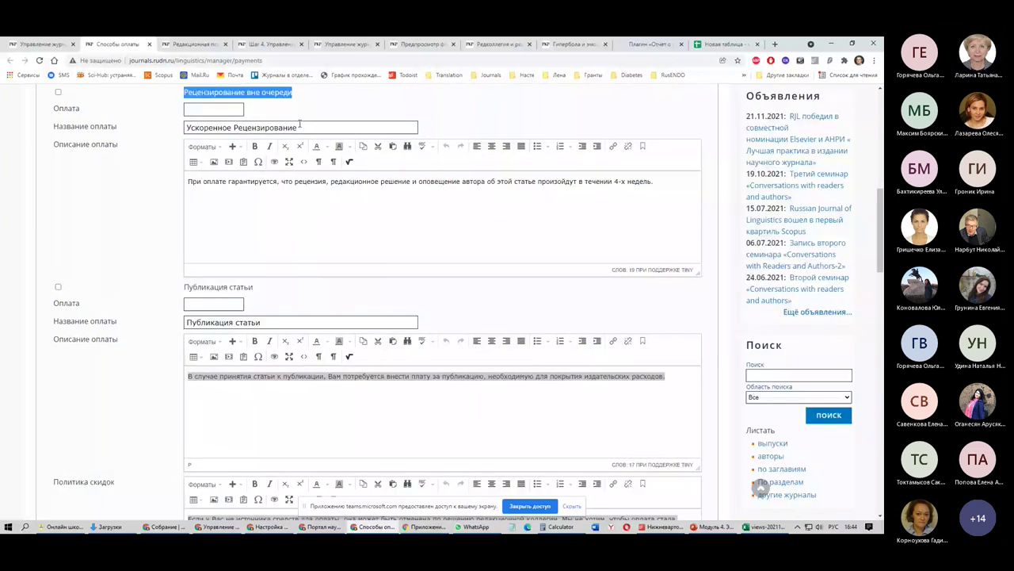
{"action": "left_click_drag", "start_coordinate": [299, 124], "coordinate": [272, 137]}
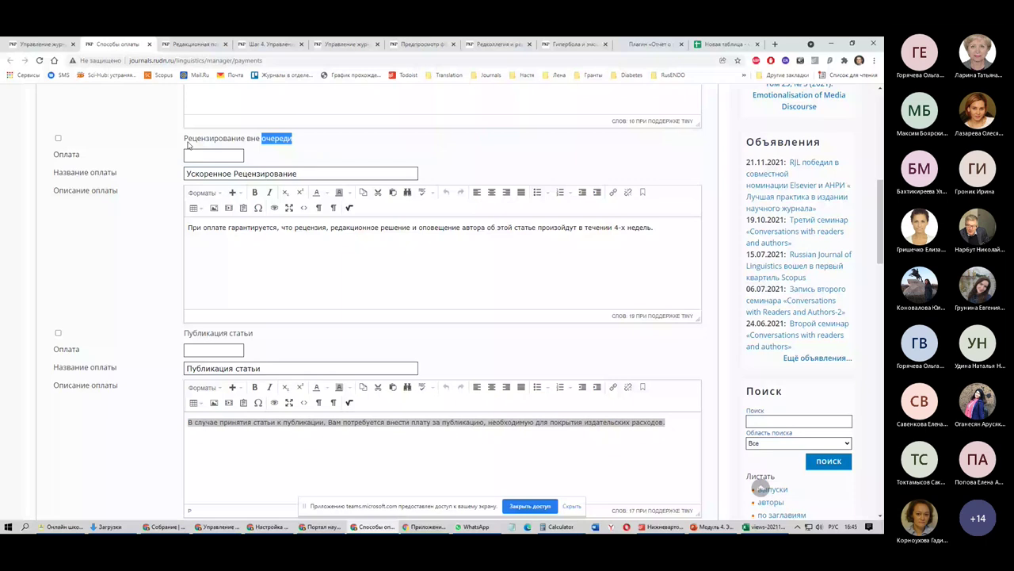
{"action": "scroll", "coordinate": [218, 290], "scroll_direction": "down", "scroll_amount": 1}
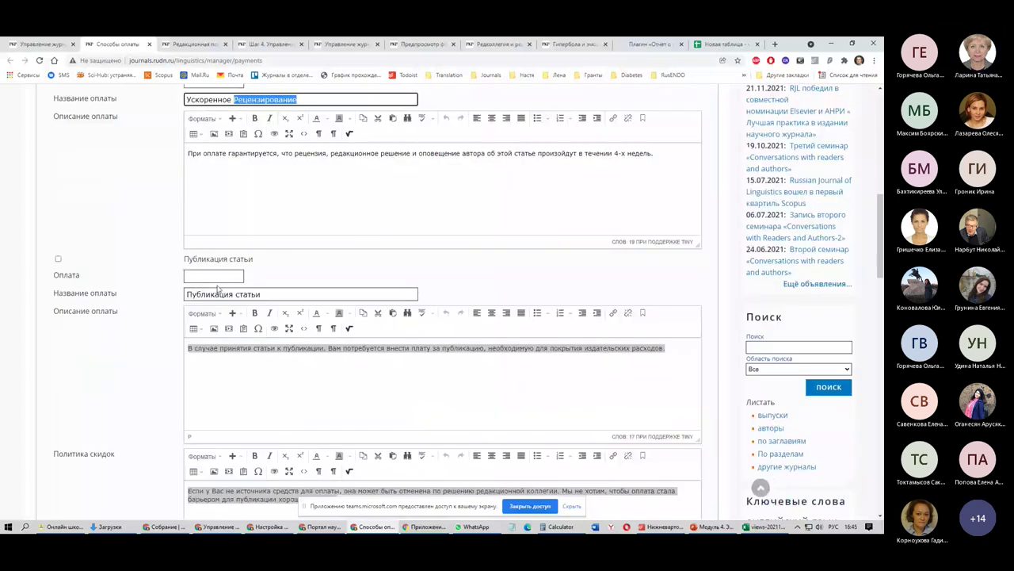
{"action": "scroll", "coordinate": [251, 269], "scroll_direction": "up", "scroll_amount": 1}
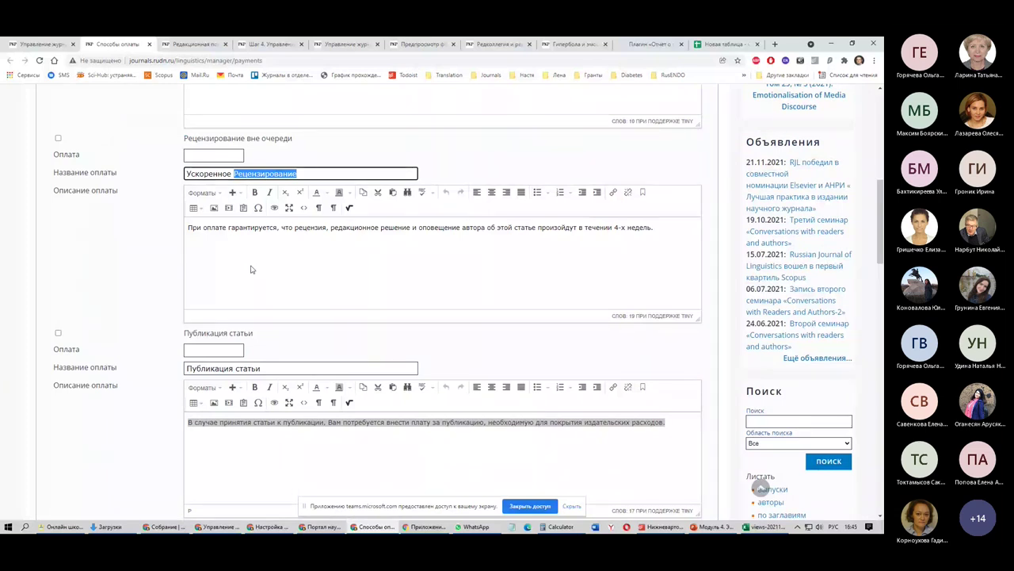
Examine the Публикация статьи fee fields and the Политика скидок section below them
{"action": "scroll", "coordinate": [250, 269], "scroll_direction": "down", "scroll_amount": 2}
{"action": "triple_click", "coordinate": [212, 197]}
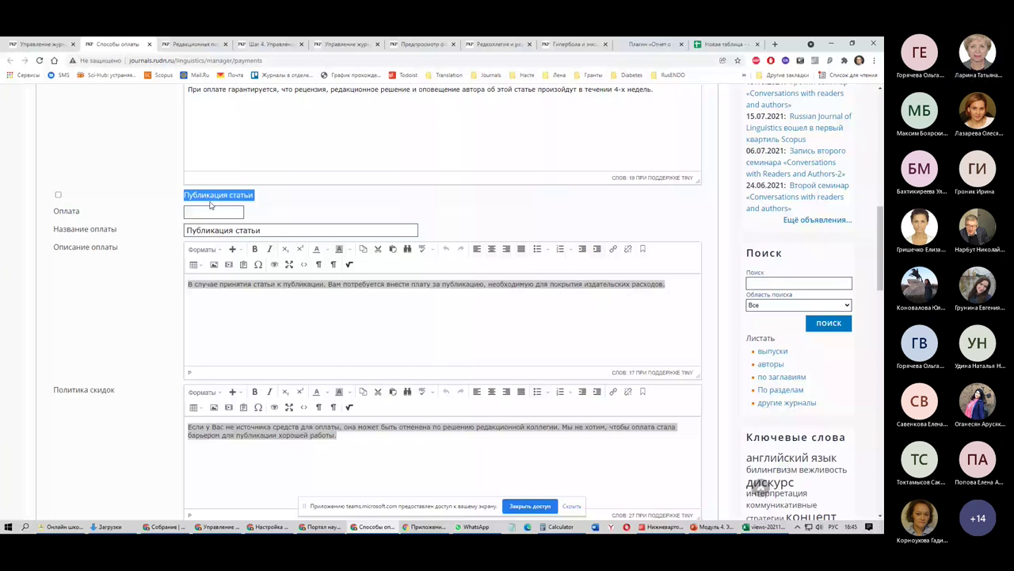
{"action": "scroll", "coordinate": [96, 173], "scroll_direction": "down", "scroll_amount": 1}
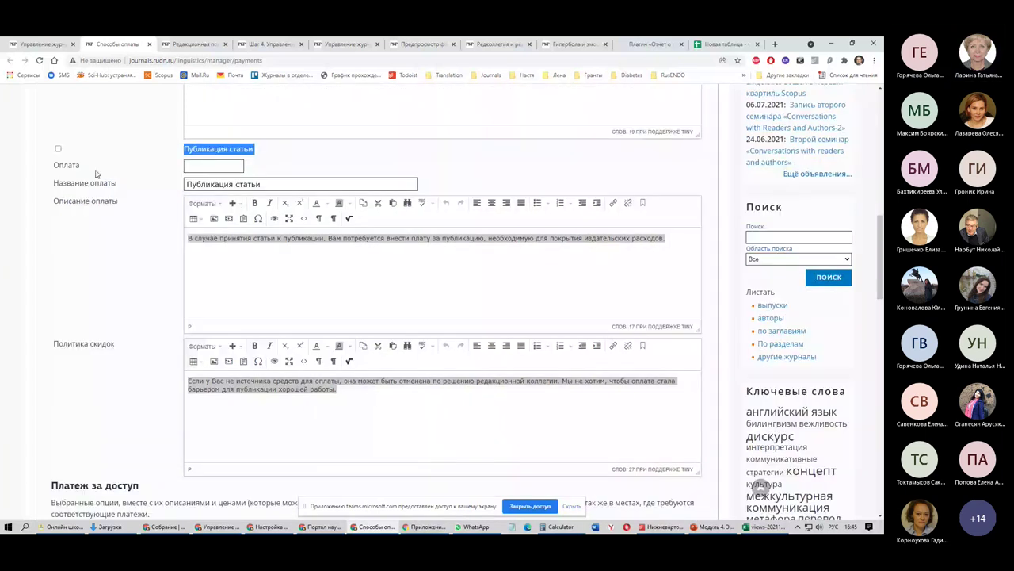
{"action": "triple_click", "coordinate": [57, 344]}
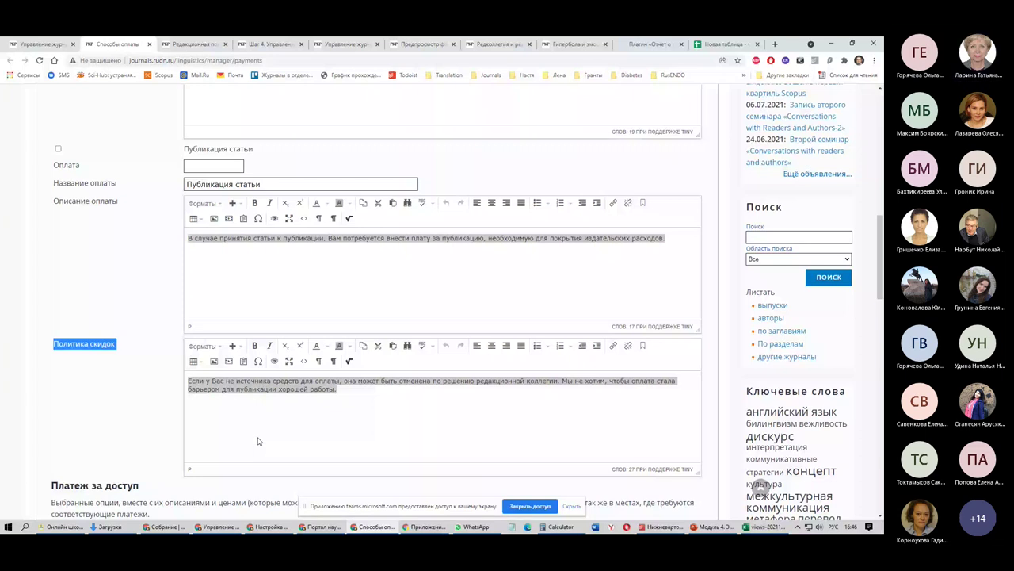
{"action": "scroll", "coordinate": [258, 440], "scroll_direction": "down", "scroll_amount": 3}
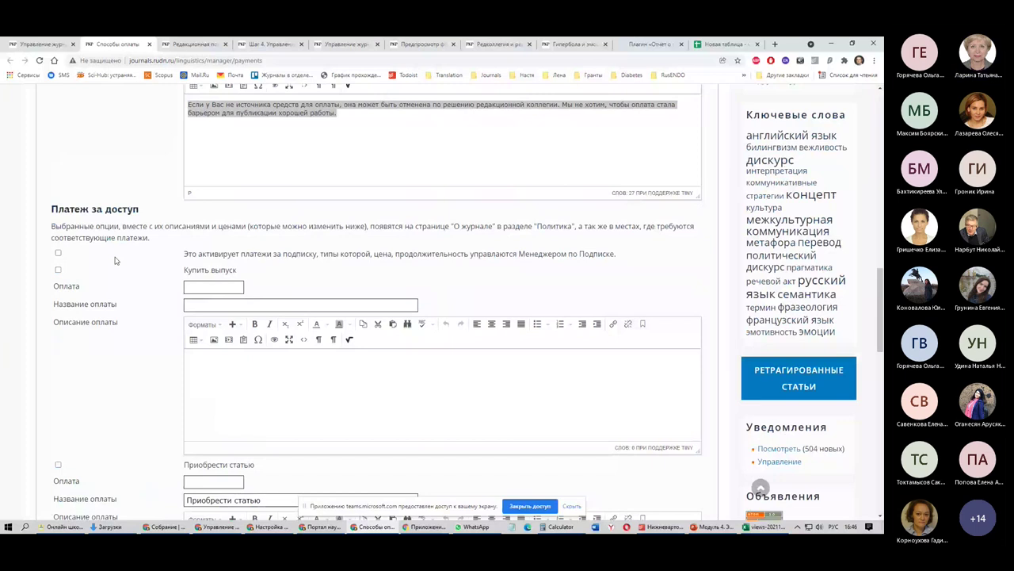
{"action": "scroll", "coordinate": [134, 255], "scroll_direction": "up", "scroll_amount": 2}
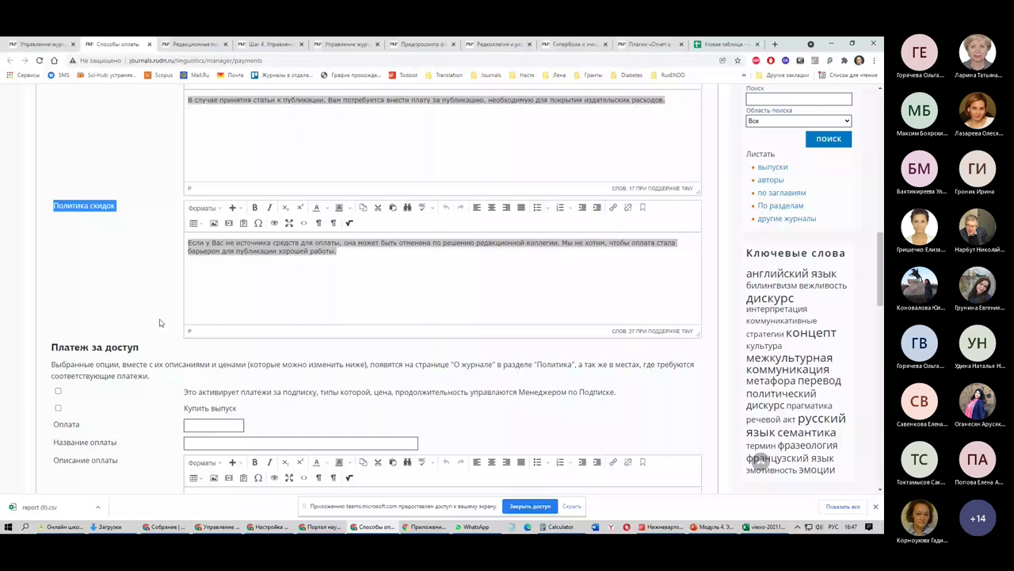
Review the remaining payment options: access payments, general payments such as membership and donations, and gift subscriptions
{"action": "scroll", "coordinate": [159, 322], "scroll_direction": "down", "scroll_amount": 3}
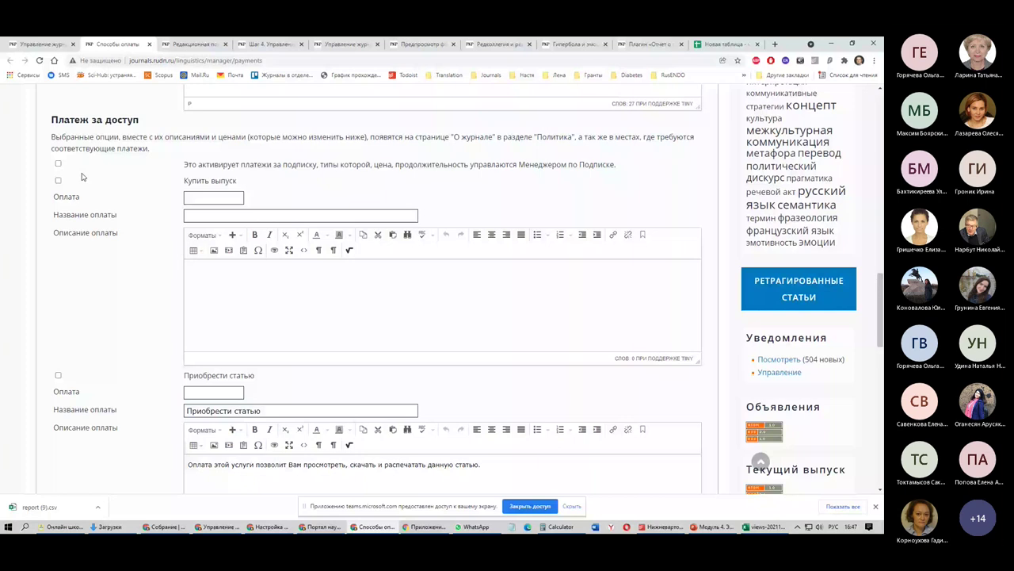
{"action": "scroll", "coordinate": [124, 235], "scroll_direction": "down", "scroll_amount": 2}
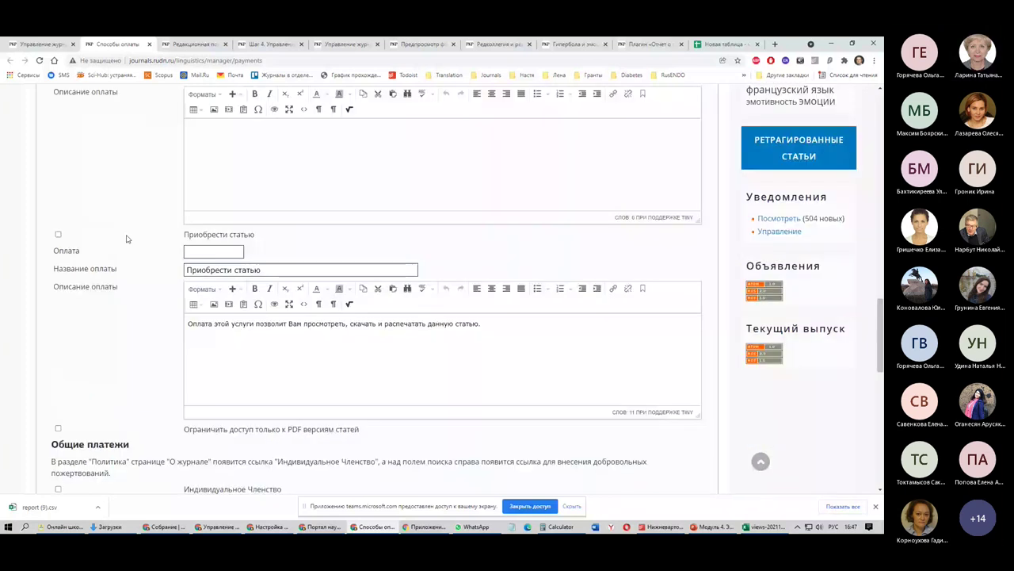
{"action": "scroll", "coordinate": [126, 239], "scroll_direction": "up", "scroll_amount": 1}
{"action": "left_click", "coordinate": [212, 342]}
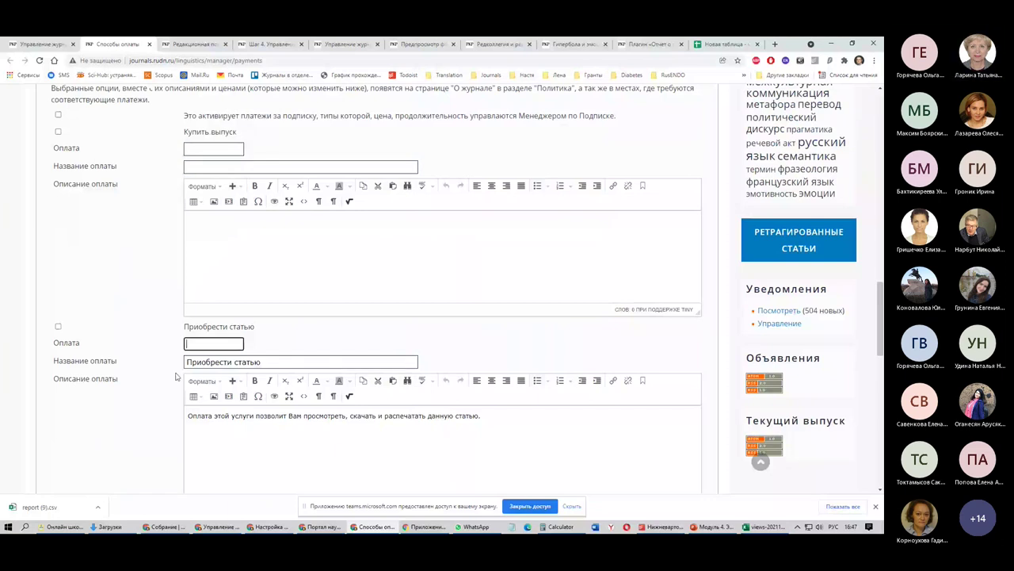
{"action": "scroll", "coordinate": [177, 378], "scroll_direction": "down", "scroll_amount": 2}
{"action": "scroll", "coordinate": [167, 375], "scroll_direction": "down", "scroll_amount": 3}
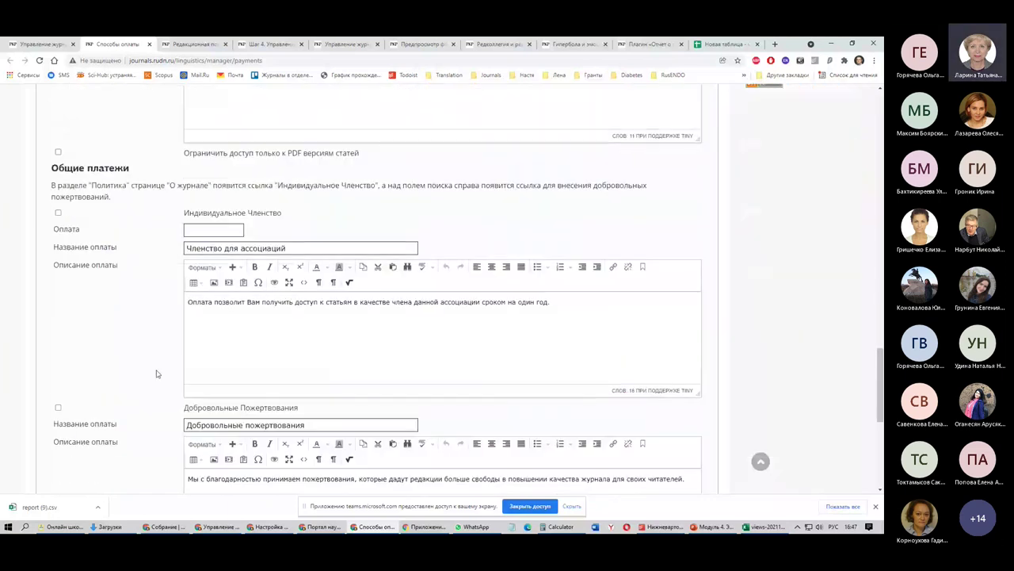
{"action": "scroll", "coordinate": [139, 340], "scroll_direction": "down", "scroll_amount": 3}
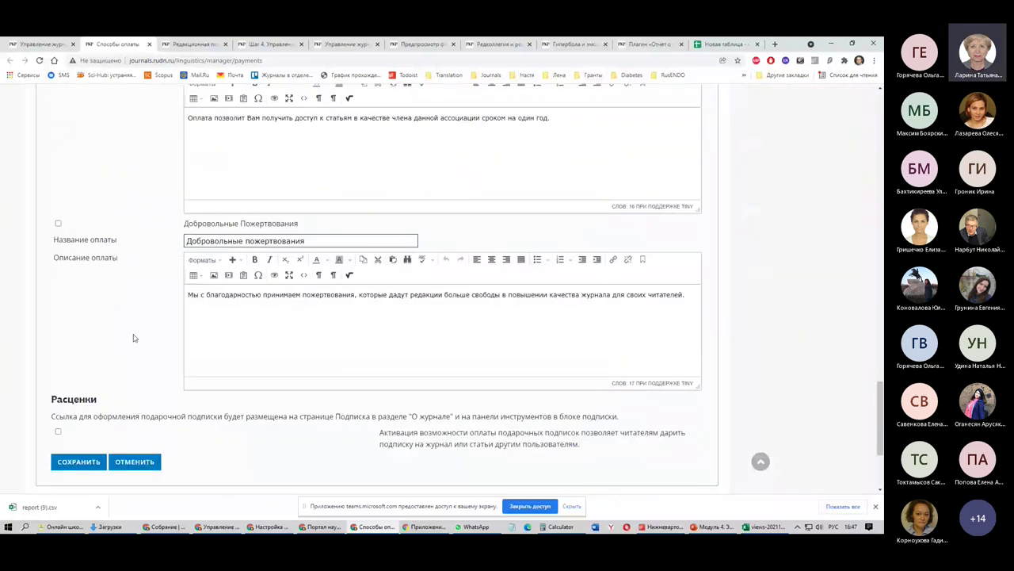
{"action": "scroll", "coordinate": [136, 328], "scroll_direction": "up", "scroll_amount": 2}
{"action": "scroll", "coordinate": [143, 309], "scroll_direction": "up", "scroll_amount": 12}
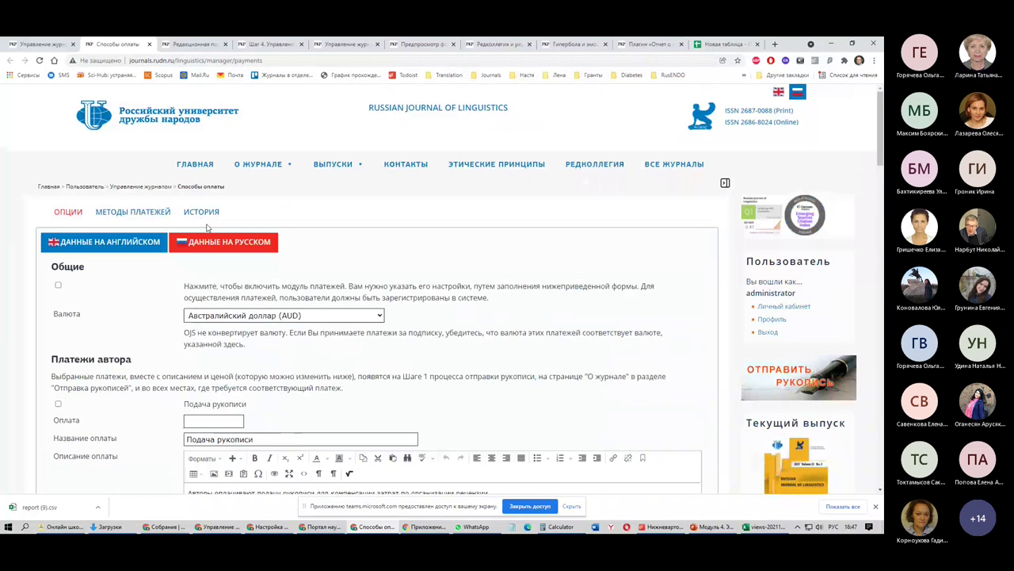
View the available payment methods and select the Плагин «Оплата банковским переводом» option without saving
{"action": "left_click", "coordinate": [132, 212]}
{"action": "double_click", "coordinate": [174, 291]}
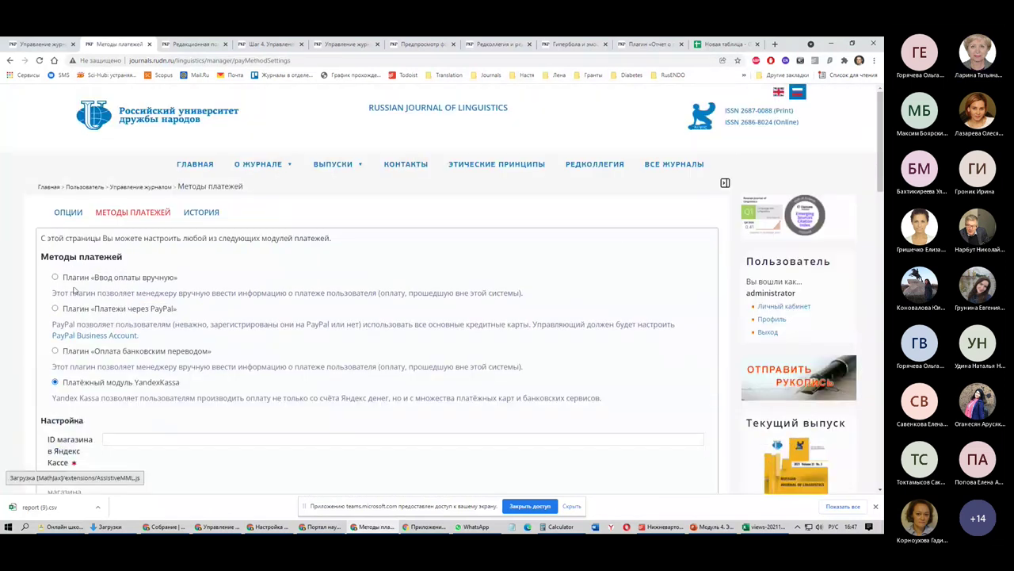
{"action": "scroll", "coordinate": [74, 291], "scroll_direction": "down", "scroll_amount": 3}
{"action": "left_click", "coordinate": [94, 199]}
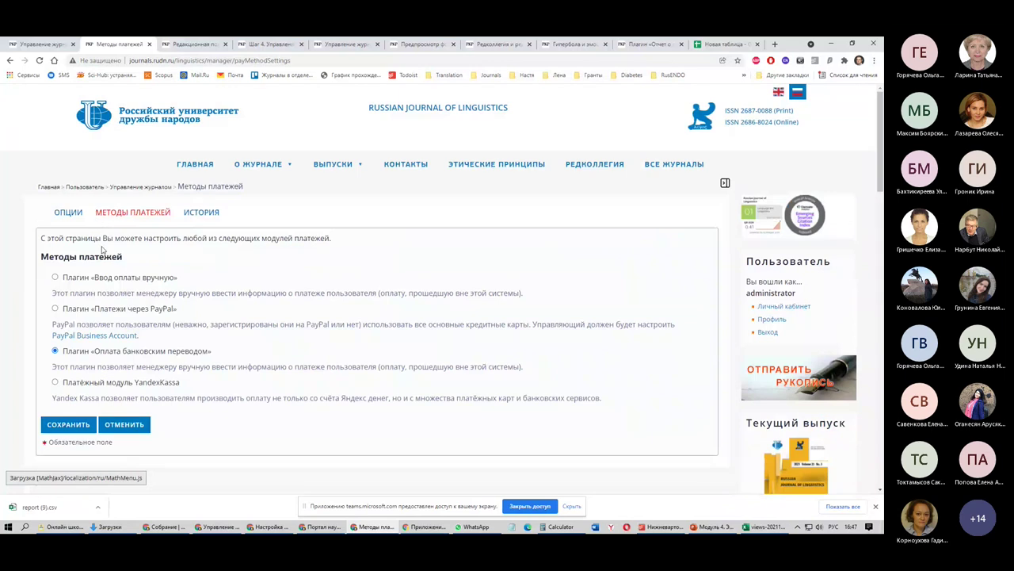
Check the payment history and return to the journal management page
{"action": "left_click", "coordinate": [201, 213]}
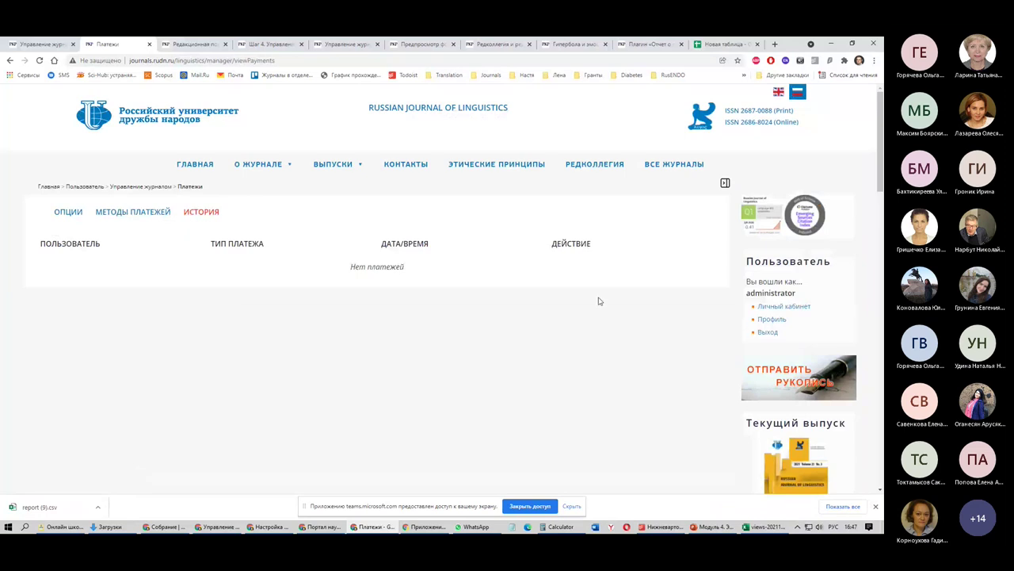
{"action": "left_click", "coordinate": [123, 191]}
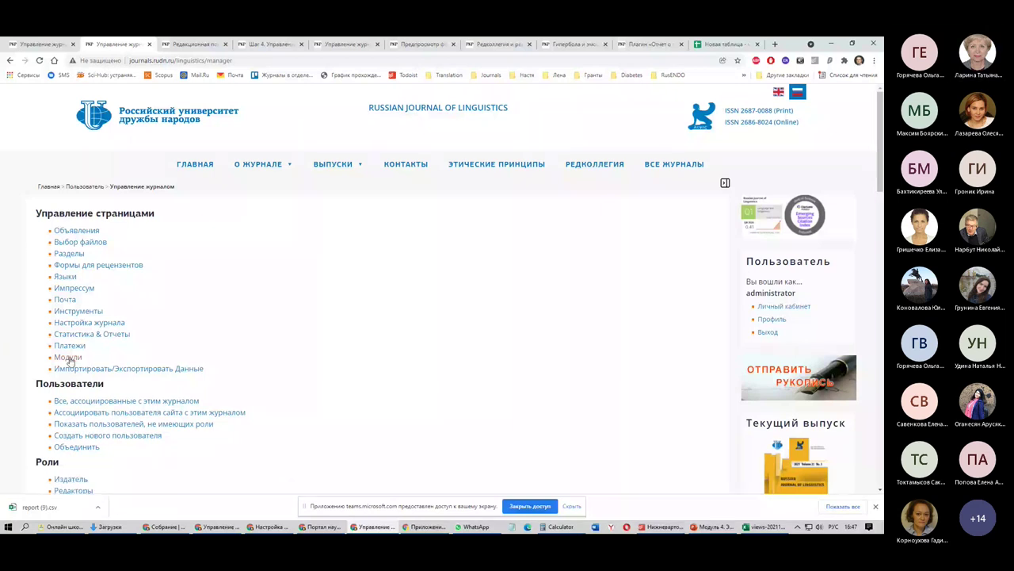
Open Модули публичных идентификаторов from the journal's modules in a separate tab and enter the DOI plugin settings
{"action": "left_click", "coordinate": [68, 358]}
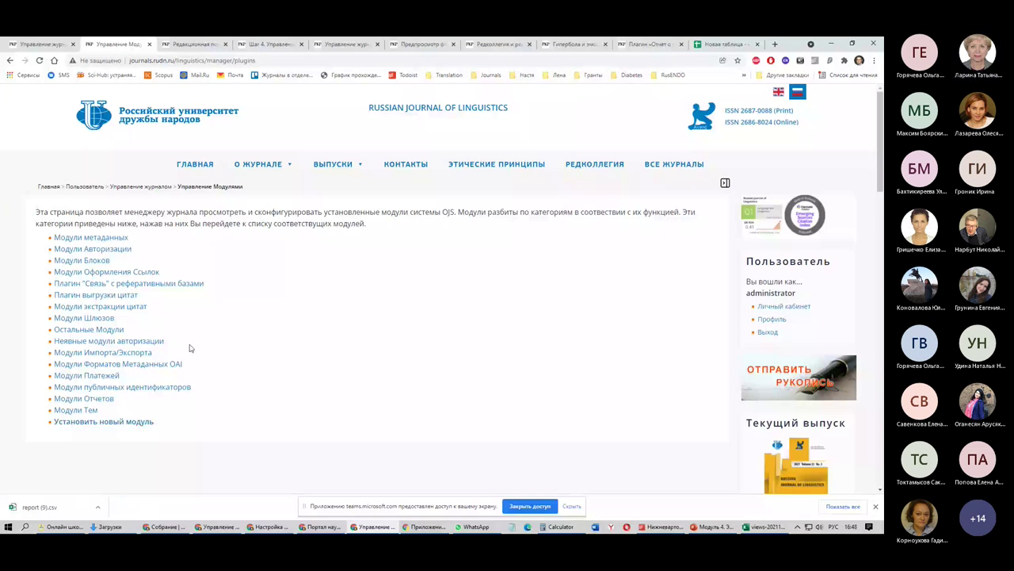
{"action": "left_click", "coordinate": [107, 387], "text": "ctrl"}
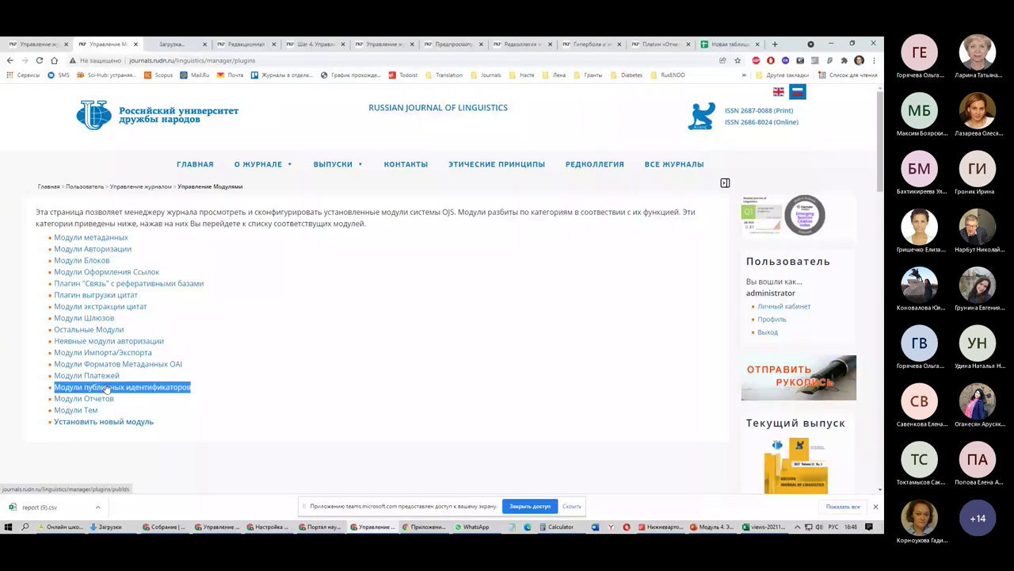
{"action": "key", "text": "ctrl+Tab"}
{"action": "double_click", "coordinate": [79, 277]}
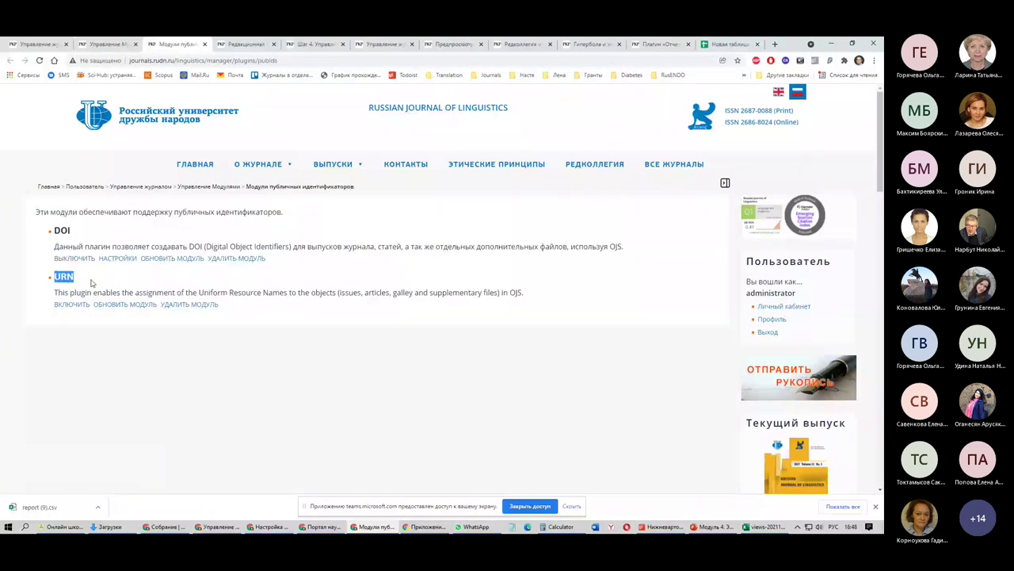
{"action": "double_click", "coordinate": [86, 235]}
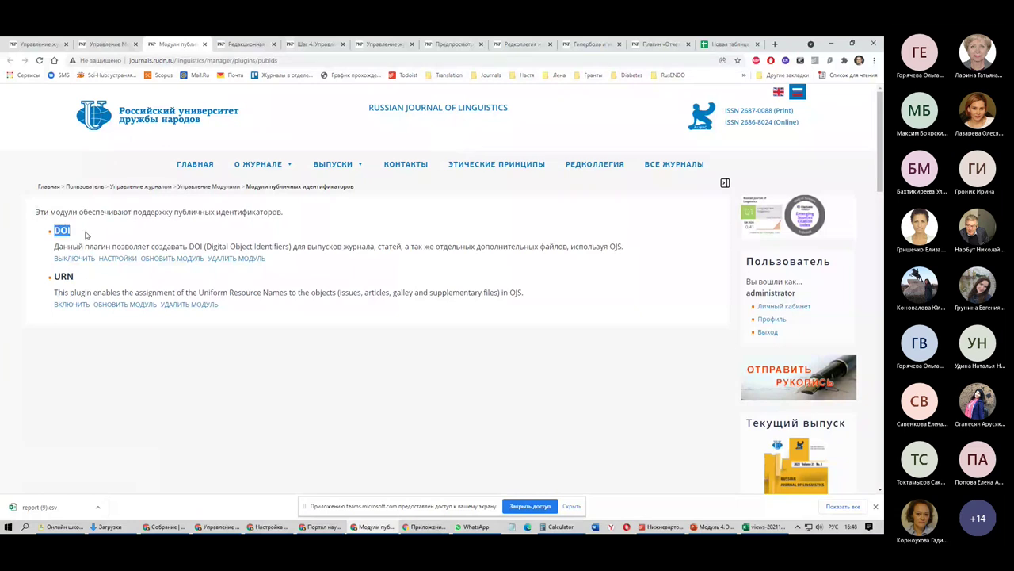
{"action": "left_click", "coordinate": [117, 260]}
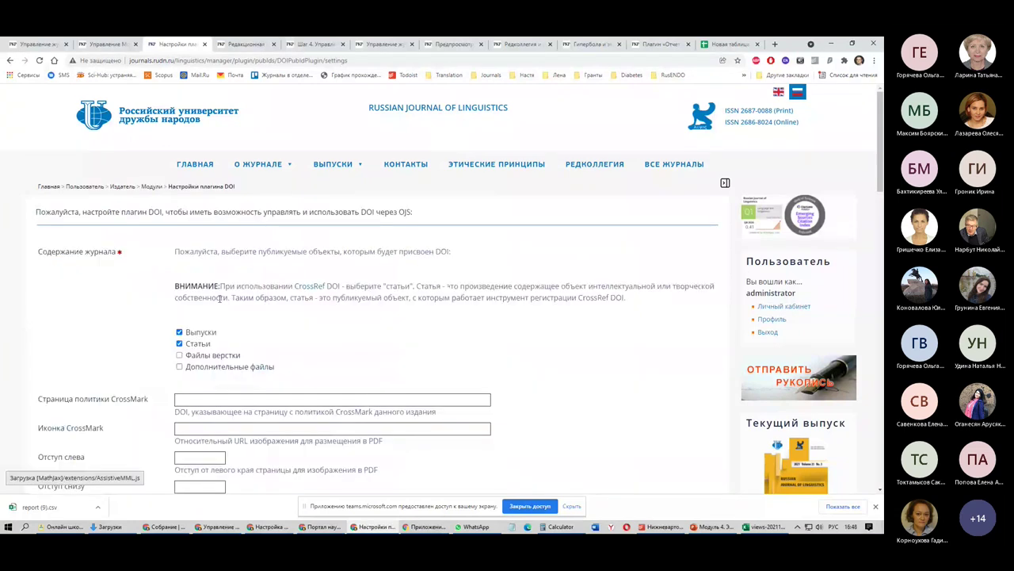
Review the publication objects that receive DOIs, the CrossMark fields and the DOI-префикс value
{"action": "scroll", "coordinate": [101, 328], "scroll_direction": "down", "scroll_amount": 2}
{"action": "scroll", "coordinate": [101, 327], "scroll_direction": "up", "scroll_amount": 1}
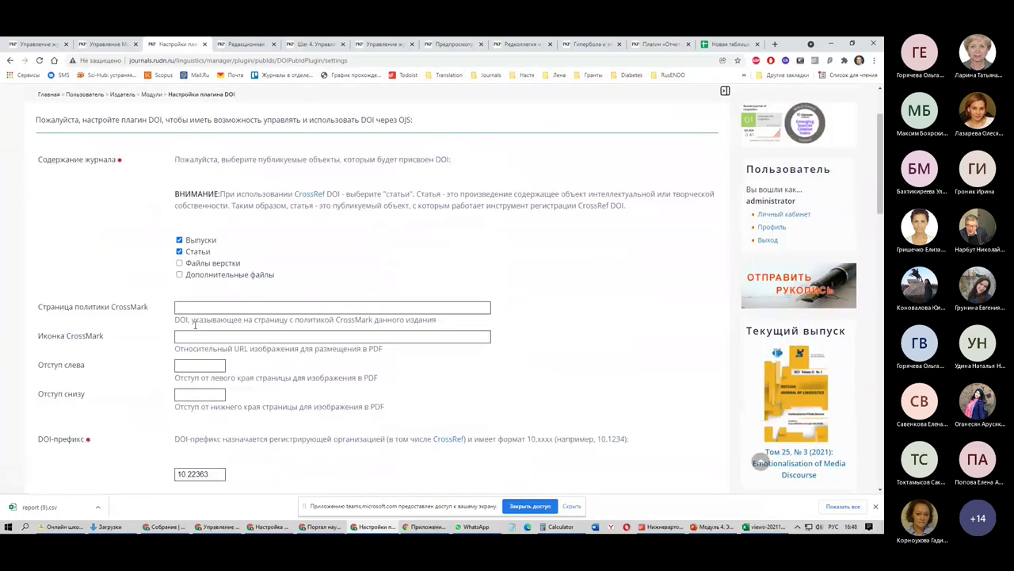
{"action": "scroll", "coordinate": [119, 317], "scroll_direction": "down", "scroll_amount": 2}
{"action": "left_click_drag", "start_coordinate": [214, 290], "coordinate": [166, 298]}
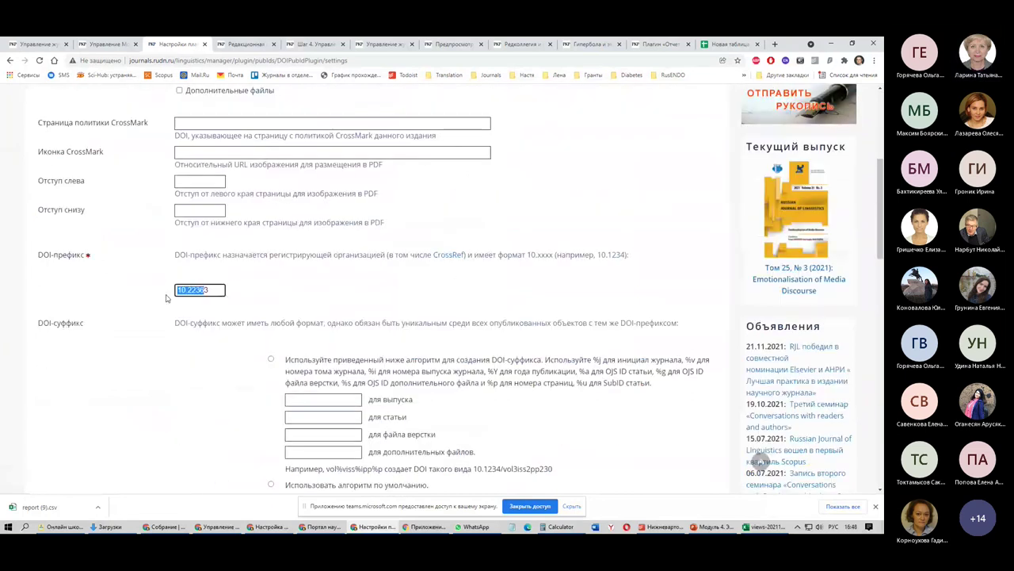
Compare the DOI-суффикс options, try Использовать алгоритм по умолчанию, and restore the individual suffix option without saving
{"action": "scroll", "coordinate": [166, 301], "scroll_direction": "down", "scroll_amount": 3}
{"action": "scroll", "coordinate": [293, 228], "scroll_direction": "up", "scroll_amount": 1}
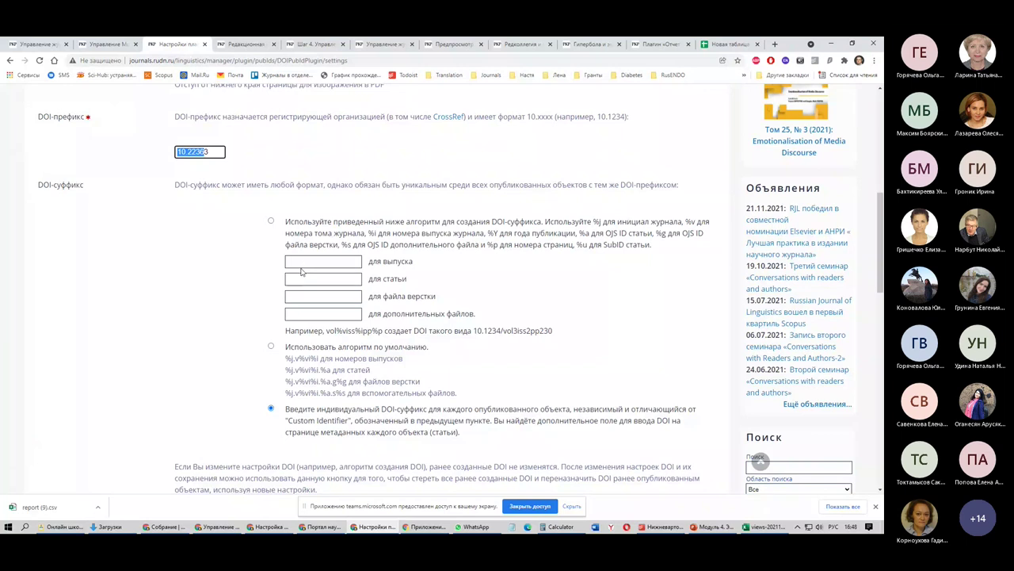
{"action": "left_click_drag", "start_coordinate": [284, 409], "coordinate": [382, 410]}
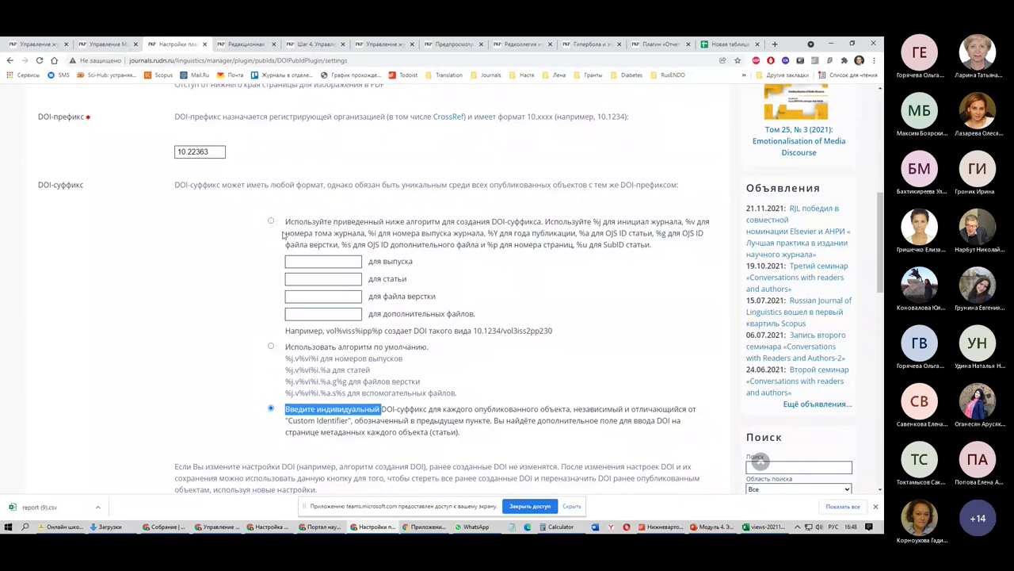
{"action": "left_click", "coordinate": [272, 348]}
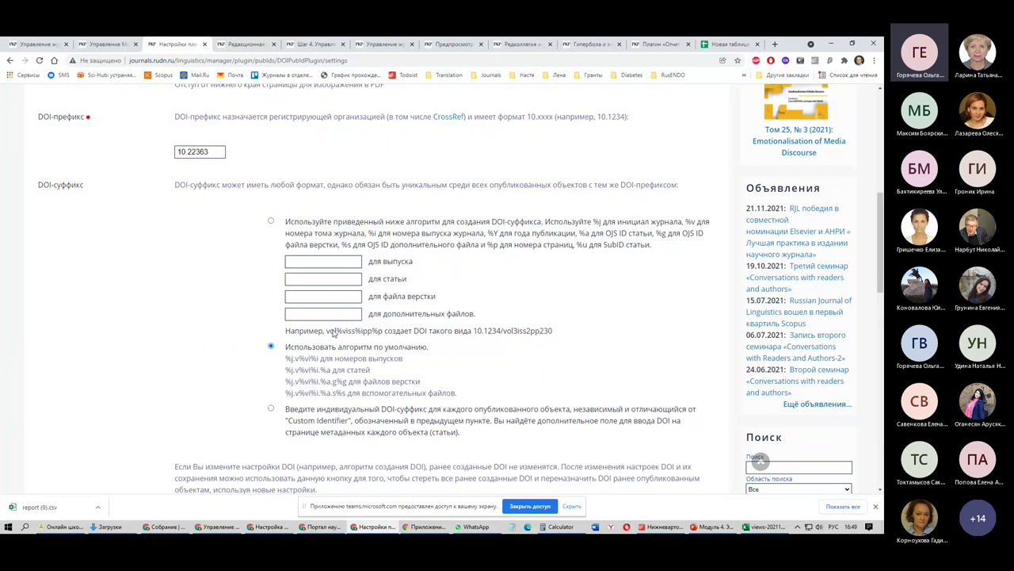
{"action": "scroll", "coordinate": [333, 333], "scroll_direction": "down", "scroll_amount": 3}
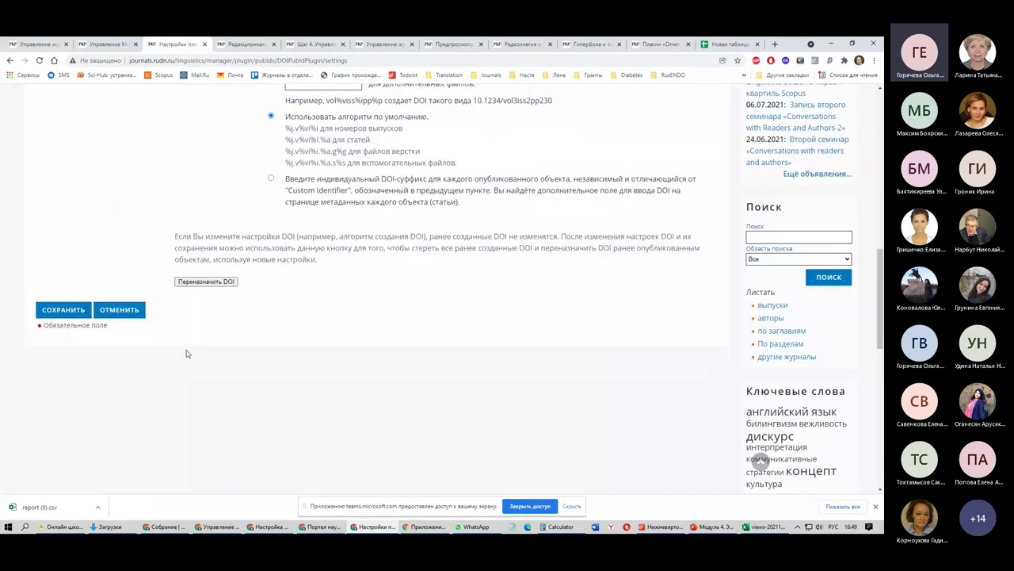
{"action": "scroll", "coordinate": [187, 353], "scroll_direction": "up", "scroll_amount": 5}
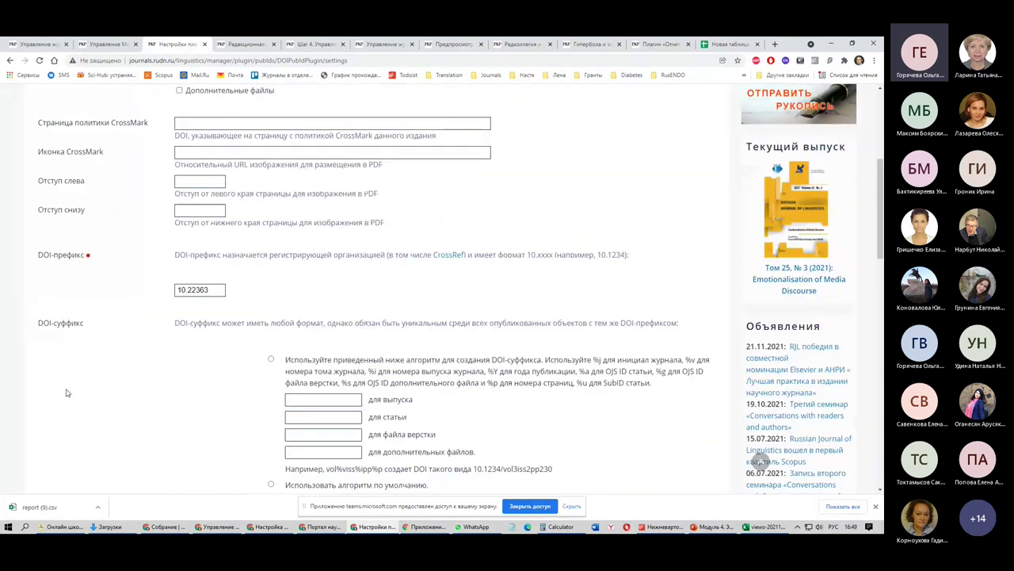
{"action": "scroll", "coordinate": [67, 392], "scroll_direction": "down", "scroll_amount": 2}
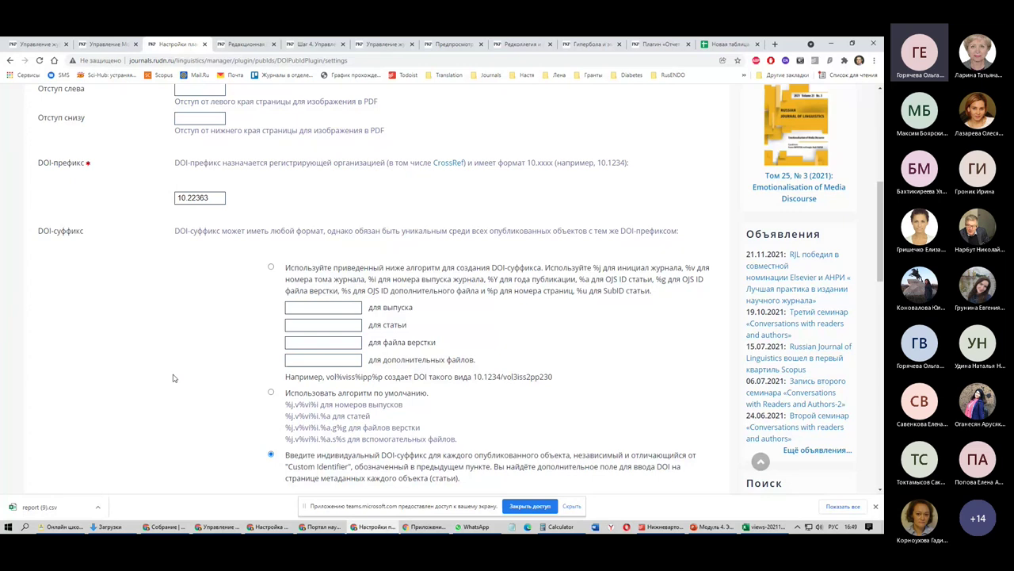
Examine the DOI settings again, from the Содержание журнала object choices to the DOI prefix and suffix options
{"action": "scroll", "coordinate": [277, 373], "scroll_direction": "up", "scroll_amount": 4}
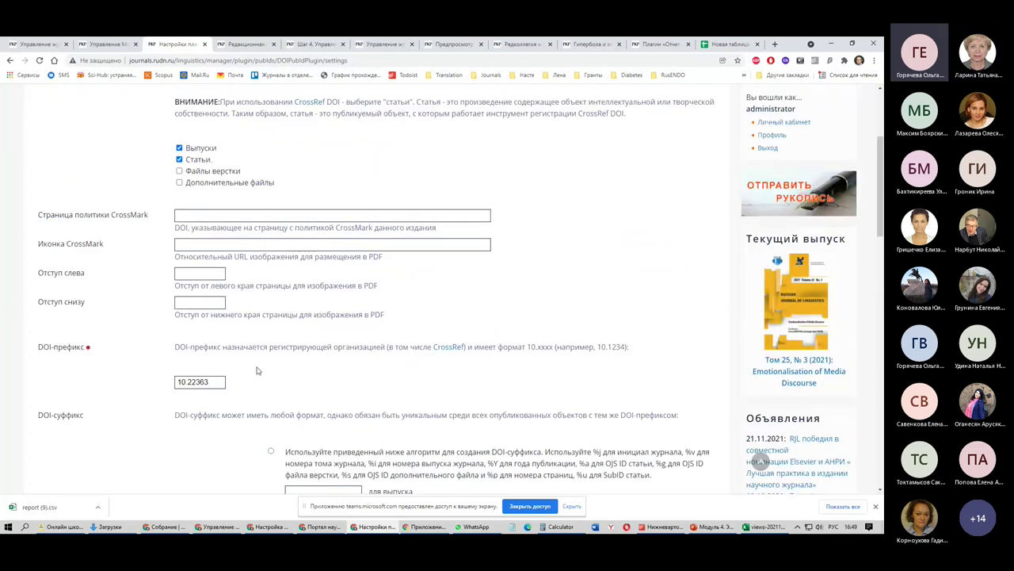
{"action": "scroll", "coordinate": [256, 370], "scroll_direction": "down", "scroll_amount": 4}
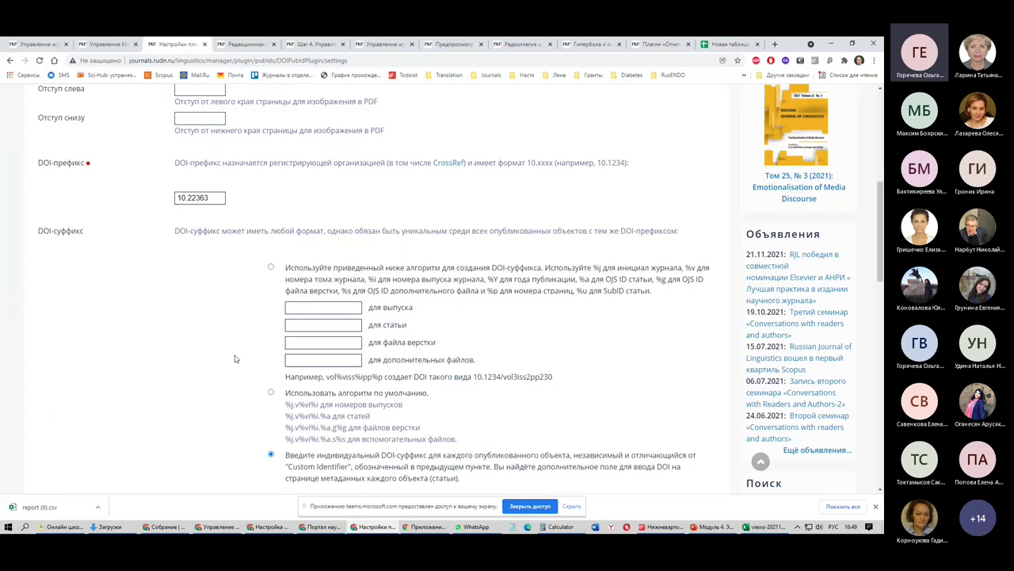
{"action": "scroll", "coordinate": [261, 353], "scroll_direction": "up", "scroll_amount": 4}
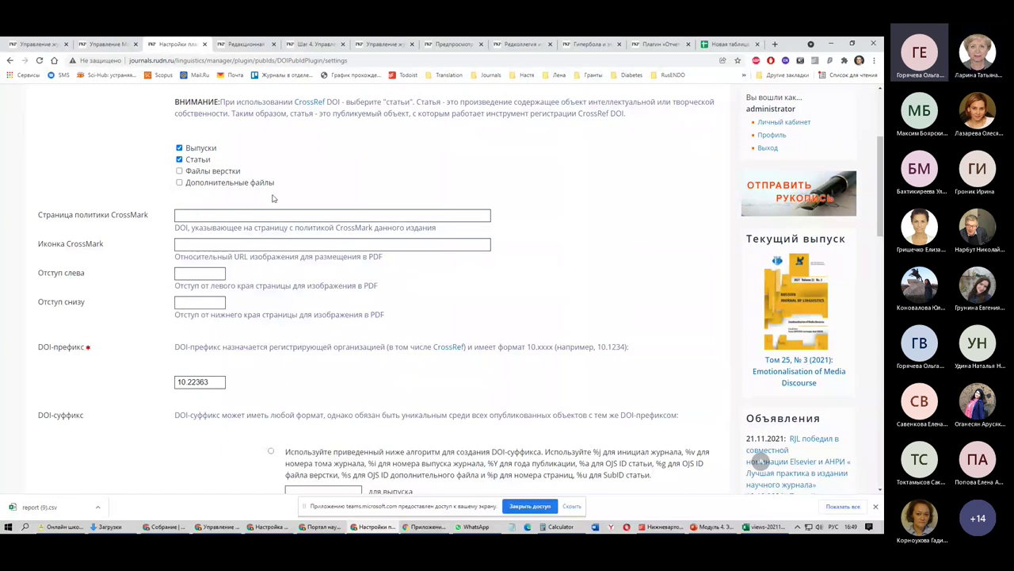
{"action": "scroll", "coordinate": [174, 246], "scroll_direction": "up", "scroll_amount": 1}
{"action": "scroll", "coordinate": [175, 245], "scroll_direction": "up", "scroll_amount": 2}
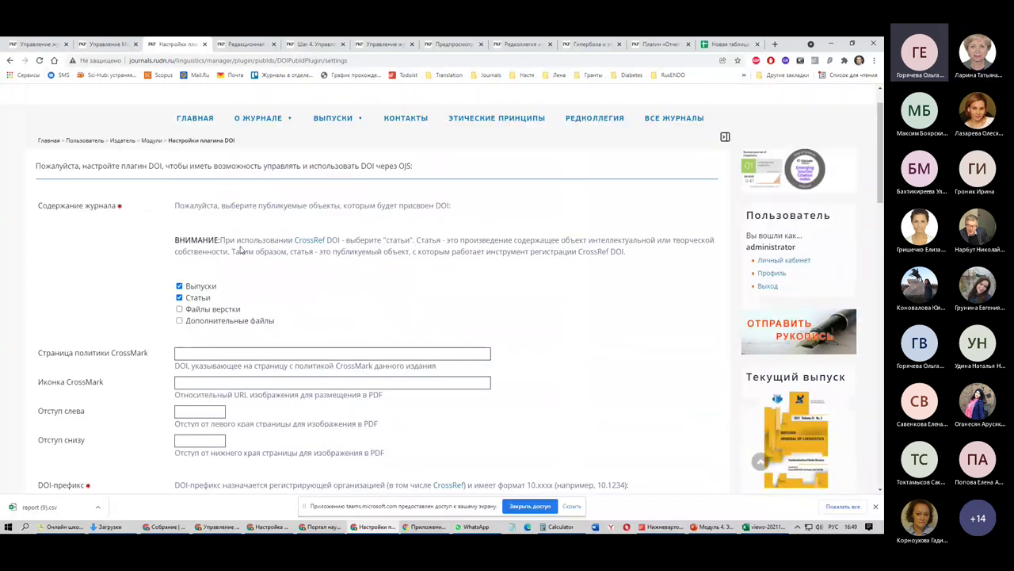
{"action": "scroll", "coordinate": [321, 480], "scroll_direction": "down", "scroll_amount": 2}
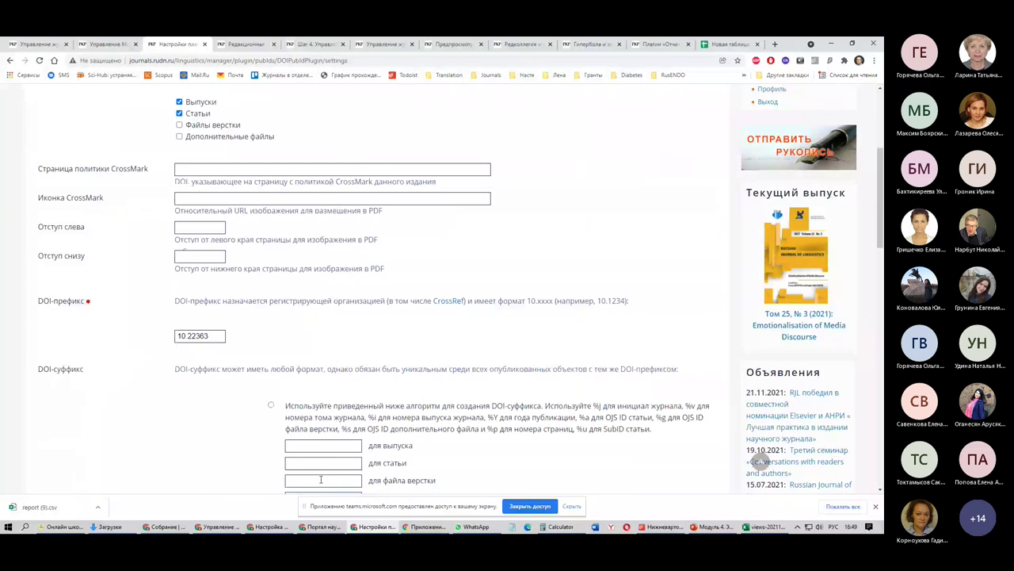
{"action": "scroll", "coordinate": [321, 480], "scroll_direction": "down", "scroll_amount": 3}
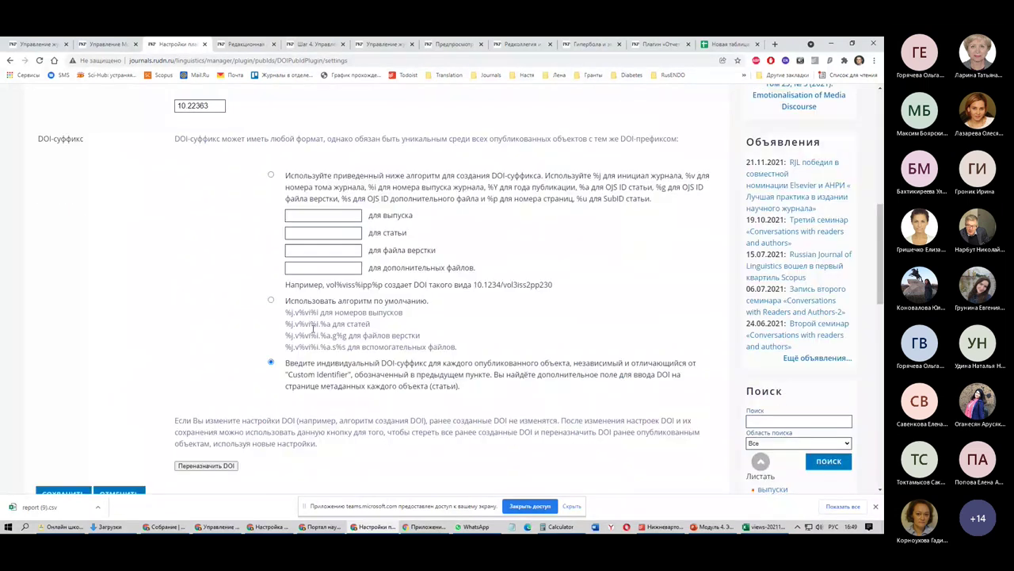
{"action": "scroll", "coordinate": [208, 185], "scroll_direction": "up", "scroll_amount": 1}
{"action": "scroll", "coordinate": [208, 185], "scroll_direction": "up", "scroll_amount": 4}
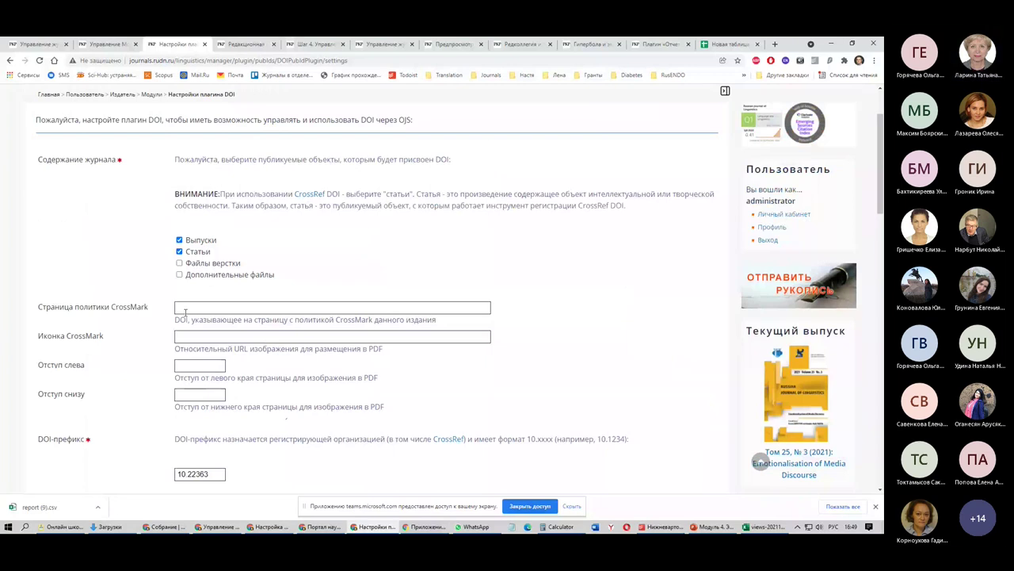
Go through the empty CrossMark fields: policy page, icon, left offset and bottom offset, without entering values
{"action": "left_click", "coordinate": [198, 394]}
{"action": "scroll", "coordinate": [317, 276], "scroll_direction": "up", "scroll_amount": 2}
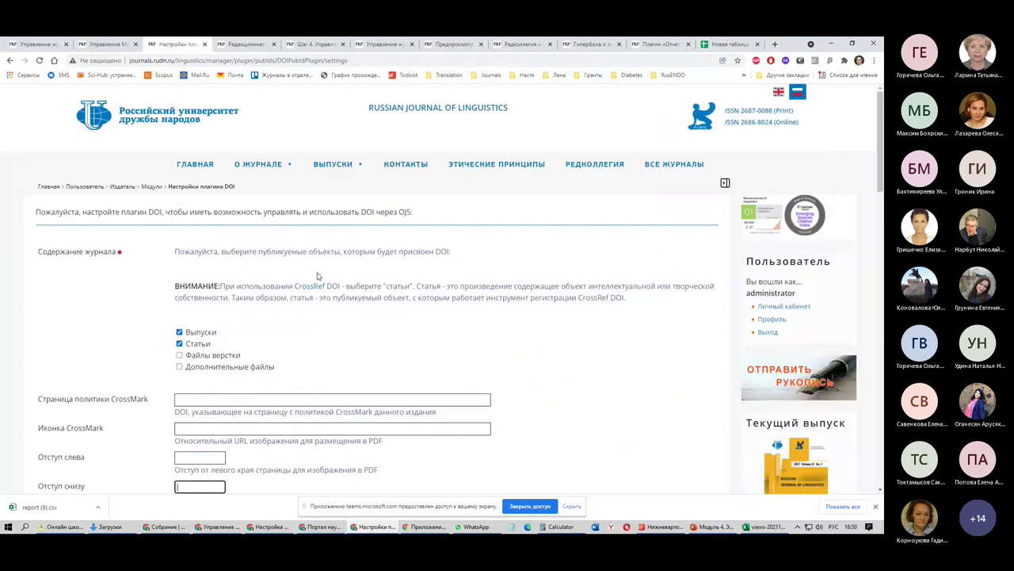
{"action": "scroll", "coordinate": [181, 337], "scroll_direction": "down", "scroll_amount": 3}
{"action": "left_click", "coordinate": [187, 262]}
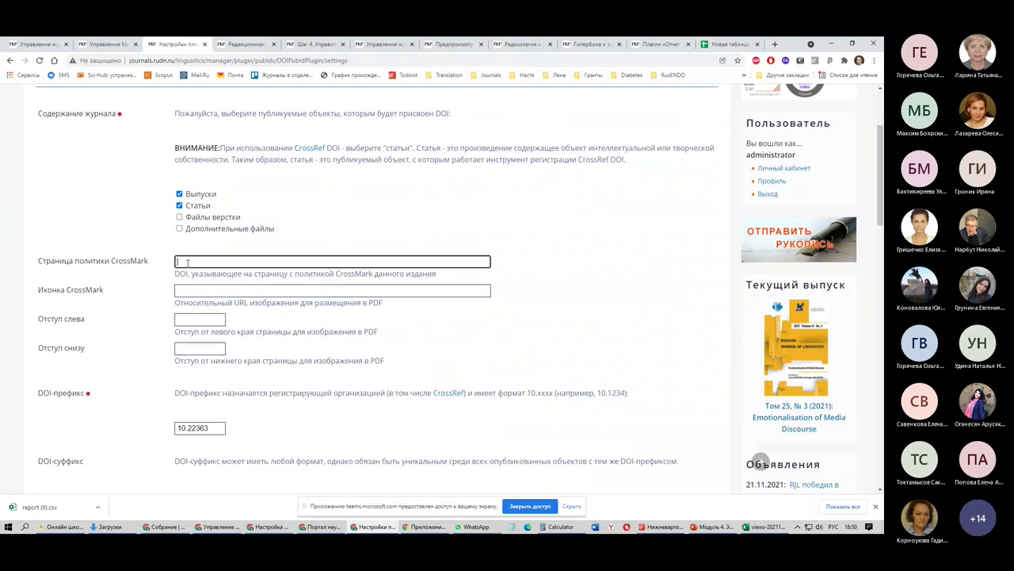
{"action": "key", "text": "Tab"}
{"action": "key", "text": "Tab"}
{"action": "key", "text": "Tab"}
{"action": "left_click", "coordinate": [207, 265]}
{"action": "left_click", "coordinate": [204, 291]}
{"action": "left_click", "coordinate": [198, 334]}
Check the remaining DOI plugin settings and return to the modules management page
{"action": "scroll", "coordinate": [198, 335], "scroll_direction": "down", "scroll_amount": 2}
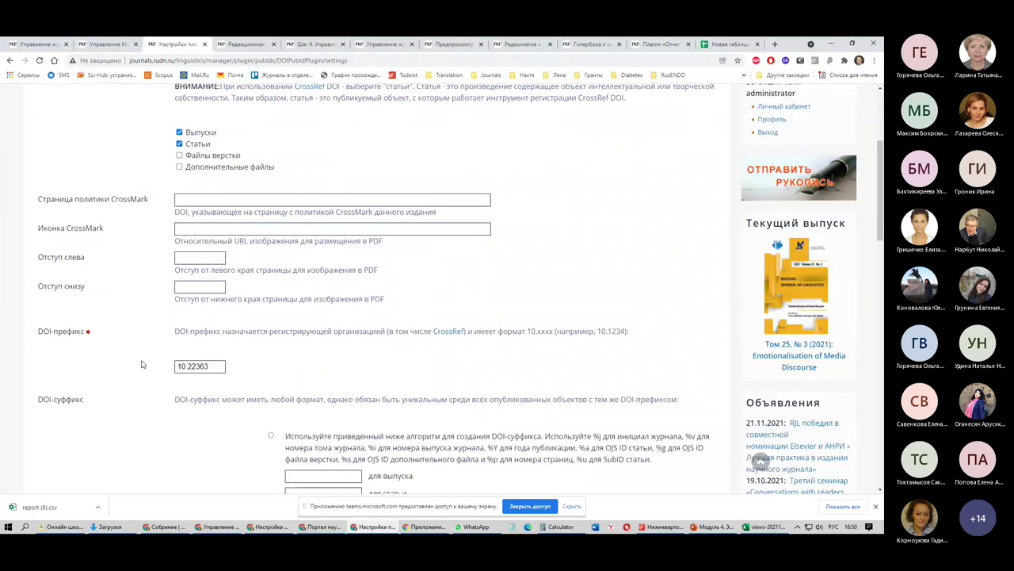
{"action": "scroll", "coordinate": [131, 364], "scroll_direction": "down", "scroll_amount": 6}
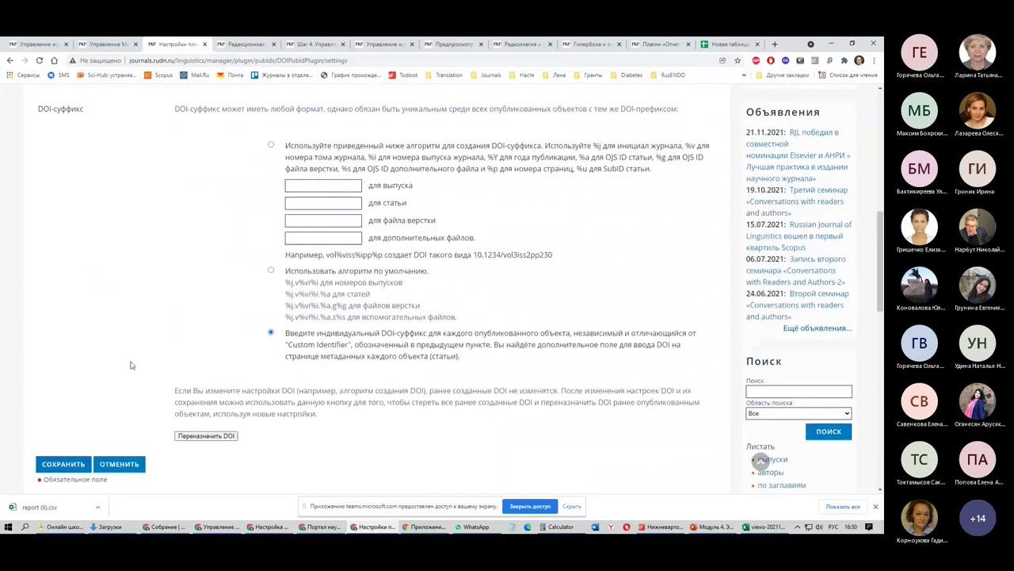
{"action": "scroll", "coordinate": [131, 364], "scroll_direction": "up", "scroll_amount": 10}
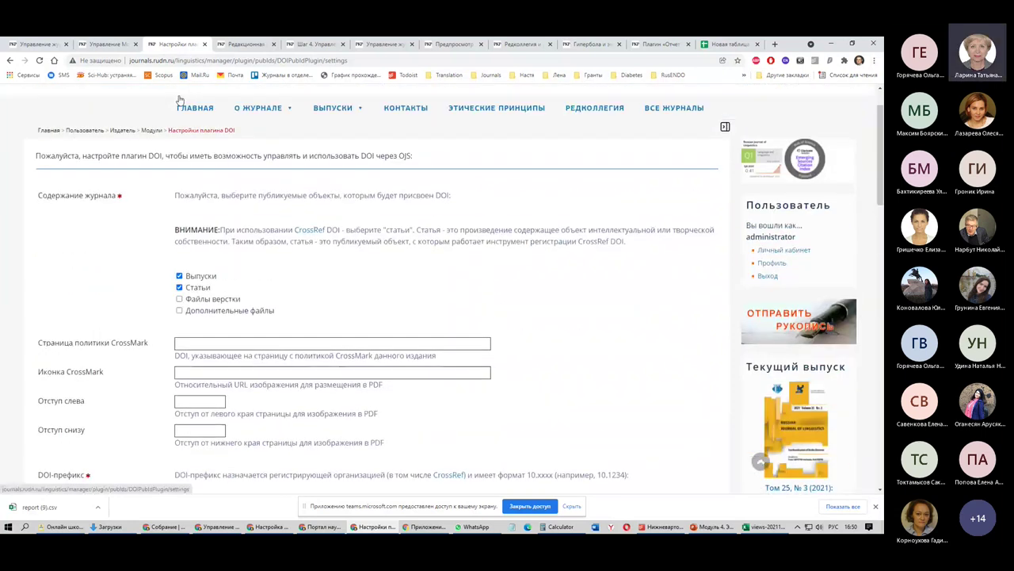
{"action": "left_click", "coordinate": [152, 130]}
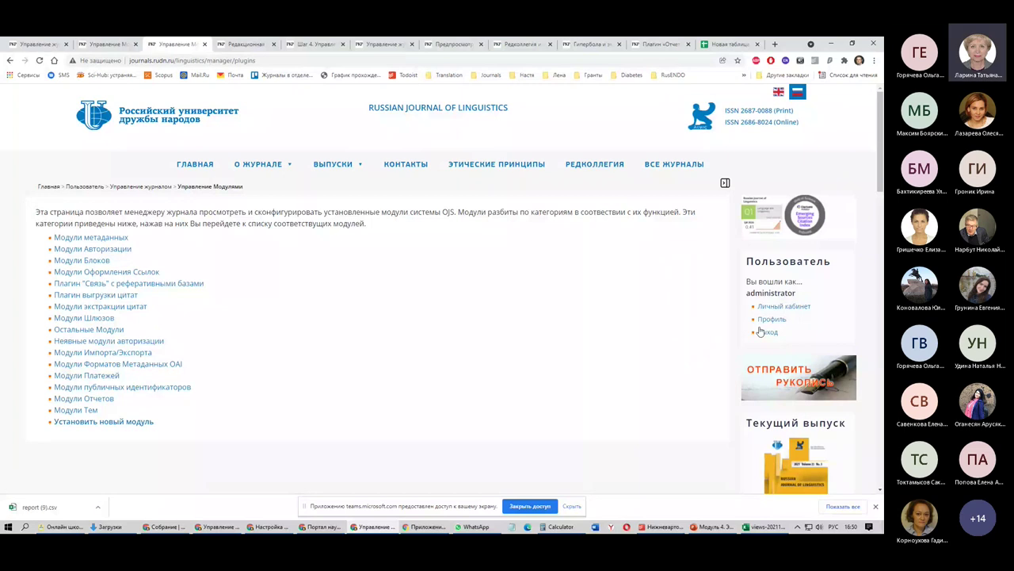
Look over the journal's sidebar blocks and locate the Модули Блоков category in the module list
{"action": "scroll", "coordinate": [759, 332], "scroll_direction": "down", "scroll_amount": 1}
{"action": "left_click_drag", "start_coordinate": [759, 331], "coordinate": [759, 462]}
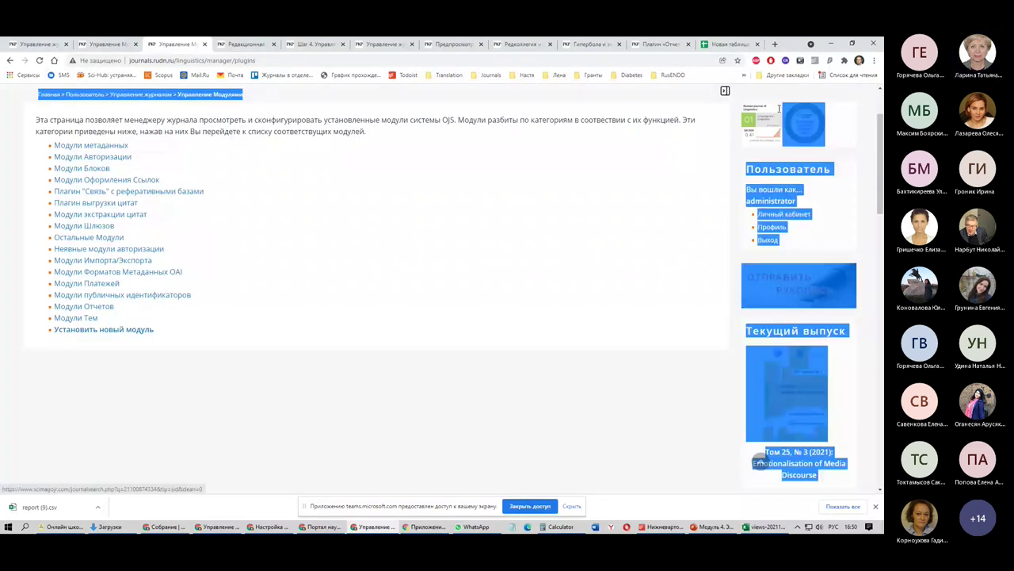
{"action": "left_click_drag", "start_coordinate": [50, 144], "coordinate": [205, 193]}
{"action": "scroll", "coordinate": [863, 361], "scroll_direction": "down", "scroll_amount": 2}
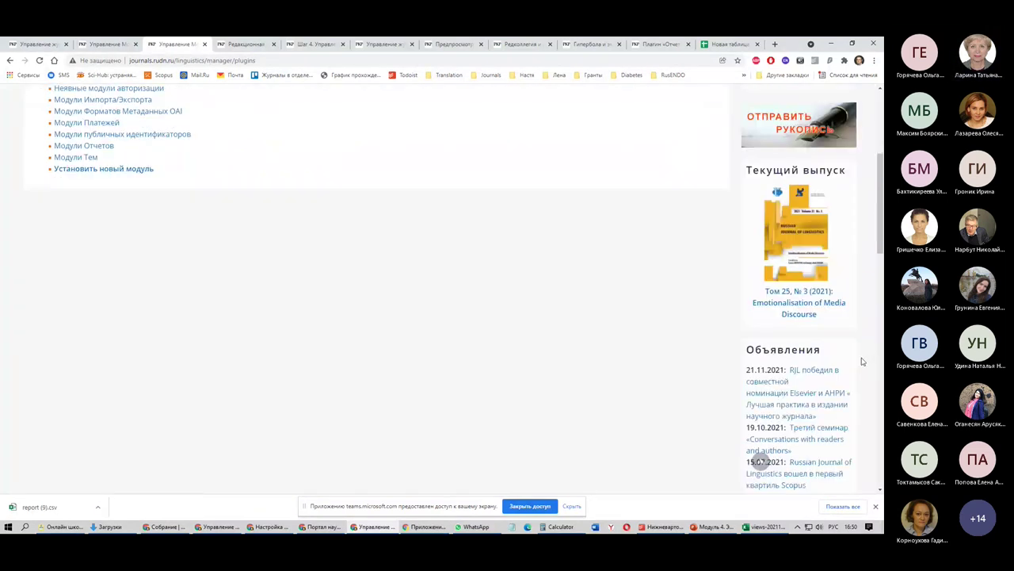
{"action": "scroll", "coordinate": [863, 361], "scroll_direction": "down", "scroll_amount": 1}
{"action": "scroll", "coordinate": [862, 362], "scroll_direction": "up", "scroll_amount": 5}
{"action": "left_click_drag", "start_coordinate": [110, 261], "coordinate": [49, 260]}
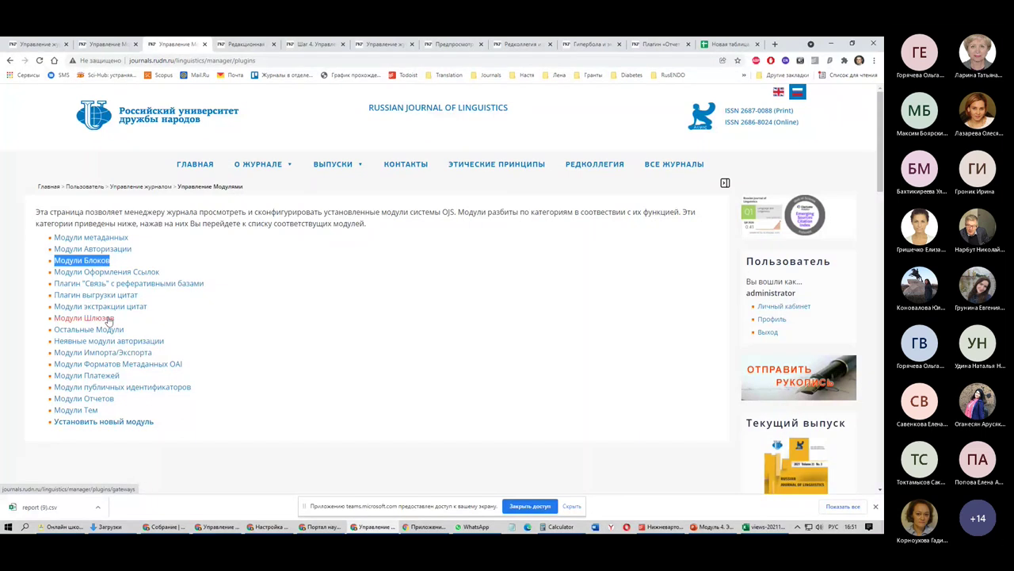
Open Остальные Модули and bring up the settings of Плагин «Управление блоками пользователя» in a separate tab
{"action": "left_click_drag", "start_coordinate": [136, 331], "coordinate": [51, 332]}
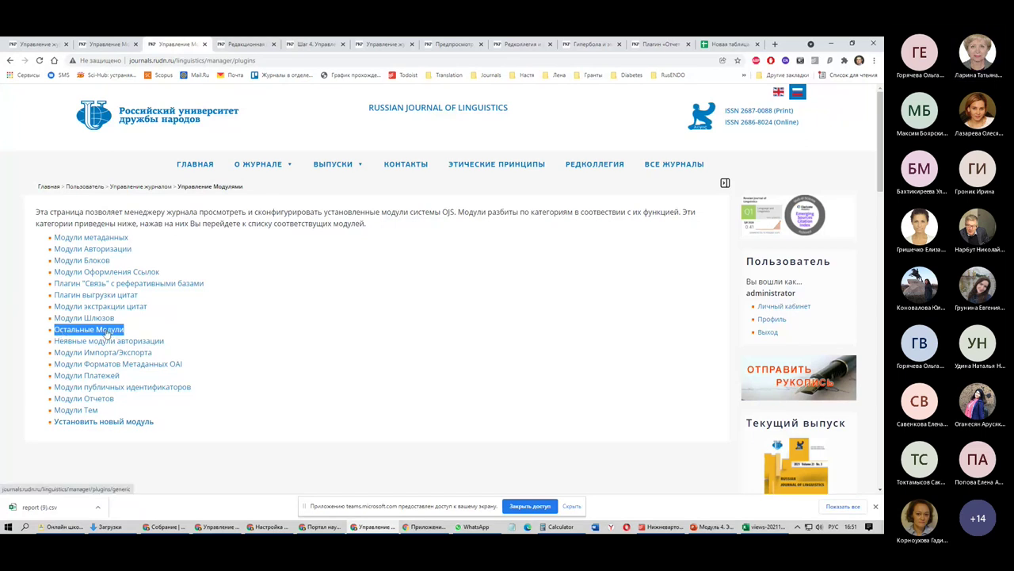
{"action": "left_click", "coordinate": [106, 331]}
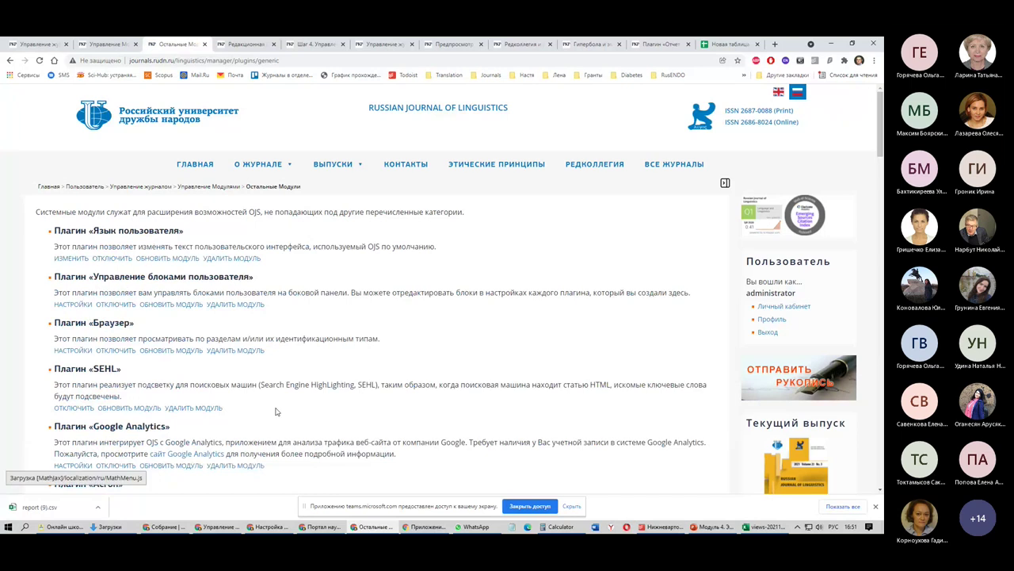
{"action": "left_click_drag", "start_coordinate": [53, 276], "coordinate": [249, 278]}
{"action": "left_click_drag", "start_coordinate": [158, 277], "coordinate": [222, 39]}
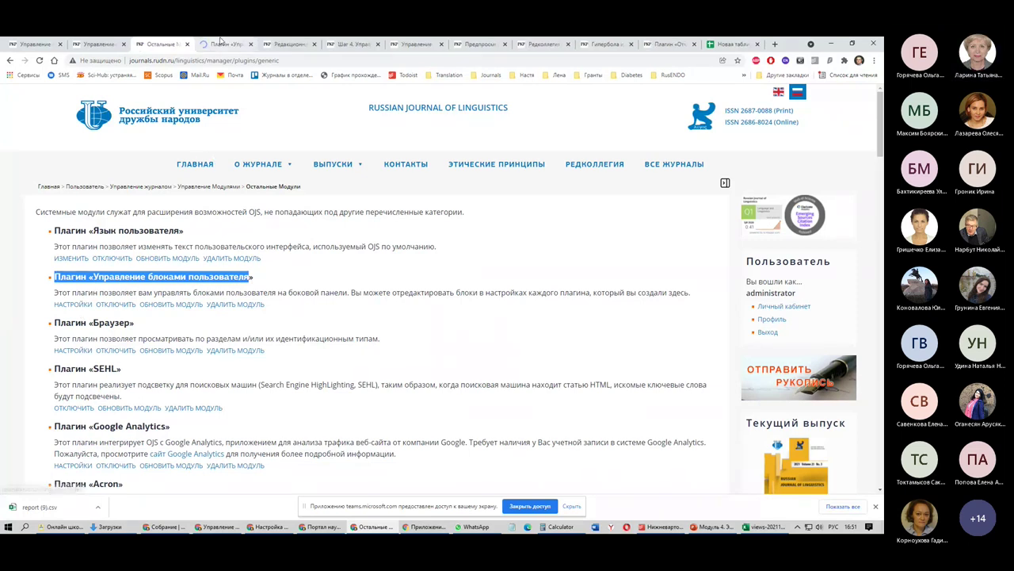
{"action": "left_click", "coordinate": [223, 44]}
Review the custom sidebar block names, including Indexing by ESCI (WoS), retracted_articles and Indexing by Scopus (SJR)
{"action": "left_click", "coordinate": [131, 299]}
{"action": "left_click", "coordinate": [121, 322]}
{"action": "left_click", "coordinate": [139, 350]}
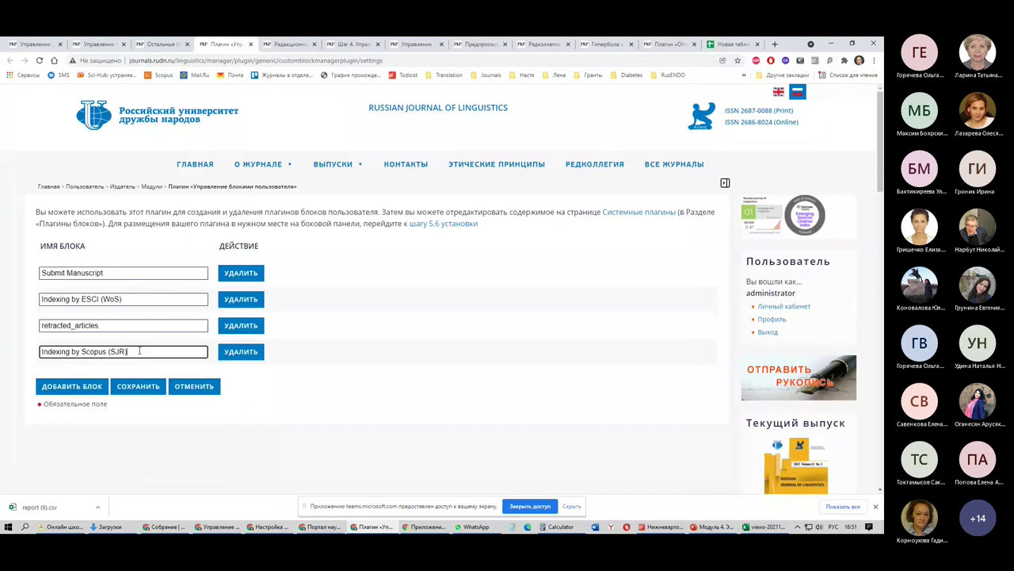
{"action": "scroll", "coordinate": [147, 355], "scroll_direction": "down", "scroll_amount": 2}
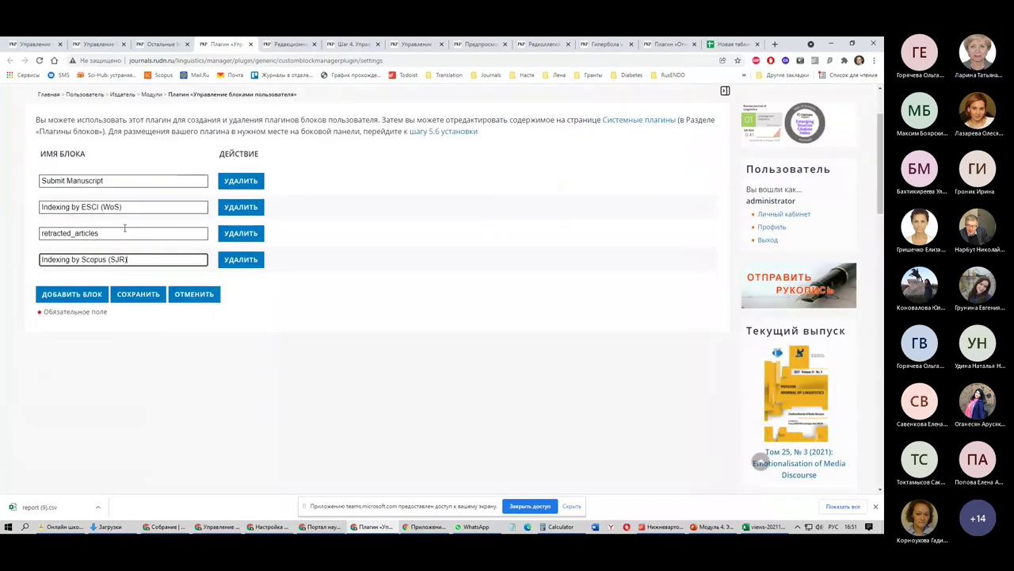
{"action": "scroll", "coordinate": [135, 224], "scroll_direction": "up", "scroll_amount": 1}
{"action": "triple_click", "coordinate": [126, 253]}
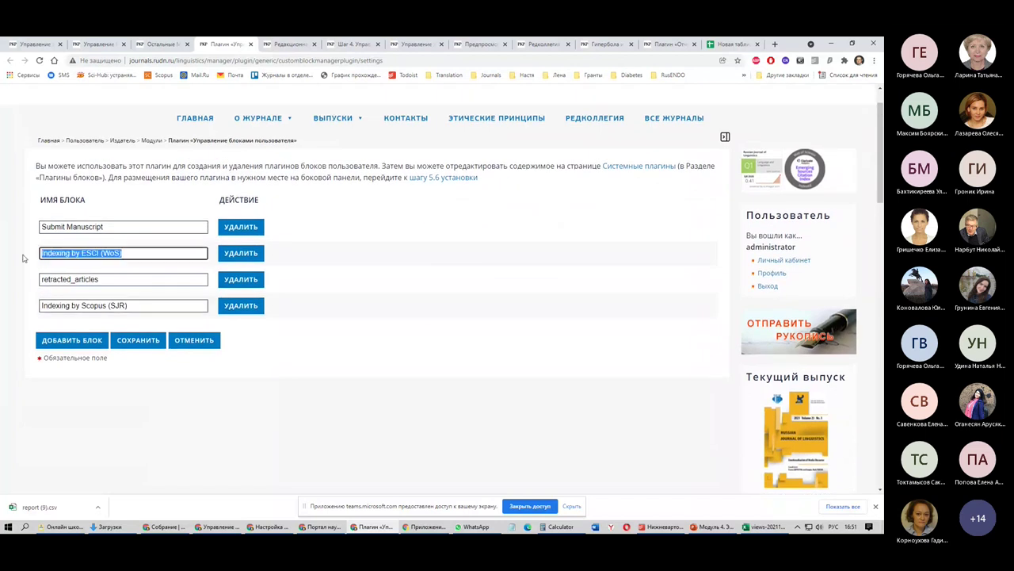
Compare the custom block names, from Submit Manuscript to Indexing by Scopus (SJR), with the blocks displayed in the journal's sidebar
{"action": "key", "text": "Tab"}
{"action": "left_click", "coordinate": [117, 281]}
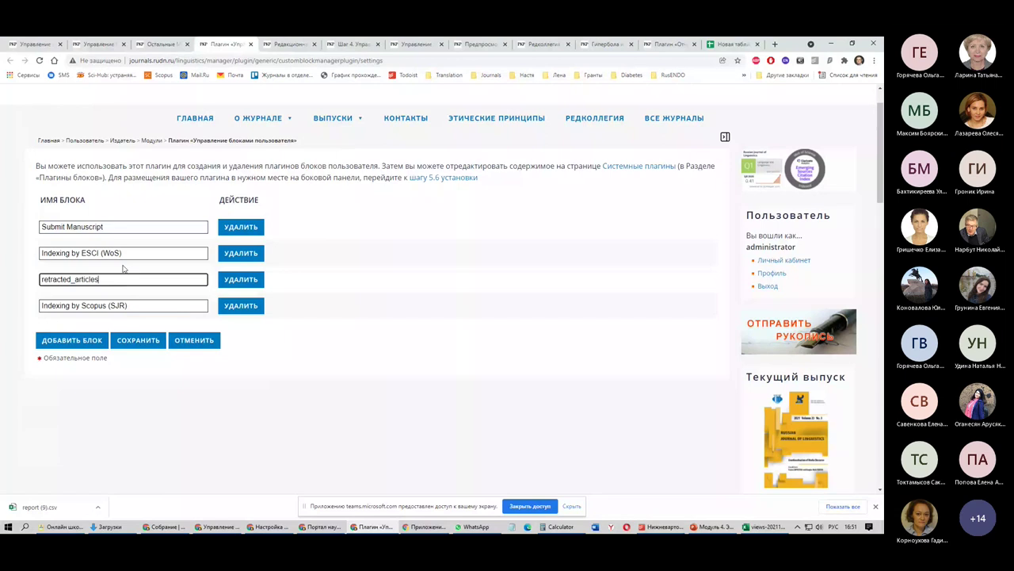
{"action": "key", "text": "shift+Tab"}
{"action": "key", "text": "shift+Tab"}
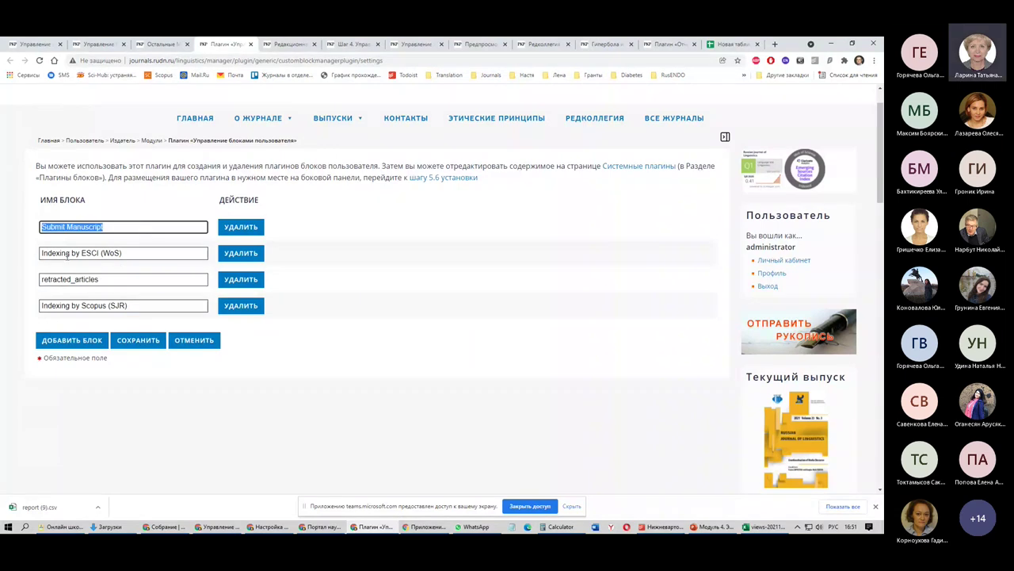
{"action": "scroll", "coordinate": [790, 418], "scroll_direction": "down", "scroll_amount": 6}
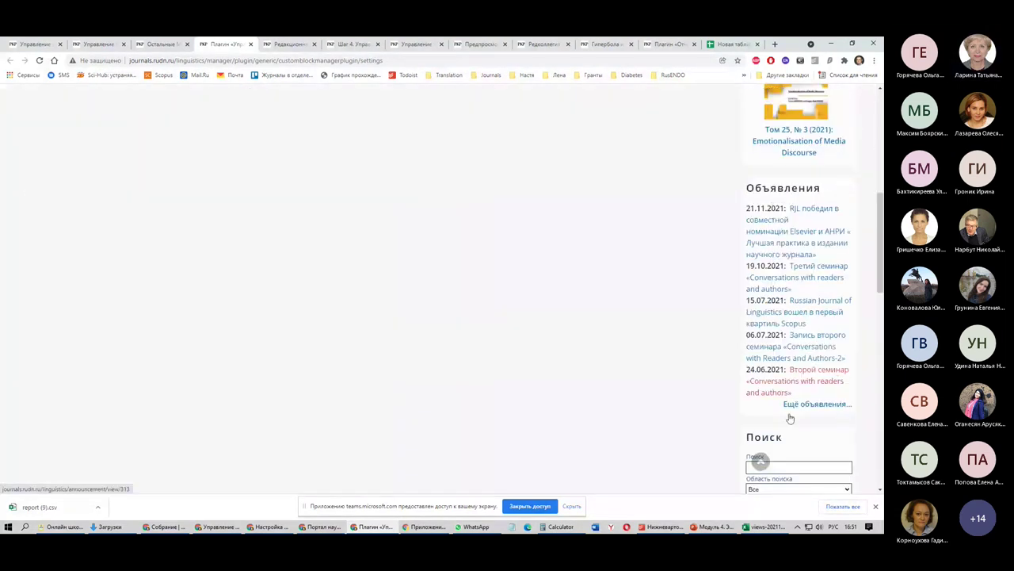
{"action": "scroll", "coordinate": [790, 417], "scroll_direction": "down", "scroll_amount": 2}
{"action": "scroll", "coordinate": [790, 417], "scroll_direction": "up", "scroll_amount": 6}
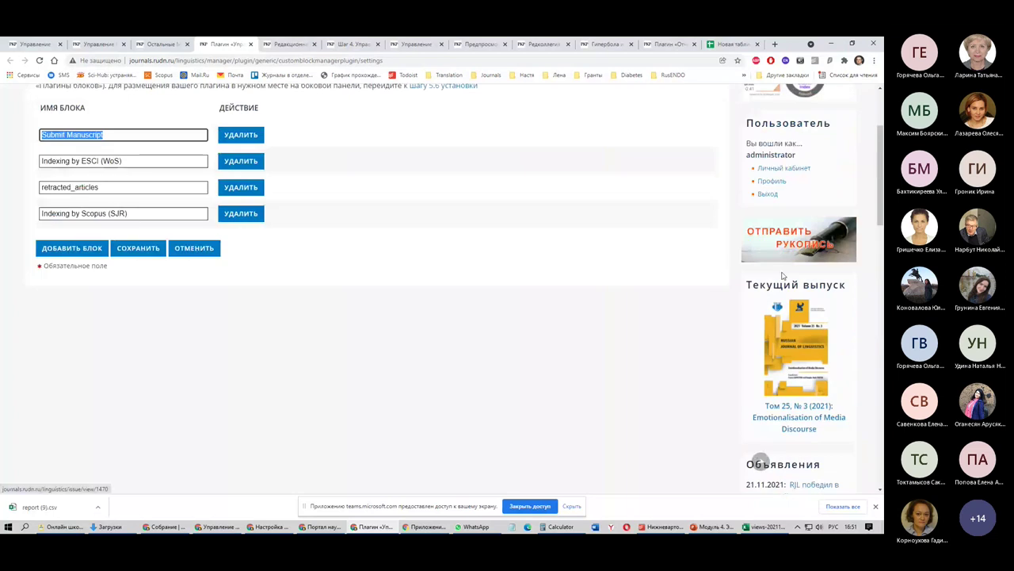
{"action": "left_click", "coordinate": [134, 213]}
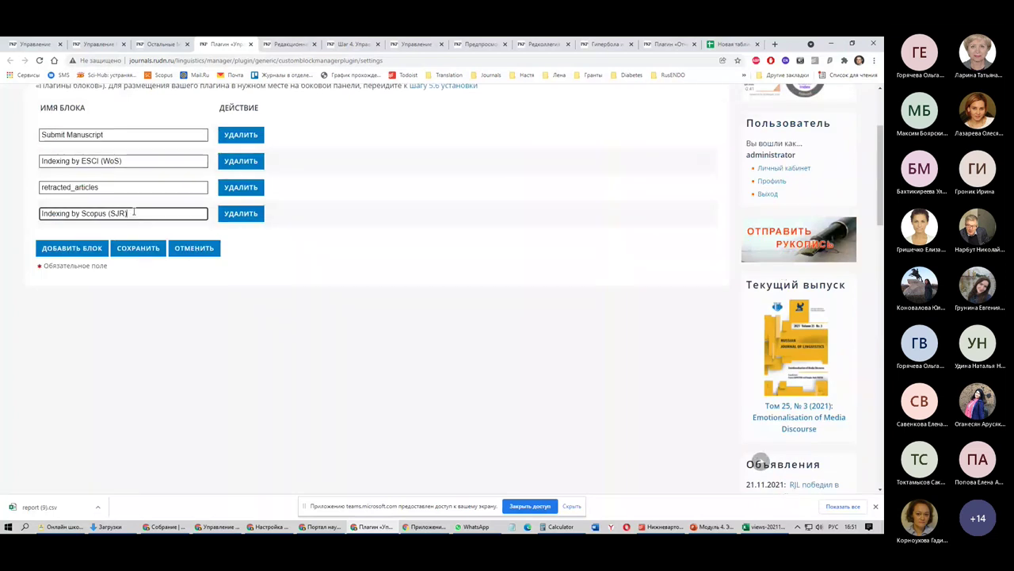
{"action": "key", "text": "ctrl+a"}
{"action": "scroll", "coordinate": [772, 248], "scroll_direction": "up", "scroll_amount": 2}
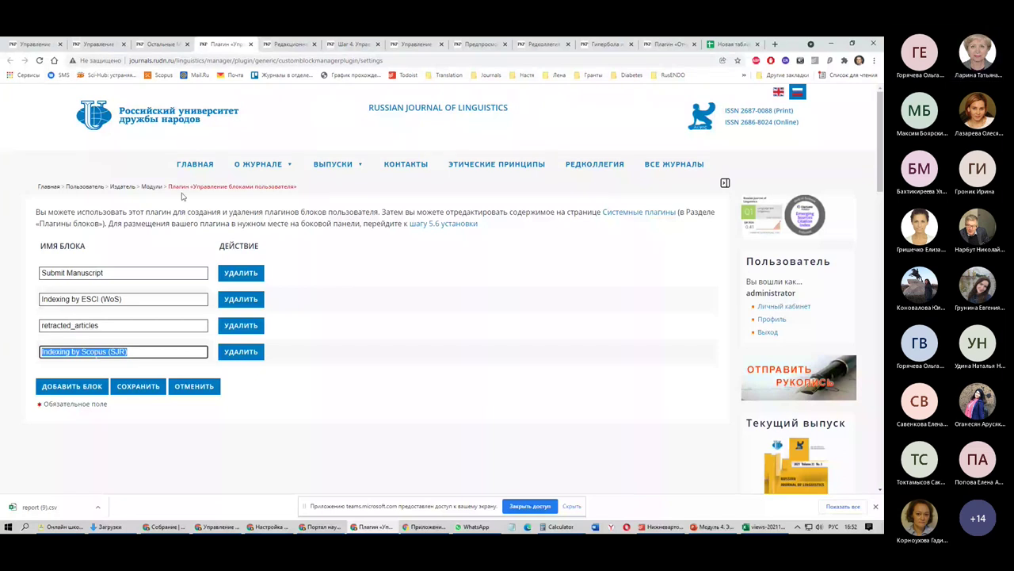
Return to Остальные Модули and look through the plugin list, from Плагин «Google Analytics» through the PlumX and Dimensions metrics
{"action": "left_click", "coordinate": [151, 187]}
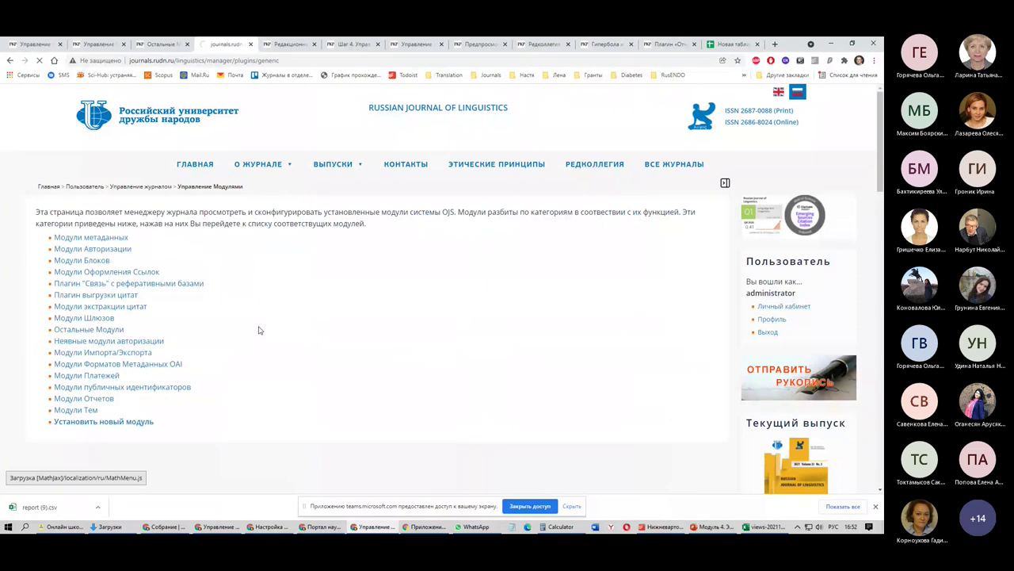
{"action": "scroll", "coordinate": [230, 323], "scroll_direction": "down", "scroll_amount": 2}
{"action": "scroll", "coordinate": [182, 285], "scroll_direction": "down", "scroll_amount": 1}
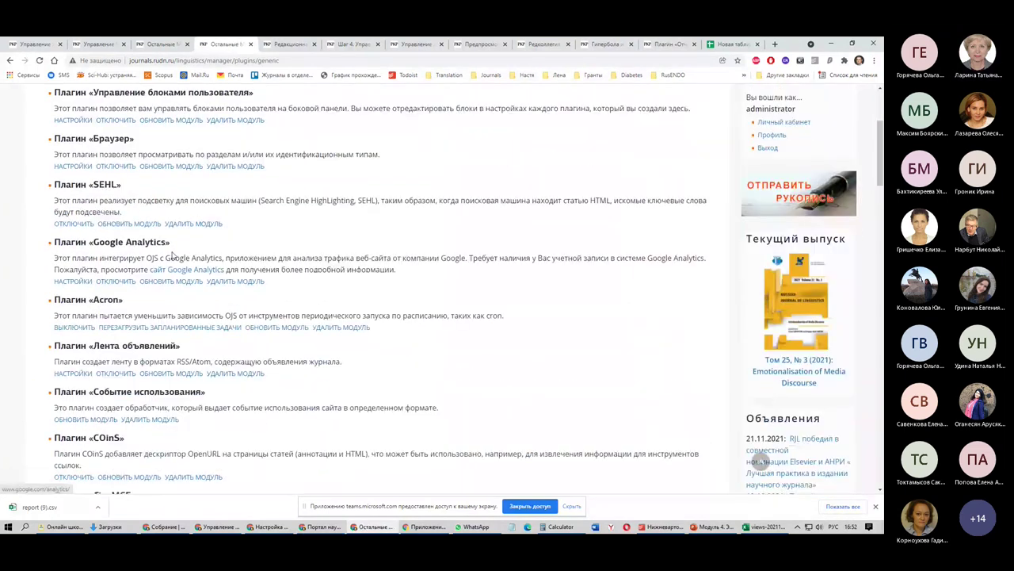
{"action": "left_click_drag", "start_coordinate": [170, 250], "coordinate": [51, 242]}
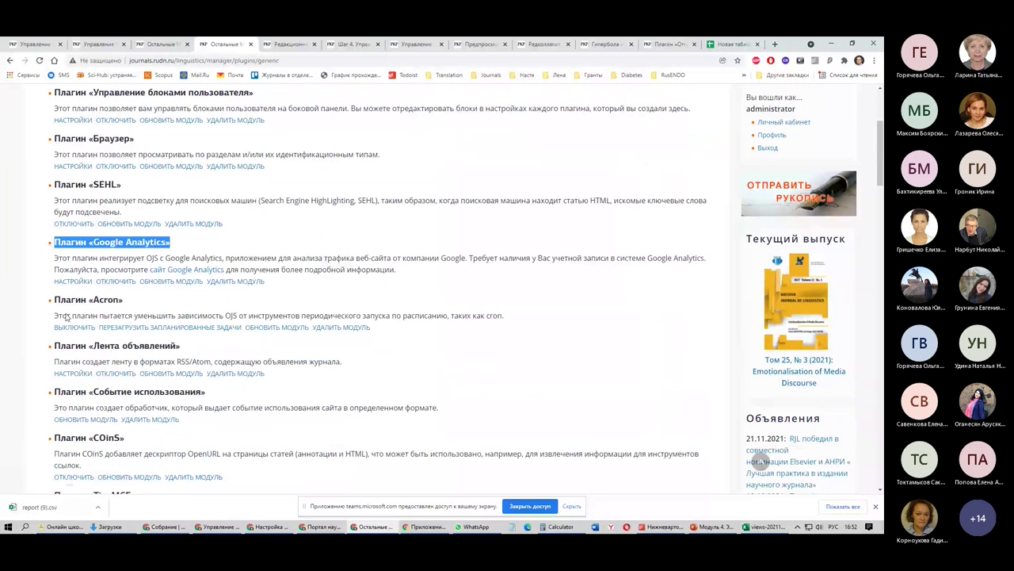
{"action": "scroll", "coordinate": [66, 317], "scroll_direction": "down", "scroll_amount": 5}
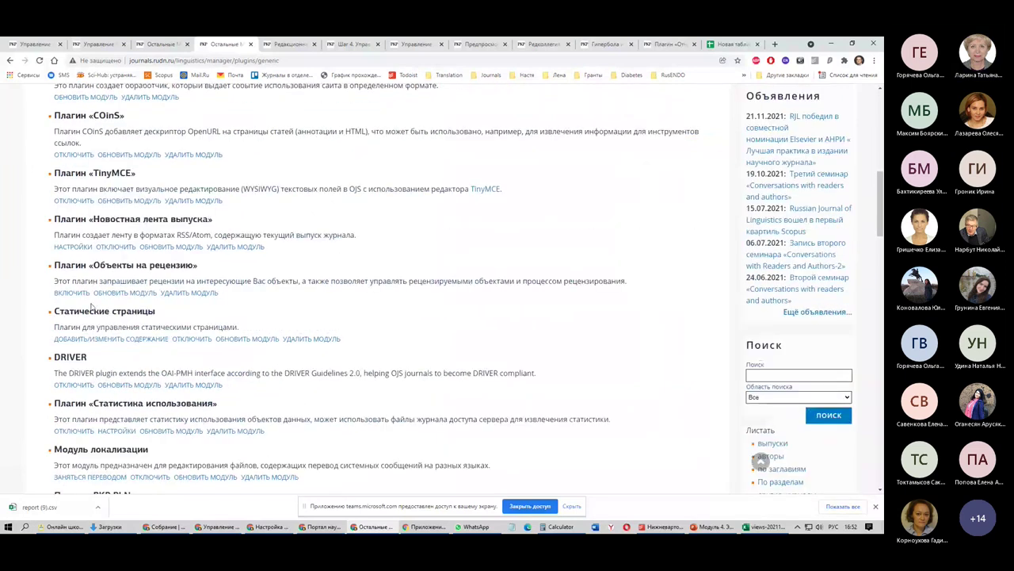
{"action": "scroll", "coordinate": [91, 305], "scroll_direction": "down", "scroll_amount": 3}
{"action": "scroll", "coordinate": [54, 325], "scroll_direction": "down", "scroll_amount": 2}
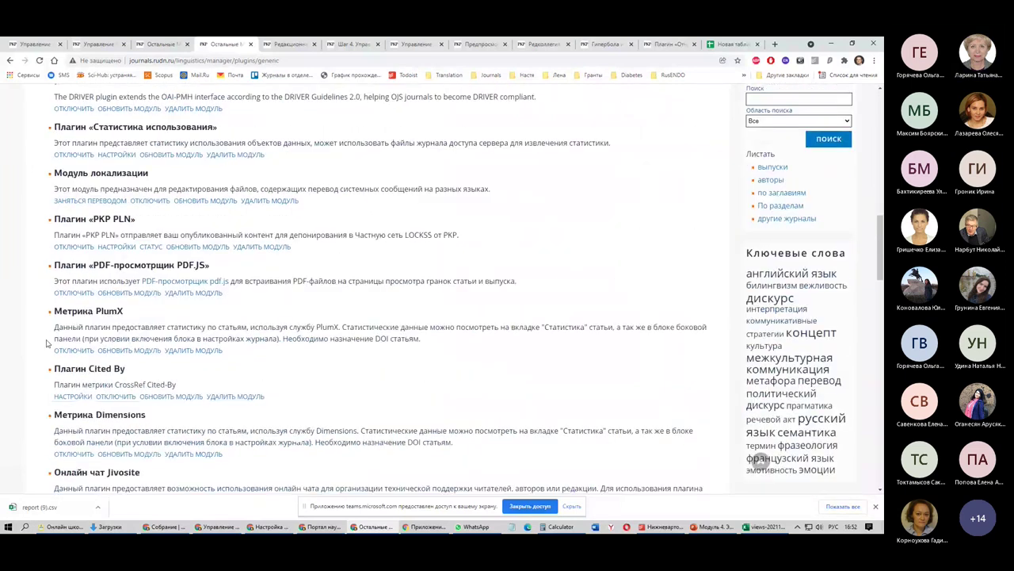
{"action": "scroll", "coordinate": [48, 349], "scroll_direction": "down", "scroll_amount": 2}
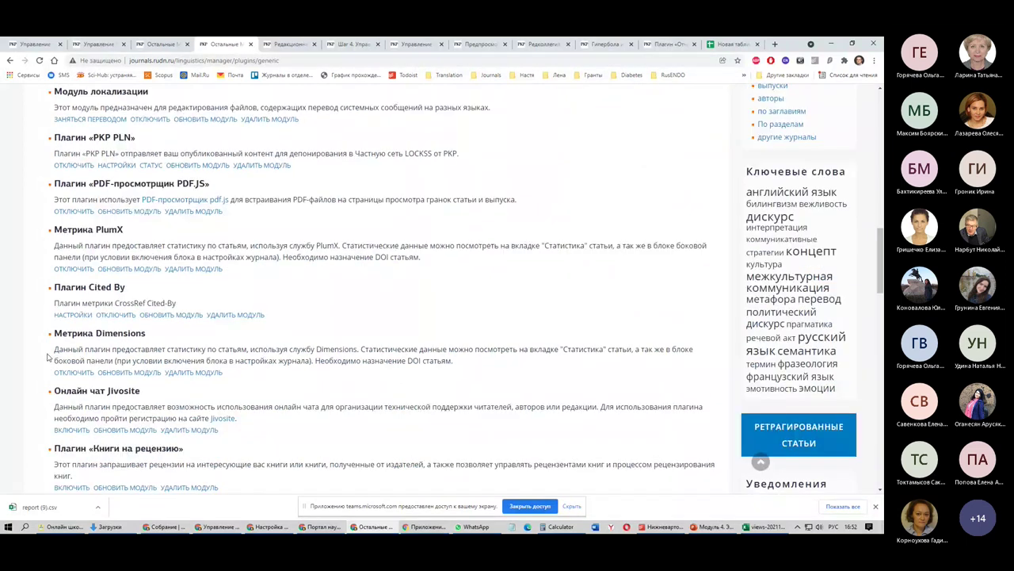
{"action": "scroll", "coordinate": [55, 349], "scroll_direction": "down", "scroll_amount": 6}
{"action": "scroll", "coordinate": [67, 341], "scroll_direction": "down", "scroll_amount": 2}
Examine the name and description of Плагин связи с "Антиплагиат" in the plugin list
{"action": "left_click_drag", "start_coordinate": [187, 253], "coordinate": [14, 255]}
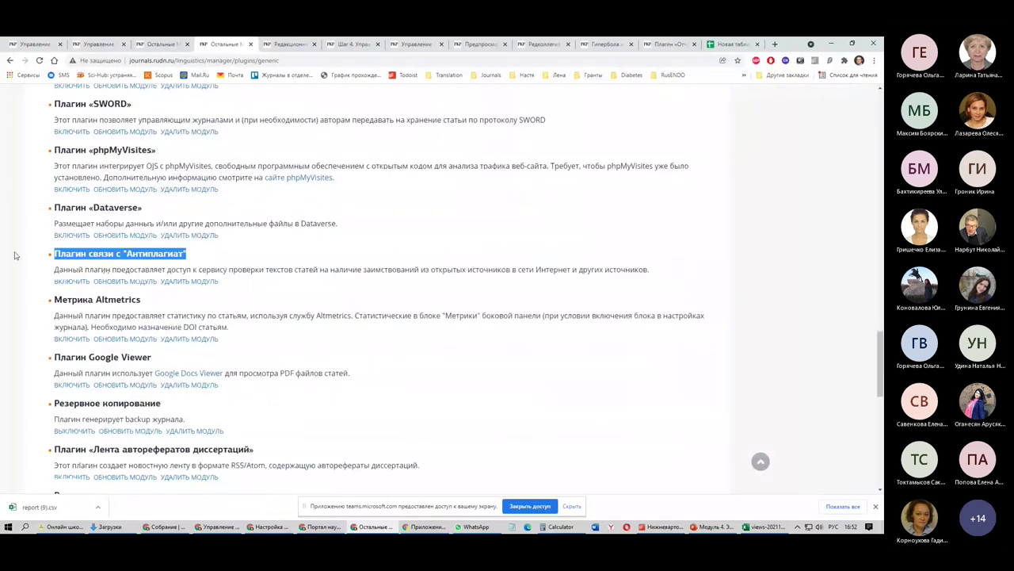
{"action": "scroll", "coordinate": [14, 255], "scroll_direction": "down", "scroll_amount": 4}
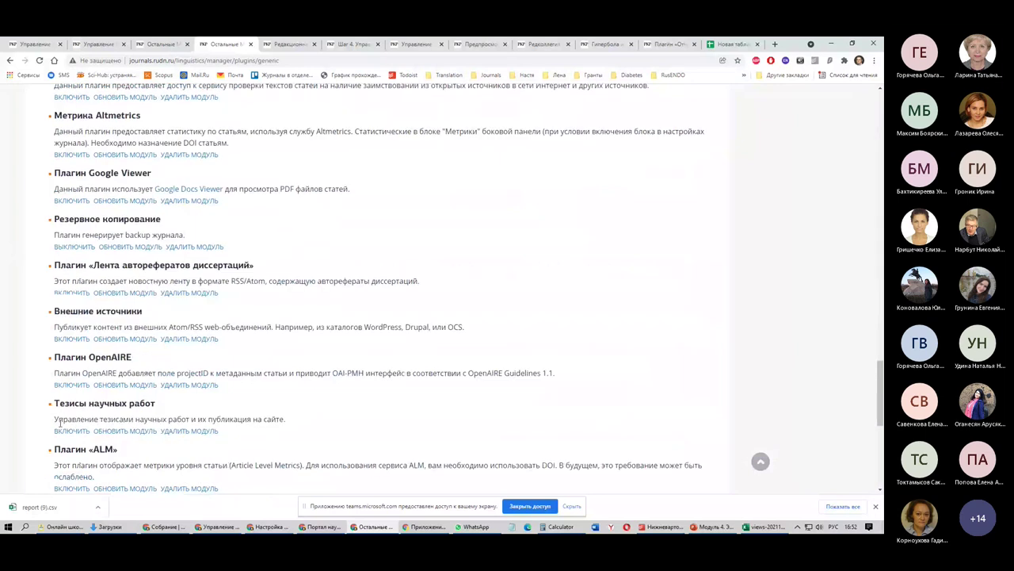
{"action": "scroll", "coordinate": [60, 423], "scroll_direction": "up", "scroll_amount": 4}
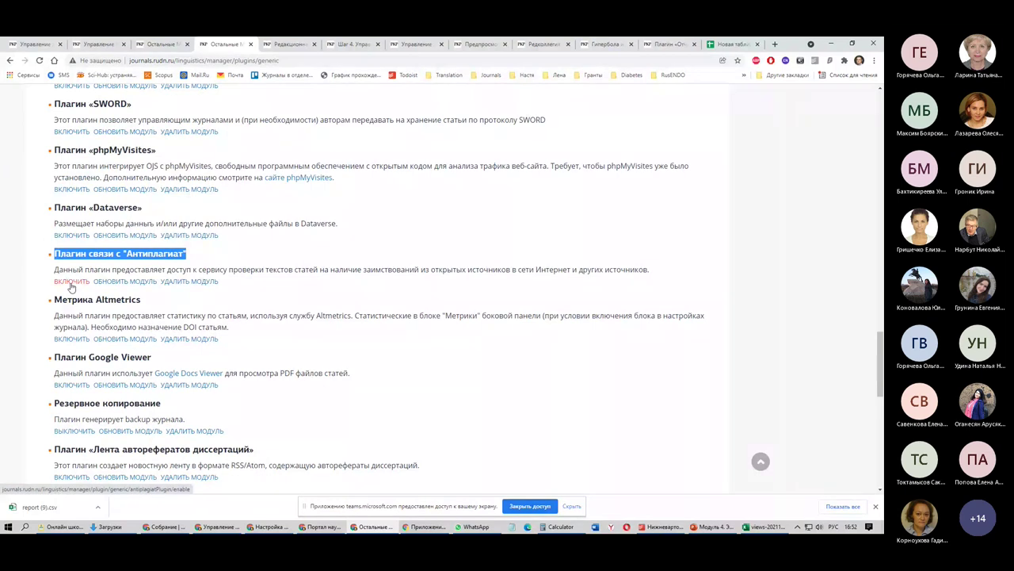
{"action": "left_click", "coordinate": [111, 253]}
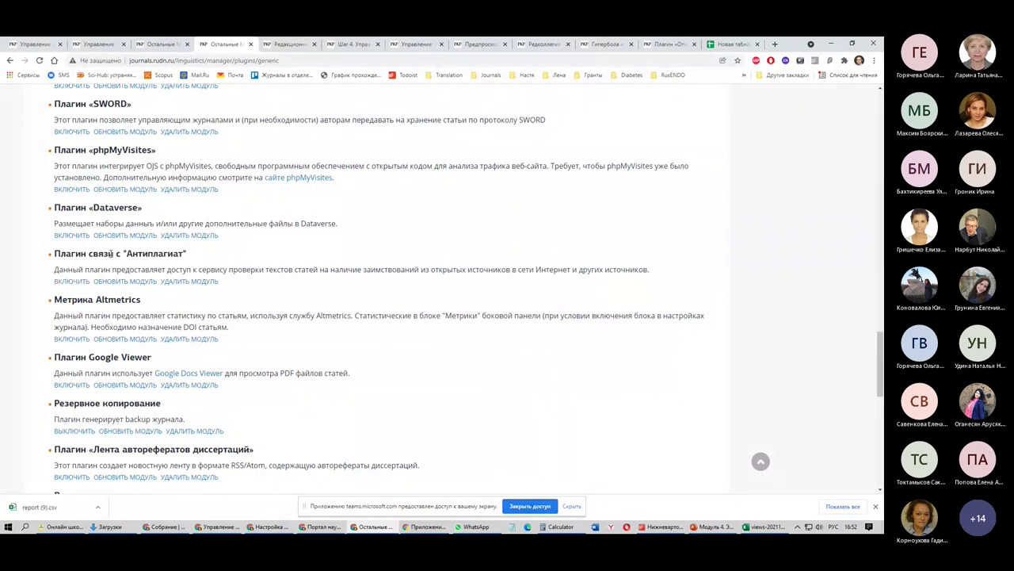
{"action": "triple_click", "coordinate": [146, 253]}
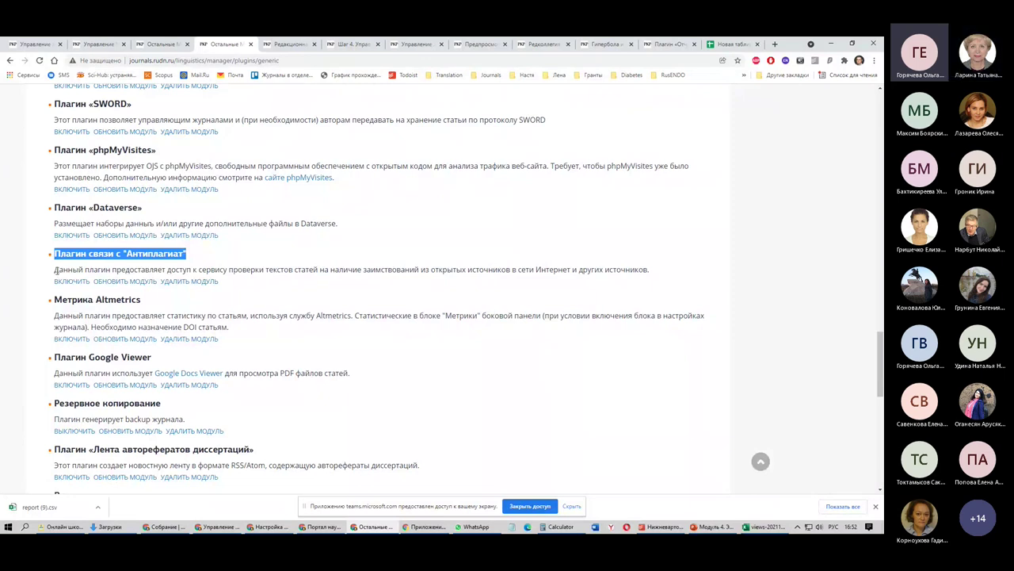
{"action": "left_click_drag", "start_coordinate": [57, 270], "coordinate": [650, 270]}
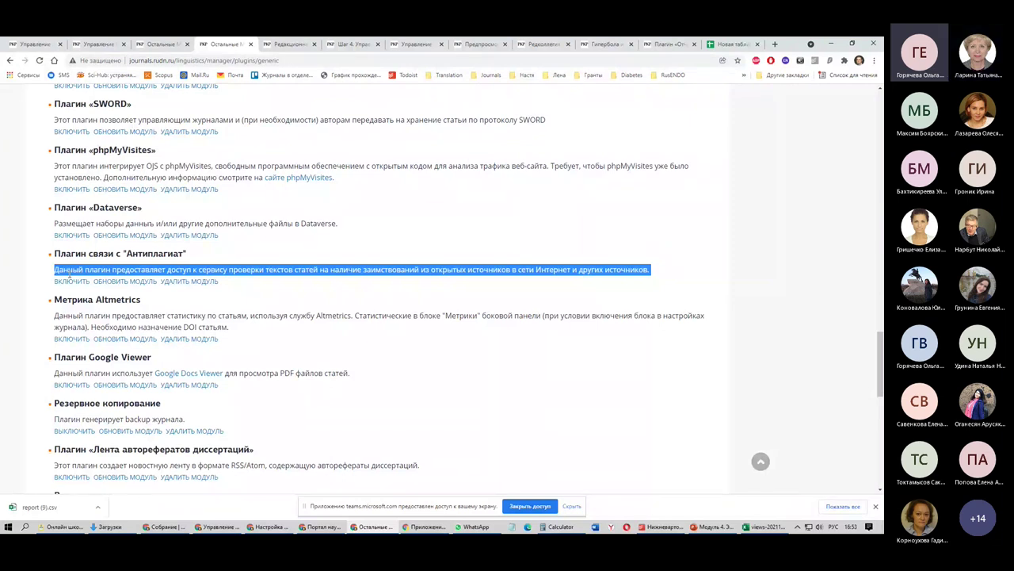
Enable Плагин связи с "Антиплагиат" and open its connection settings
{"action": "scroll", "coordinate": [70, 271], "scroll_direction": "up", "scroll_amount": 1}
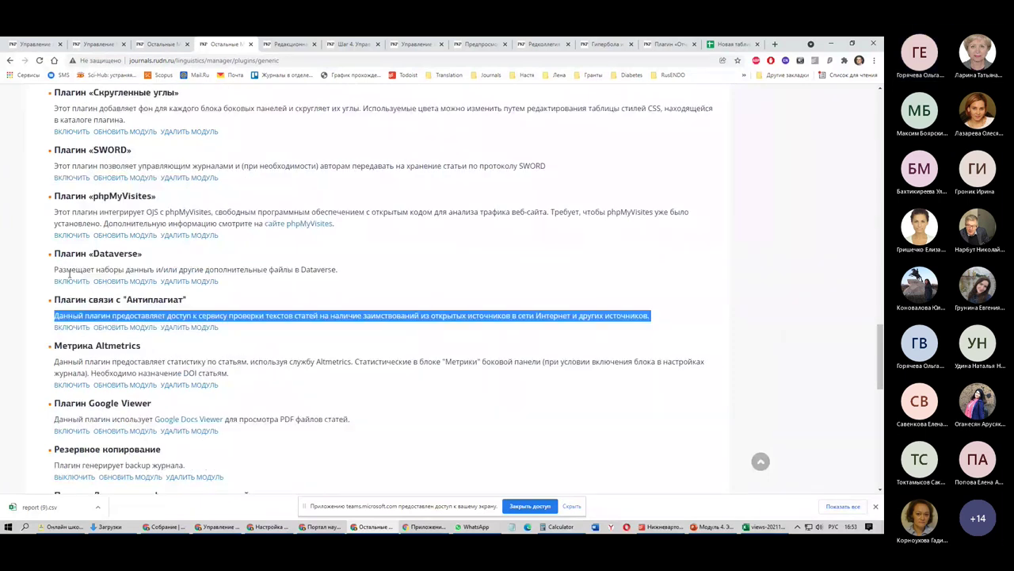
{"action": "left_click", "coordinate": [69, 329]}
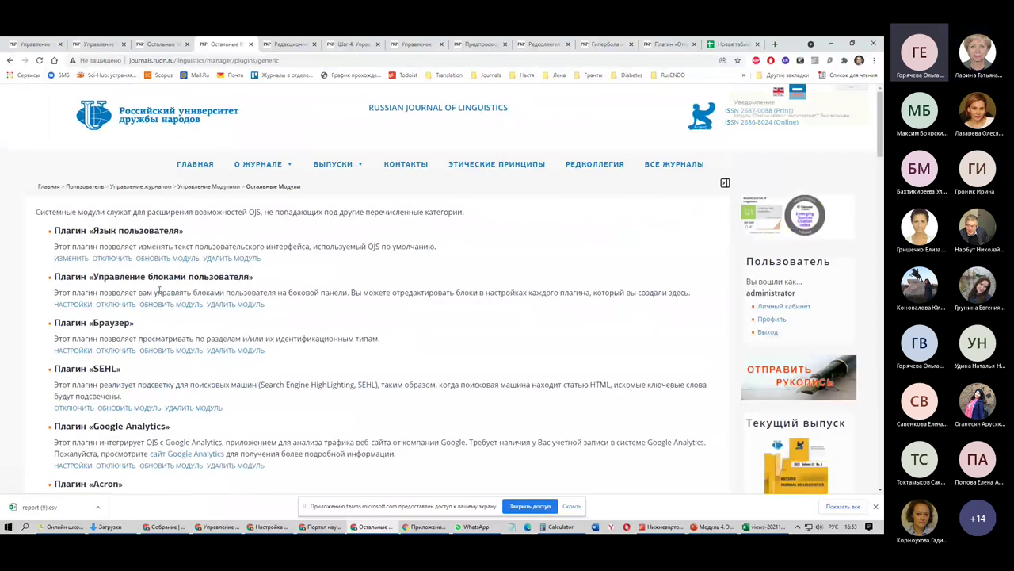
{"action": "scroll", "coordinate": [150, 297], "scroll_direction": "down", "scroll_amount": 5}
{"action": "scroll", "coordinate": [145, 304], "scroll_direction": "down", "scroll_amount": 4}
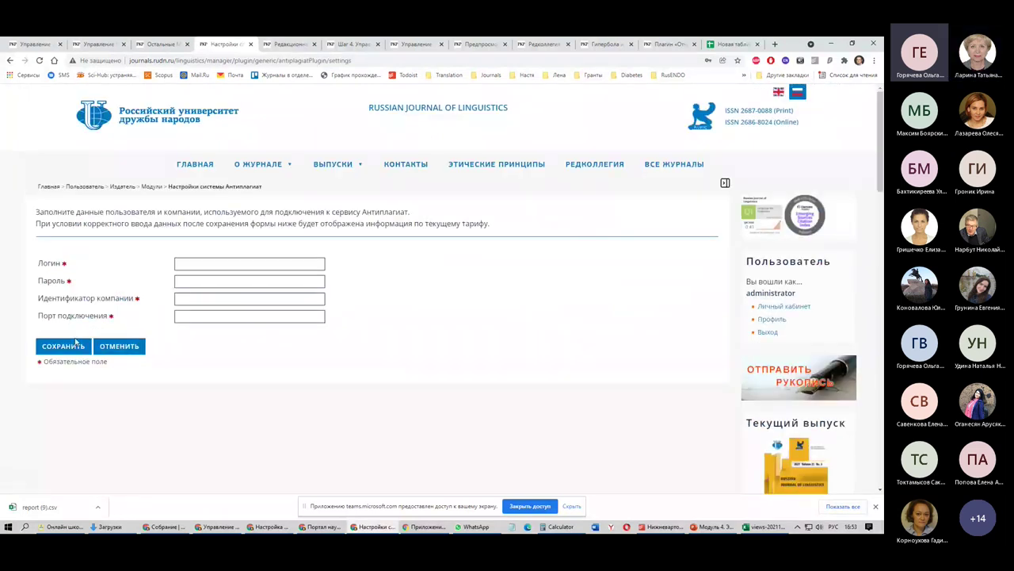
Review the login, password, company identifier and connection port fields of the Антиплагиат settings, and cancel the form without entering data
{"action": "left_click", "coordinate": [153, 268]}
{"action": "left_click", "coordinate": [143, 279]}
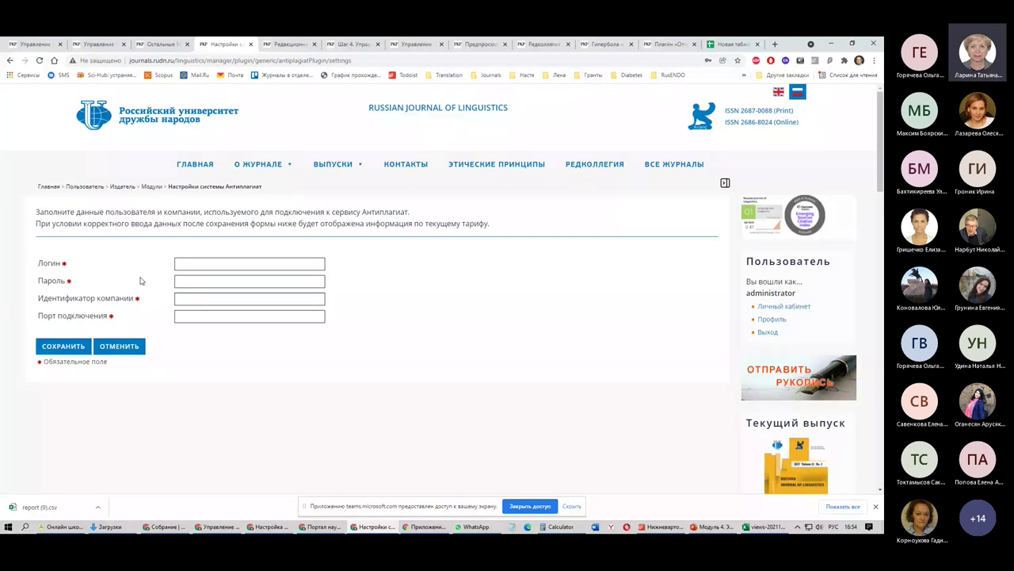
{"action": "left_click", "coordinate": [192, 263]}
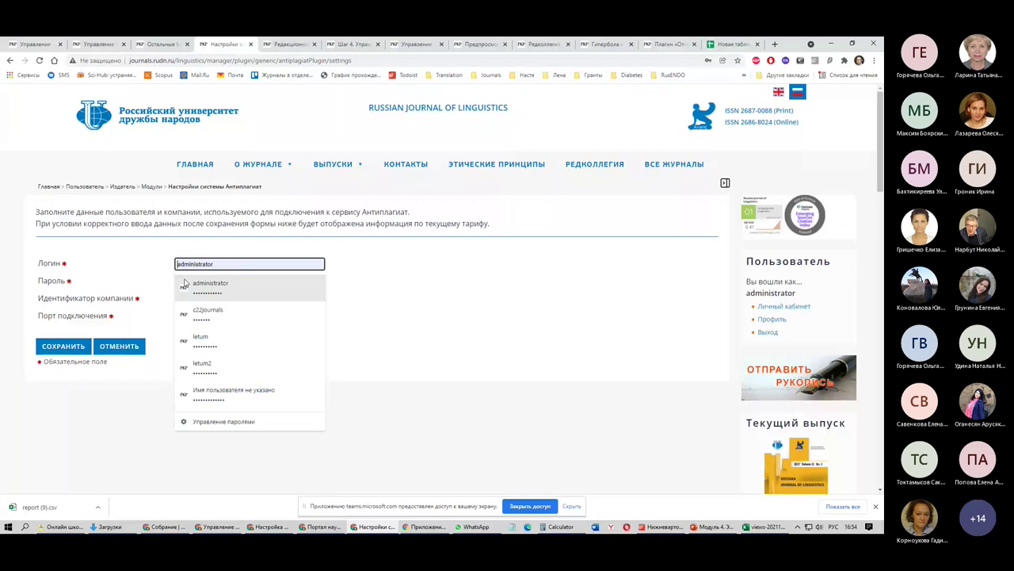
{"action": "left_click", "coordinate": [135, 298]}
{"action": "left_click_drag", "start_coordinate": [134, 298], "coordinate": [35, 300]}
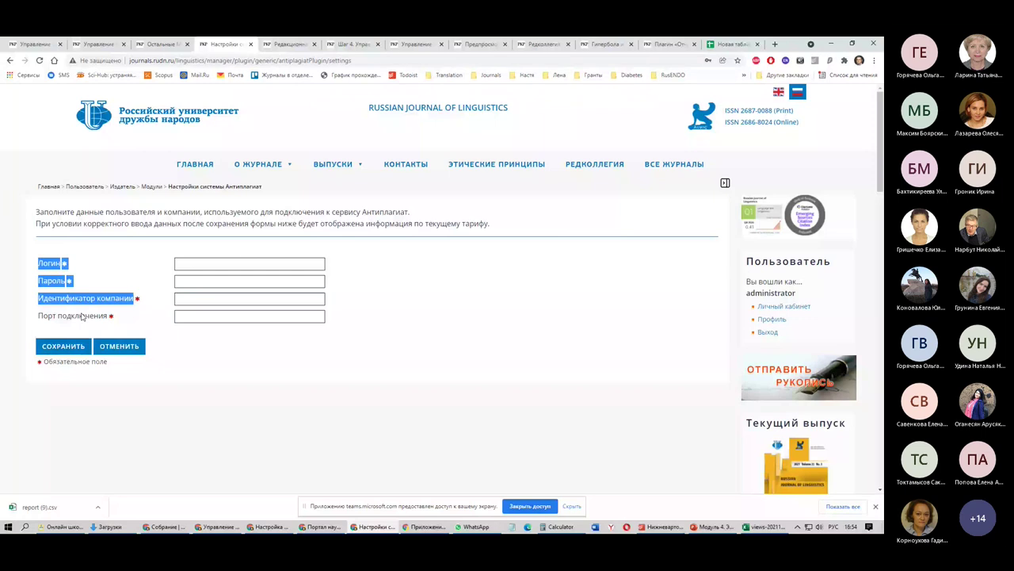
{"action": "left_click_drag", "start_coordinate": [38, 316], "coordinate": [107, 322]}
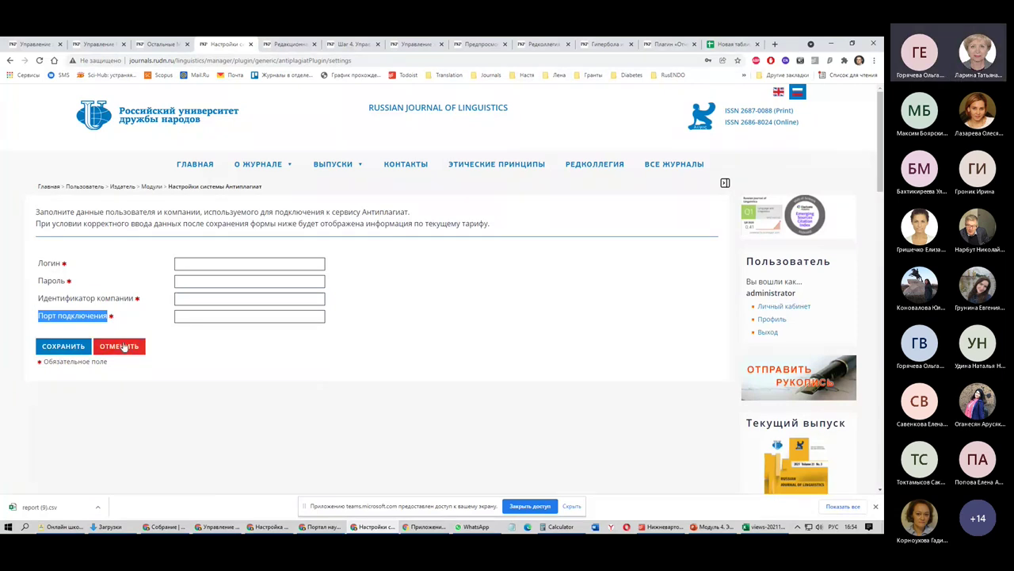
{"action": "left_click", "coordinate": [119, 346]}
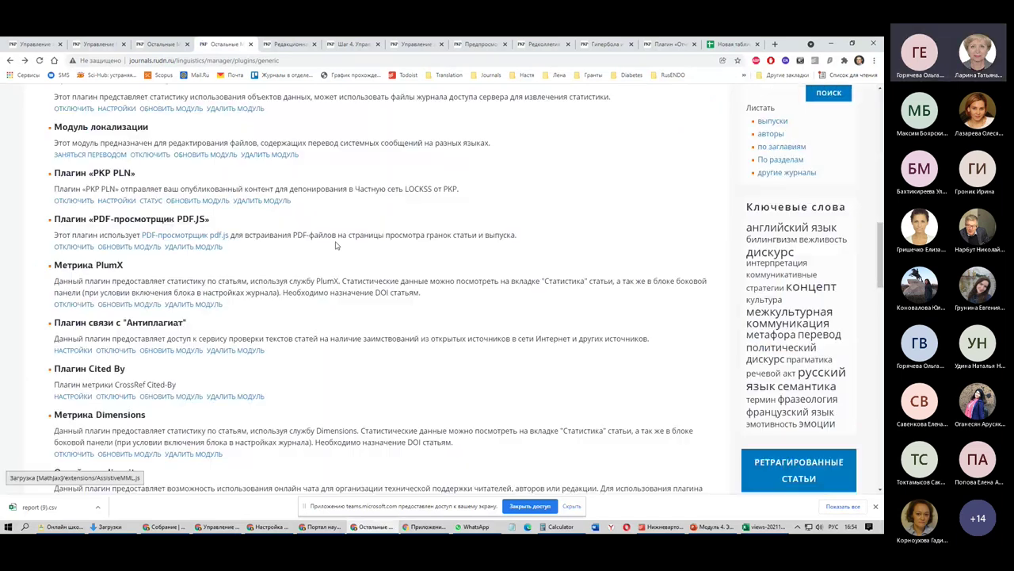
Look over the remaining plugins down to Publons Reviewer Connect Плагин and go back up to Publons Плагин
{"action": "scroll", "coordinate": [281, 315], "scroll_direction": "down", "scroll_amount": 2}
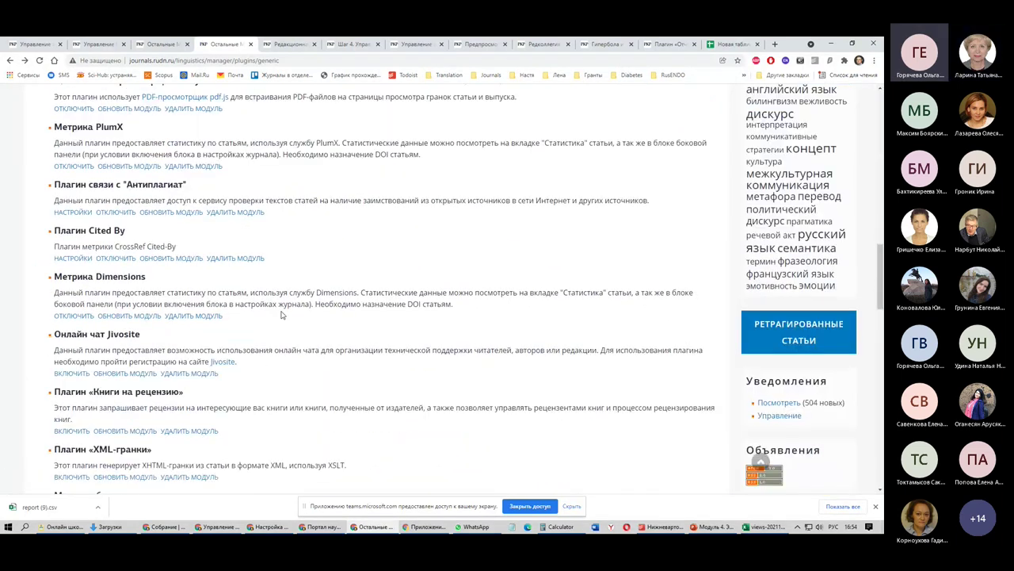
{"action": "scroll", "coordinate": [281, 314], "scroll_direction": "down", "scroll_amount": 2}
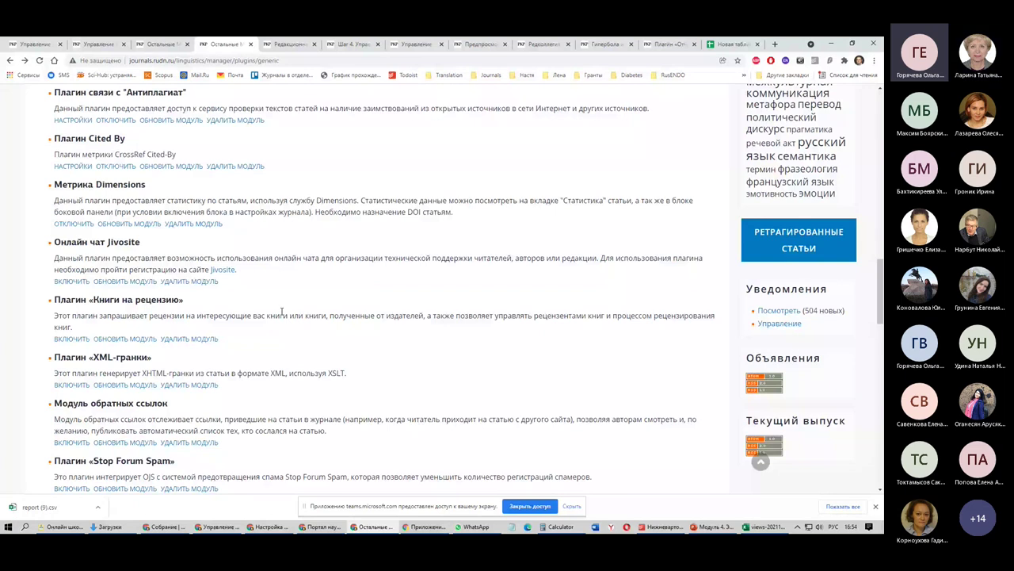
{"action": "scroll", "coordinate": [282, 311], "scroll_direction": "down", "scroll_amount": 3}
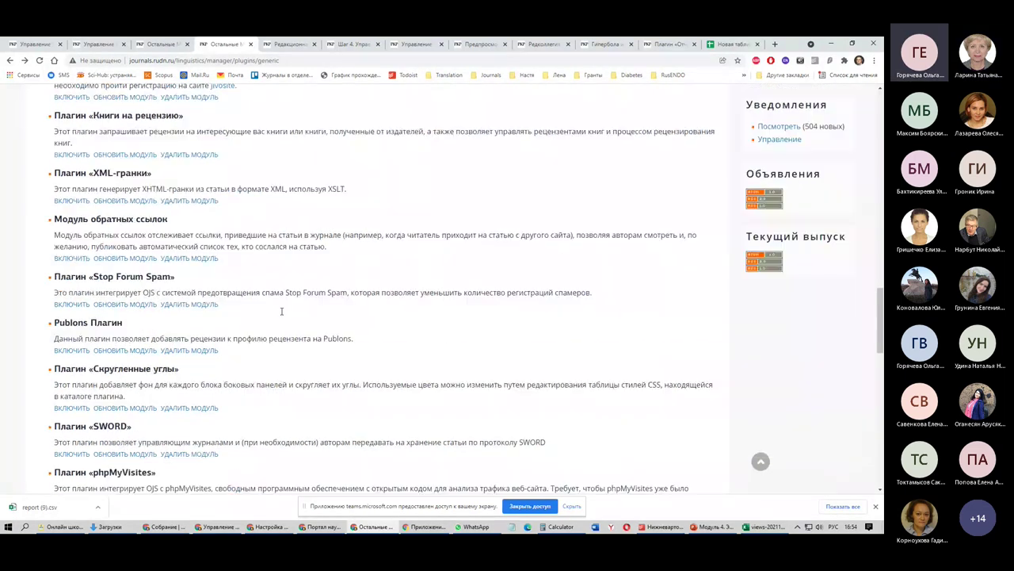
{"action": "scroll", "coordinate": [282, 313], "scroll_direction": "down", "scroll_amount": 5}
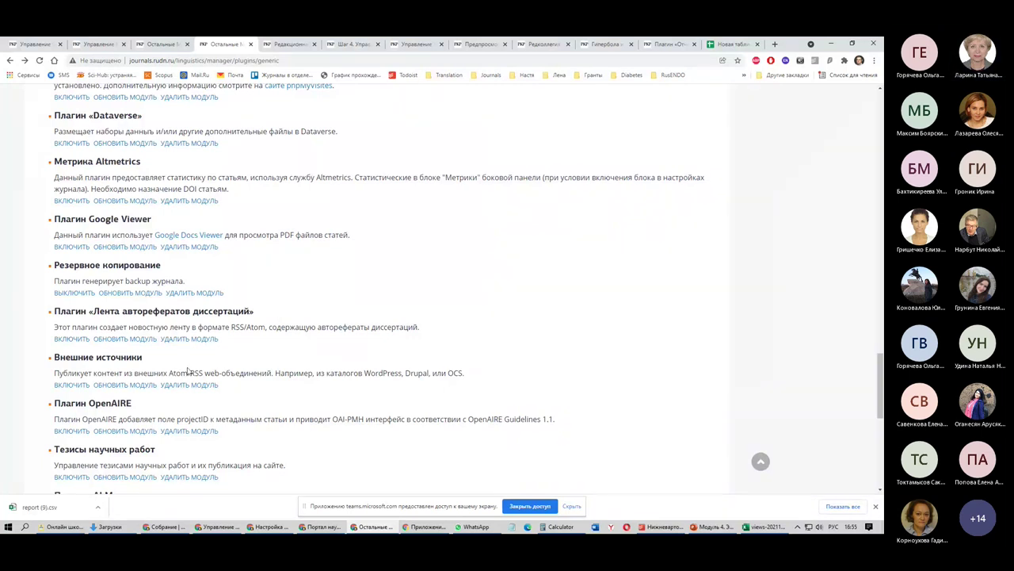
{"action": "scroll", "coordinate": [159, 364], "scroll_direction": "down", "scroll_amount": 3}
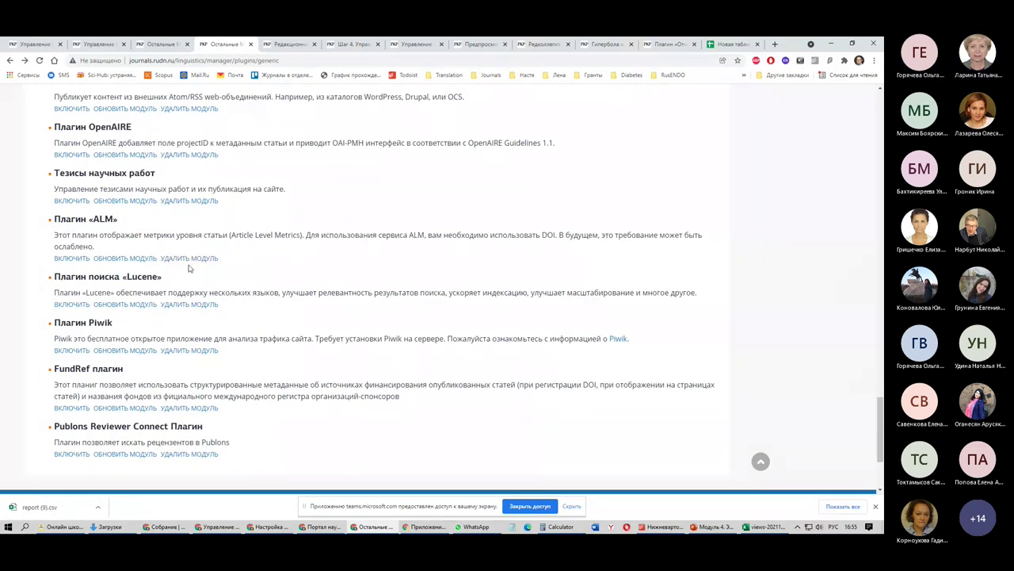
{"action": "scroll", "coordinate": [188, 268], "scroll_direction": "down", "scroll_amount": 2}
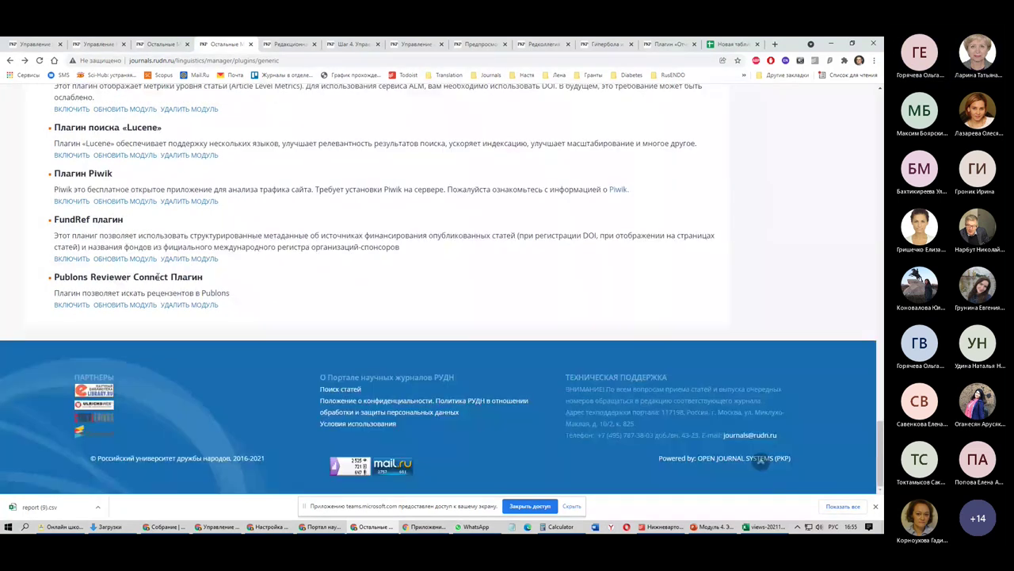
{"action": "scroll", "coordinate": [158, 277], "scroll_direction": "up", "scroll_amount": 4}
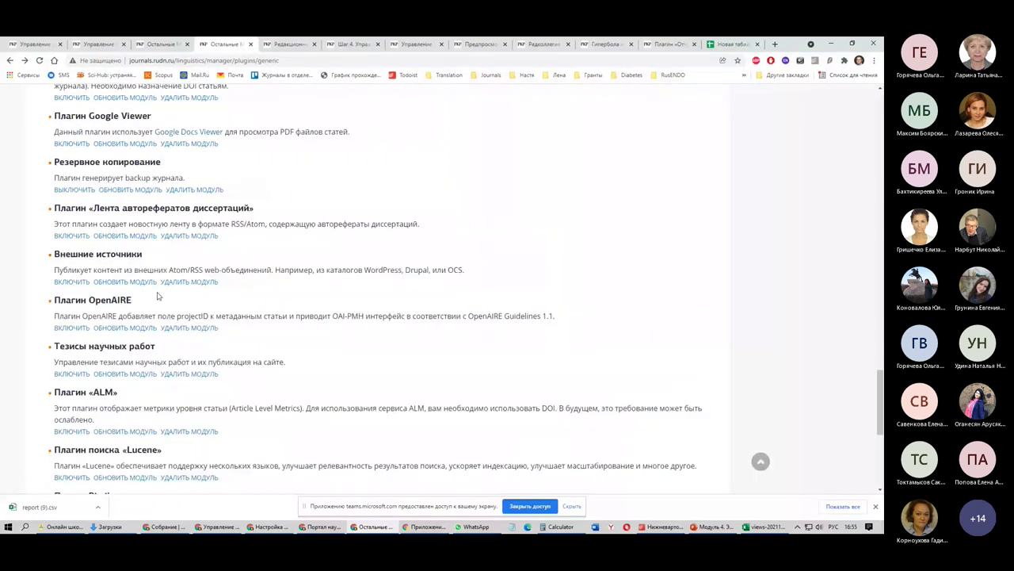
{"action": "scroll", "coordinate": [157, 297], "scroll_direction": "up", "scroll_amount": 2}
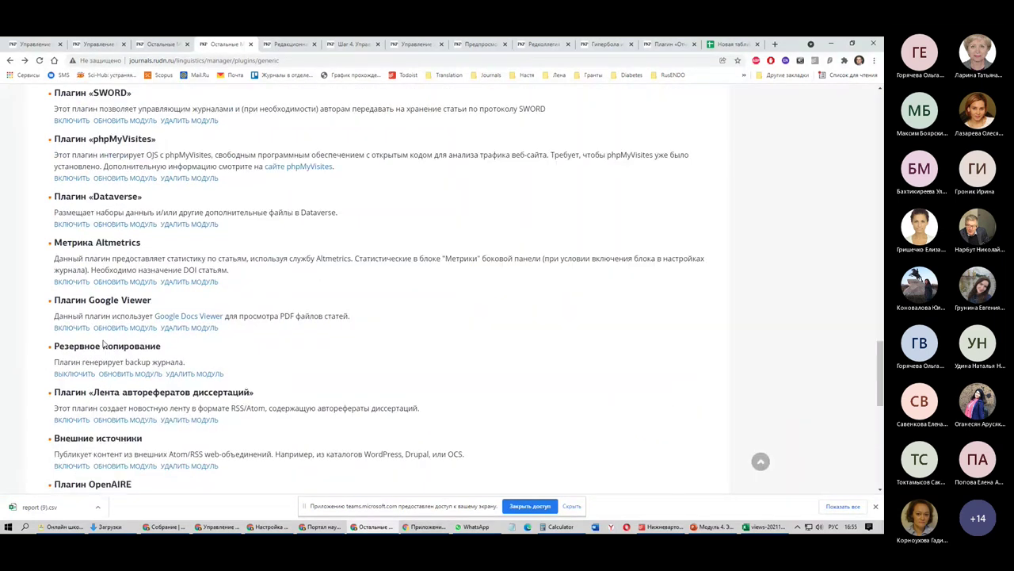
{"action": "scroll", "coordinate": [103, 343], "scroll_direction": "up", "scroll_amount": 5}
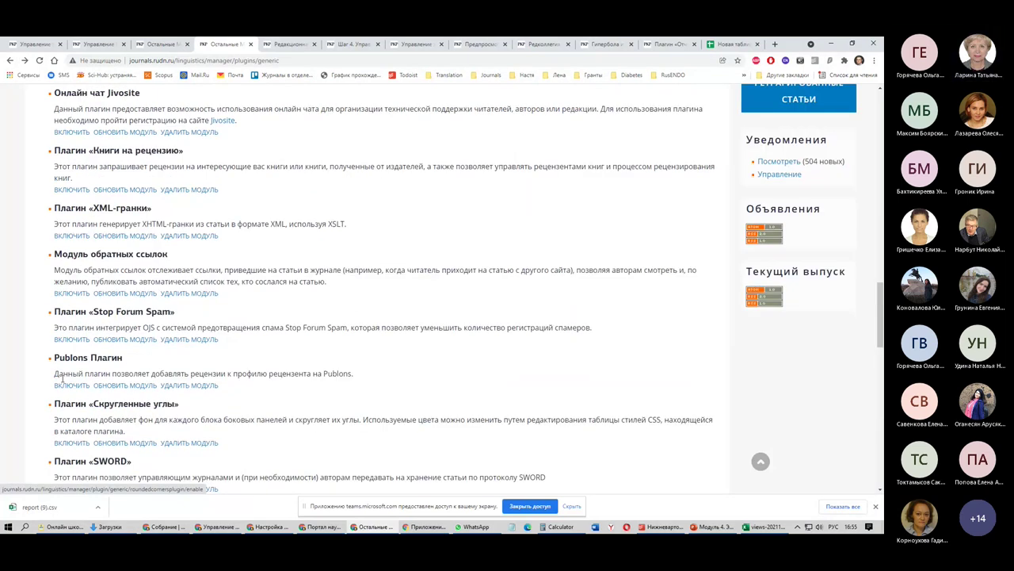
Locate Плагин «PKP PLN» in the list of other modules and open its deposit status
{"action": "scroll", "coordinate": [39, 386], "scroll_direction": "up", "scroll_amount": 3}
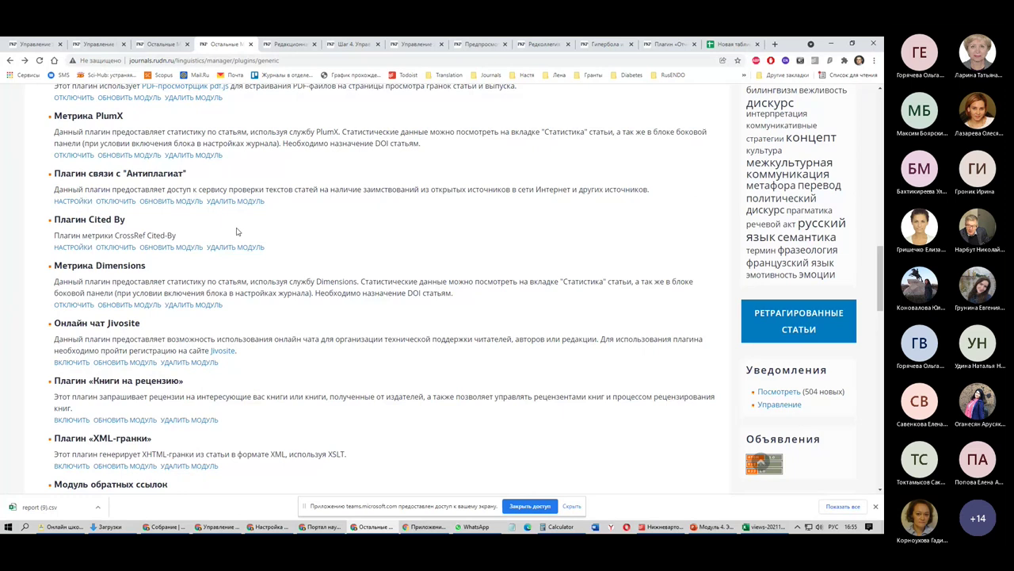
{"action": "scroll", "coordinate": [236, 230], "scroll_direction": "up", "scroll_amount": 3}
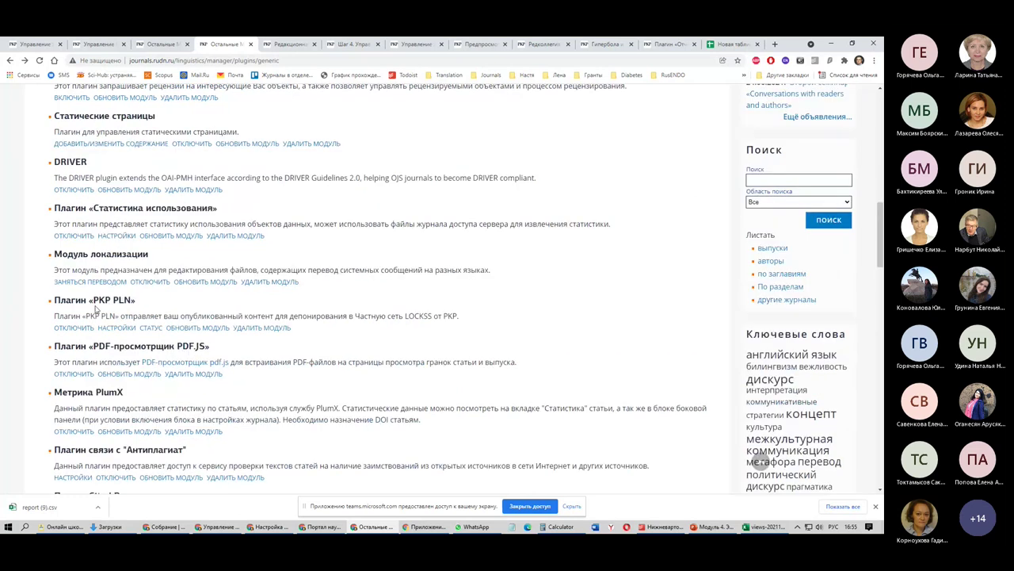
{"action": "left_click_drag", "start_coordinate": [94, 303], "coordinate": [133, 302]}
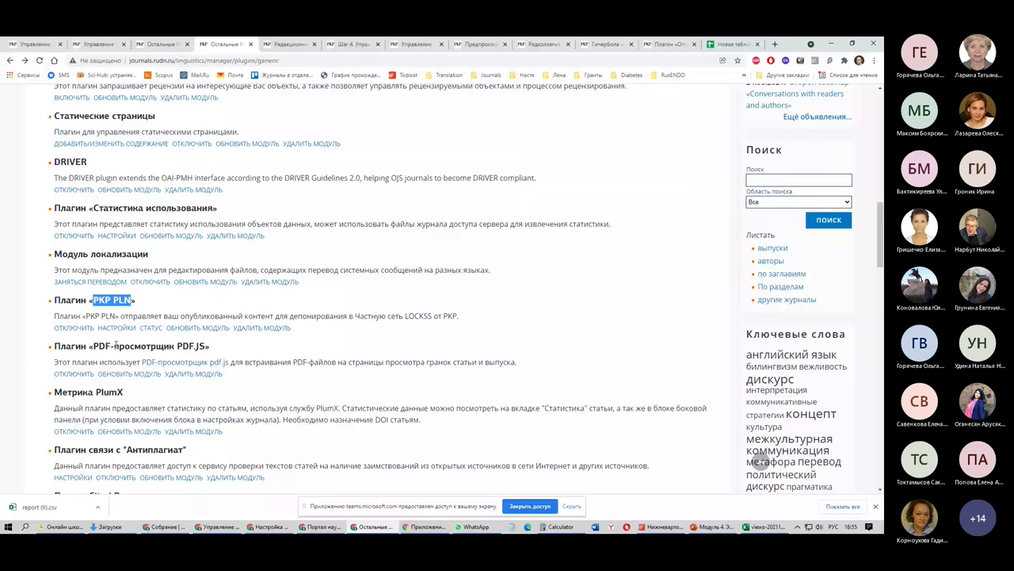
{"action": "left_click_drag", "start_coordinate": [86, 315], "coordinate": [116, 315]}
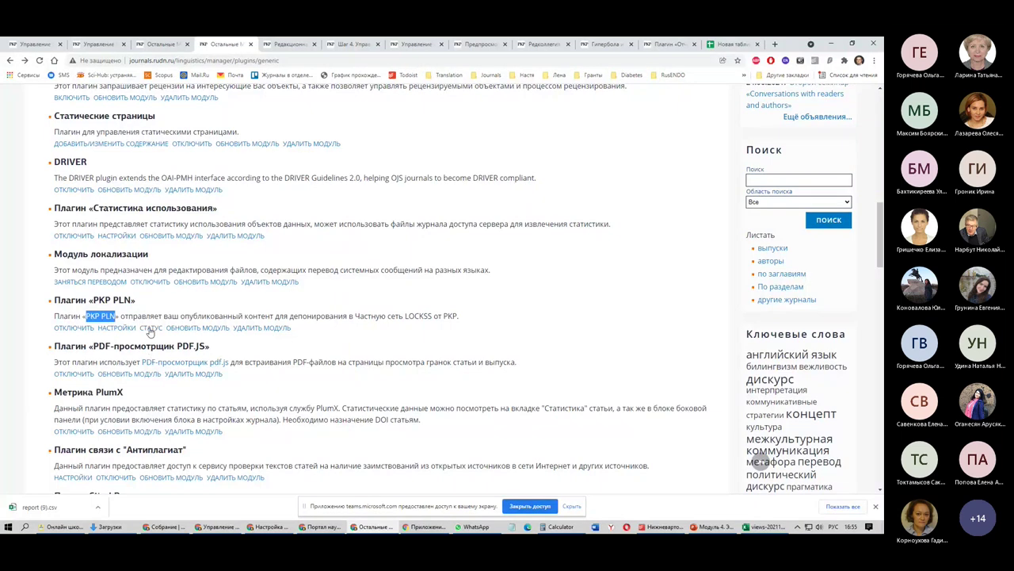
{"action": "left_click", "coordinate": [150, 328]}
Examine the processing status, LOCKSS status and completion of the deposited issues, down to the end of the table and back up
{"action": "scroll", "coordinate": [478, 276], "scroll_direction": "down", "scroll_amount": 1}
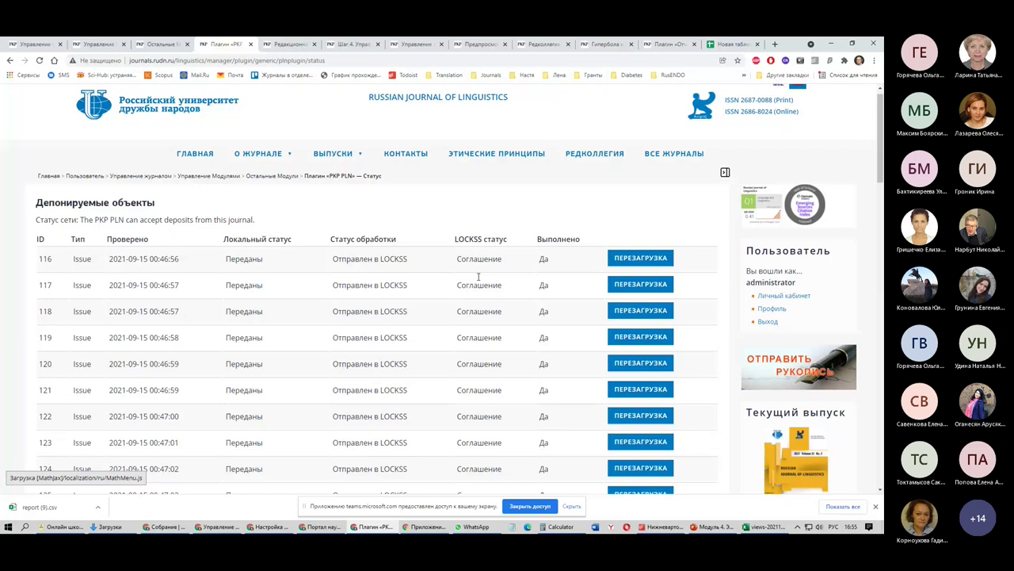
{"action": "scroll", "coordinate": [477, 276], "scroll_direction": "down", "scroll_amount": 1}
{"action": "scroll", "coordinate": [477, 362], "scroll_direction": "down", "scroll_amount": 2}
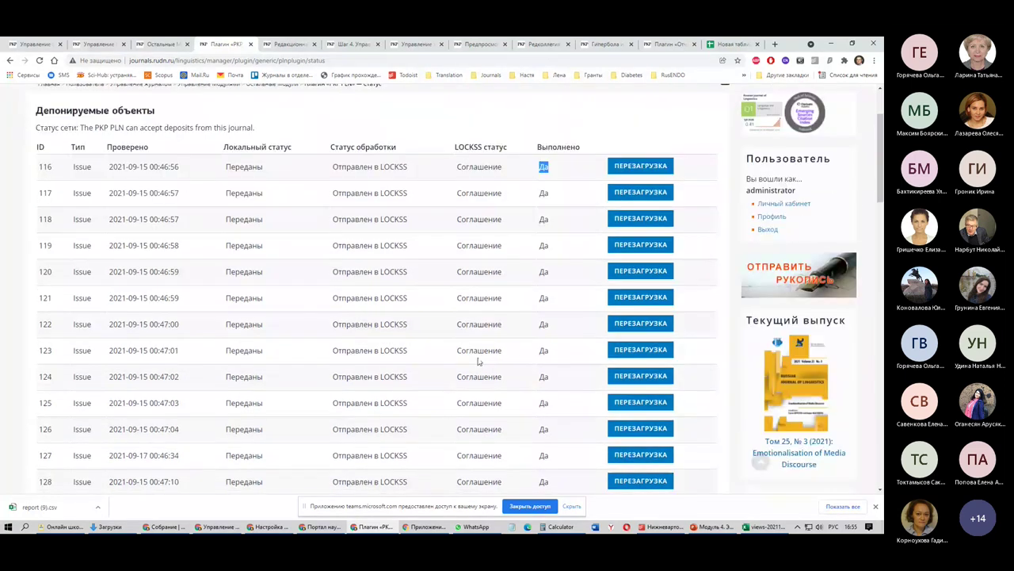
{"action": "scroll", "coordinate": [478, 362], "scroll_direction": "down", "scroll_amount": 10}
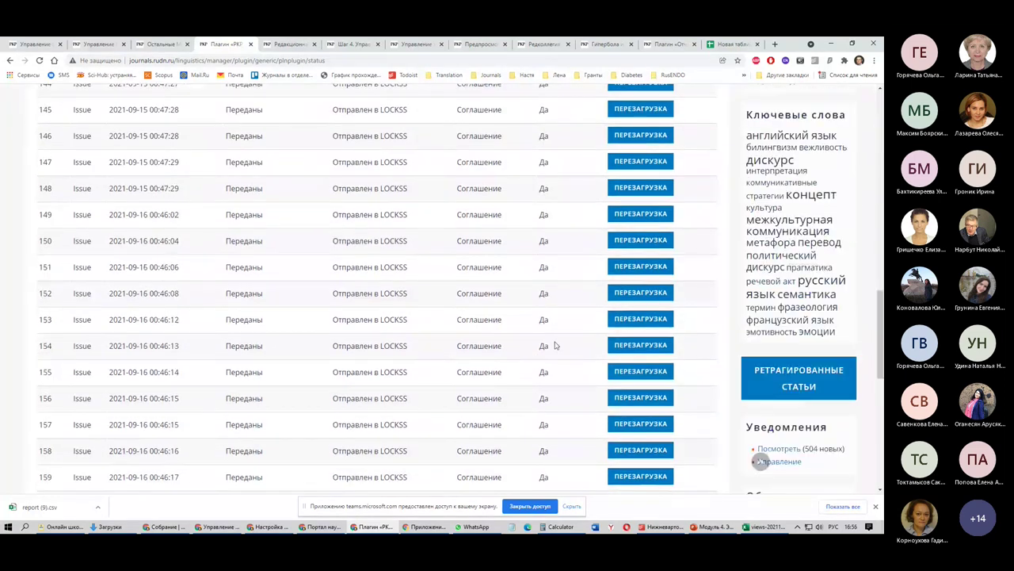
{"action": "scroll", "coordinate": [555, 345], "scroll_direction": "down", "scroll_amount": 6}
{"action": "double_click", "coordinate": [544, 279]}
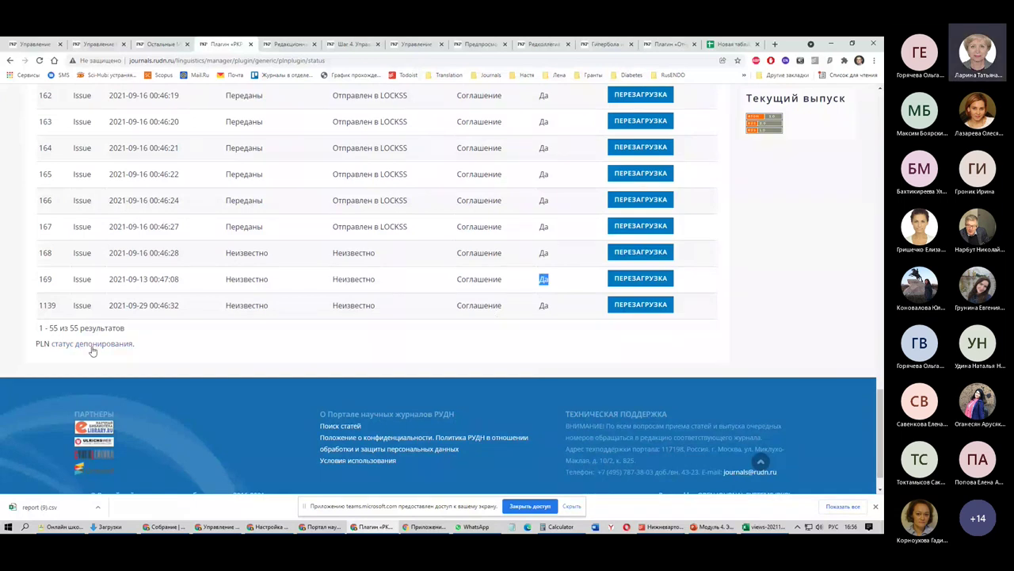
{"action": "left_click", "coordinate": [72, 327]}
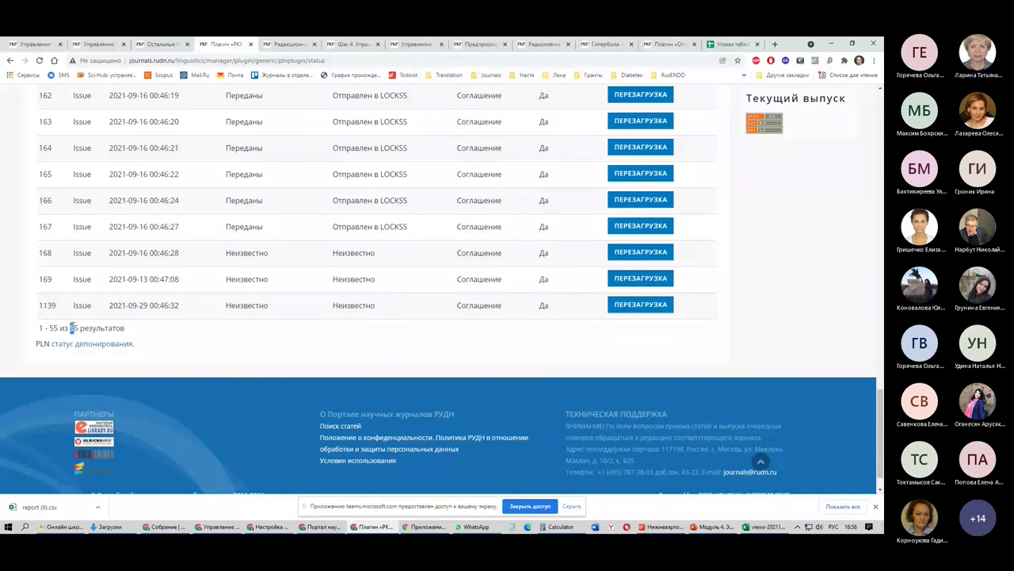
{"action": "double_click", "coordinate": [544, 305]}
{"action": "scroll", "coordinate": [546, 291], "scroll_direction": "up", "scroll_amount": 6}
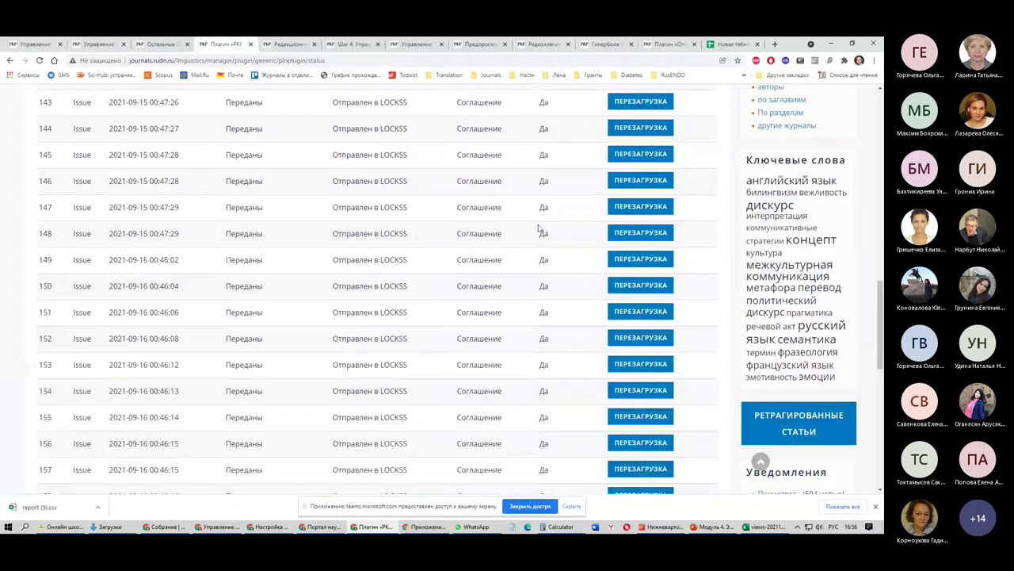
{"action": "scroll", "coordinate": [547, 234], "scroll_direction": "up", "scroll_amount": 10}
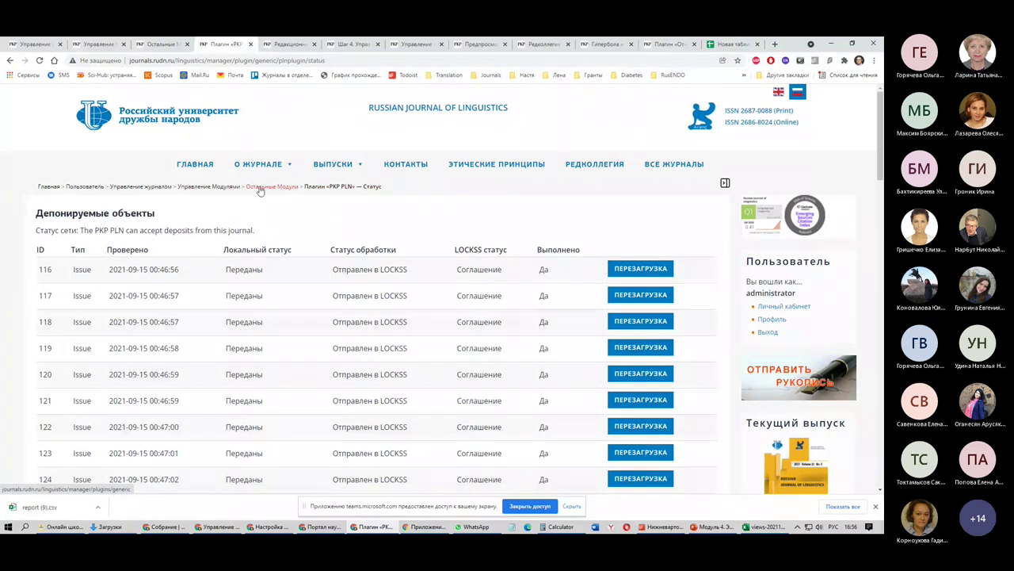
Return to the journal management page and open Импортировать/Экспортировать Данные in a separate tab
{"action": "left_click", "coordinate": [208, 188]}
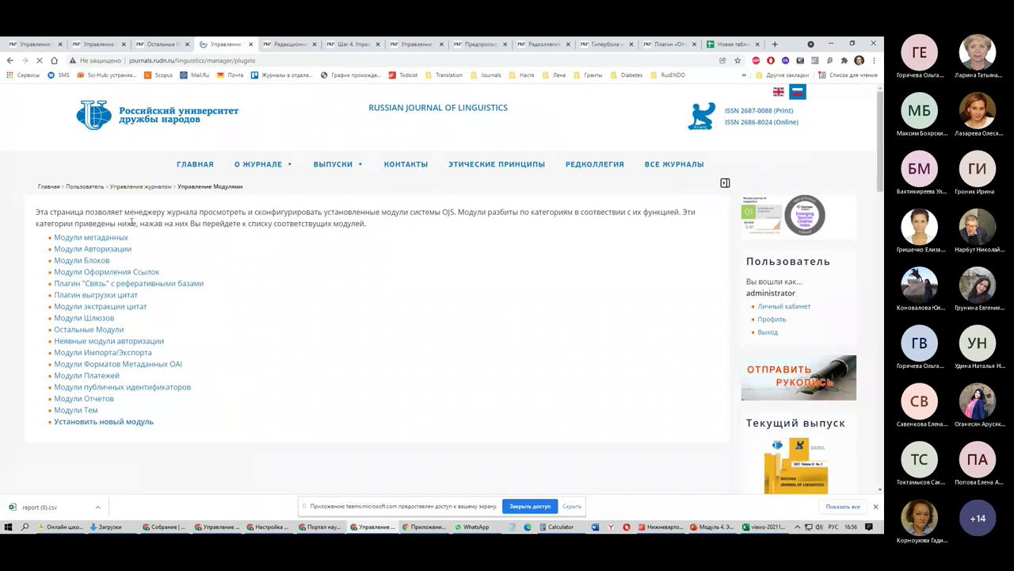
{"action": "key", "text": "alt+Left"}
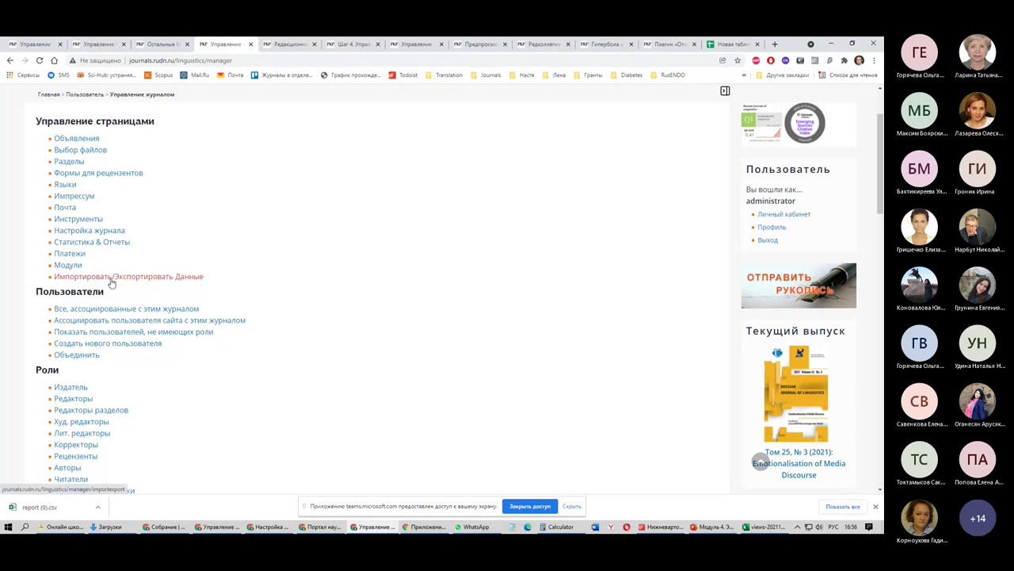
{"action": "middle_click", "coordinate": [145, 278]}
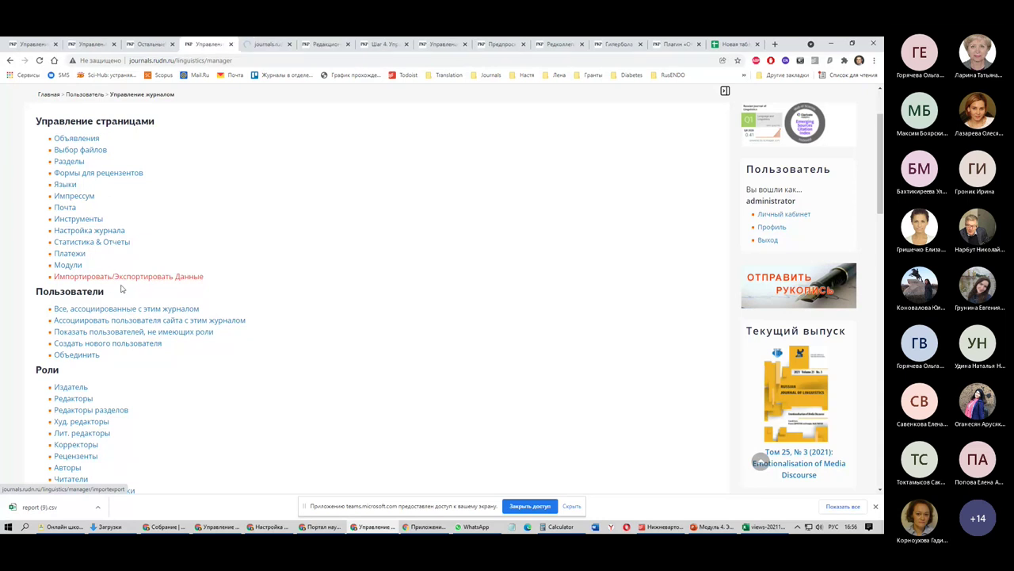
{"action": "left_click_drag", "start_coordinate": [51, 282], "coordinate": [205, 277]}
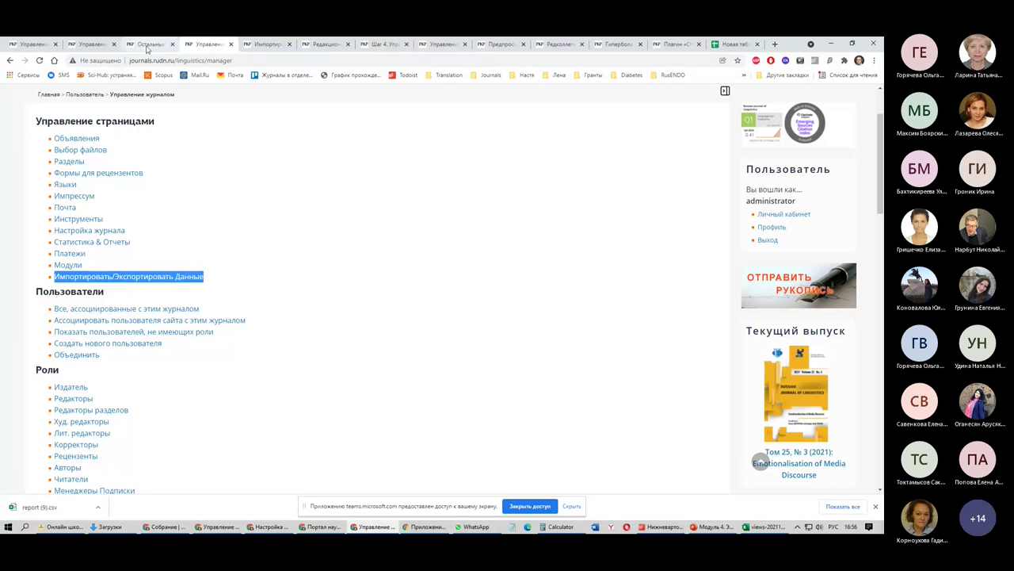
Open the Редактор page of Russian Journal of Linguistics and locate its Импортировать/Экспортировать Данные link under Выпуски
{"action": "left_click", "coordinate": [91, 46]}
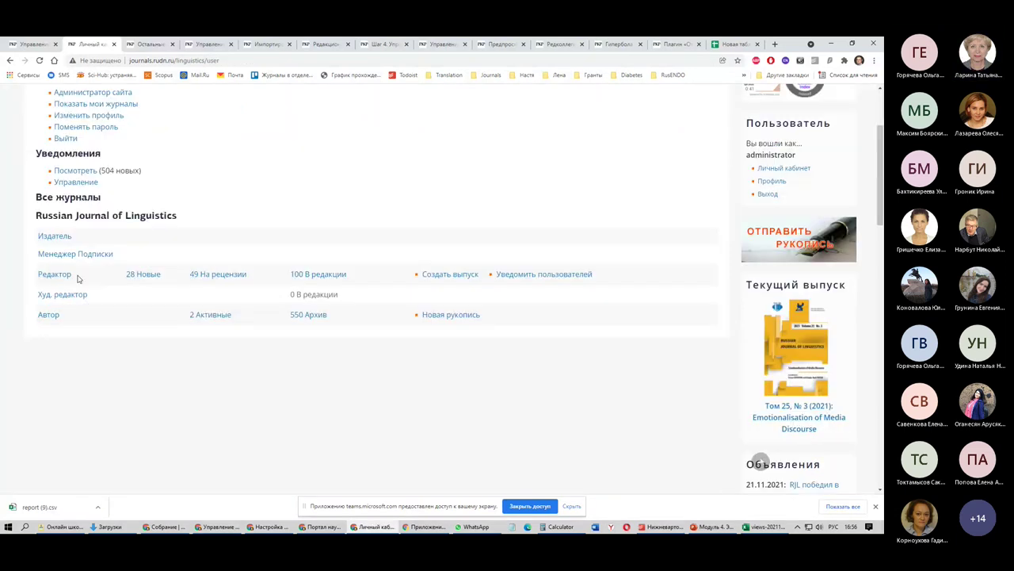
{"action": "left_click", "coordinate": [57, 276]}
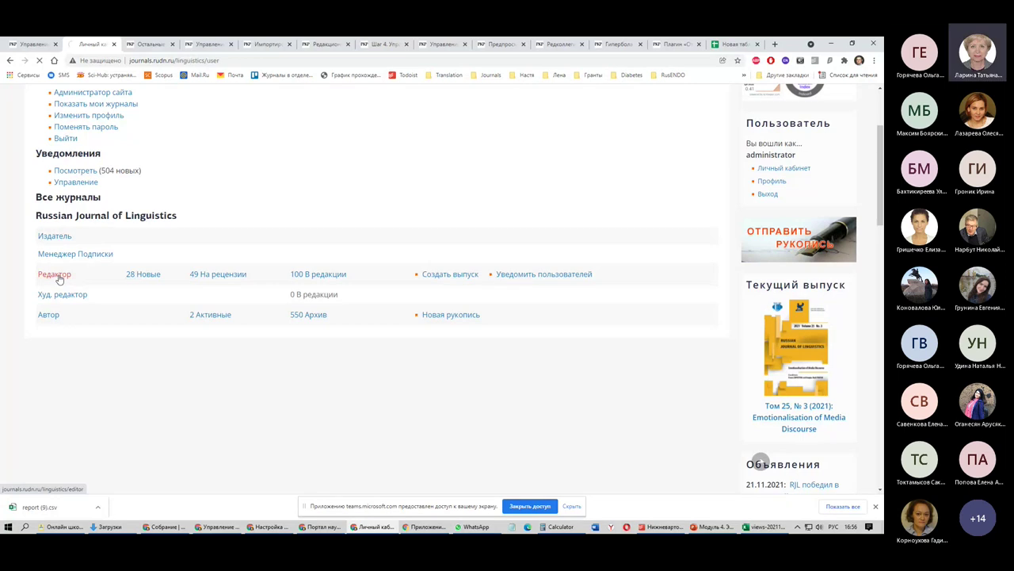
{"action": "left_click_drag", "start_coordinate": [213, 313], "coordinate": [52, 314]}
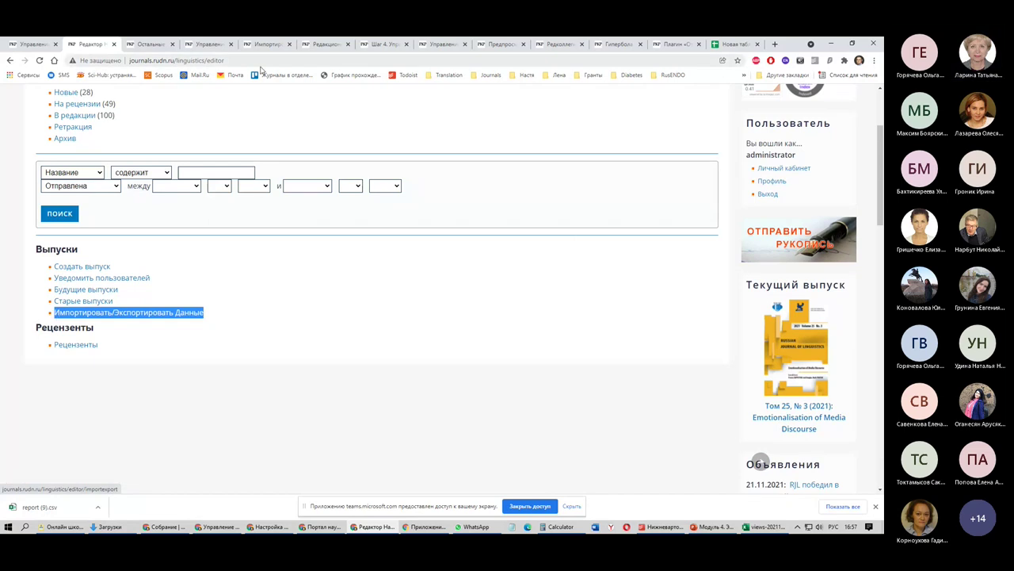
Switch to the import/export plugin list and review Плагин «Экспорт в DOAJ» and Плагин «Статьи и выпуски в XML»
{"action": "left_click", "coordinate": [265, 44]}
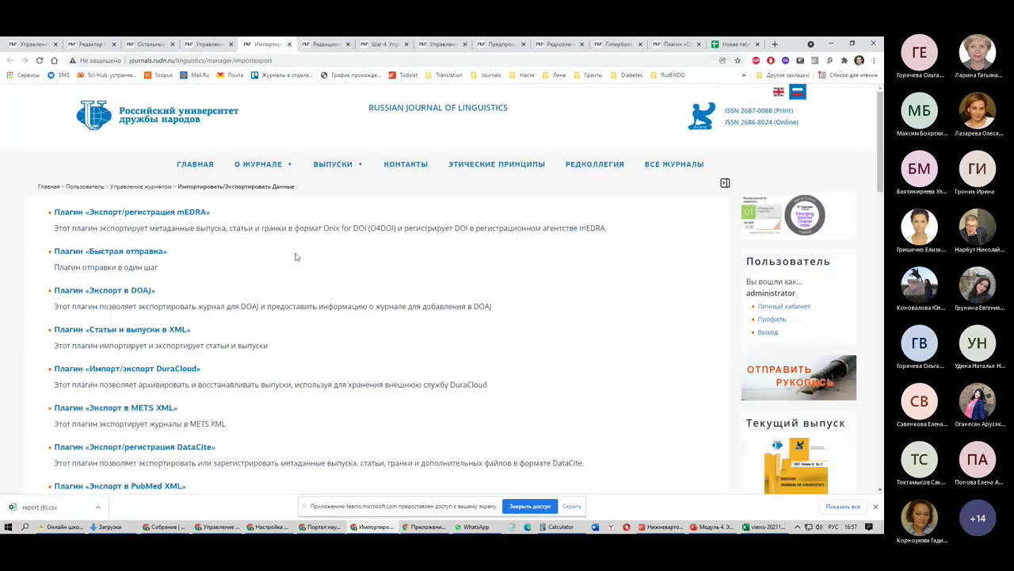
{"action": "scroll", "coordinate": [294, 255], "scroll_direction": "down", "scroll_amount": 1}
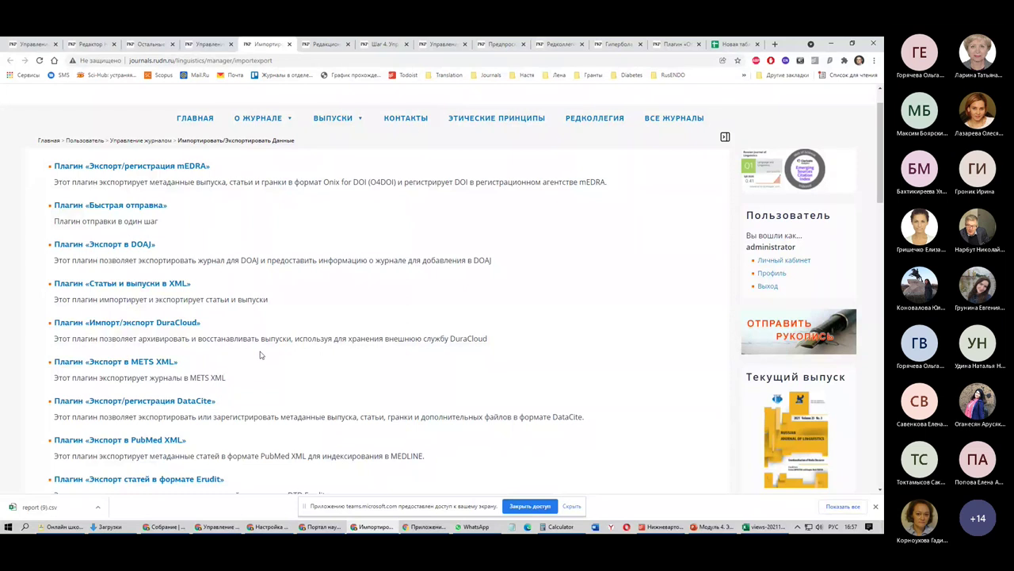
{"action": "left_click_drag", "start_coordinate": [155, 244], "coordinate": [54, 243]}
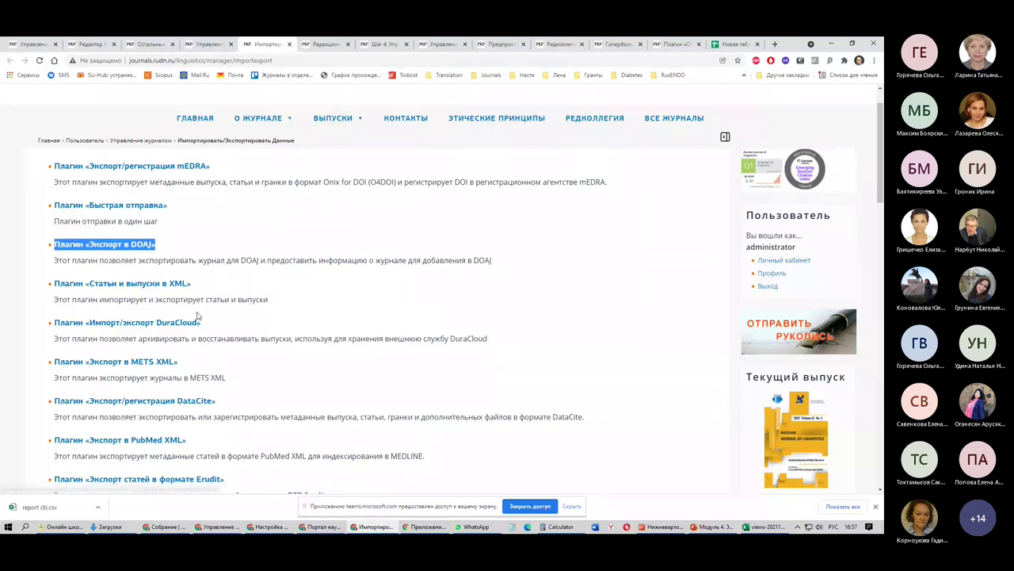
{"action": "scroll", "coordinate": [198, 316], "scroll_direction": "down", "scroll_amount": 1}
{"action": "left_click", "coordinate": [199, 238]}
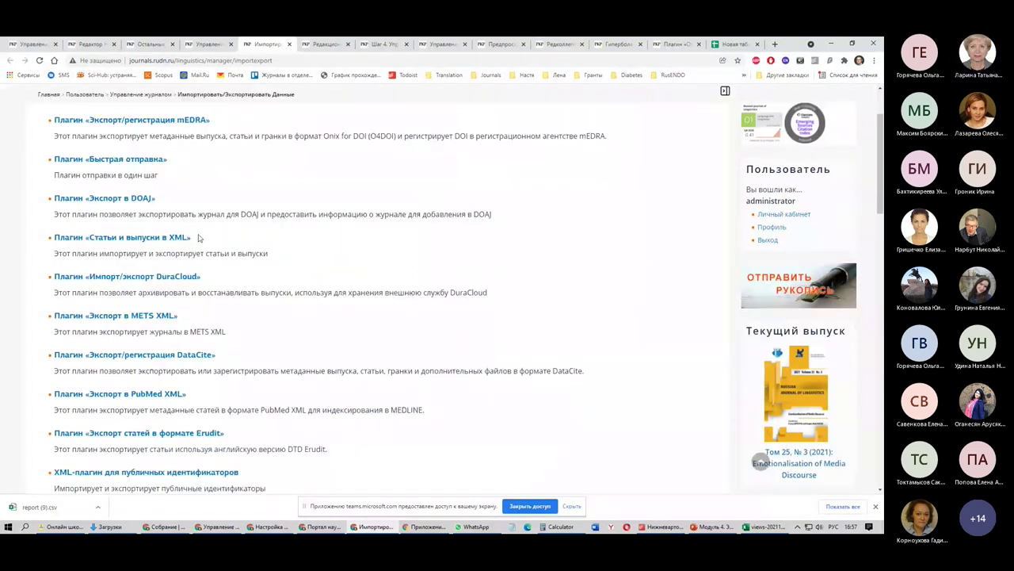
{"action": "left_click_drag", "start_coordinate": [199, 237], "coordinate": [53, 238]}
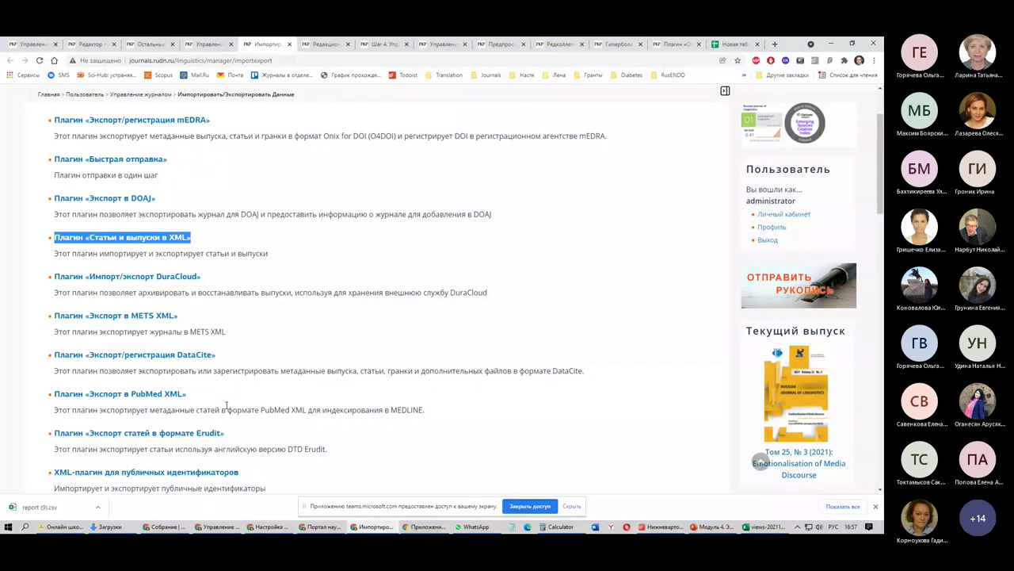
Review the PubMed XML, eLibrary, Scopus and EBSCO export plugins further down the import/export list
{"action": "scroll", "coordinate": [237, 392], "scroll_direction": "down", "scroll_amount": 3}
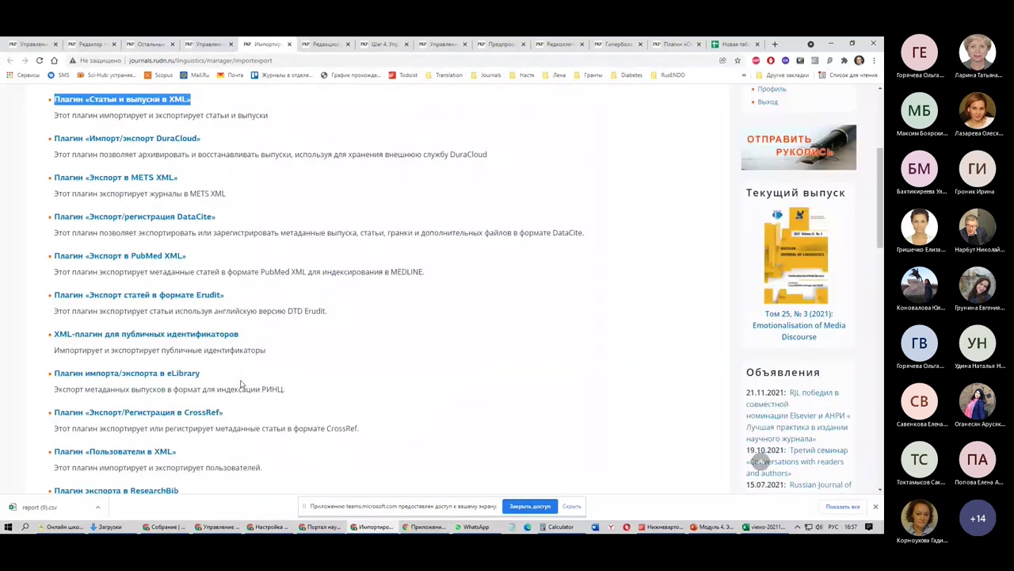
{"action": "left_click_drag", "start_coordinate": [188, 256], "coordinate": [53, 255]}
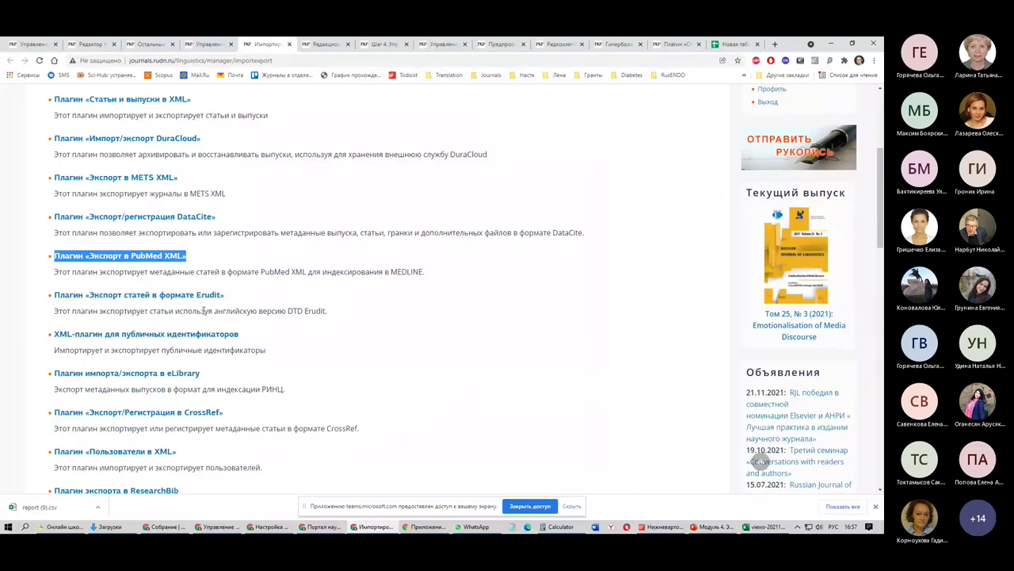
{"action": "scroll", "coordinate": [205, 311], "scroll_direction": "down", "scroll_amount": 3}
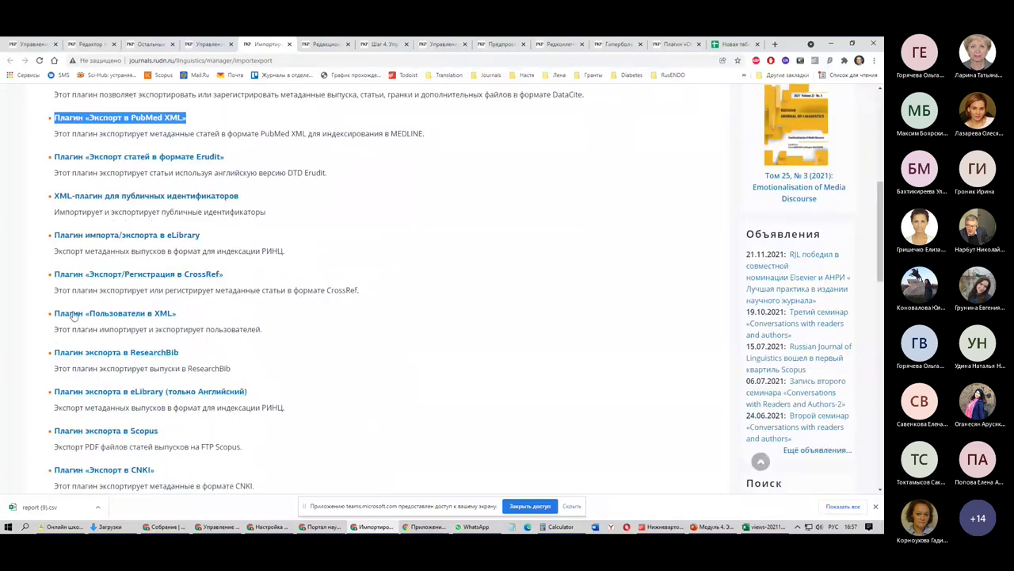
{"action": "left_click_drag", "start_coordinate": [201, 236], "coordinate": [26, 238]}
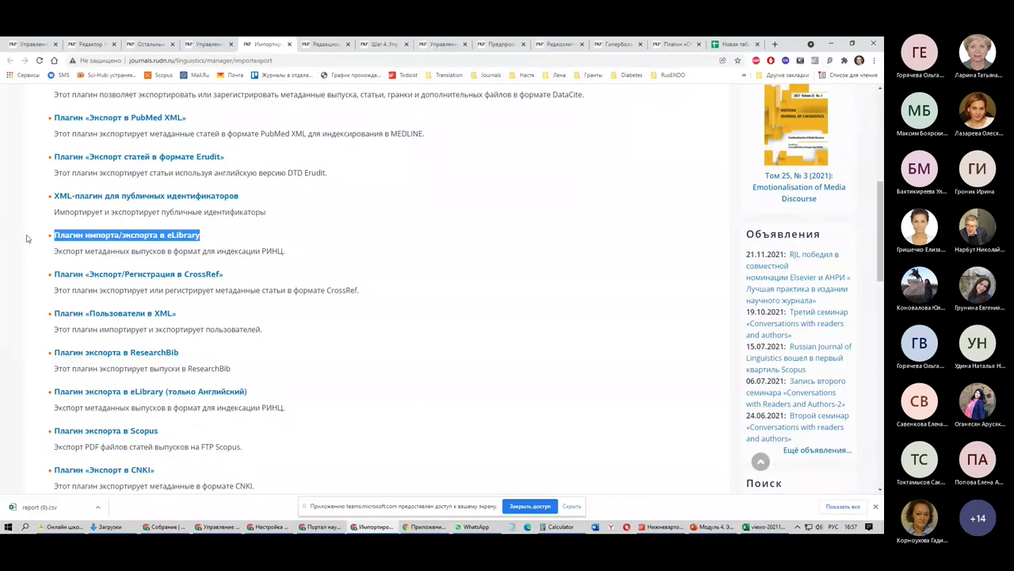
{"action": "scroll", "coordinate": [26, 237], "scroll_direction": "down", "scroll_amount": 4}
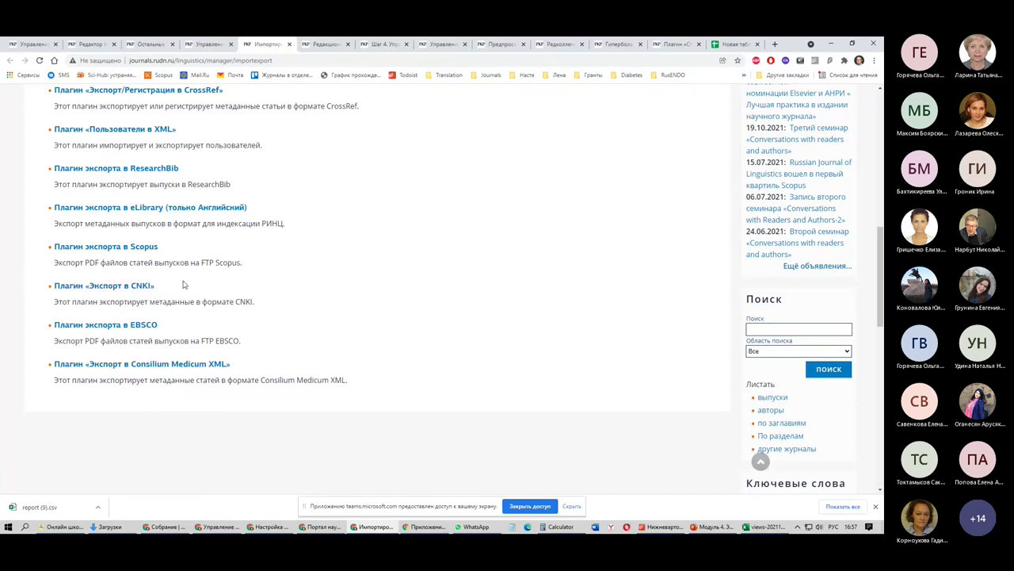
{"action": "left_click_drag", "start_coordinate": [202, 262], "coordinate": [242, 261]}
{"action": "double_click", "coordinate": [143, 325]}
Look back through the import/export list, then open Плагин «Экспорт/Регистрация в CrossRef» and its list of issues for export
{"action": "scroll", "coordinate": [149, 333], "scroll_direction": "up", "scroll_amount": 2}
{"action": "scroll", "coordinate": [222, 360], "scroll_direction": "up", "scroll_amount": 5}
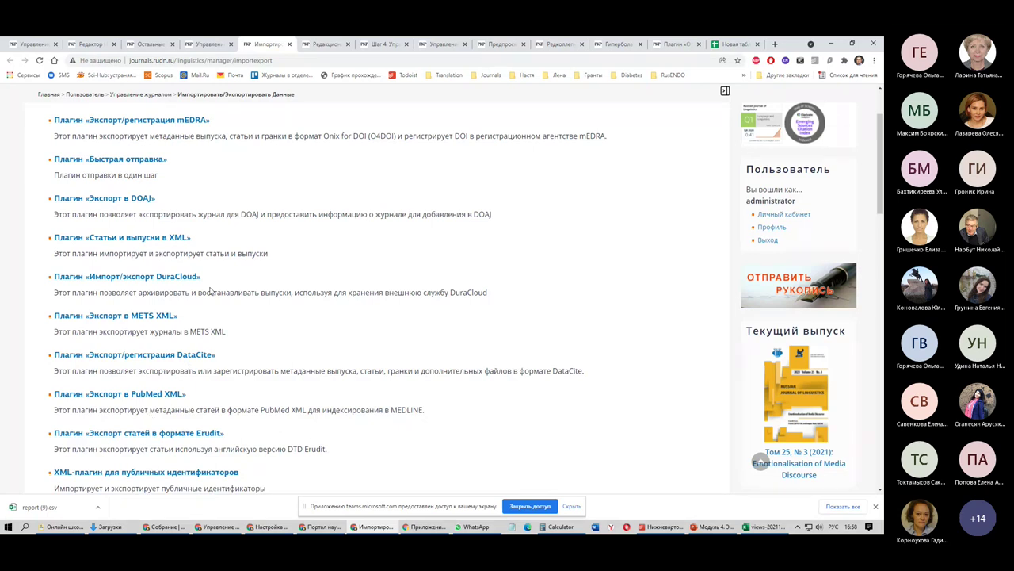
{"action": "scroll", "coordinate": [157, 232], "scroll_direction": "up", "scroll_amount": 2}
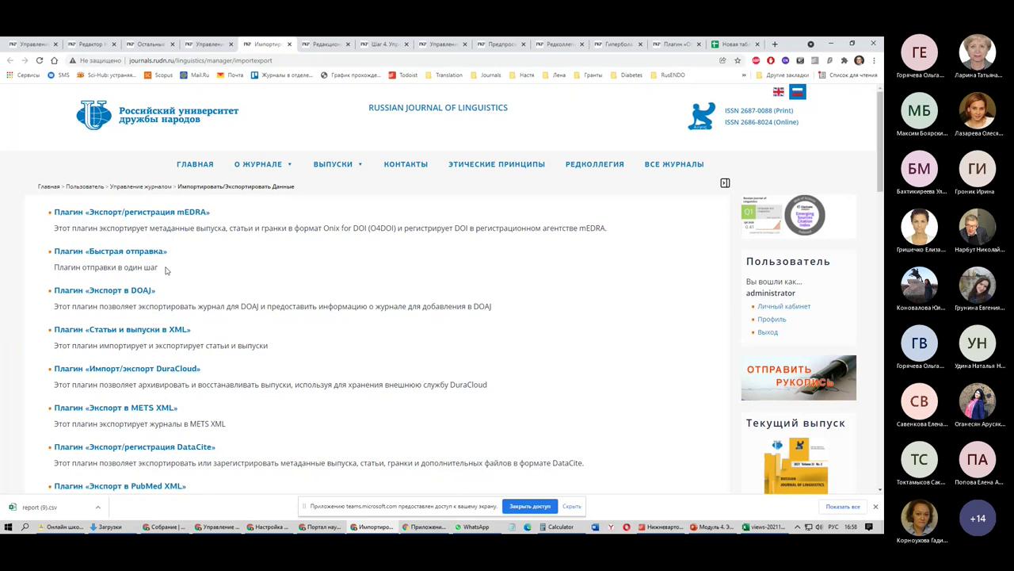
{"action": "scroll", "coordinate": [166, 270], "scroll_direction": "down", "scroll_amount": 3}
{"action": "scroll", "coordinate": [156, 416], "scroll_direction": "down", "scroll_amount": 1}
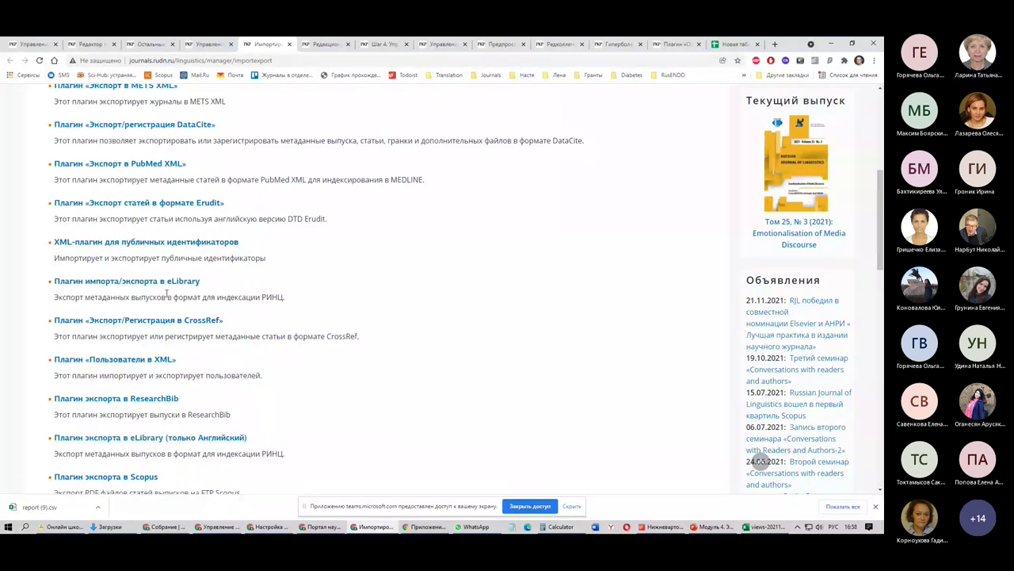
{"action": "scroll", "coordinate": [165, 357], "scroll_direction": "up", "scroll_amount": 3}
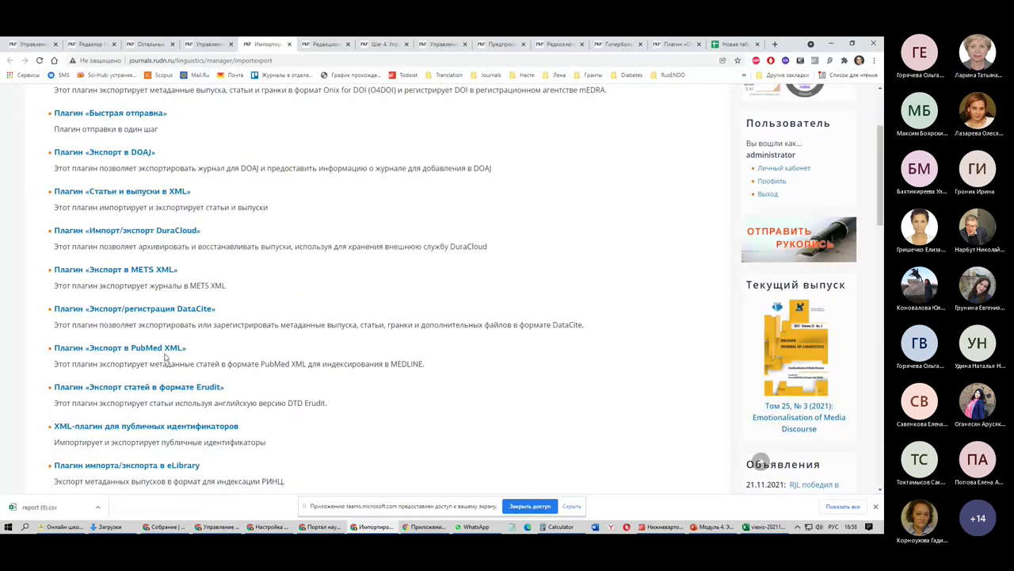
{"action": "scroll", "coordinate": [166, 357], "scroll_direction": "up", "scroll_amount": 1}
{"action": "scroll", "coordinate": [168, 356], "scroll_direction": "down", "scroll_amount": 2}
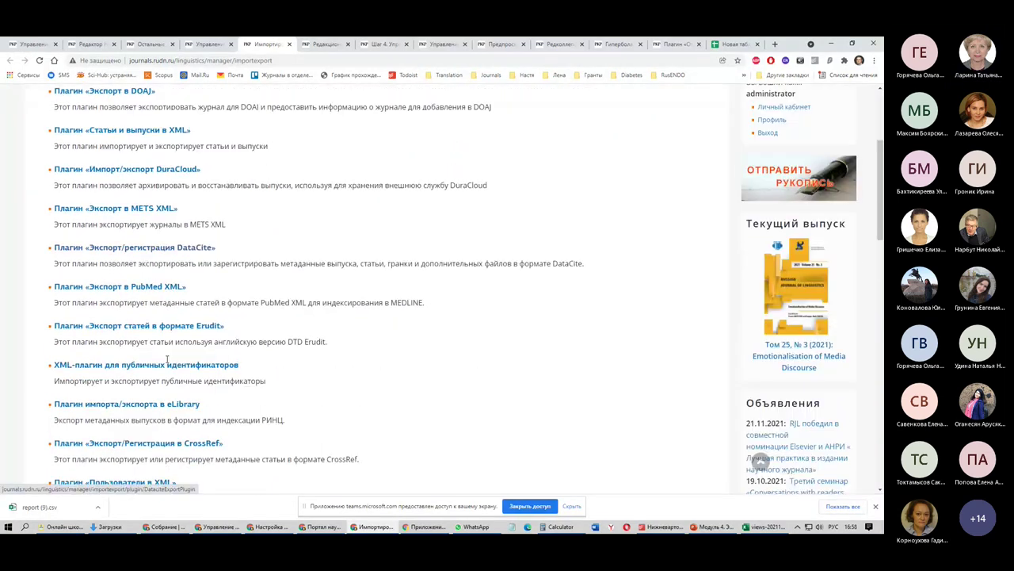
{"action": "scroll", "coordinate": [166, 359], "scroll_direction": "down", "scroll_amount": 1}
{"action": "left_click", "coordinate": [154, 368]}
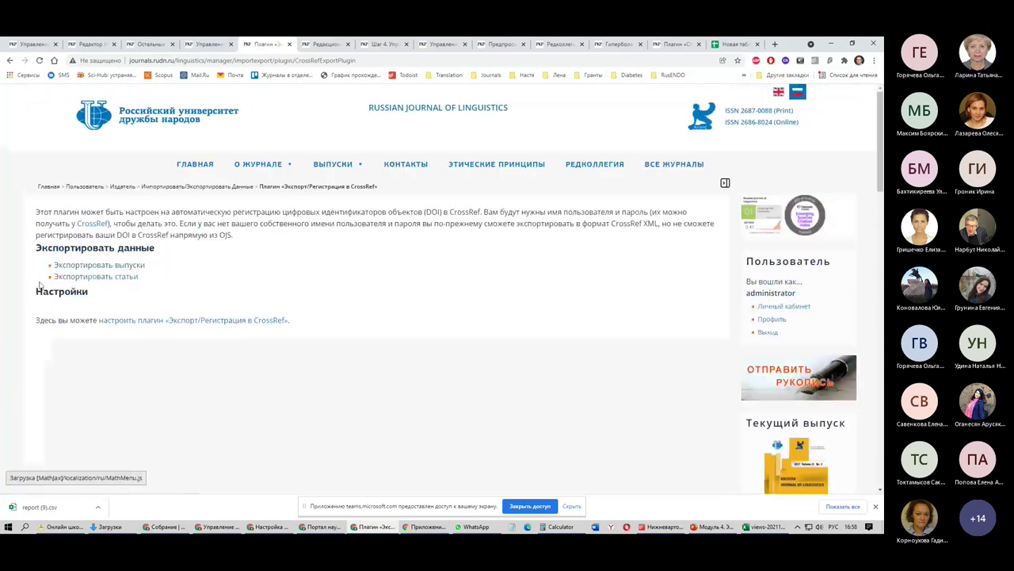
{"action": "left_click", "coordinate": [130, 266]}
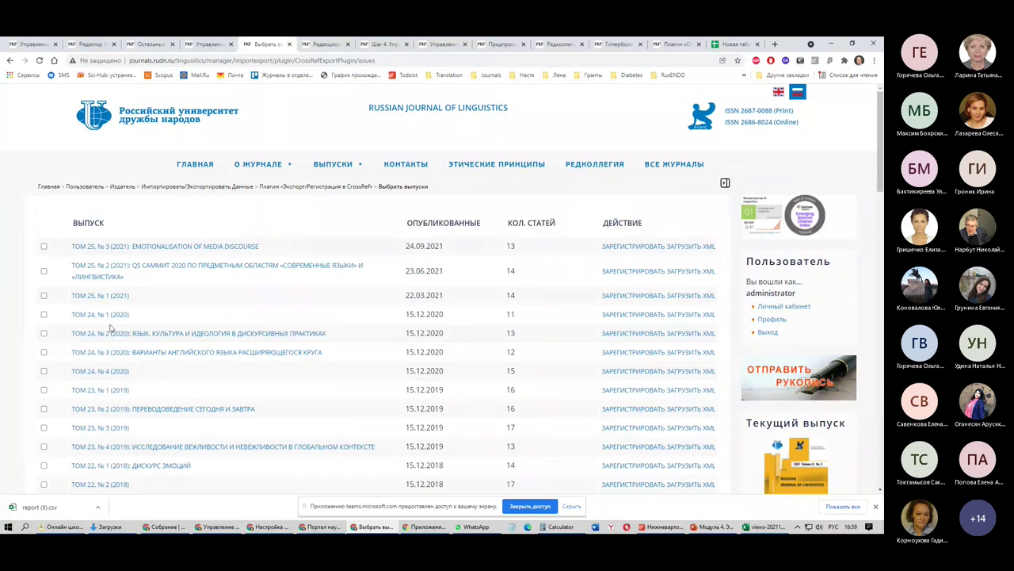
Review the CrossRef issue list, then return to the import/export plugins and open the eLibrary plugin's list of issues for export
{"action": "scroll", "coordinate": [593, 217], "scroll_direction": "down", "scroll_amount": 2}
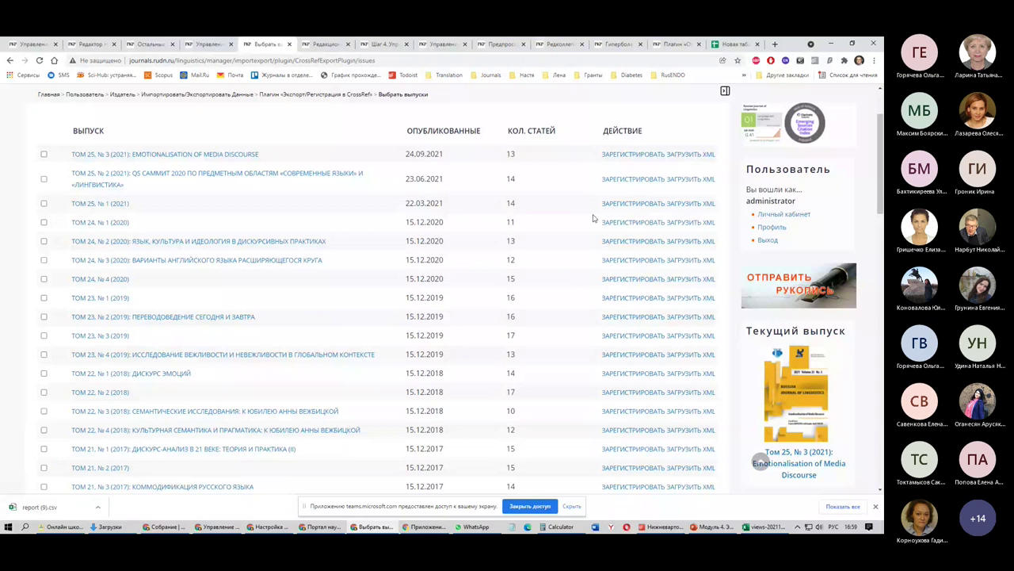
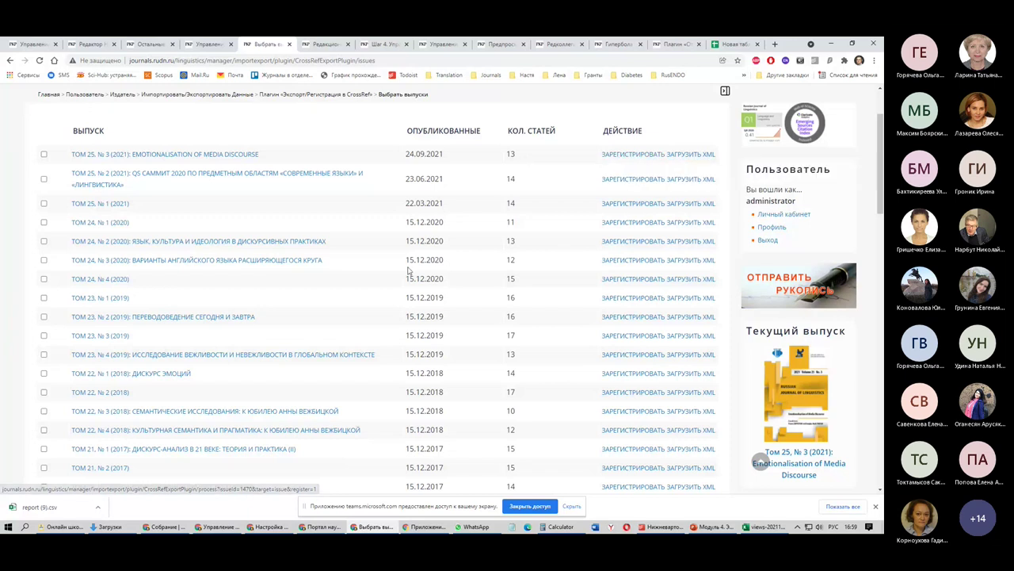
{"action": "scroll", "coordinate": [312, 229], "scroll_direction": "up", "scroll_amount": 2}
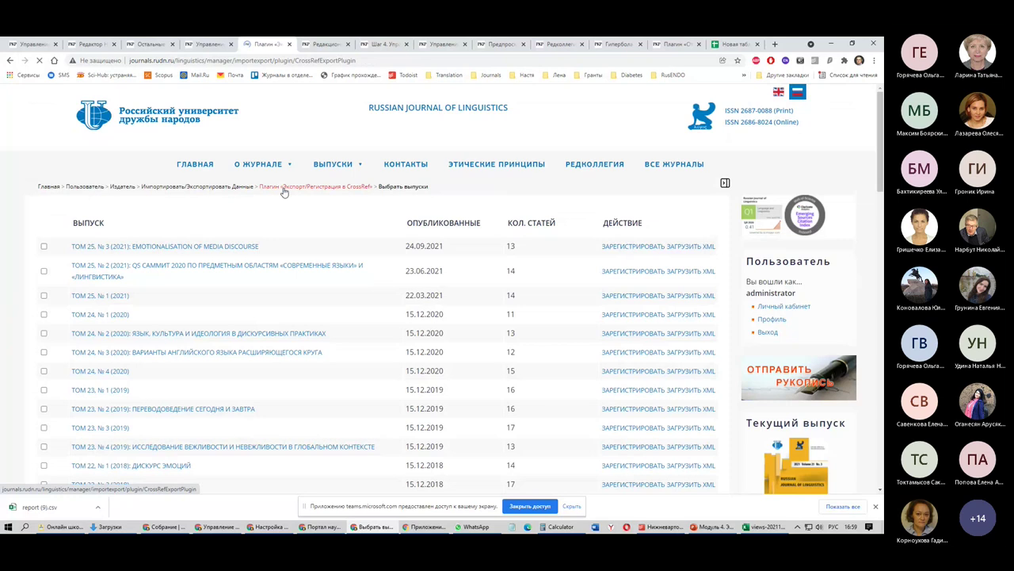
{"action": "left_click", "coordinate": [227, 187]}
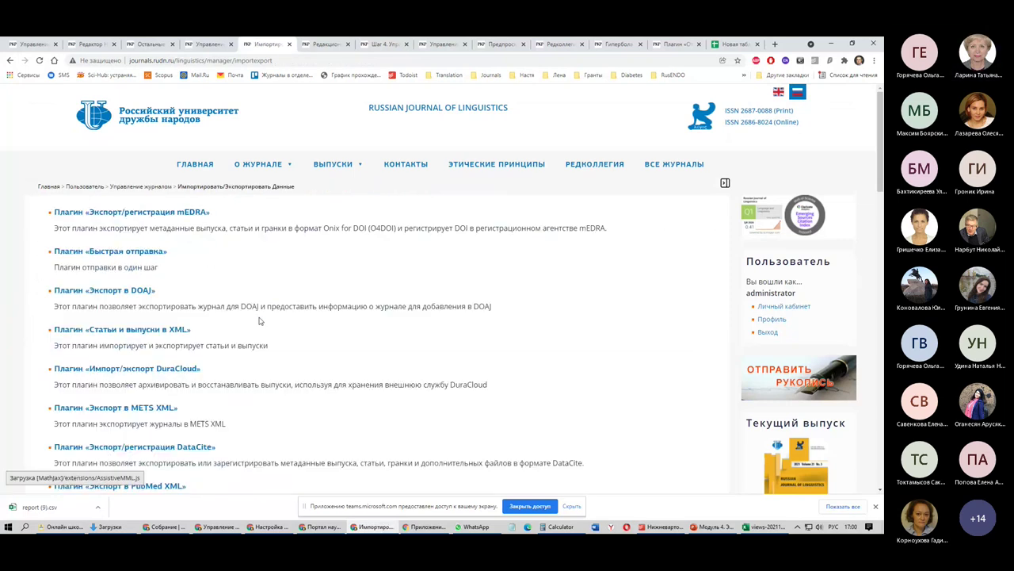
{"action": "scroll", "coordinate": [259, 321], "scroll_direction": "down", "scroll_amount": 5}
{"action": "left_click", "coordinate": [158, 238]}
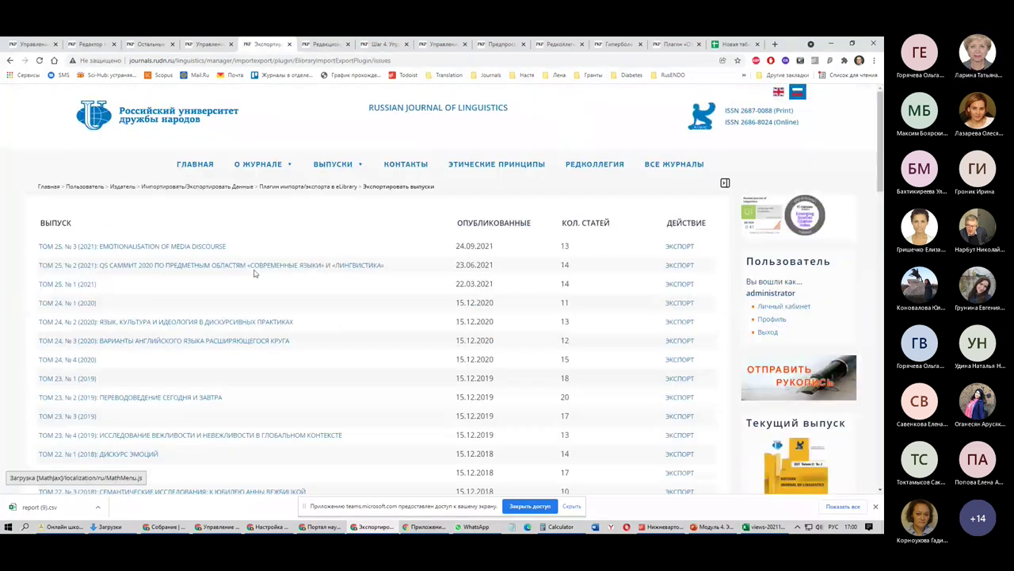
{"action": "scroll", "coordinate": [254, 278], "scroll_direction": "down", "scroll_amount": 2}
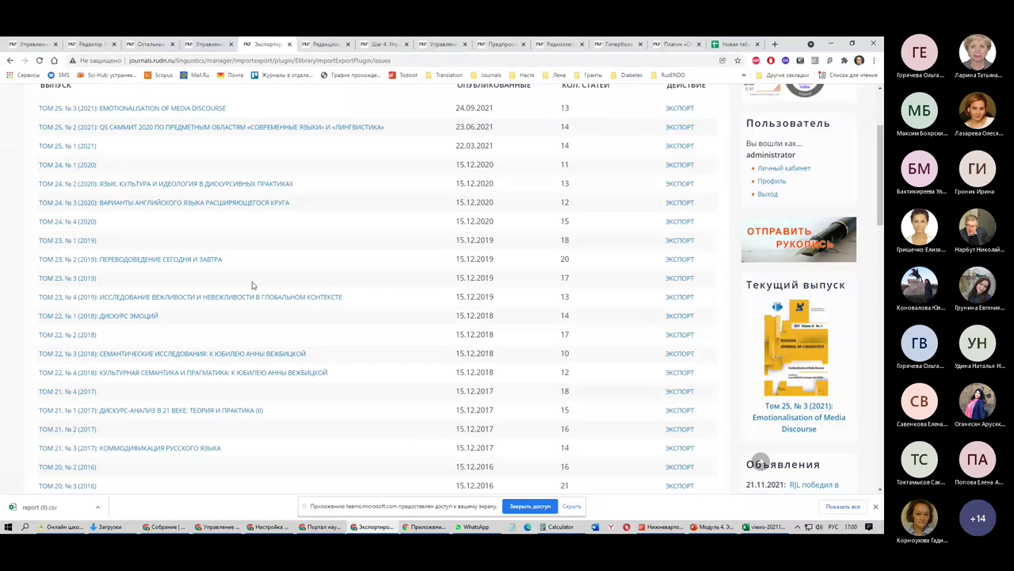
Export Том 25, № 3 (2021) for eLibrary and open the downloaded ZIP archive, dismissing the WinRAR licence reminder
{"action": "left_click", "coordinate": [680, 111]}
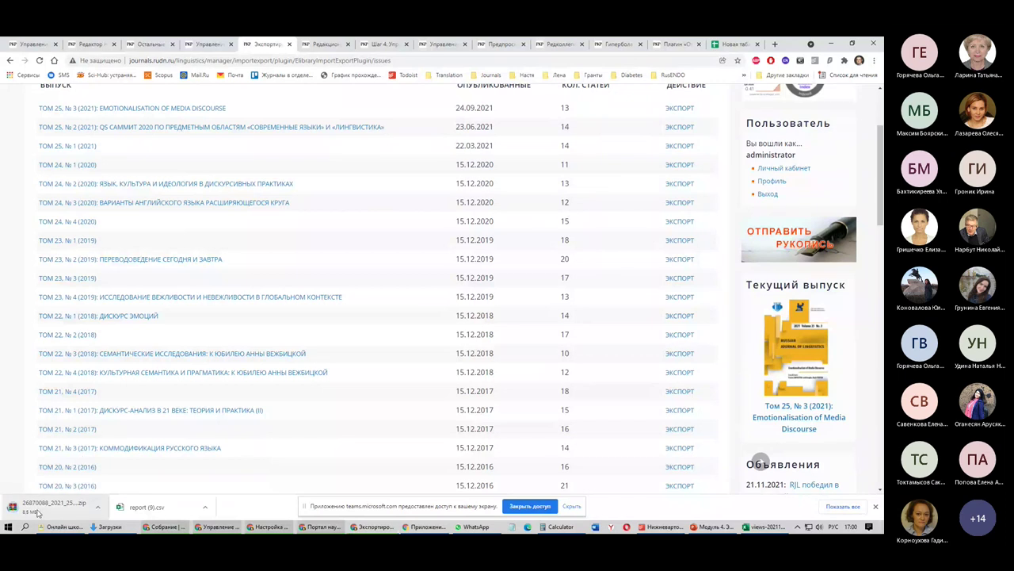
{"action": "left_click", "coordinate": [39, 507]}
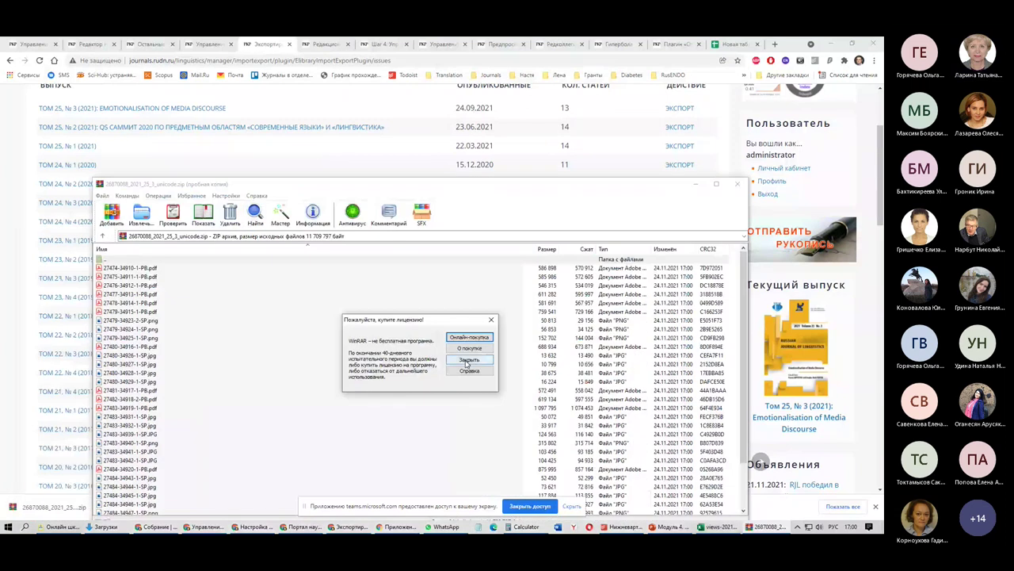
{"action": "left_click", "coordinate": [468, 362]}
{"action": "left_click", "coordinate": [187, 420]}
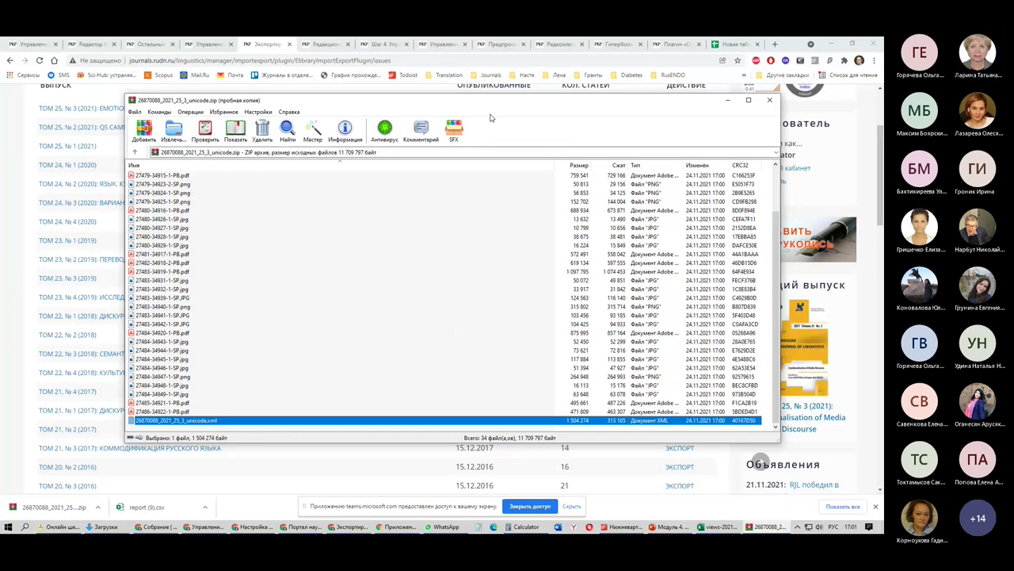
{"action": "left_click", "coordinate": [162, 228]}
{"action": "key", "text": "Up"}
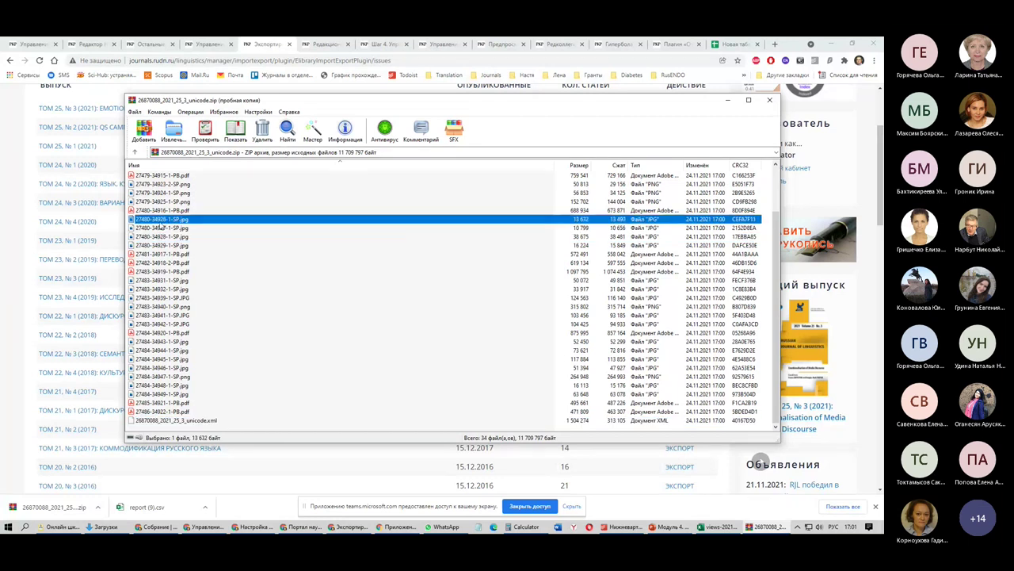
{"action": "left_click", "coordinate": [163, 255]}
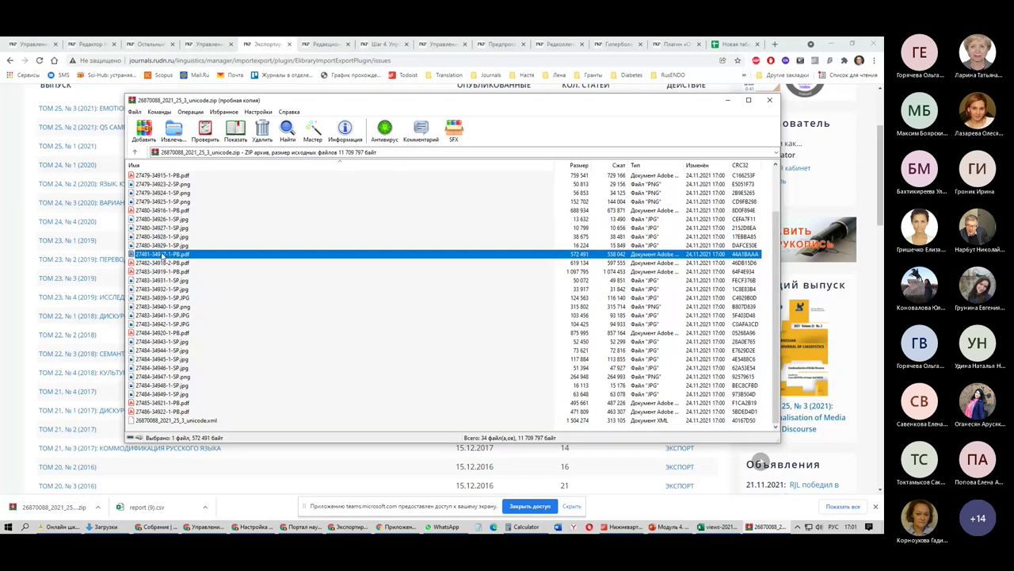
{"action": "double_click", "coordinate": [163, 254]}
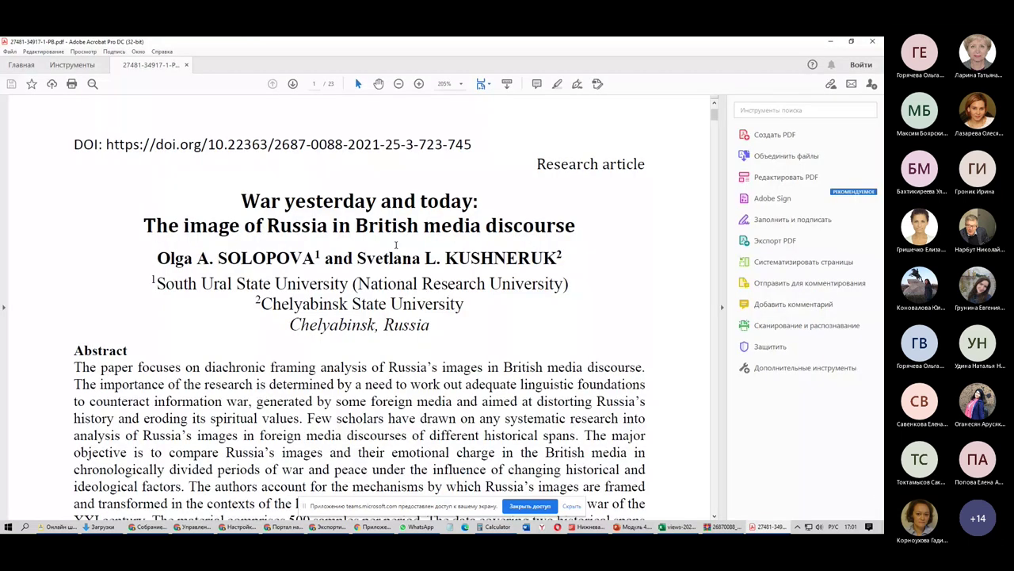
{"action": "left_click", "coordinate": [874, 40]}
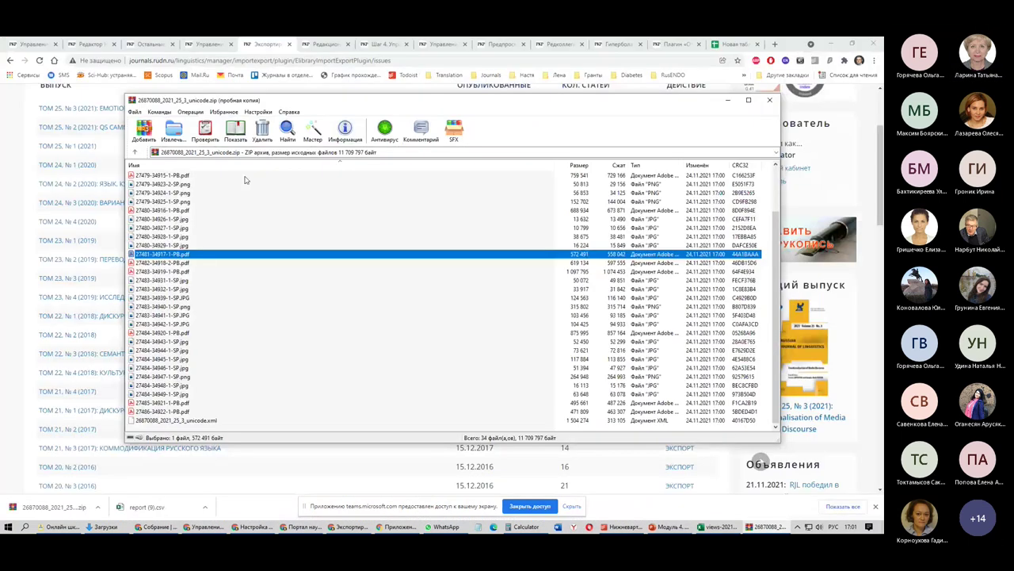
{"action": "left_click", "coordinate": [147, 236]}
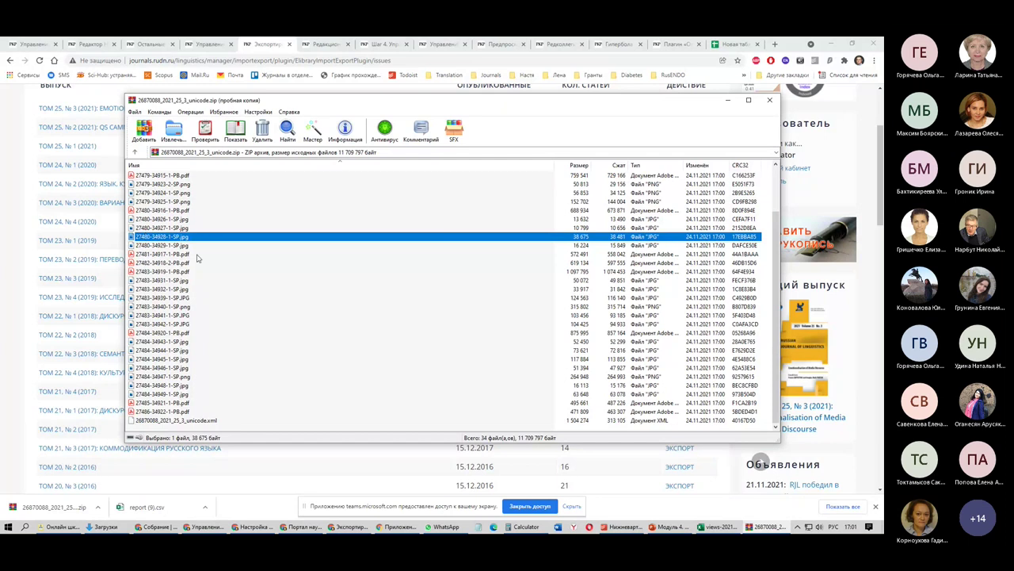
{"action": "scroll", "coordinate": [198, 258], "scroll_direction": "up", "scroll_amount": 2}
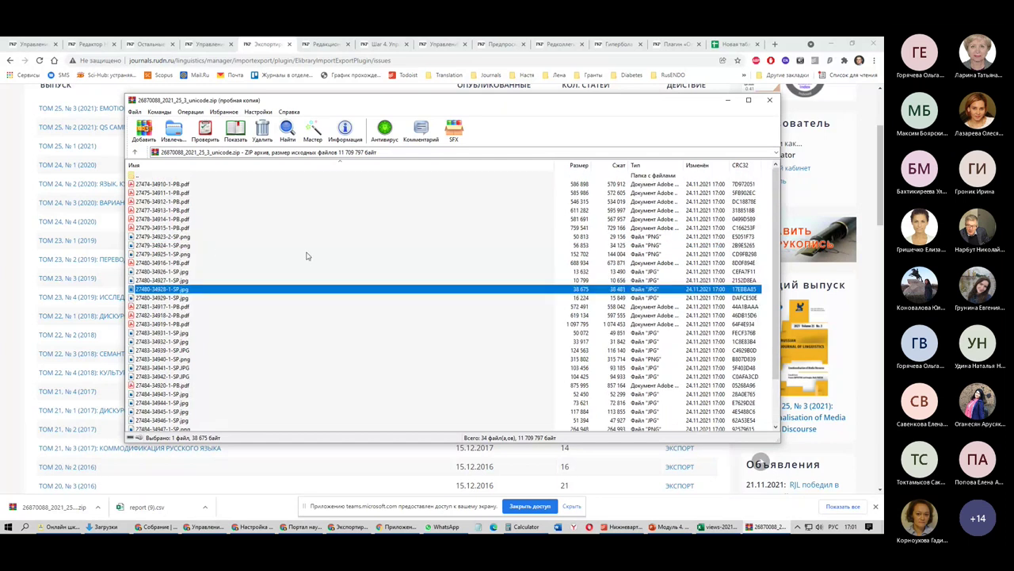
{"action": "left_click", "coordinate": [773, 103]}
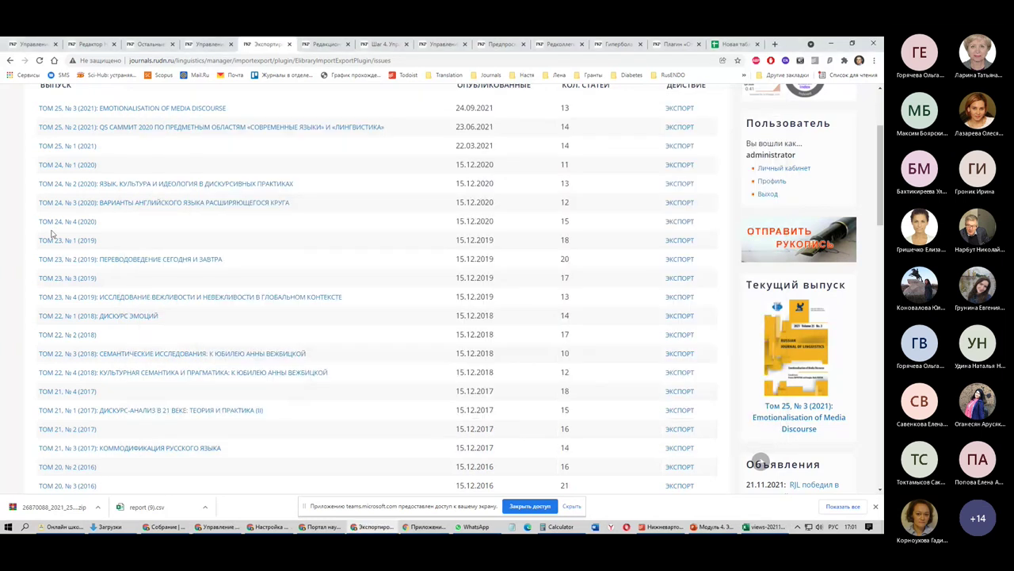
Return through the import/export plugin list to the Управление журналом page and open Настройка журнала
{"action": "scroll", "coordinate": [312, 197], "scroll_direction": "up", "scroll_amount": 3}
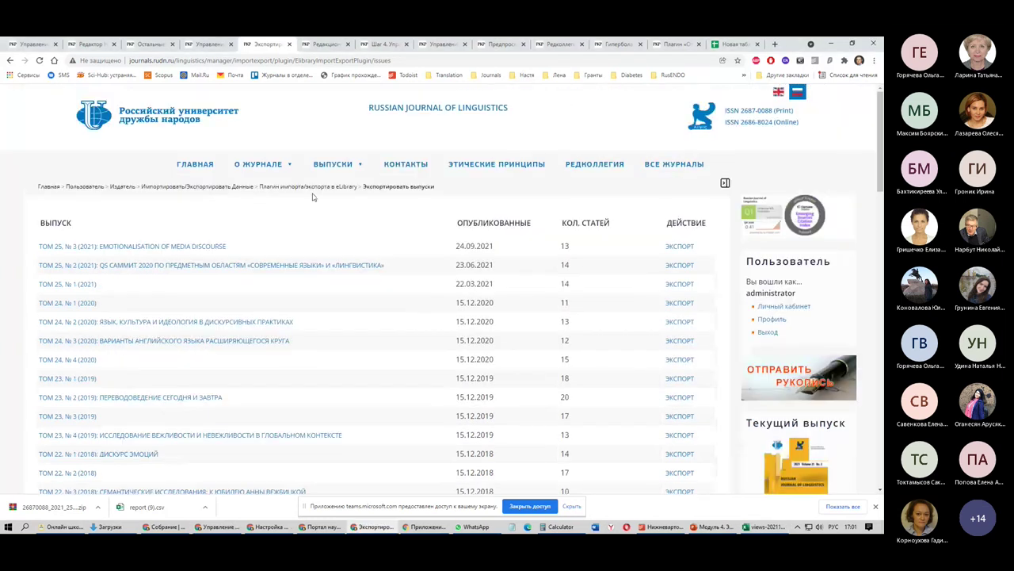
{"action": "left_click", "coordinate": [68, 257]}
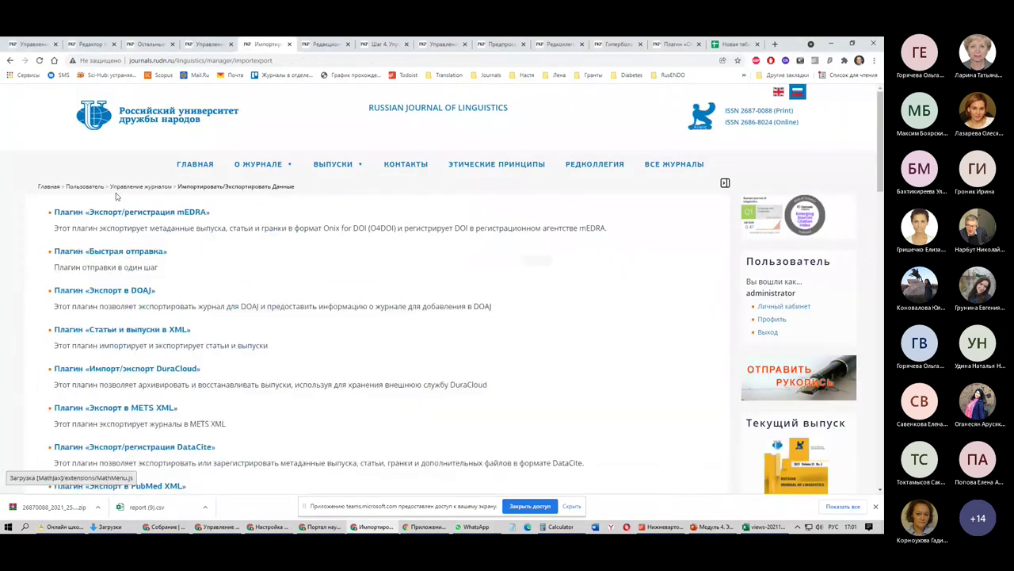
{"action": "left_click", "coordinate": [170, 329]}
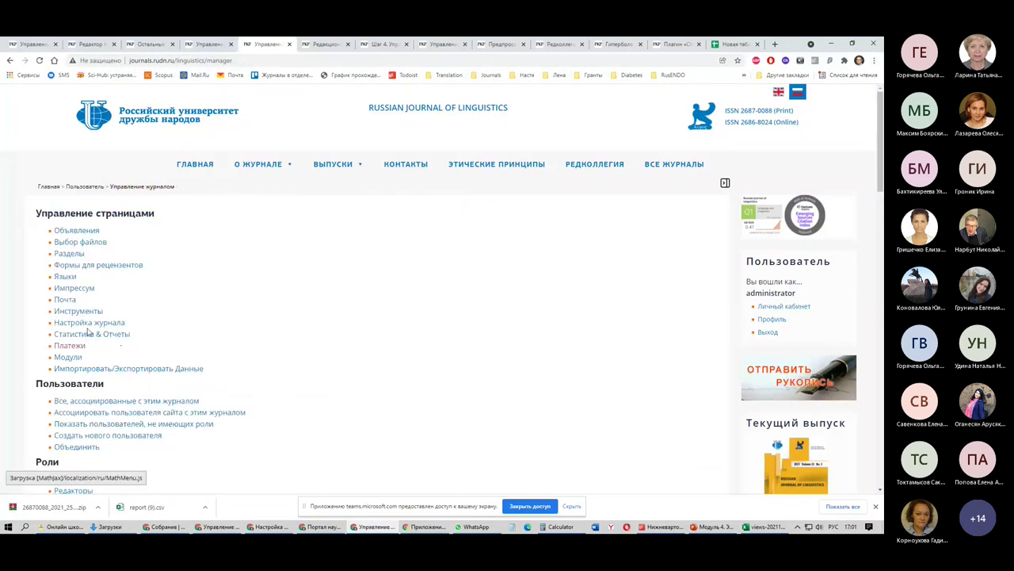
{"action": "left_click_drag", "start_coordinate": [136, 324], "coordinate": [53, 322]}
{"action": "left_click", "coordinate": [73, 328]}
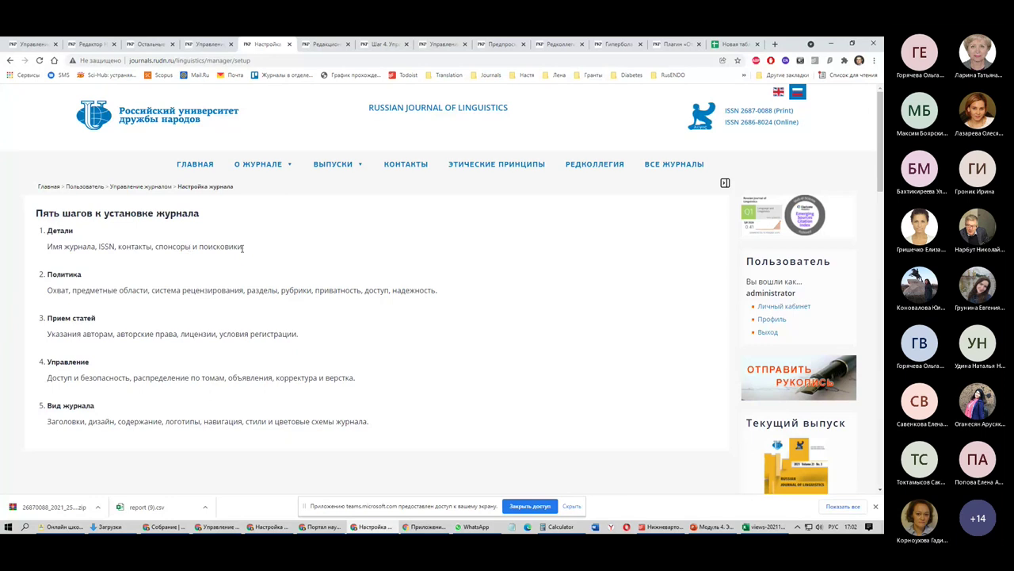
Open the Детали step of the journal setup and review the journal name and abbreviated name fields under Общая информация
{"action": "left_click_drag", "start_coordinate": [243, 247], "coordinate": [216, 248]}
{"action": "left_click", "coordinate": [61, 233]}
{"action": "scroll", "coordinate": [357, 283], "scroll_direction": "down", "scroll_amount": 2}
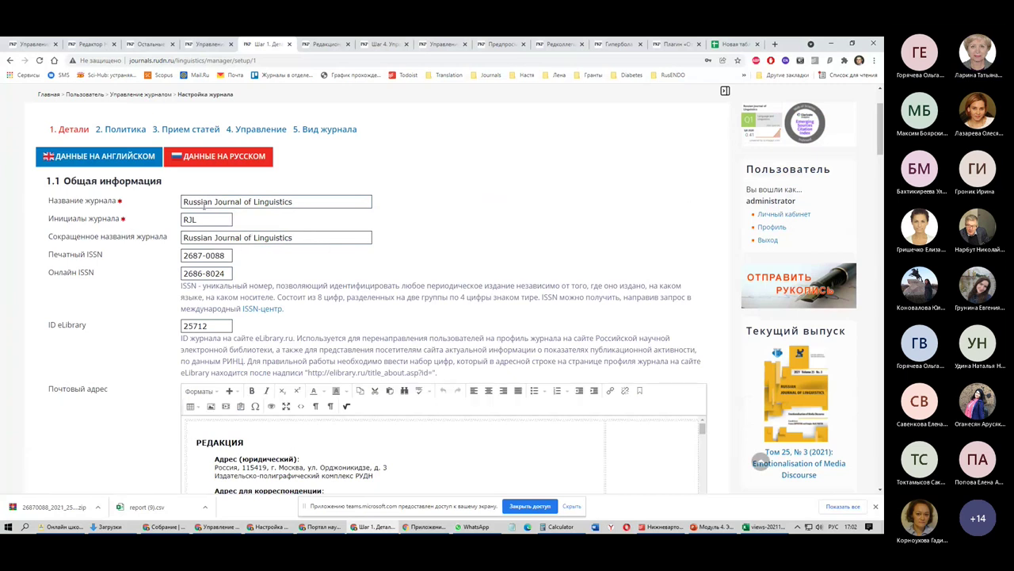
{"action": "triple_click", "coordinate": [207, 238]}
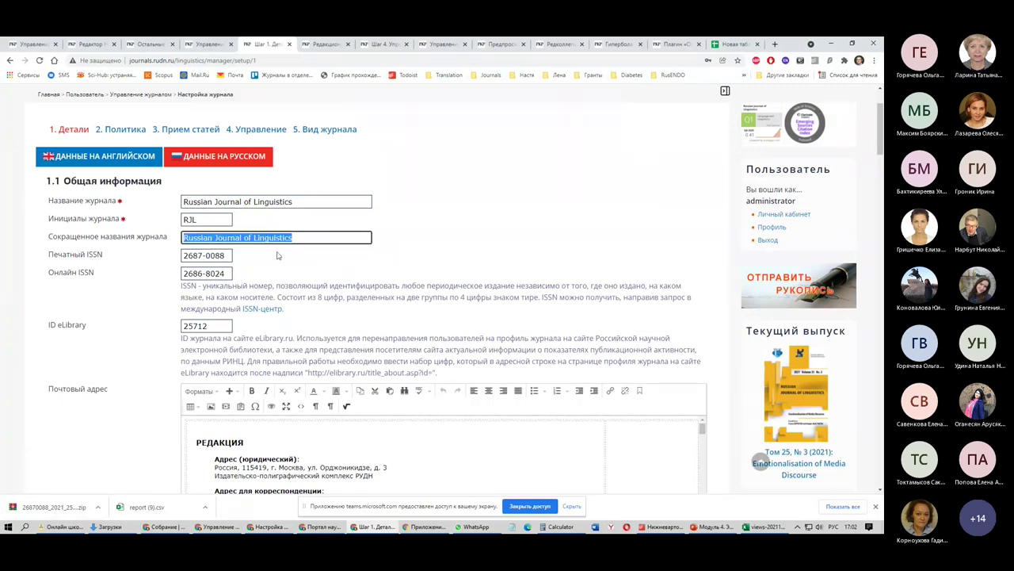
Compare the Онлайн ISSN field with the print and online ISSNs shown in the journal's site header
{"action": "scroll", "coordinate": [277, 255], "scroll_direction": "down", "scroll_amount": 2}
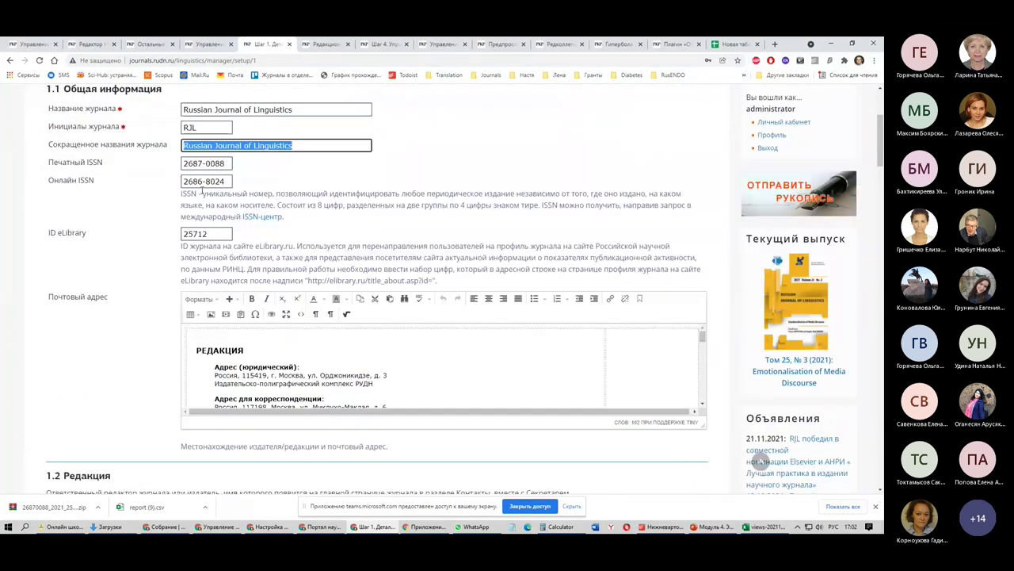
{"action": "triple_click", "coordinate": [199, 181]}
{"action": "scroll", "coordinate": [493, 191], "scroll_direction": "up", "scroll_amount": 4}
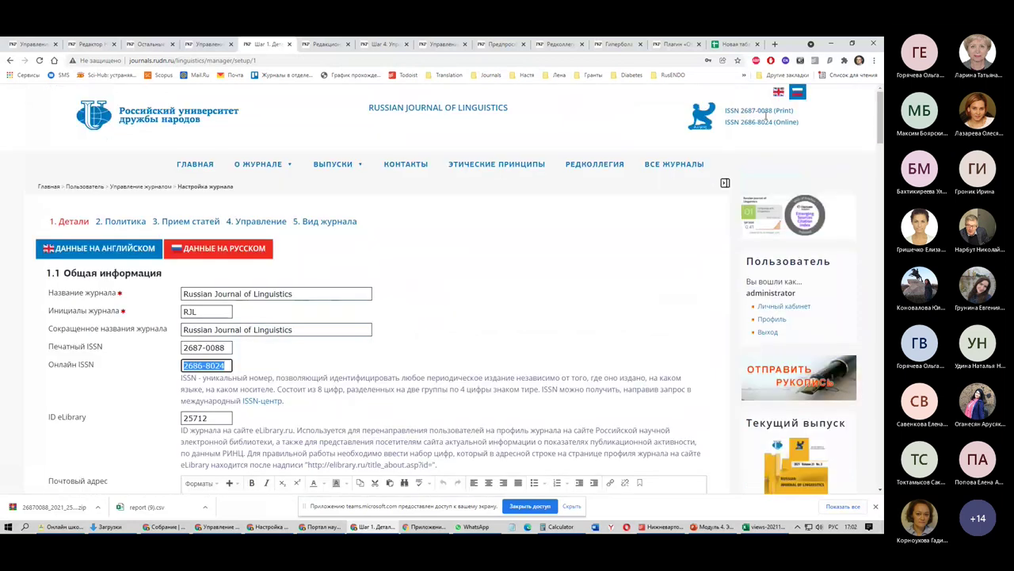
{"action": "left_click_drag", "start_coordinate": [814, 128], "coordinate": [724, 108]}
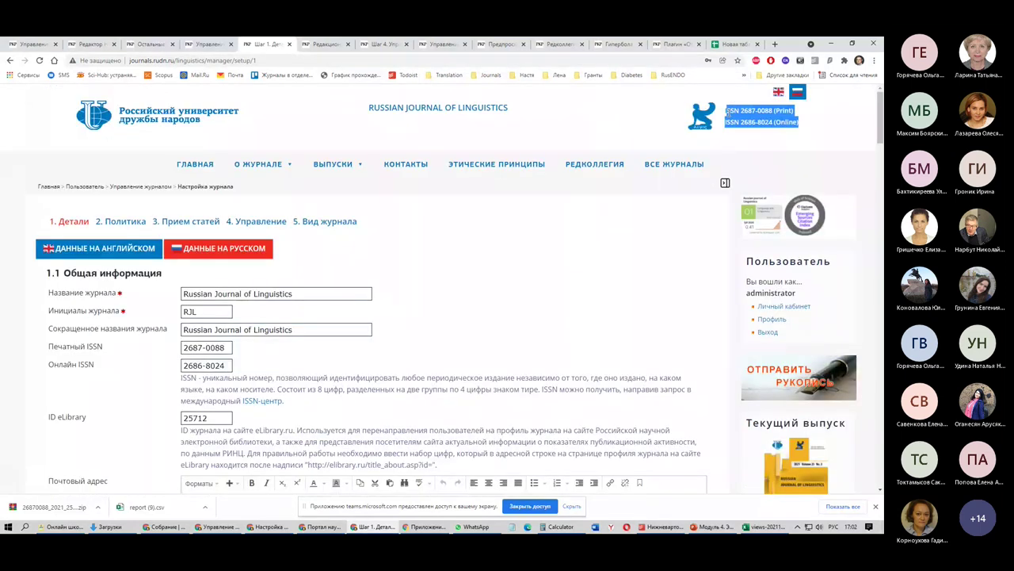
Review the ID eLibrary field and read through the editorial and publisher contact details in the Почтовый адрес editor
{"action": "scroll", "coordinate": [565, 178], "scroll_direction": "down", "scroll_amount": 4}
{"action": "double_click", "coordinate": [194, 234]}
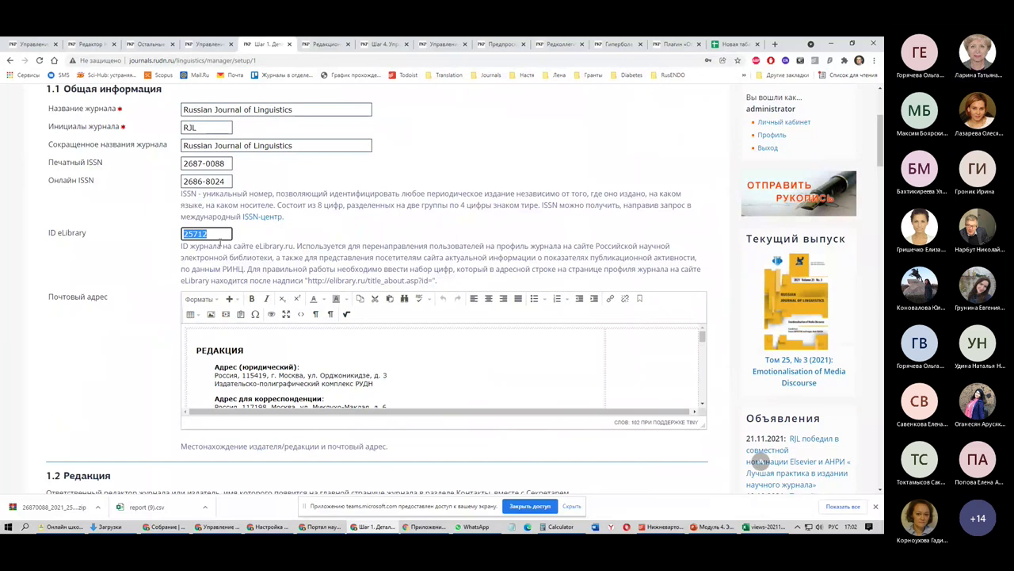
{"action": "scroll", "coordinate": [220, 244], "scroll_direction": "down", "scroll_amount": 2}
{"action": "left_click", "coordinate": [197, 255]}
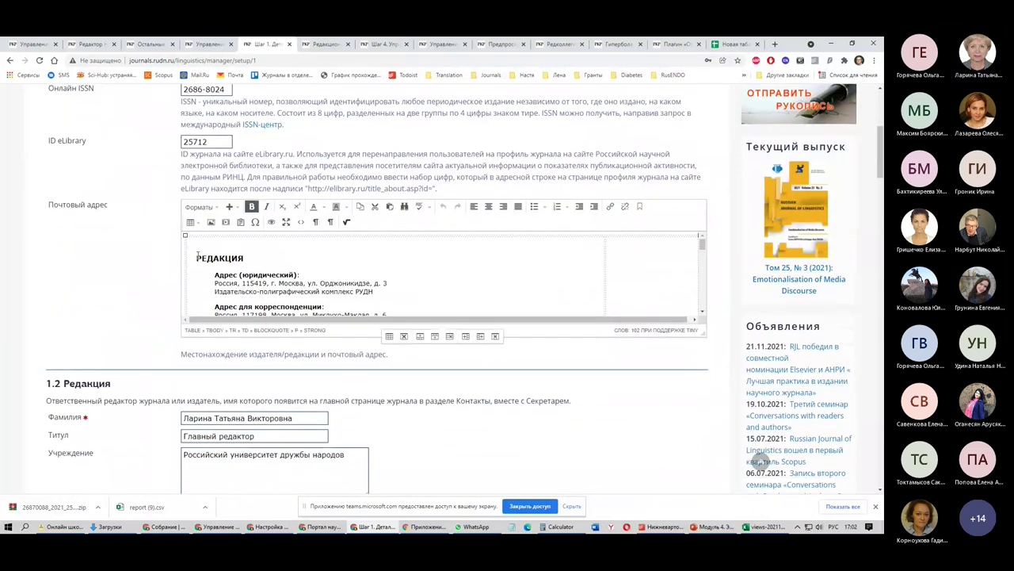
{"action": "scroll", "coordinate": [213, 266], "scroll_direction": "down", "scroll_amount": 3}
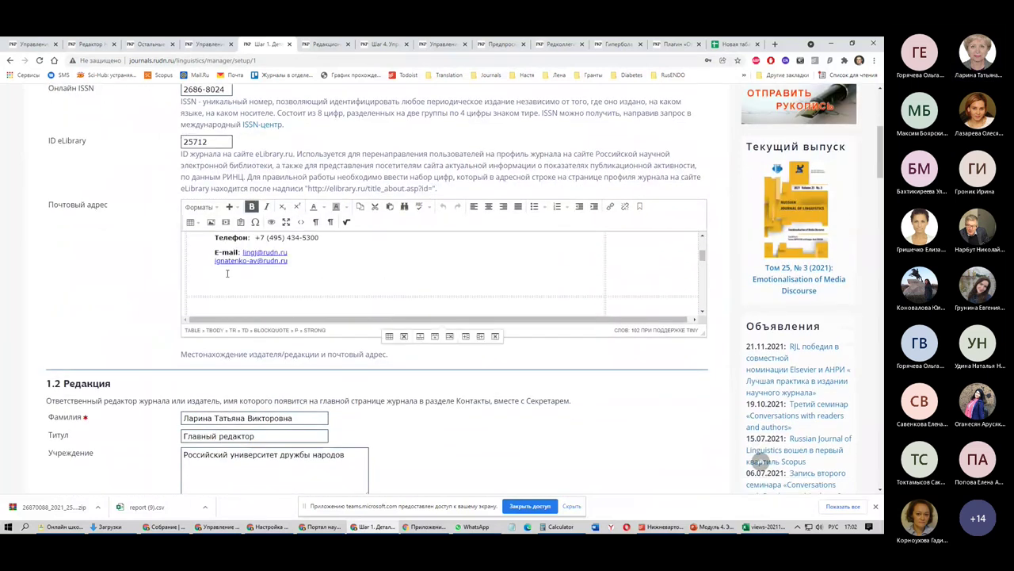
{"action": "scroll", "coordinate": [238, 273], "scroll_direction": "down", "scroll_amount": 2}
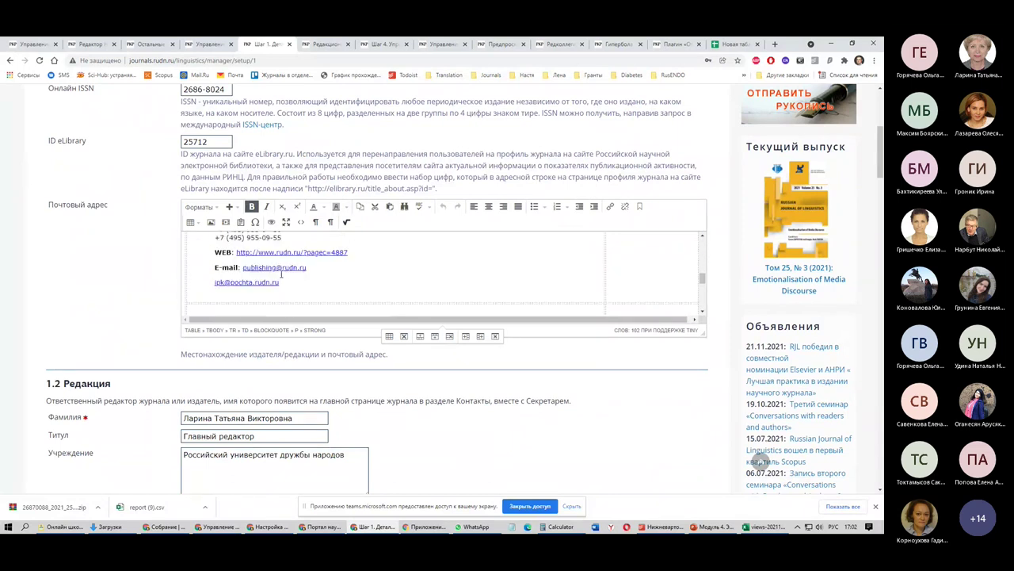
Open the journal's Контакты page in a new tab and highlight its address blocks down to the end of Учредитель
{"action": "scroll", "coordinate": [380, 199], "scroll_direction": "up", "scroll_amount": 6}
{"action": "middle_click", "coordinate": [406, 164]}
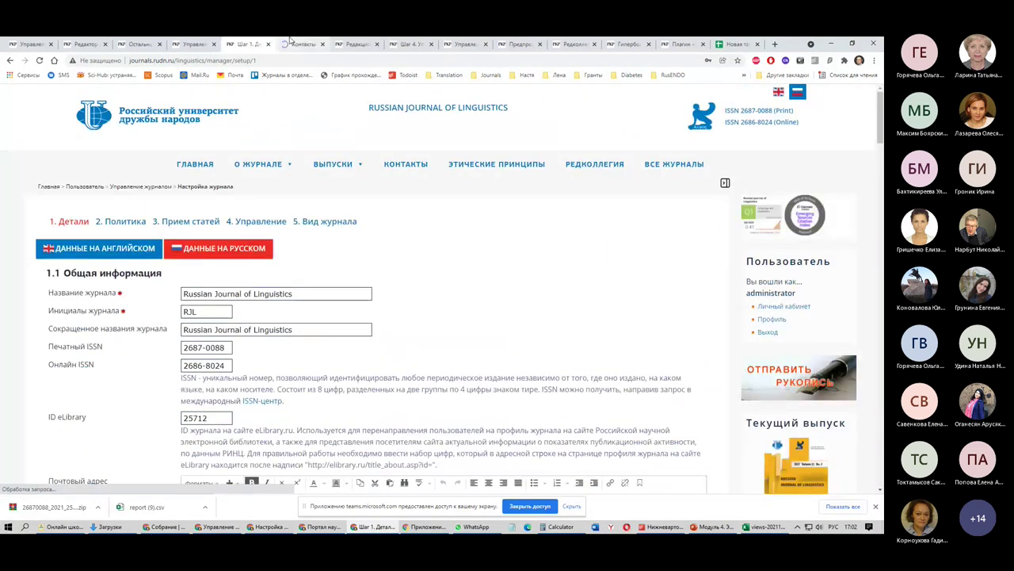
{"action": "left_click", "coordinate": [292, 42]}
{"action": "left_click_drag", "start_coordinate": [45, 249], "coordinate": [155, 441]}
{"action": "scroll", "coordinate": [181, 421], "scroll_direction": "down", "scroll_amount": 2}
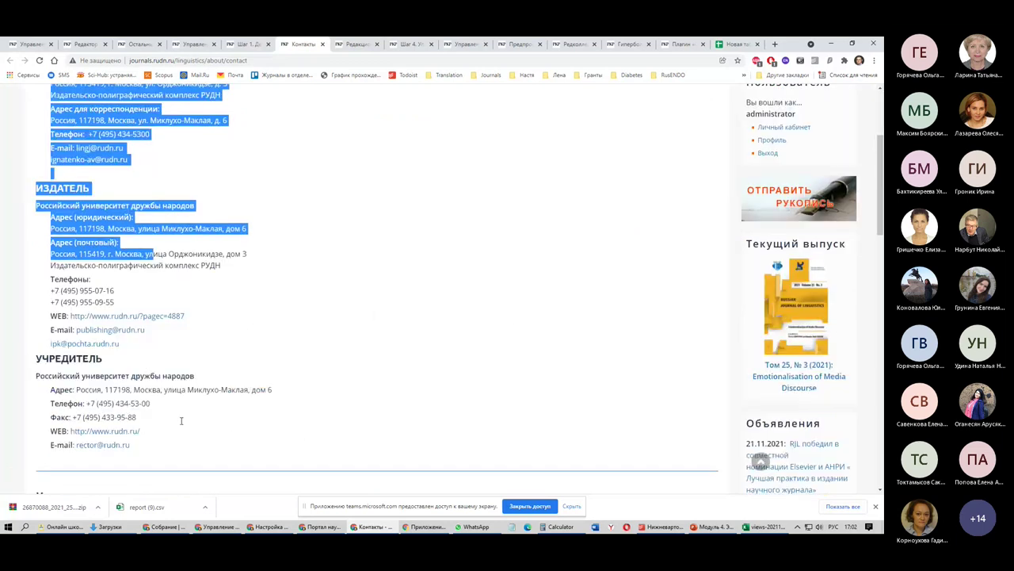
{"action": "scroll", "coordinate": [180, 421], "scroll_direction": "down", "scroll_amount": 2}
{"action": "left_click", "coordinate": [155, 308], "text": "shift"}
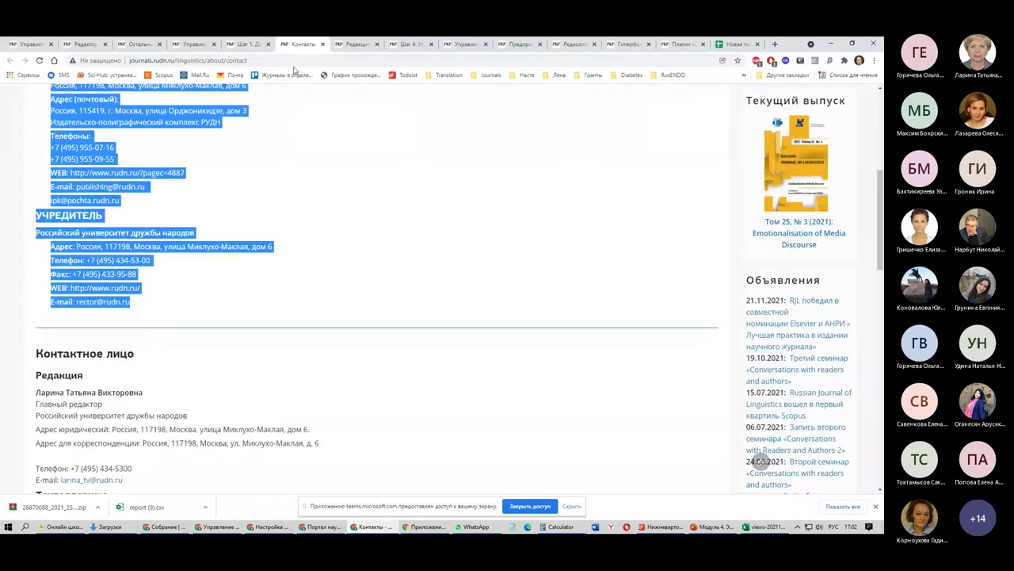
Return to the Детали setup tab and look back over the Почтовый адрес text from Издатель up to Редакция
{"action": "left_click", "coordinate": [245, 43]}
{"action": "scroll", "coordinate": [281, 264], "scroll_direction": "down", "scroll_amount": 2}
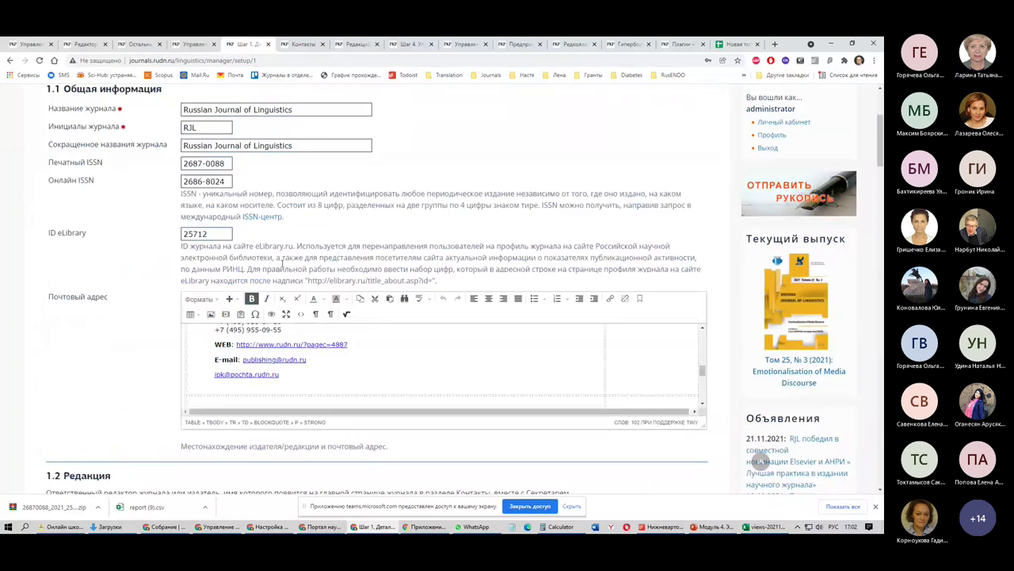
{"action": "scroll", "coordinate": [282, 264], "scroll_direction": "down", "scroll_amount": 1}
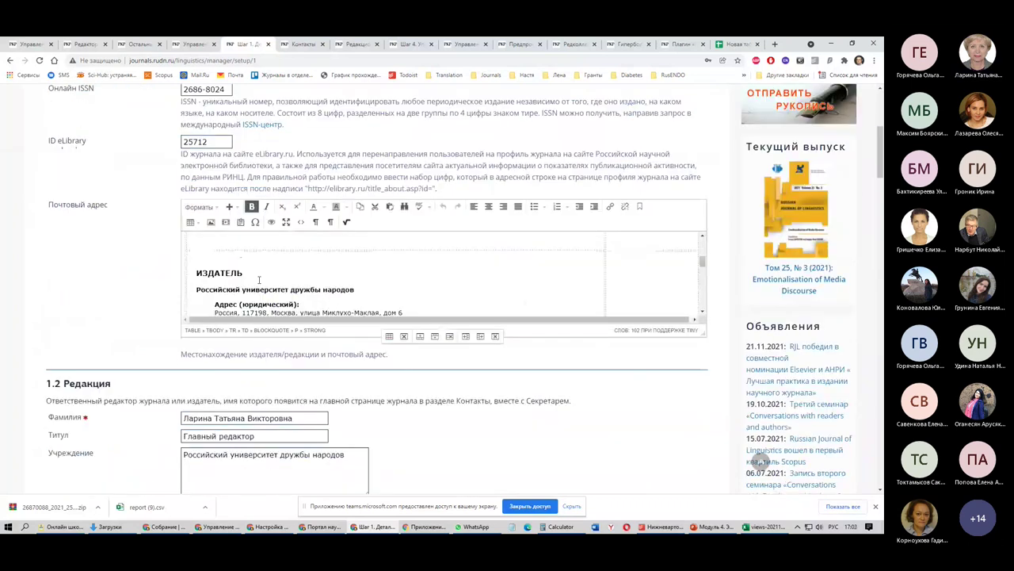
{"action": "scroll", "coordinate": [259, 280], "scroll_direction": "up", "scroll_amount": 2}
{"action": "scroll", "coordinate": [320, 282], "scroll_direction": "up", "scroll_amount": 1}
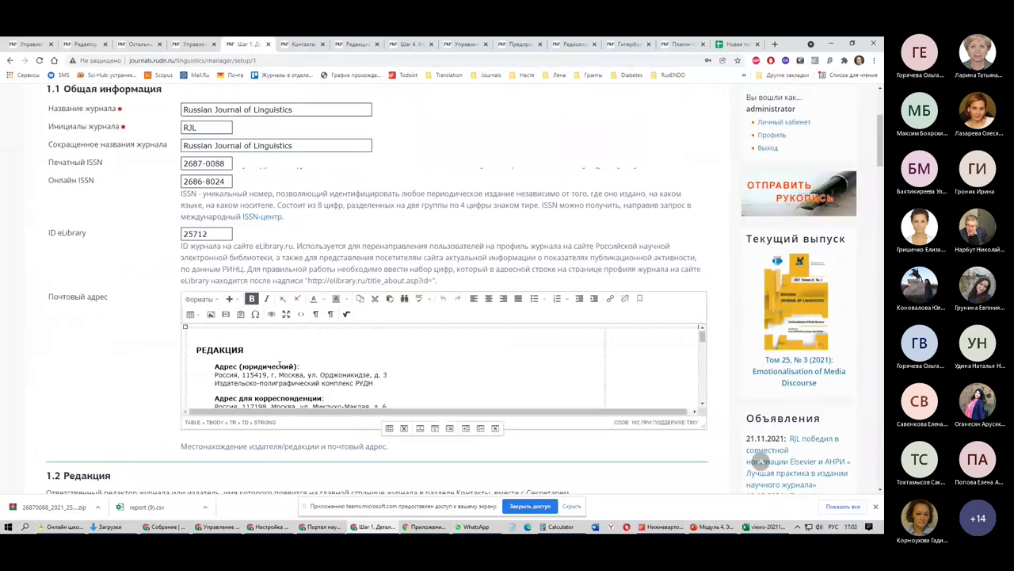
Review the chief editor's contact fields in section 1.2 Редакция and the technical editor's fields in section 1.3
{"action": "scroll", "coordinate": [279, 363], "scroll_direction": "down", "scroll_amount": 5}
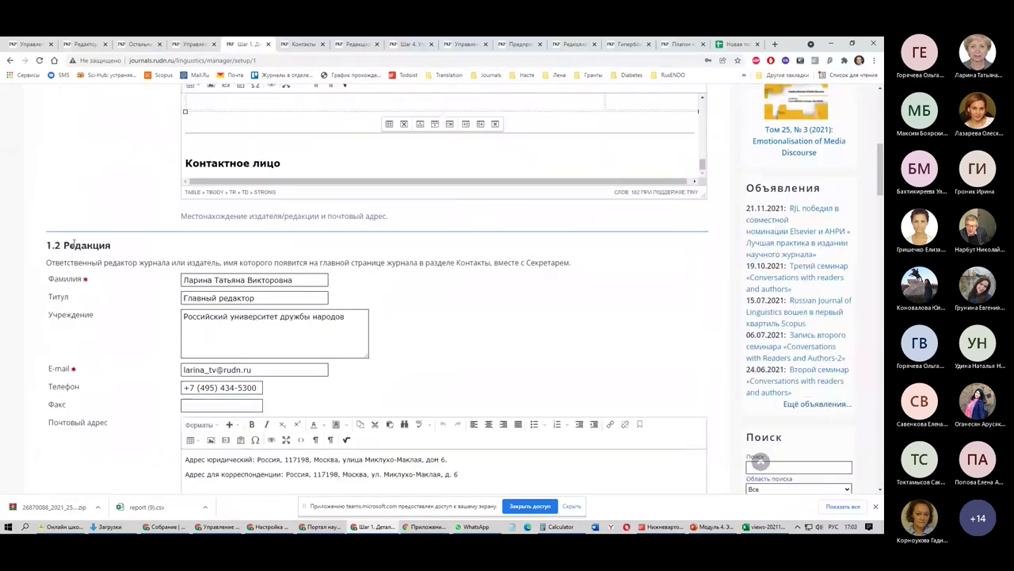
{"action": "scroll", "coordinate": [73, 244], "scroll_direction": "down", "scroll_amount": 1}
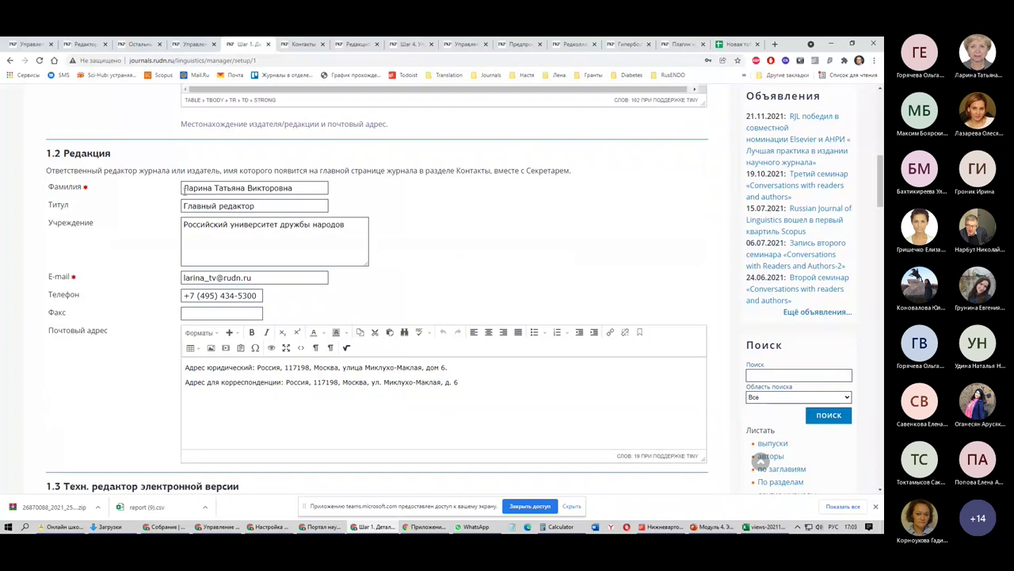
{"action": "left_click_drag", "start_coordinate": [184, 191], "coordinate": [298, 188]}
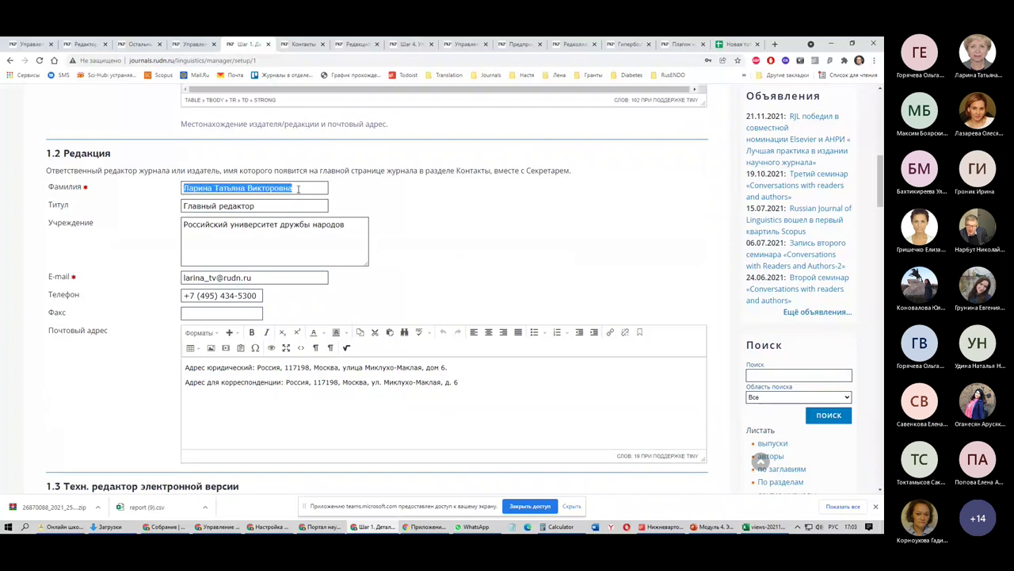
{"action": "scroll", "coordinate": [269, 236], "scroll_direction": "down", "scroll_amount": 2}
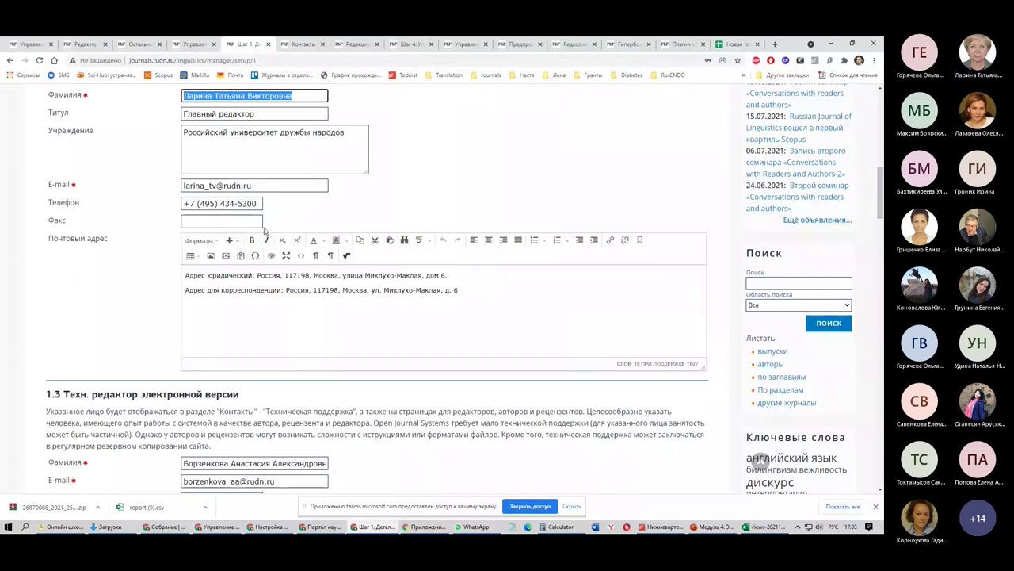
{"action": "scroll", "coordinate": [229, 343], "scroll_direction": "down", "scroll_amount": 2}
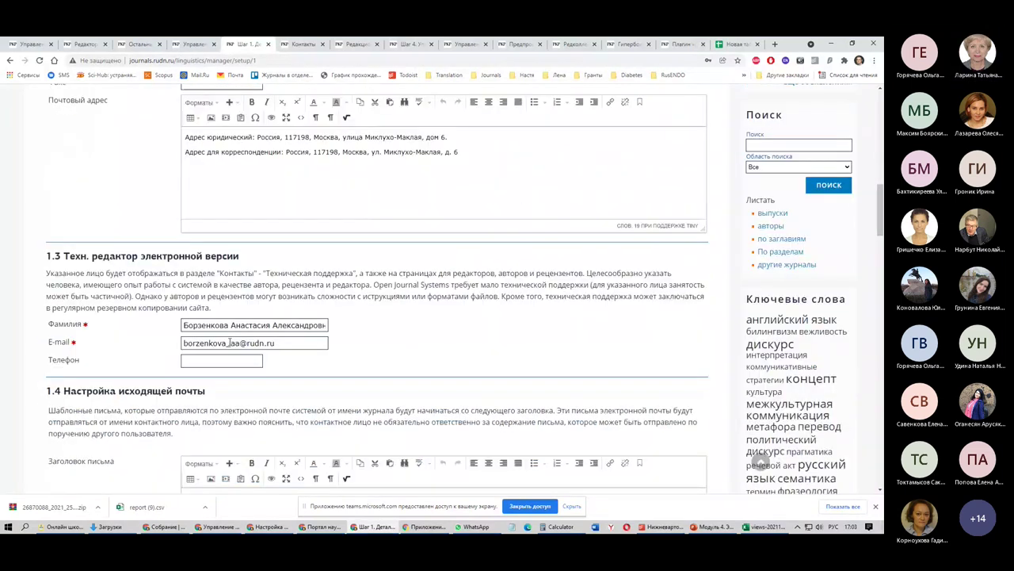
{"action": "key", "text": "ctrl+a"}
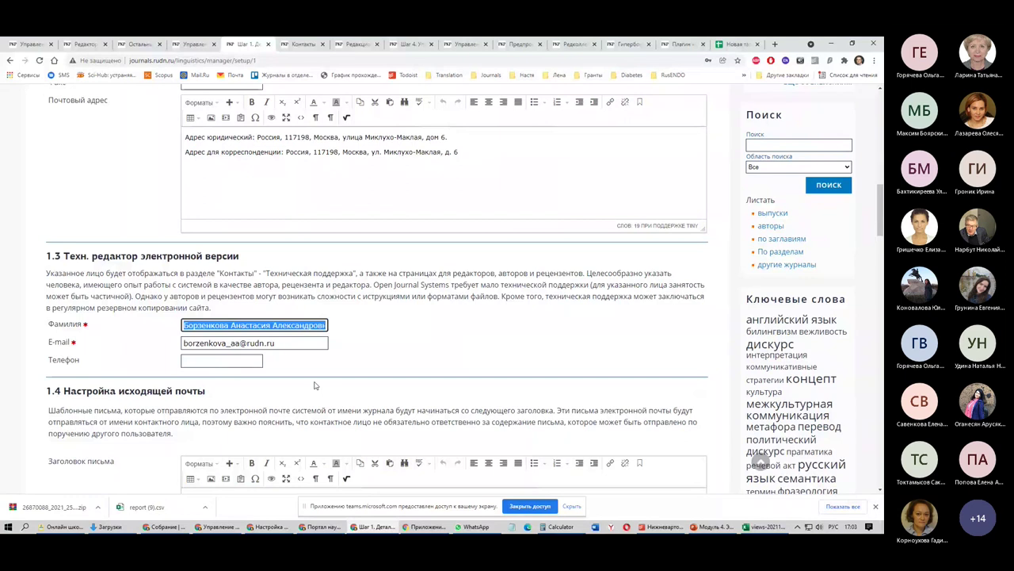
{"action": "scroll", "coordinate": [248, 273], "scroll_direction": "up", "scroll_amount": 2}
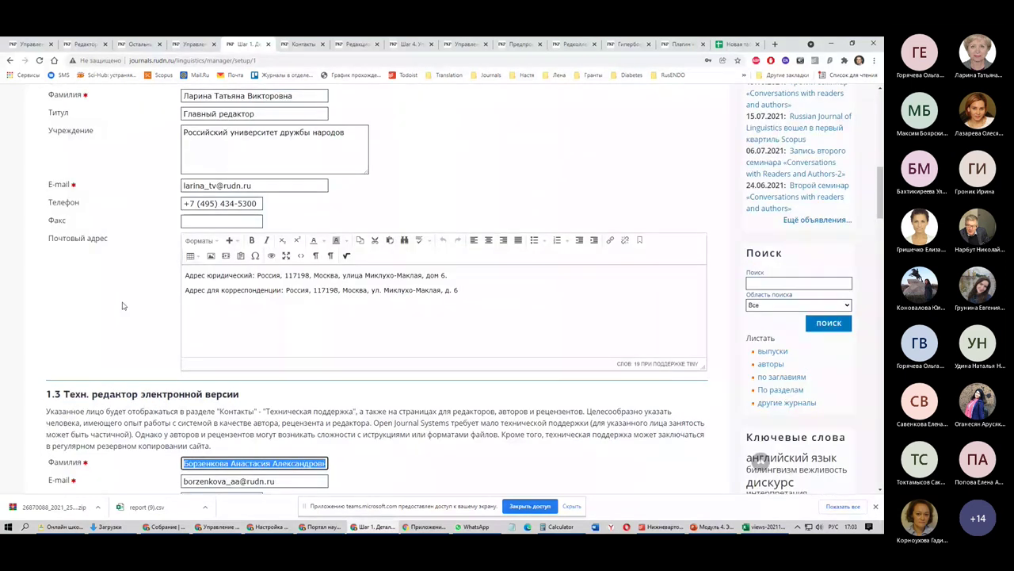
Examine section 1.4 Настройка исходящей почты, including the SMTP login and password fields and the sender name options
{"action": "scroll", "coordinate": [123, 306], "scroll_direction": "down", "scroll_amount": 6}
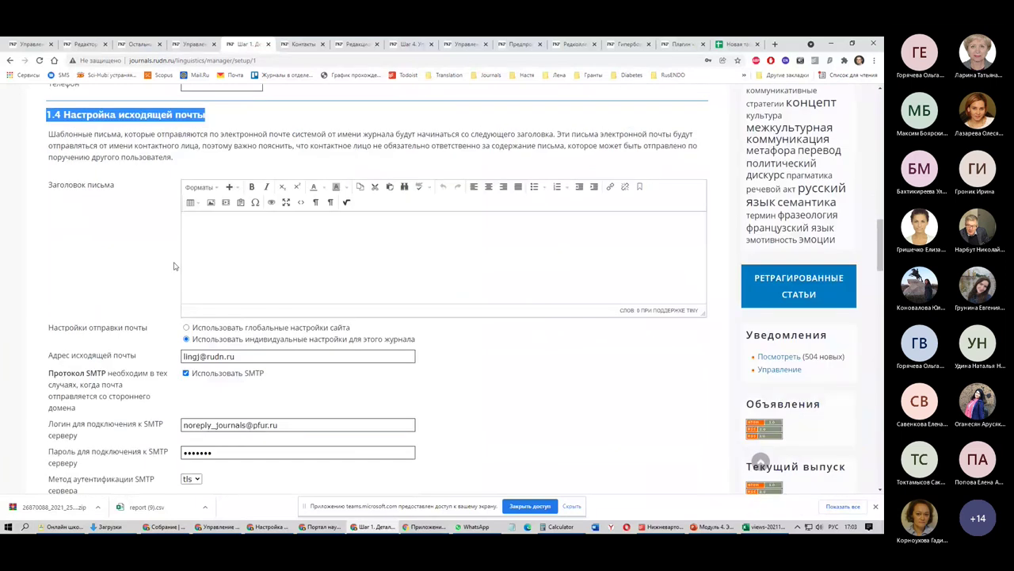
{"action": "scroll", "coordinate": [174, 267], "scroll_direction": "down", "scroll_amount": 2}
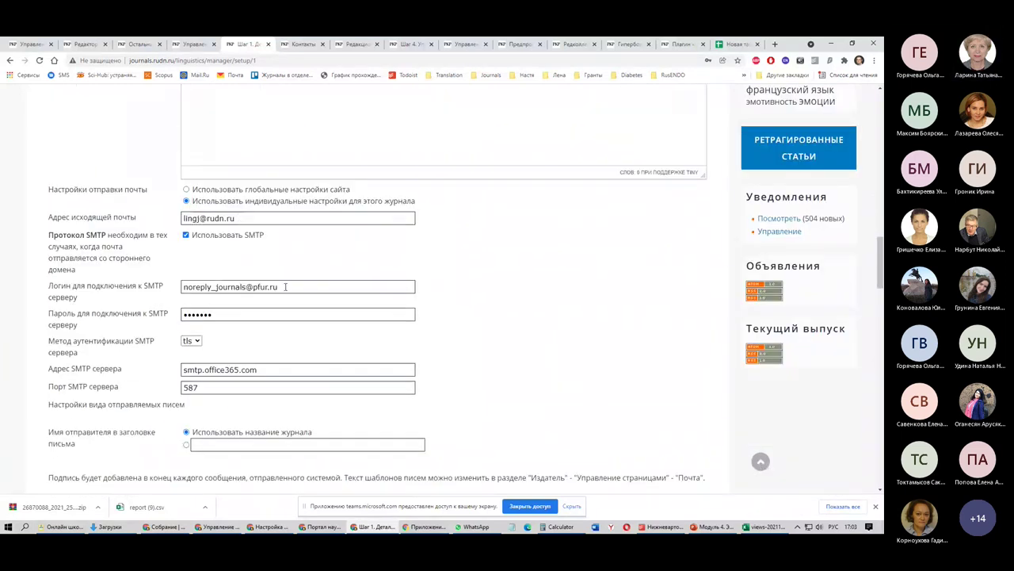
{"action": "scroll", "coordinate": [213, 320], "scroll_direction": "down", "scroll_amount": 1}
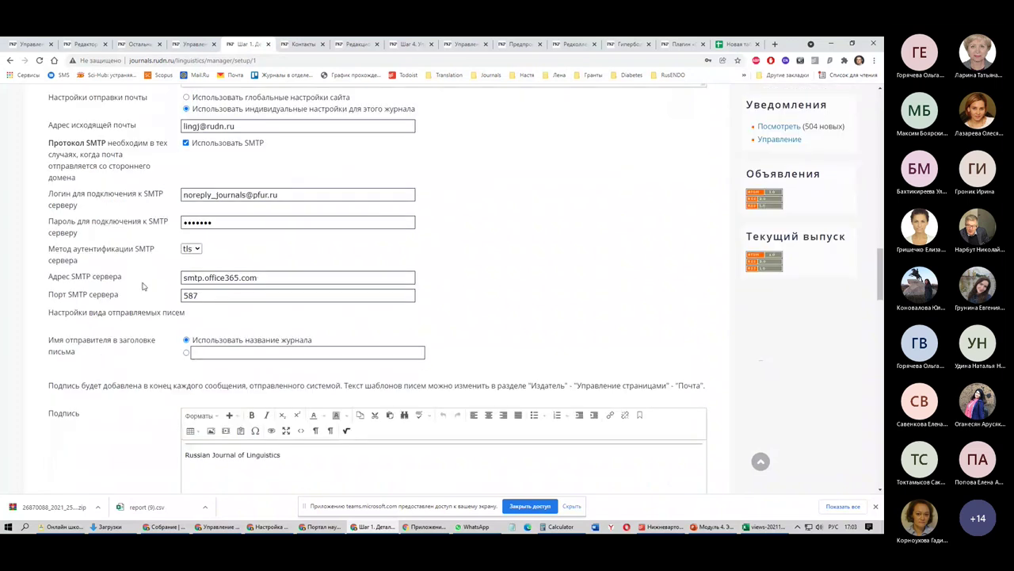
{"action": "scroll", "coordinate": [159, 282], "scroll_direction": "down", "scroll_amount": 1}
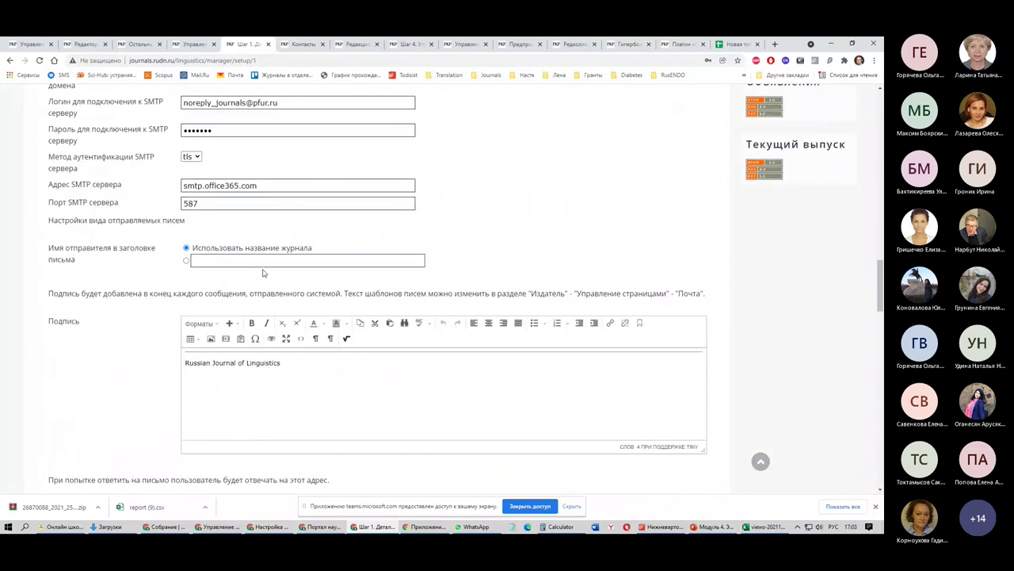
{"action": "scroll", "coordinate": [145, 258], "scroll_direction": "up", "scroll_amount": 1}
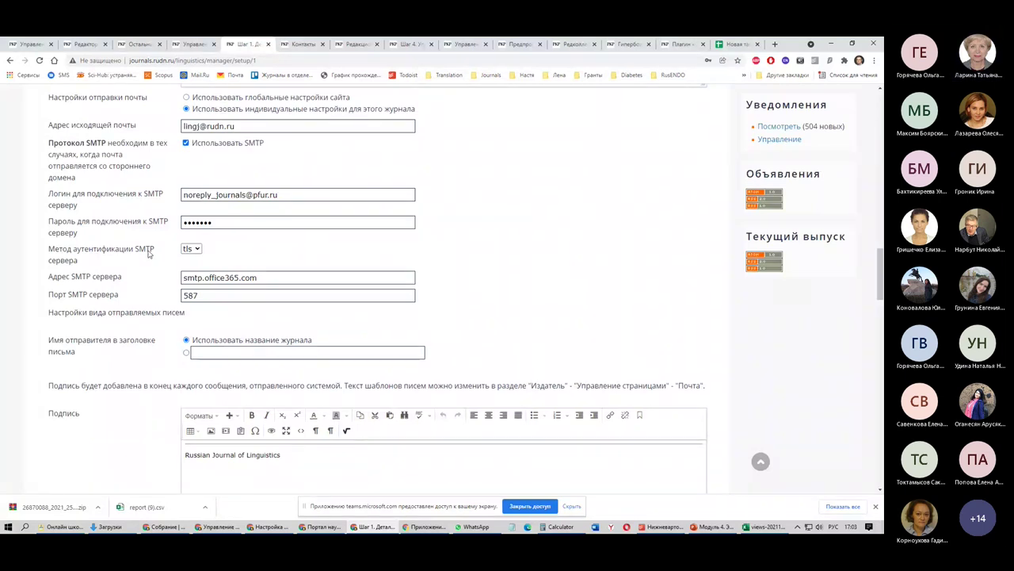
{"action": "key", "text": "Tab"}
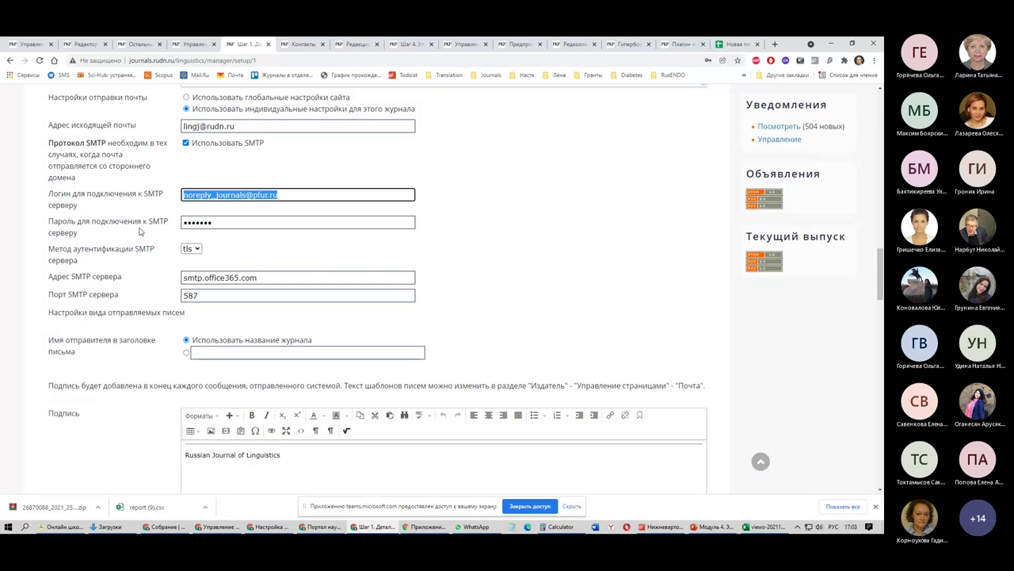
{"action": "left_click", "coordinate": [229, 222]}
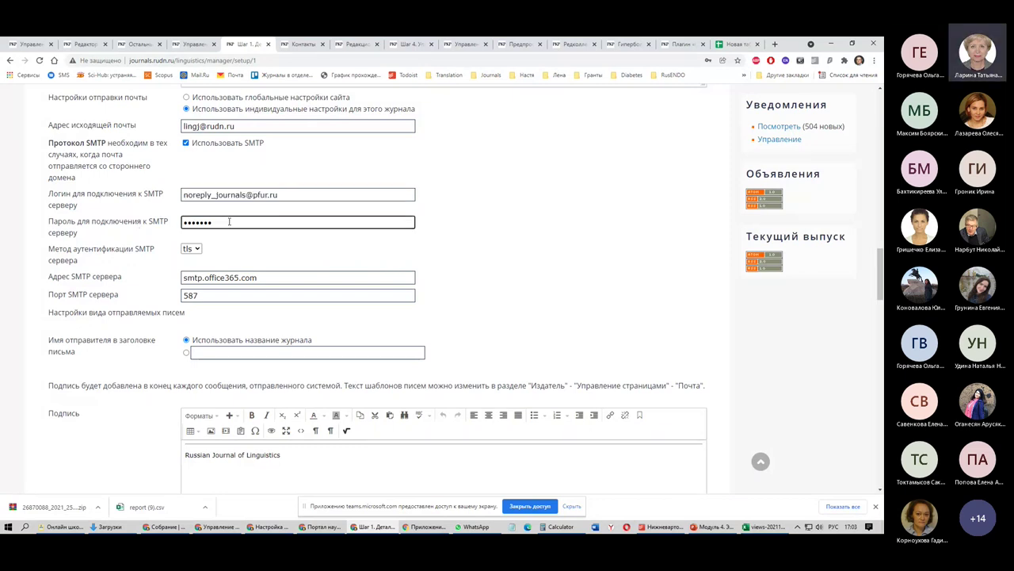
{"action": "double_click", "coordinate": [229, 221]}
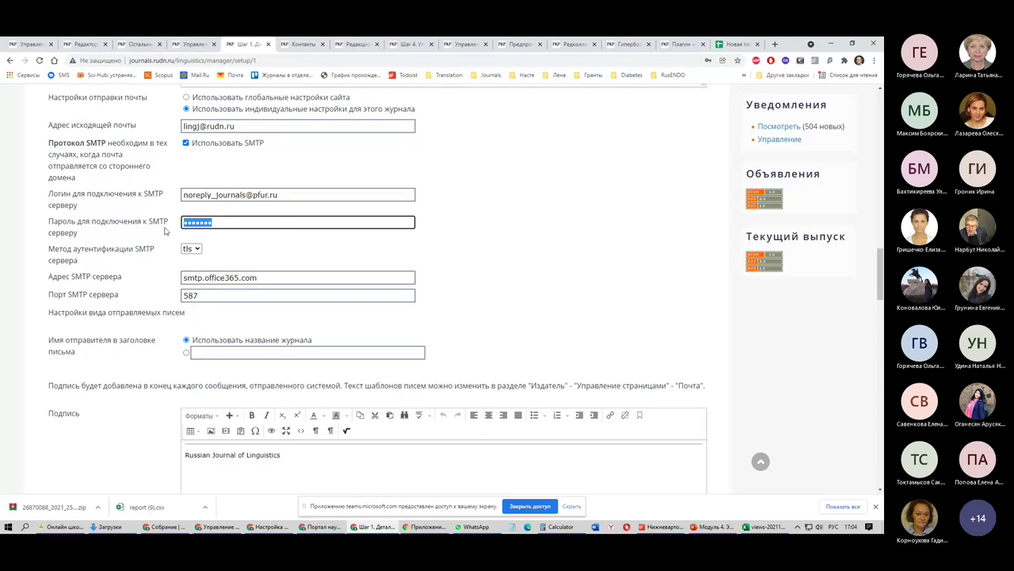
Review section 1.5 Издатель, highlighting the publisher's address text in Примечание and the name in Организация
{"action": "scroll", "coordinate": [144, 267], "scroll_direction": "down", "scroll_amount": 1}
{"action": "scroll", "coordinate": [144, 267], "scroll_direction": "down", "scroll_amount": 4}
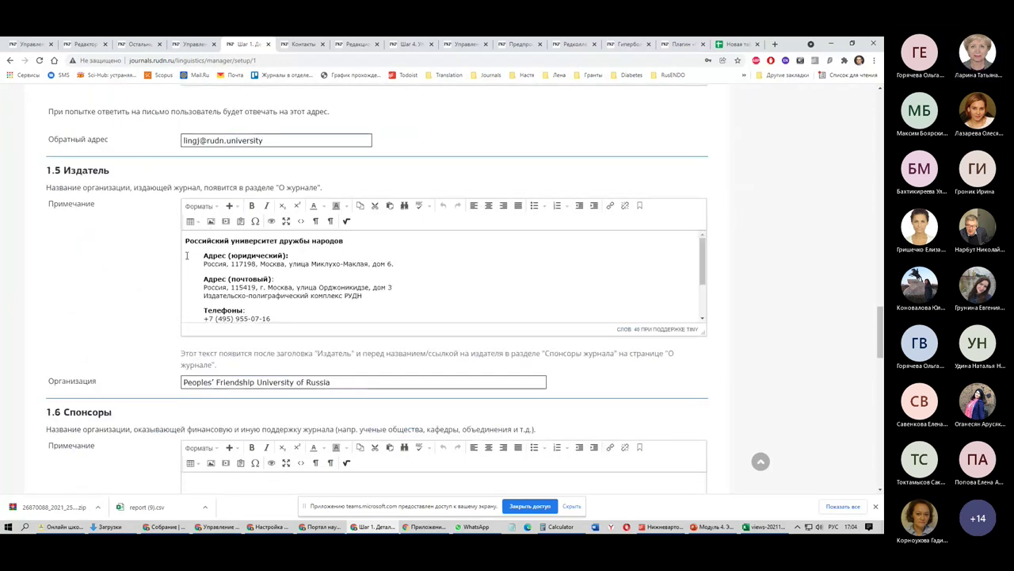
{"action": "left_click_drag", "start_coordinate": [192, 239], "coordinate": [289, 327]}
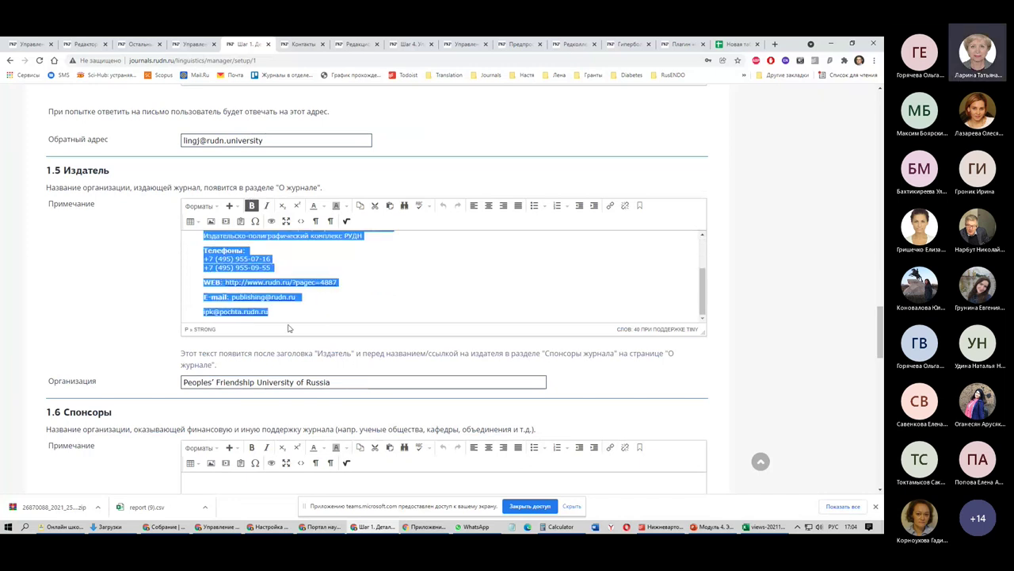
{"action": "scroll", "coordinate": [289, 327], "scroll_direction": "down", "scroll_amount": 3}
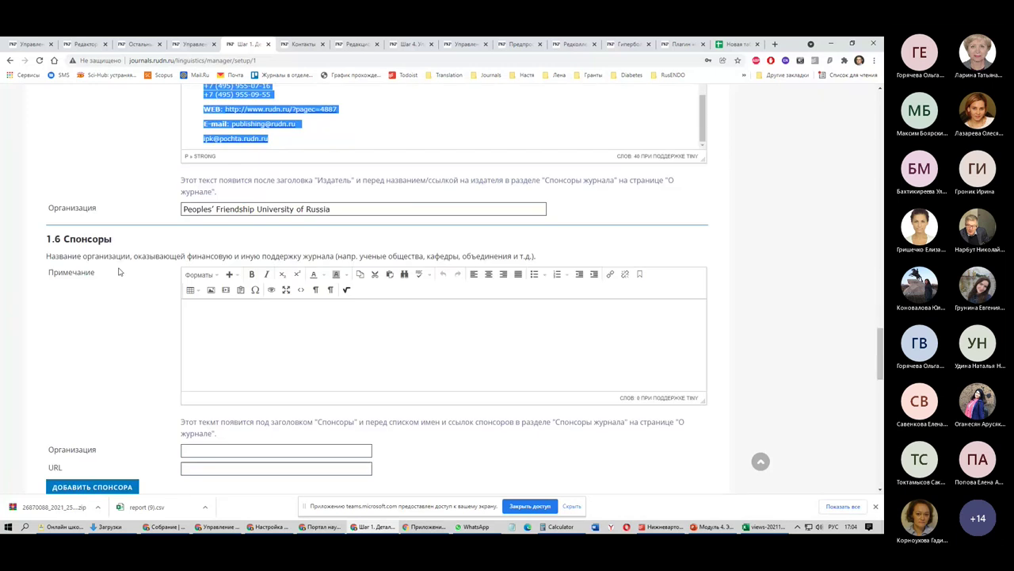
{"action": "left_click_drag", "start_coordinate": [333, 152], "coordinate": [153, 153]}
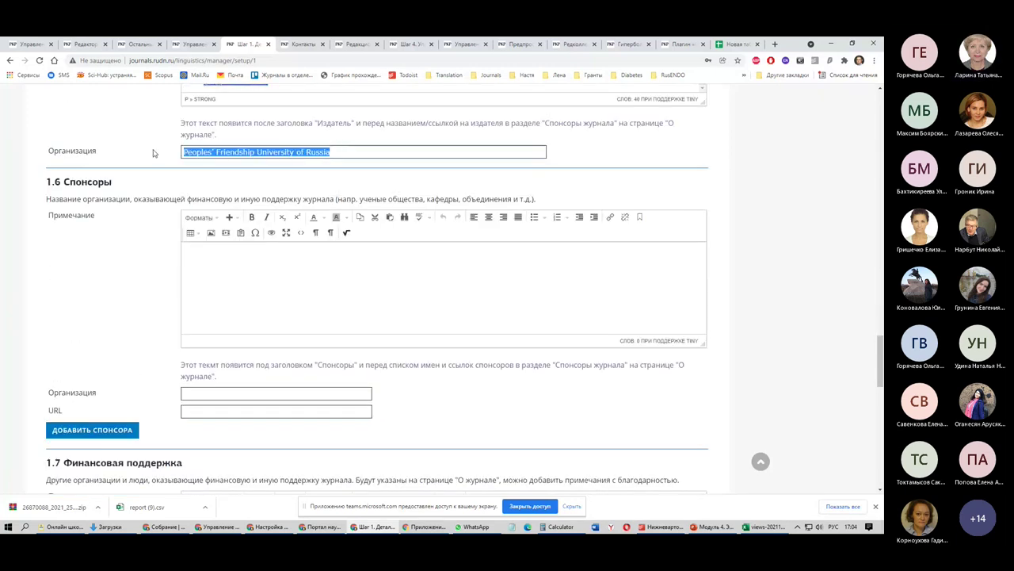
{"action": "triple_click", "coordinate": [234, 151]}
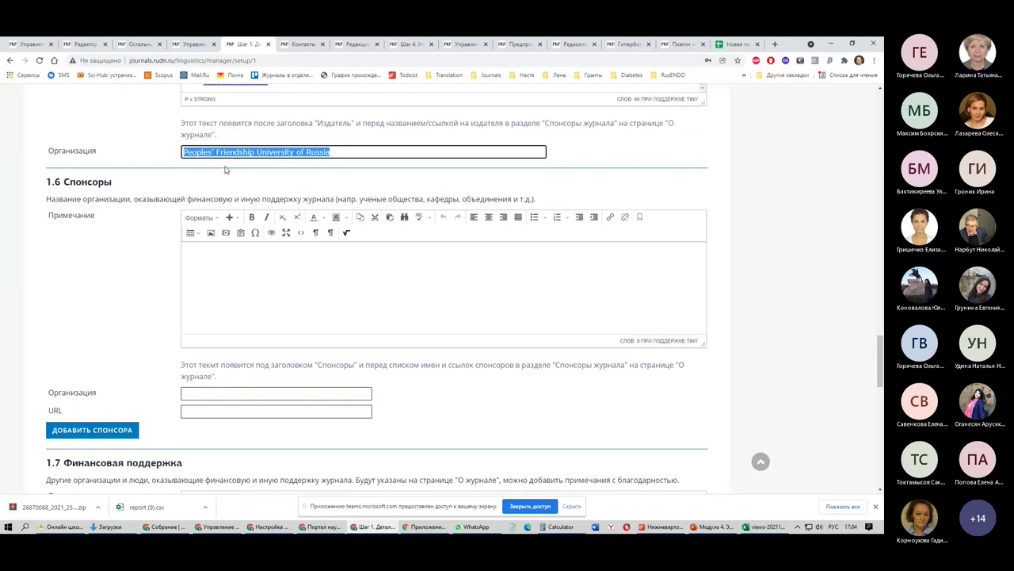
{"action": "scroll", "coordinate": [137, 178], "scroll_direction": "down", "scroll_amount": 1}
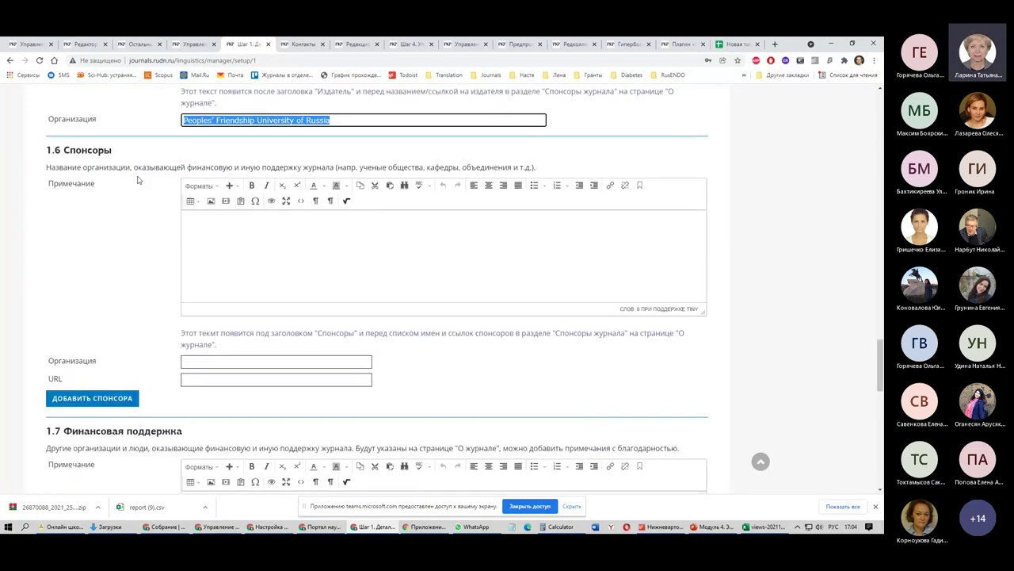
{"action": "scroll", "coordinate": [137, 179], "scroll_direction": "up", "scroll_amount": 1}
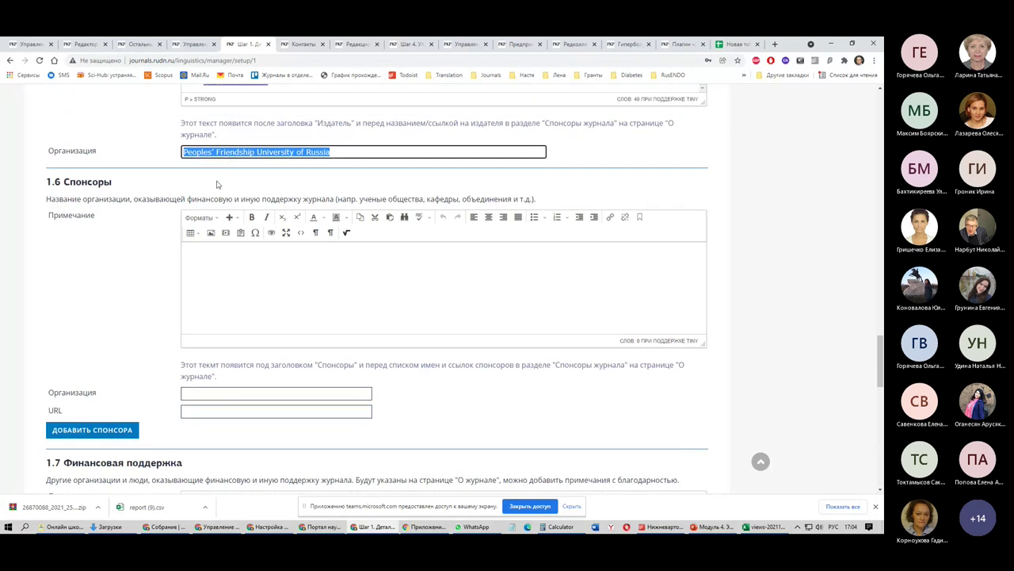
Look over section 1.6 Спонсоры and highlight the founder's name in the Примечание text of section 1.7 Финансовая поддержка
{"action": "scroll", "coordinate": [202, 214], "scroll_direction": "down", "scroll_amount": 3}
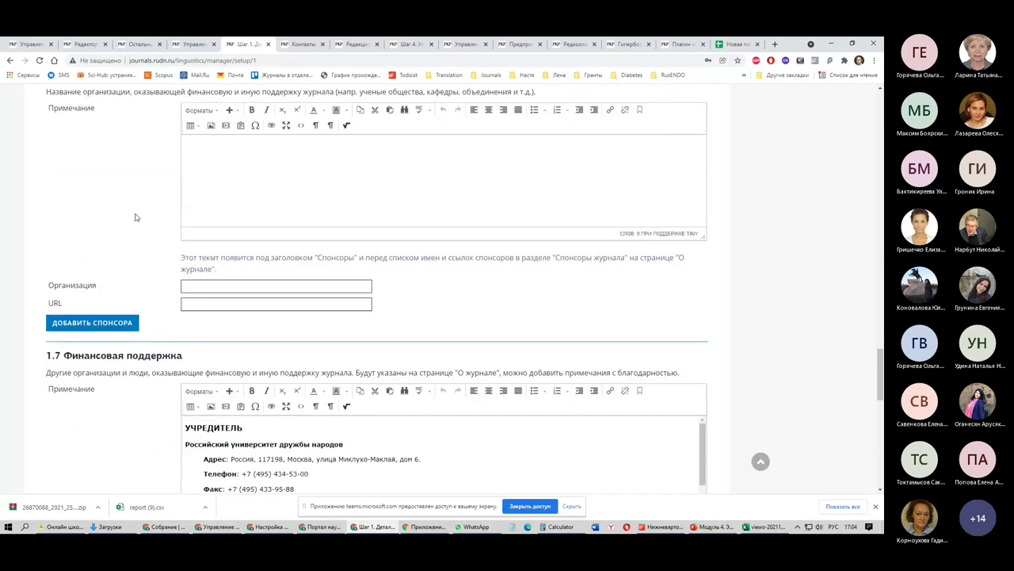
{"action": "scroll", "coordinate": [181, 231], "scroll_direction": "up", "scroll_amount": 3}
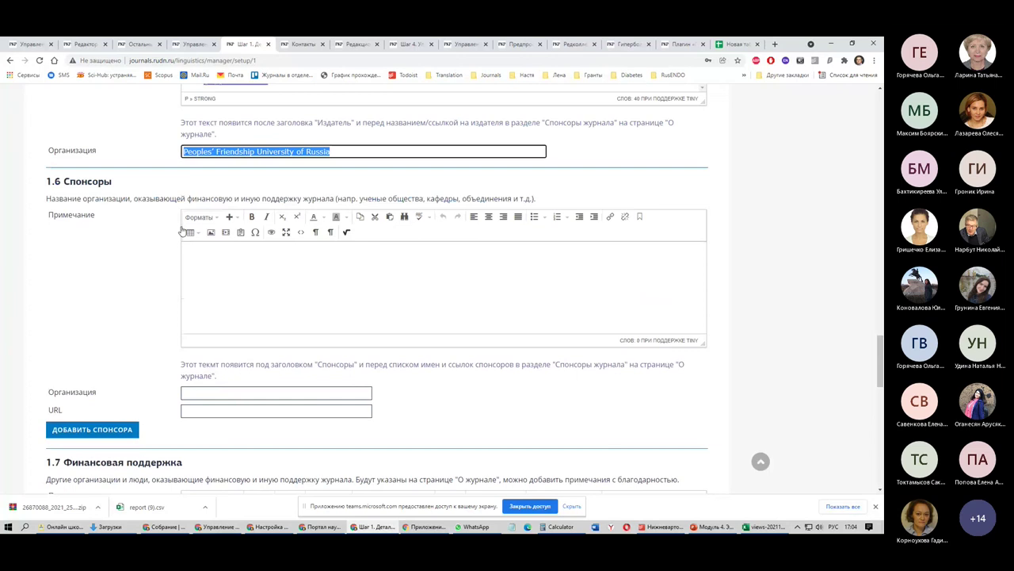
{"action": "scroll", "coordinate": [190, 230], "scroll_direction": "down", "scroll_amount": 4}
{"action": "double_click", "coordinate": [223, 318]}
{"action": "triple_click", "coordinate": [224, 318]}
{"action": "scroll", "coordinate": [223, 317], "scroll_direction": "down", "scroll_amount": 3}
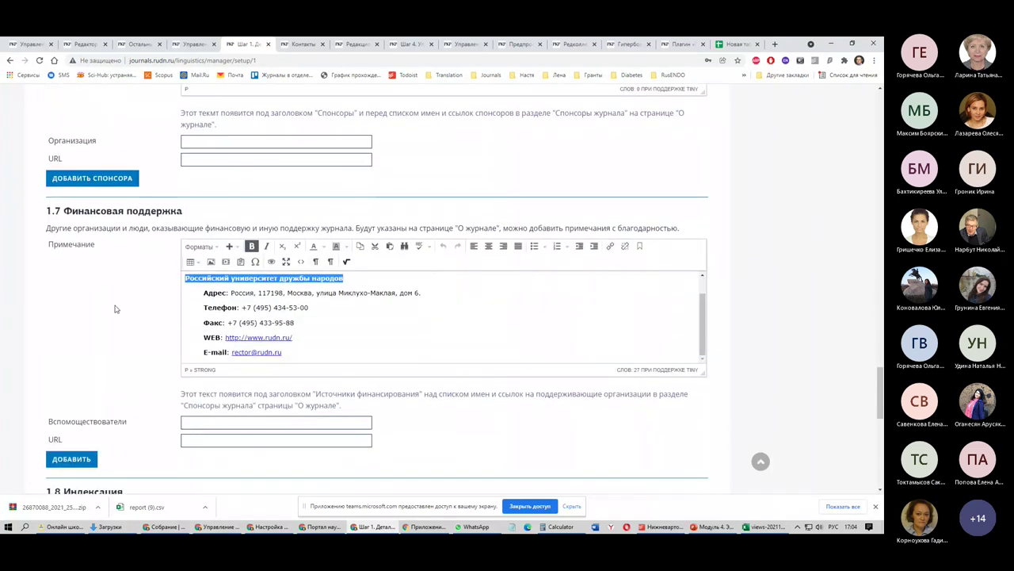
Examine the Описание field in section 1.8 Индексация and read through the full list in Ключевые слова
{"action": "scroll", "coordinate": [115, 309], "scroll_direction": "down", "scroll_amount": 5}
{"action": "left_click", "coordinate": [289, 226]}
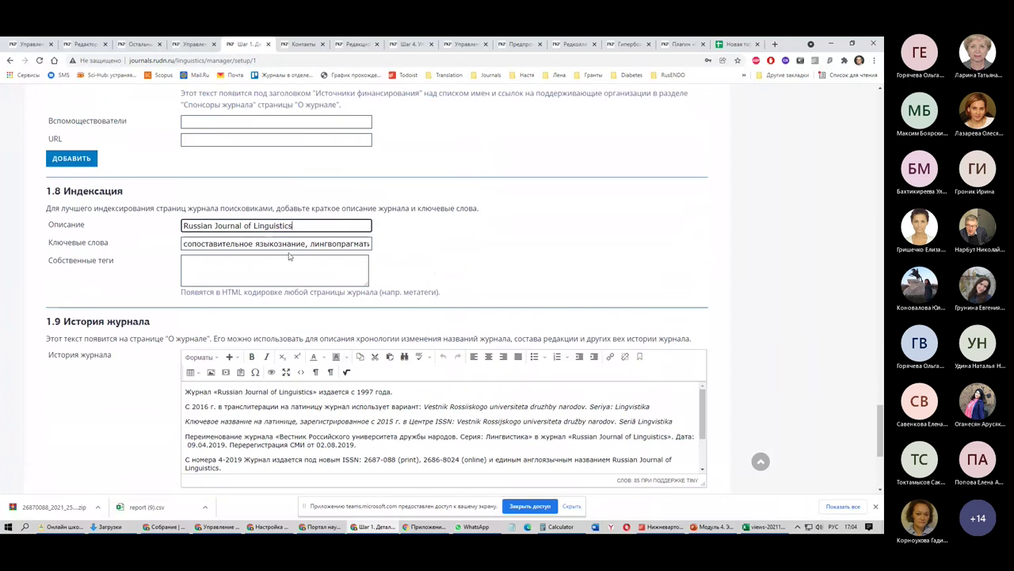
{"action": "left_click_drag", "start_coordinate": [292, 226], "coordinate": [183, 226]}
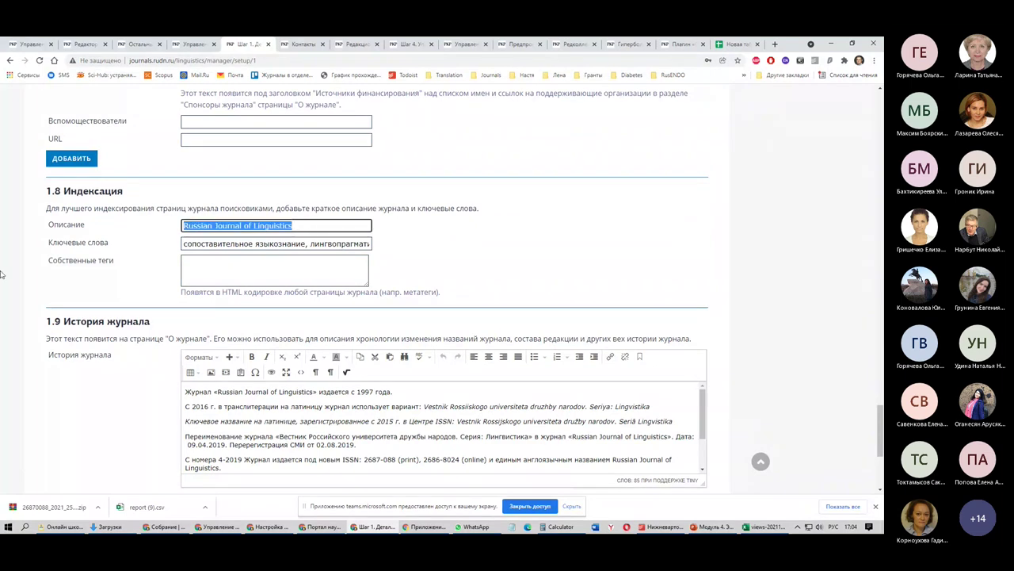
{"action": "left_click", "coordinate": [307, 244]}
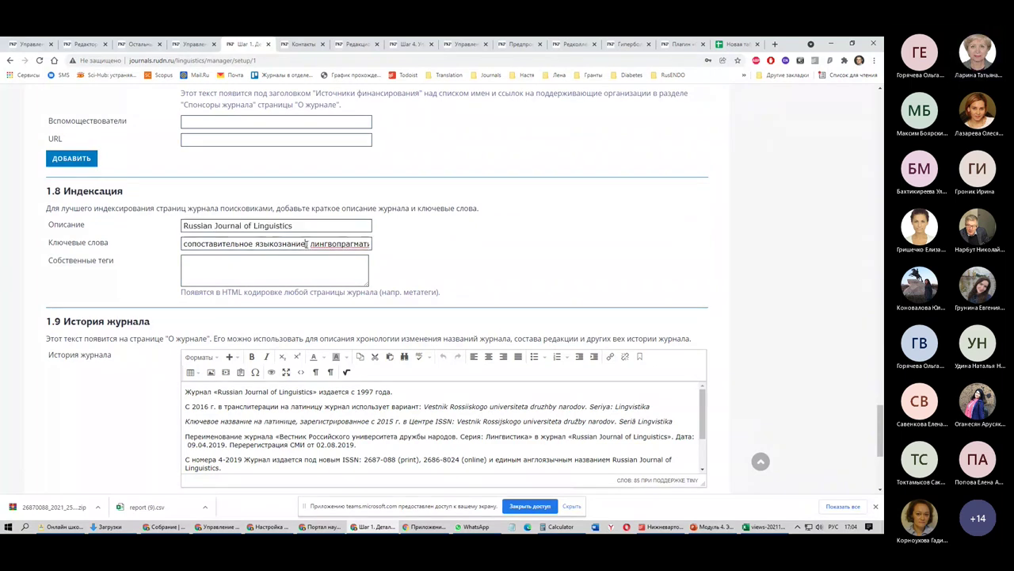
{"action": "left_click_drag", "start_coordinate": [306, 244], "coordinate": [372, 244]}
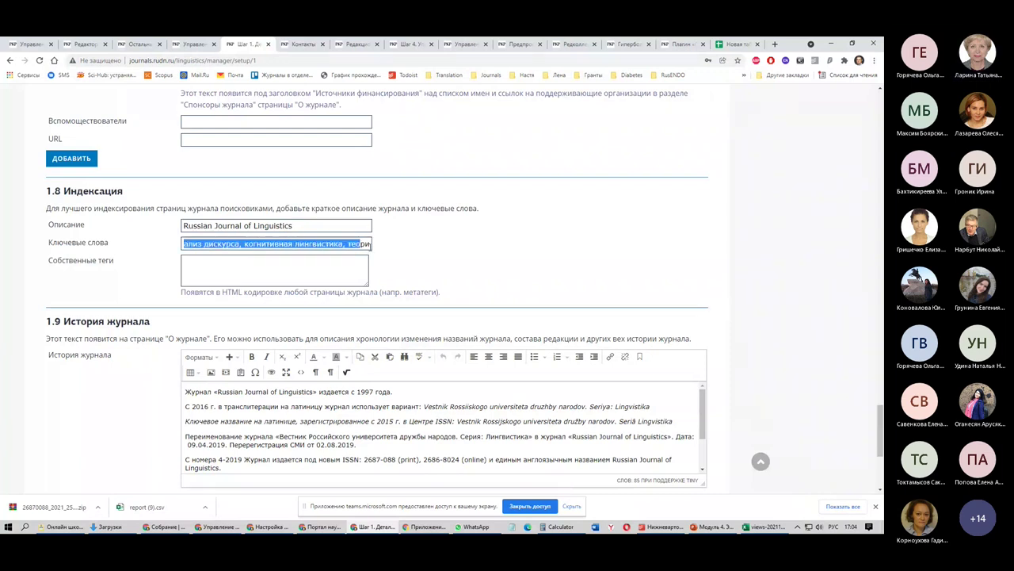
{"action": "left_click", "coordinate": [321, 244]}
{"action": "double_click", "coordinate": [323, 244]}
{"action": "double_click", "coordinate": [290, 244]}
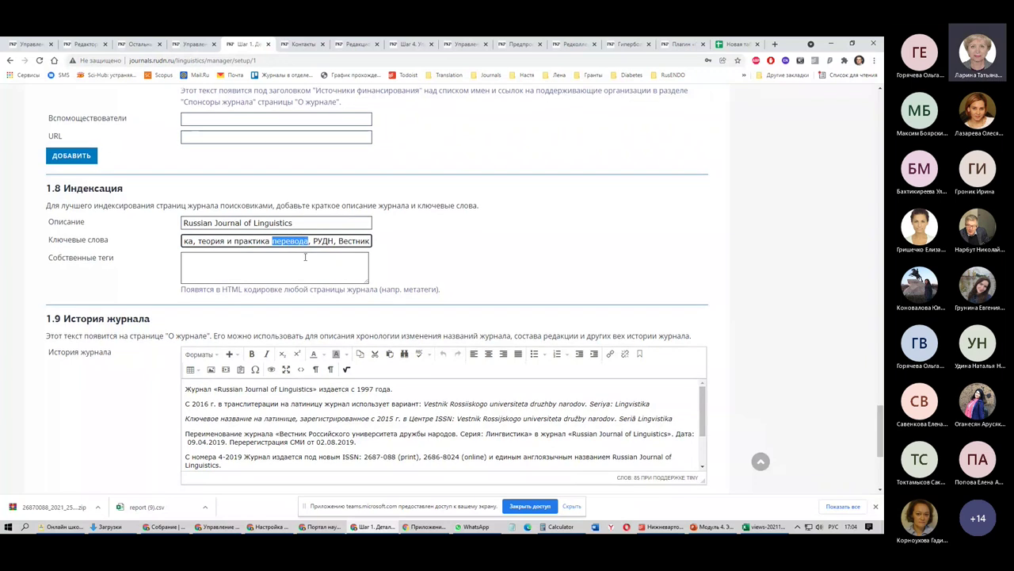
Read through the История журнала text in section 1.9, highlighting the paragraph on the journal's renaming, and return toward section 1.5
{"action": "scroll", "coordinate": [234, 270], "scroll_direction": "down", "scroll_amount": 1}
{"action": "left_click_drag", "start_coordinate": [187, 299], "coordinate": [361, 370]}
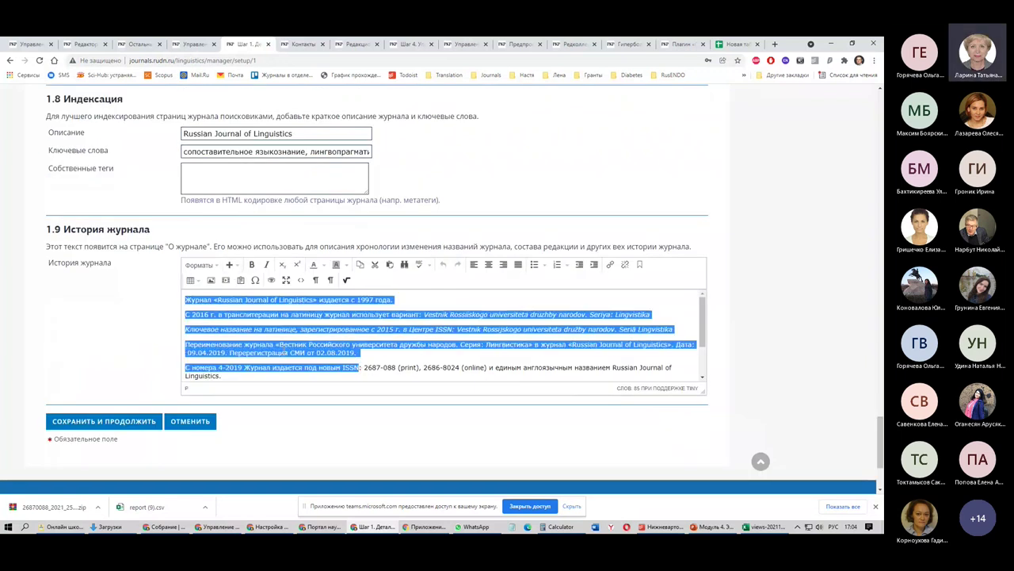
{"action": "triple_click", "coordinate": [294, 348]}
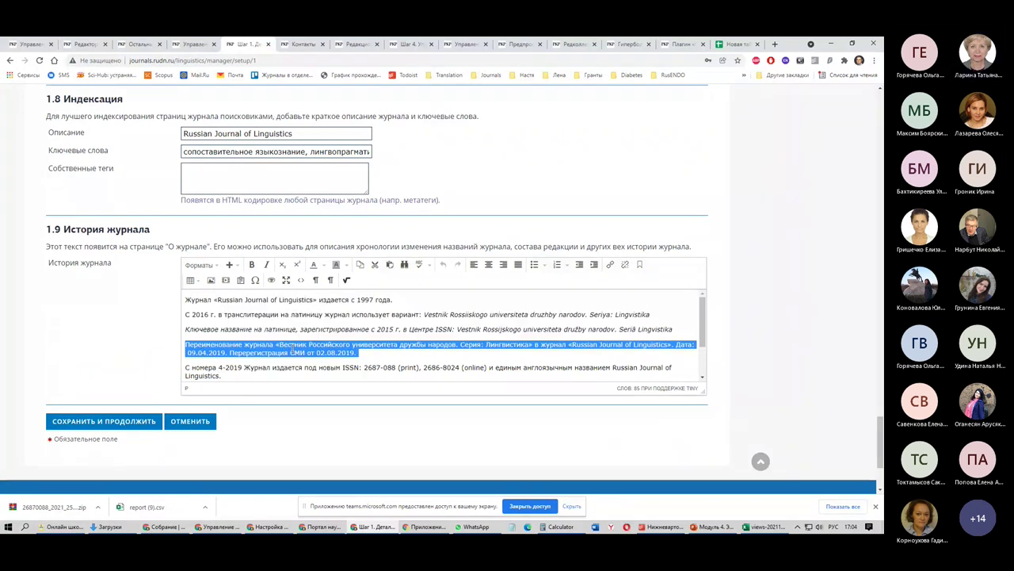
{"action": "left_click", "coordinate": [384, 355]}
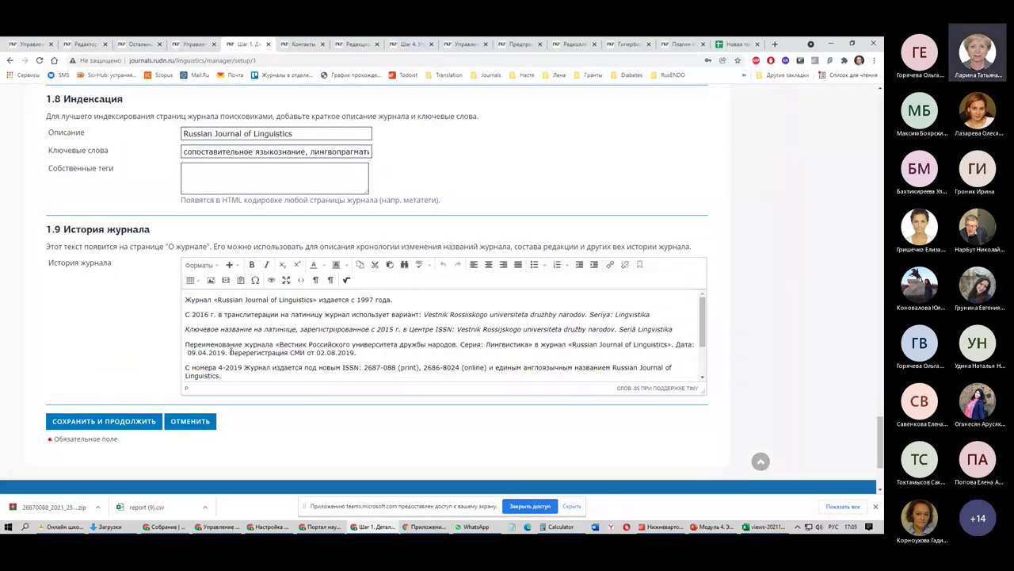
{"action": "scroll", "coordinate": [260, 326], "scroll_direction": "down", "scroll_amount": 3}
{"action": "scroll", "coordinate": [260, 326], "scroll_direction": "down", "scroll_amount": 1}
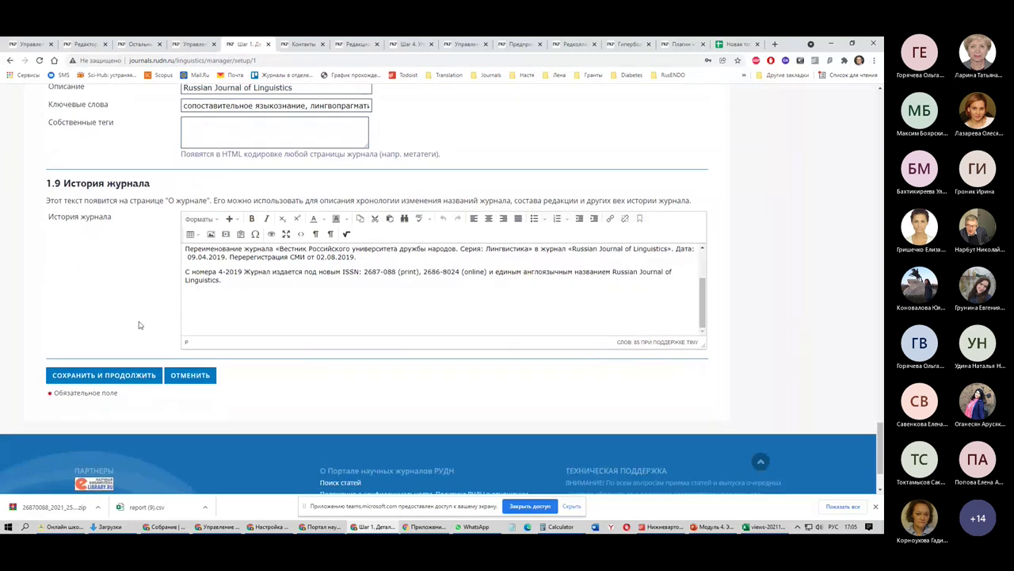
{"action": "scroll", "coordinate": [138, 325], "scroll_direction": "up", "scroll_amount": 15}
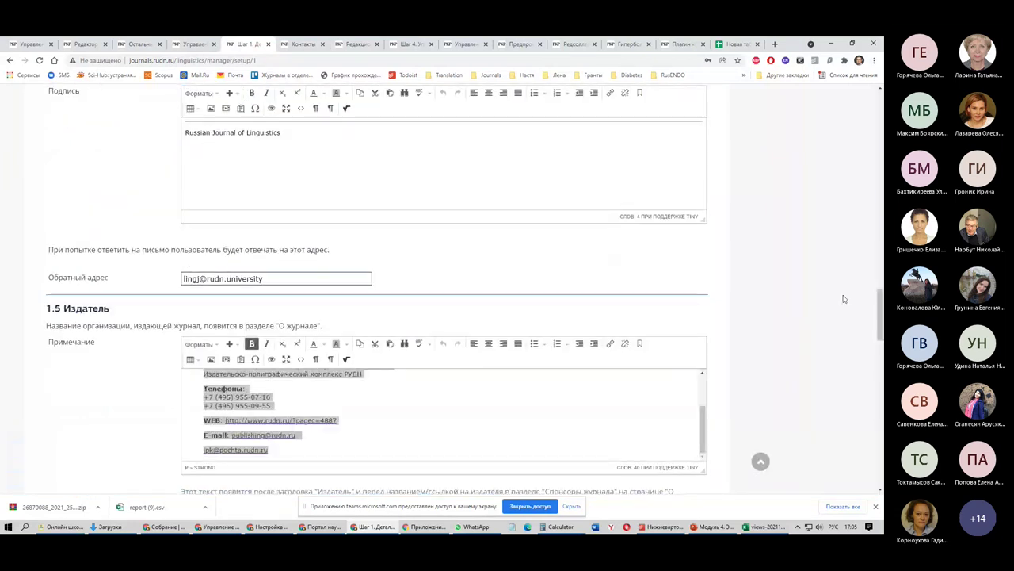
Display the English data of step 1, Детали, and highlight the journal's initials in Инициалы журнала
{"action": "scroll", "coordinate": [844, 299], "scroll_direction": "up", "scroll_amount": 8}
{"action": "scroll", "coordinate": [272, 226], "scroll_direction": "up", "scroll_amount": 15}
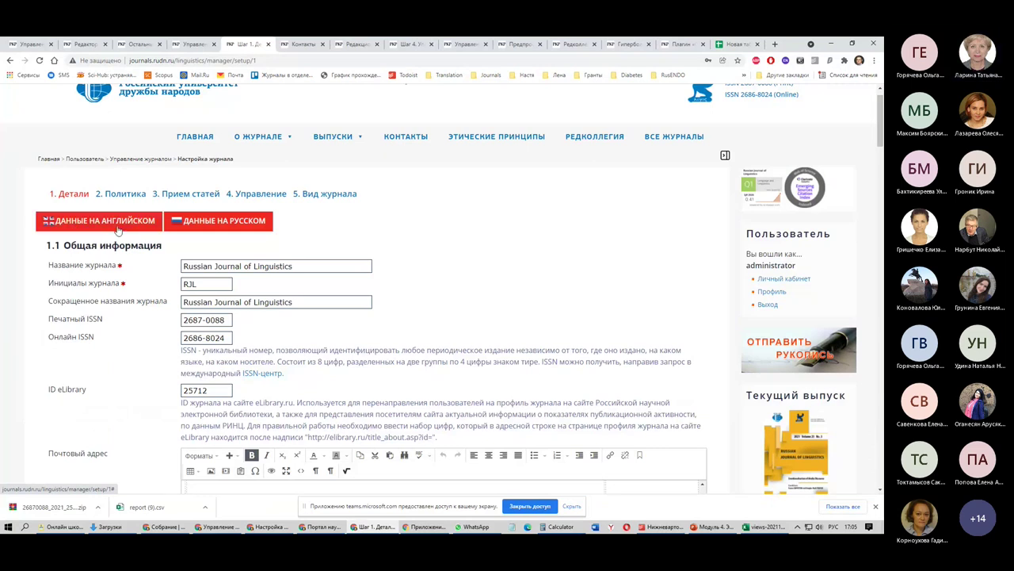
{"action": "left_click", "coordinate": [93, 222]}
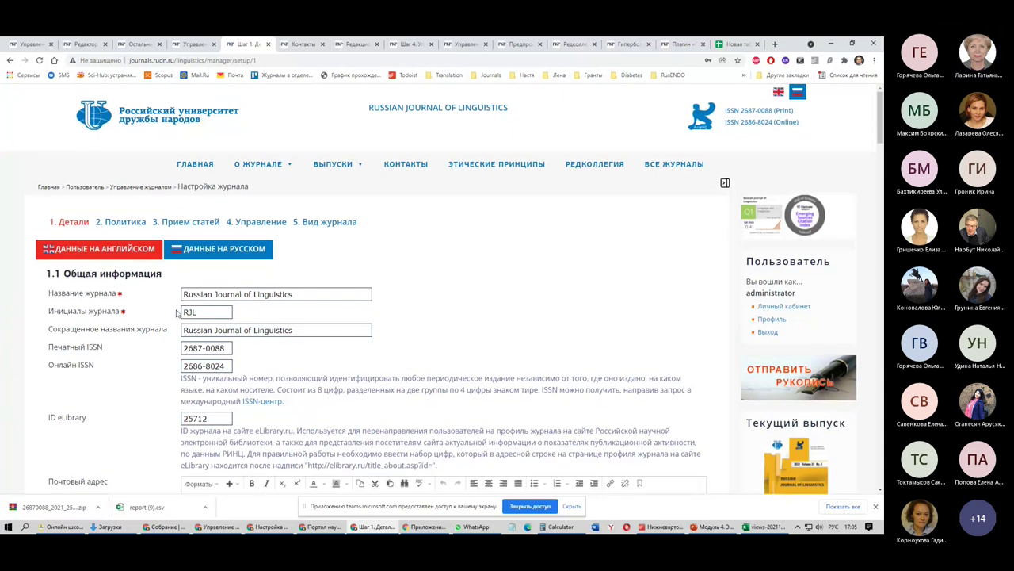
{"action": "left_click", "coordinate": [207, 312]}
{"action": "double_click", "coordinate": [207, 312]}
{"action": "left_click", "coordinate": [204, 311]}
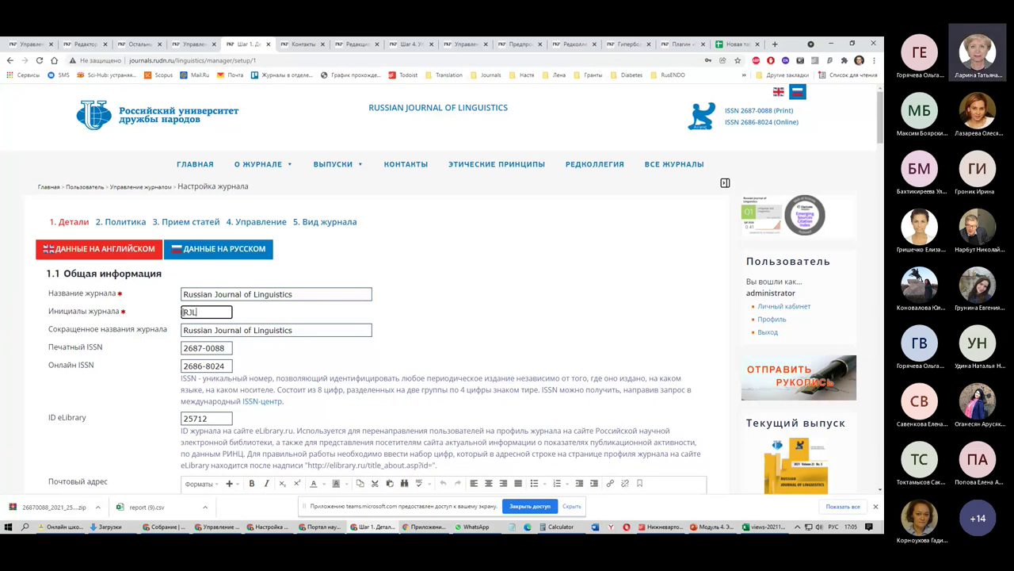
{"action": "key", "text": "ctrl+a"}
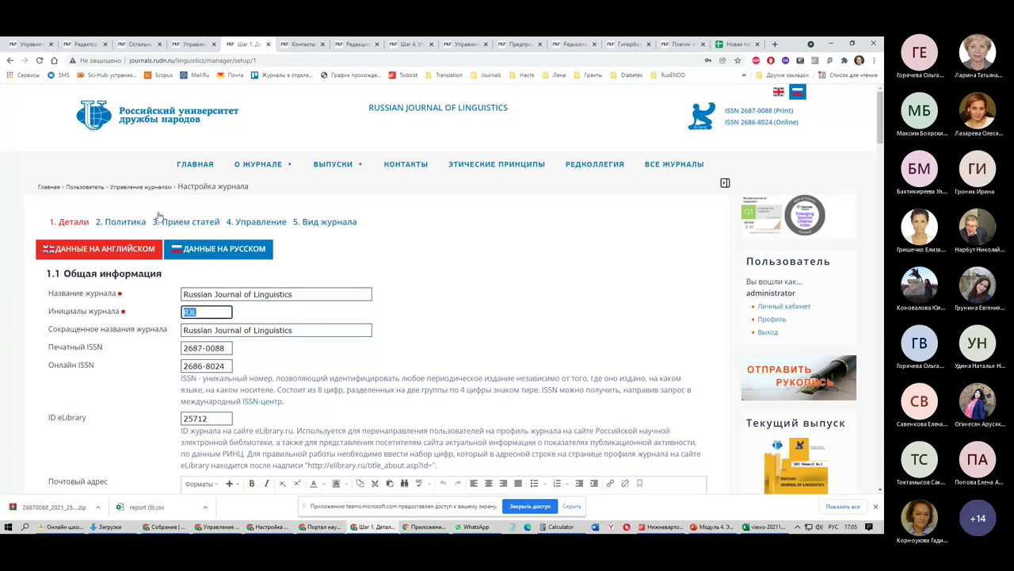
Compare Название журнала with Сокращенное названия журнала in section 1.1 by highlighting the text of each field
{"action": "left_click_drag", "start_coordinate": [183, 294], "coordinate": [370, 294]}
{"action": "left_click_drag", "start_coordinate": [292, 330], "coordinate": [3, 388]}
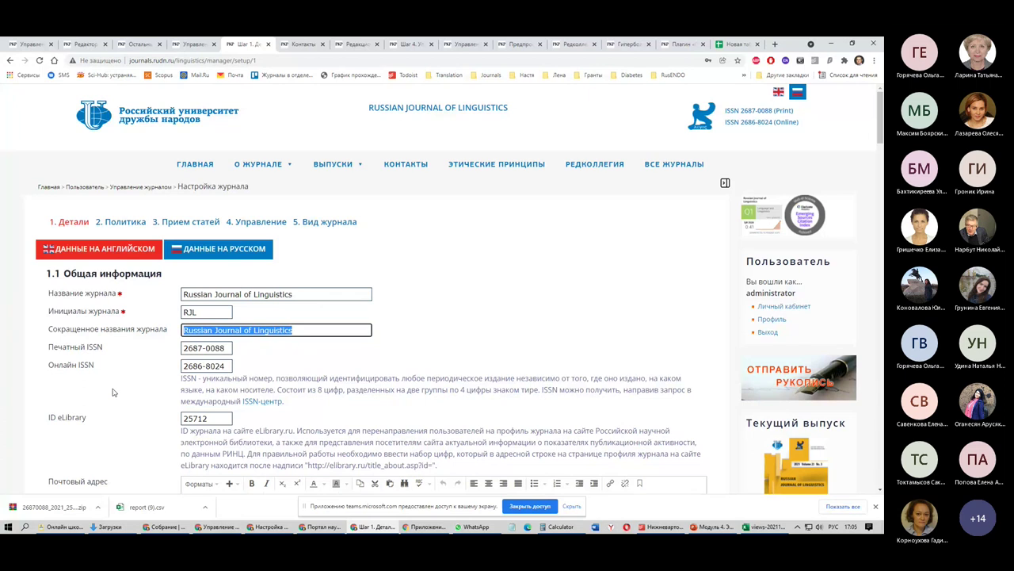
{"action": "left_click", "coordinate": [238, 331]}
{"action": "triple_click", "coordinate": [242, 331]}
{"action": "triple_click", "coordinate": [237, 294]}
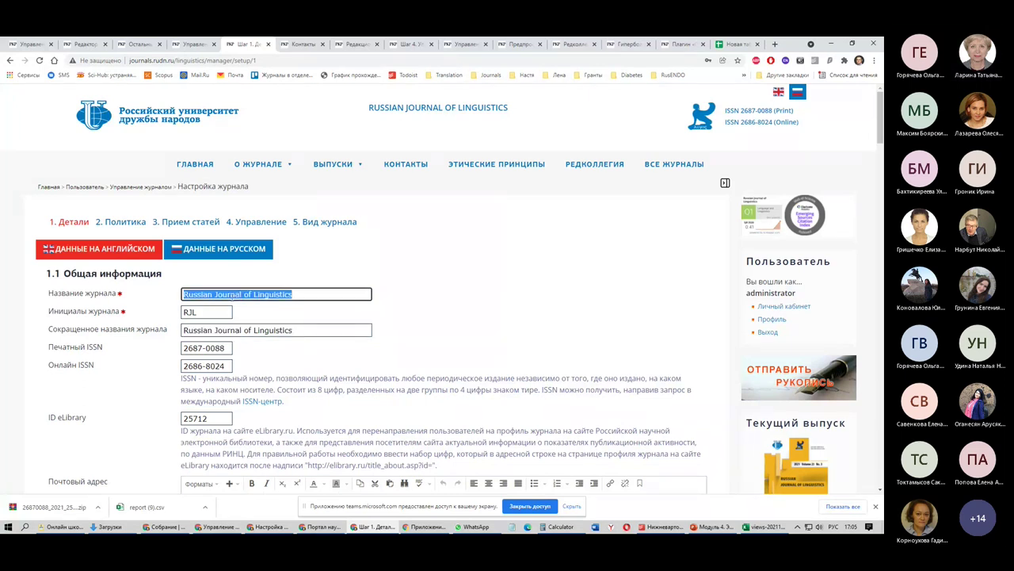
Open setup step 2, Политика, and highlight the list of Политика редакции links on the О журнале page opened in a separate tab
{"action": "left_click", "coordinate": [1, 358]}
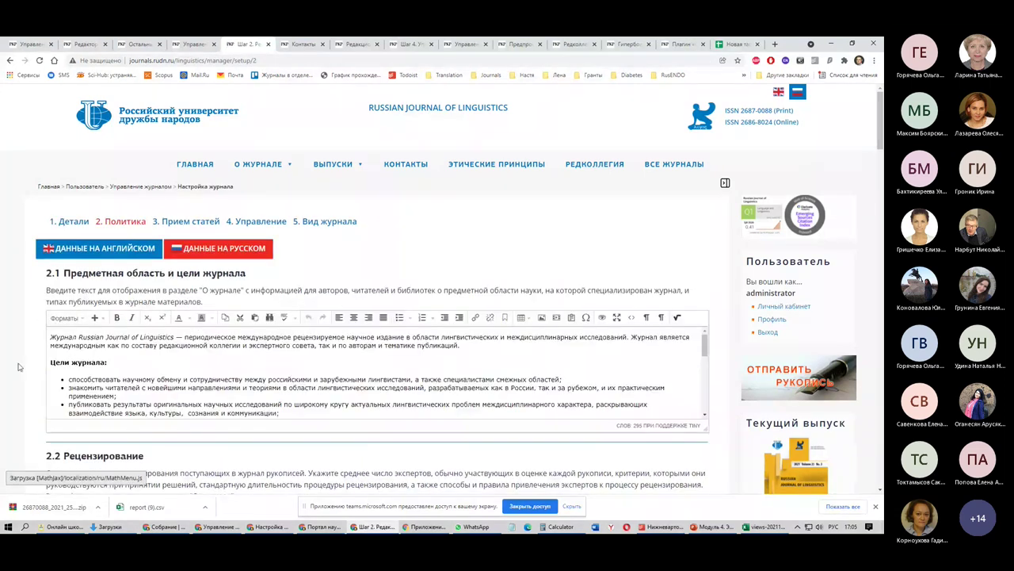
{"action": "scroll", "coordinate": [19, 366], "scroll_direction": "down", "scroll_amount": 1}
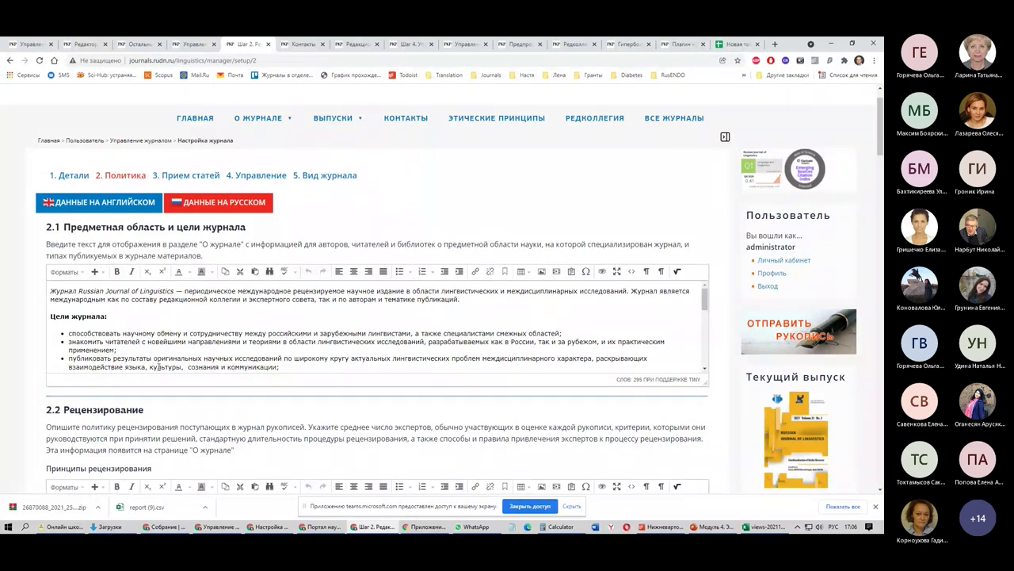
{"action": "left_click", "coordinate": [281, 121]}
{"action": "middle_click", "coordinate": [268, 218]}
{"action": "left_click", "coordinate": [350, 43]}
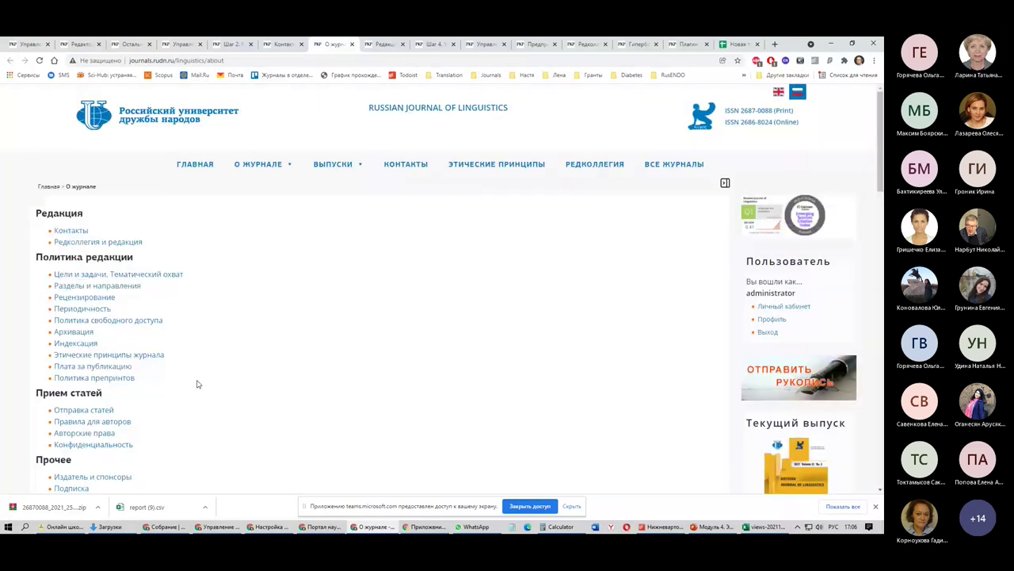
{"action": "left_click_drag", "start_coordinate": [197, 383], "coordinate": [29, 271]}
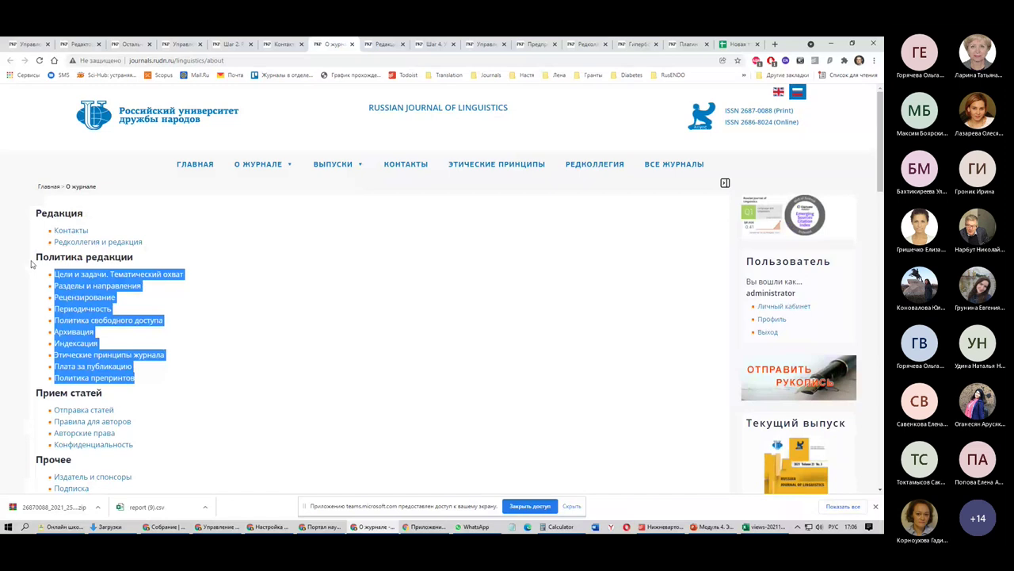
Return to setup step 2, look through the text of section 2.1 and highlight its heading Предметная область и цели журнала
{"action": "left_click", "coordinate": [287, 44]}
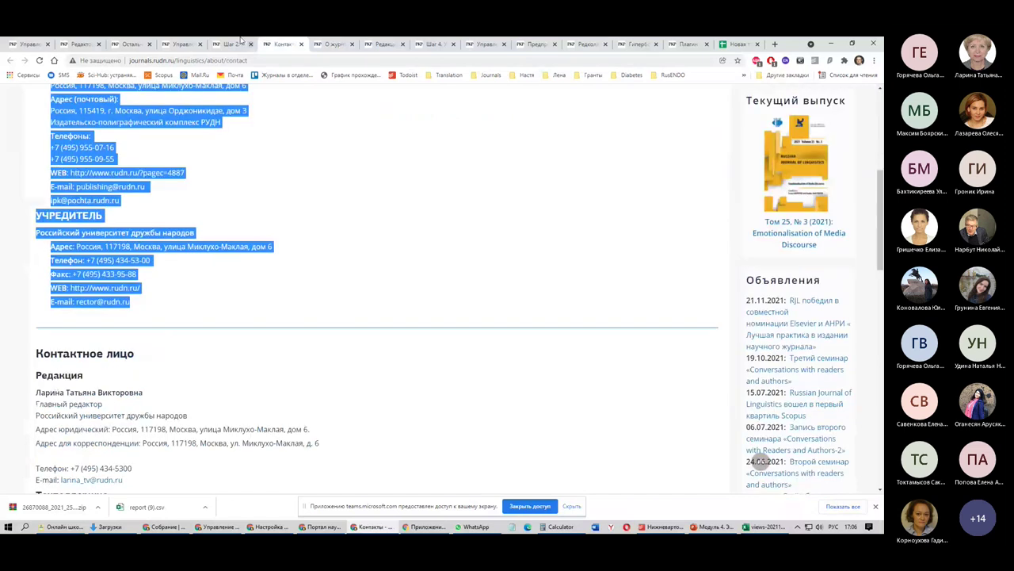
{"action": "left_click", "coordinate": [239, 43]}
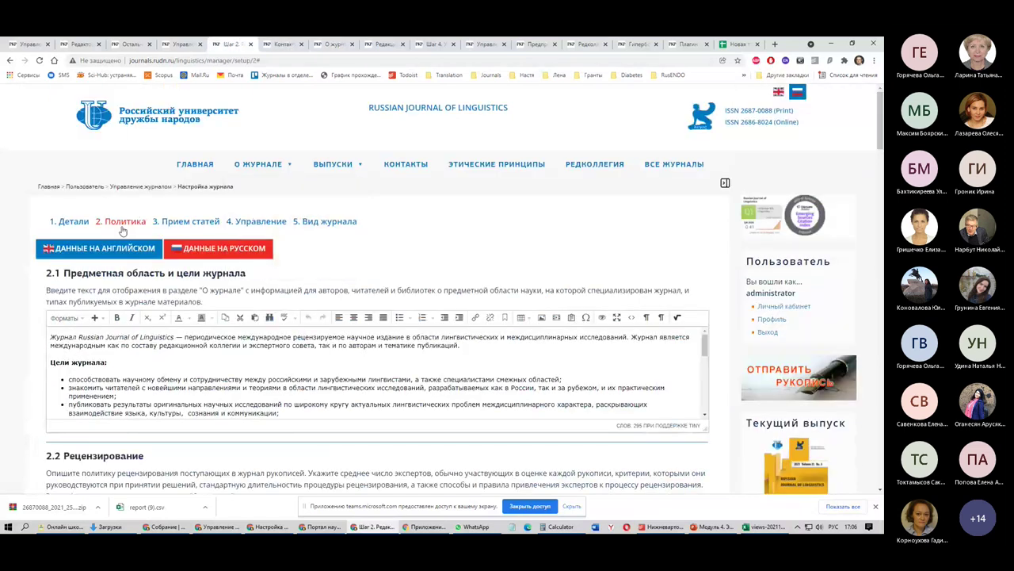
{"action": "scroll", "coordinate": [48, 320], "scroll_direction": "down", "scroll_amount": 5}
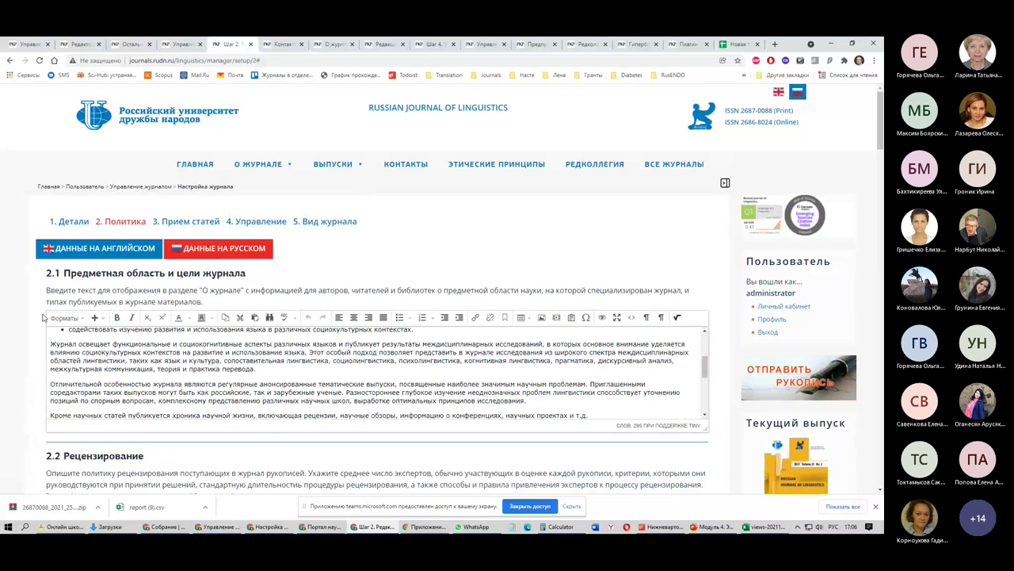
{"action": "scroll", "coordinate": [44, 317], "scroll_direction": "down", "scroll_amount": 2}
{"action": "triple_click", "coordinate": [153, 135]}
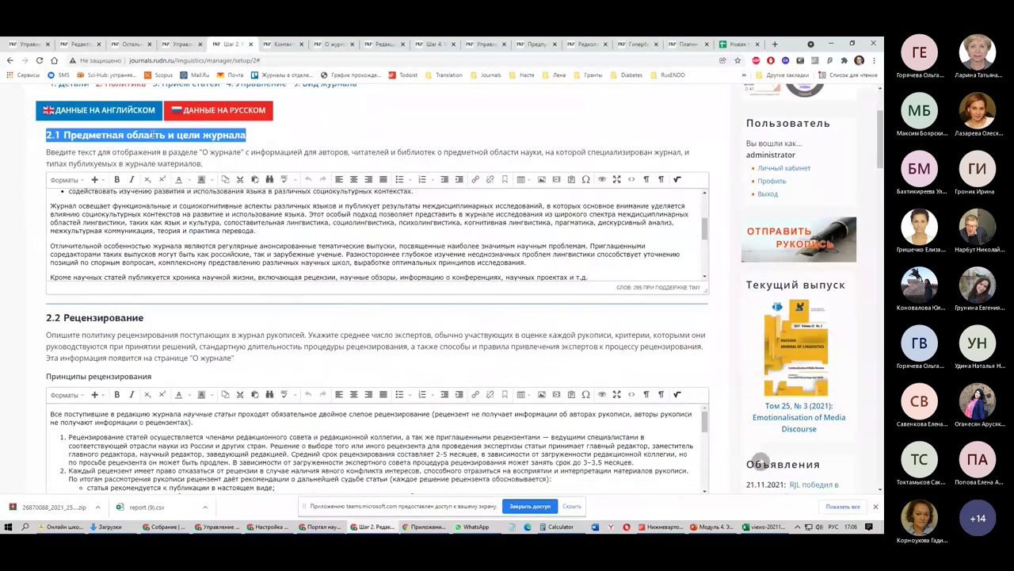
On the О журнале page, highlight the links Цели и задачи. Тематический охват, Разделы и направления and Рецензирование in turn
{"action": "left_click", "coordinate": [325, 43]}
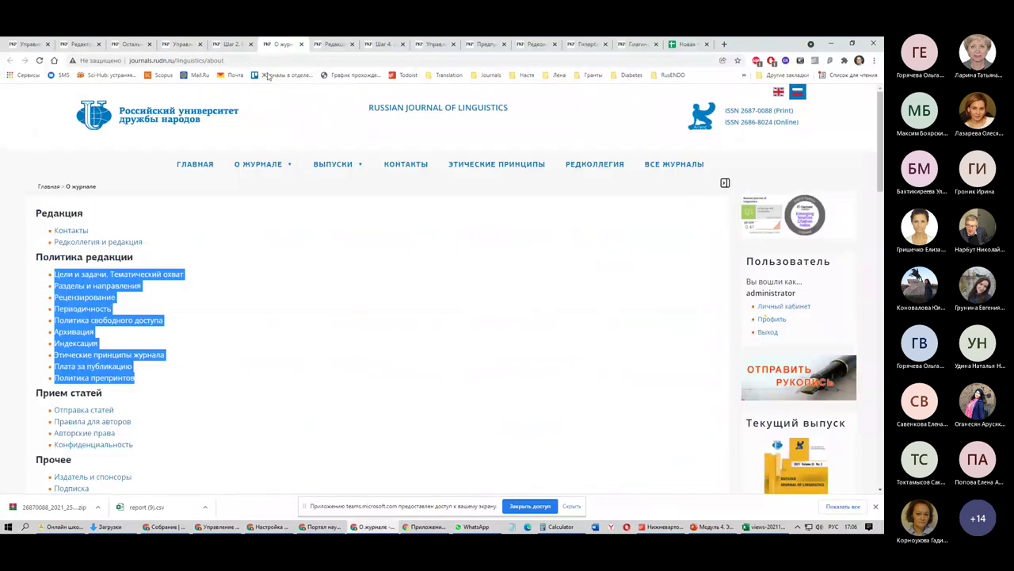
{"action": "left_click_drag", "start_coordinate": [185, 275], "coordinate": [50, 277]}
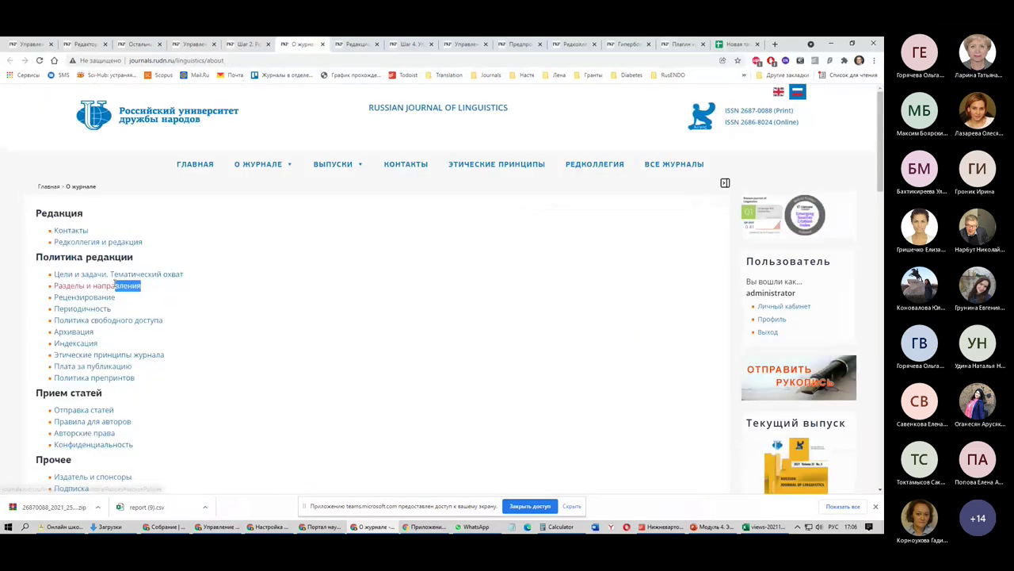
{"action": "left_click_drag", "start_coordinate": [116, 285], "coordinate": [53, 286]}
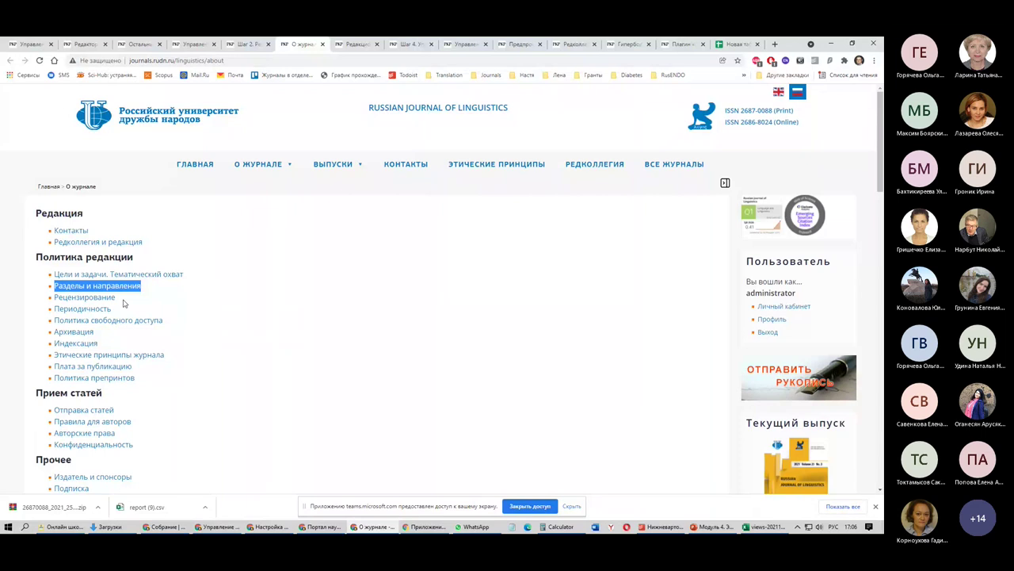
{"action": "left_click_drag", "start_coordinate": [122, 303], "coordinate": [41, 296]}
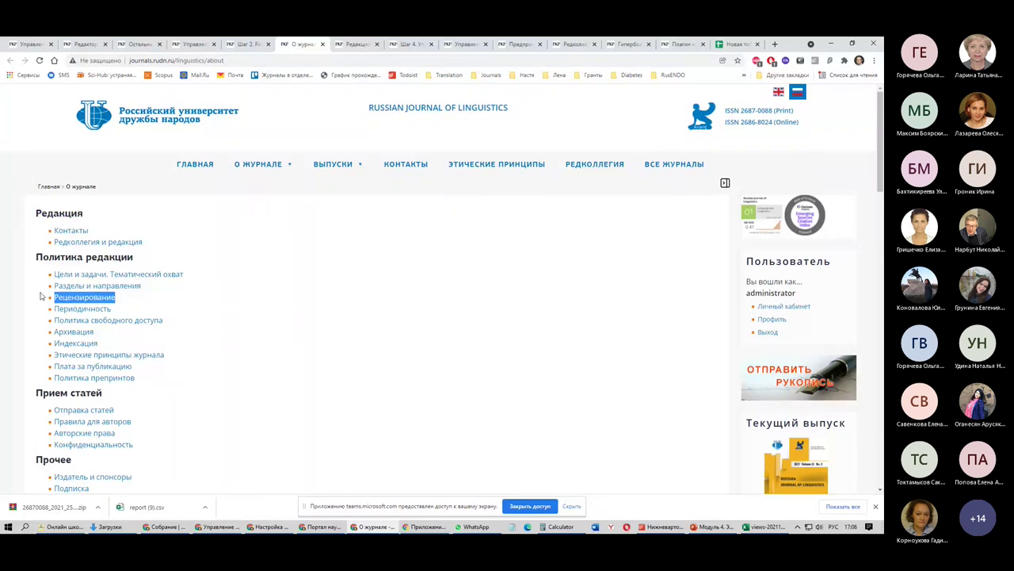
Back in setup step 2, highlight the 2.2 Рецензирование heading and read through the Принципы рецензирования text
{"action": "key", "text": "ctrl+shift+Tab"}
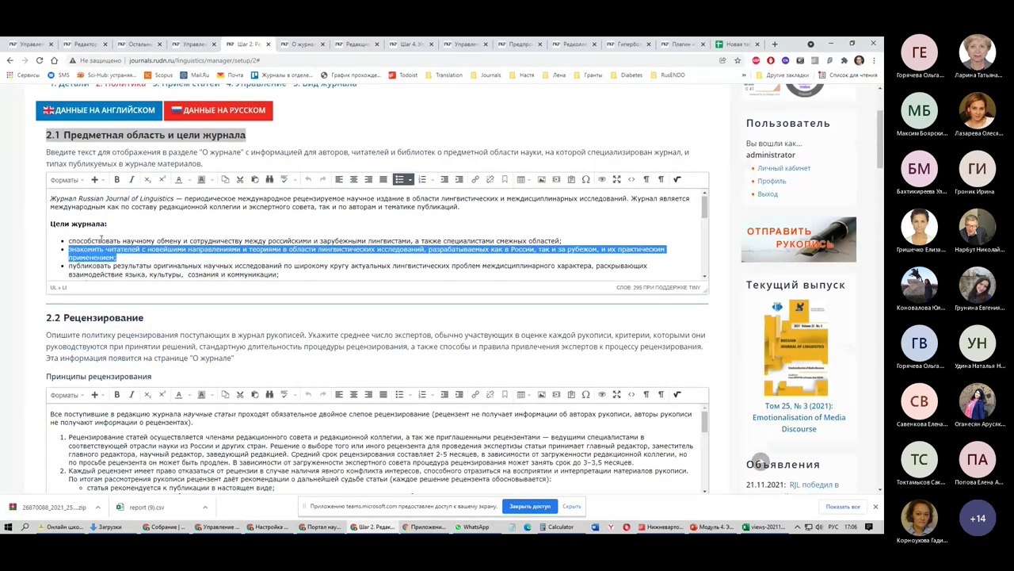
{"action": "scroll", "coordinate": [21, 275], "scroll_direction": "down", "scroll_amount": 2}
{"action": "triple_click", "coordinate": [67, 180]}
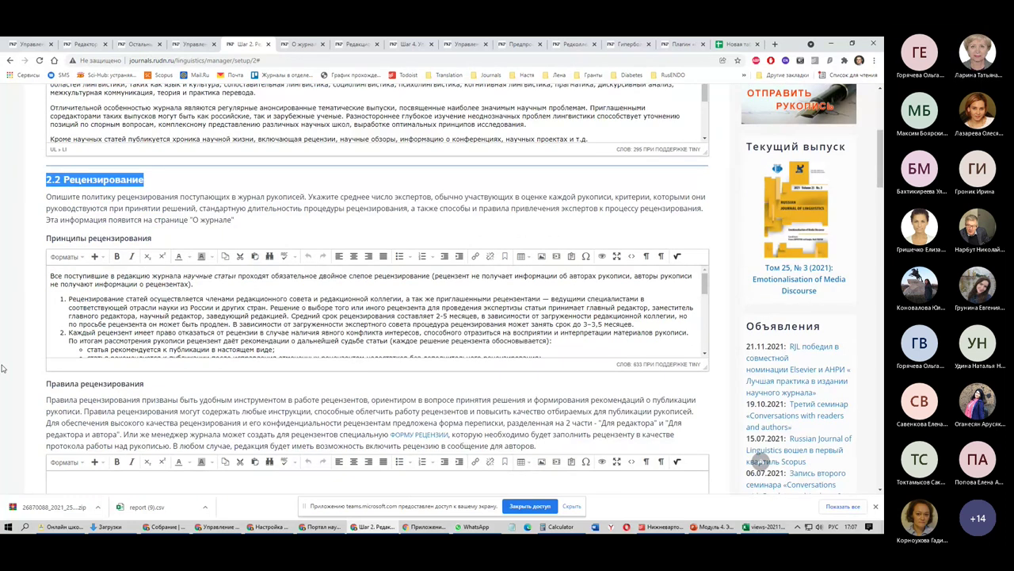
{"action": "triple_click", "coordinate": [147, 333]}
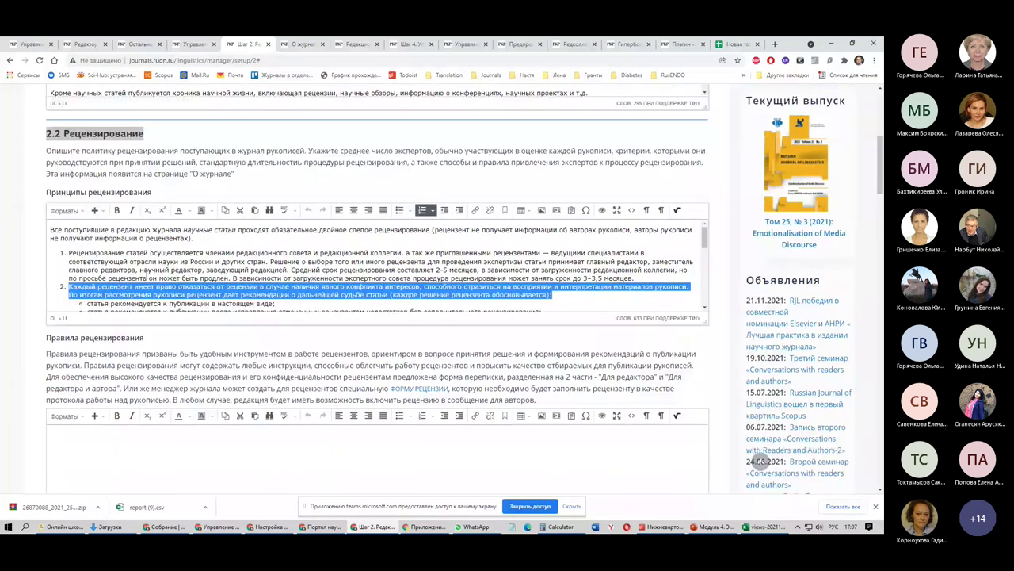
{"action": "scroll", "coordinate": [147, 277], "scroll_direction": "down", "scroll_amount": 2}
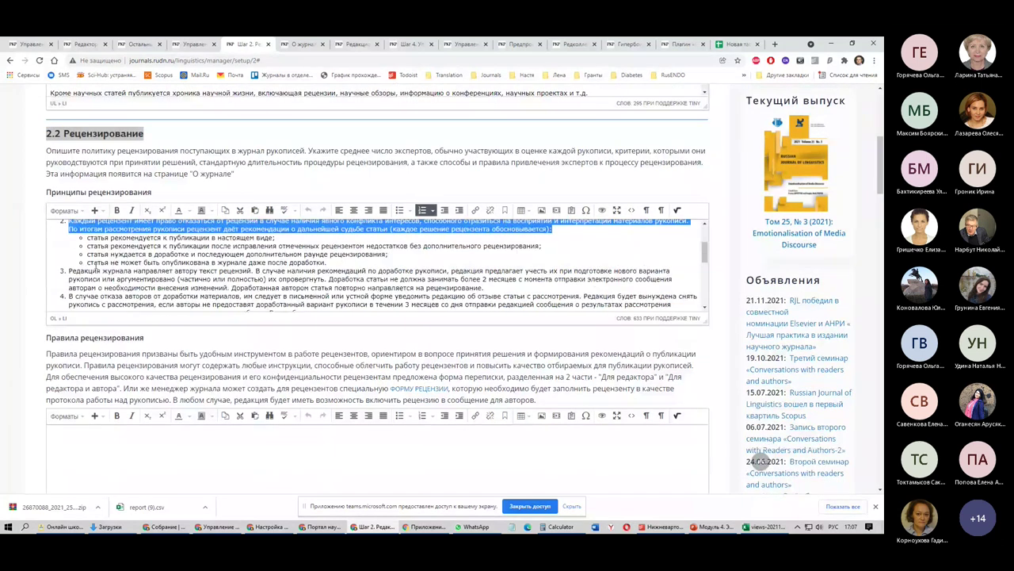
{"action": "scroll", "coordinate": [95, 270], "scroll_direction": "down", "scroll_amount": 5}
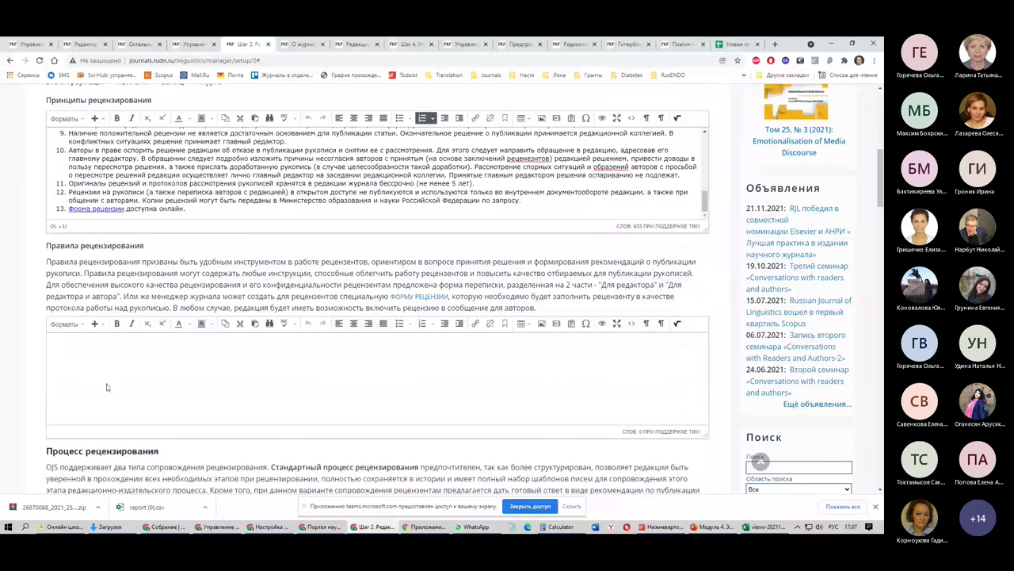
Look over the Правила рецензирования field and highlight the Процесс рецензирования heading
{"action": "scroll", "coordinate": [107, 387], "scroll_direction": "down", "scroll_amount": 1}
{"action": "left_click", "coordinate": [119, 285]}
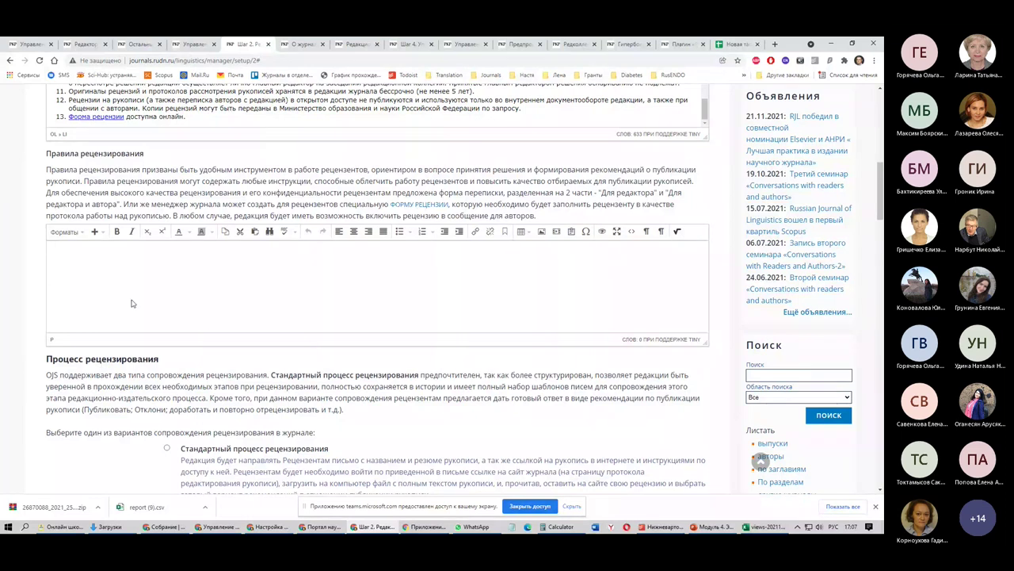
{"action": "scroll", "coordinate": [204, 261], "scroll_direction": "down", "scroll_amount": 1}
{"action": "scroll", "coordinate": [205, 261], "scroll_direction": "down", "scroll_amount": 1}
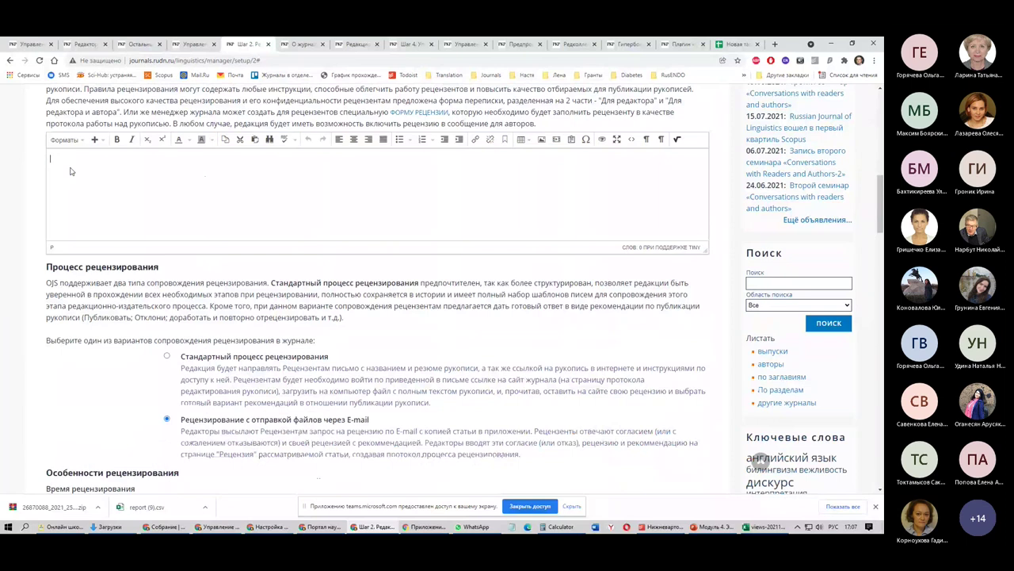
{"action": "scroll", "coordinate": [120, 301], "scroll_direction": "down", "scroll_amount": 1}
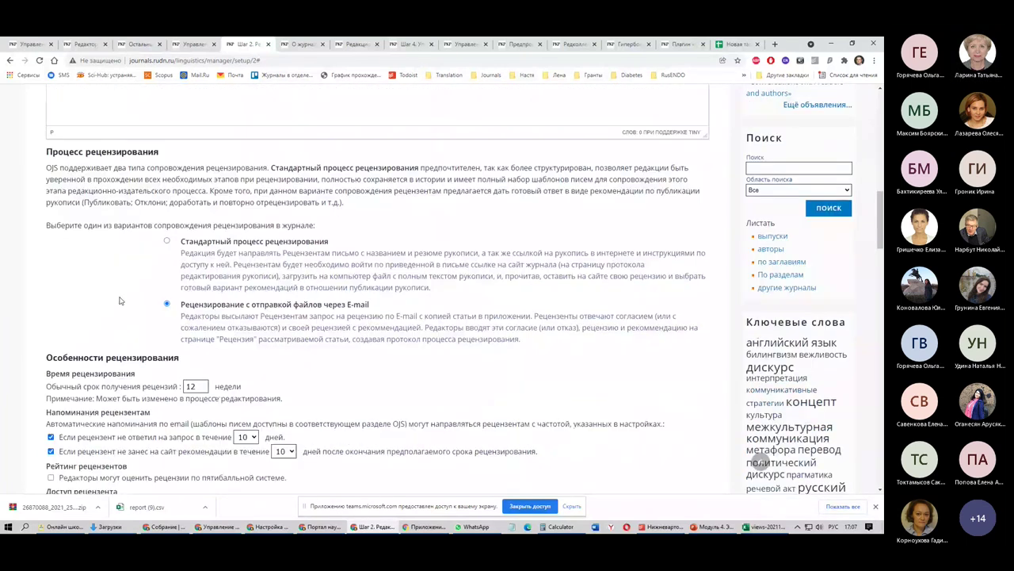
{"action": "scroll", "coordinate": [120, 300], "scroll_direction": "down", "scroll_amount": 1}
{"action": "left_click_drag", "start_coordinate": [49, 134], "coordinate": [160, 129]}
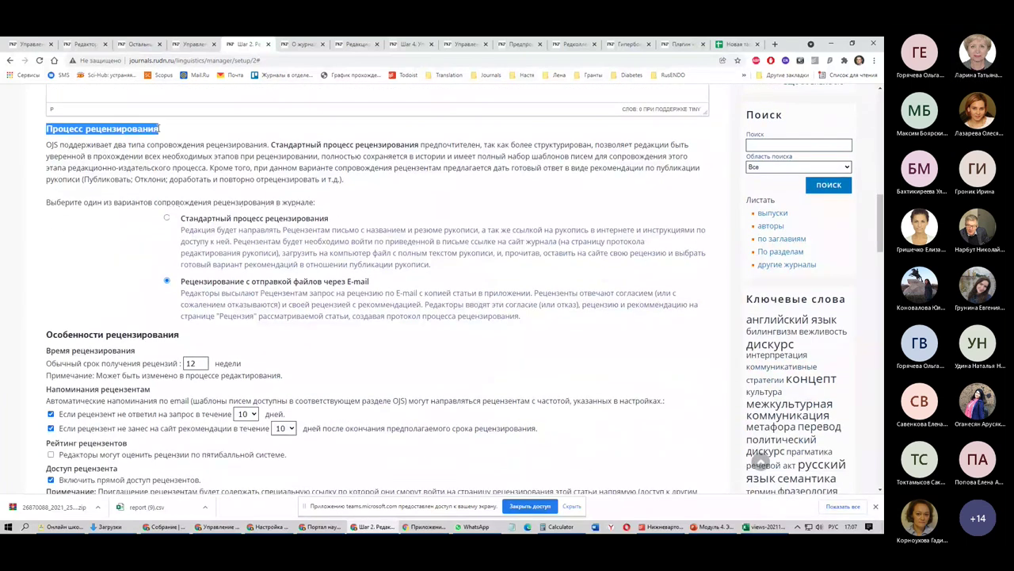
Compare the two review process variants, highlighting the start of Рецензирование с отправкой файлов через E-mail
{"action": "scroll", "coordinate": [55, 203], "scroll_direction": "down", "scroll_amount": 1}
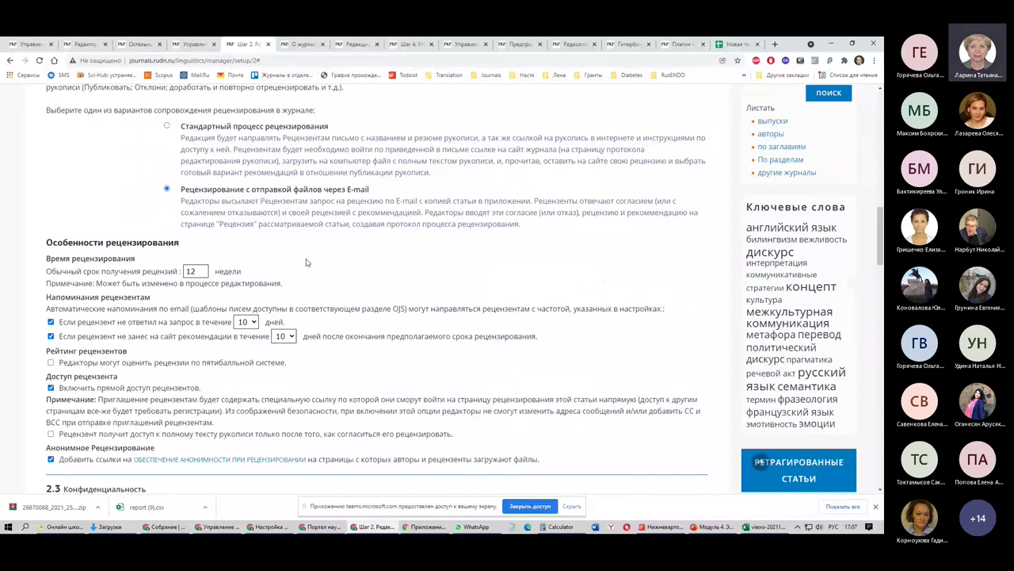
{"action": "scroll", "coordinate": [308, 262], "scroll_direction": "up", "scroll_amount": 1}
{"action": "double_click", "coordinate": [210, 237]}
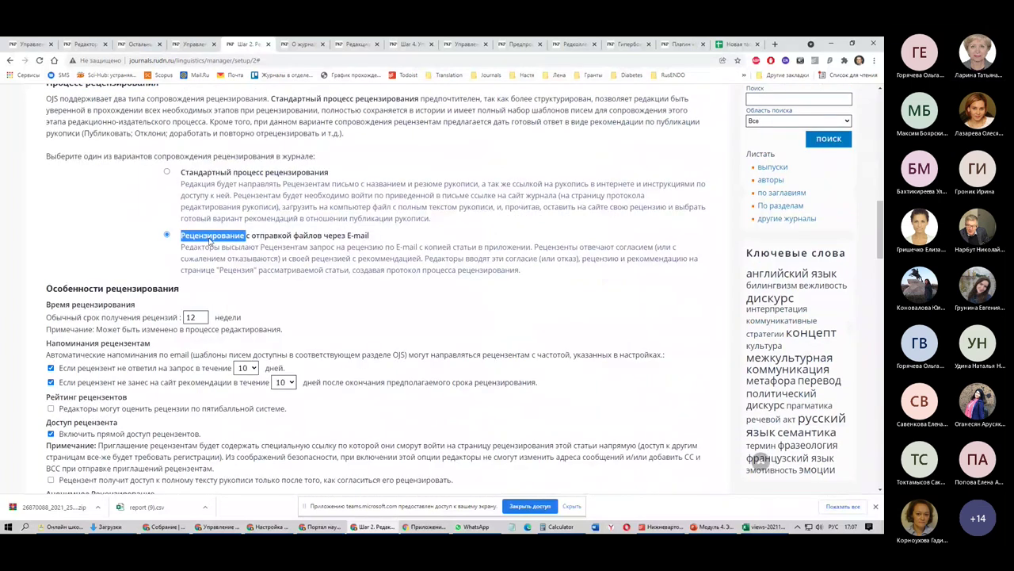
{"action": "left_click", "coordinate": [209, 239]}
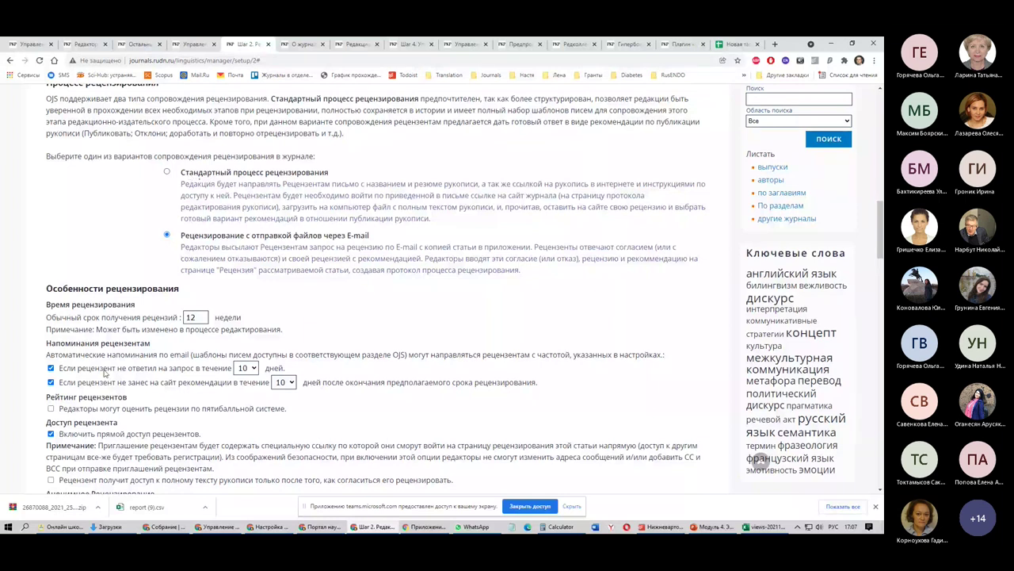
Review the Особенности рецензирования settings, highlighting the value in Обычный срок получения рецензий, and return to highlight the E-mail review variant
{"action": "scroll", "coordinate": [104, 372], "scroll_direction": "down", "scroll_amount": 2}
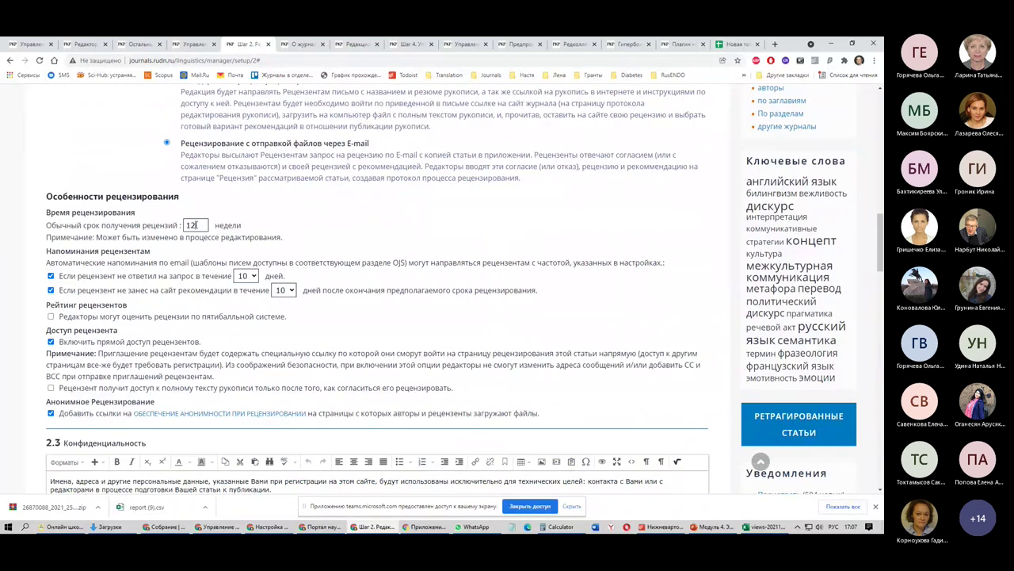
{"action": "double_click", "coordinate": [192, 225]}
{"action": "scroll", "coordinate": [192, 225], "scroll_direction": "down", "scroll_amount": 2}
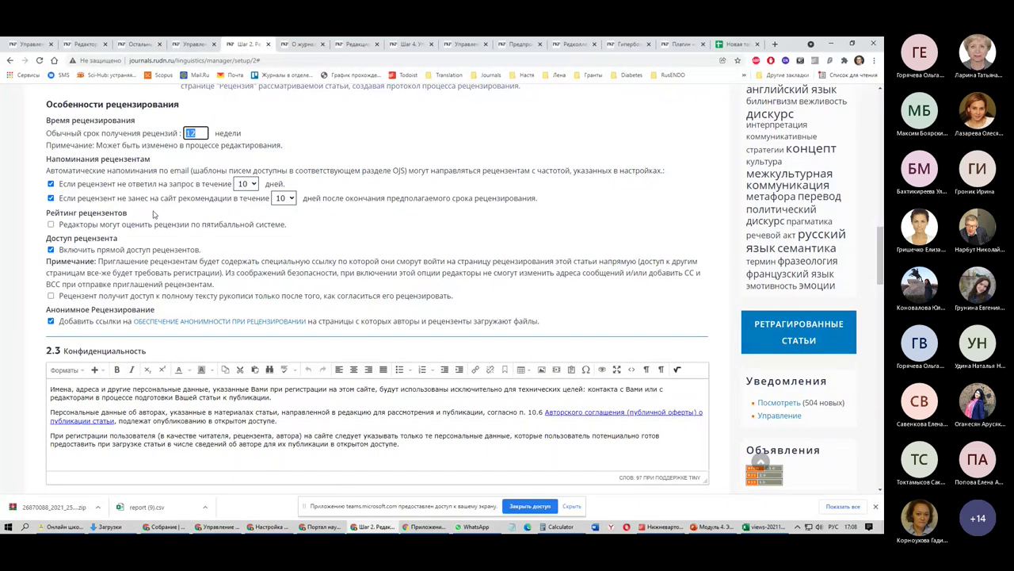
{"action": "scroll", "coordinate": [96, 264], "scroll_direction": "down", "scroll_amount": 1}
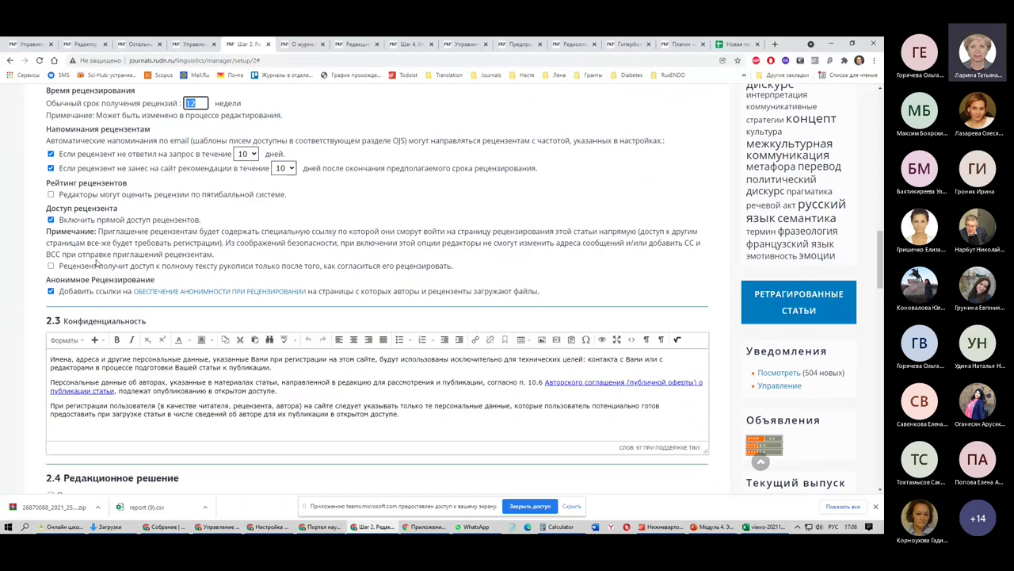
{"action": "scroll", "coordinate": [79, 238], "scroll_direction": "down", "scroll_amount": 1}
{"action": "scroll", "coordinate": [203, 156], "scroll_direction": "up", "scroll_amount": 3}
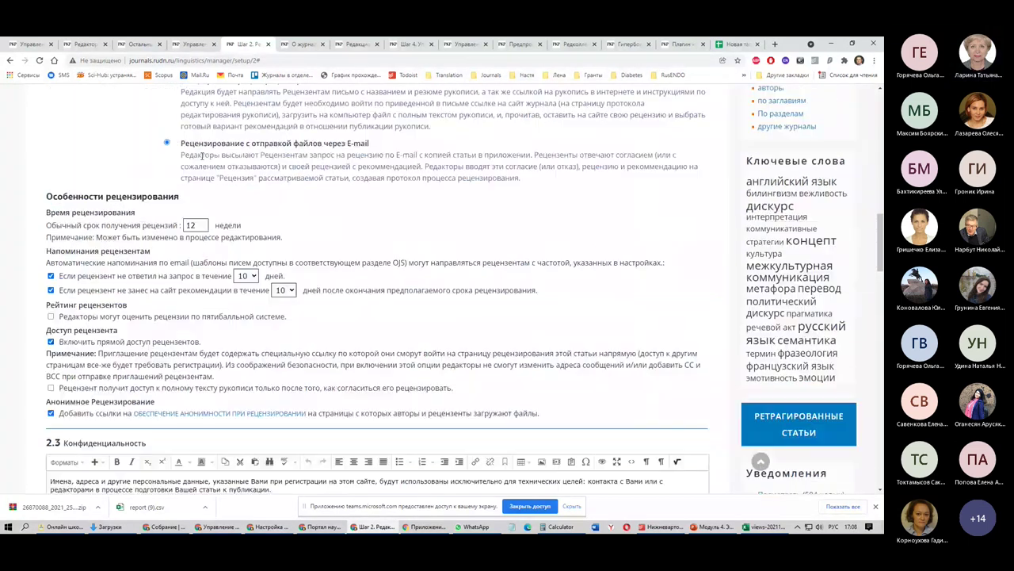
{"action": "left_click_drag", "start_coordinate": [184, 144], "coordinate": [290, 145]}
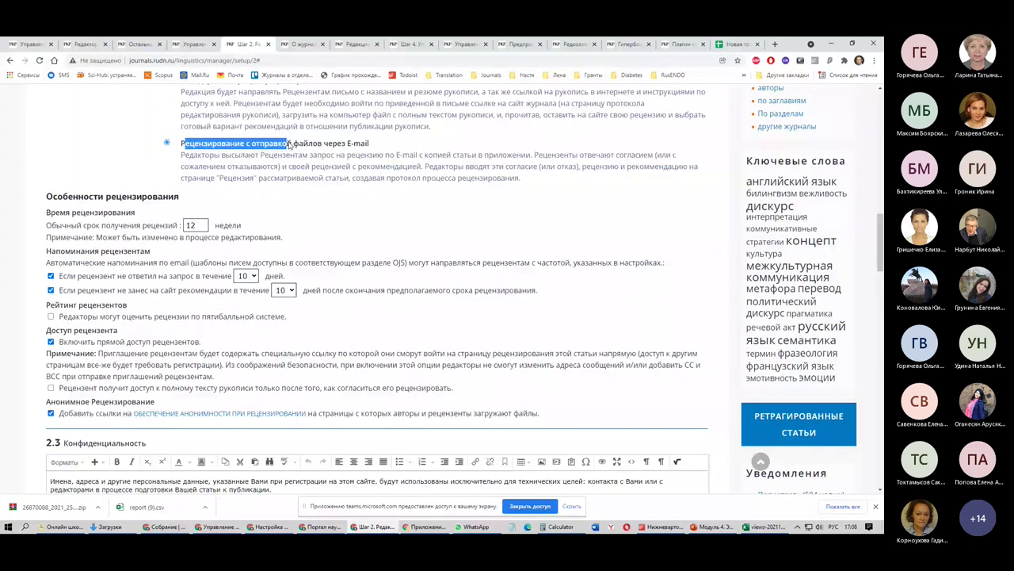
Highlight the heading Рецензирование с отправкой файлов через E-mail, clear the highlight, and dismiss the incoming message notifications
{"action": "triple_click", "coordinate": [220, 149]}
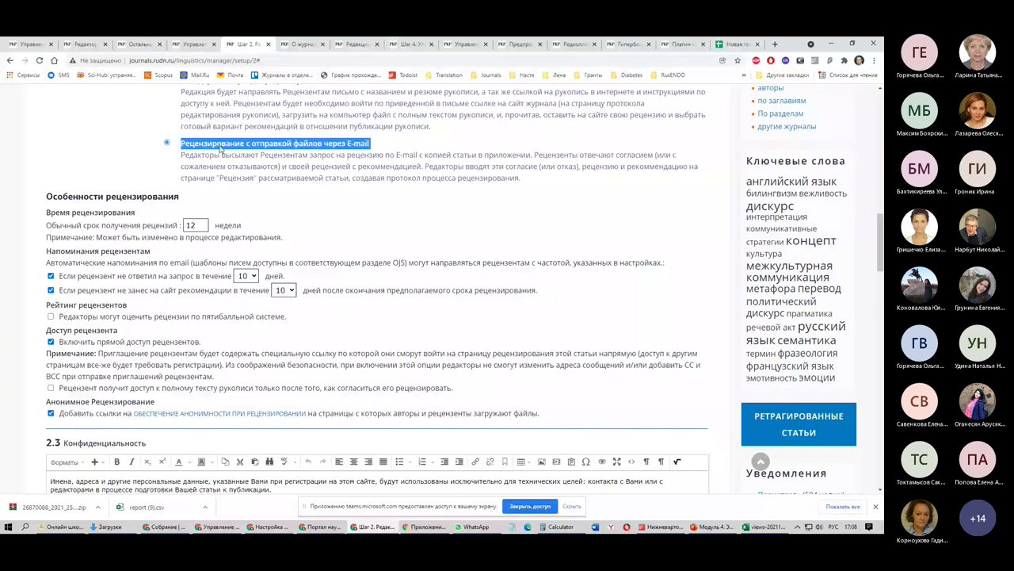
{"action": "left_click", "coordinate": [196, 333]}
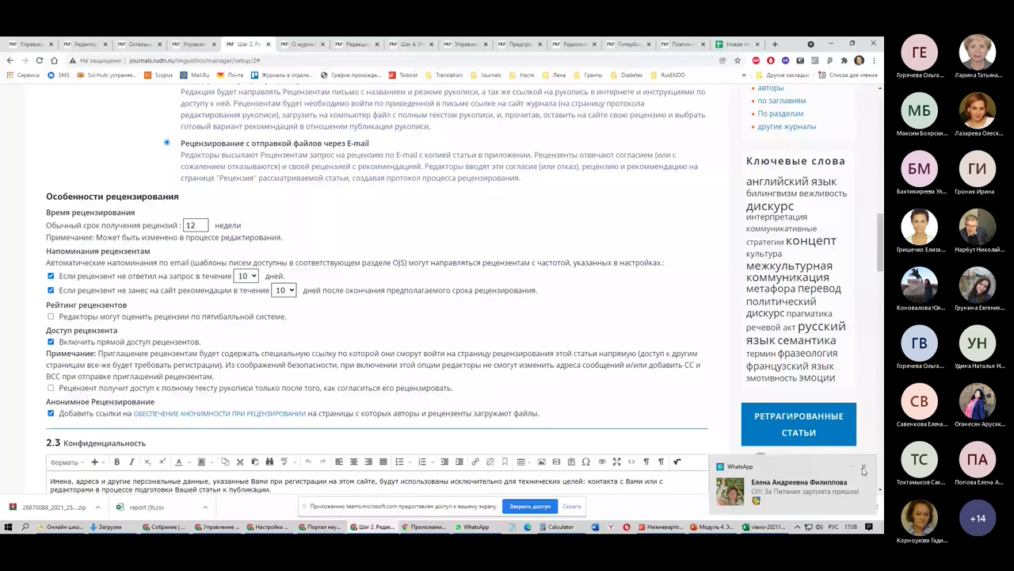
{"action": "left_click", "coordinate": [863, 470]}
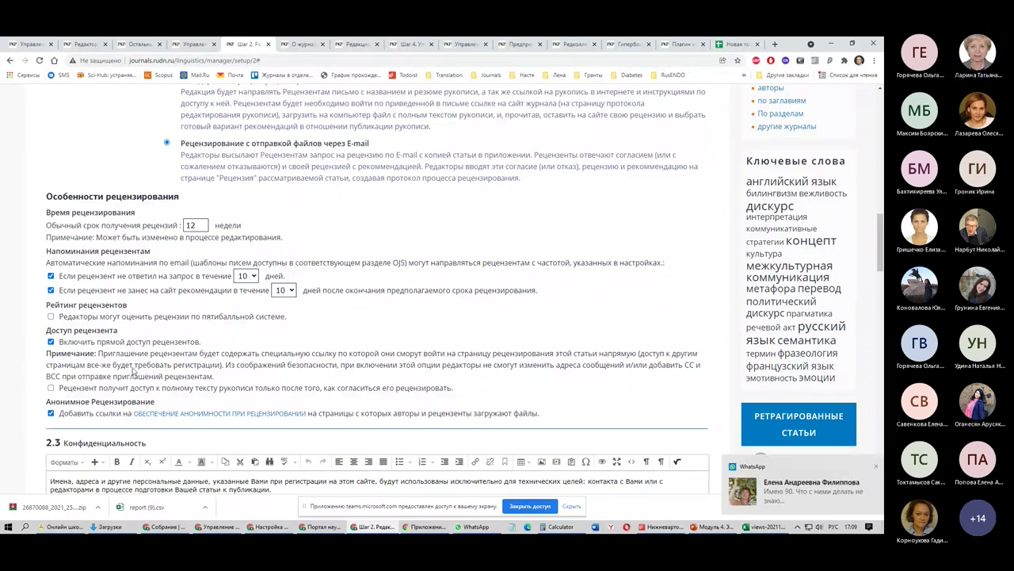
{"action": "left_click", "coordinate": [864, 466]}
Review the reviewer access and anonymity options, and highlight the last two paragraphs of the 2.3 Конфиденциальность text
{"action": "scroll", "coordinate": [62, 308], "scroll_direction": "down", "scroll_amount": 2}
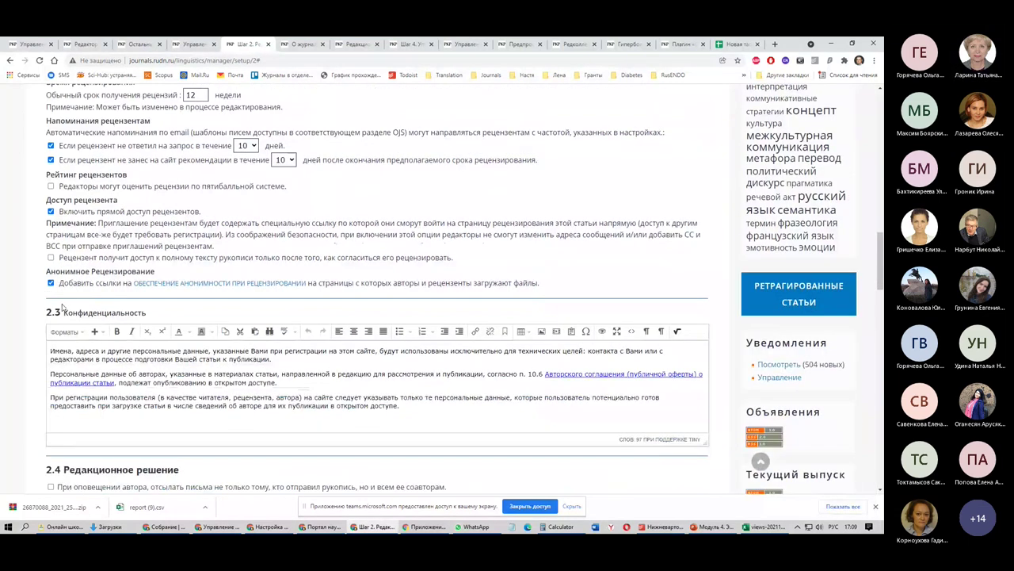
{"action": "scroll", "coordinate": [55, 231], "scroll_direction": "down", "scroll_amount": 1}
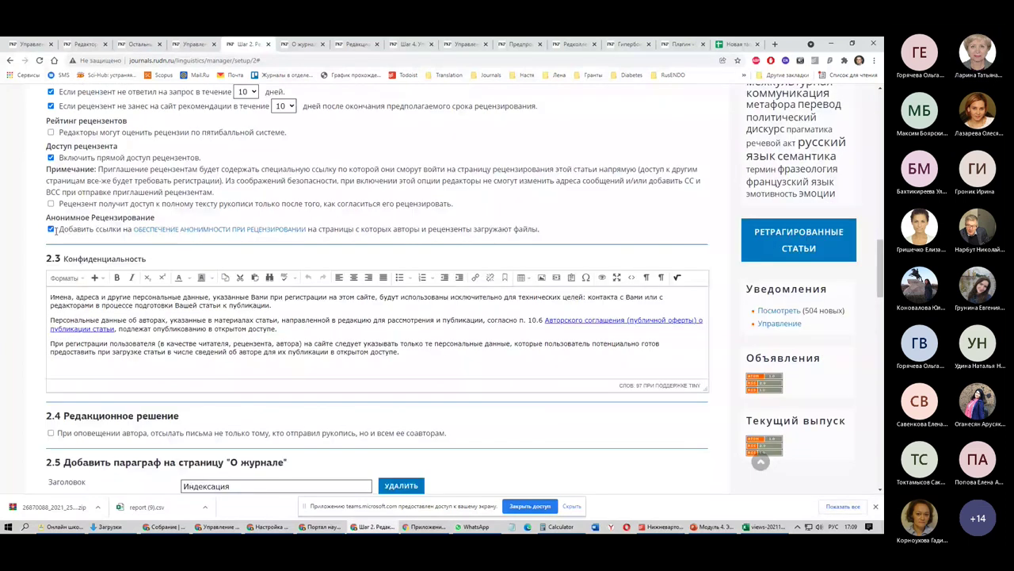
{"action": "scroll", "coordinate": [54, 230], "scroll_direction": "down", "scroll_amount": 2}
{"action": "left_click_drag", "start_coordinate": [400, 259], "coordinate": [74, 227]}
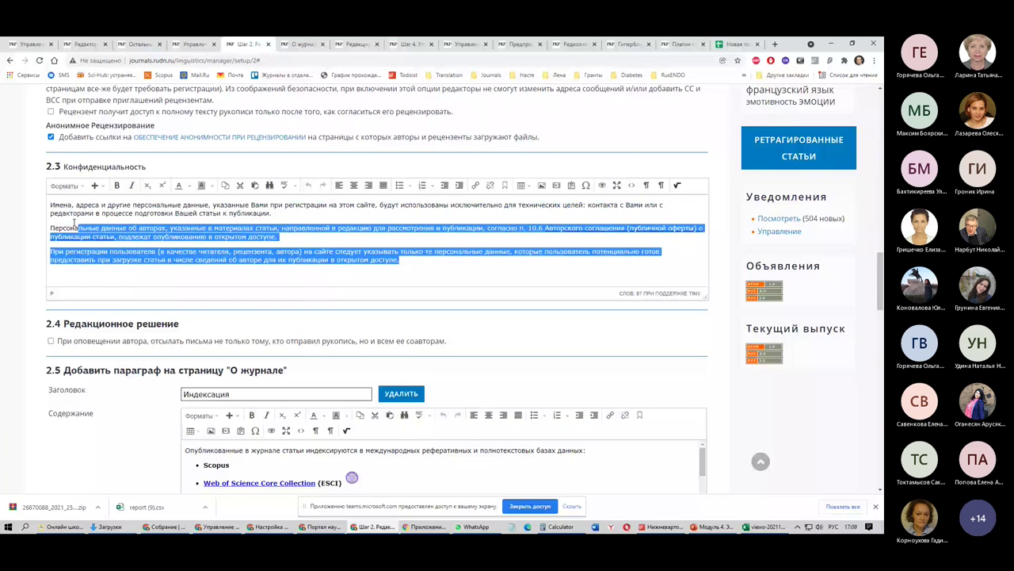
Locate the Конфиденциальность entry on the О журнале page, and return to setup step 2 to highlight the matching 2.3 text
{"action": "left_click", "coordinate": [287, 45]}
{"action": "scroll", "coordinate": [164, 386], "scroll_direction": "down", "scroll_amount": 2}
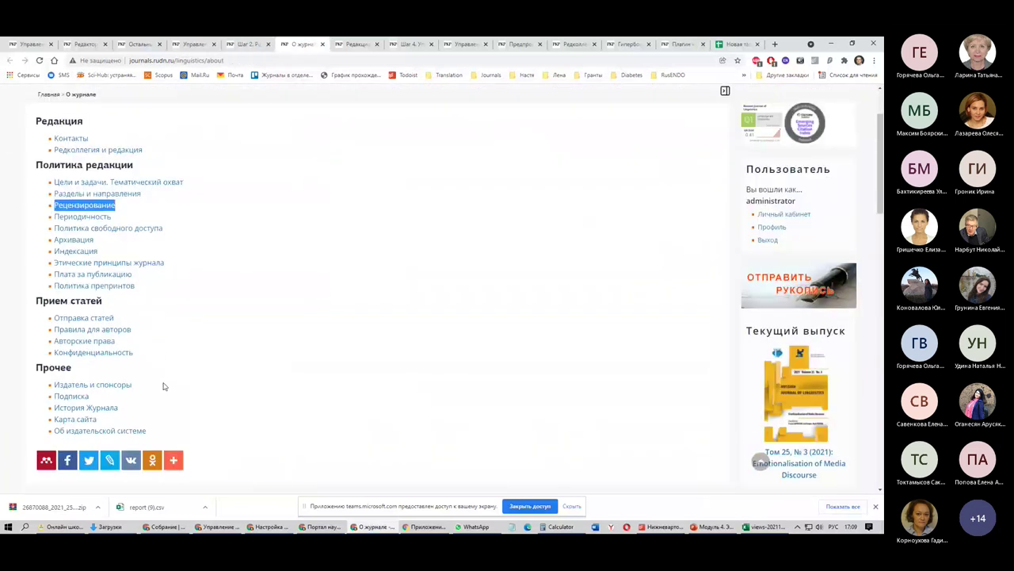
{"action": "left_click", "coordinate": [94, 351]}
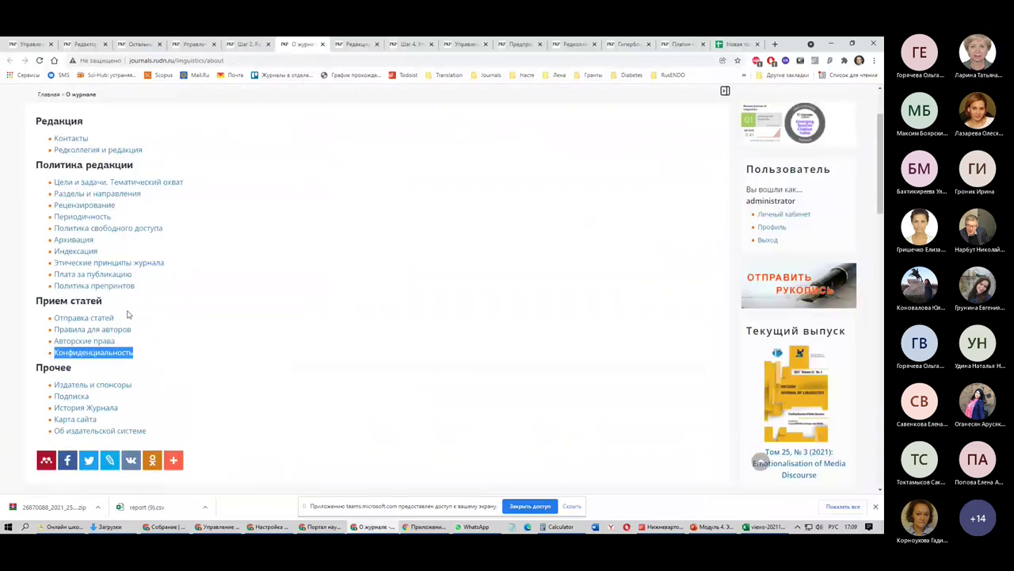
{"action": "left_click", "coordinate": [152, 356]}
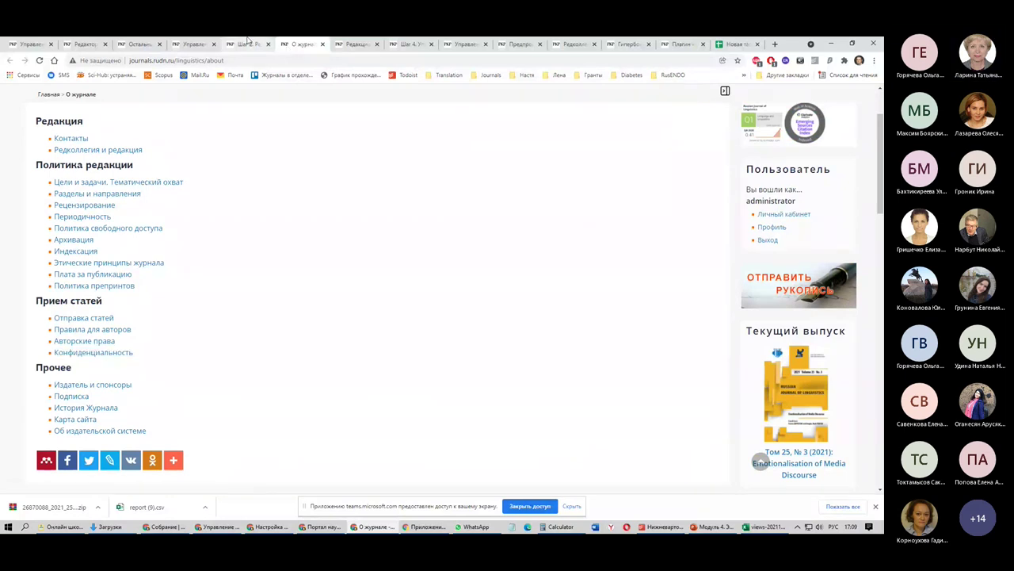
{"action": "left_click", "coordinate": [247, 43]}
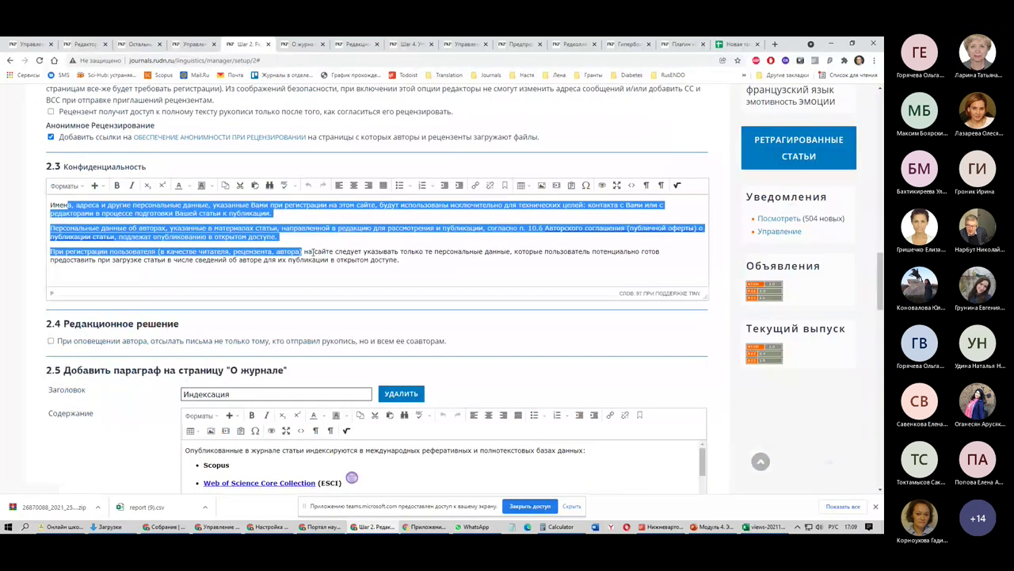
{"action": "left_click_drag", "start_coordinate": [313, 251], "coordinate": [127, 235]}
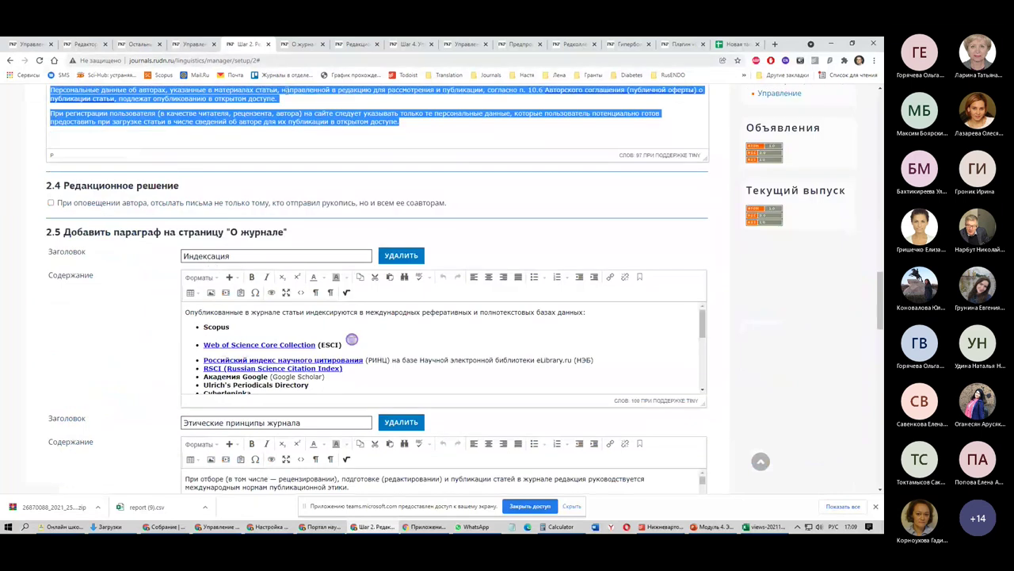
Go through the 2.5 paragraph titles one by one: Индексация, Этические принципы журнала, Плата за публикацию and Политика препринтов
{"action": "key", "text": "Tab"}
{"action": "key", "text": "Tab"}
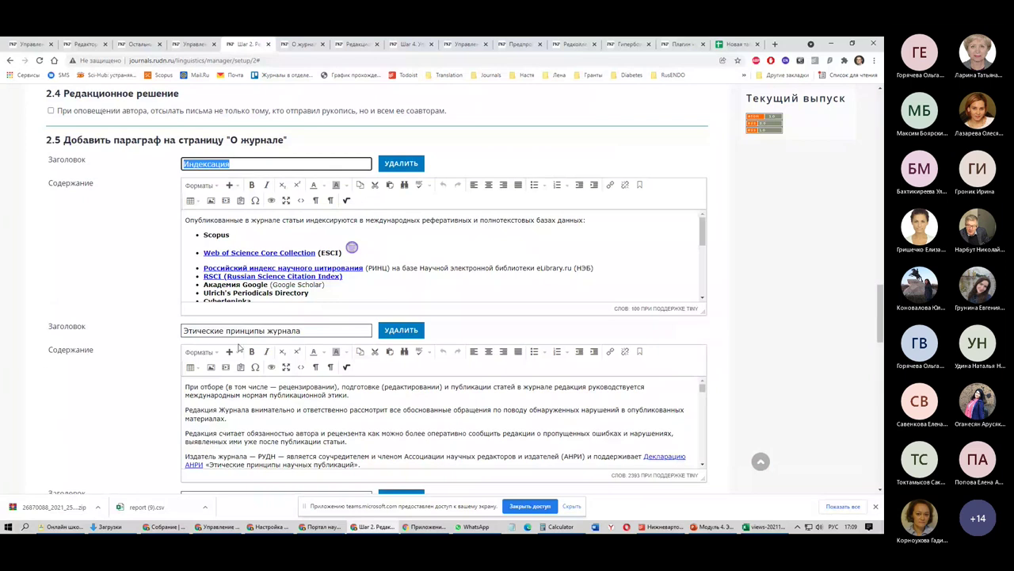
{"action": "key", "text": "Tab"}
{"action": "key", "text": "Tab"}
{"action": "key", "text": "Tab"}
{"action": "key", "text": "Tab"}
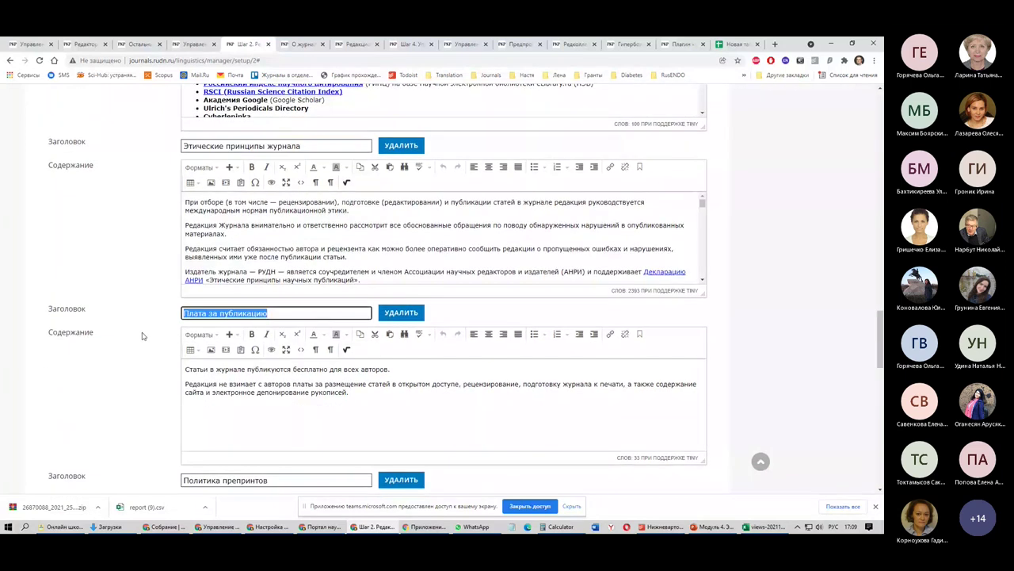
{"action": "scroll", "coordinate": [214, 317], "scroll_direction": "down", "scroll_amount": 2}
{"action": "key", "text": "Tab"}
{"action": "key", "text": "Tab"}
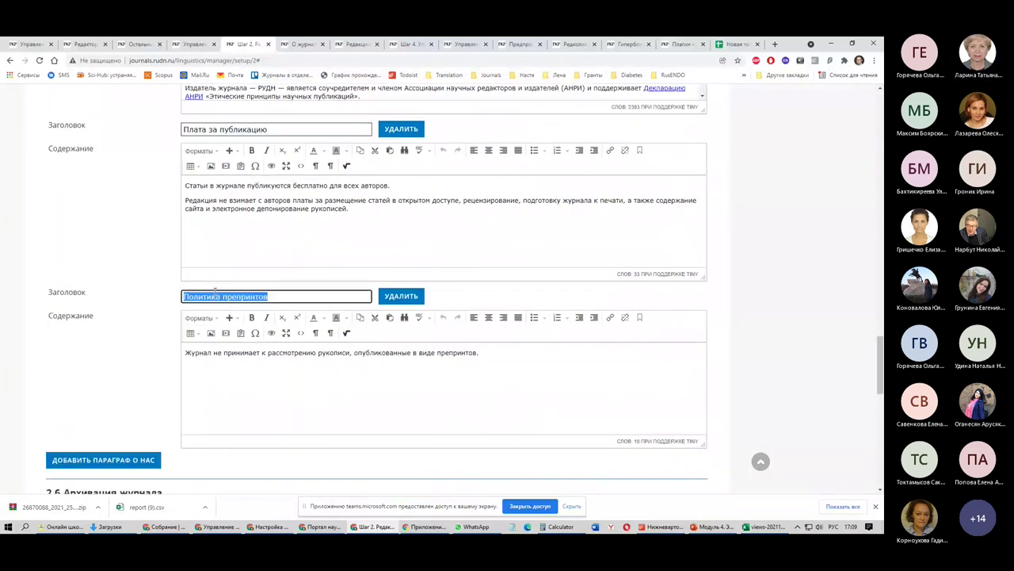
Highlight the entries Индексация through Политика препринтов on the О журнале page and compare them with the paragraphs in section 2.5
{"action": "left_click", "coordinate": [301, 44]}
{"action": "left_click_drag", "start_coordinate": [135, 286], "coordinate": [40, 255]}
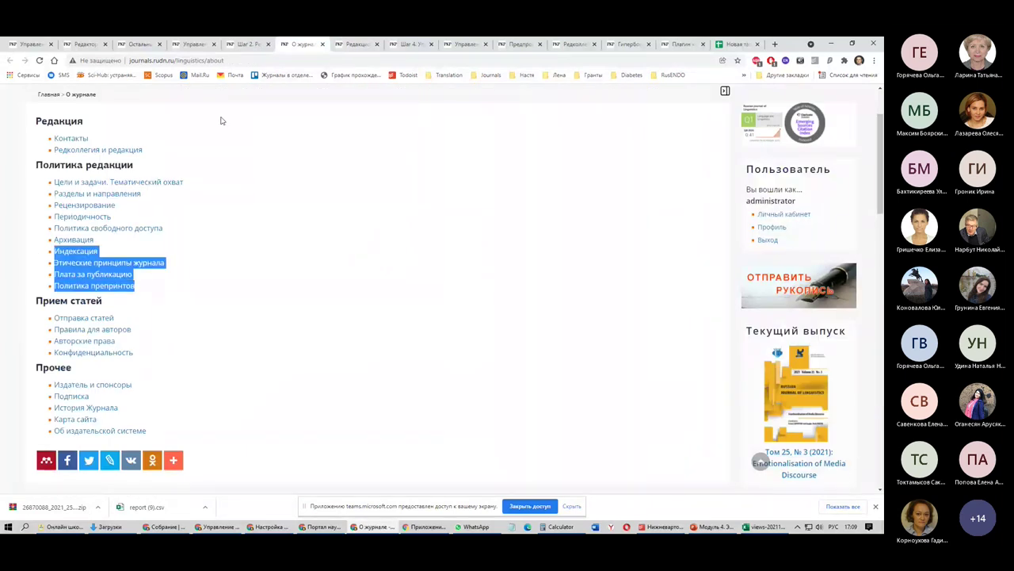
{"action": "left_click", "coordinate": [248, 43]}
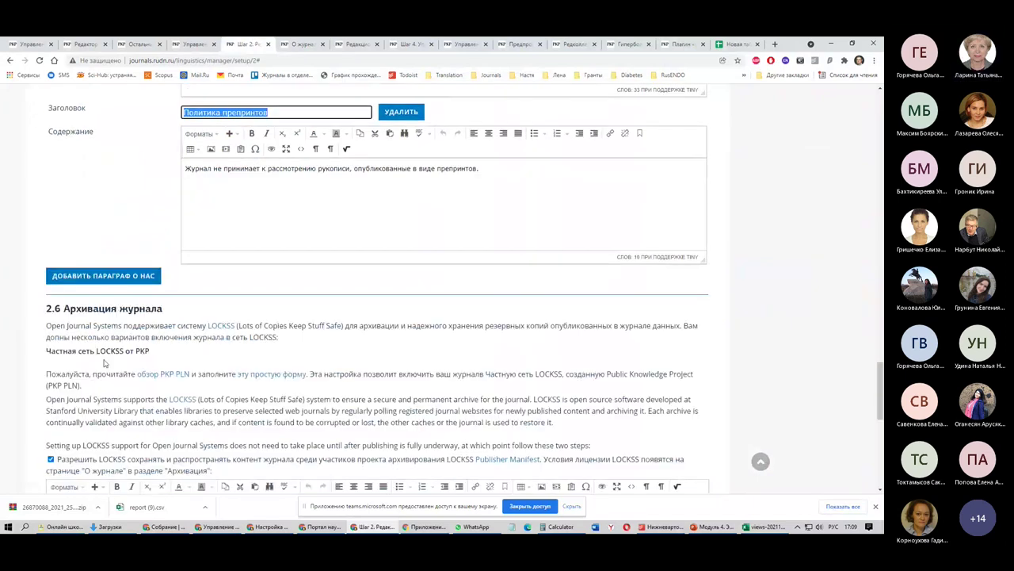
{"action": "left_click", "coordinate": [304, 44]}
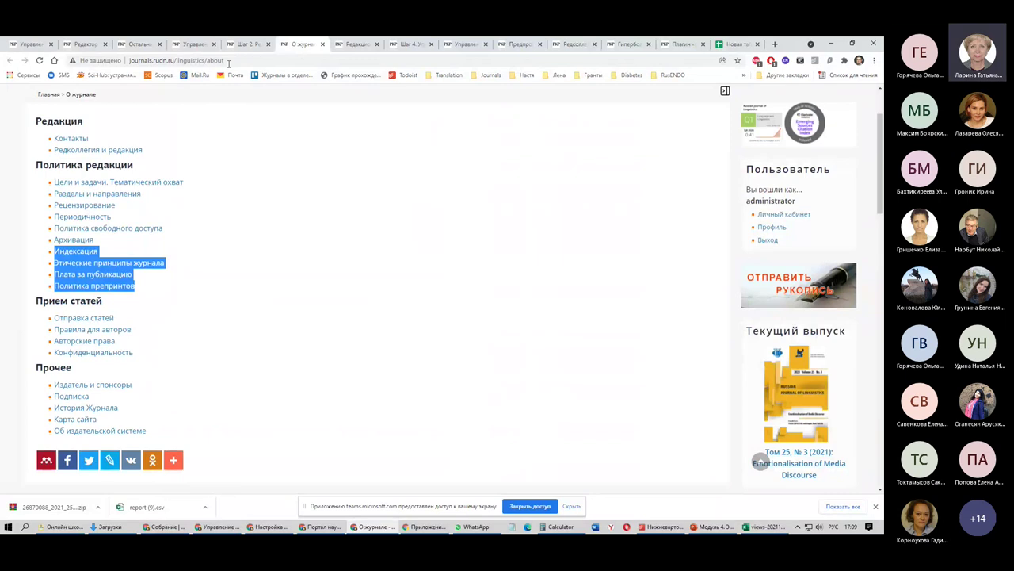
{"action": "key", "text": "ctrl+shift+Tab"}
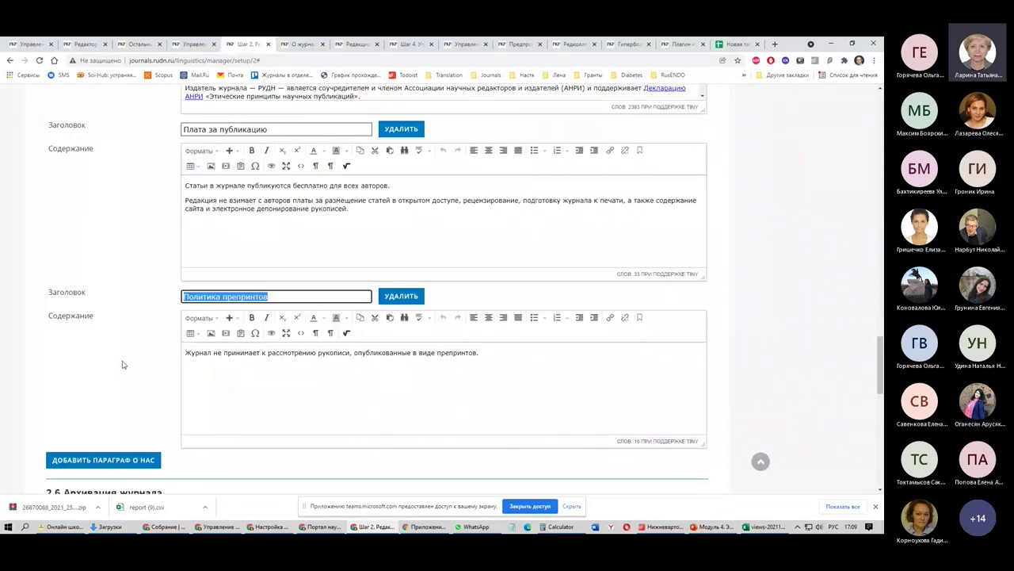
{"action": "scroll", "coordinate": [124, 365], "scroll_direction": "up", "scroll_amount": 1}
{"action": "scroll", "coordinate": [125, 362], "scroll_direction": "down", "scroll_amount": 1}
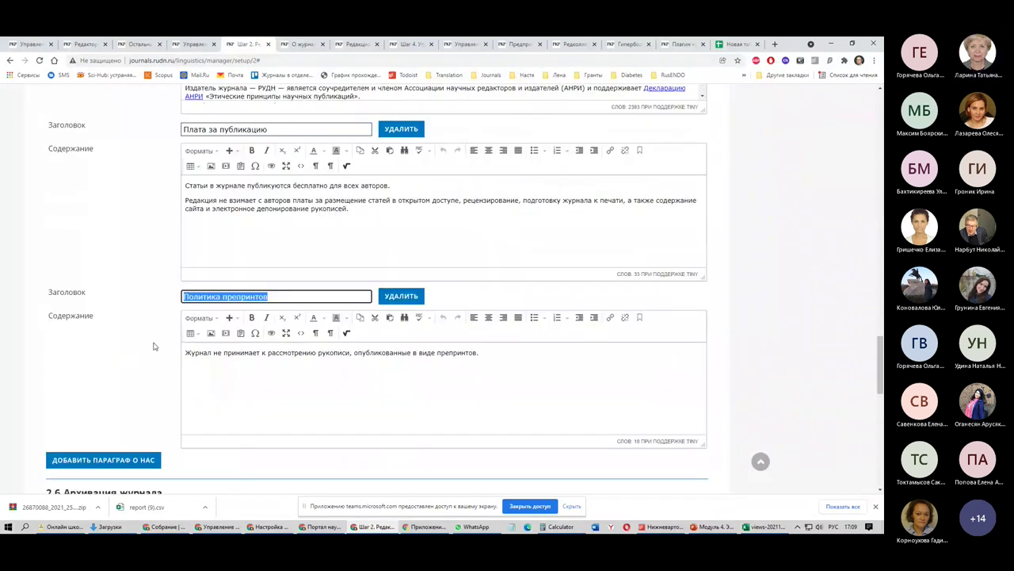
Read through section 2.6 Архивация журнала, highlighting the start of the Политика сохранения данных text
{"action": "scroll", "coordinate": [154, 346], "scroll_direction": "down", "scroll_amount": 1}
{"action": "scroll", "coordinate": [155, 346], "scroll_direction": "down", "scroll_amount": 3}
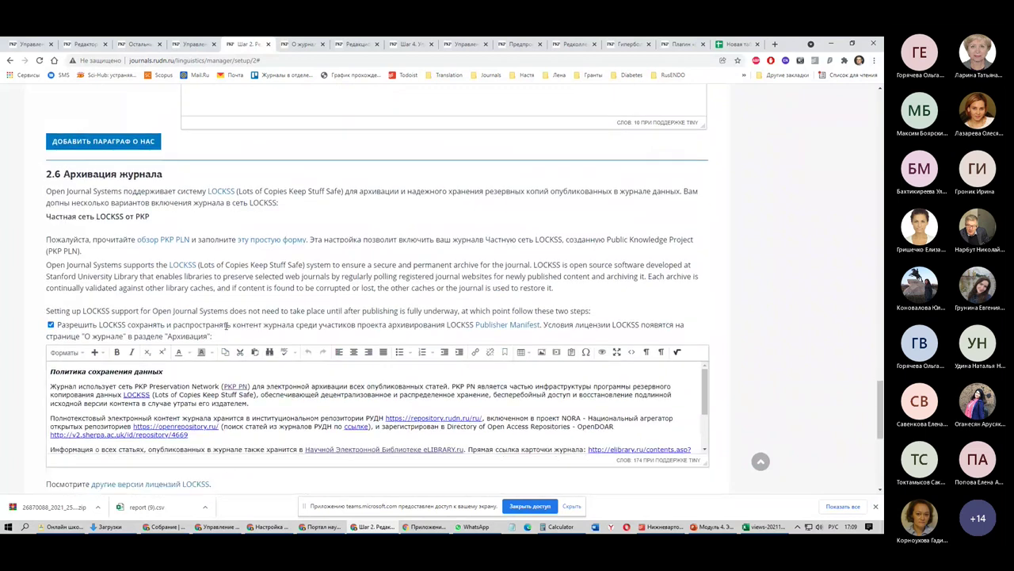
{"action": "scroll", "coordinate": [238, 329], "scroll_direction": "down", "scroll_amount": 2}
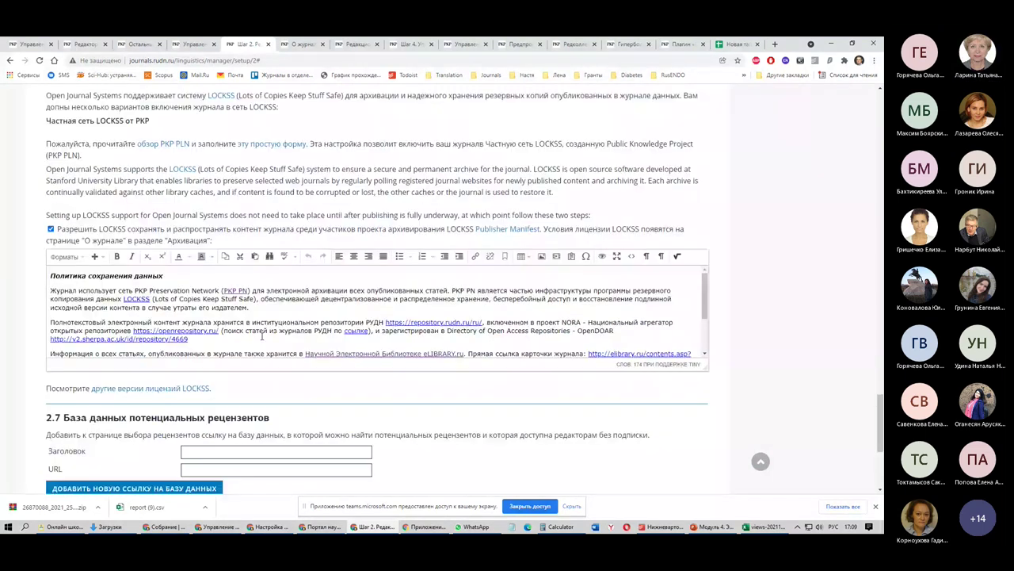
{"action": "scroll", "coordinate": [262, 336], "scroll_direction": "down", "scroll_amount": 2}
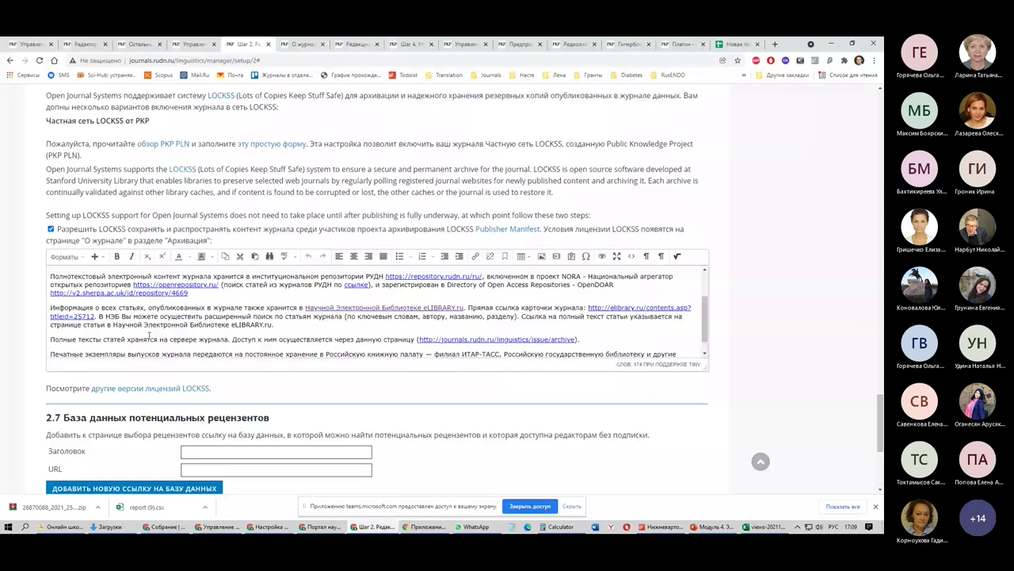
{"action": "scroll", "coordinate": [149, 337], "scroll_direction": "up", "scroll_amount": 2}
{"action": "left_click_drag", "start_coordinate": [69, 275], "coordinate": [127, 291]}
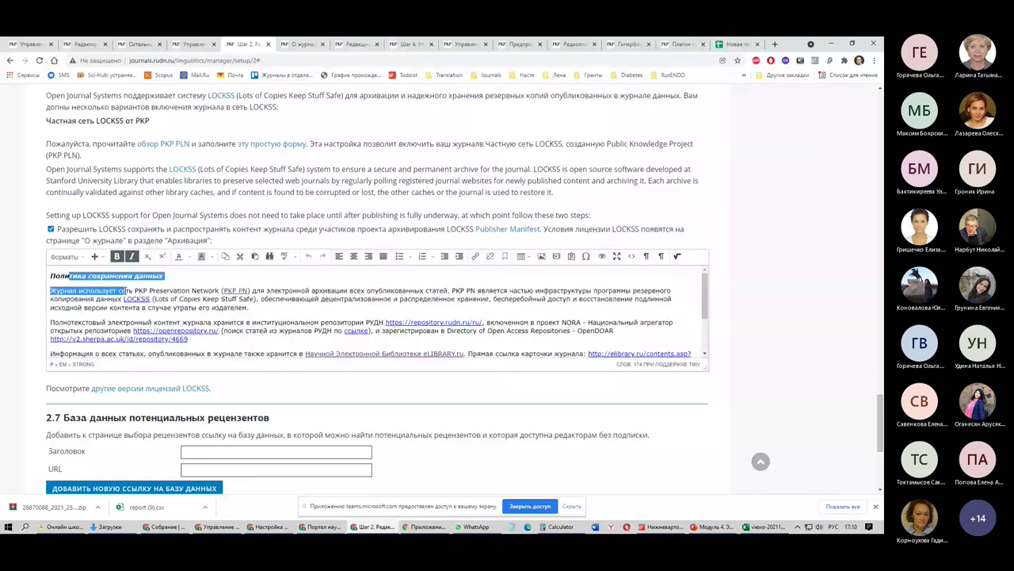
{"action": "scroll", "coordinate": [254, 323], "scroll_direction": "down", "scroll_amount": 3}
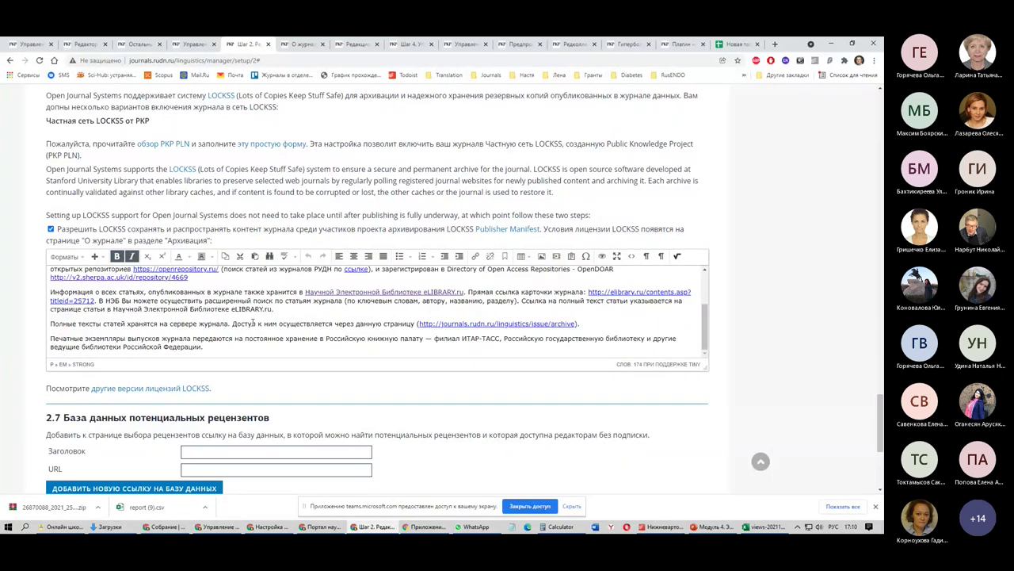
{"action": "scroll", "coordinate": [253, 324], "scroll_direction": "down", "scroll_amount": 1}
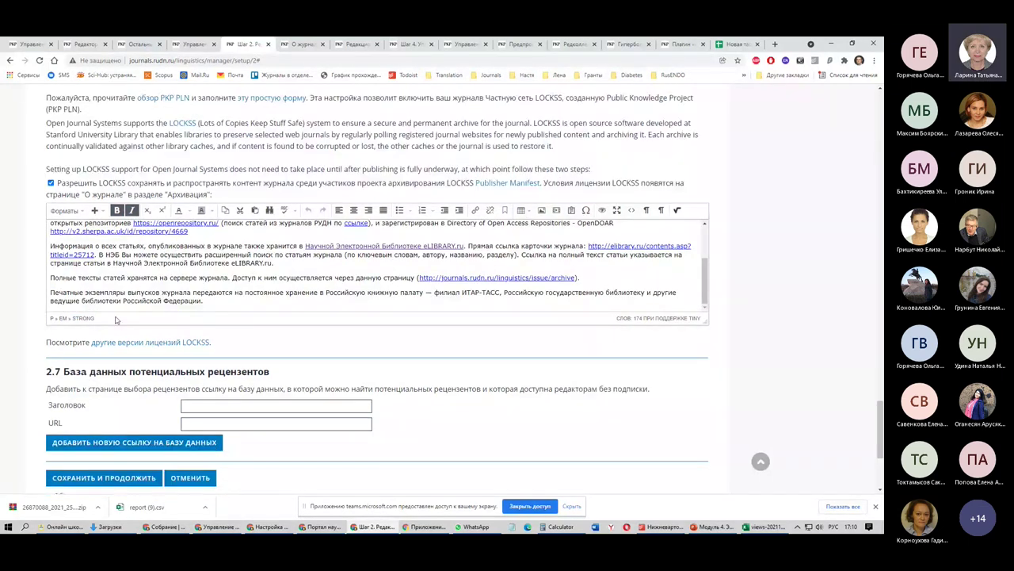
{"action": "scroll", "coordinate": [158, 301], "scroll_direction": "up", "scroll_amount": 1}
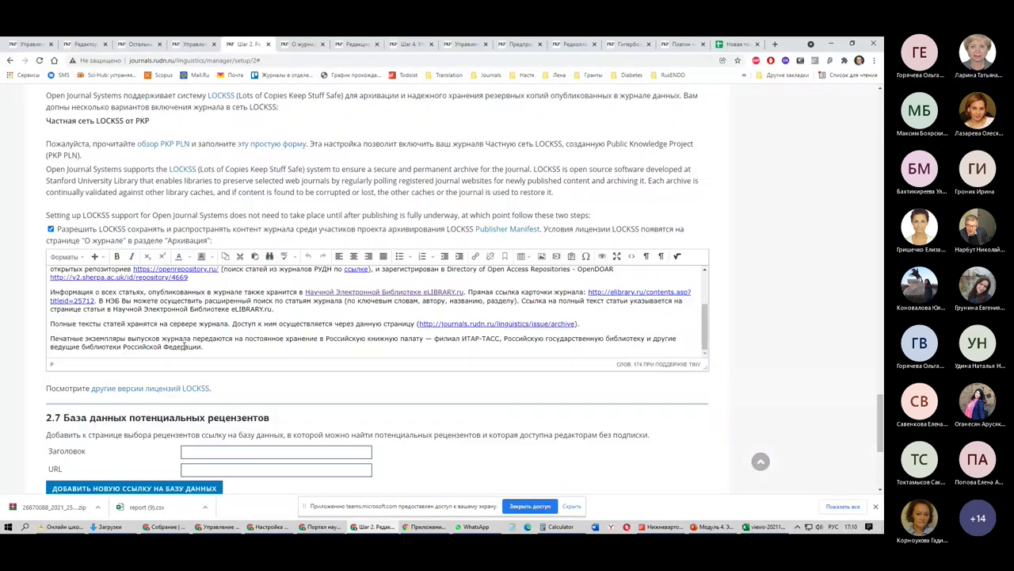
Highlight Архивация on the О журнале page, and back in setup highlight the 2.6 sentence about full texts stored on the journal's server
{"action": "key", "text": "ctrl+Tab"}
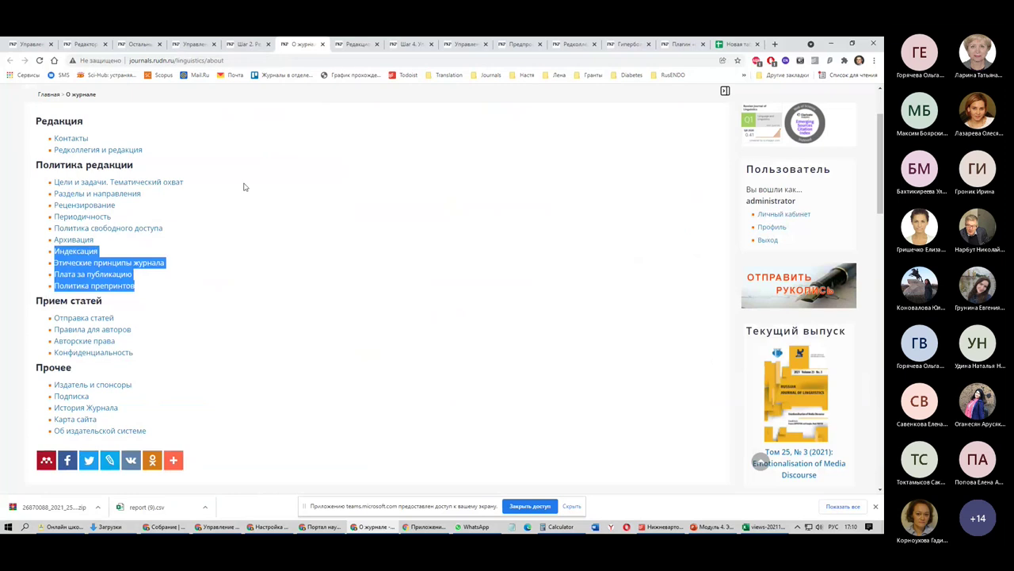
{"action": "double_click", "coordinate": [127, 240]}
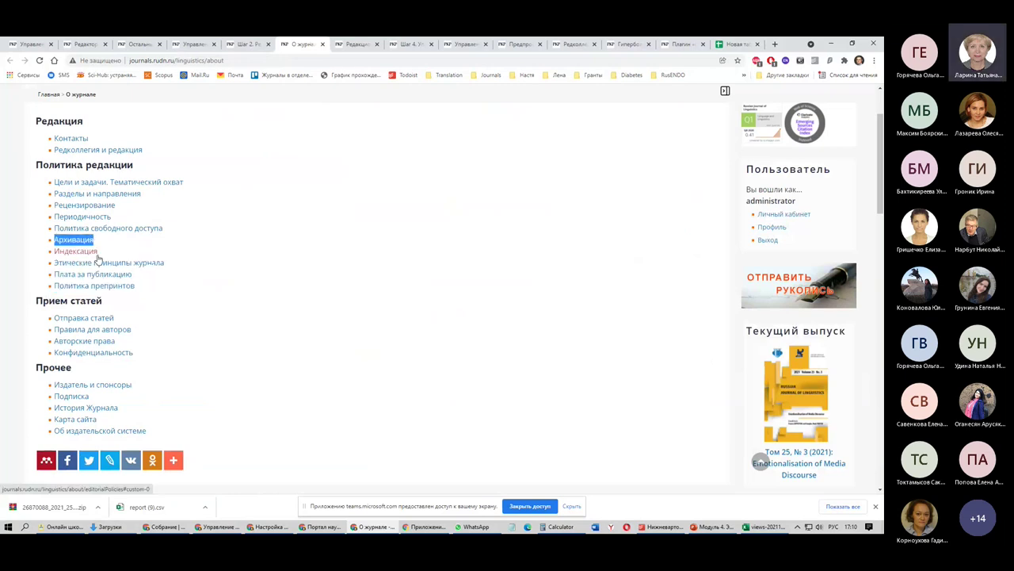
{"action": "key", "text": "ctrl+shift+Tab"}
{"action": "triple_click", "coordinate": [256, 324]}
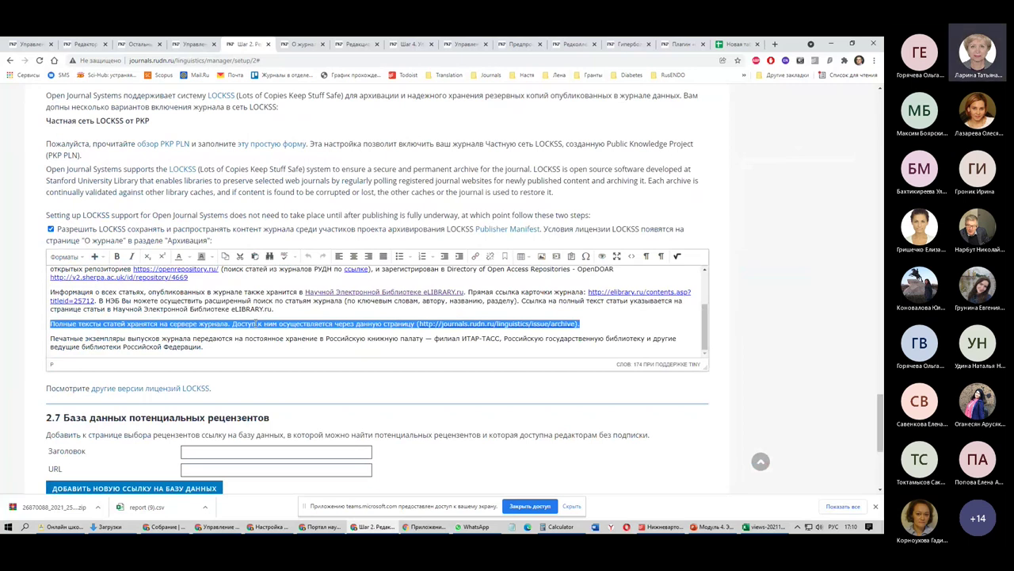
{"action": "scroll", "coordinate": [107, 393], "scroll_direction": "down", "scroll_amount": 3}
{"action": "scroll", "coordinate": [113, 437], "scroll_direction": "up", "scroll_amount": 3}
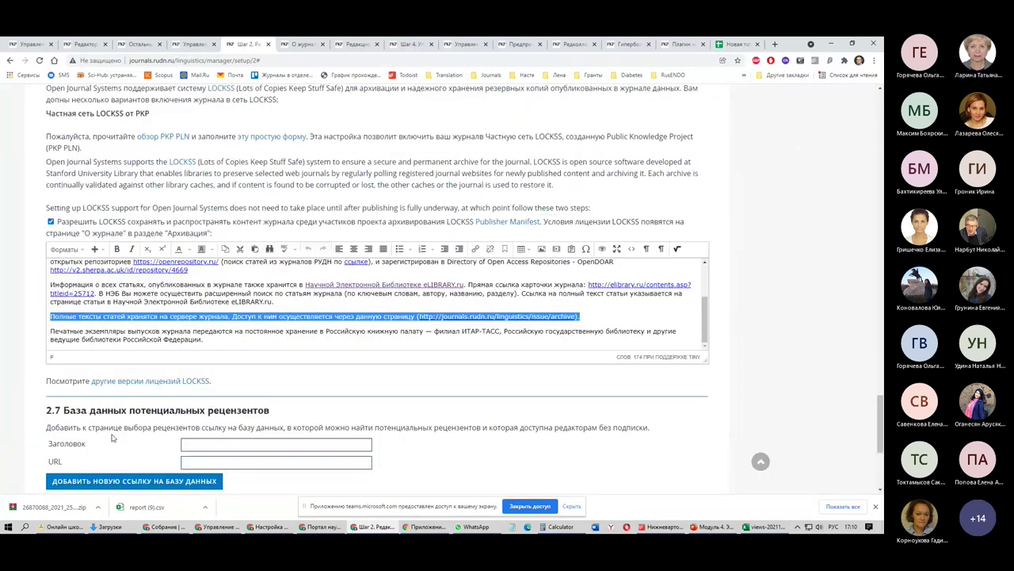
Open setup step 3, Прием статей, and look over the 3.1 manuscript submission requirements and the Упрощённая подача рукописи option
{"action": "scroll", "coordinate": [163, 279], "scroll_direction": "up", "scroll_amount": 10}
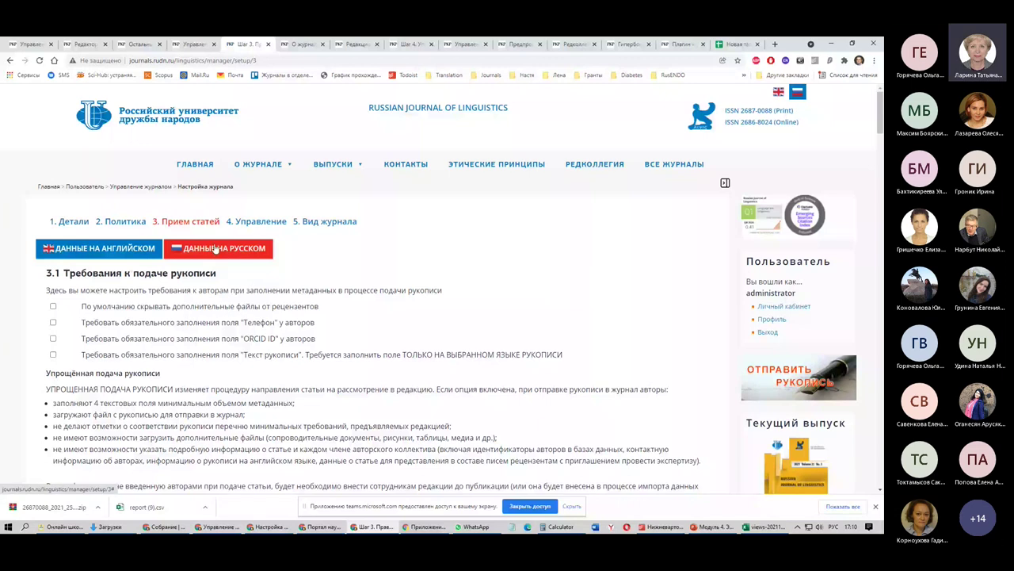
{"action": "scroll", "coordinate": [182, 280], "scroll_direction": "down", "scroll_amount": 1}
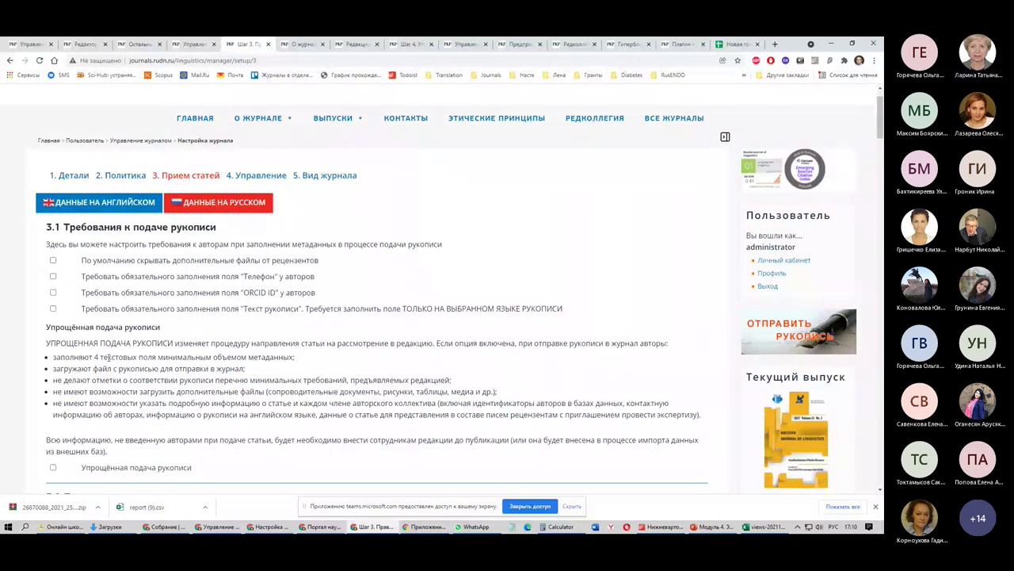
{"action": "scroll", "coordinate": [109, 358], "scroll_direction": "down", "scroll_amount": 4}
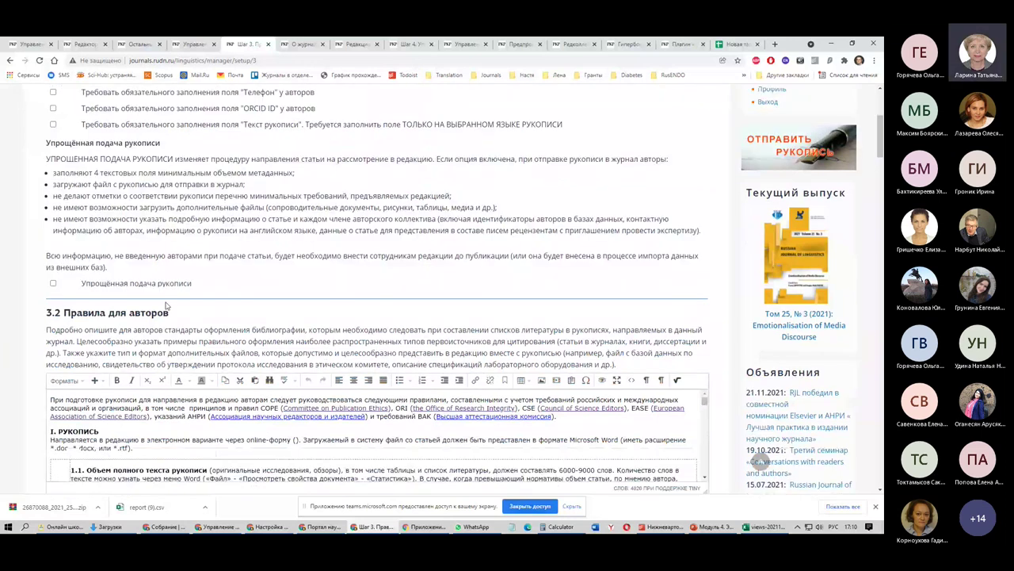
{"action": "scroll", "coordinate": [53, 264], "scroll_direction": "up", "scroll_amount": 3}
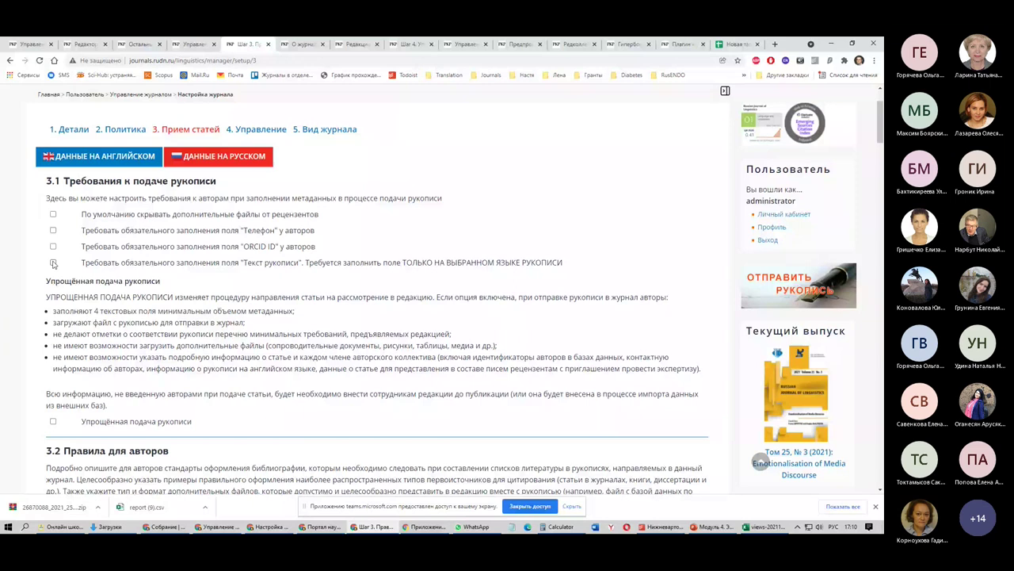
In section 3.1, try the mandatory ORCID ID option and enable По умолчанию скрывать дополнительные файлы от рецензентов
{"action": "left_click", "coordinate": [53, 246]}
{"action": "left_click", "coordinate": [53, 247]}
{"action": "left_click", "coordinate": [53, 248]}
{"action": "left_click", "coordinate": [54, 247]}
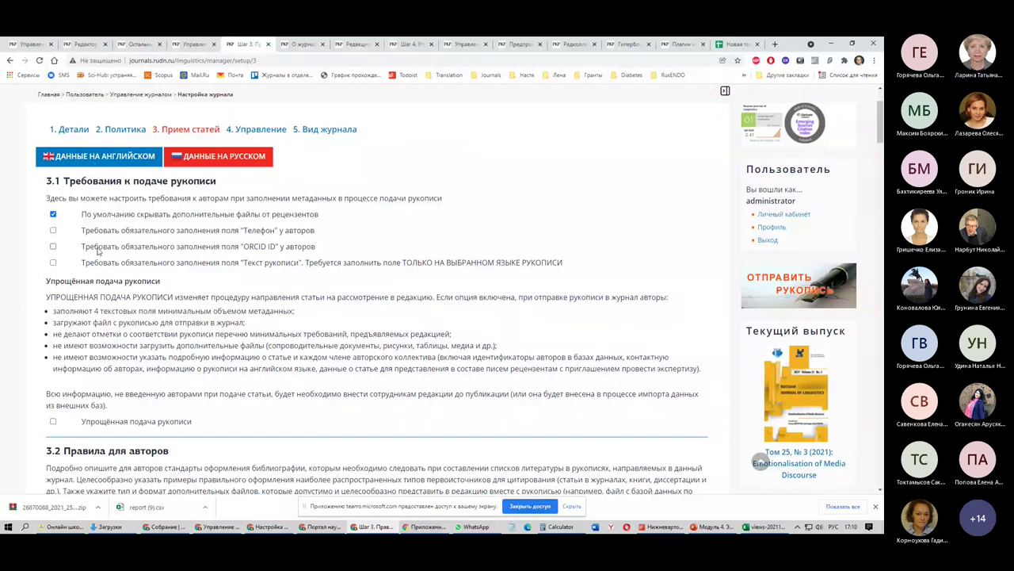
Switch the mandatory ORCID ID requirement for authors on and back off in section 3.1
{"action": "left_click", "coordinate": [53, 247]}
{"action": "left_click", "coordinate": [53, 247]}
{"action": "scroll", "coordinate": [187, 280], "scroll_direction": "down", "scroll_amount": 1}
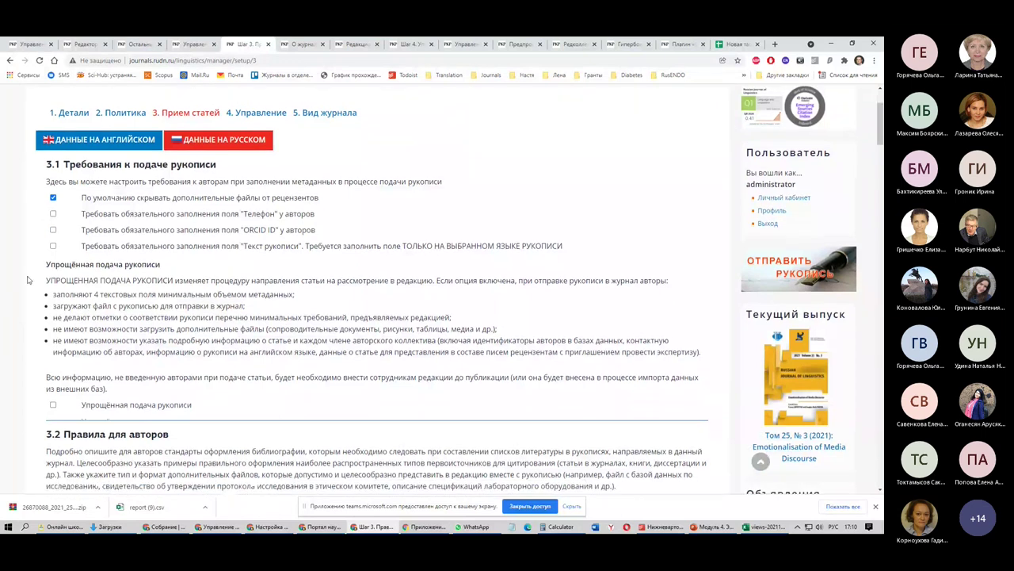
Read through the author guidelines text in section 3.2 Правила для авторов, down to the reference list rules
{"action": "scroll", "coordinate": [28, 280], "scroll_direction": "down", "scroll_amount": 4}
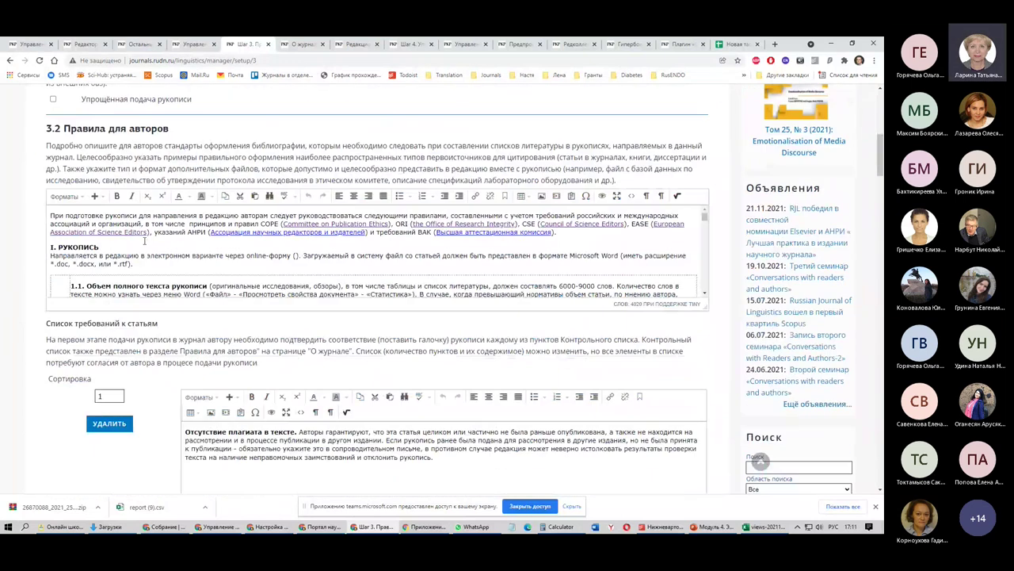
{"action": "left_click_drag", "start_coordinate": [145, 224], "coordinate": [151, 255]}
{"action": "scroll", "coordinate": [193, 265], "scroll_direction": "down", "scroll_amount": 5}
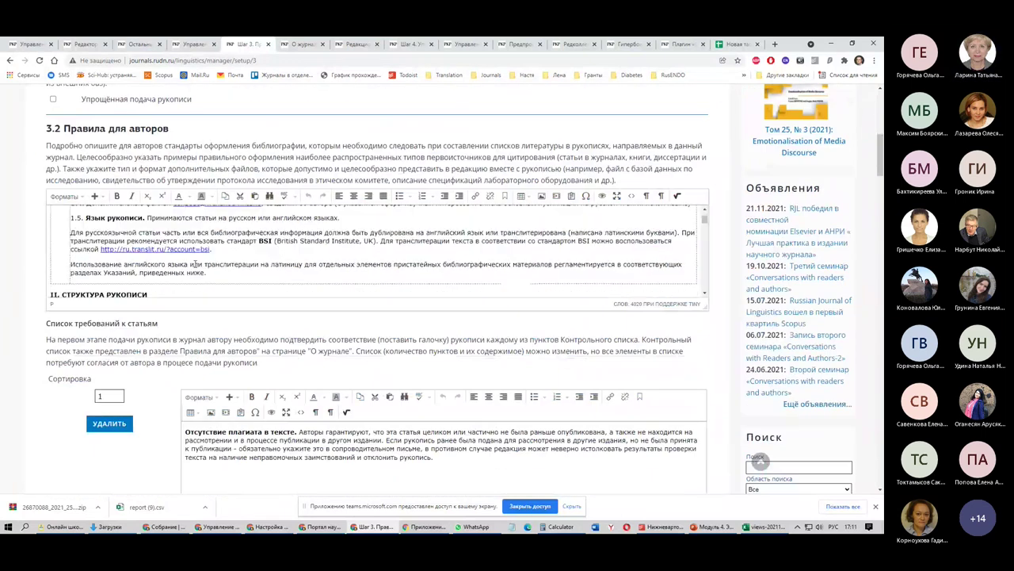
{"action": "scroll", "coordinate": [193, 265], "scroll_direction": "down", "scroll_amount": 5}
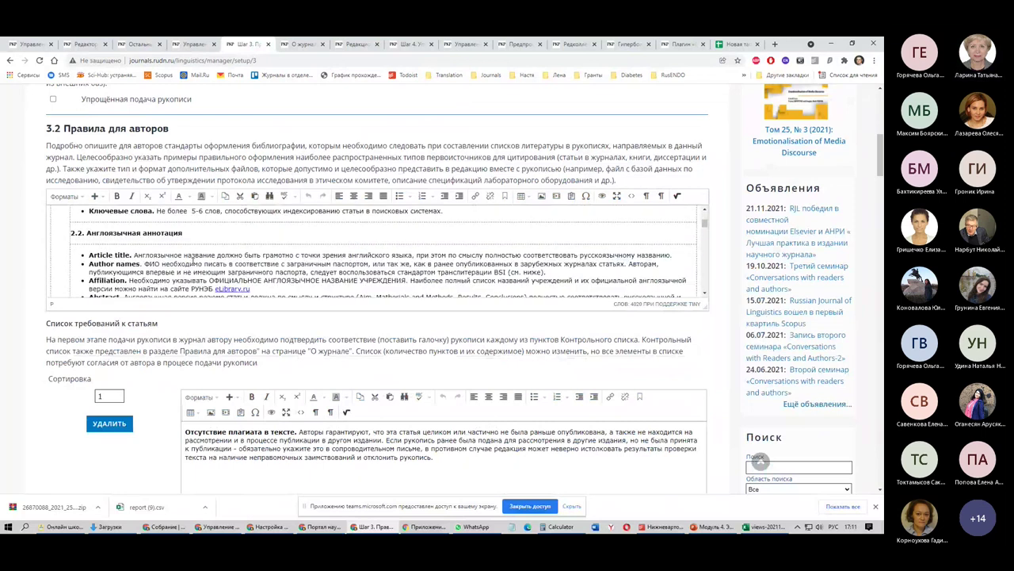
{"action": "scroll", "coordinate": [192, 264], "scroll_direction": "down", "scroll_amount": 5}
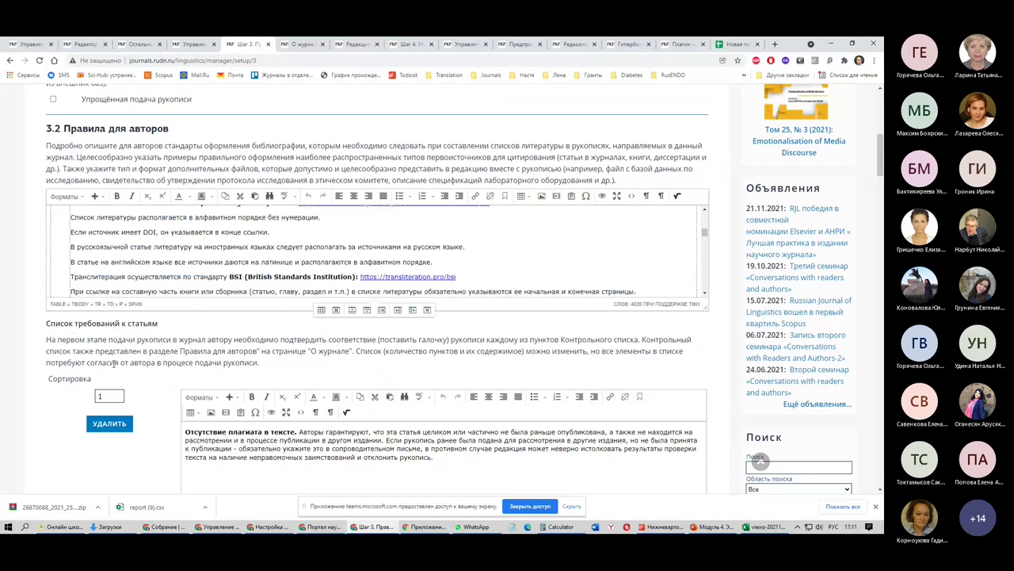
Look over the Список требований к статьям checklist items and the option for adding a preparation element
{"action": "scroll", "coordinate": [114, 363], "scroll_direction": "down", "scroll_amount": 3}
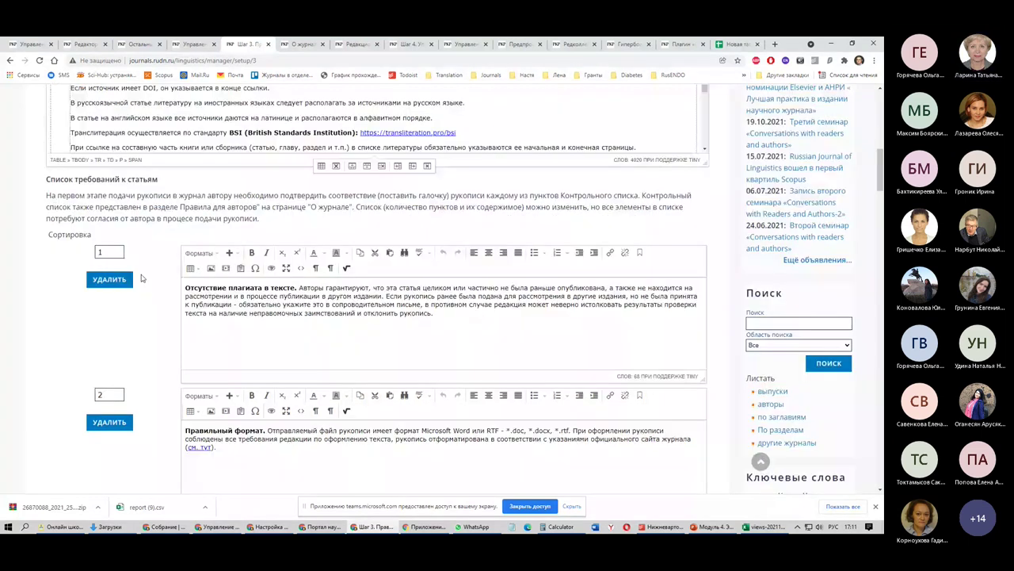
{"action": "scroll", "coordinate": [115, 408], "scroll_direction": "down", "scroll_amount": 3}
{"action": "scroll", "coordinate": [115, 408], "scroll_direction": "down", "scroll_amount": 1}
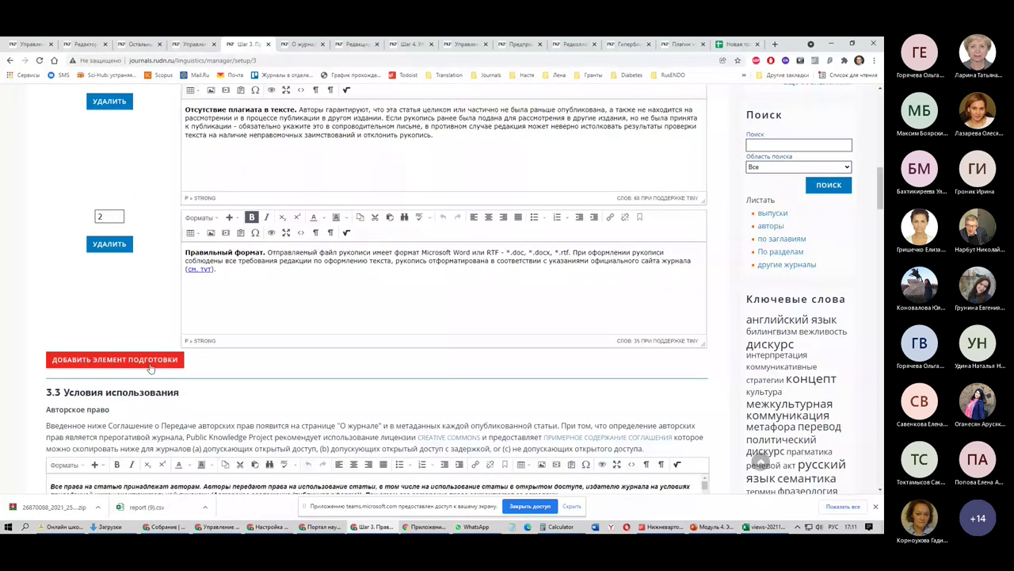
Open the manuscript submission form in a new tab and tick the Отсутствие плагиата в тексте and Правильный формат requirements
{"action": "scroll", "coordinate": [759, 223], "scroll_direction": "up", "scroll_amount": 5}
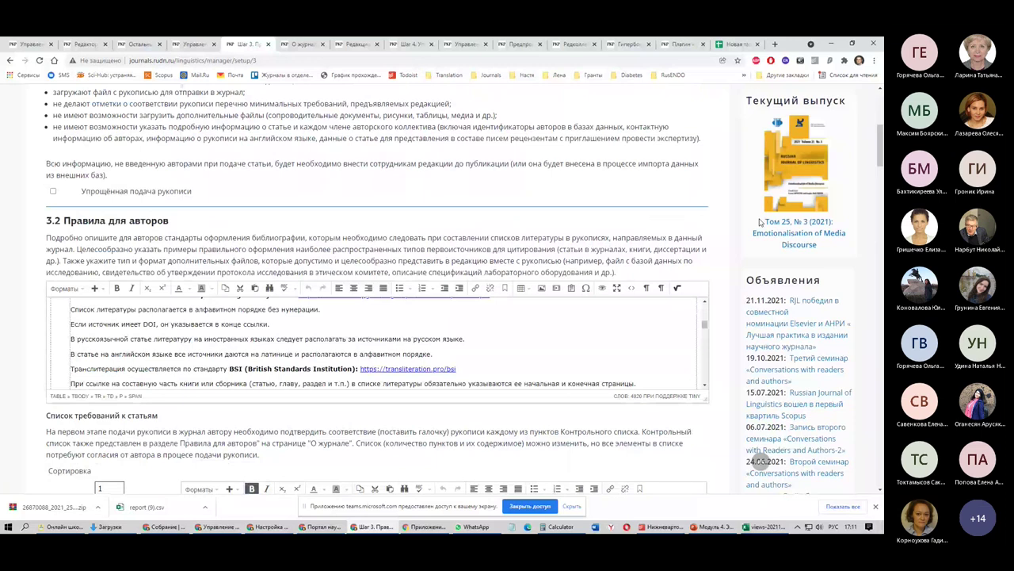
{"action": "scroll", "coordinate": [759, 223], "scroll_direction": "up", "scroll_amount": 6}
{"action": "left_click", "coordinate": [281, 44]}
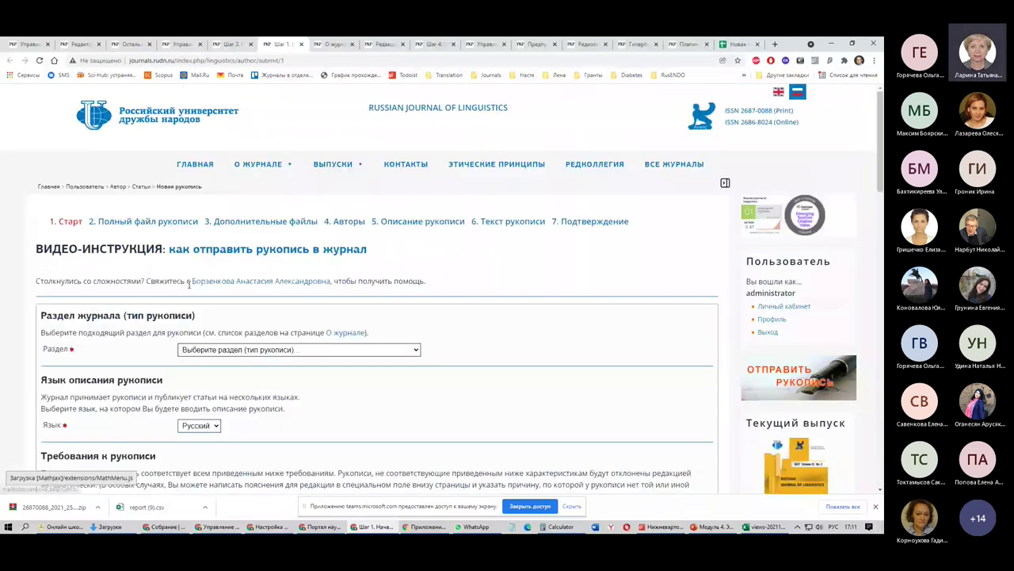
{"action": "scroll", "coordinate": [188, 284], "scroll_direction": "down", "scroll_amount": 3}
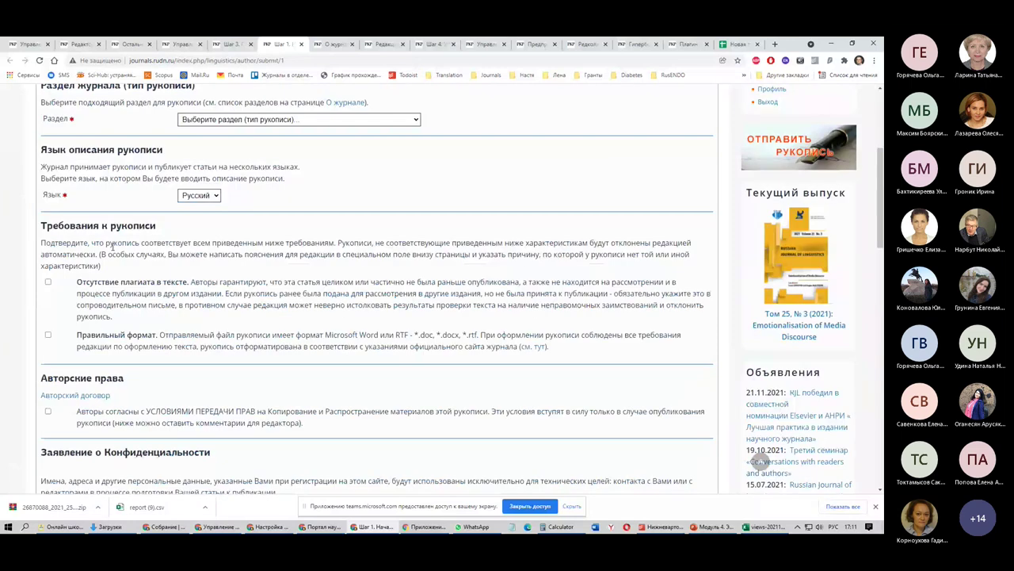
{"action": "double_click", "coordinate": [48, 283]}
{"action": "left_click", "coordinate": [48, 283]}
{"action": "left_click", "coordinate": [48, 334]}
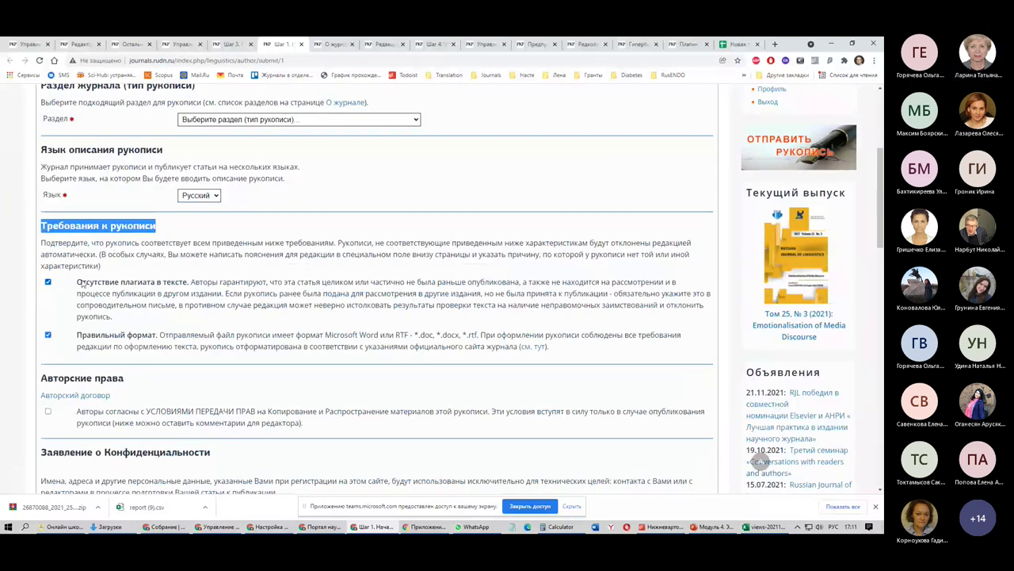
Look over the form's Авторские права, Заявление о Конфиденциальности and Комментарии для Редакции sections, and close the form's tab
{"action": "scroll", "coordinate": [121, 330], "scroll_direction": "down", "scroll_amount": 2}
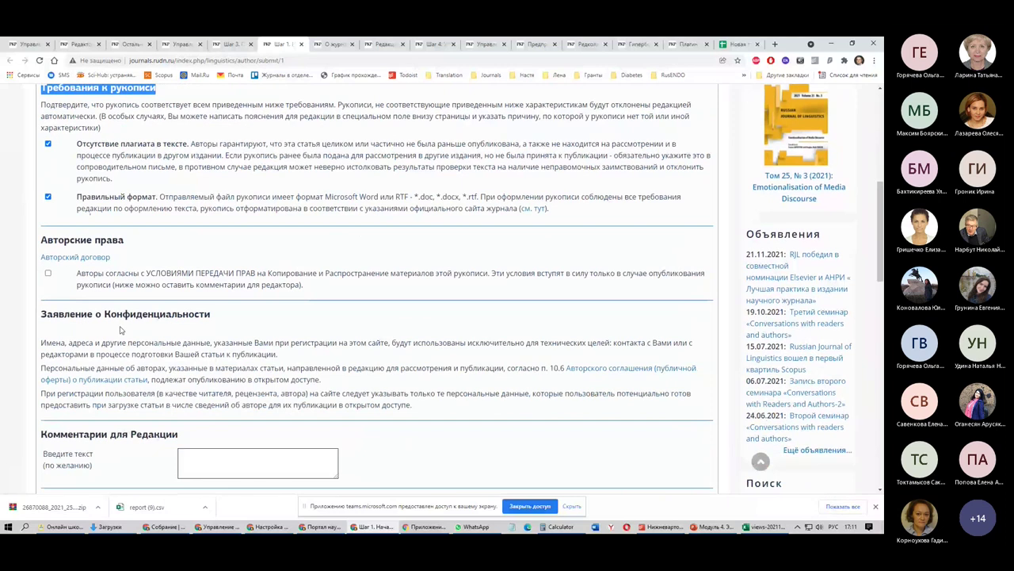
{"action": "scroll", "coordinate": [127, 365], "scroll_direction": "down", "scroll_amount": 1}
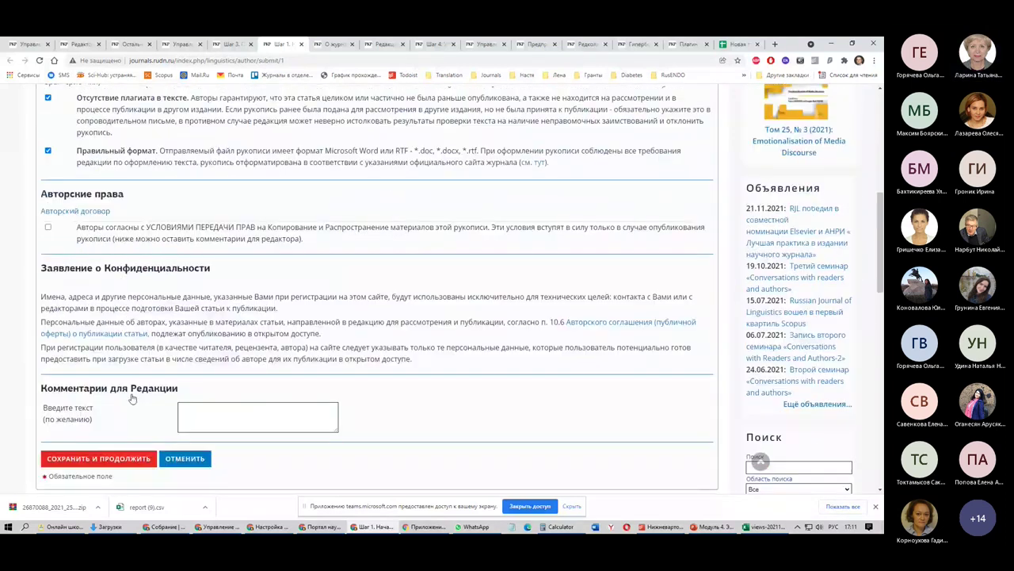
{"action": "left_click", "coordinate": [301, 44]}
Review the two article requirement entries in setup step 3 and go on to section 3.3 Условия использования
{"action": "scroll", "coordinate": [175, 261], "scroll_direction": "down", "scroll_amount": 4}
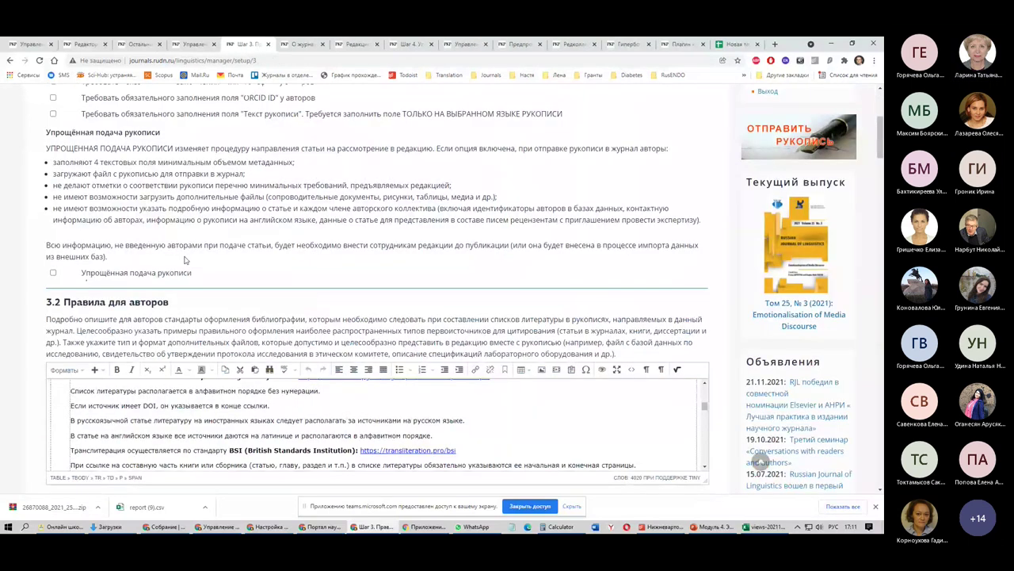
{"action": "scroll", "coordinate": [184, 260], "scroll_direction": "down", "scroll_amount": 10}
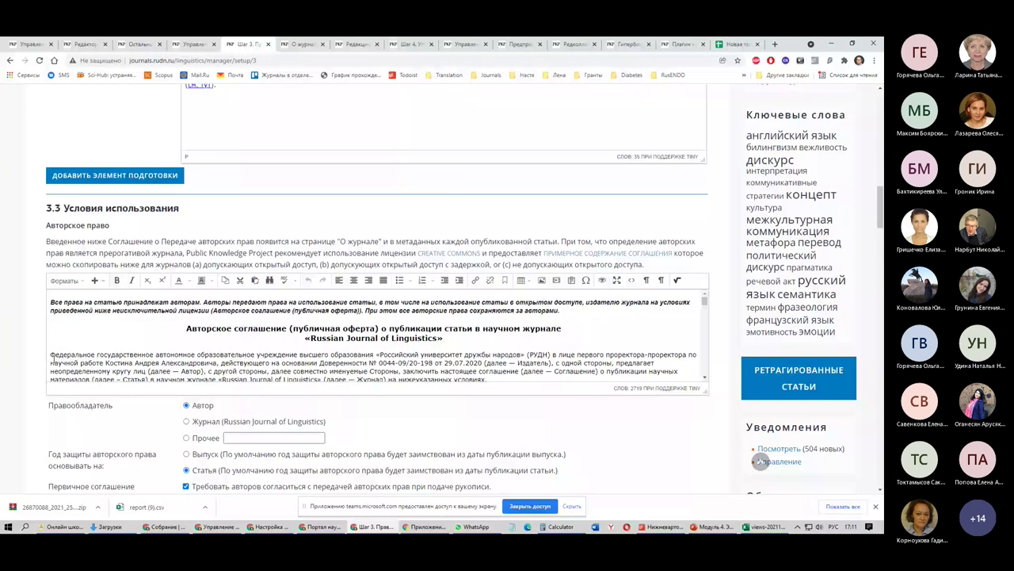
{"action": "scroll", "coordinate": [760, 462], "scroll_direction": "up", "scroll_amount": 3}
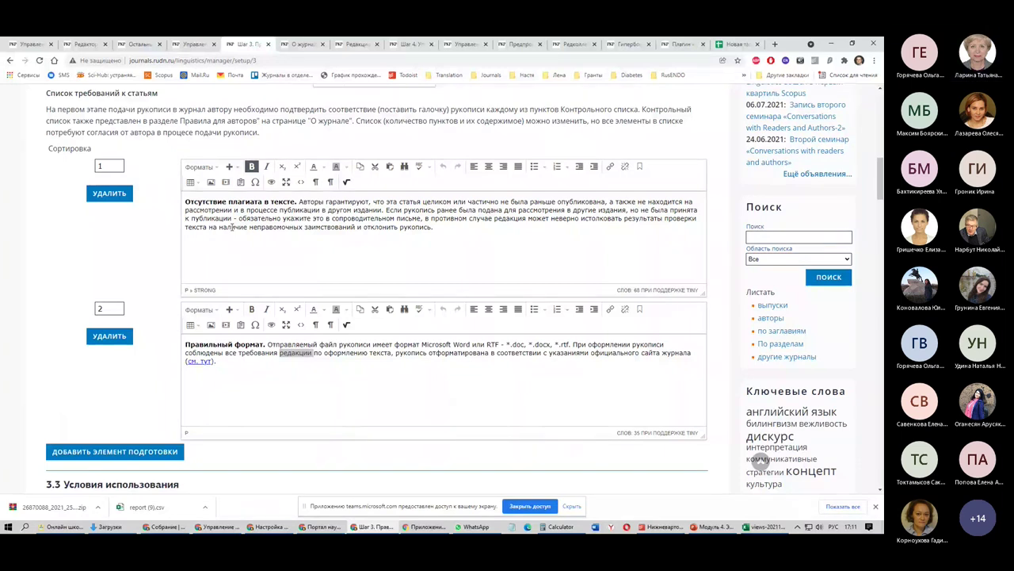
{"action": "scroll", "coordinate": [194, 242], "scroll_direction": "down", "scroll_amount": 1}
{"action": "scroll", "coordinate": [193, 241], "scroll_direction": "down", "scroll_amount": 3}
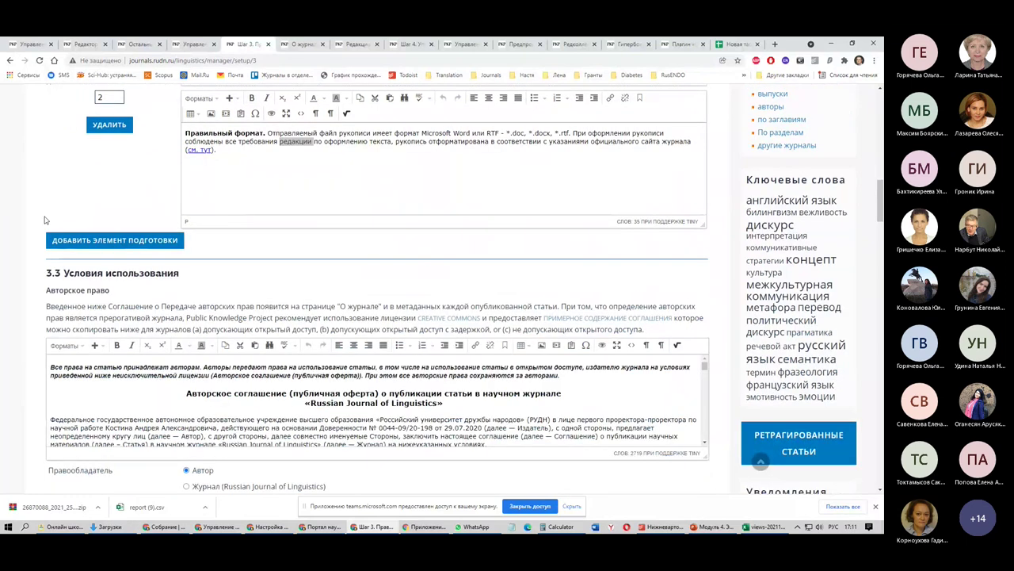
{"action": "scroll", "coordinate": [45, 220], "scroll_direction": "down", "scroll_amount": 3}
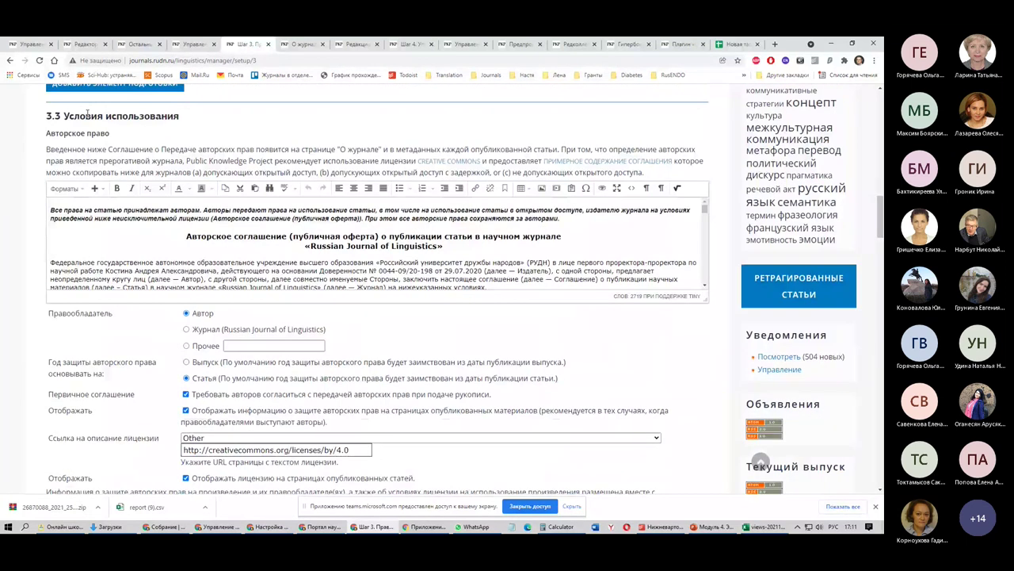
Highlight the 3.3 Условия использования heading and read the Общие положения part of the author agreement text
{"action": "triple_click", "coordinate": [88, 115]}
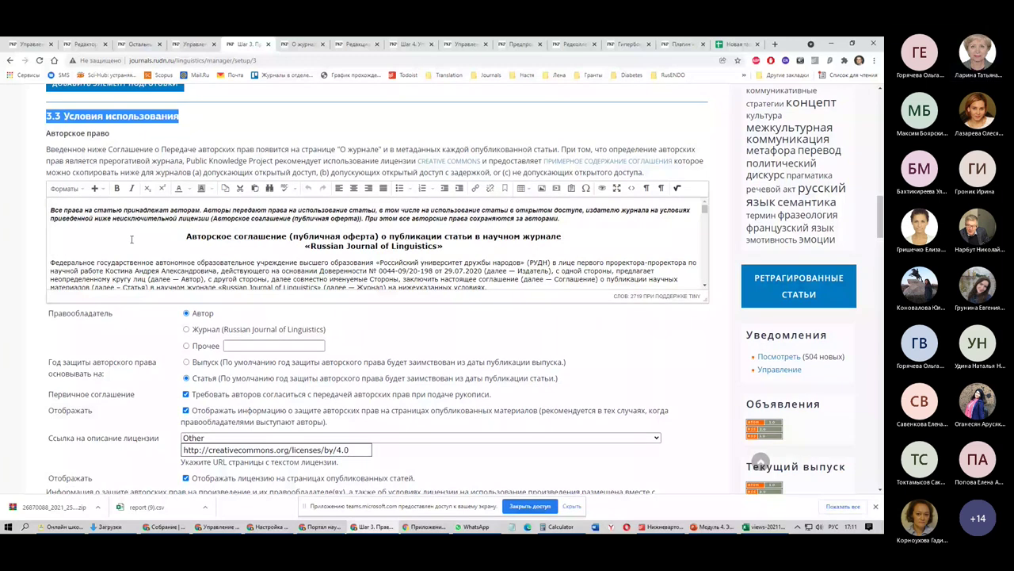
{"action": "scroll", "coordinate": [131, 239], "scroll_direction": "down", "scroll_amount": 3}
{"action": "left_click", "coordinate": [272, 249]}
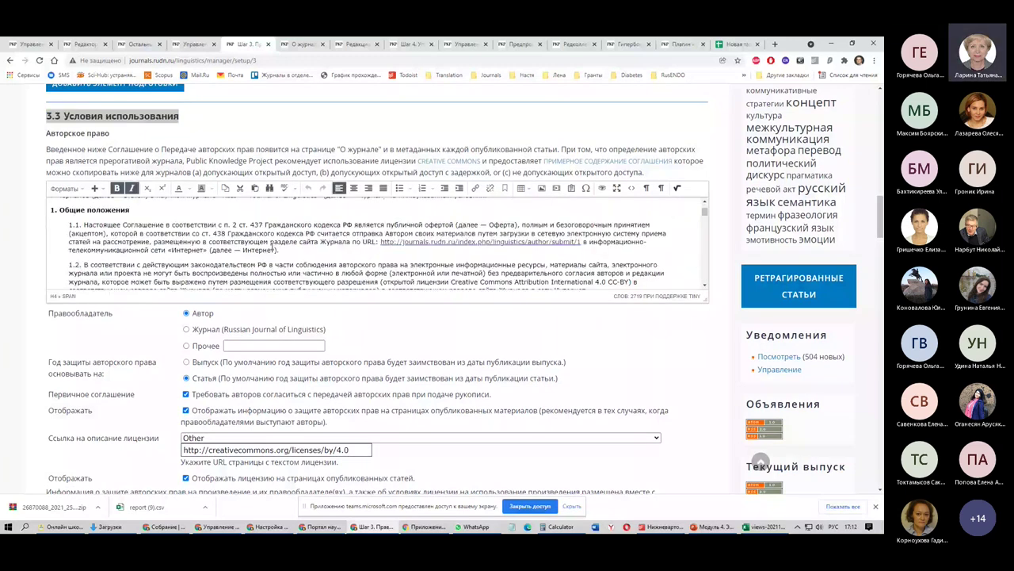
Highlight the Авторские права entry under Прием статей on the О журнале page
{"action": "key", "text": "ctrl+Tab"}
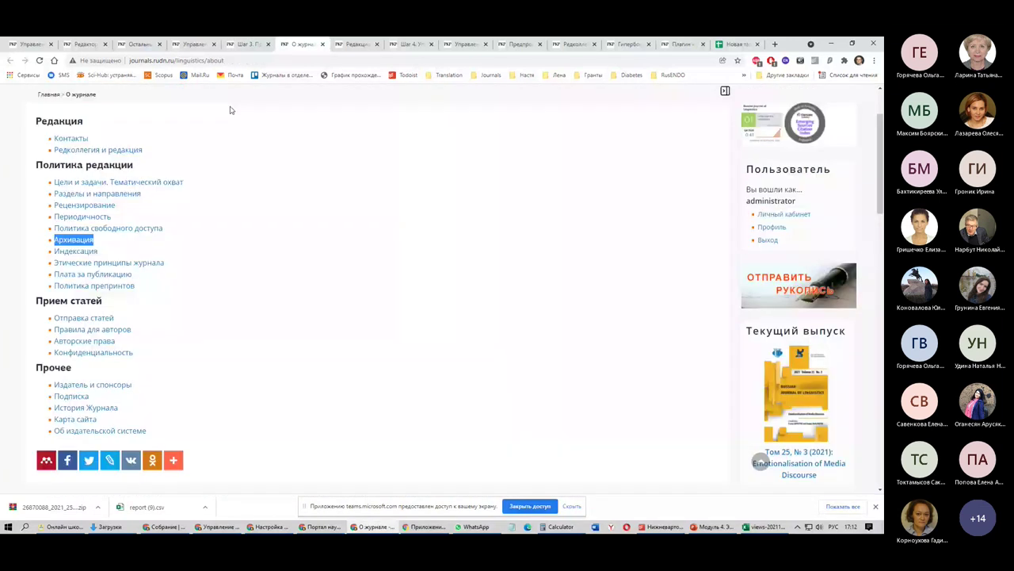
{"action": "scroll", "coordinate": [93, 296], "scroll_direction": "down", "scroll_amount": 1}
{"action": "left_click_drag", "start_coordinate": [42, 254], "coordinate": [70, 295]}
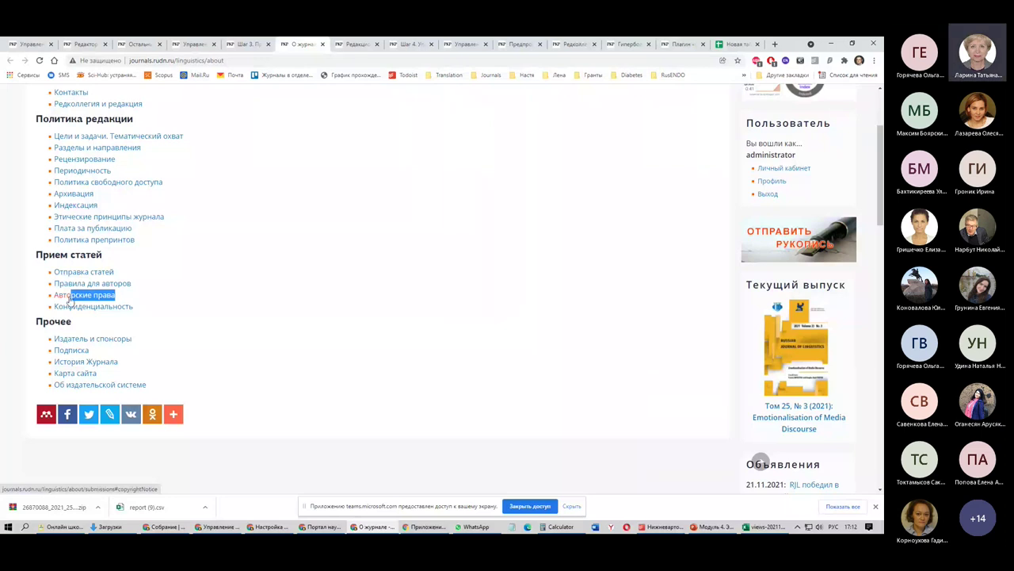
Open the manuscript submission form again, read through its Авторский договор, and close the agreement window
{"action": "scroll", "coordinate": [547, 139], "scroll_direction": "up", "scroll_amount": 2}
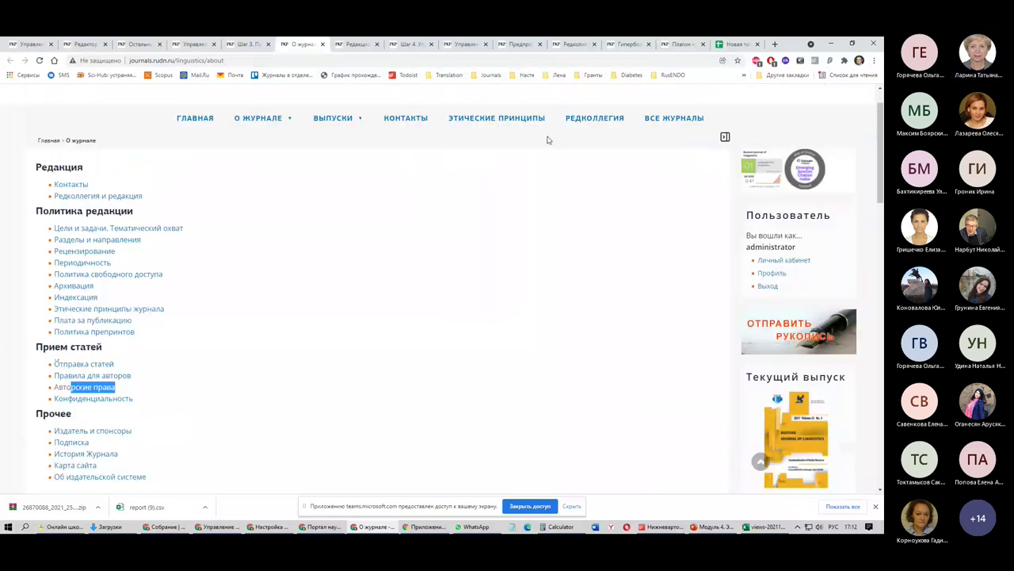
{"action": "left_click", "coordinate": [799, 331]}
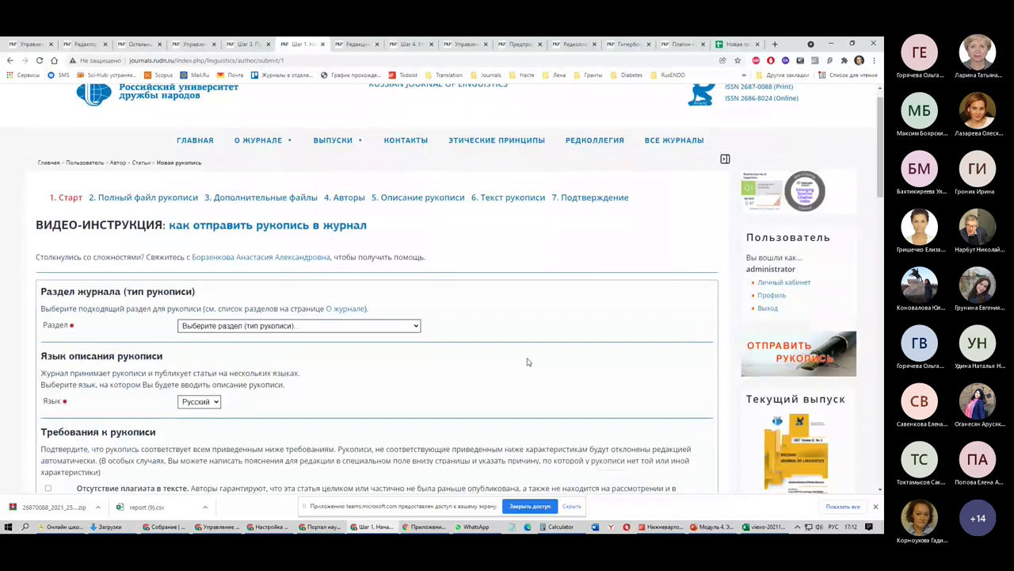
{"action": "scroll", "coordinate": [527, 362], "scroll_direction": "down", "scroll_amount": 15}
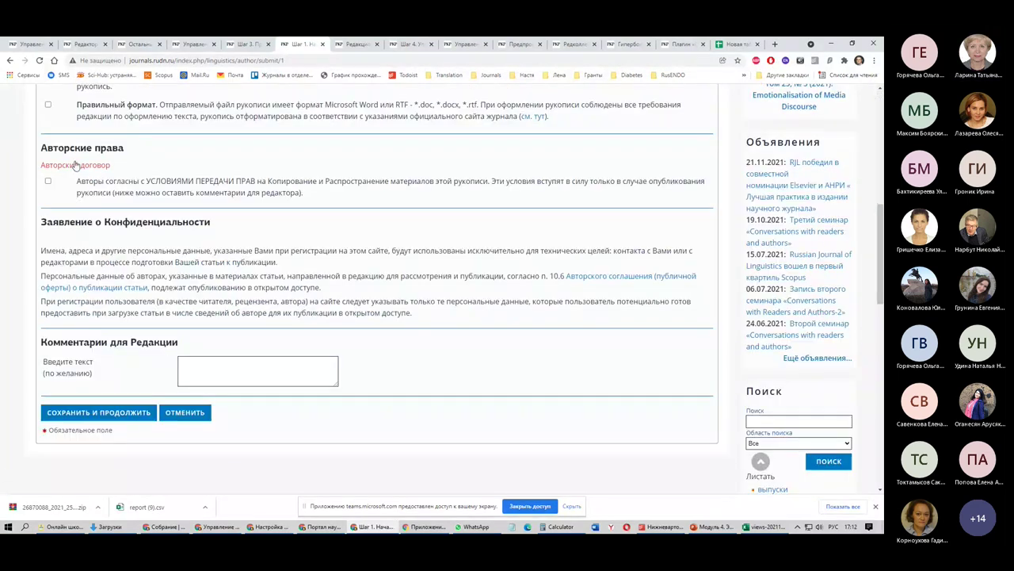
{"action": "left_click", "coordinate": [69, 165]}
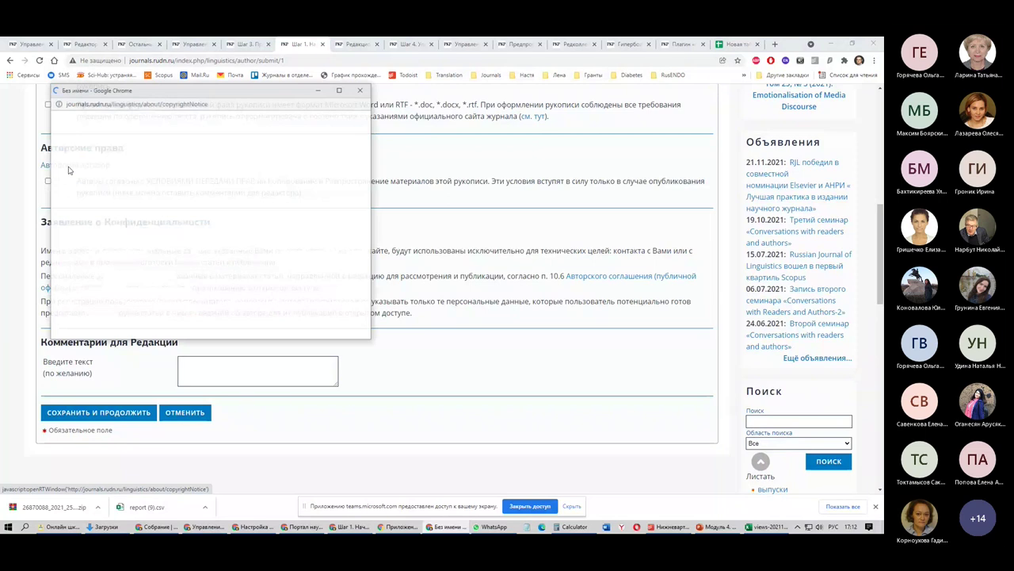
{"action": "scroll", "coordinate": [344, 198], "scroll_direction": "down", "scroll_amount": 5}
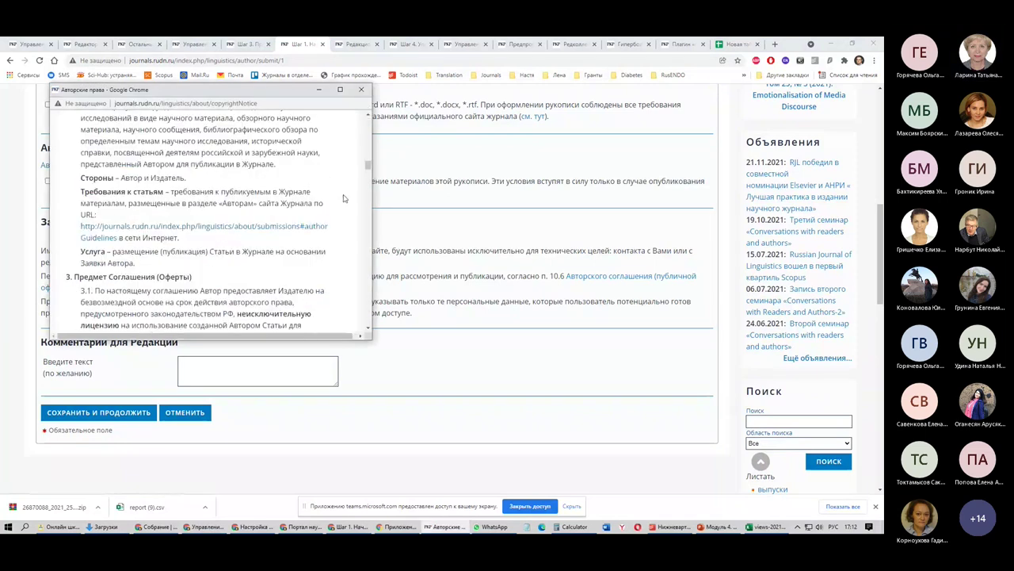
{"action": "left_click_drag", "start_coordinate": [368, 165], "coordinate": [362, 322]}
{"action": "left_click", "coordinate": [361, 90]}
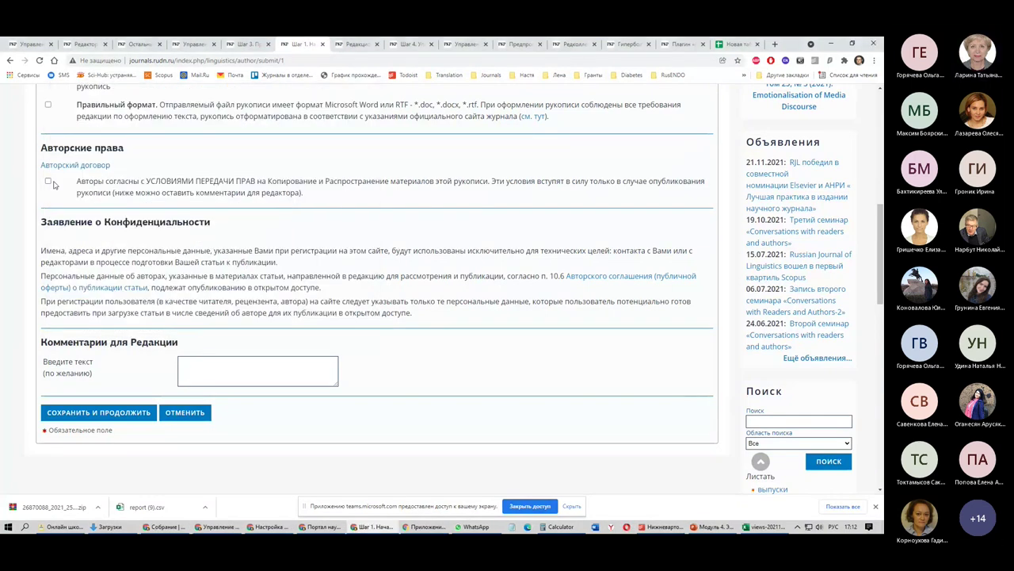
Tick the authors' consent to the УСЛОВИЯМИ ПЕРЕДАЧИ ПРАВ in the submission form and return to setup step 3
{"action": "left_click", "coordinate": [48, 182]}
{"action": "left_click", "coordinate": [48, 182]}
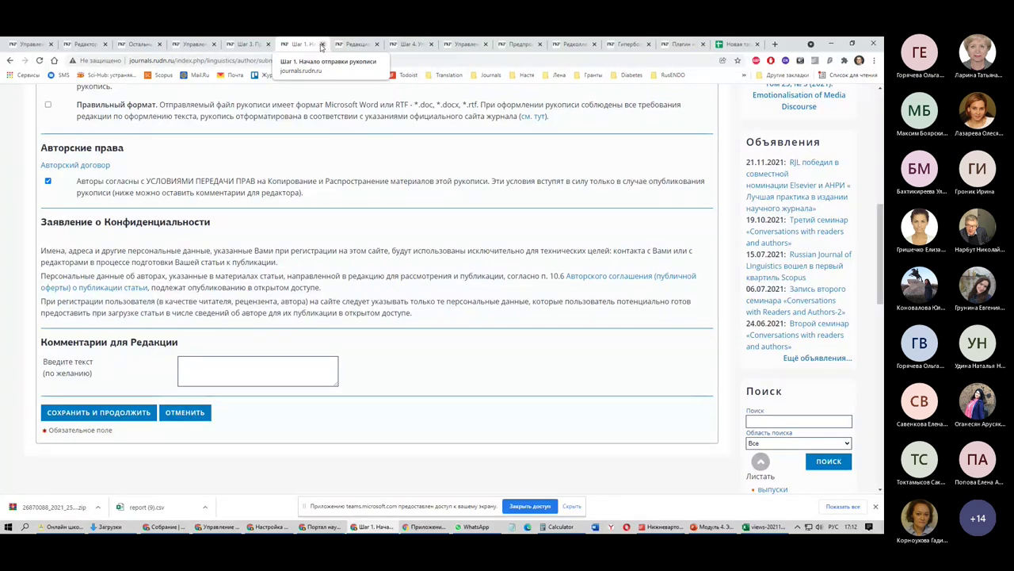
{"action": "left_click", "coordinate": [216, 43]}
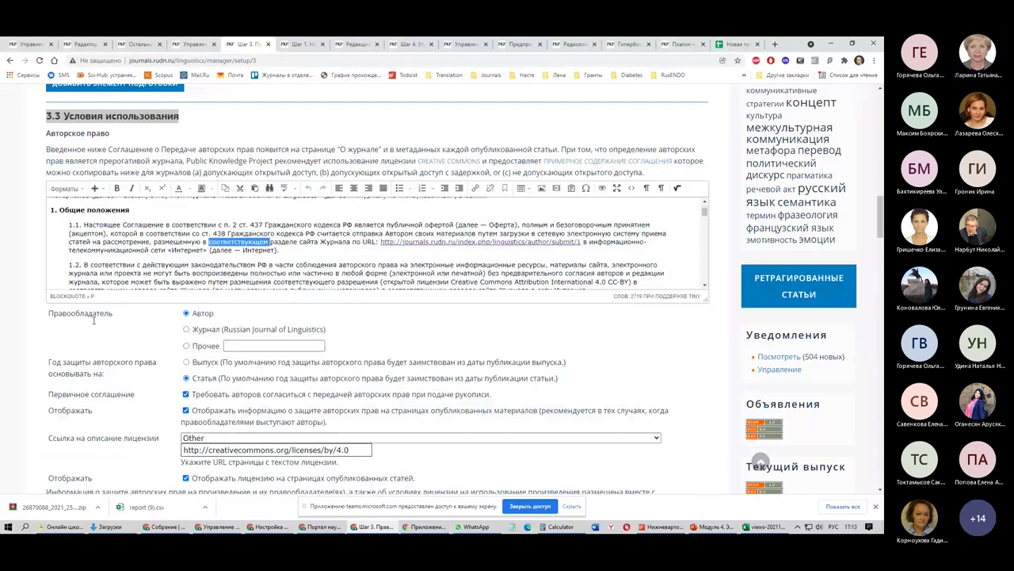
Highlight the Правообладатель label in section 3.3 and look over the copyright holder options
{"action": "double_click", "coordinate": [88, 316]}
{"action": "scroll", "coordinate": [157, 210], "scroll_direction": "down", "scroll_amount": 2}
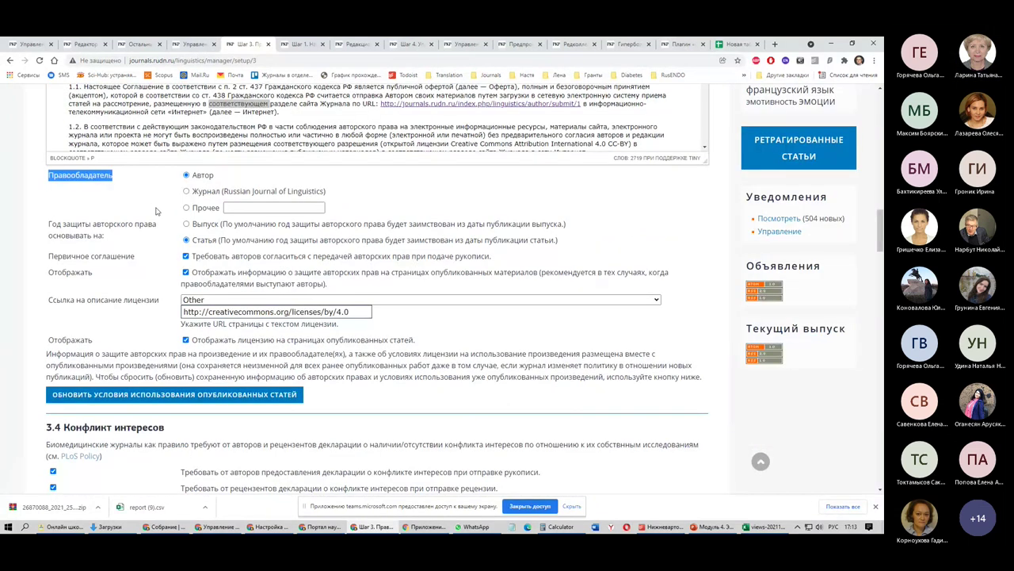
{"action": "scroll", "coordinate": [205, 190], "scroll_direction": "down", "scroll_amount": 1}
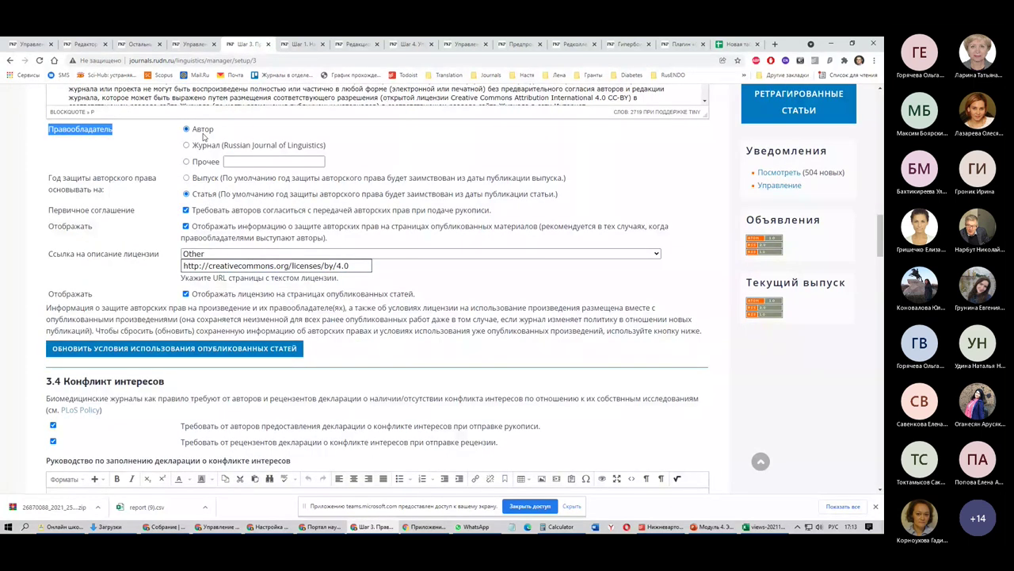
{"action": "scroll", "coordinate": [204, 136], "scroll_direction": "down", "scroll_amount": 1}
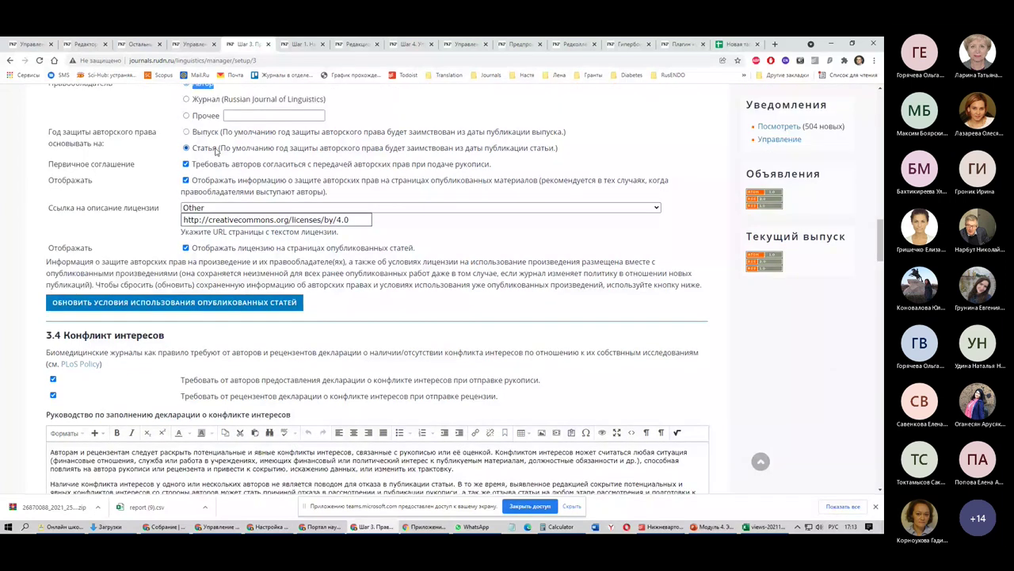
Highlight the Статья copyright year option, the Первичное соглашение requirement and the option to display copyright information on published materials
{"action": "double_click", "coordinate": [214, 149]}
{"action": "double_click", "coordinate": [115, 165]}
{"action": "left_click_drag", "start_coordinate": [195, 164], "coordinate": [496, 168]}
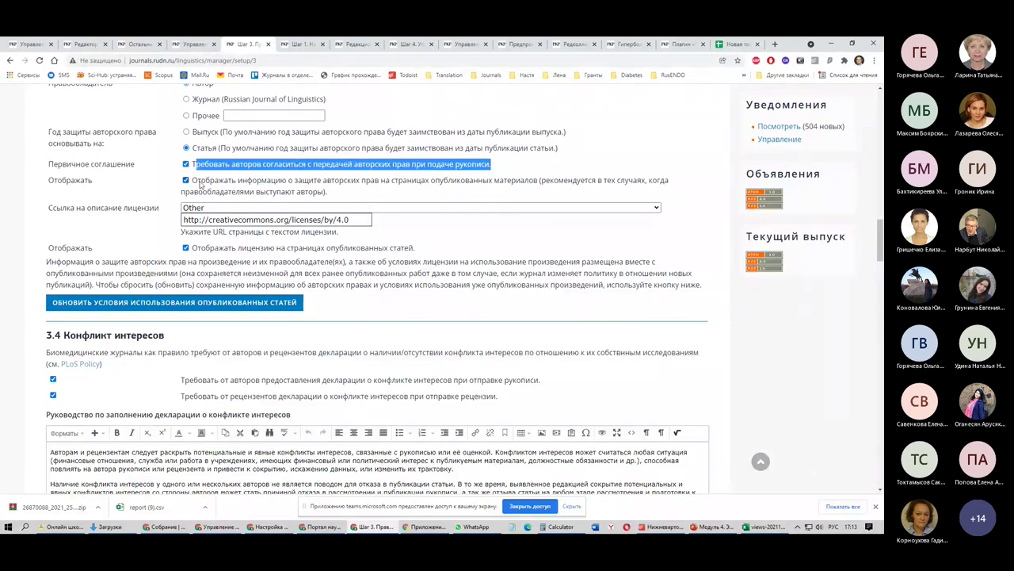
{"action": "left_click_drag", "start_coordinate": [200, 184], "coordinate": [331, 194]}
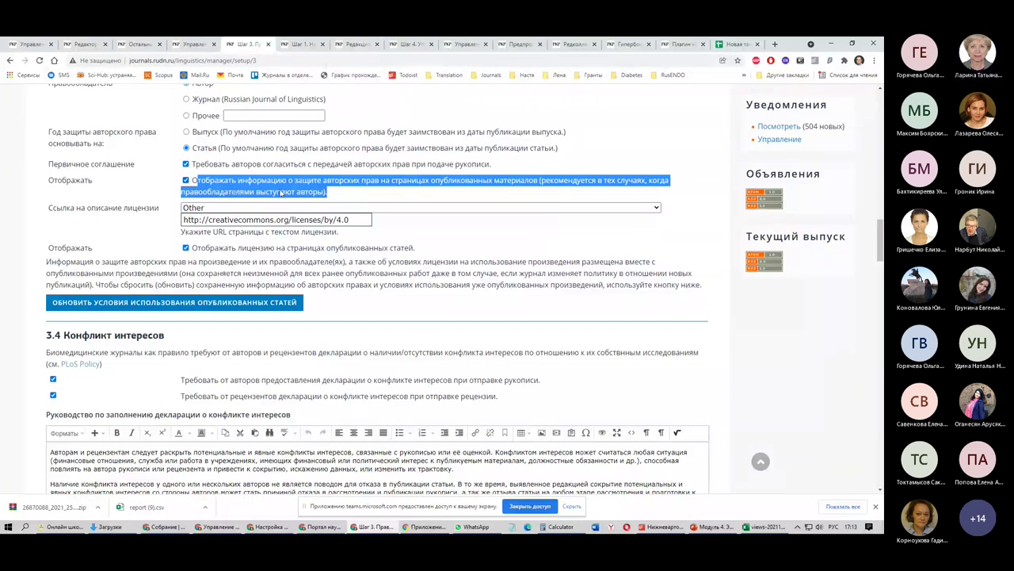
Highlight the licence URL under Ссылка на описание лицензии and look over the available licence choices without changing the selection
{"action": "left_click", "coordinate": [212, 190]}
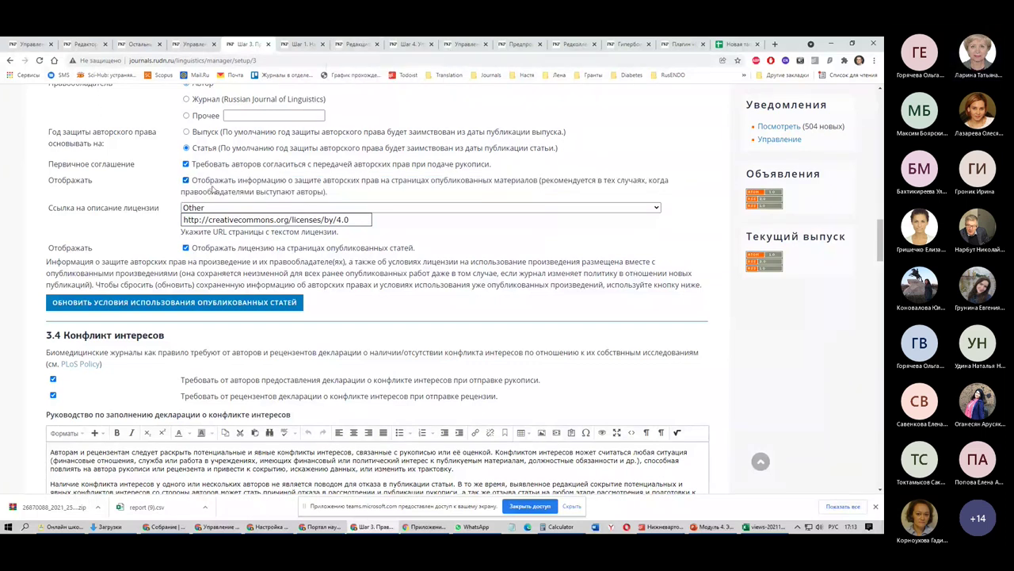
{"action": "scroll", "coordinate": [116, 244], "scroll_direction": "down", "scroll_amount": 1}
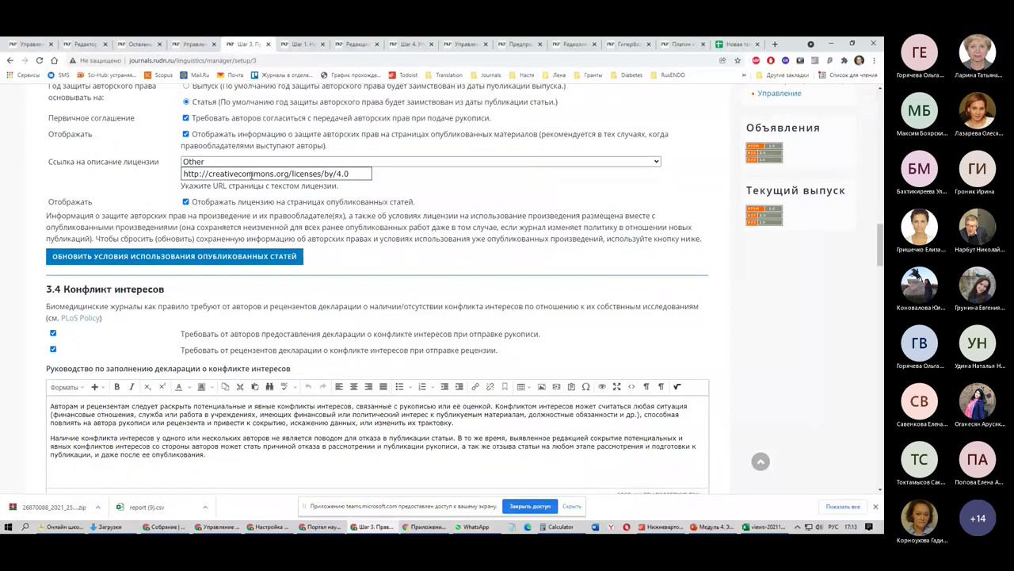
{"action": "triple_click", "coordinate": [289, 173]}
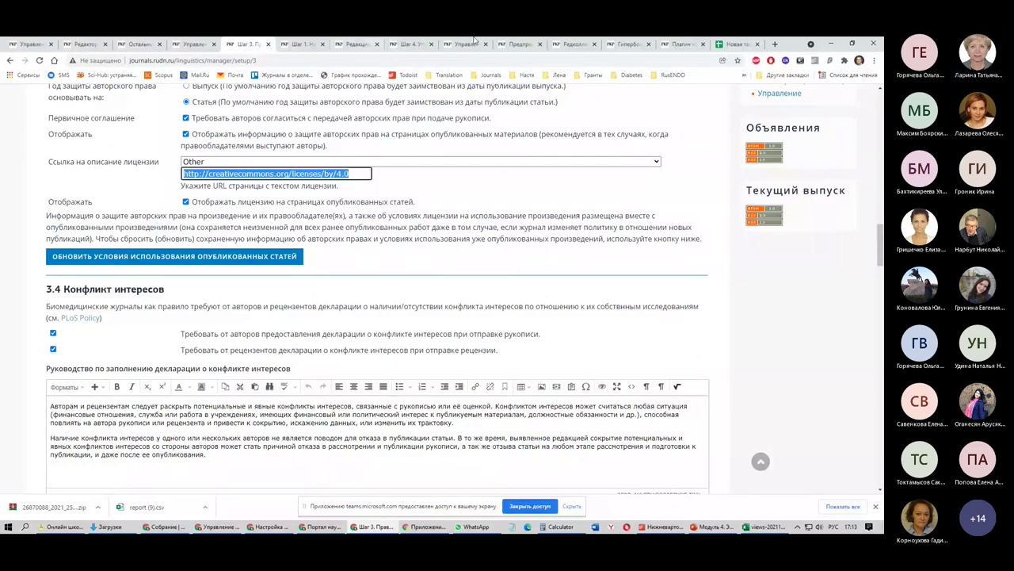
{"action": "left_click", "coordinate": [219, 163]}
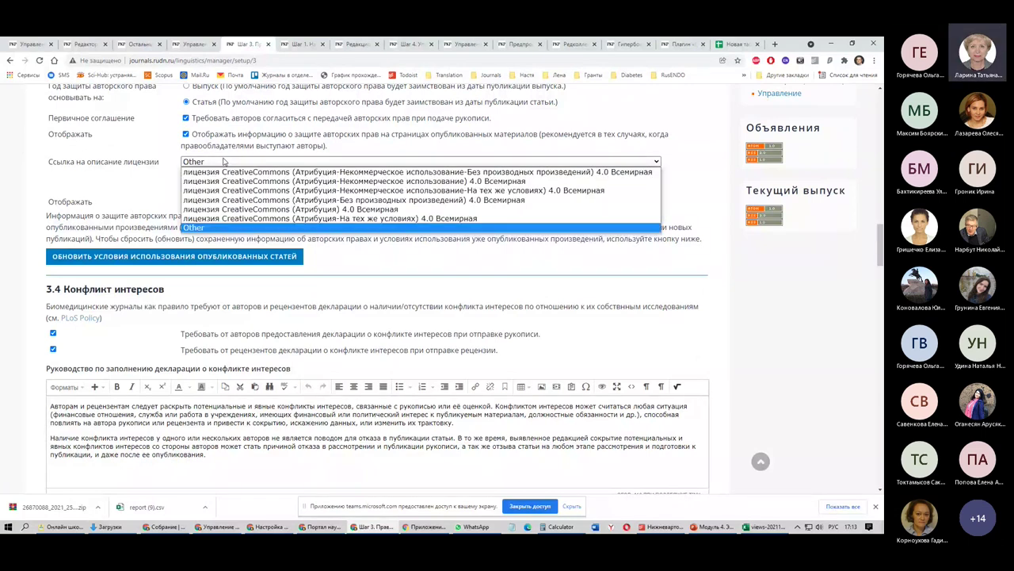
{"action": "key", "text": "Escape"}
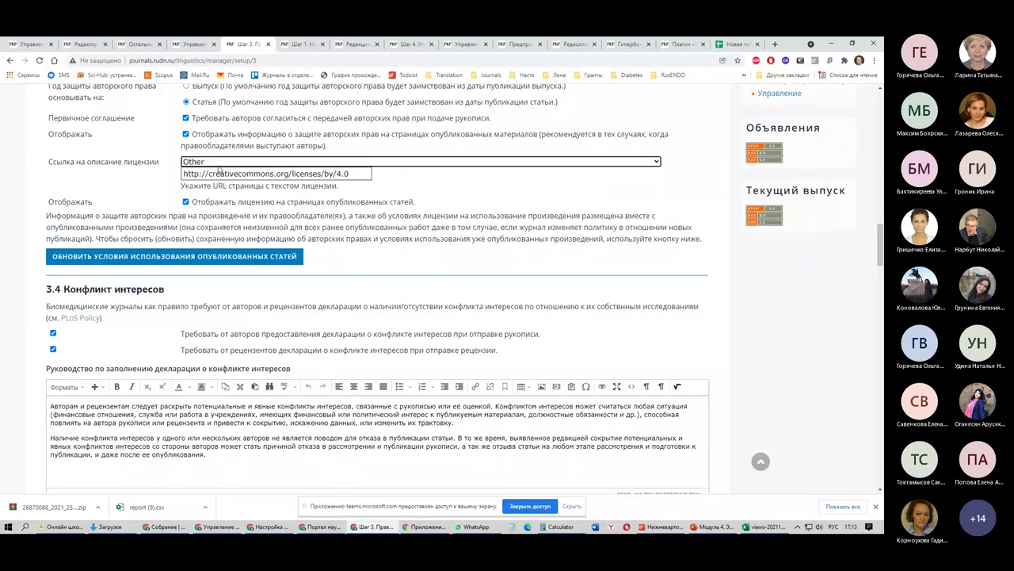
Open the published article's page and highlight the Creative Commons badge below its keywords
{"action": "left_click", "coordinate": [476, 44]}
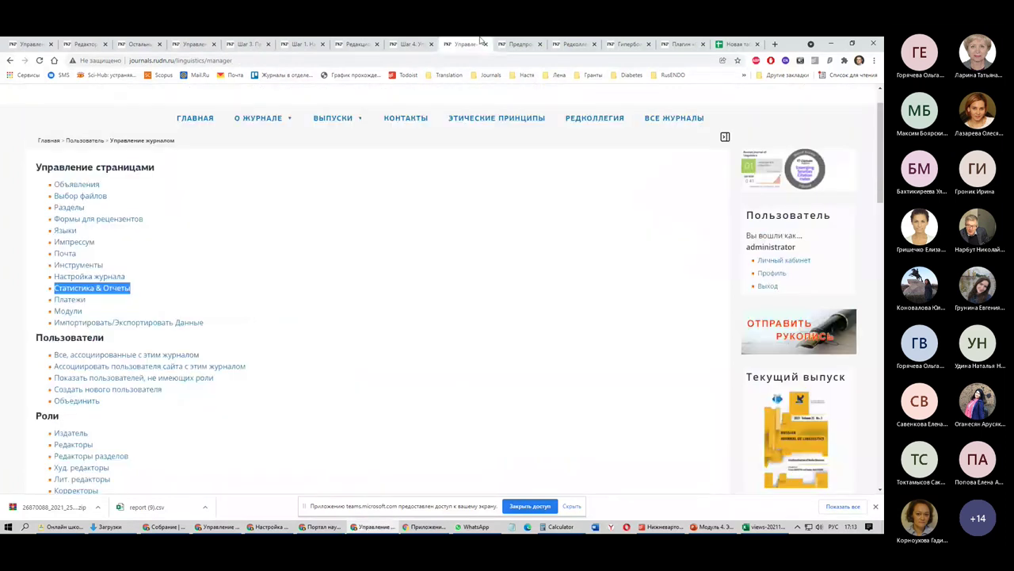
{"action": "left_click", "coordinate": [572, 43]}
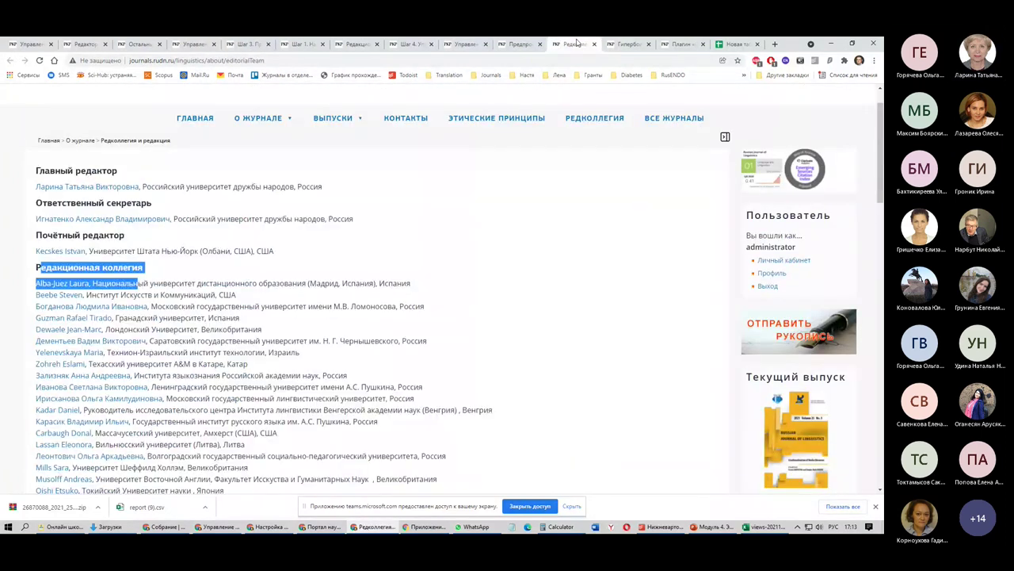
{"action": "left_click", "coordinate": [630, 43]}
{"action": "scroll", "coordinate": [84, 305], "scroll_direction": "down", "scroll_amount": 10}
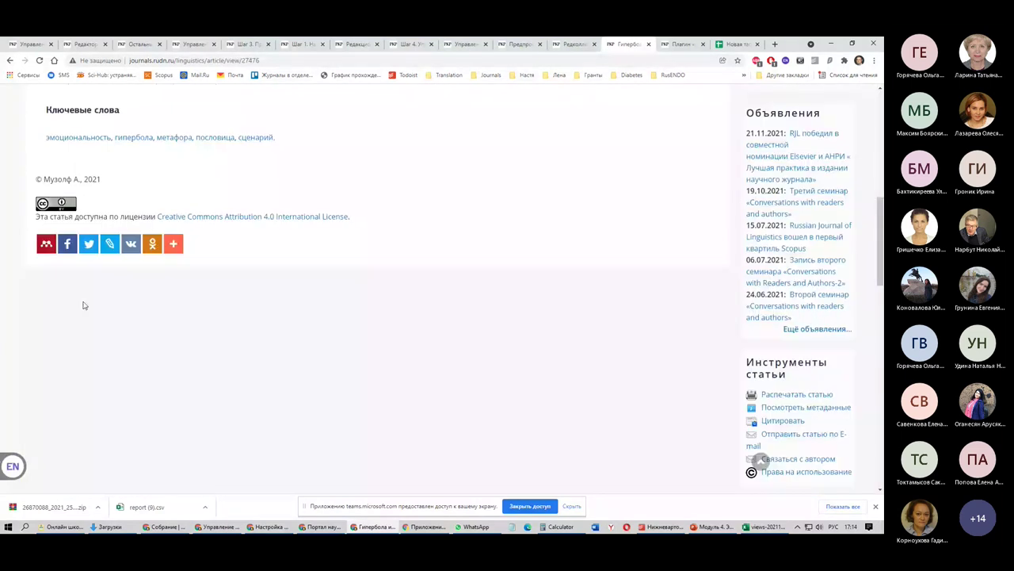
{"action": "scroll", "coordinate": [84, 306], "scroll_direction": "up", "scroll_amount": 1}
{"action": "left_click_drag", "start_coordinate": [130, 238], "coordinate": [35, 234]}
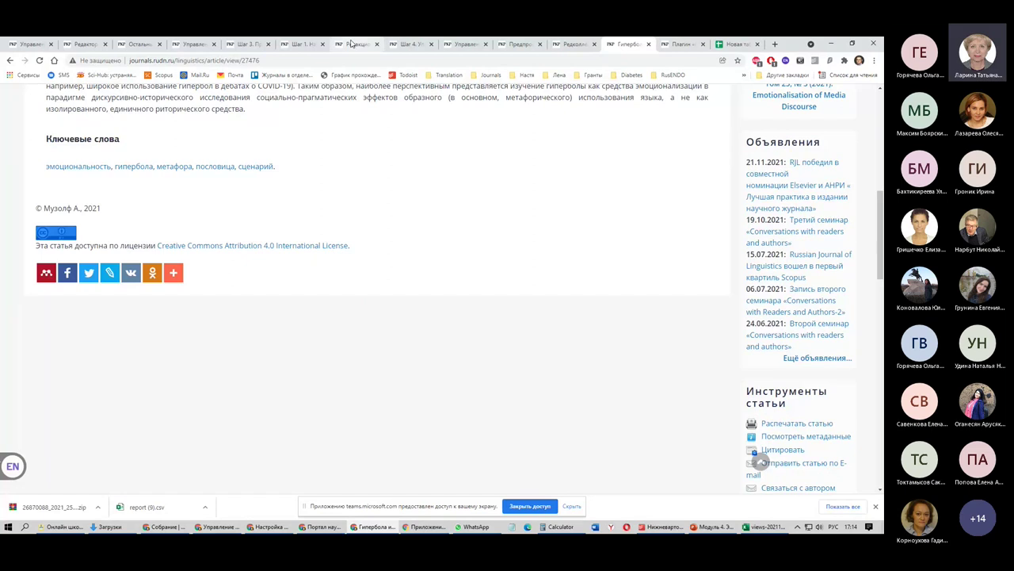
Set the licence in setup step 3 to лицензия CreativeCommons (Атрибуция) 4.0 Всемирная and highlight the option to display it on published article pages
{"action": "left_click", "coordinate": [246, 44]}
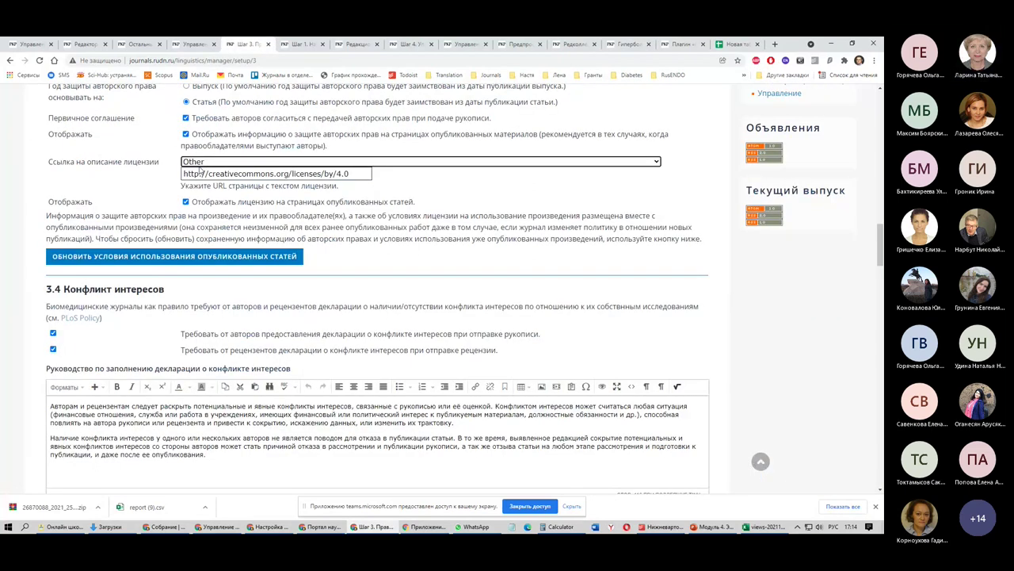
{"action": "left_click", "coordinate": [199, 164]}
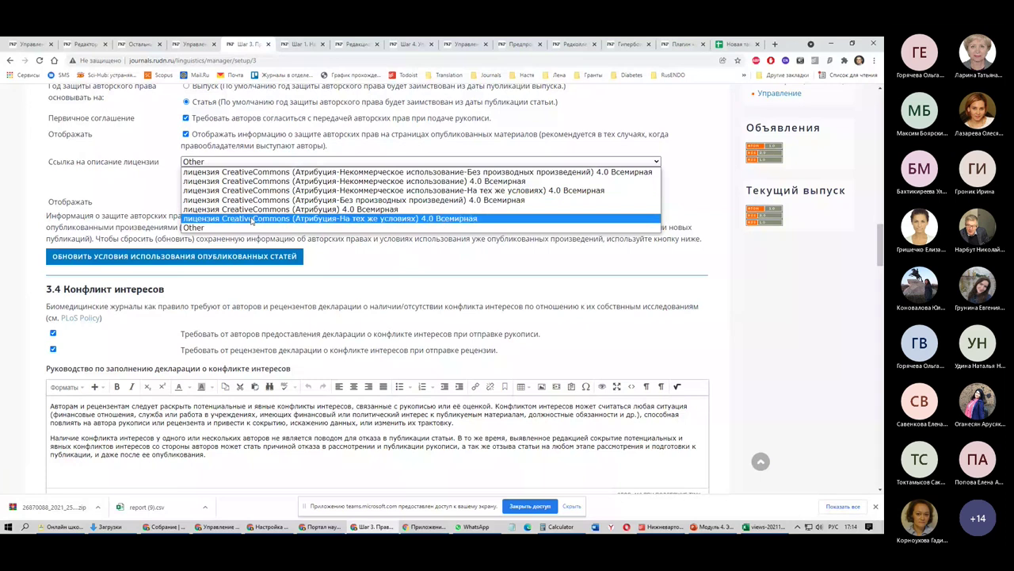
{"action": "left_click", "coordinate": [252, 219]}
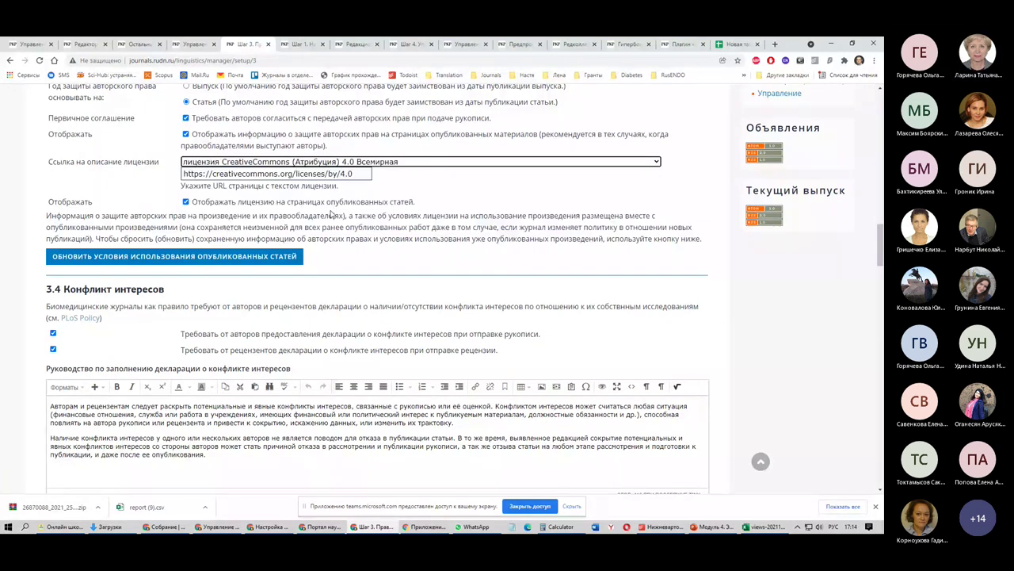
{"action": "left_click_drag", "start_coordinate": [415, 202], "coordinate": [307, 203]}
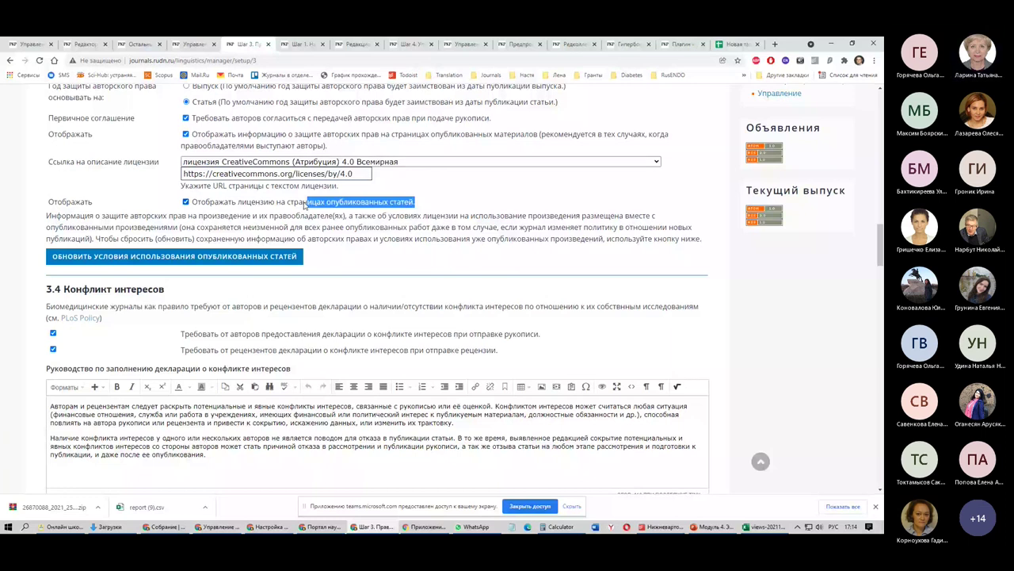
{"action": "left_click_drag", "start_coordinate": [303, 204], "coordinate": [189, 203]}
Highlight the 3.4 Конфликт интересов heading and the requirement for authors to provide a declaration when submitting a manuscript
{"action": "scroll", "coordinate": [68, 250], "scroll_direction": "down", "scroll_amount": 1}
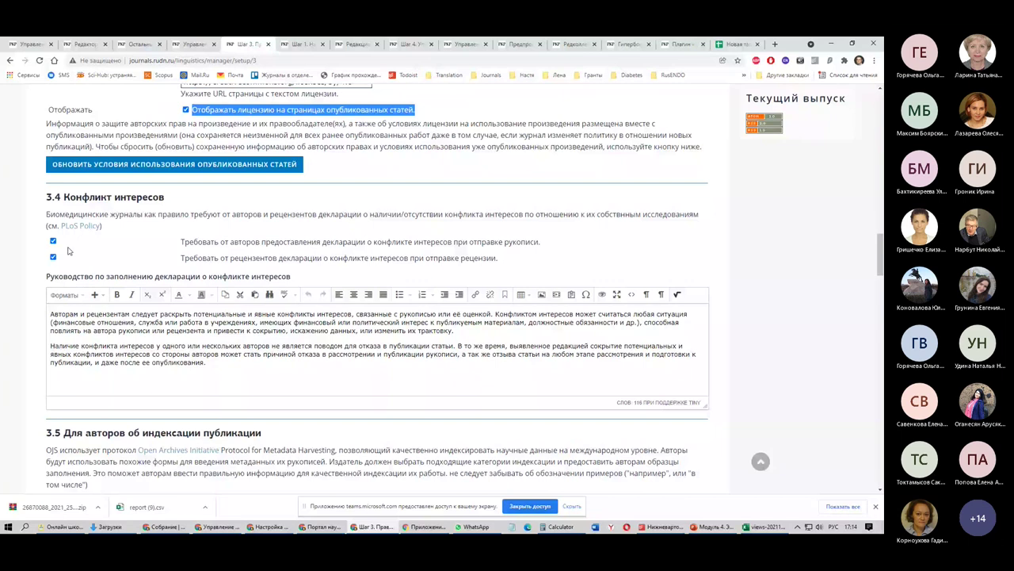
{"action": "scroll", "coordinate": [125, 150], "scroll_direction": "down", "scroll_amount": 1}
{"action": "left_click_drag", "start_coordinate": [125, 150], "coordinate": [165, 184]}
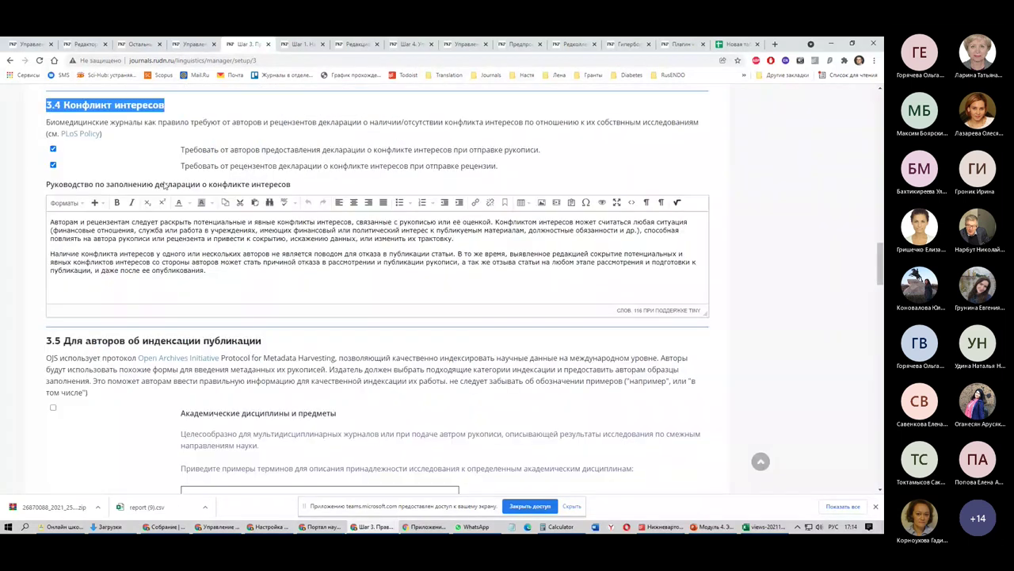
{"action": "triple_click", "coordinate": [179, 150]}
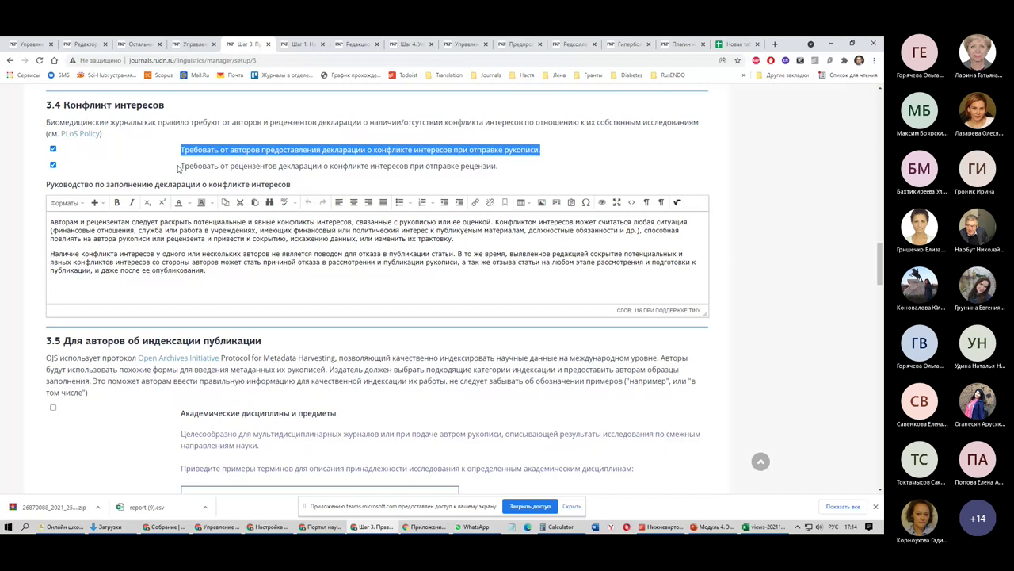
Highlight the whole guidance text for completing the conflict of interest declaration, then clear the selection
{"action": "scroll", "coordinate": [146, 180], "scroll_direction": "down", "scroll_amount": 1}
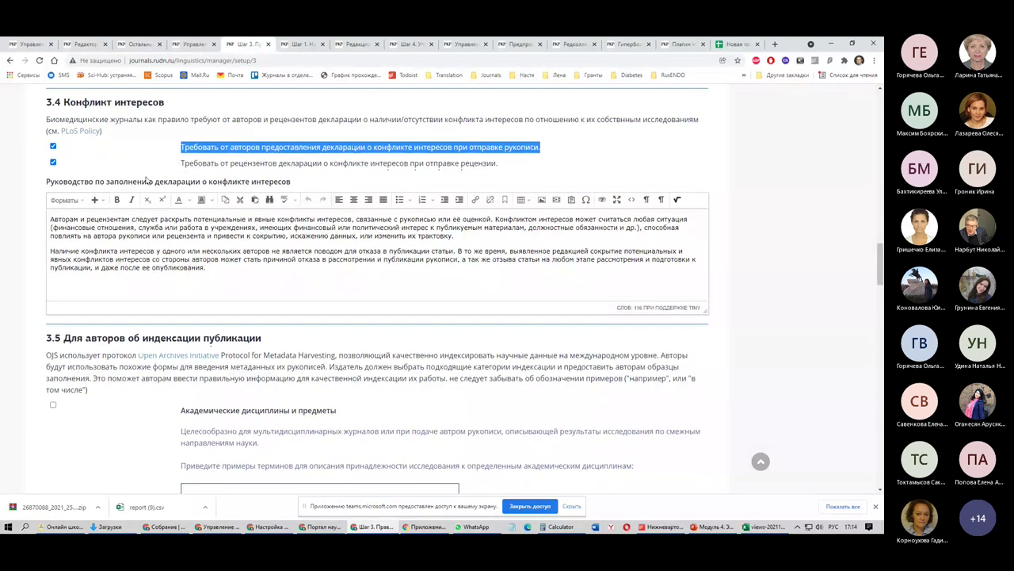
{"action": "scroll", "coordinate": [134, 191], "scroll_direction": "down", "scroll_amount": 1}
{"action": "left_click", "coordinate": [125, 201]}
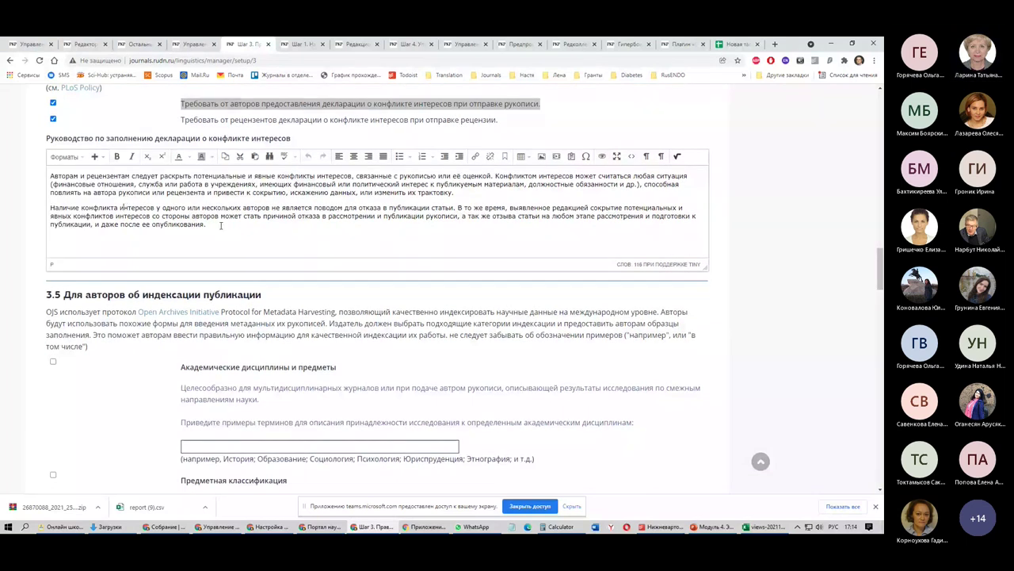
{"action": "key", "text": "ctrl+a"}
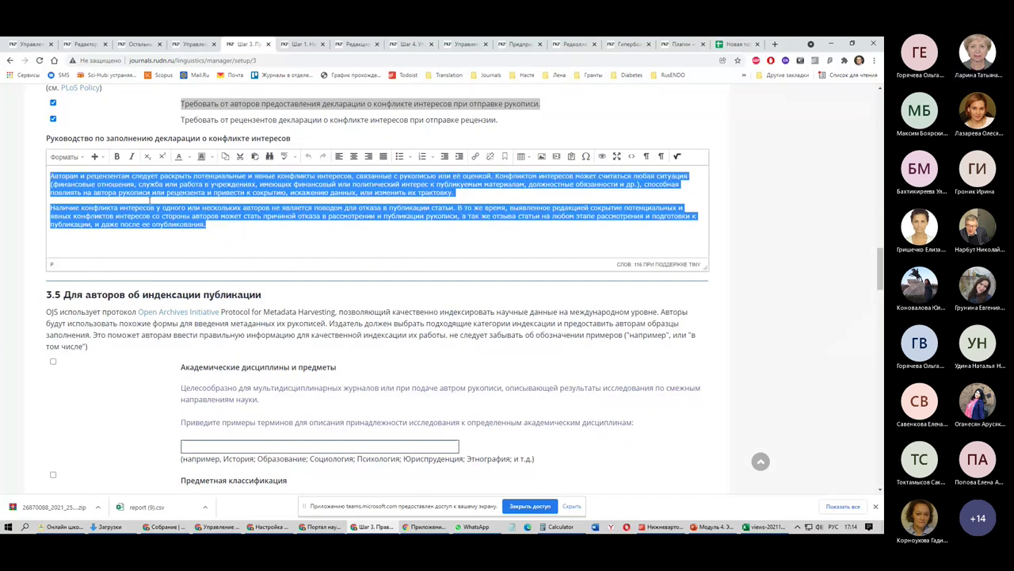
{"action": "left_click_drag", "start_coordinate": [208, 226], "coordinate": [0, 176]}
{"action": "left_click", "coordinate": [131, 176]}
Look through the author indexing fields of section 3.5, including Предметная классификация, Ключевые слова and Охват
{"action": "scroll", "coordinate": [154, 222], "scroll_direction": "down", "scroll_amount": 4}
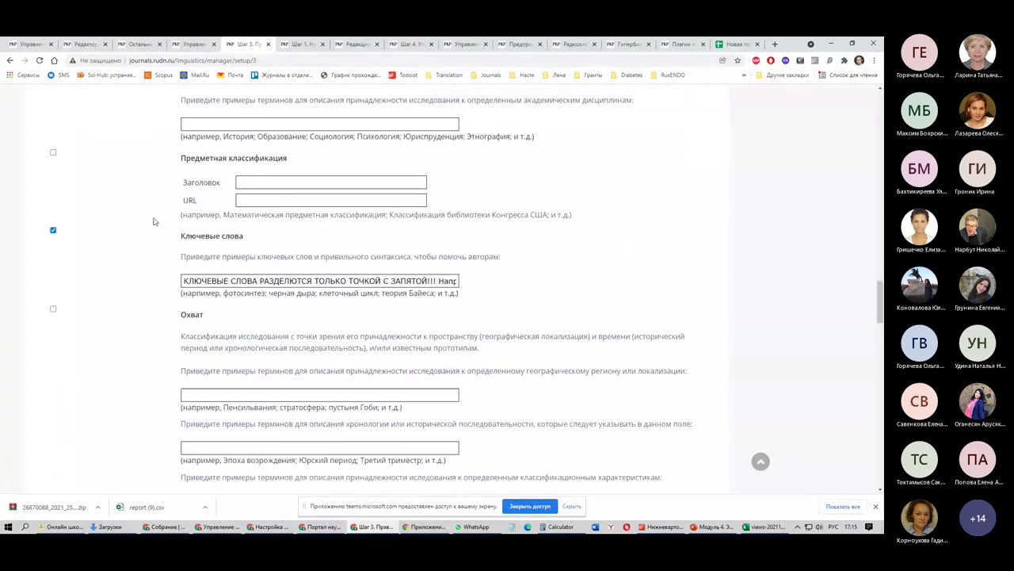
{"action": "scroll", "coordinate": [155, 222], "scroll_direction": "down", "scroll_amount": 1}
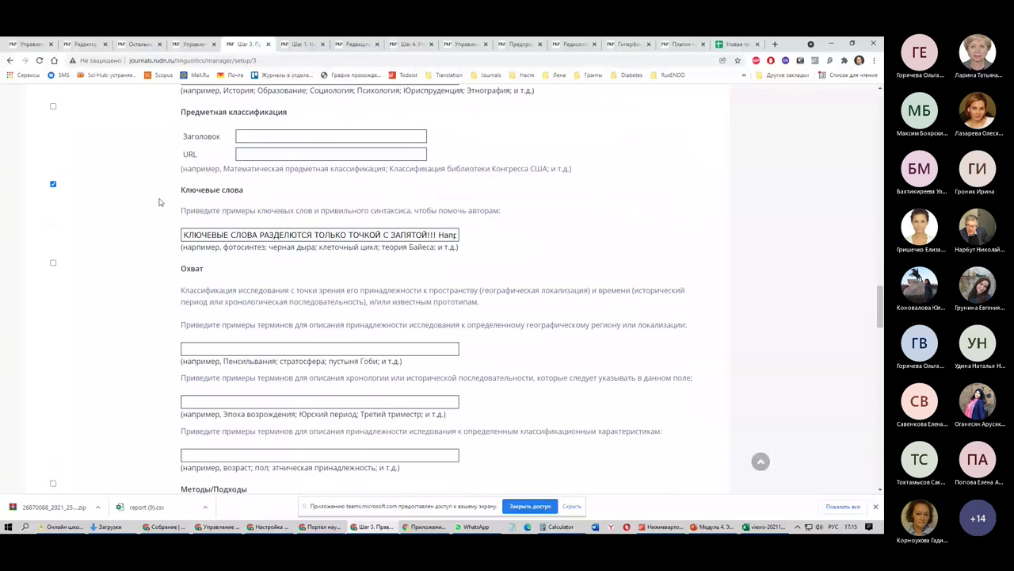
{"action": "scroll", "coordinate": [104, 204], "scroll_direction": "up", "scroll_amount": 2}
{"action": "scroll", "coordinate": [170, 228], "scroll_direction": "down", "scroll_amount": 3}
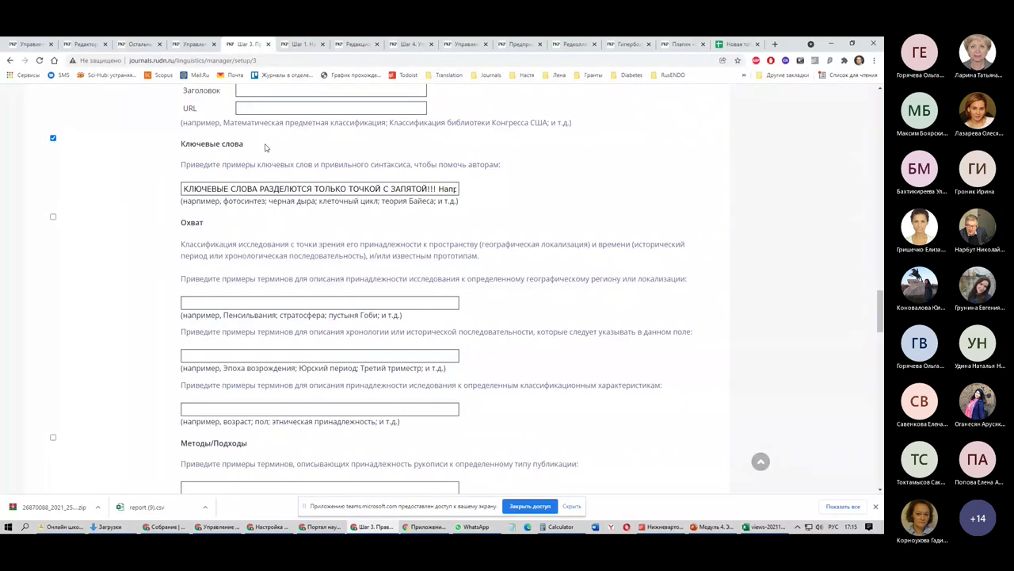
{"action": "scroll", "coordinate": [265, 147], "scroll_direction": "down", "scroll_amount": 10}
{"action": "scroll", "coordinate": [172, 206], "scroll_direction": "down", "scroll_amount": 5}
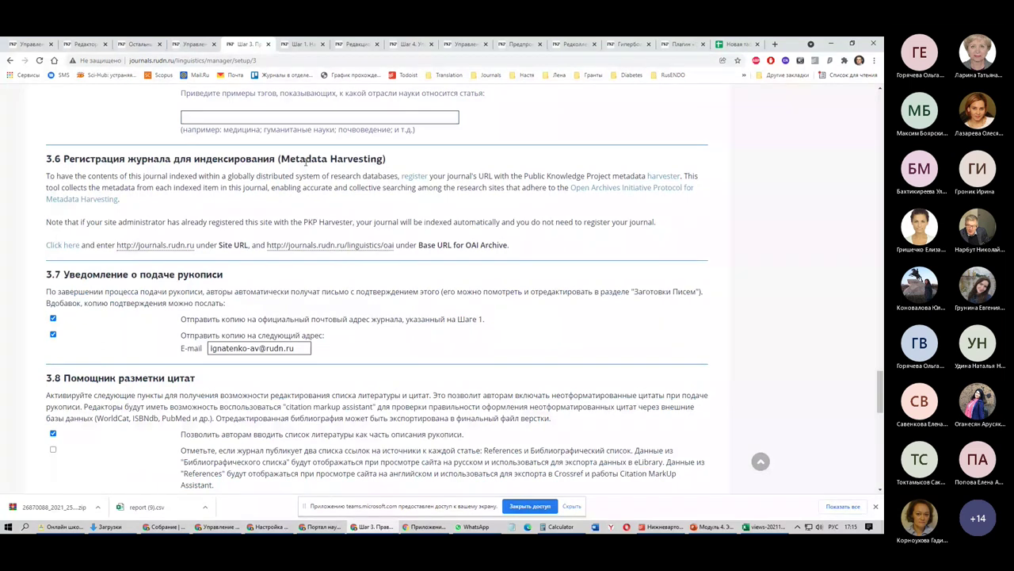
Highlight the Metadata Harvesting heading and description in section 3.6 and the 3.7 Уведомление о подаче рукописи heading
{"action": "scroll", "coordinate": [306, 161], "scroll_direction": "down", "scroll_amount": 1}
{"action": "left_click_drag", "start_coordinate": [56, 118], "coordinate": [119, 153]}
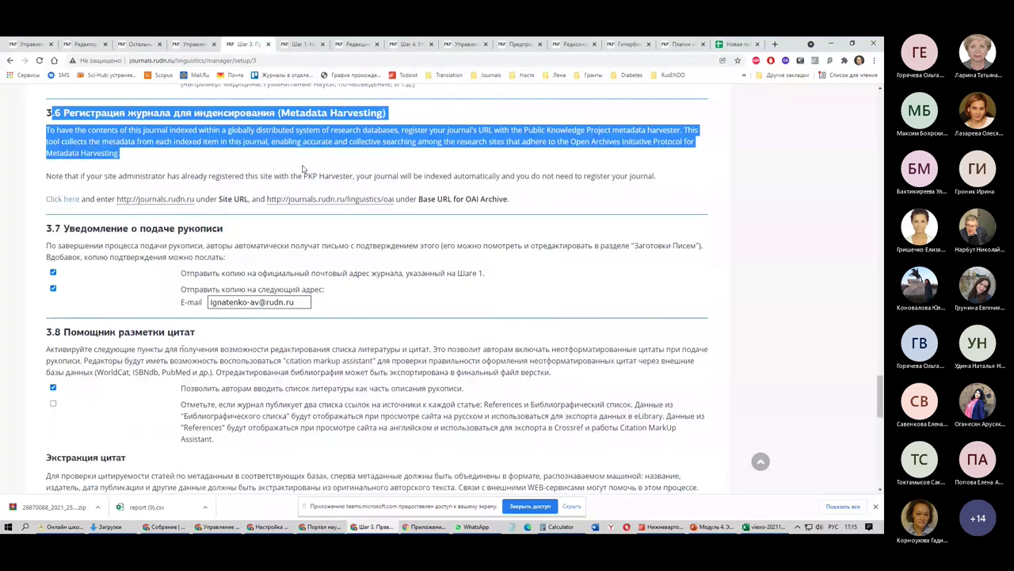
{"action": "left_click", "coordinate": [91, 215]}
{"action": "scroll", "coordinate": [90, 215], "scroll_direction": "down", "scroll_amount": 2}
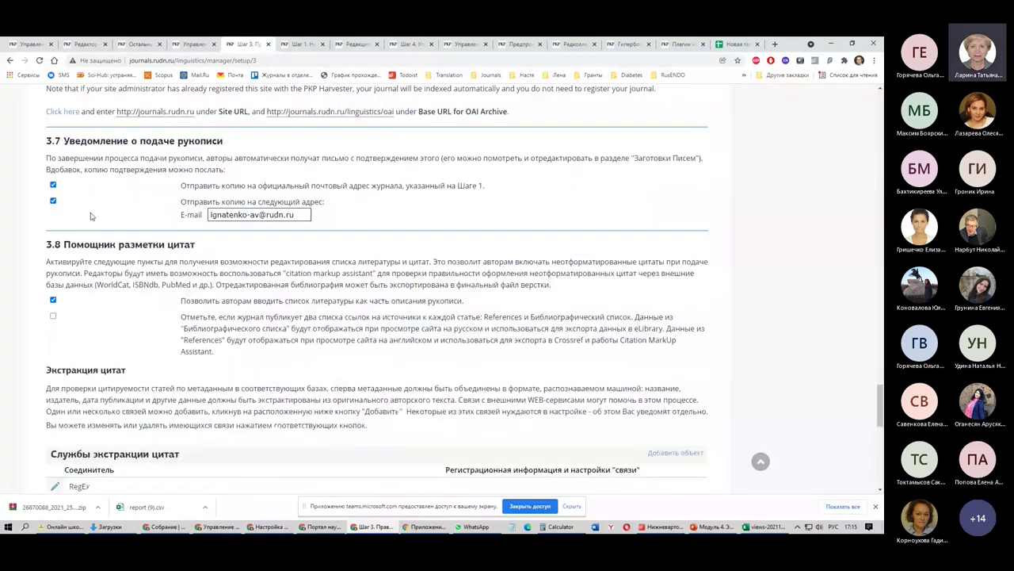
{"action": "left_click_drag", "start_coordinate": [46, 137], "coordinate": [228, 139]}
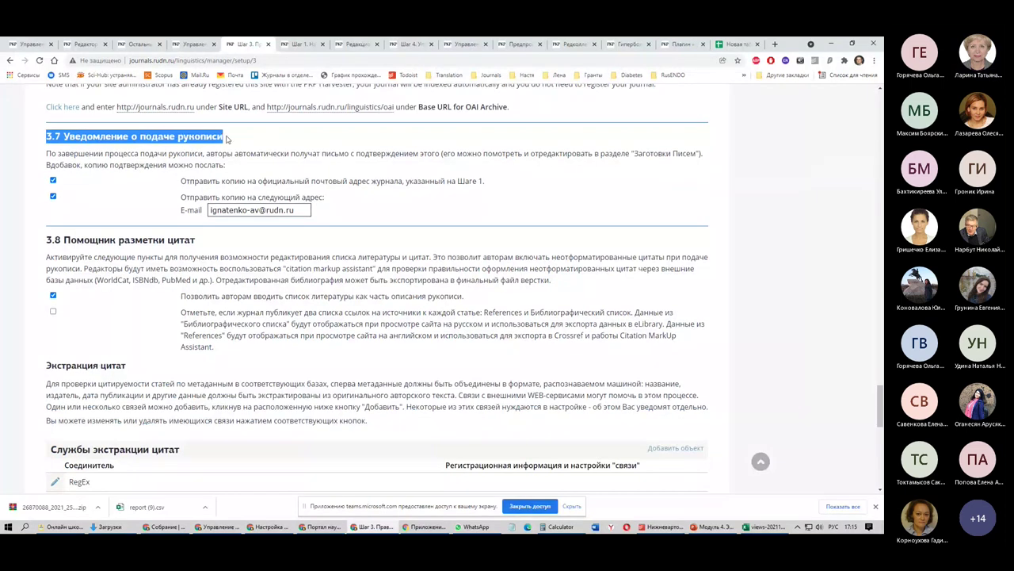